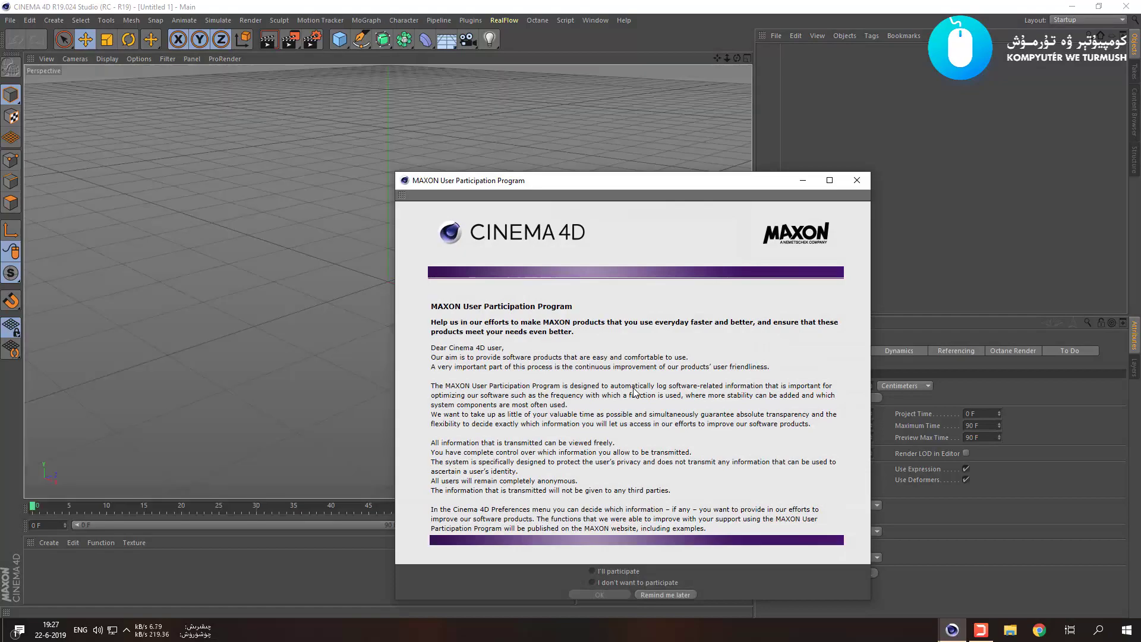
# Postpone the decision about joining the MAXON User Participation Program.
pyautogui.click(648, 595)
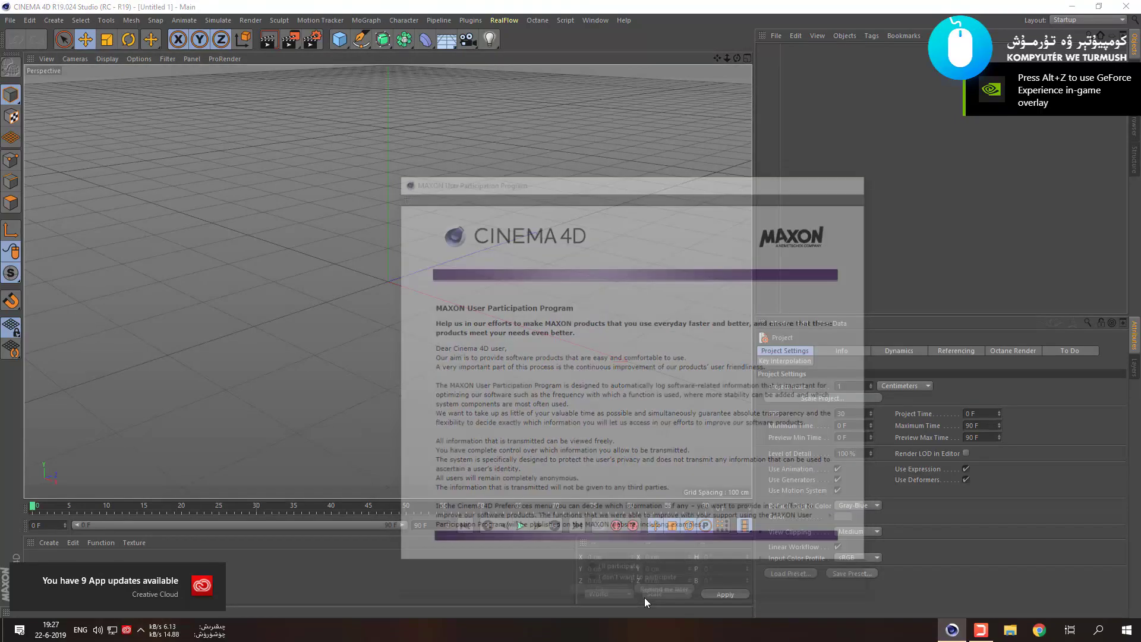
pyautogui.click(776, 175)
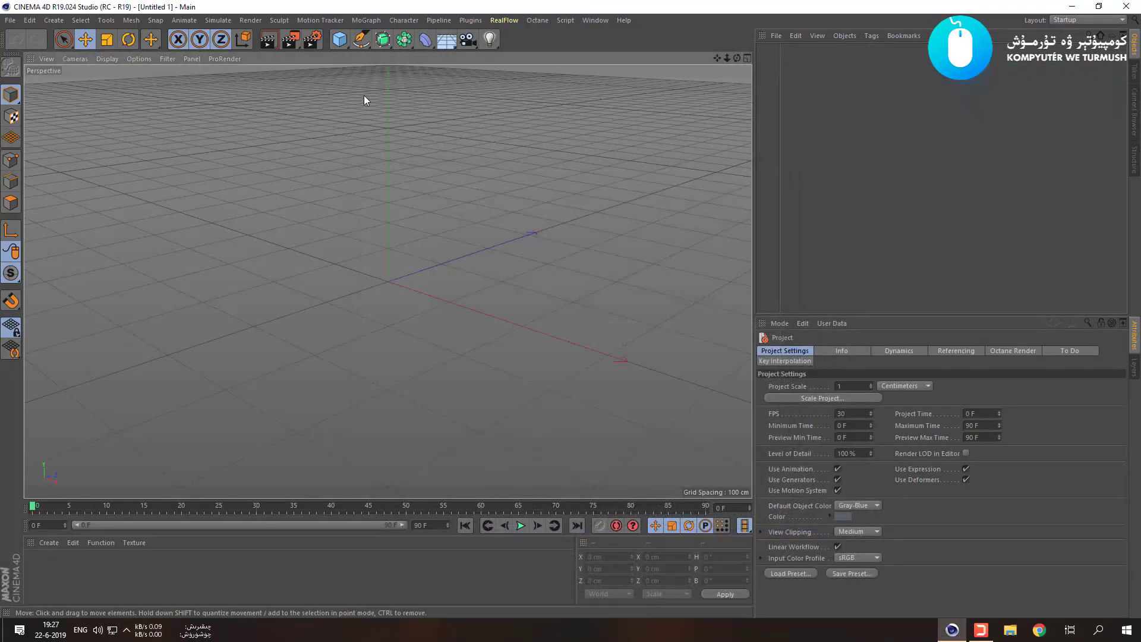
# Add a cube and resize it into a flat slab about 200 cm by 29.4 cm by 308.8 cm.
pyautogui.moveTo(337, 45); pyautogui.dragTo(443, 64)
pyautogui.moveTo(442, 262); pyautogui.dragTo(451, 239)
pyautogui.moveTo(388, 203); pyautogui.dragTo(451, 307)
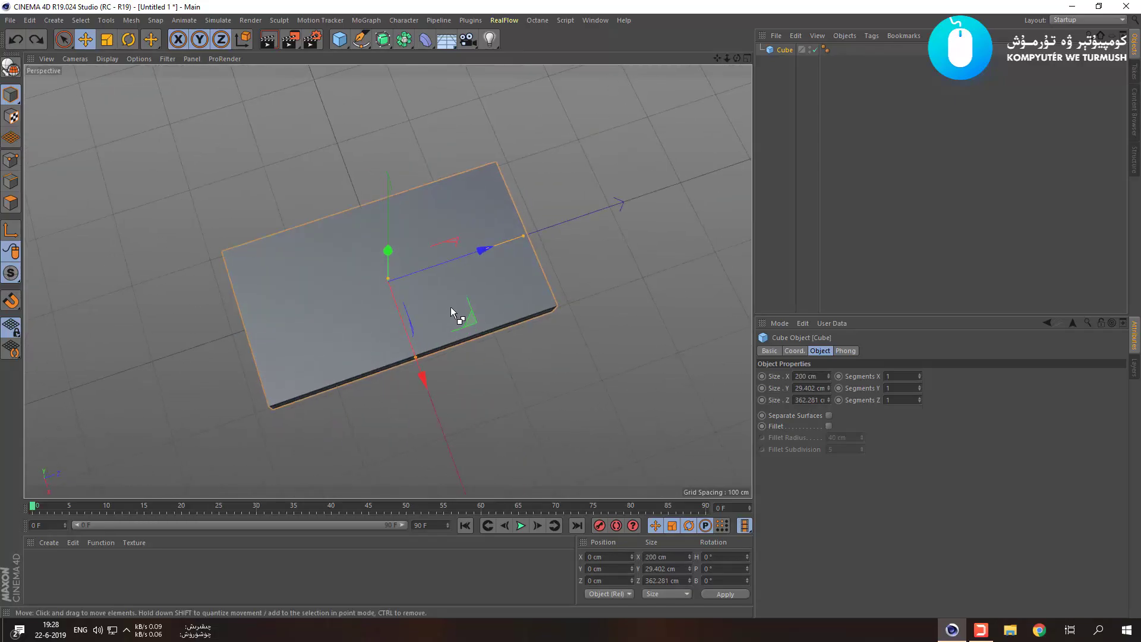
pyautogui.moveTo(523, 237); pyautogui.dragTo(505, 244)
pyautogui.moveTo(555, 330); pyautogui.dragTo(587, 364)
pyautogui.hotkey('ctrl', 'z')
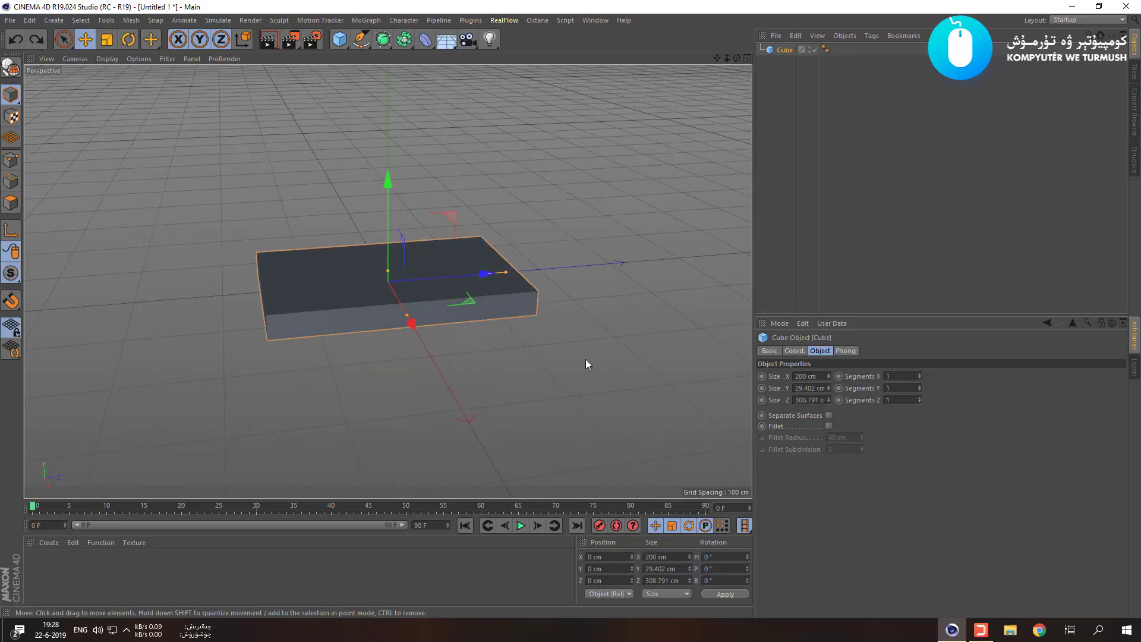
# Make the slab editable and select all four edges of its top face.
pyautogui.click(10, 67)
pyautogui.keyDown('alt'); pyautogui.moveTo(413, 195); pyautogui.dragTo(570, 273); pyautogui.keyUp('alt')
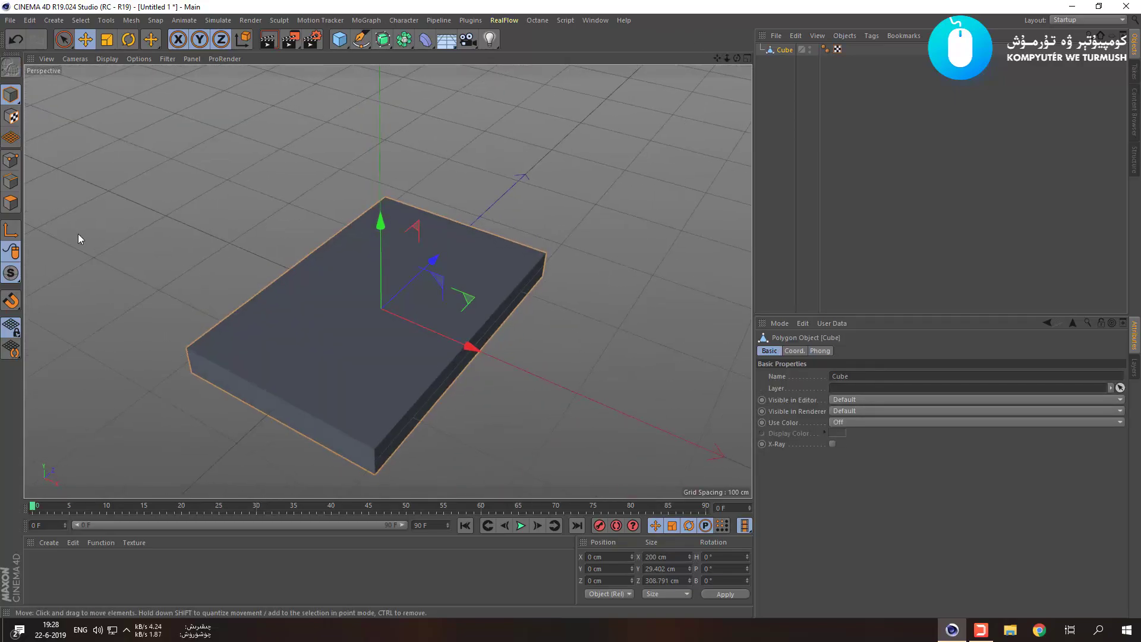
pyautogui.click(12, 183)
pyautogui.click(259, 389)
pyautogui.keyDown('shift'); pyautogui.click(419, 380); pyautogui.keyUp('shift')
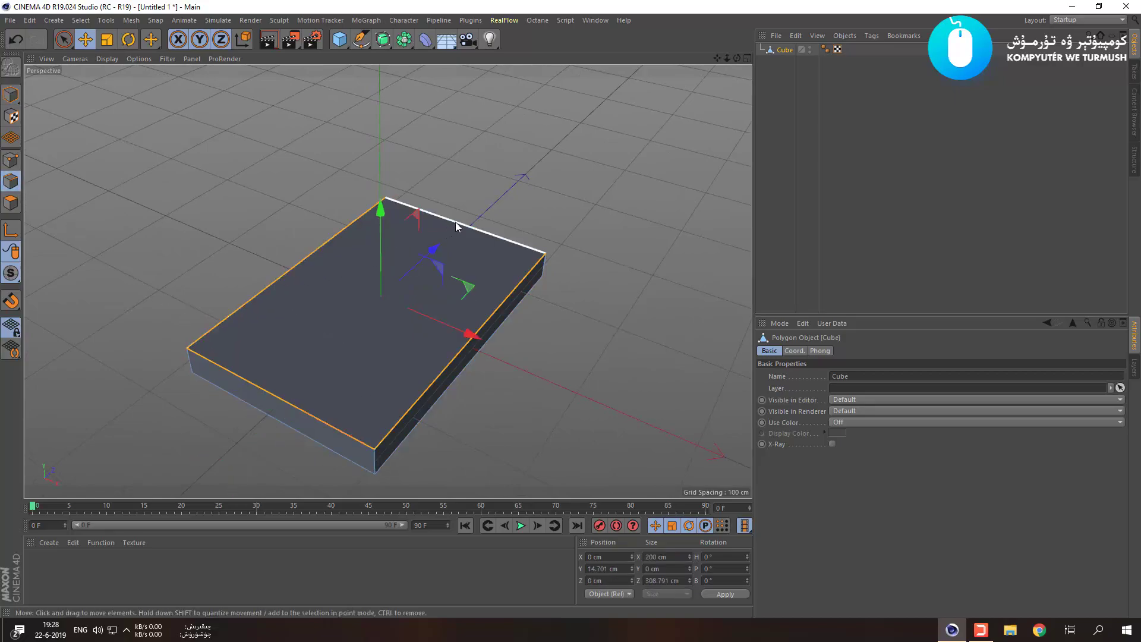
pyautogui.click(480, 306)
pyautogui.click(438, 366)
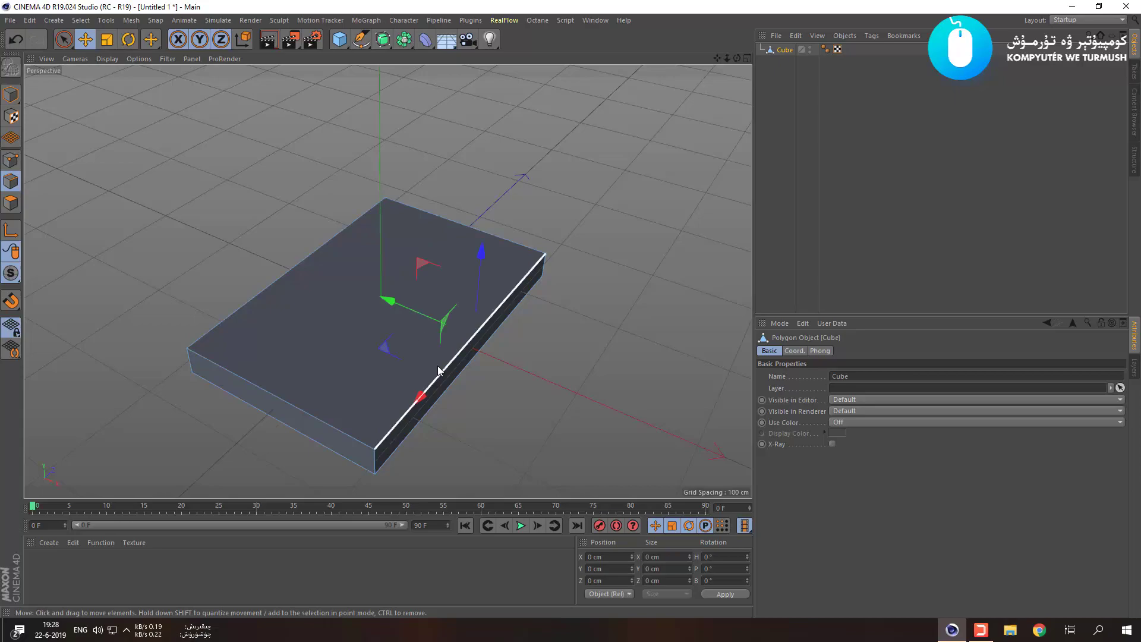
pyautogui.keyDown('shift'); pyautogui.click(313, 412); pyautogui.keyUp('shift')
pyautogui.keyDown('shift'); pyautogui.click(251, 300); pyautogui.keyUp('shift')
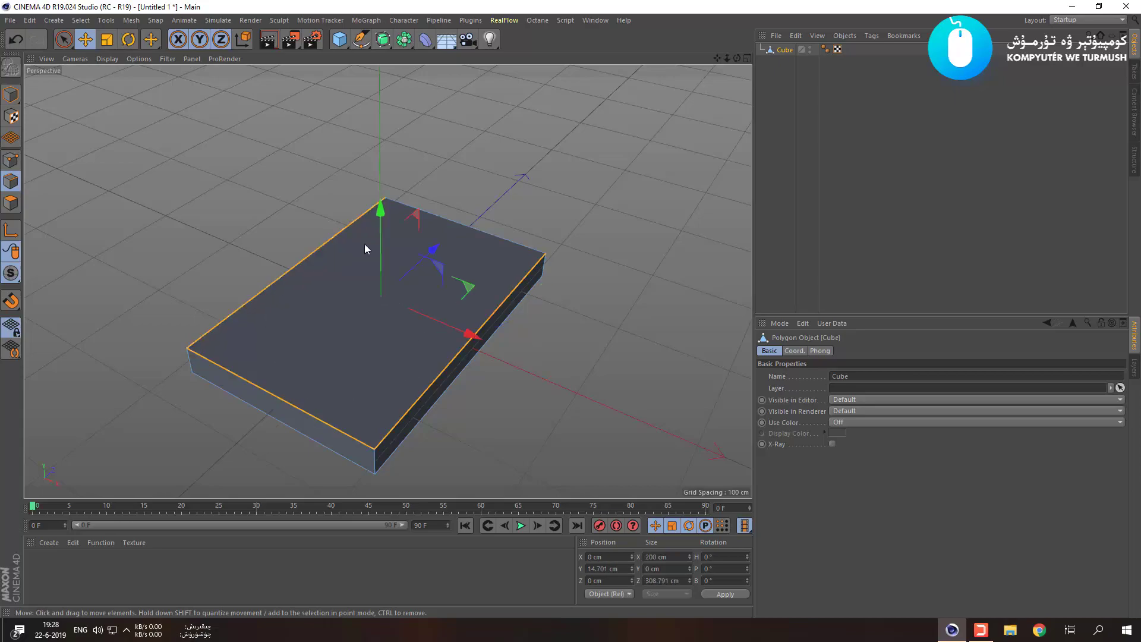
pyautogui.keyDown('shift'); pyautogui.click(457, 226); pyautogui.keyUp('shift')
# Bevel the selected top edges with an offset of about 12.1 cm and a subdivision of 19.
pyautogui.press('space')
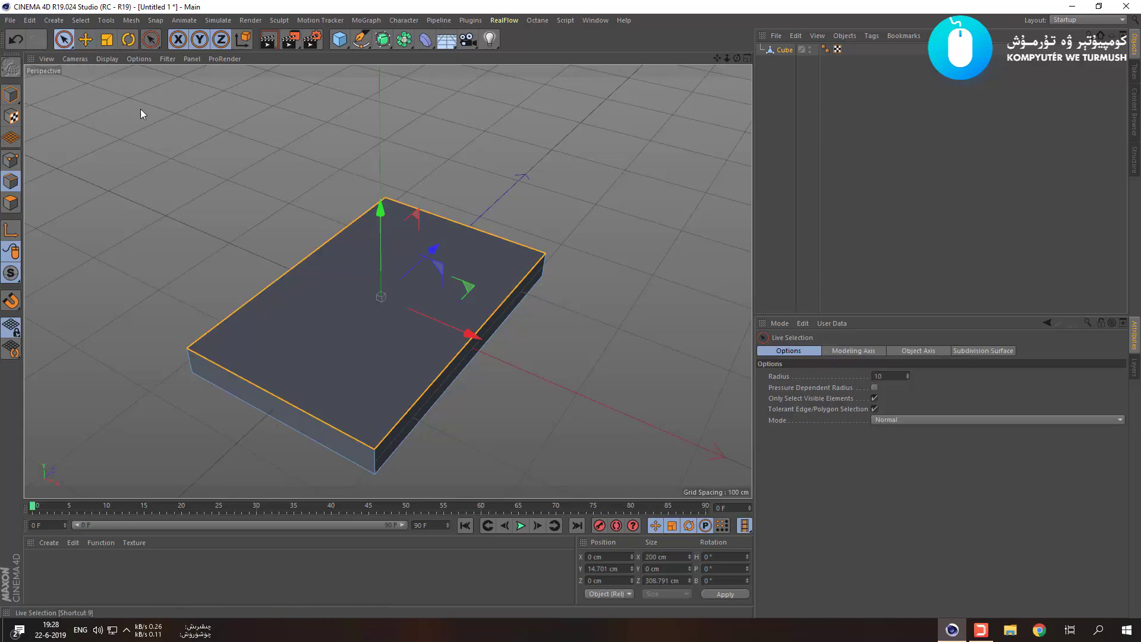
pyautogui.rightClick(438, 284)
pyautogui.click(509, 520)
pyautogui.moveTo(604, 453); pyautogui.dragTo(563, 377)
pyautogui.scroll(5, 485, 355)
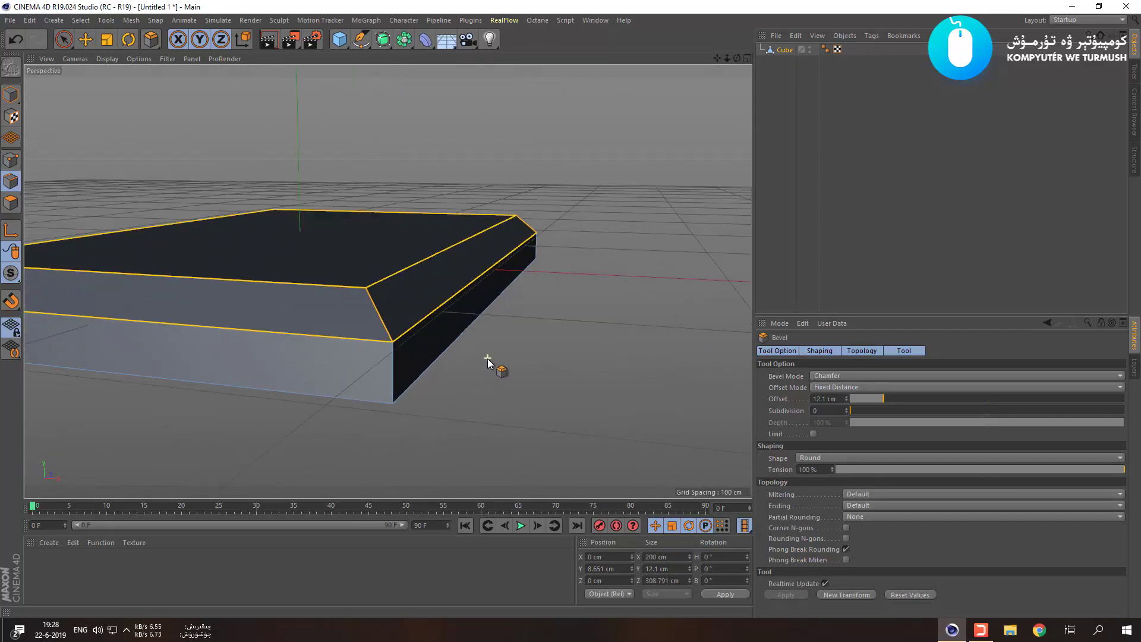
pyautogui.moveTo(869, 409); pyautogui.dragTo(1118, 428)
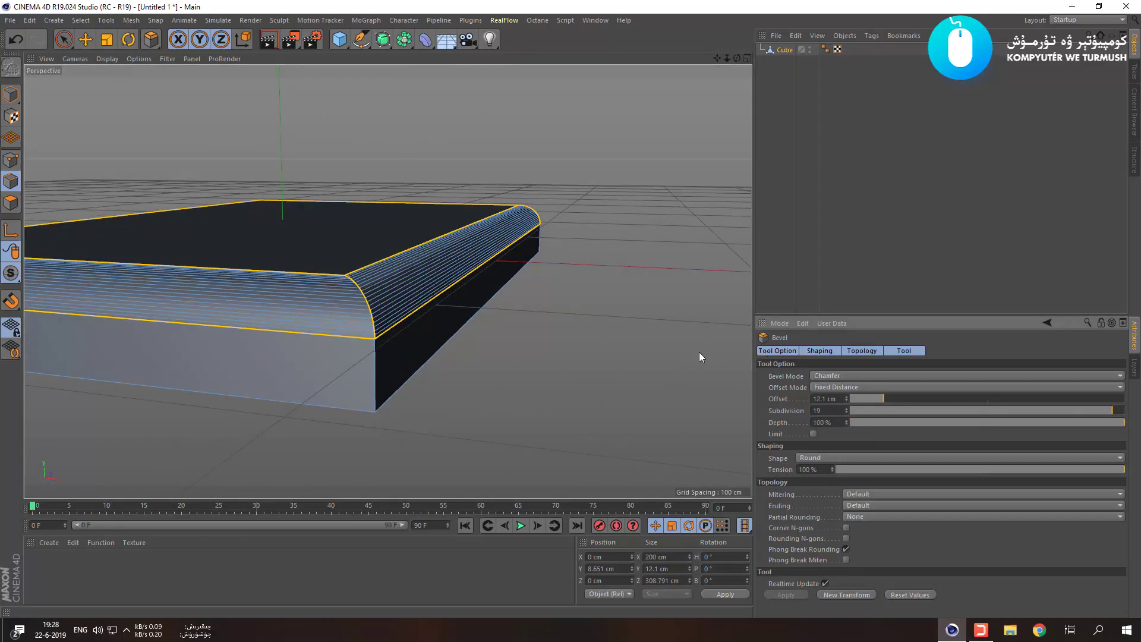
# Return to model mode and raise the slab in the Right view to about Y 15.3 cm.
pyautogui.click(11, 96)
pyautogui.scroll(-5, 450, 164)
pyautogui.keyDown('alt'); pyautogui.moveTo(594, 302); pyautogui.dragTo(649, 260); pyautogui.keyUp('alt')
pyautogui.click(766, 57)
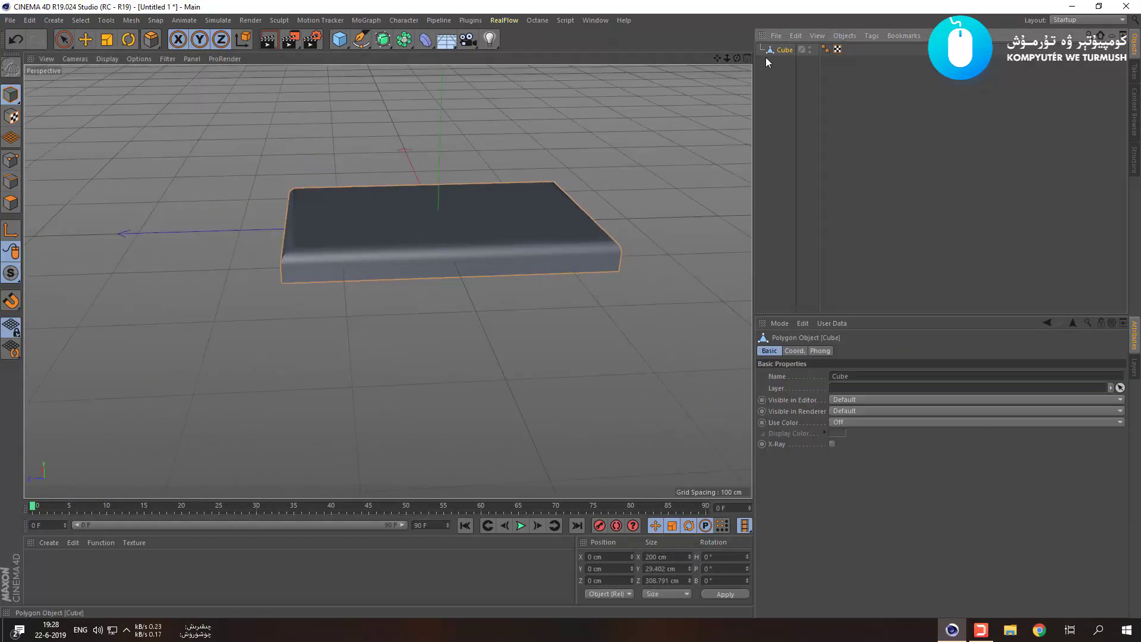
pyautogui.middleClick(398, 119)
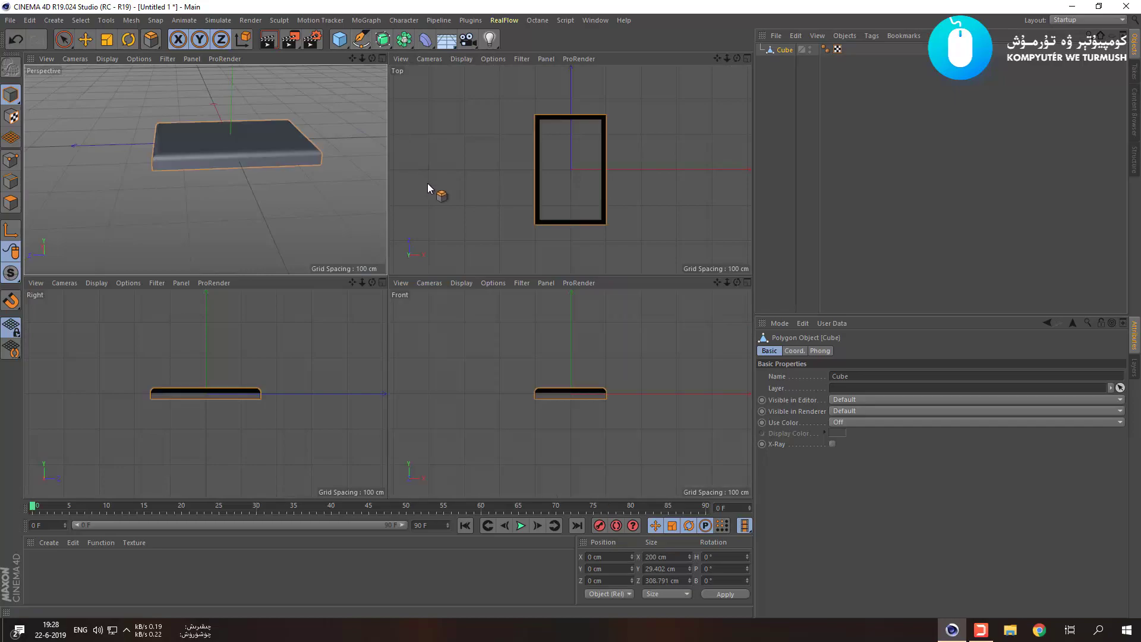
pyautogui.middleClick(263, 391)
pyautogui.scroll(5, 413, 227)
pyautogui.keyDown('alt'); pyautogui.moveTo(544, 280); pyautogui.dragTo(204, 417, button='middle'); pyautogui.keyUp('alt')
pyautogui.keyDown('alt'); pyautogui.moveTo(445, 352); pyautogui.dragTo(313, 422, button='middle'); pyautogui.keyUp('alt')
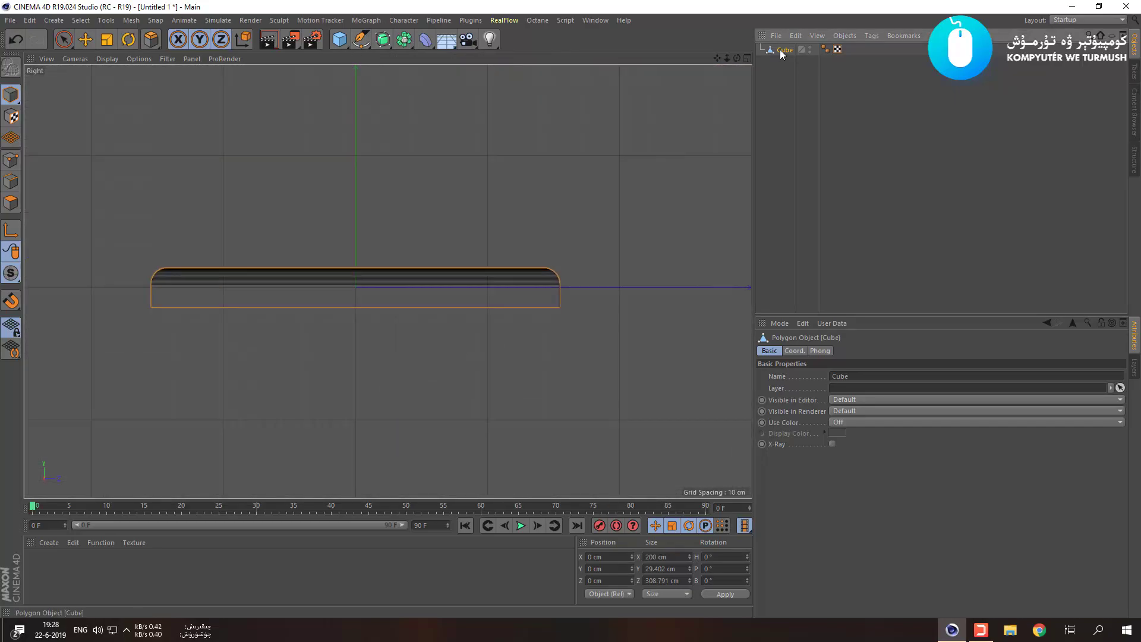
pyautogui.press('e')
pyautogui.moveTo(355, 237); pyautogui.dragTo(356, 218)
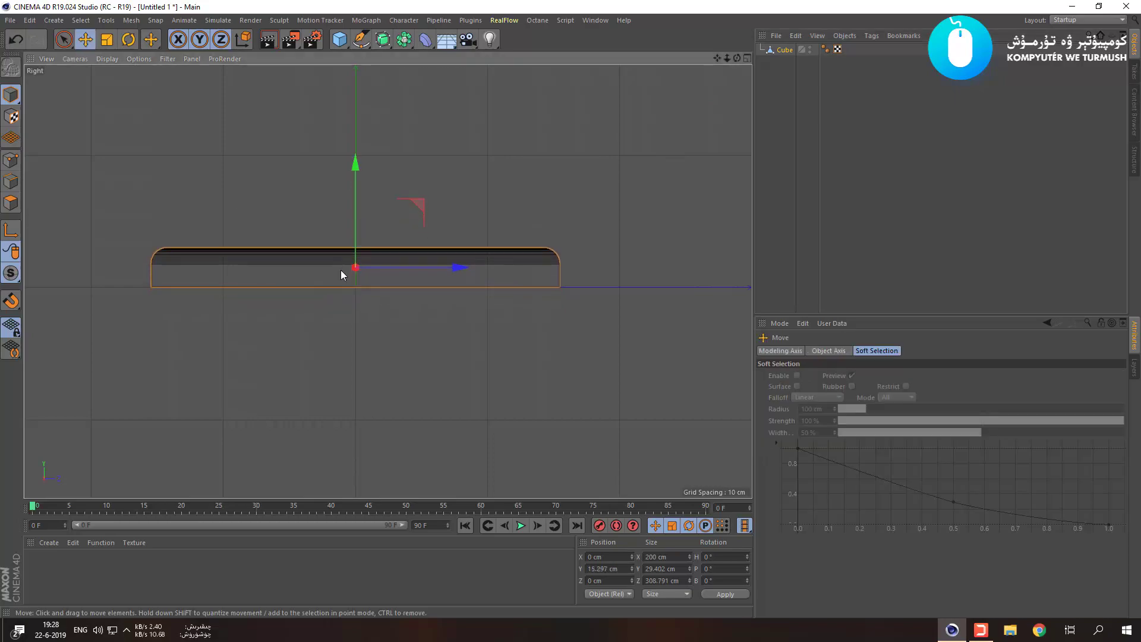
# Fine-tune the slab's height to about Y 14.74 cm so its base rests on the ground line.
pyautogui.scroll(3, 397, 305)
pyautogui.scroll(5, 398, 305)
pyautogui.moveTo(489, 202); pyautogui.dragTo(492, 208)
pyautogui.scroll(-2, 484, 241)
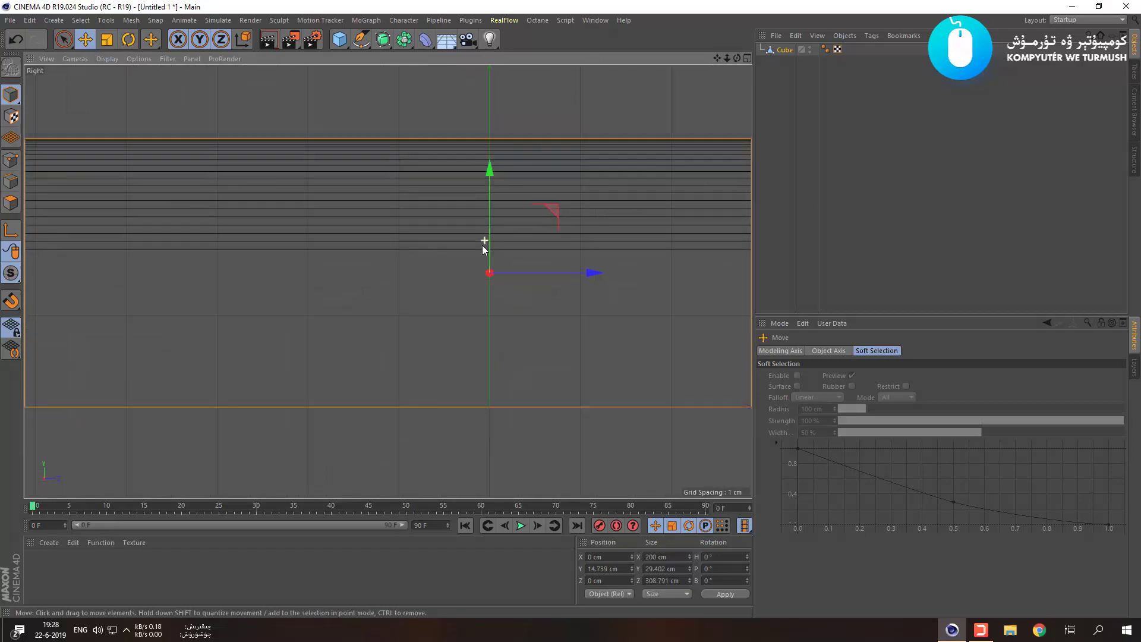
pyautogui.scroll(-5, 485, 255)
pyautogui.scroll(2, 505, 315)
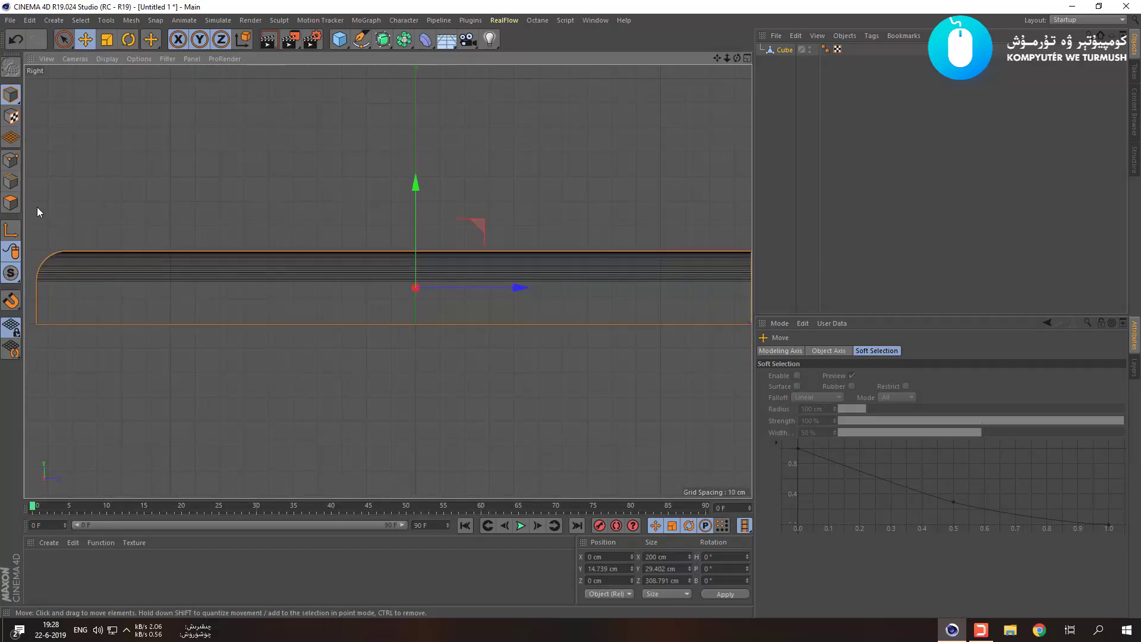
# Try to move the slab's axis down to its bottom face in the Right view.
pyautogui.moveTo(415, 185); pyautogui.dragTo(427, 216)
pyautogui.scroll(5, 423, 373)
pyautogui.press('space')
pyautogui.press('space')
pyautogui.hotkey('ctrl', 'z')
pyautogui.keyDown('alt'); pyautogui.moveTo(455, 374); pyautogui.dragTo(465, 302, button='middle'); pyautogui.keyUp('alt')
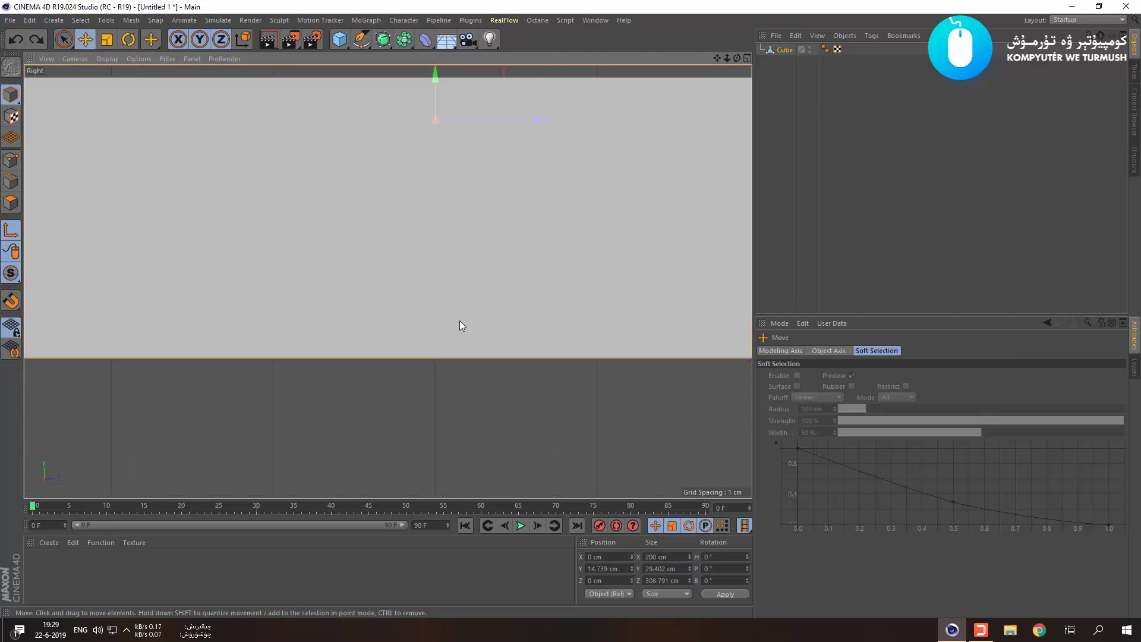
pyautogui.moveTo(435, 76); pyautogui.dragTo(452, 247)
pyautogui.middleClick(483, 359)
pyautogui.middleClick(334, 340)
pyautogui.scroll(-2, 409, 348)
pyautogui.scroll(3, 412, 352)
pyautogui.scroll(-2, 415, 354)
pyautogui.scroll(4, 416, 354)
pyautogui.scroll(-4, 416, 355)
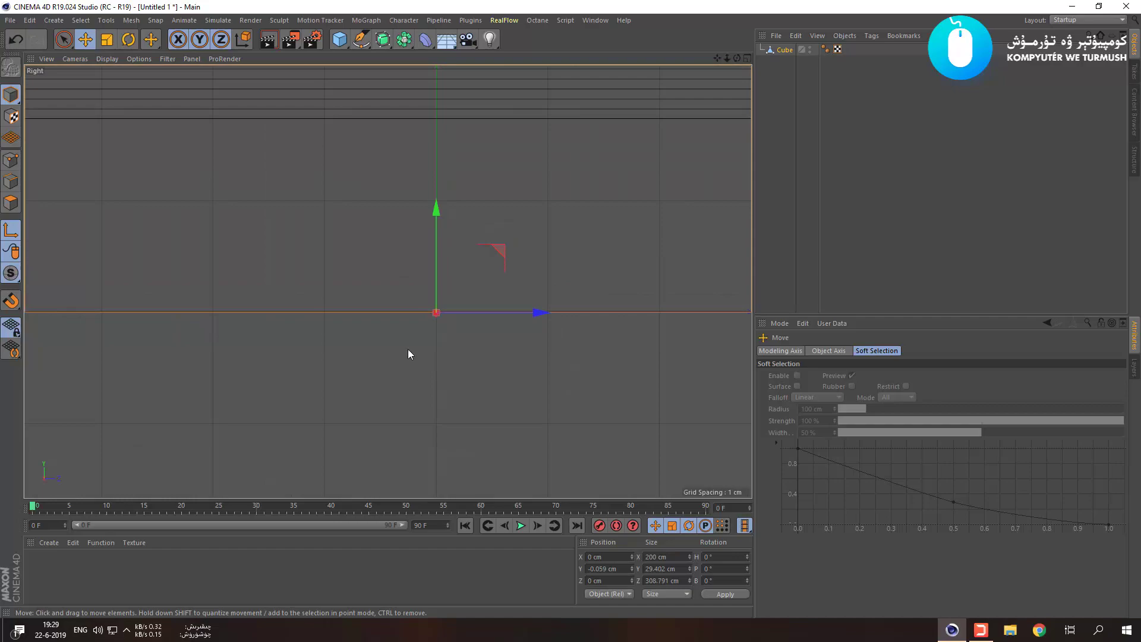
# Undo the last axis move and reset the Right view to its default framing.
pyautogui.press('space')
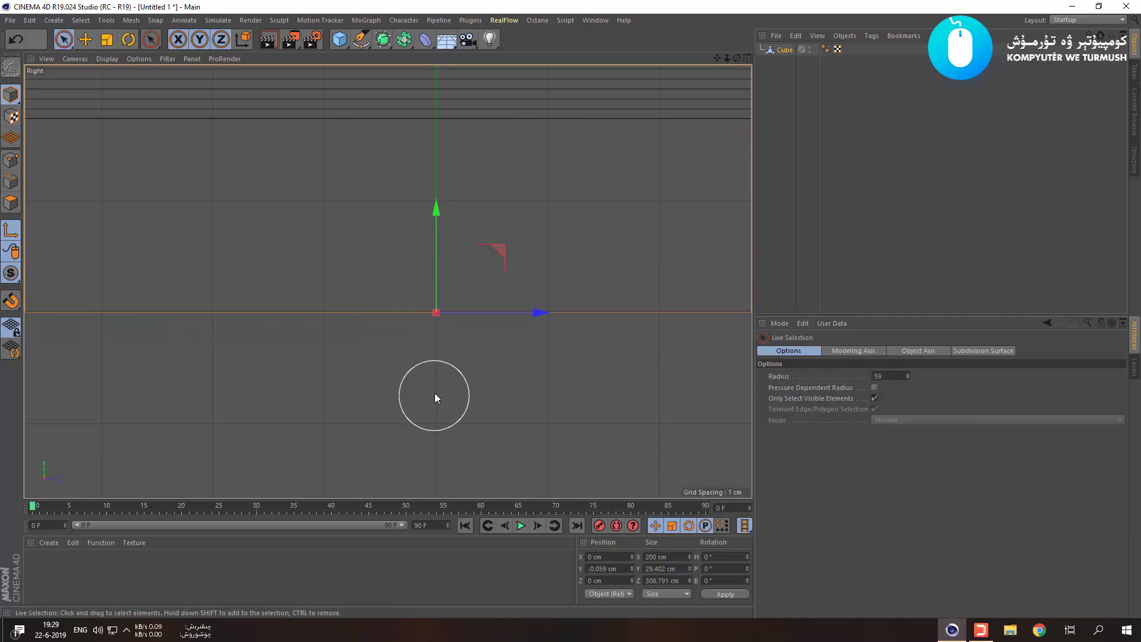
pyautogui.moveTo(434, 386); pyautogui.dragTo(440, 408, button='middle')
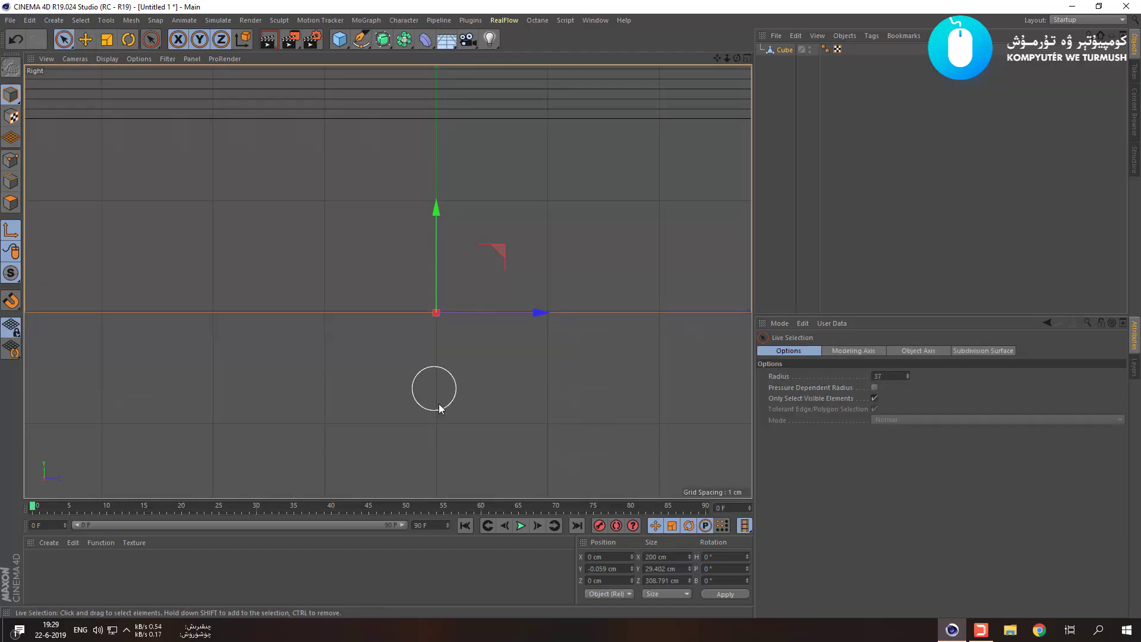
pyautogui.scroll(-8, 463, 343)
pyautogui.keyDown('alt'); pyautogui.moveTo(463, 351); pyautogui.dragTo(474, 402); pyautogui.keyUp('alt')
pyautogui.hotkey('ctrl', 'z')
pyautogui.click(46, 58)
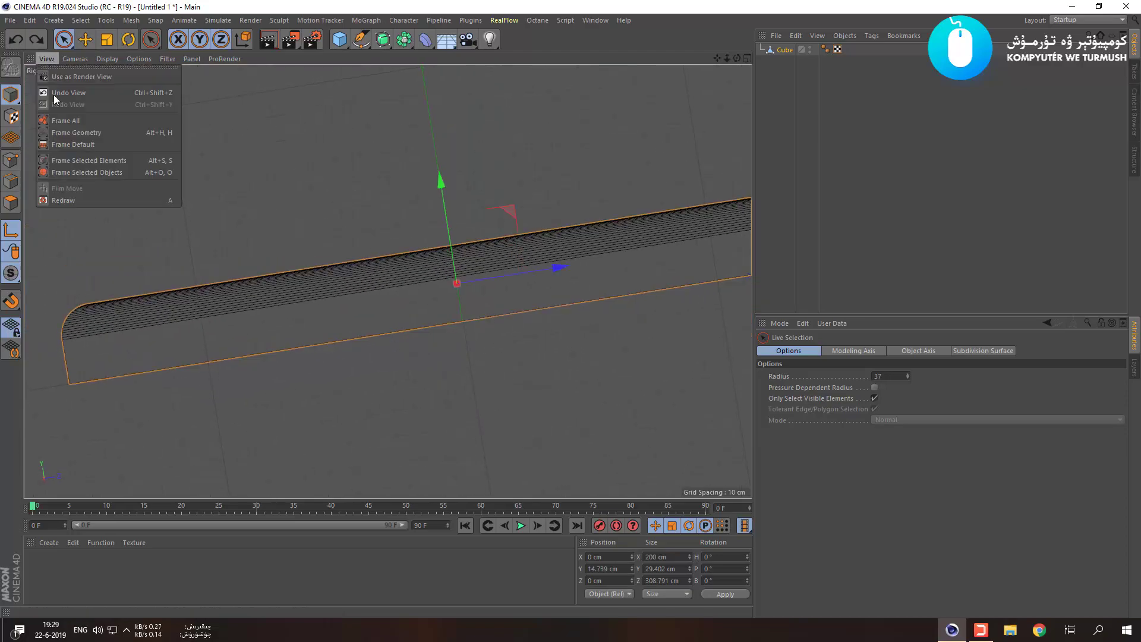
pyautogui.click(106, 146)
# Return to the Perspective view, deselect the slab and add a circle spline.
pyautogui.middleClick(282, 268)
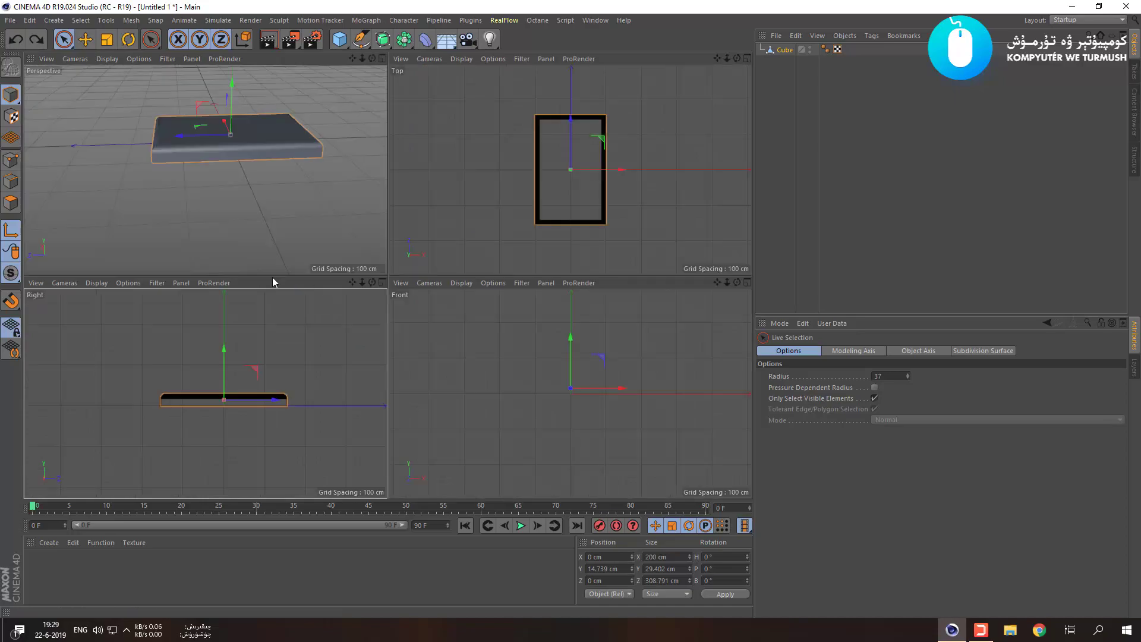
pyautogui.middleClick(273, 277)
pyautogui.keyDown('alt'); pyautogui.moveTo(329, 252); pyautogui.dragTo(531, 381); pyautogui.keyUp('alt')
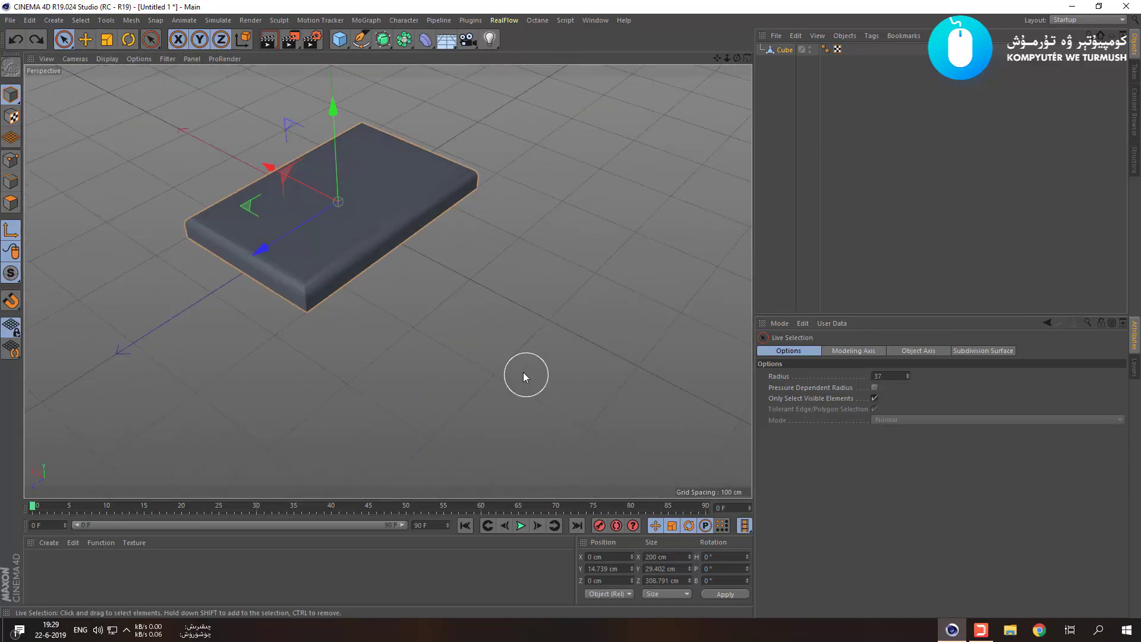
pyautogui.click(490, 340)
pyautogui.click(425, 40)
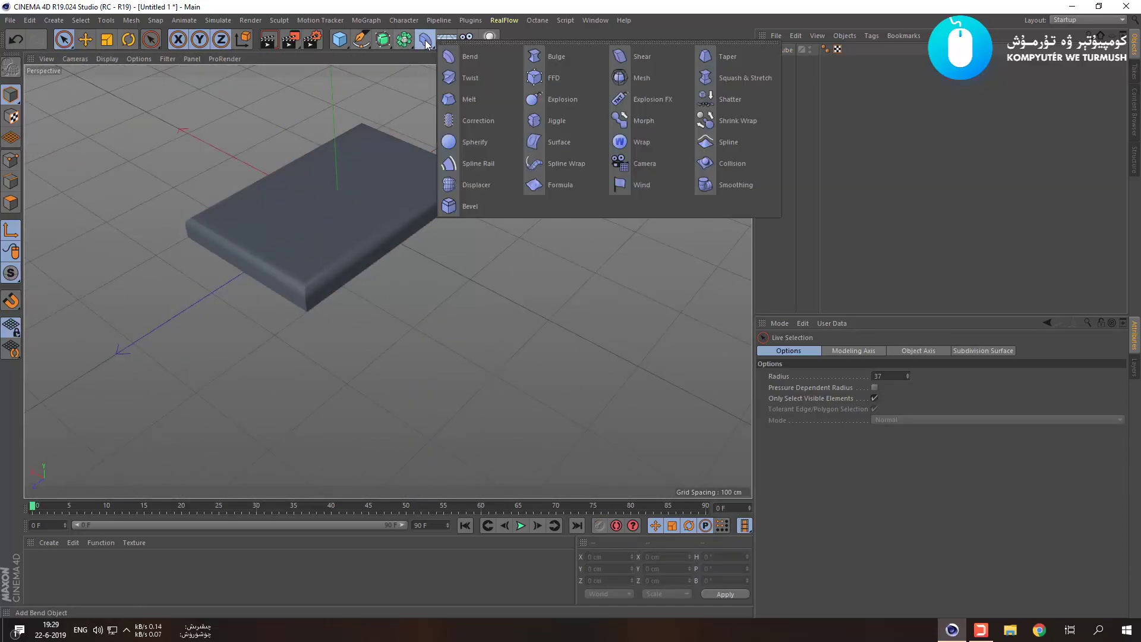
pyautogui.click(358, 43)
pyautogui.click(360, 42)
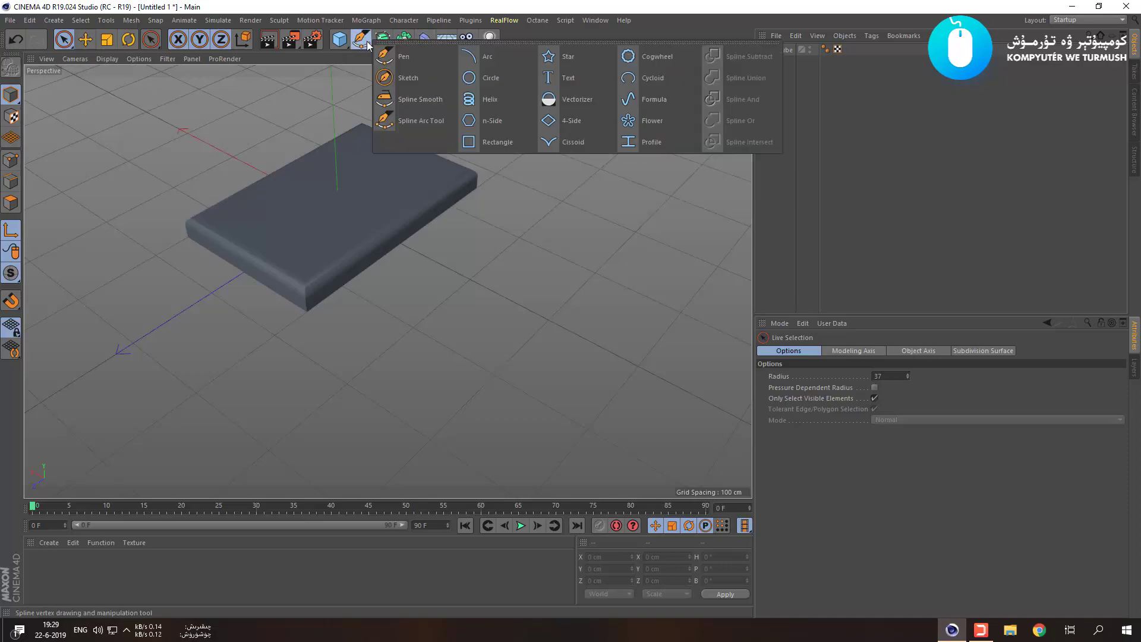
pyautogui.click(487, 75)
pyautogui.scroll(-2, 461, 152)
pyautogui.keyDown('alt'); pyautogui.moveTo(463, 163); pyautogui.dragTo(530, 237); pyautogui.keyUp('alt')
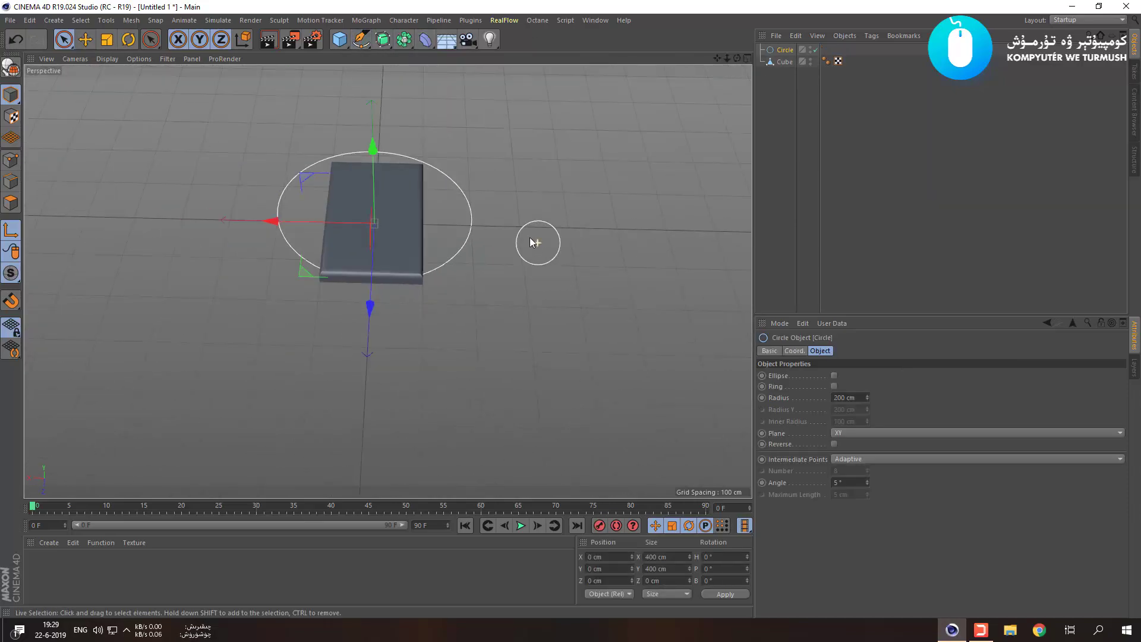
# Scale the circle down to about 127.2 cm across and raise it above the slab to about Y 183 cm.
pyautogui.press('t')
pyautogui.moveTo(396, 215); pyautogui.dragTo(167, 221)
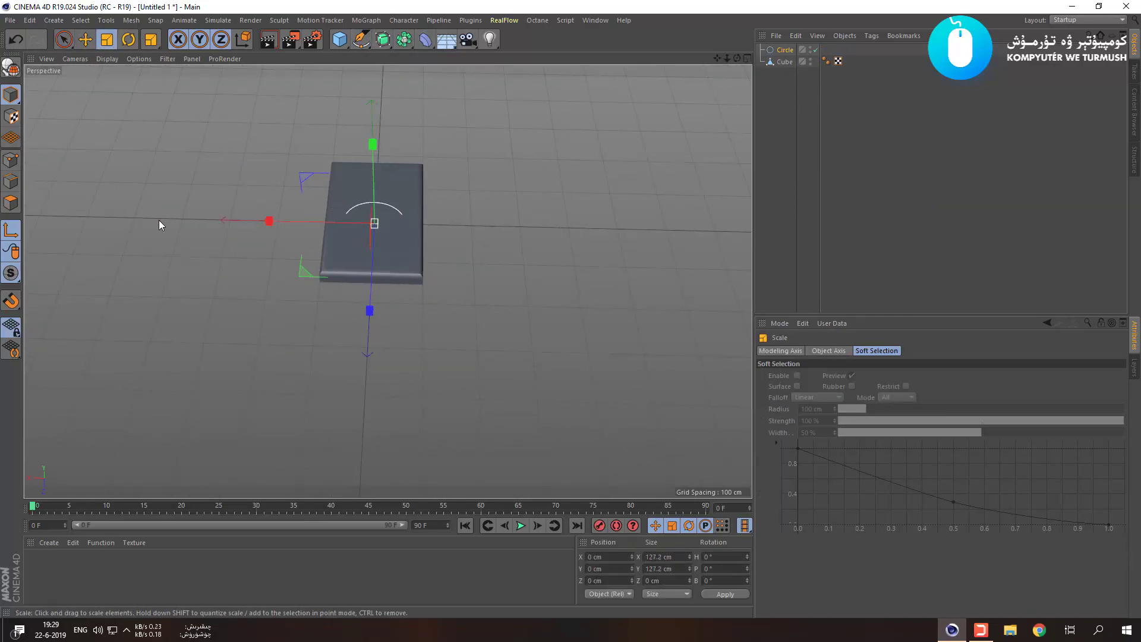
pyautogui.press('e')
pyautogui.moveTo(372, 145); pyautogui.dragTo(371, 80)
pyautogui.keyDown('alt'); pyautogui.moveTo(517, 168); pyautogui.dragTo(739, 71); pyautogui.keyUp('alt')
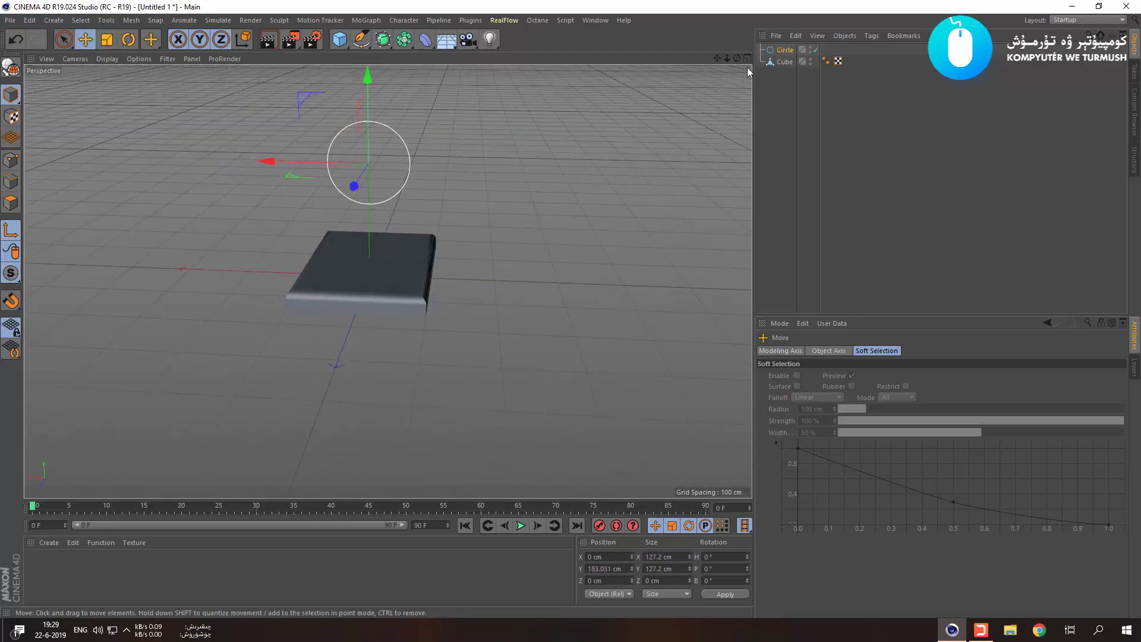
# Activate the Pen tool and show the slab's top surface up close in the Right view.
pyautogui.moveTo(373, 156); pyautogui.dragTo(204, 155)
pyautogui.click(339, 39)
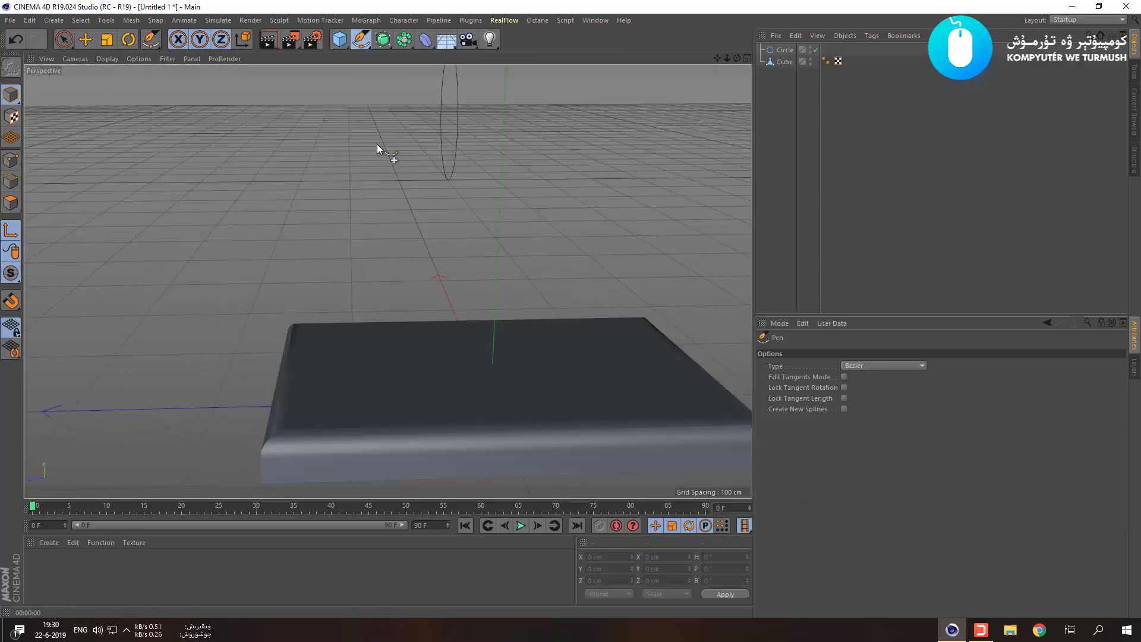
pyautogui.middleClick(377, 145)
pyautogui.middleClick(221, 298)
pyautogui.scroll(-5, 223, 304)
pyautogui.keyDown('alt'); pyautogui.moveTo(296, 302); pyautogui.dragTo(524, 287, button='middle'); pyautogui.keyUp('alt')
pyautogui.scroll(10, 339, 340)
pyautogui.keyDown('alt'); pyautogui.moveTo(339, 340); pyautogui.dragTo(255, 357, button='middle'); pyautogui.keyUp('alt')
pyautogui.scroll(-3, 368, 395)
pyautogui.click(262, 384)
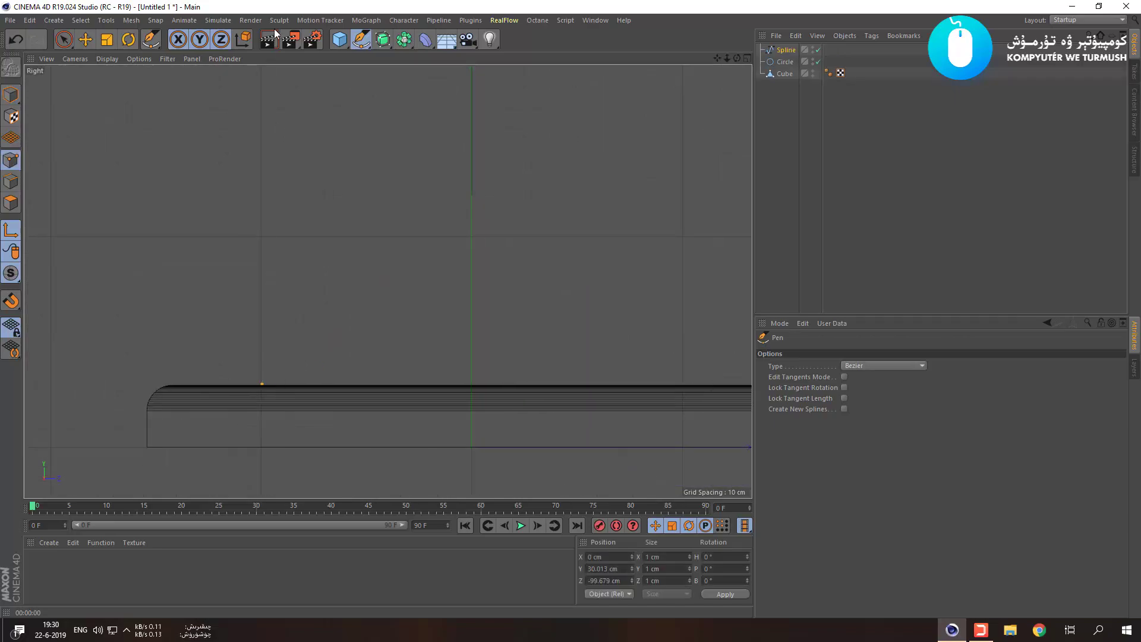
pyautogui.scroll(10, 251, 350)
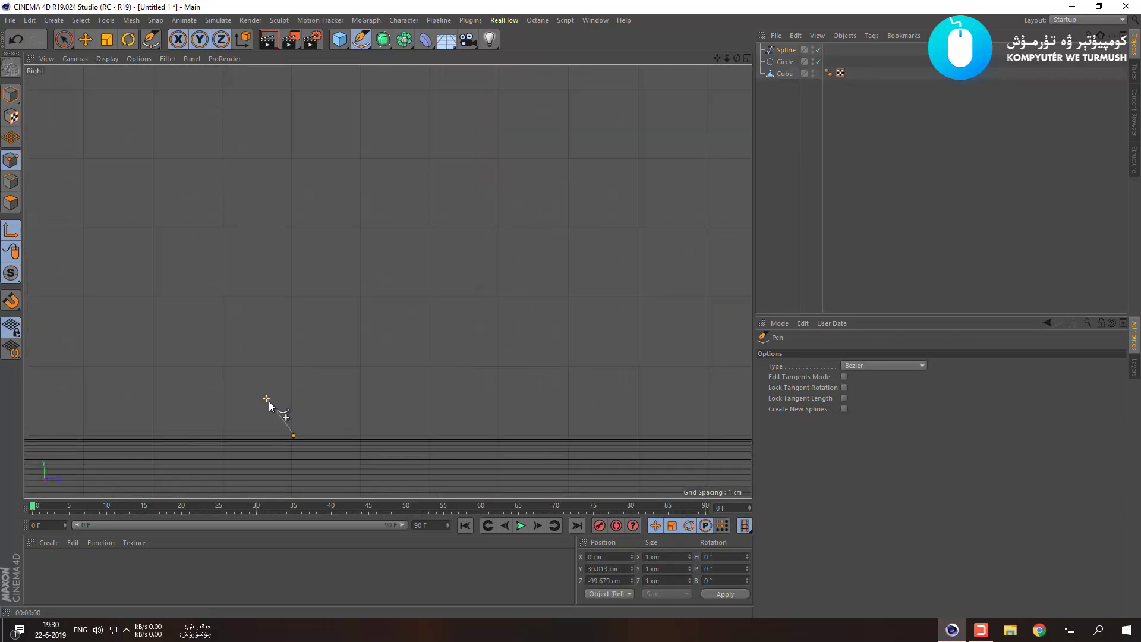
pyautogui.scroll(-2, 334, 402)
pyautogui.keyDown('alt'); pyautogui.moveTo(334, 400); pyautogui.dragTo(364, 263, button='middle'); pyautogui.keyUp('alt')
pyautogui.hotkey('ctrl', 'z')
pyautogui.scroll(7, 356, 360)
pyautogui.click(373, 364)
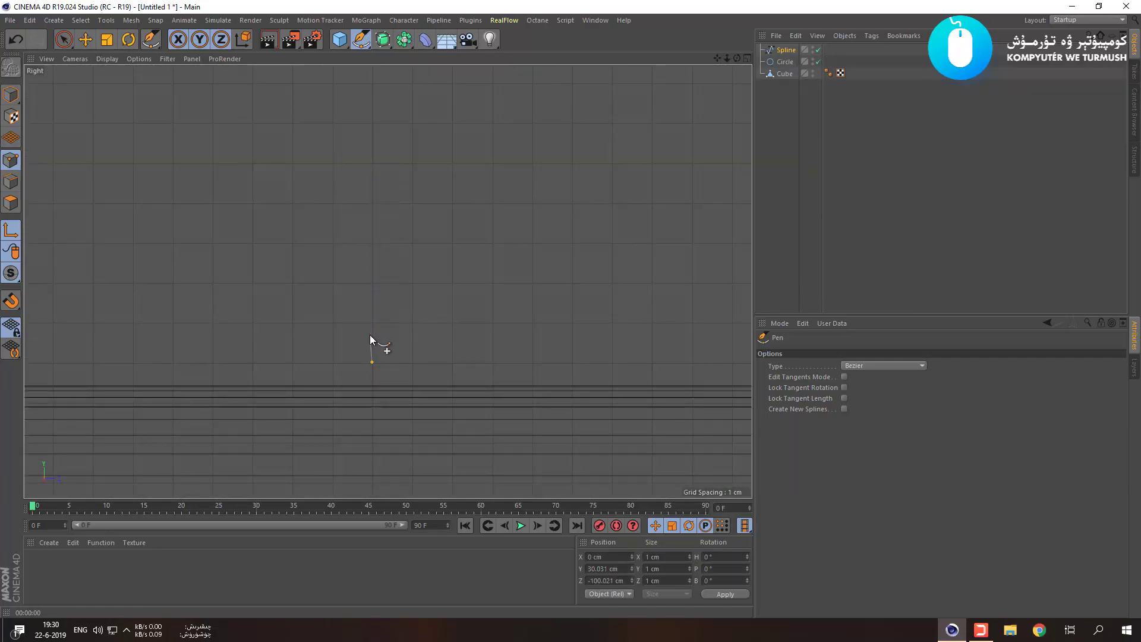
pyautogui.click(373, 323)
pyautogui.scroll(5, 376, 361)
pyautogui.hotkey('ctrl', 'z')
# Draw a short vertical two-point spline with the Pen in the Right view, starting at about Y 29.99 cm and Z -100 cm.
pyautogui.scroll(10, 384, 349)
pyautogui.scroll(2, 378, 316)
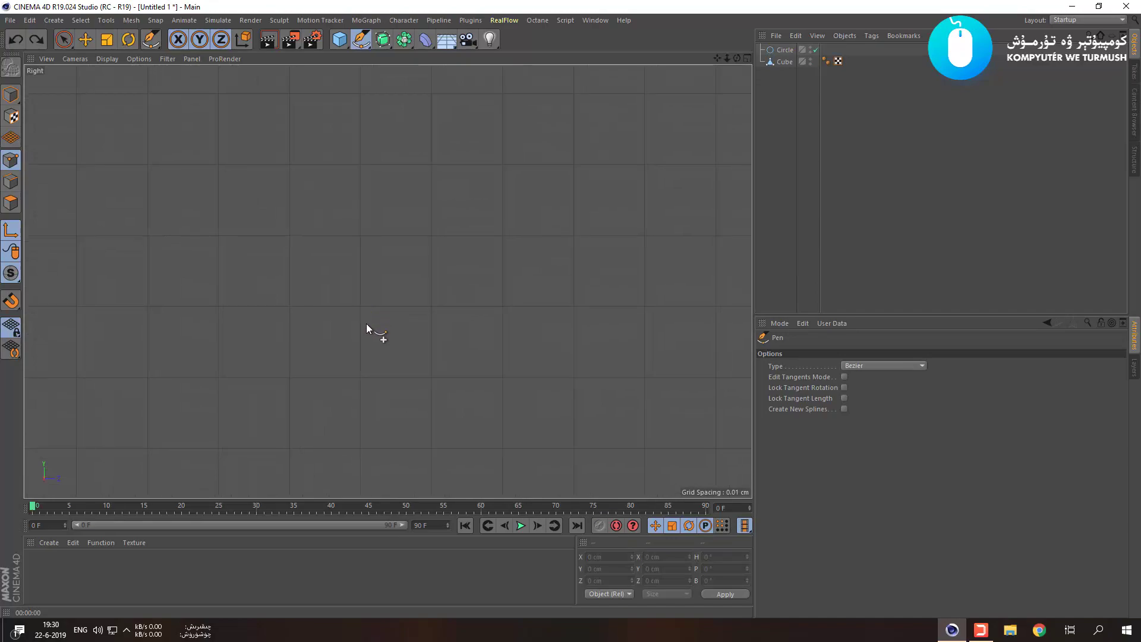
pyautogui.click(361, 377)
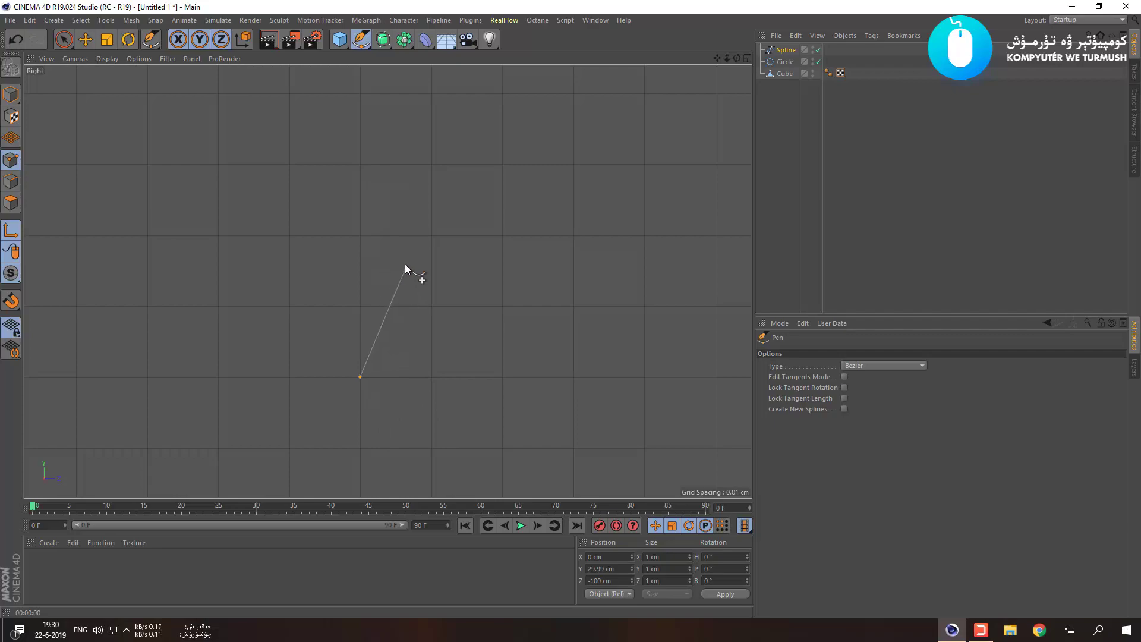
pyautogui.click(362, 169)
# Select the spline's upper point with Live Selection and raise it along Y to about 31.9 cm.
pyautogui.scroll(-5, 381, 228)
pyautogui.scroll(-4, 374, 212)
pyautogui.press('space')
pyautogui.moveTo(372, 141); pyautogui.dragTo(372, 2)
pyautogui.scroll(-5, 364, 252)
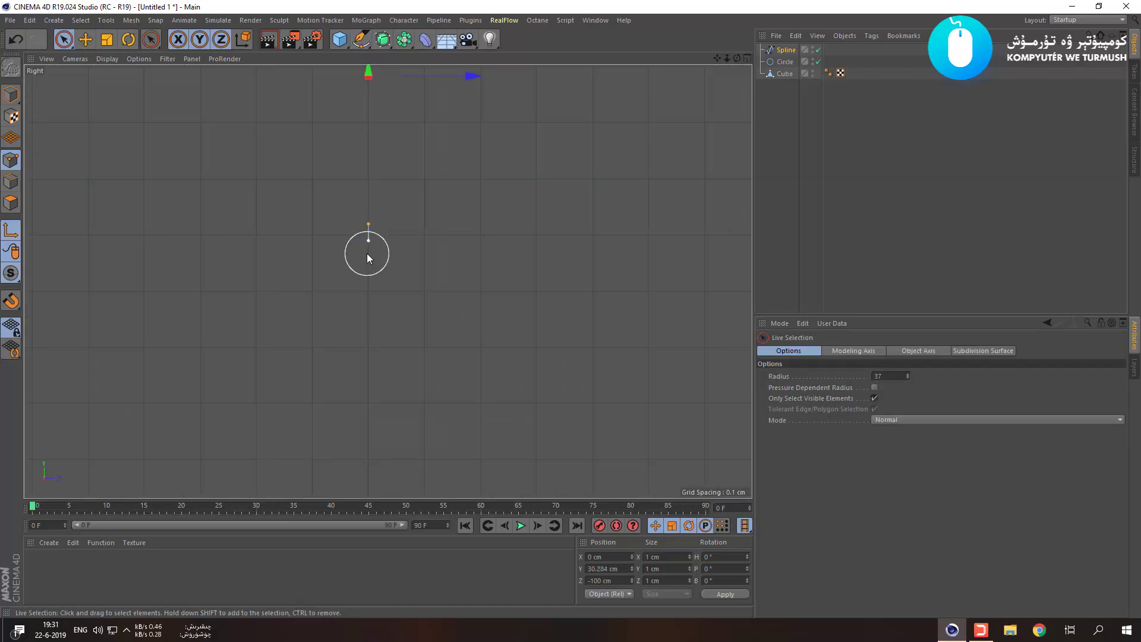
pyautogui.moveTo(353, 176); pyautogui.dragTo(364, 291)
pyautogui.click(355, 359)
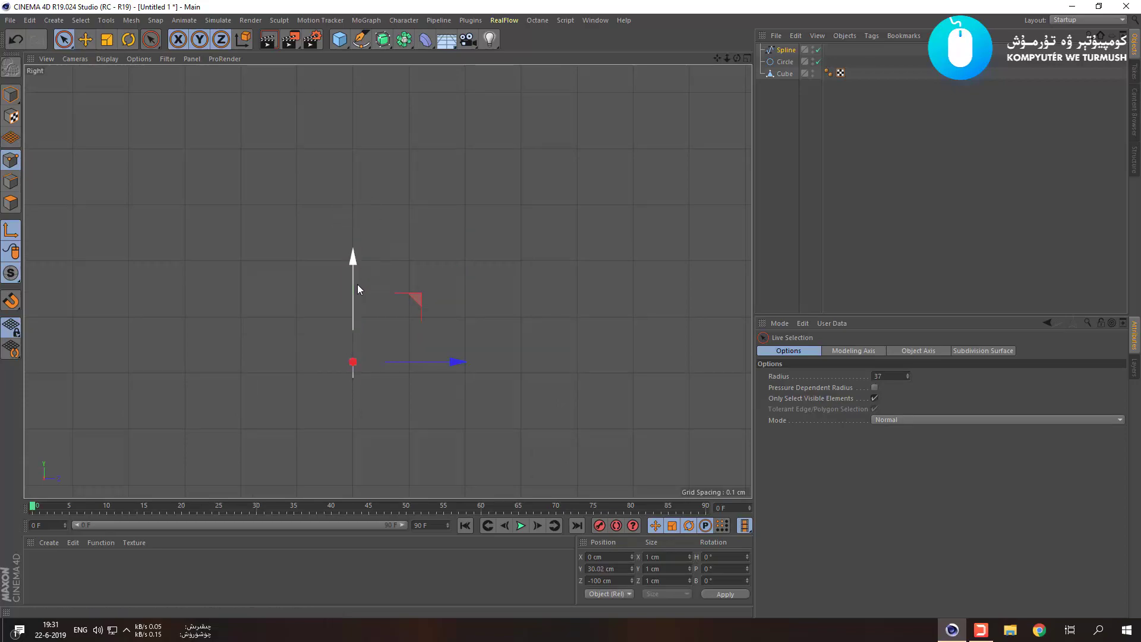
pyautogui.moveTo(356, 288); pyautogui.dragTo(374, 73)
pyautogui.click(356, 369)
pyautogui.scroll(-9, 357, 368)
pyautogui.moveTo(355, 273); pyautogui.dragTo(367, 337)
pyautogui.click(356, 303)
pyautogui.moveTo(355, 226); pyautogui.dragTo(356, 5)
pyautogui.scroll(-3, 347, 368)
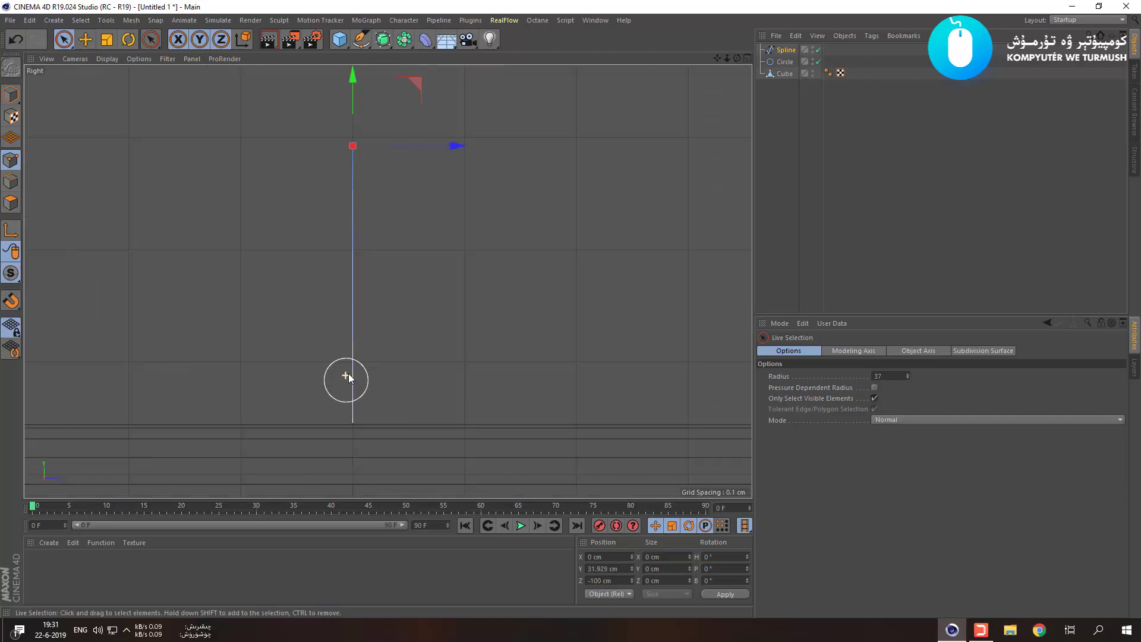
# Raise the spline's upper point further above the slab to about Y 66.1 cm.
pyautogui.middleClick(343, 366)
pyautogui.middleClick(301, 397)
pyautogui.scroll(5, 302, 394)
pyautogui.moveTo(304, 321); pyautogui.dragTo(305, 145)
pyautogui.middleClick(303, 250)
pyautogui.scroll(-5, 305, 345)
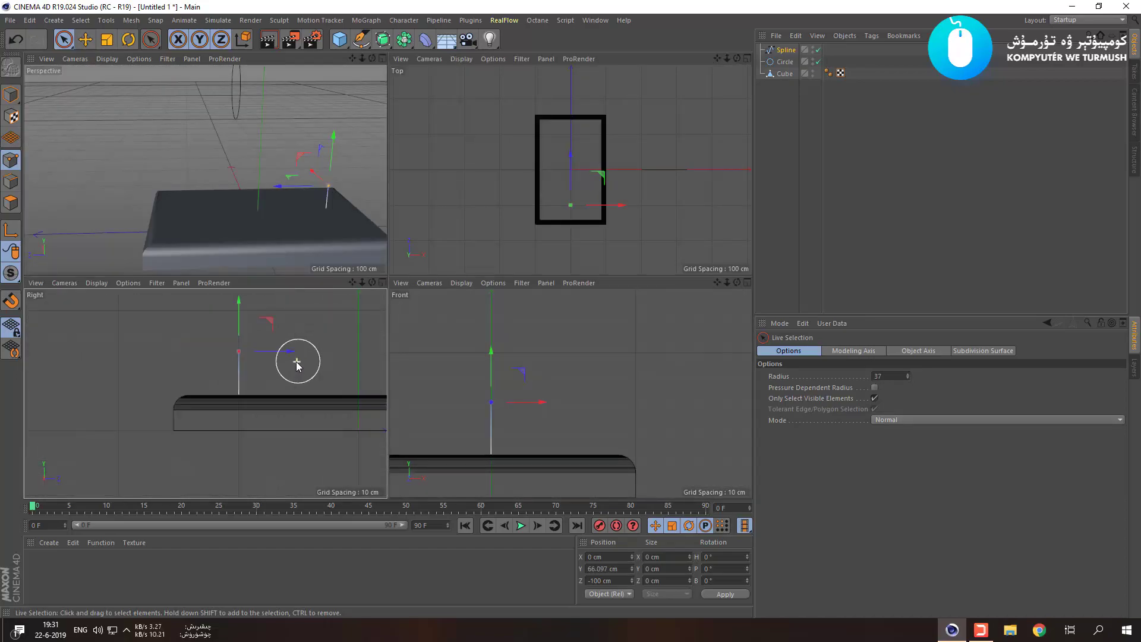
# Undo the latest point move and reset the rotated Right view to its default framing.
pyautogui.click(325, 472)
pyautogui.moveTo(259, 360); pyautogui.dragTo(259, 307)
pyautogui.middleClick(255, 388)
pyautogui.scroll(-3, 369, 346)
pyautogui.keyDown('alt'); pyautogui.moveTo(367, 348); pyautogui.dragTo(413, 422); pyautogui.keyUp('alt')
pyautogui.hotkey('ctrl', 'z')
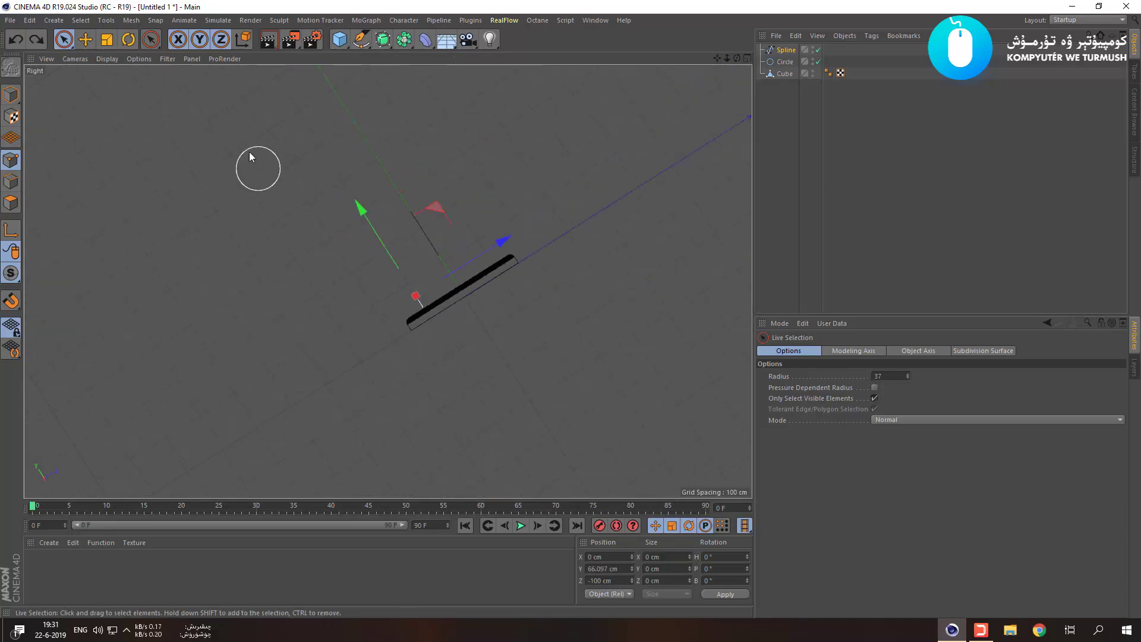
pyautogui.hotkey('ctrl', 'shift', 'z')
pyautogui.click(50, 60)
pyautogui.click(91, 144)
# Raise the spline's upper point in the Perspective view to about Y 192.2 cm, undoing any stray sideways move.
pyautogui.middleClick(228, 250)
pyautogui.middleClick(246, 244)
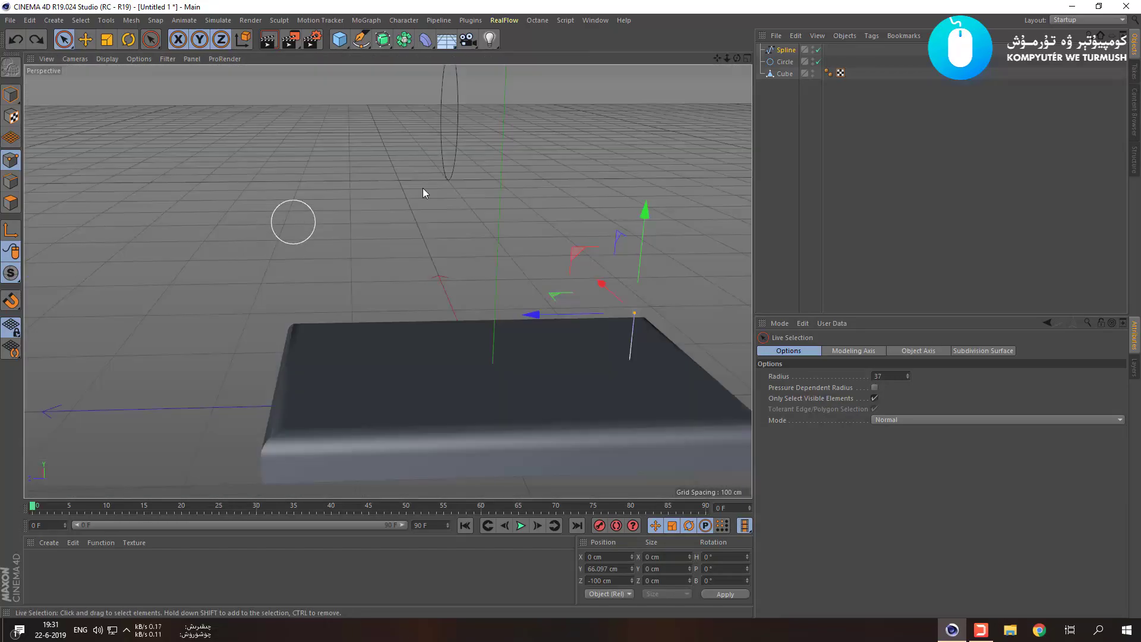
pyautogui.moveTo(621, 221); pyautogui.dragTo(654, 131)
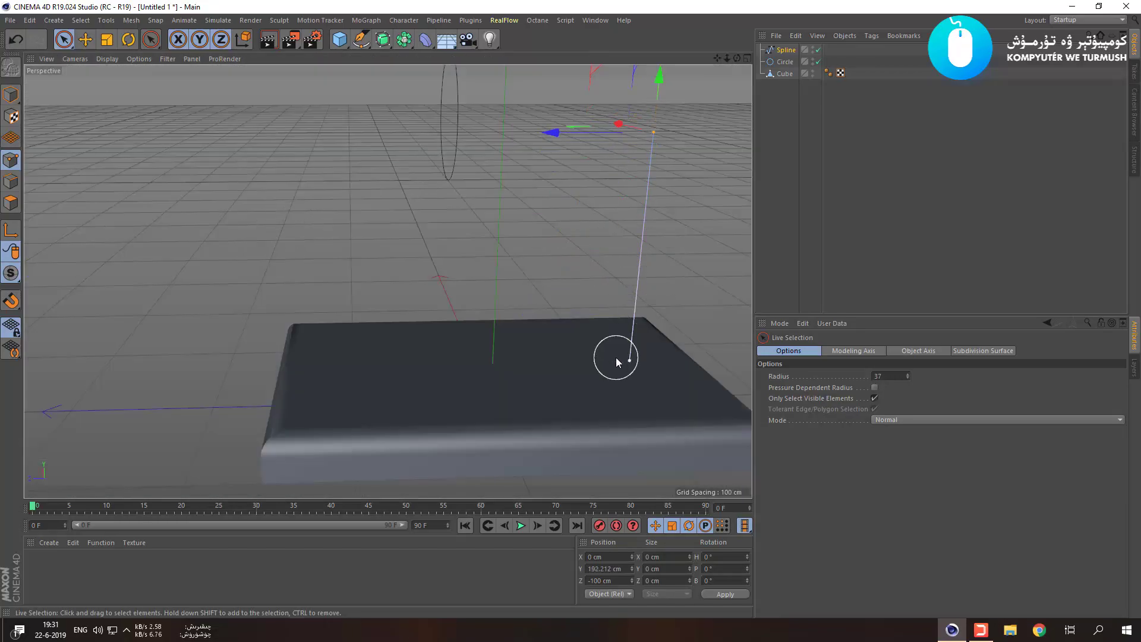
pyautogui.middleClick(612, 296)
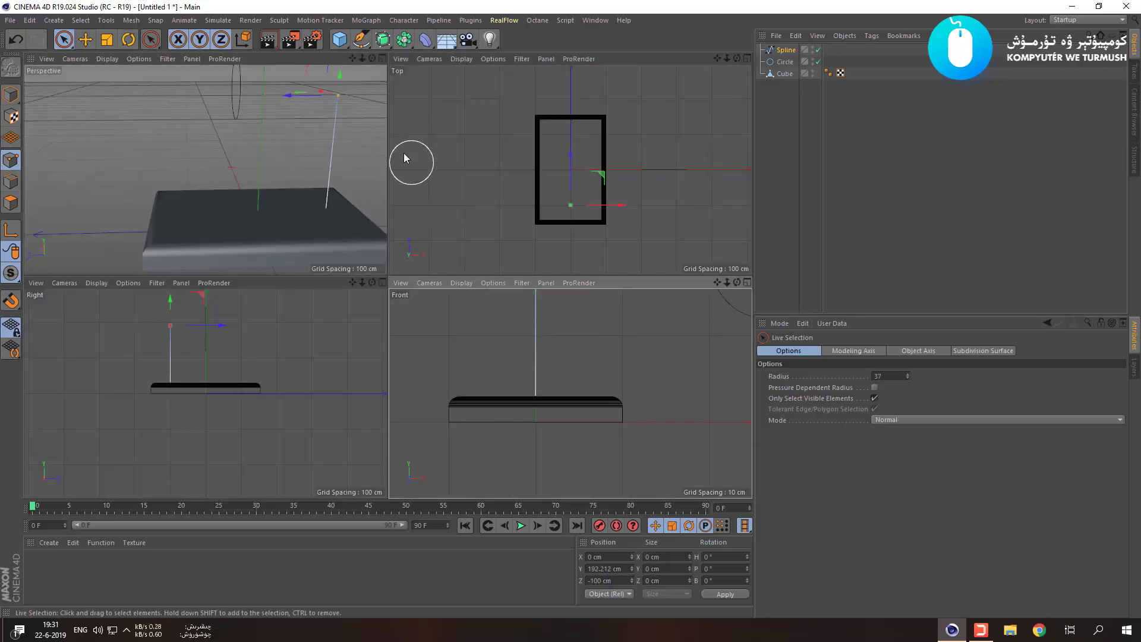
pyautogui.moveTo(315, 95); pyautogui.dragTo(249, 97)
pyautogui.hotkey('ctrl', 'z')
# In the Front view, lower the spline's top point onto the nearby horizontal grid line at about Y 192 cm.
pyautogui.middleClick(484, 379)
pyautogui.scroll(-3, 468, 326)
pyautogui.scroll(1, 462, 326)
pyautogui.middleClick(462, 322)
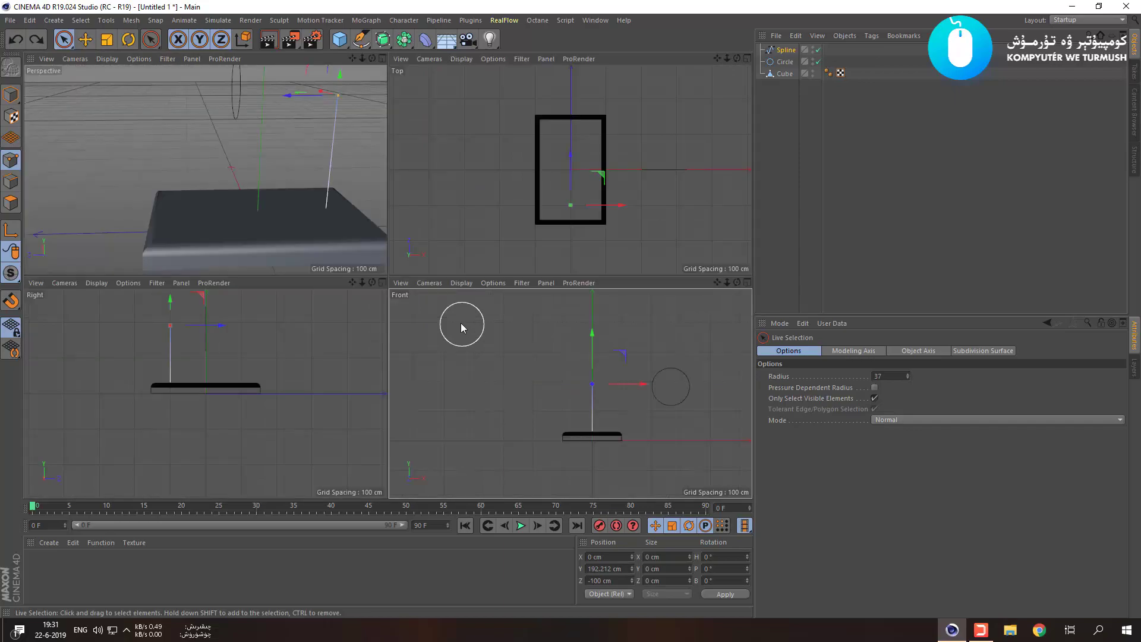
pyautogui.middleClick(523, 365)
pyautogui.scroll(4, 481, 211)
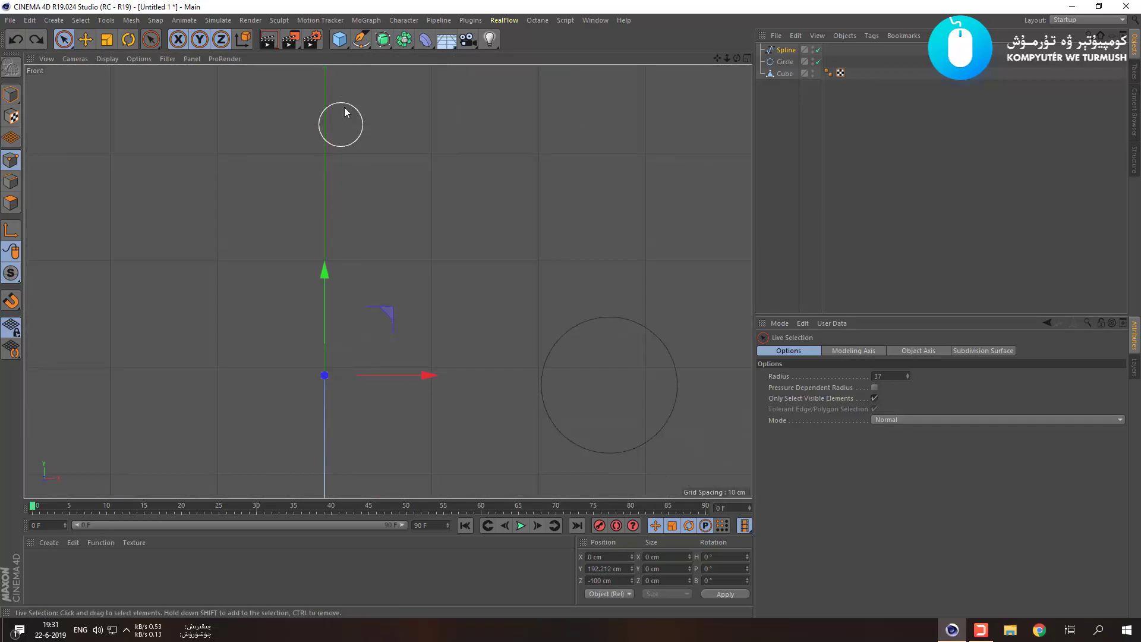
pyautogui.click(361, 39)
pyautogui.scroll(8, 326, 357)
pyautogui.scroll(8, 309, 410)
pyautogui.keyDown('alt'); pyautogui.moveTo(309, 393); pyautogui.dragTo(312, 430, button='middle'); pyautogui.keyUp('alt')
pyautogui.keyDown('alt'); pyautogui.moveTo(315, 177); pyautogui.dragTo(320, 362, button='middle'); pyautogui.keyUp('alt')
pyautogui.scroll(5, 303, 282)
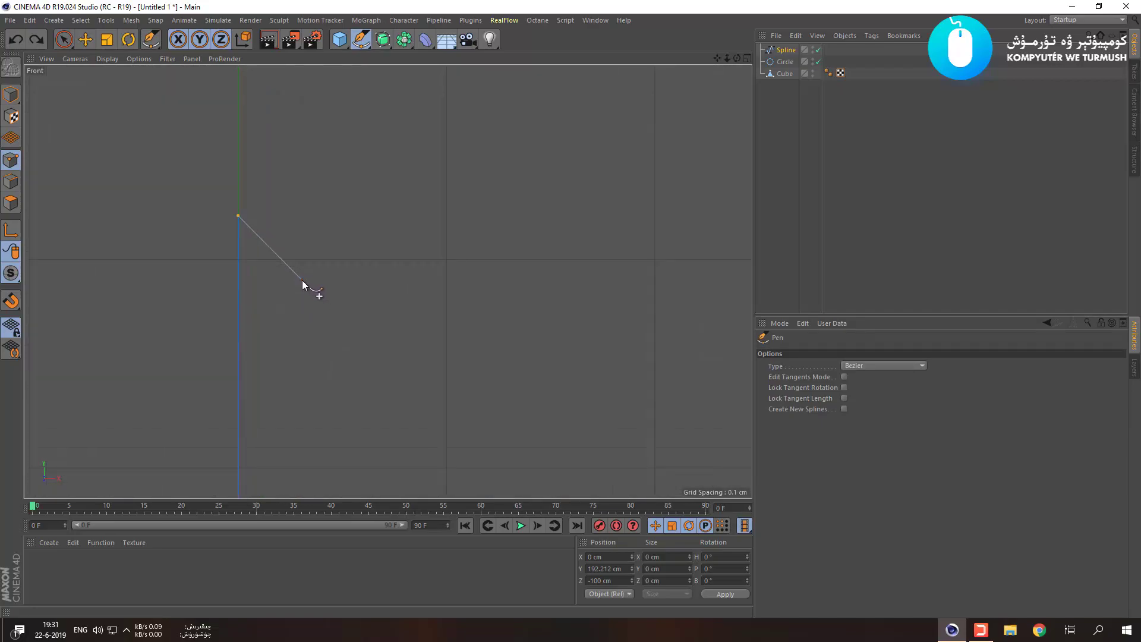
pyautogui.press('0')
pyautogui.moveTo(240, 158); pyautogui.dragTo(249, 190)
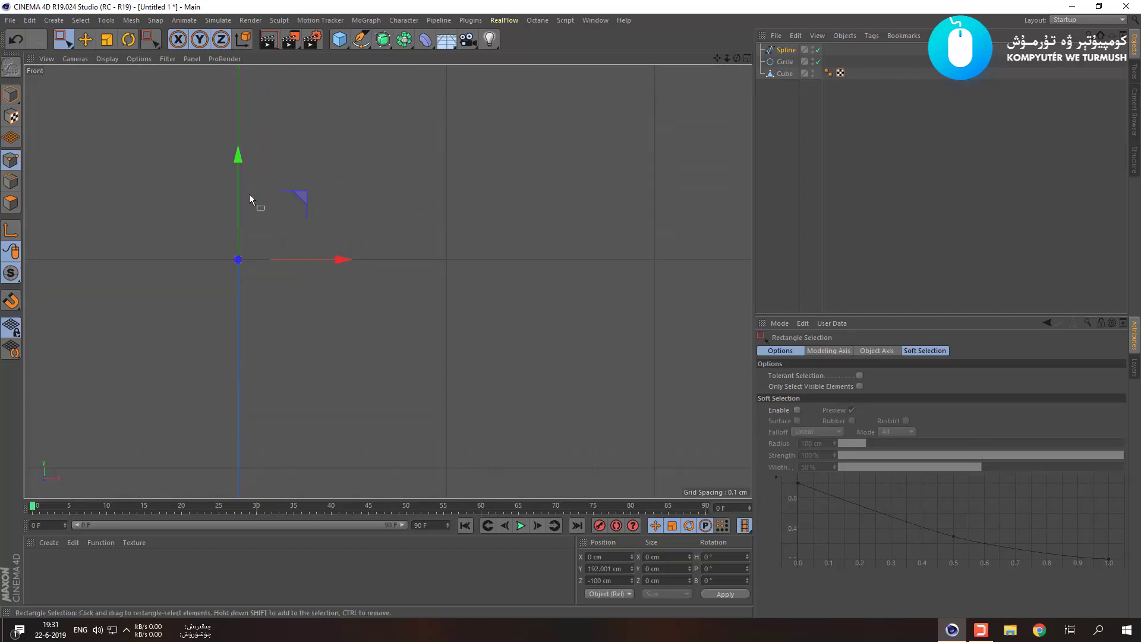
# Add a Pen point beside the spline's top end and move it horizontally to about X 134.9 cm.
pyautogui.click(361, 40)
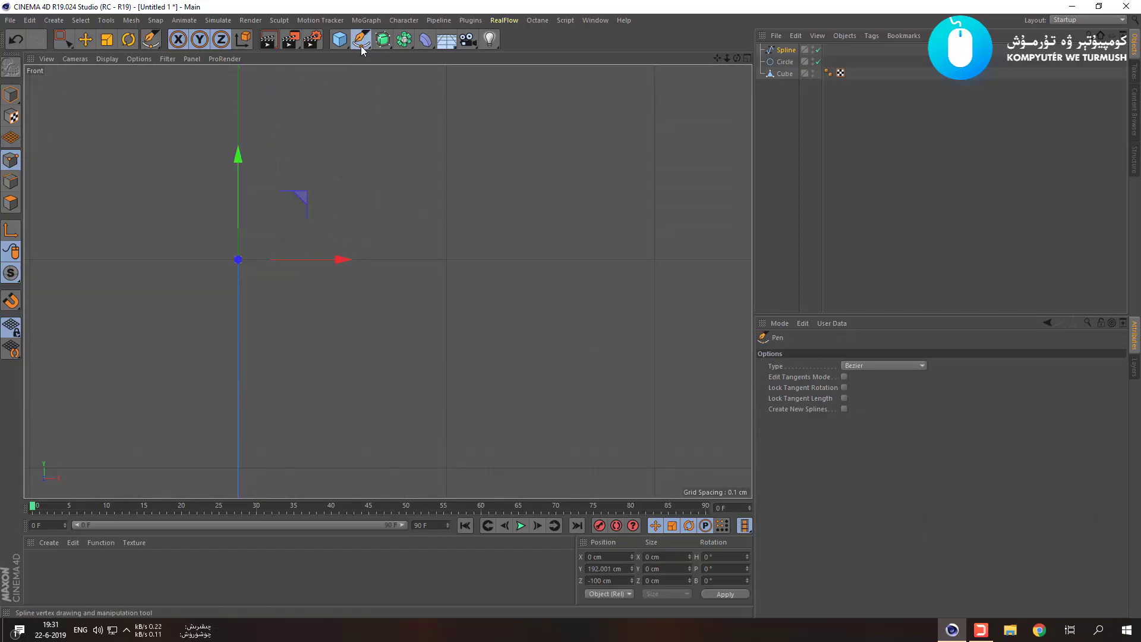
pyautogui.click(259, 260)
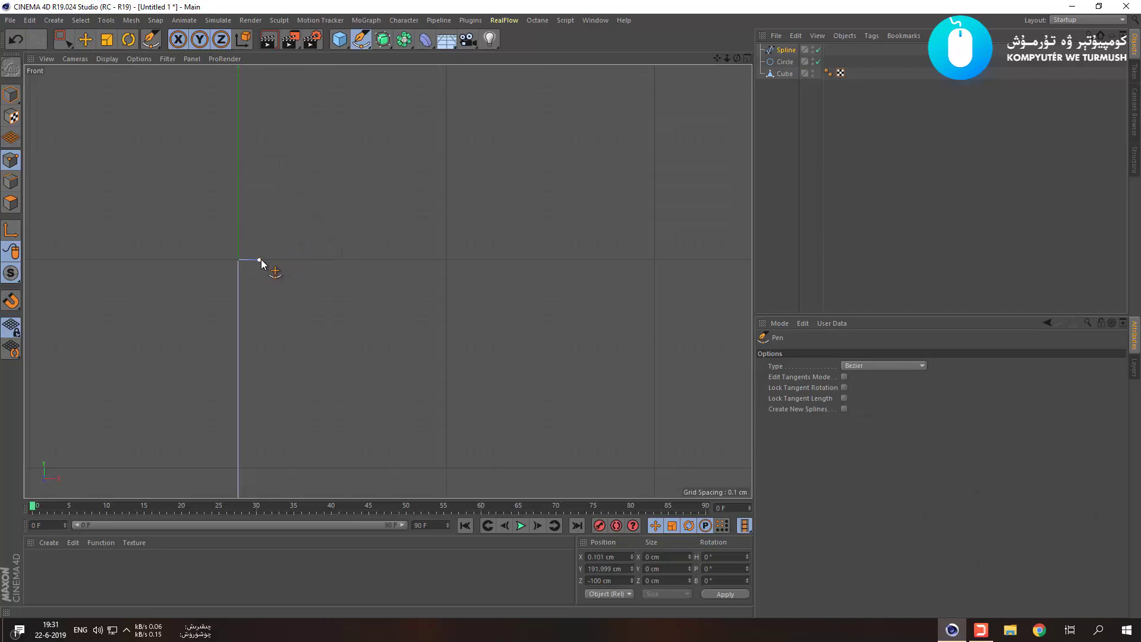
pyautogui.press('space')
pyautogui.moveTo(312, 259); pyautogui.dragTo(754, 285)
pyautogui.scroll(-10, 603, 273)
pyautogui.scroll(-5, 672, 285)
pyautogui.scroll(-5, 681, 287)
pyautogui.keyDown('alt'); pyautogui.moveTo(704, 341); pyautogui.dragTo(390, 298, button='middle'); pyautogui.keyUp('alt')
pyautogui.scroll(4, 390, 298)
pyautogui.moveTo(475, 259); pyautogui.dragTo(592, 264)
pyautogui.middleClick(525, 287)
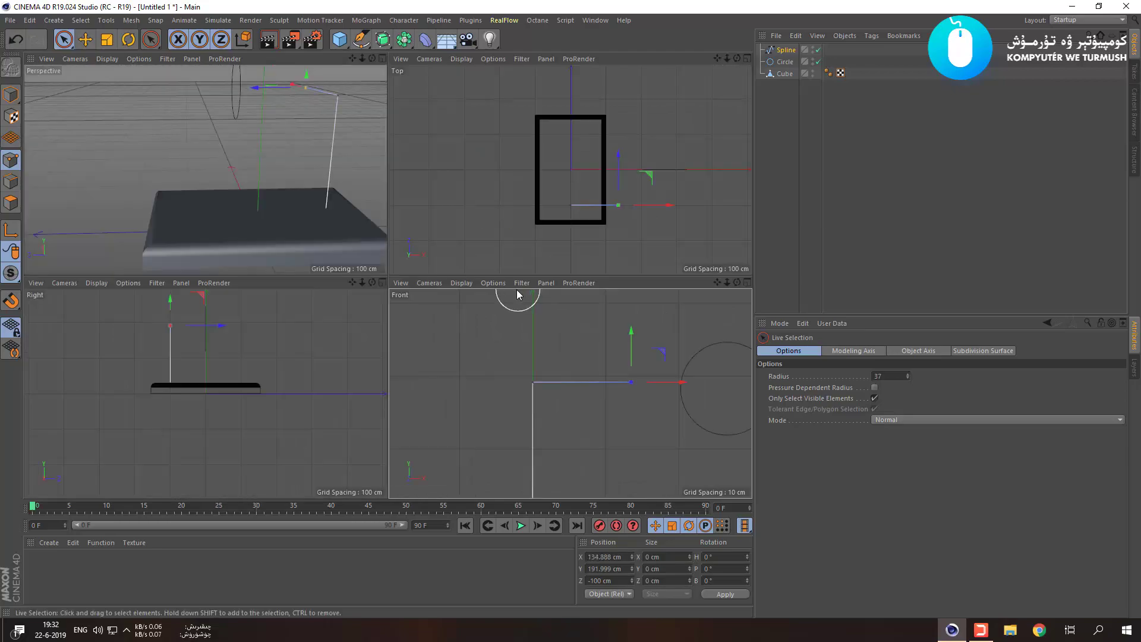
# Switch to Model mode and try to rotate the whole spline in the Perspective view.
pyautogui.middleClick(314, 214)
pyautogui.middleClick(372, 236)
pyautogui.scroll(-3, 373, 238)
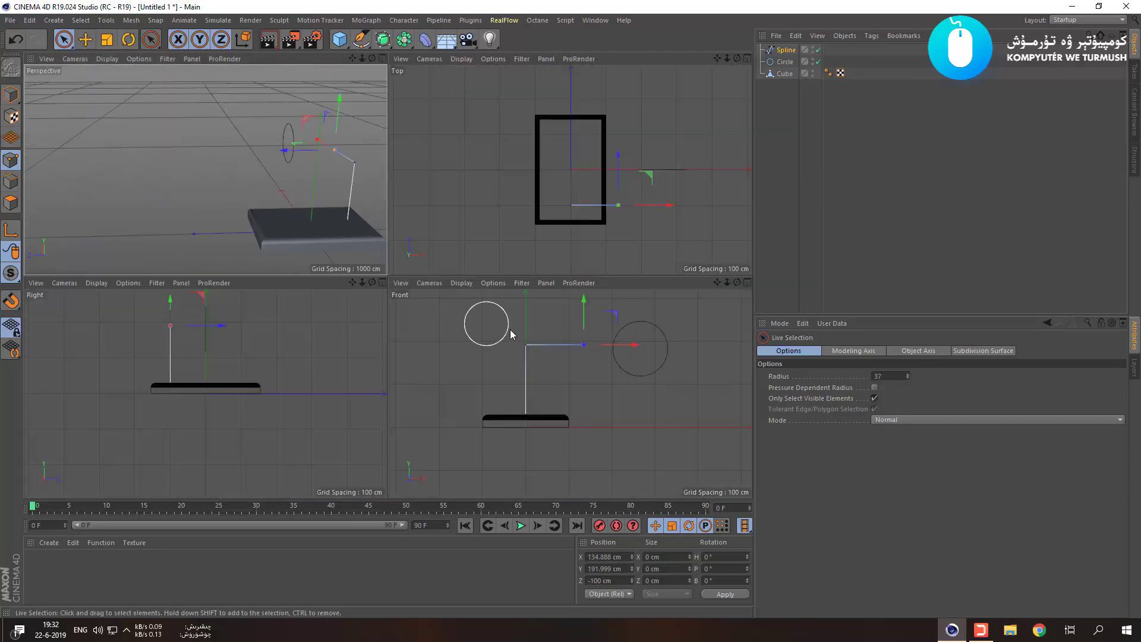
pyautogui.click(11, 94)
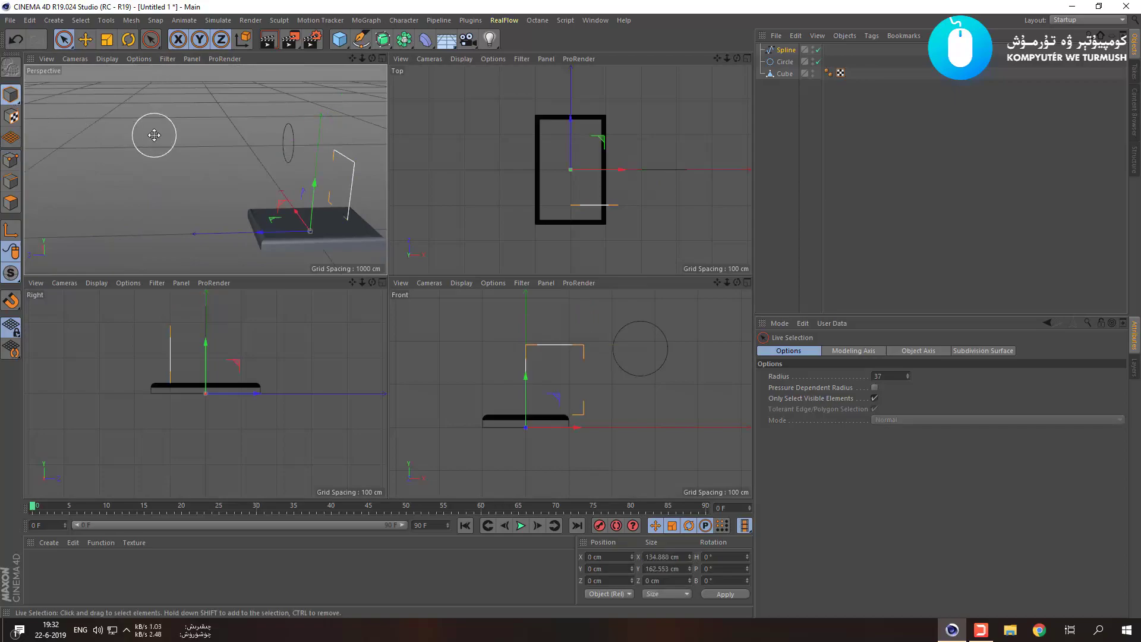
pyautogui.middleClick(154, 134)
pyautogui.scroll(-2, 326, 280)
pyautogui.keyDown('alt'); pyautogui.moveTo(336, 297); pyautogui.dragTo(173, 272); pyautogui.keyUp('alt')
pyautogui.scroll(-4, 173, 272)
pyautogui.keyDown('alt'); pyautogui.moveTo(173, 287); pyautogui.dragTo(152, 265, button='middle'); pyautogui.keyUp('alt')
pyautogui.press('r')
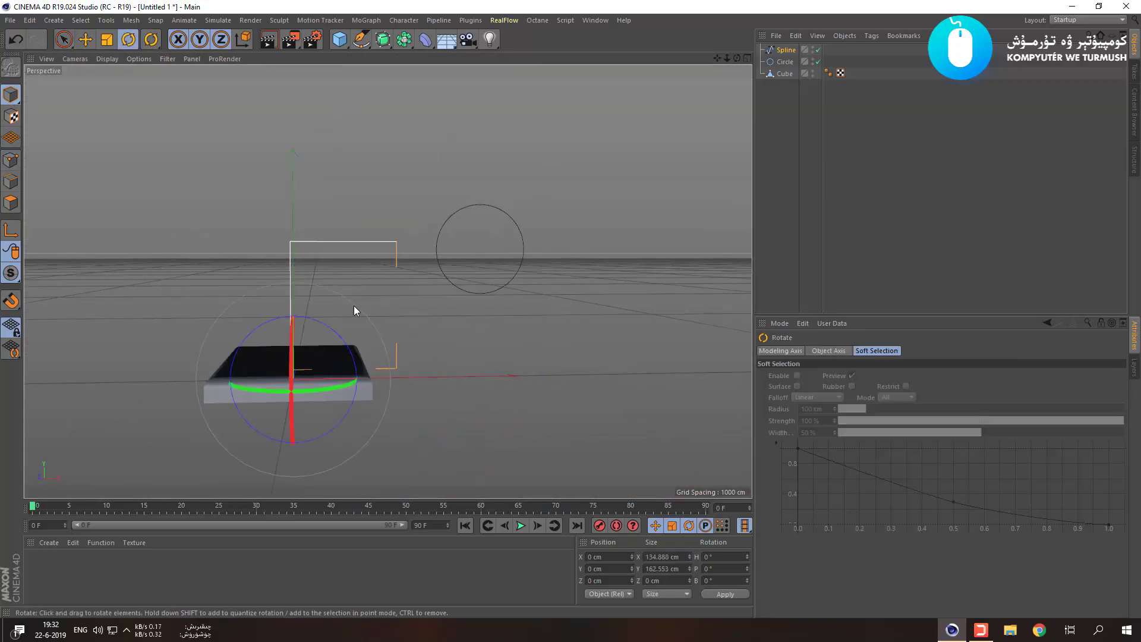
pyautogui.moveTo(308, 390); pyautogui.dragTo(393, 450)
pyautogui.hotkey('ctrl', 'z')
# Rotate the whole spline to a heading of 90° so its horizontal arm runs along the slab's length.
pyautogui.middleClick(378, 371)
pyautogui.moveTo(213, 401); pyautogui.dragTo(355, 377)
pyautogui.middleClick(330, 378)
pyautogui.middleClick(353, 251)
pyautogui.middleClick(209, 221)
pyautogui.keyDown('alt'); pyautogui.moveTo(226, 252); pyautogui.dragTo(457, 252); pyautogui.keyUp('alt')
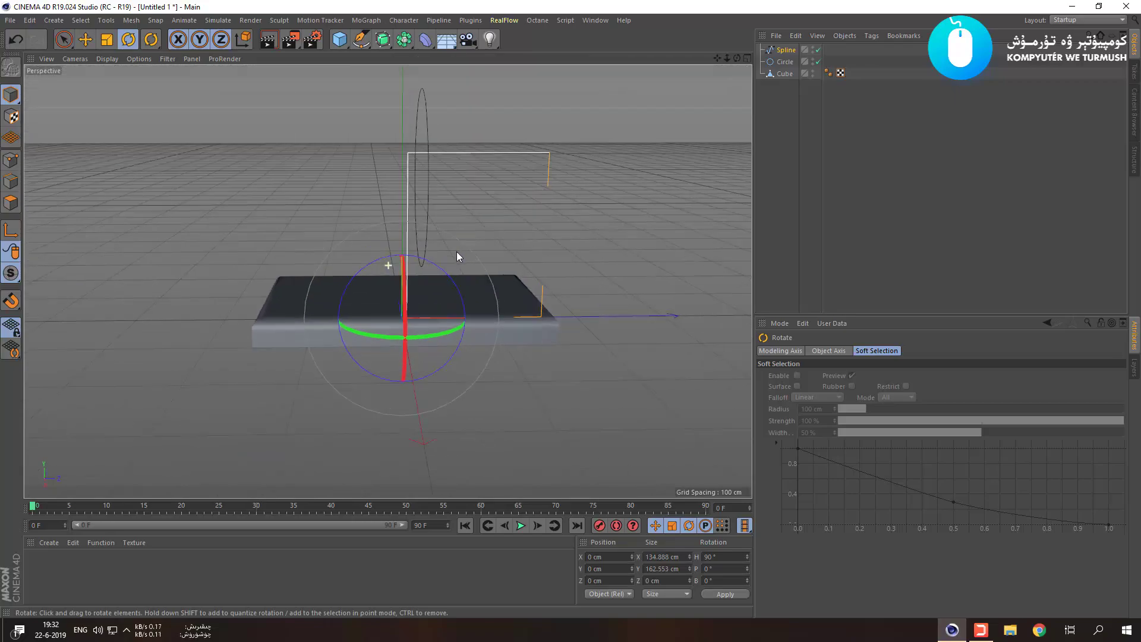
# Move the rotated spline so its upright stands on the slab near one corner, alongside a long edge.
pyautogui.press('e')
pyautogui.moveTo(478, 315); pyautogui.dragTo(363, 317)
pyautogui.keyDown('alt'); pyautogui.moveTo(379, 369); pyautogui.dragTo(242, 420); pyautogui.keyUp('alt')
pyautogui.moveTo(387, 244); pyautogui.dragTo(508, 214)
# Switch to point mode and extend the horizontal arm's free end point to about X 244.9 cm.
pyautogui.press('space')
pyautogui.click(10, 159)
pyautogui.click(398, 161)
pyautogui.moveTo(450, 164); pyautogui.dragTo(548, 163)
pyautogui.click(360, 38)
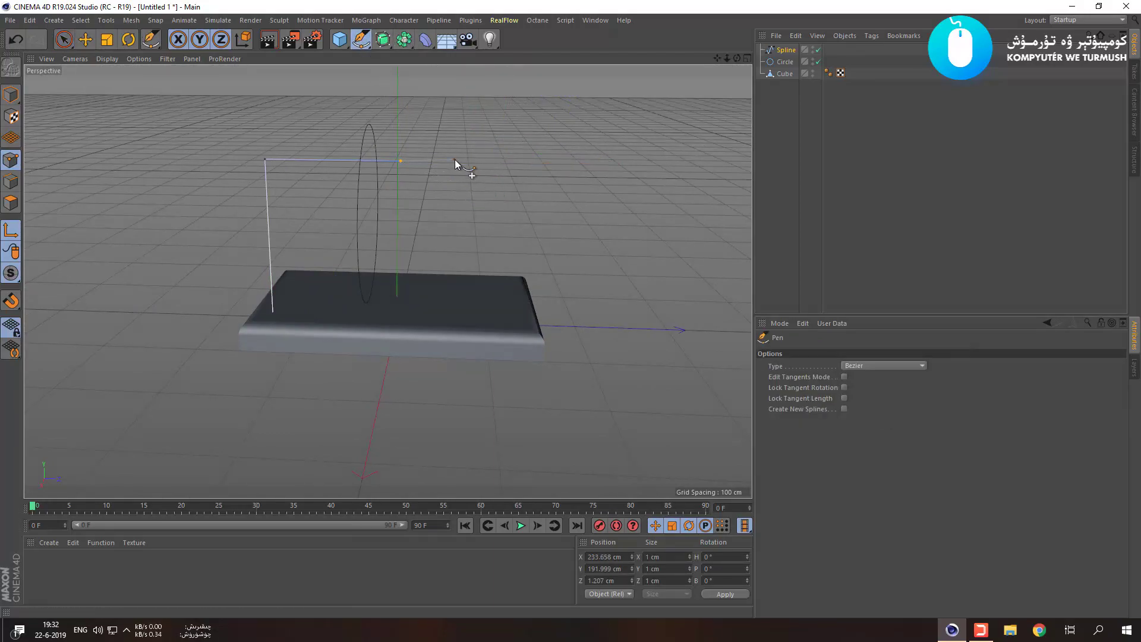
pyautogui.press('space')
pyautogui.hotkey('ctrl', 'z')
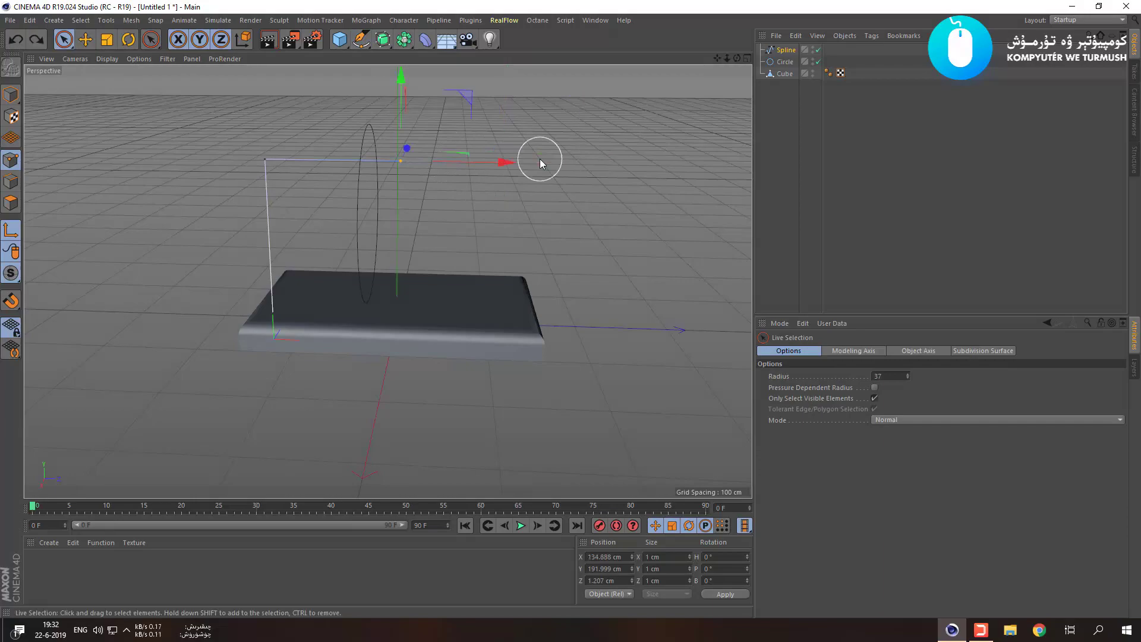
pyautogui.moveTo(540, 159); pyautogui.dragTo(616, 168)
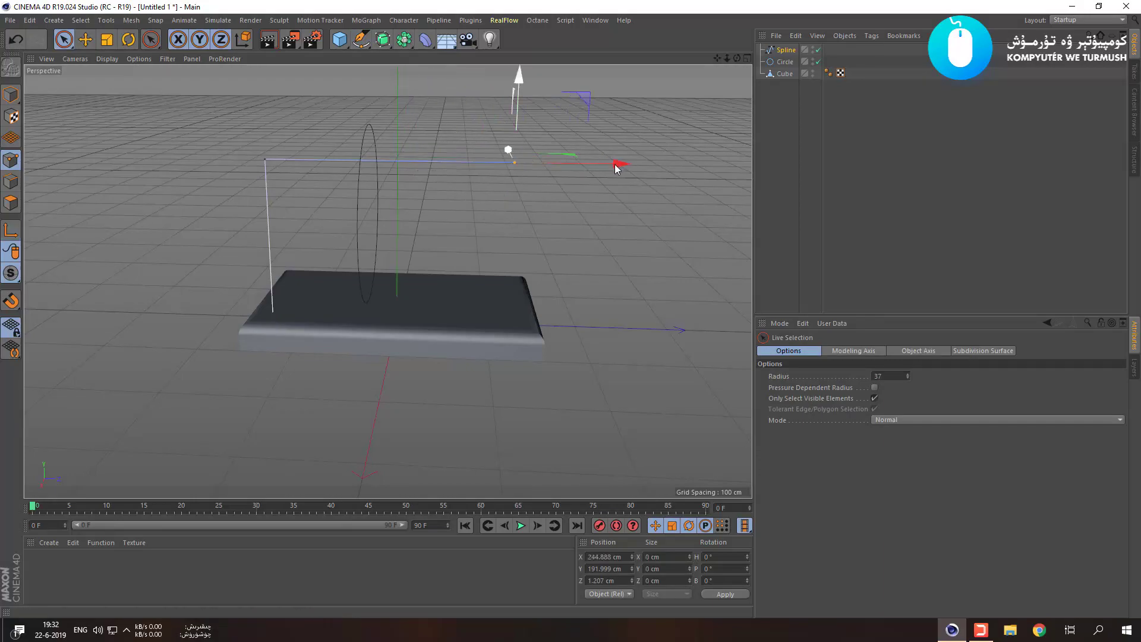
# In the Right view, pull the arm's free end point back slightly to about X 244.6 cm.
pyautogui.click(361, 39)
pyautogui.middleClick(517, 203)
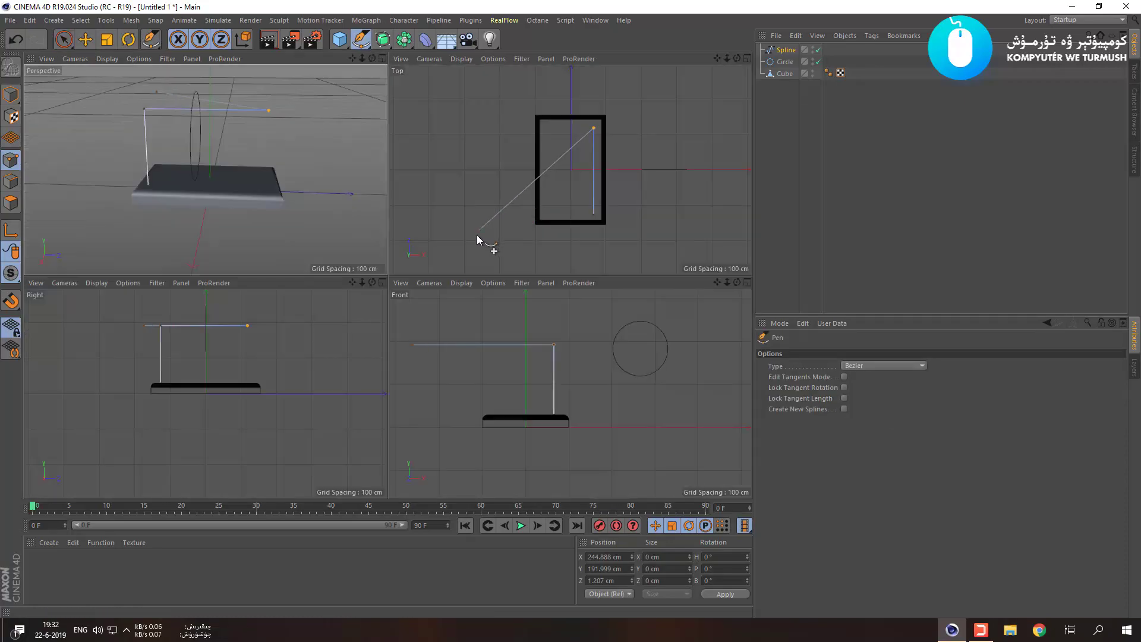
pyautogui.middleClick(305, 330)
pyautogui.scroll(6, 381, 250)
pyautogui.scroll(5, 332, 113)
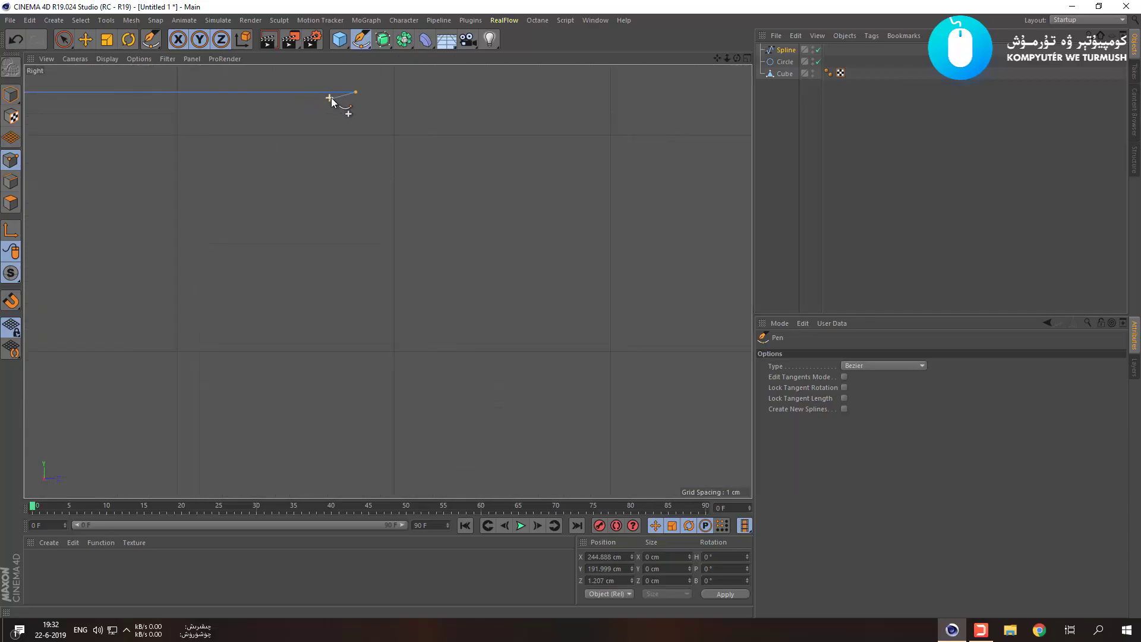
pyautogui.press('space')
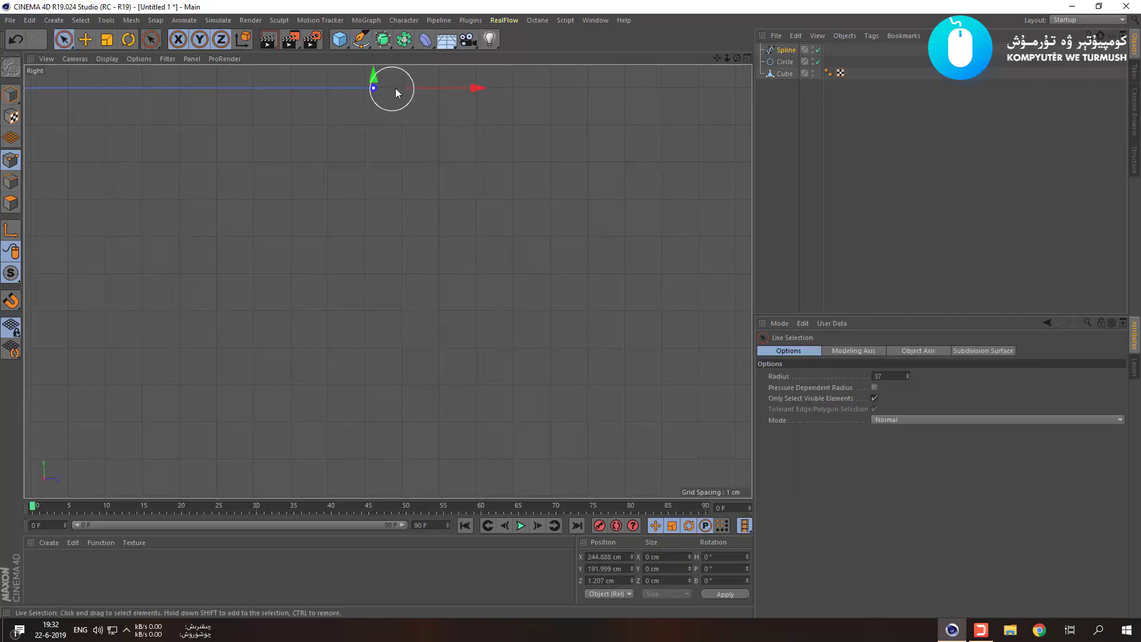
pyautogui.moveTo(436, 88); pyautogui.dragTo(426, 88)
# Add a Pen point directly below the arm's free end and lower it to about Y 27.8 cm.
pyautogui.click(361, 40)
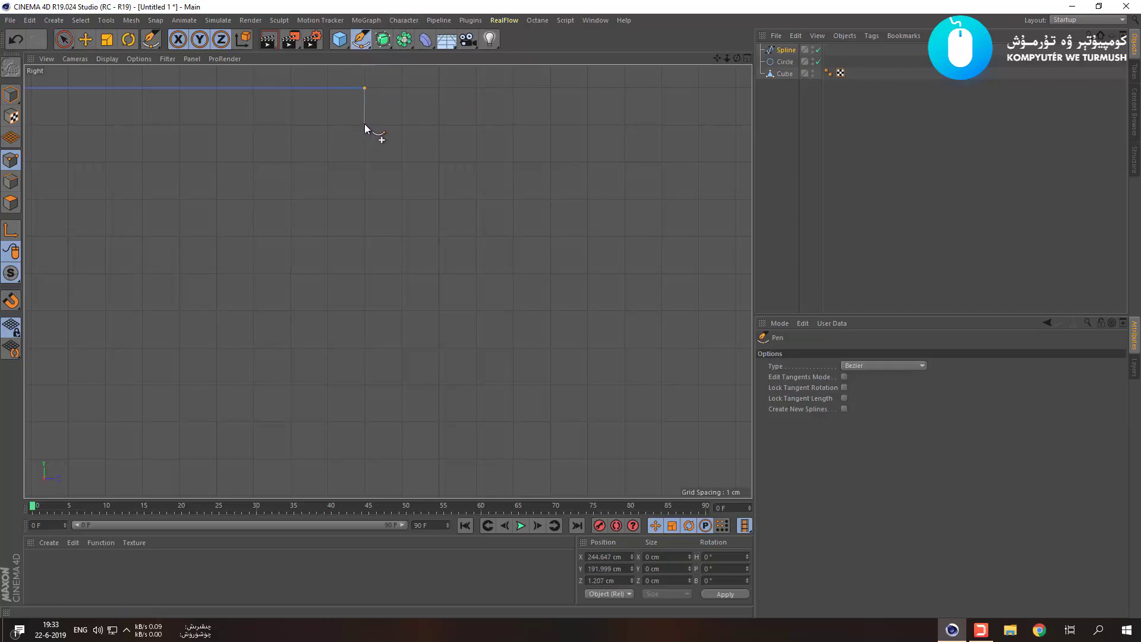
pyautogui.click(365, 123)
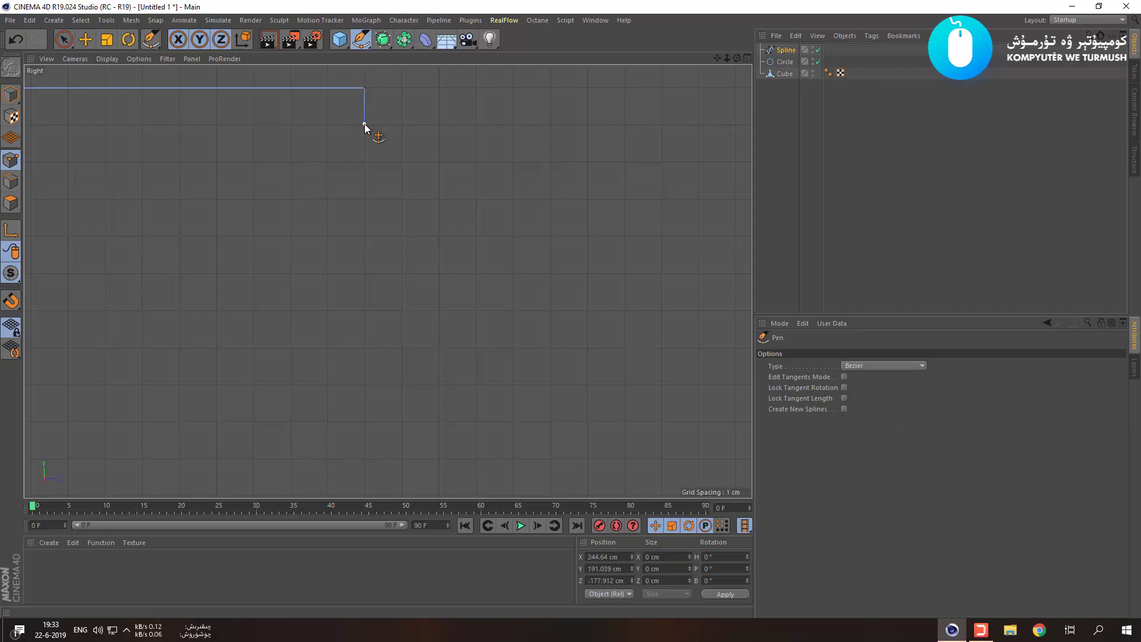
pyautogui.press('space')
pyautogui.moveTo(368, 87); pyautogui.dragTo(352, 392)
pyautogui.scroll(-8, 355, 301)
pyautogui.scroll(-7, 352, 334)
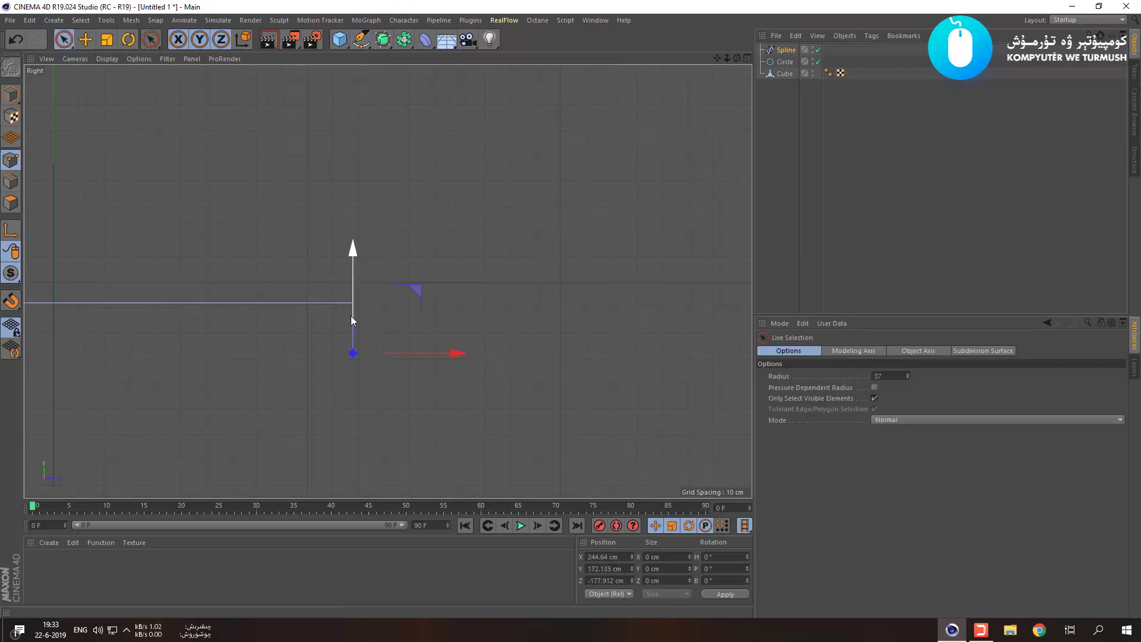
pyautogui.moveTo(352, 250); pyautogui.dragTo(351, 404)
pyautogui.scroll(-7, 347, 381)
pyautogui.moveTo(350, 302); pyautogui.dragTo(344, 443)
pyautogui.middleClick(349, 456)
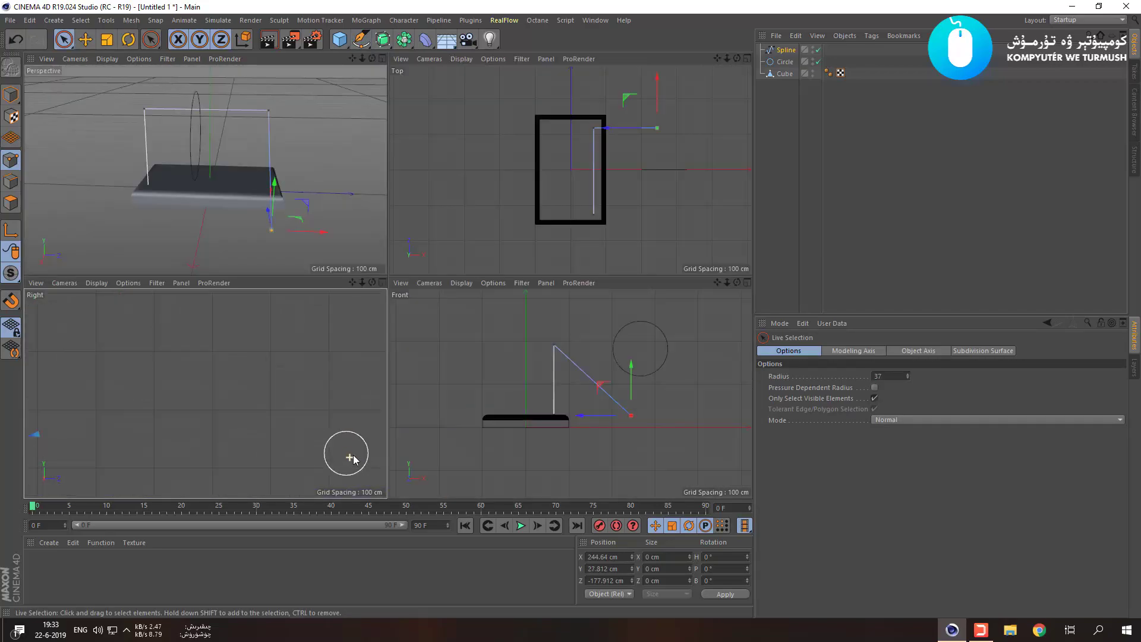
# Raise the lower end point of the new upright to about Y 29.3 cm, close to the slab's top surface.
pyautogui.middleClick(280, 387)
pyautogui.moveTo(239, 415)
pyautogui.mouseDown(button='middle')
pyautogui.moveTo(280, 387)
pyautogui.moveTo(278, 411)
pyautogui.mouseUp(button='middle')
pyautogui.middleClick(289, 379)
pyautogui.middleClick(286, 380)
pyautogui.moveTo(319, 280)
pyautogui.mouseDown(button='middle')
pyautogui.moveTo(282, 379)
pyautogui.moveTo(387, 277)
pyautogui.mouseUp(button='middle')
pyautogui.middleClick(283, 379)
pyautogui.middleClick(231, 404)
pyautogui.scroll(-5, 232, 398)
pyautogui.scroll(4, 246, 362)
pyautogui.scroll(9, 295, 292)
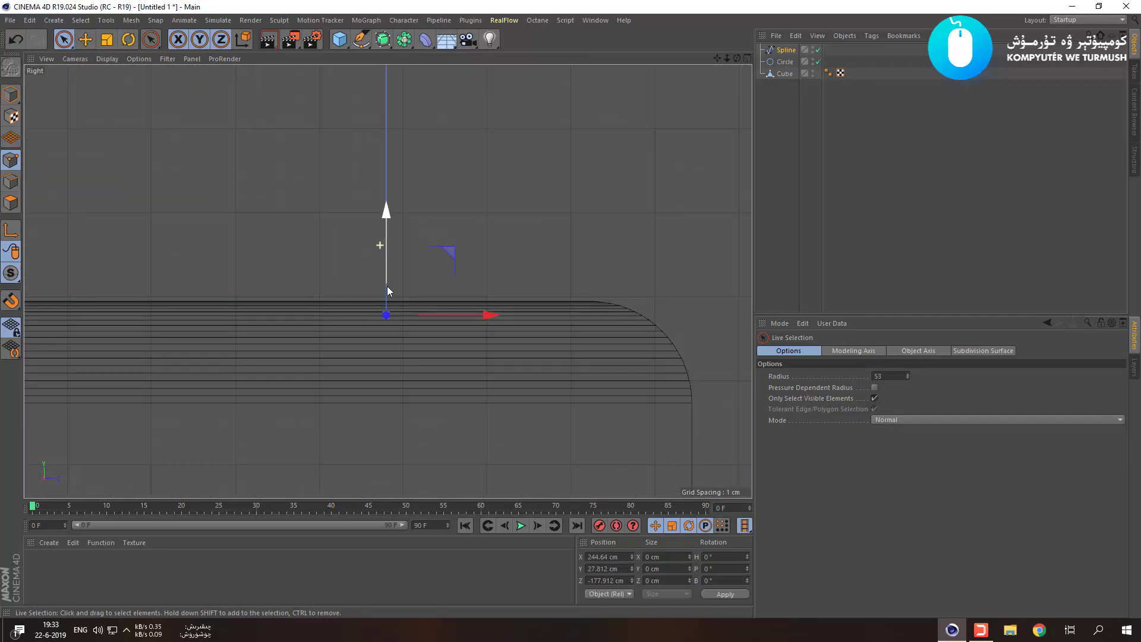
pyautogui.moveTo(387, 228); pyautogui.dragTo(387, 216)
# Align the upright's lower end point with the slab's top surface line at about Y 29.4 cm.
pyautogui.keyDown('alt'); pyautogui.moveTo(386, 217); pyautogui.dragTo(472, 366, button='middle'); pyautogui.keyUp('alt')
pyautogui.scroll(3, 472, 372)
pyautogui.keyDown('alt'); pyautogui.moveTo(505, 424); pyautogui.dragTo(358, 170, button='middle'); pyautogui.keyUp('alt')
pyautogui.scroll(3, 358, 170)
pyautogui.moveTo(340, 288)
pyautogui.mouseDown(button='middle')
pyautogui.moveTo(336, 211)
pyautogui.moveTo(381, 225)
pyautogui.moveTo(377, 303)
pyautogui.moveTo(389, 202)
pyautogui.mouseUp(button='middle')
pyautogui.scroll(3, 367, 288)
pyautogui.scroll(2, 367, 316)
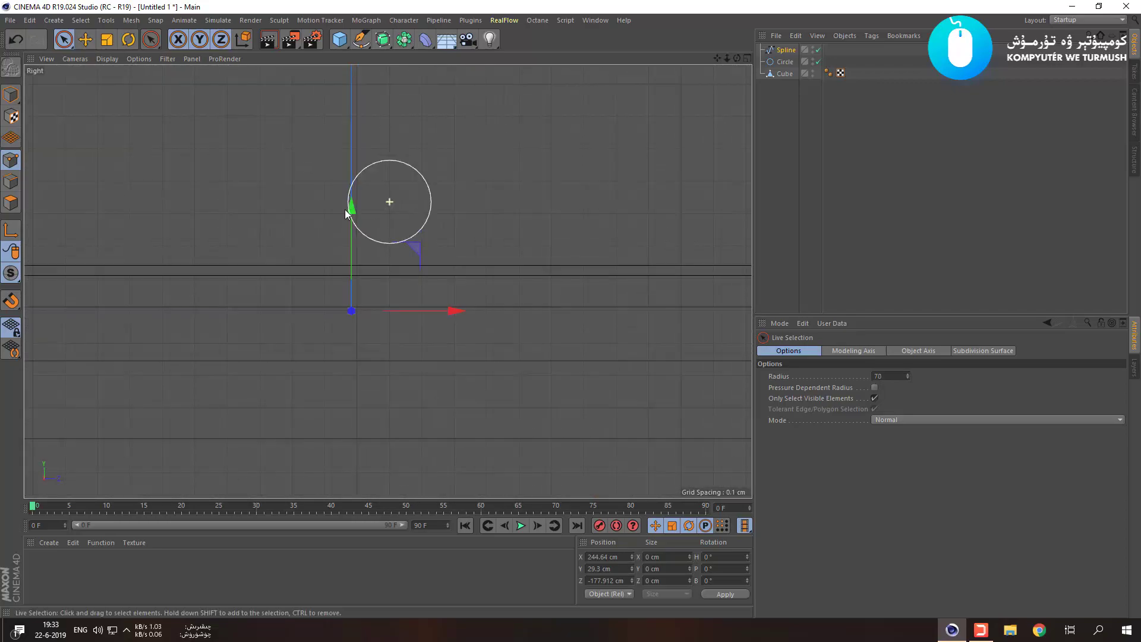
pyautogui.moveTo(350, 213); pyautogui.dragTo(355, 169)
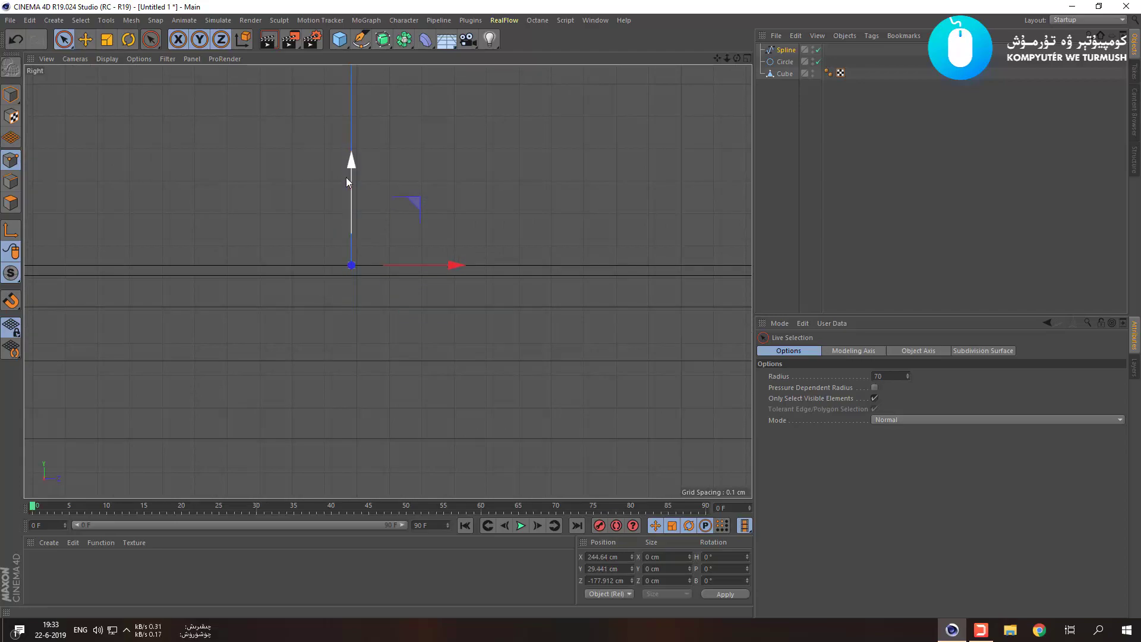
# In the Perspective view, move the upright's lower end point along Z to about 2.4 cm, beneath its upper corner.
pyautogui.press('F1')
pyautogui.moveTo(350, 217)
pyautogui.keyDown('alt'); pyautogui.mouseDown()
pyautogui.moveTo(357, 324)
pyautogui.moveTo(319, 311)
pyautogui.moveTo(351, 310)
pyautogui.mouseUp(); pyautogui.keyUp('alt')
pyautogui.moveTo(433, 300); pyautogui.dragTo(413, 311)
pyautogui.press('F5')
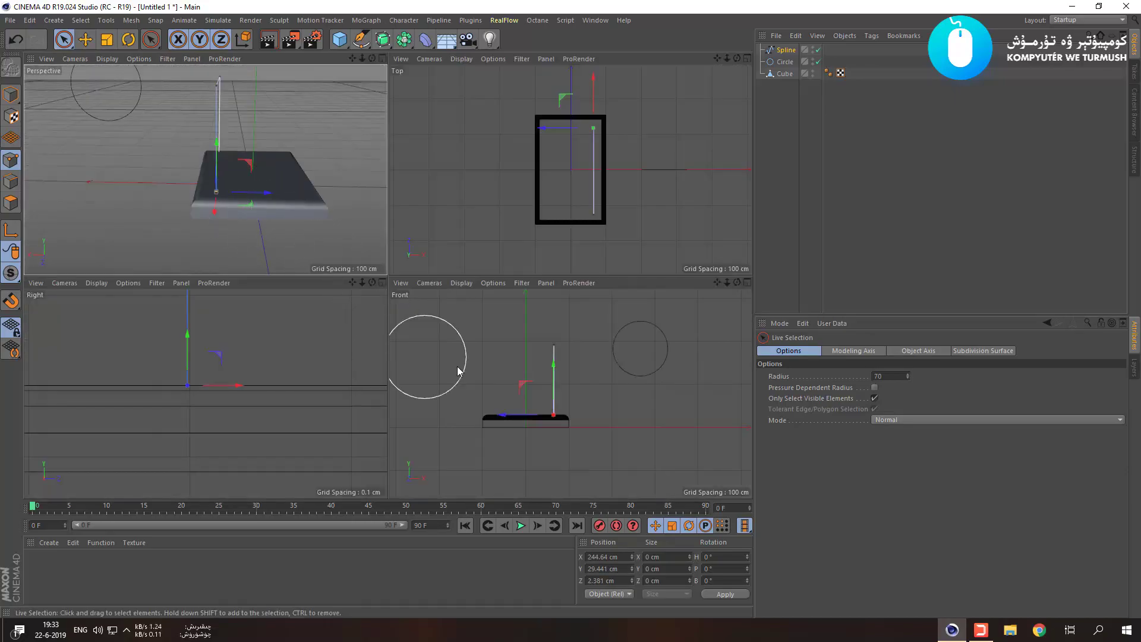
# In the Front view, try to shift the upright's lower end point along Z to about 1.2 cm, in line with the other upright.
pyautogui.click(542, 423)
pyautogui.middleClick(542, 421)
pyautogui.scroll(5, 317, 266)
pyautogui.keyDown('alt'); pyautogui.moveTo(316, 265); pyautogui.dragTo(444, 359, button='middle'); pyautogui.keyUp('alt')
pyautogui.scroll(1, 511, 416)
pyautogui.moveTo(399, 188)
pyautogui.mouseDown(button='middle')
pyautogui.moveTo(445, 257)
pyautogui.moveTo(451, 290)
pyautogui.moveTo(434, 339)
pyautogui.moveTo(348, 163)
pyautogui.mouseUp(button='middle')
pyautogui.scroll(12, 453, 360)
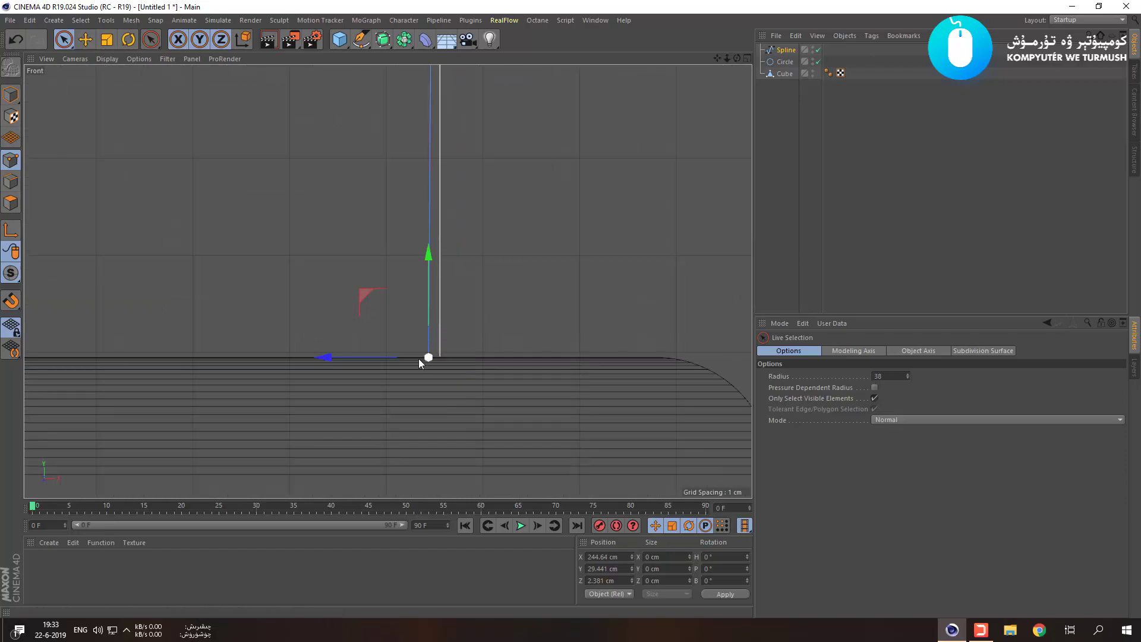
pyautogui.scroll(4, 429, 366)
pyautogui.scroll(5, 547, 360)
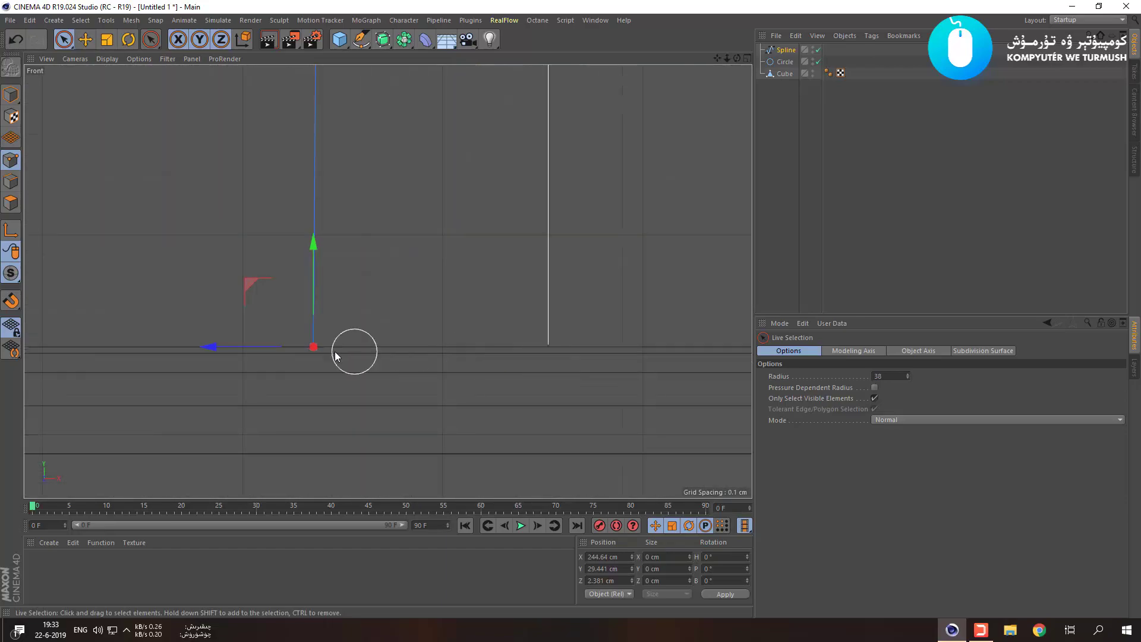
pyautogui.moveTo(219, 346); pyautogui.dragTo(456, 376)
pyautogui.middleClick(456, 376)
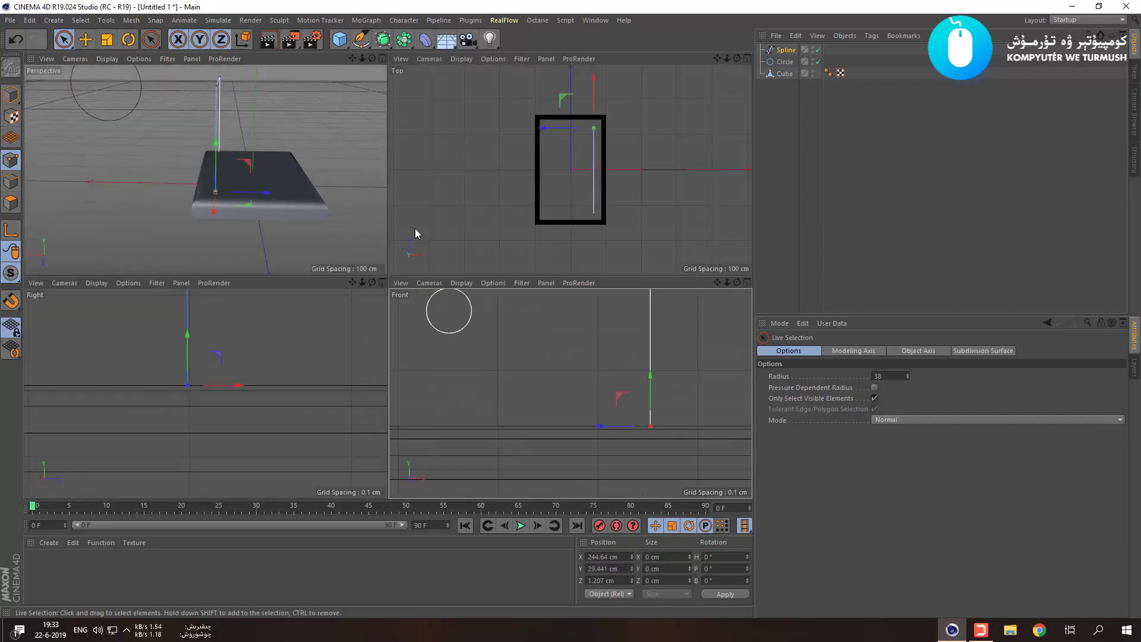
# Check the upright's lower end in the Top view and undo its last Z shift.
pyautogui.middleClick(366, 181)
pyautogui.middleClick(532, 218)
pyautogui.middleClick(568, 191)
pyautogui.scroll(1, 635, 113)
pyautogui.scroll(5, 205, 304)
pyautogui.keyDown('alt'); pyautogui.moveTo(205, 304); pyautogui.dragTo(548, 190, button='middle'); pyautogui.keyUp('alt')
pyautogui.middleClick(548, 191)
pyautogui.hotkey('ctrl', 'z')
pyautogui.hotkey('ctrl', 'z')
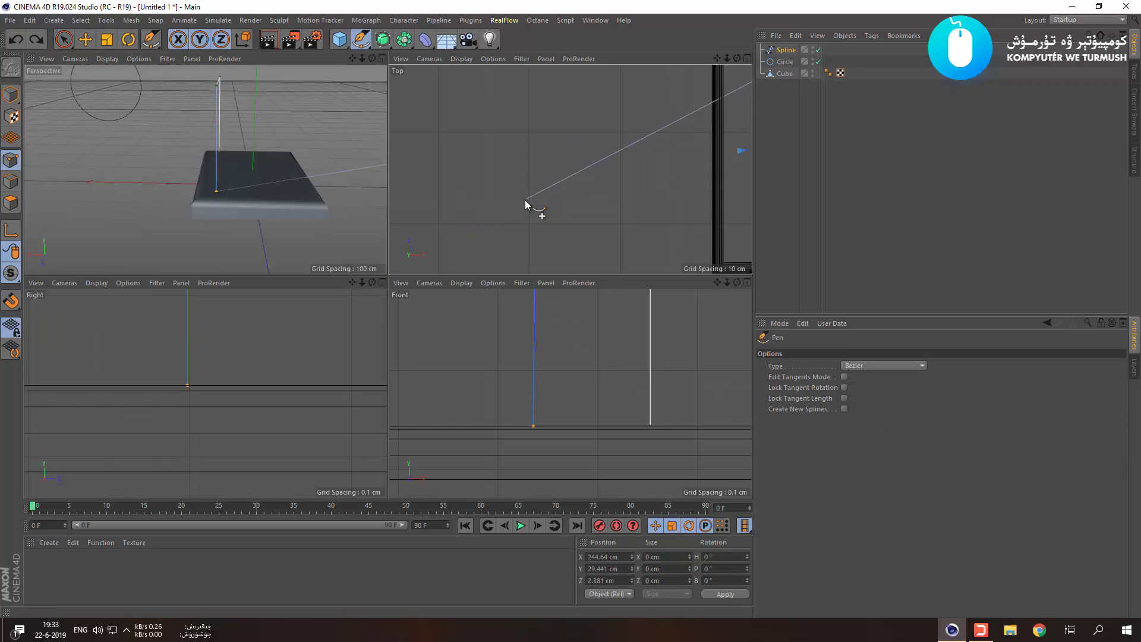
# In the Top view, try to delete the offset spline point beside the upright's corner using Live Selection.
pyautogui.press('Escape')
pyautogui.scroll(-8, 509, 192)
pyautogui.keyDown('alt'); pyautogui.moveTo(510, 193); pyautogui.dragTo(399, 221, button='middle'); pyautogui.keyUp('alt')
pyautogui.scroll(4, 453, 199)
pyautogui.scroll(5, 454, 202)
pyautogui.middleClick(445, 186)
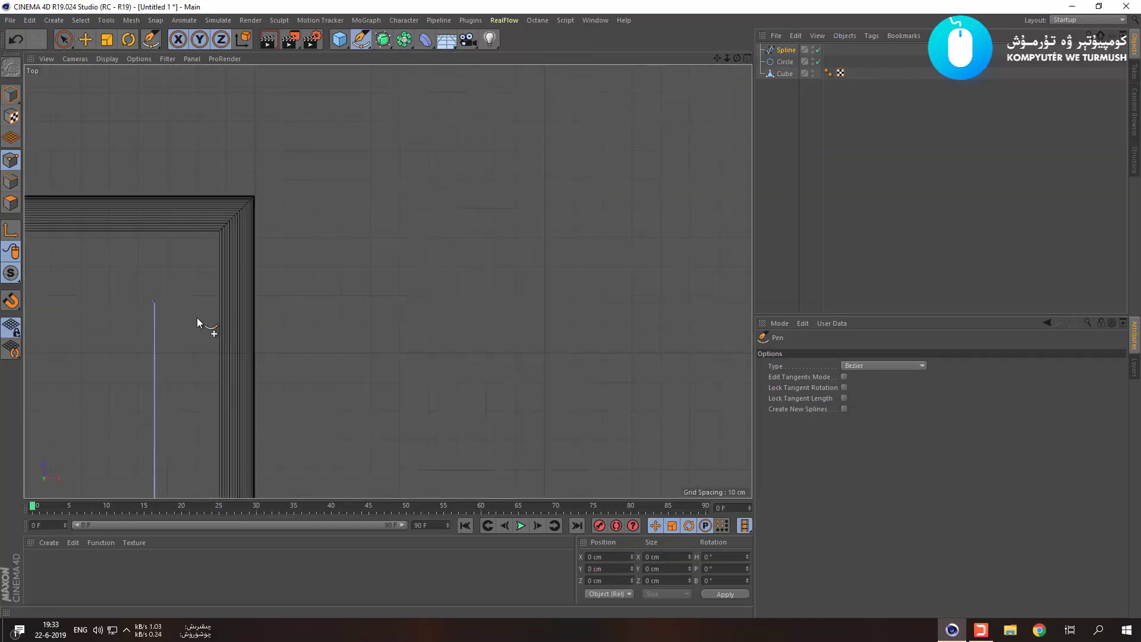
pyautogui.scroll(5, 198, 318)
pyautogui.keyDown('alt'); pyautogui.moveTo(98, 289); pyautogui.dragTo(447, 242, button='middle'); pyautogui.keyUp('alt')
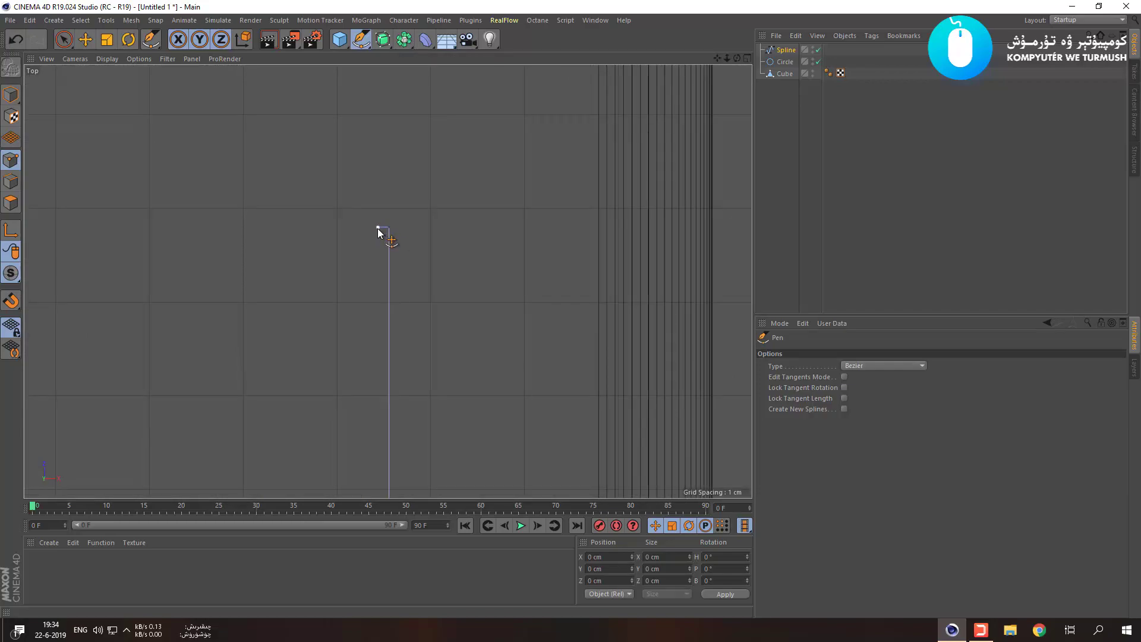
pyautogui.press('0')
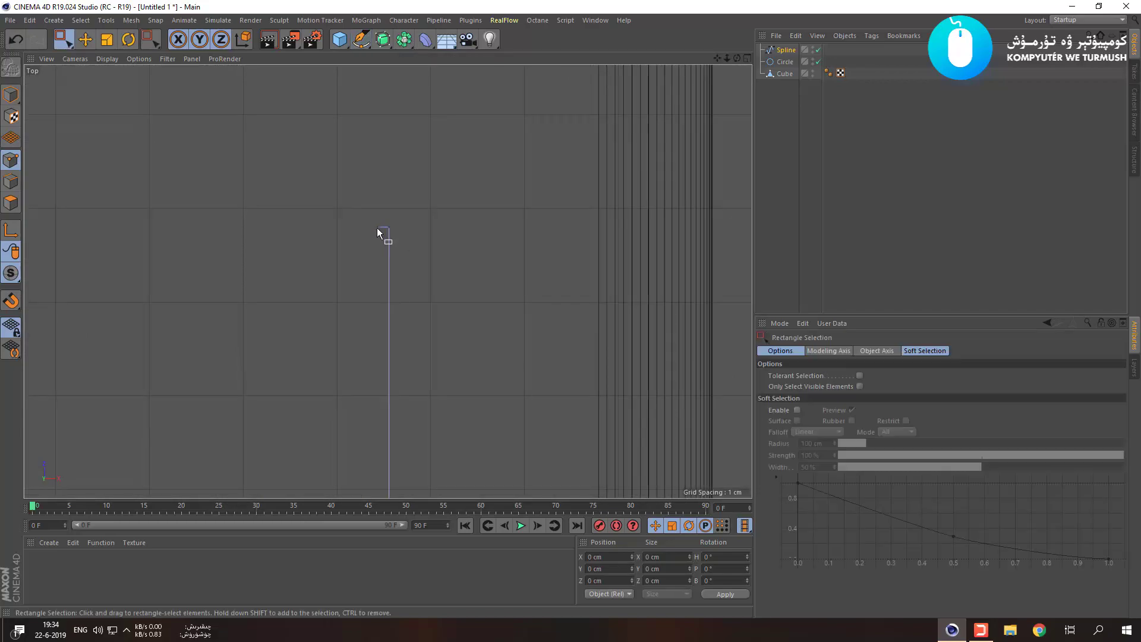
pyautogui.press('9')
pyautogui.click(377, 228)
pyautogui.press('Delete')
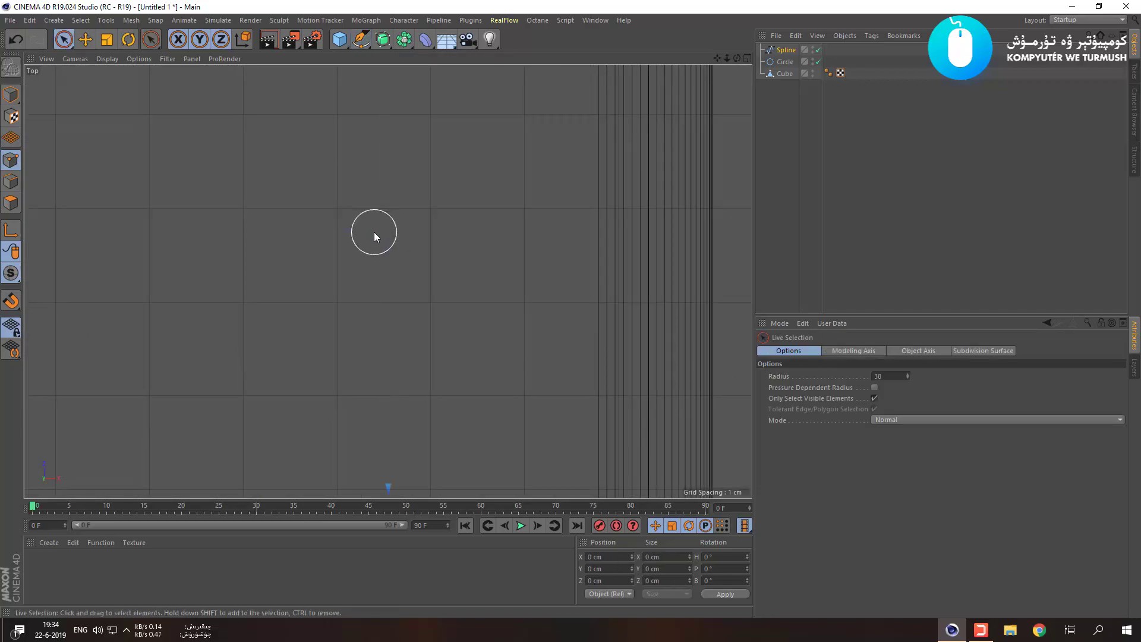
# Try again to delete only the offset end point in a closer Top view, and undo the deletion.
pyautogui.click(374, 231)
pyautogui.scroll(10, 384, 232)
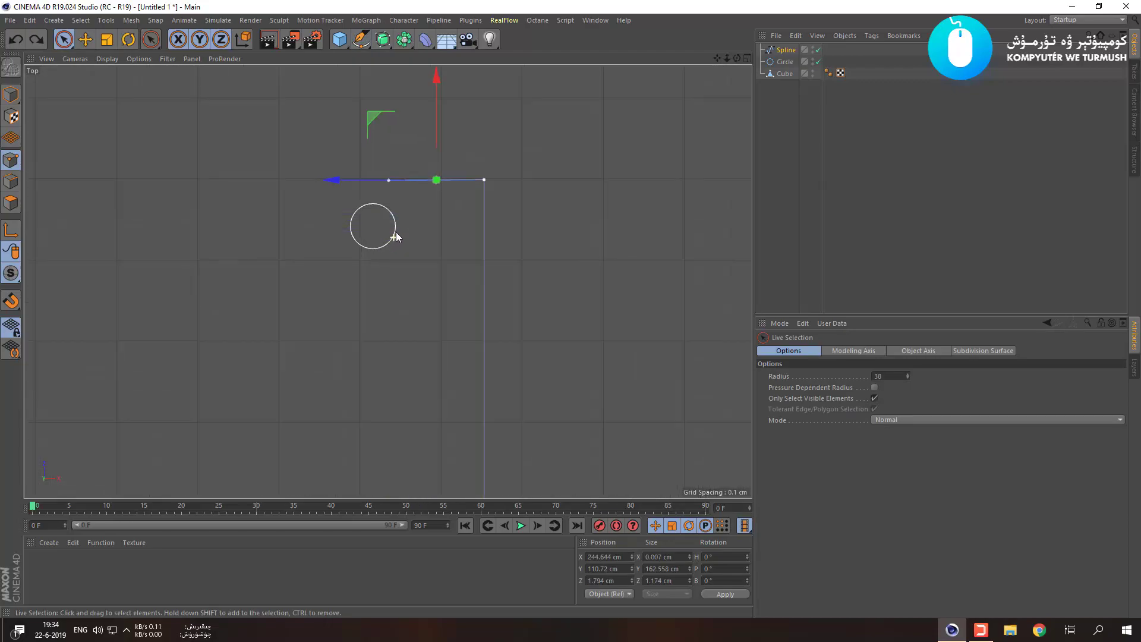
pyautogui.click(388, 181)
pyautogui.press('Delete')
pyautogui.scroll(-7, 388, 181)
pyautogui.middleClick(351, 204)
pyautogui.middleClick(287, 345)
pyautogui.scroll(-8, 294, 342)
pyautogui.scroll(-6, 297, 334)
pyautogui.hotkey('ctrl', 'z')
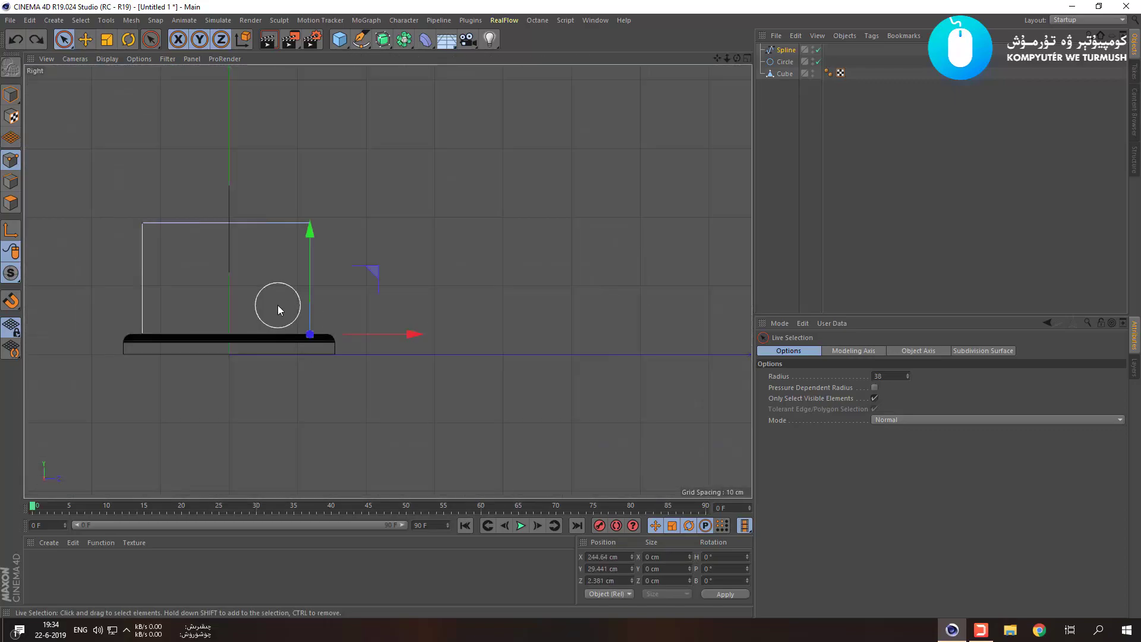
# In the Front view, move the upright's lower end point along Z until it roughly lines up with the other upright.
pyautogui.scroll(4, 308, 327)
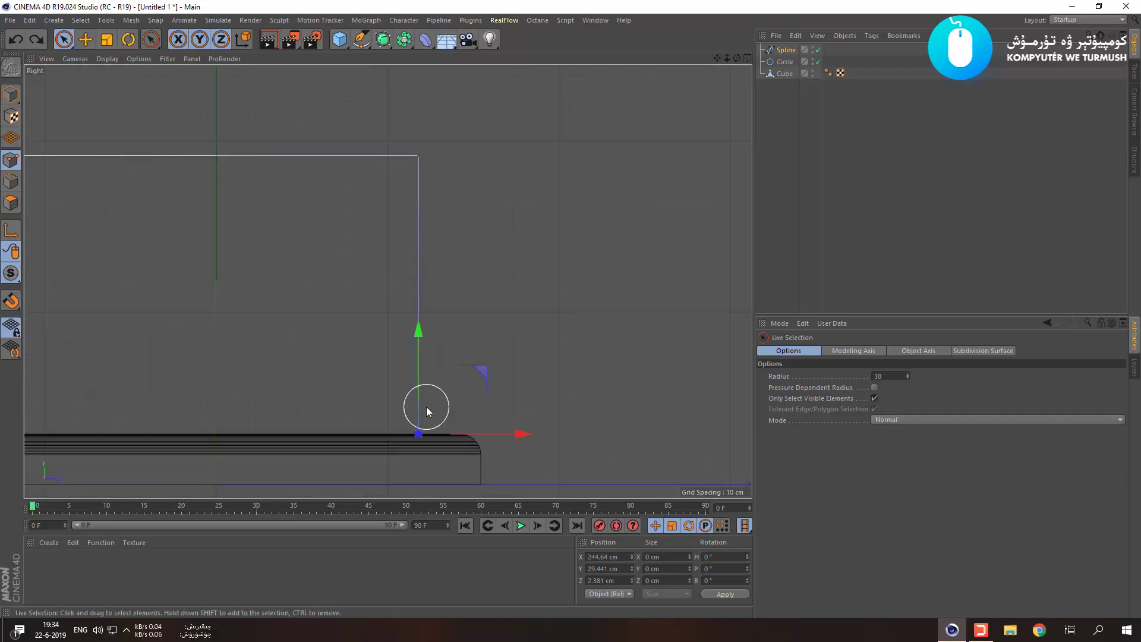
pyautogui.middleClick(427, 407)
pyautogui.scroll(-2, 504, 393)
pyautogui.scroll(-3, 565, 216)
pyautogui.scroll(-8, 548, 339)
pyautogui.moveTo(553, 355); pyautogui.dragTo(551, 359, button='middle')
pyautogui.scroll(6, 556, 357)
pyautogui.middleClick(538, 354)
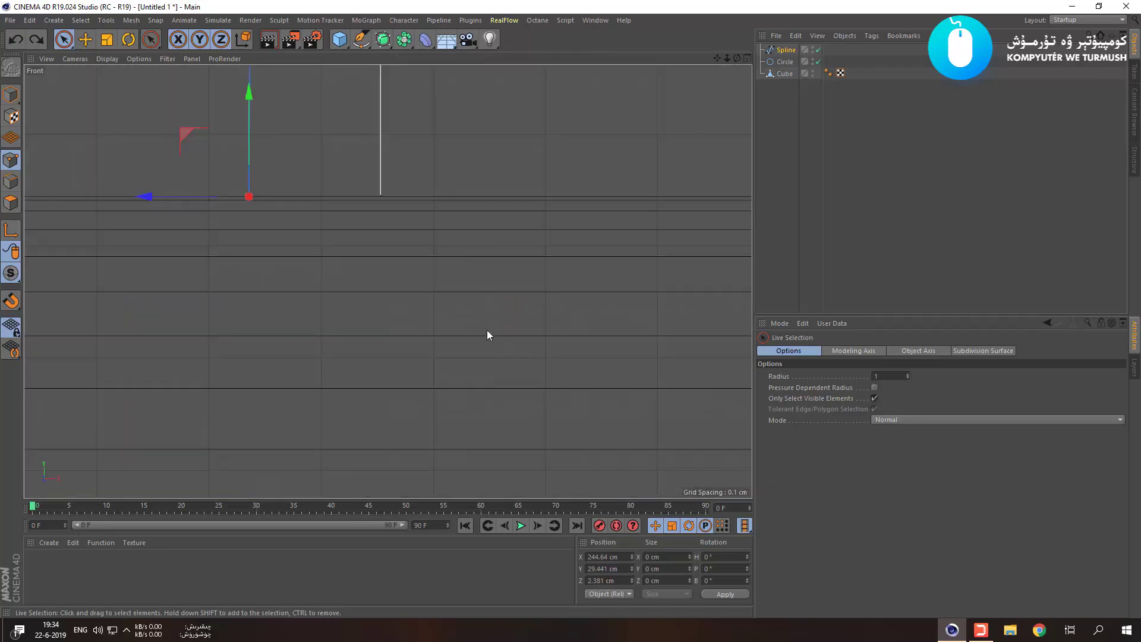
pyautogui.scroll(-10, 377, 389)
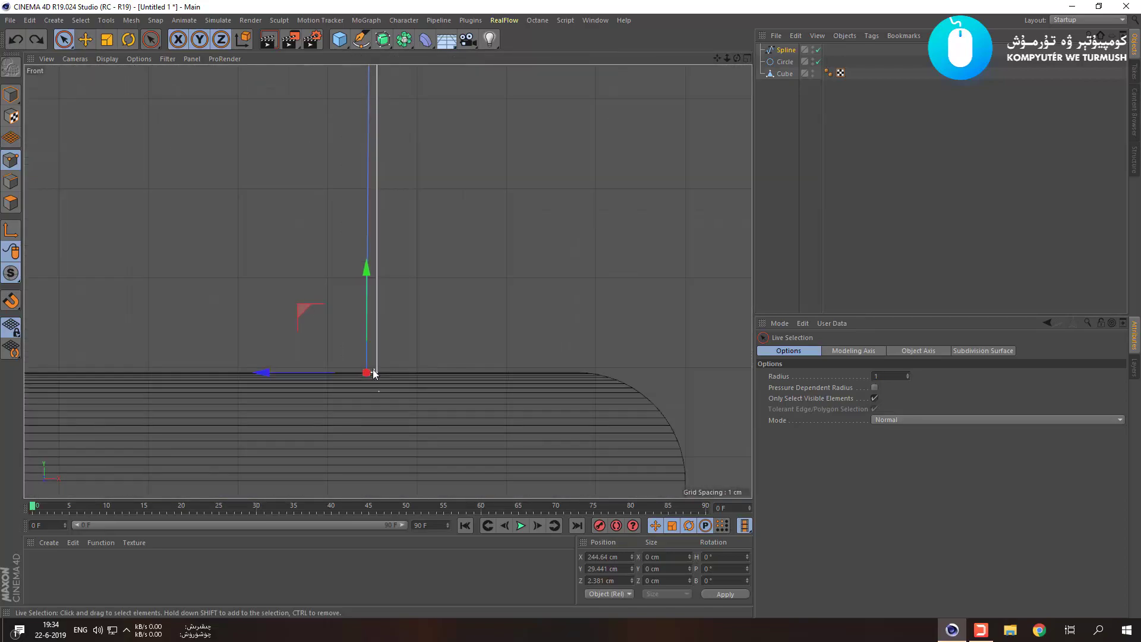
pyautogui.scroll(10, 365, 372)
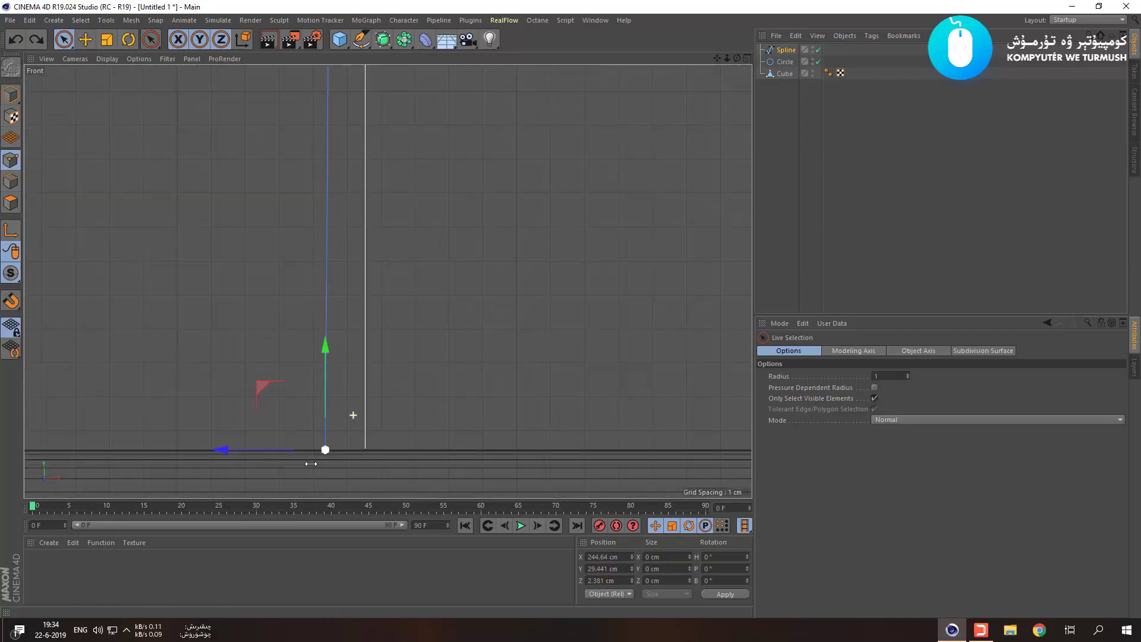
pyautogui.keyDown('alt'); pyautogui.moveTo(344, 412); pyautogui.dragTo(380, 262, button='middle'); pyautogui.keyUp('alt')
pyautogui.scroll(5, 364, 315)
pyautogui.moveTo(119, 417); pyautogui.dragTo(423, 445)
# Fine-tune the lower end point's Z position at close zoom so both uprights coincide in the Front view.
pyautogui.scroll(4, 490, 429)
pyautogui.keyDown('alt'); pyautogui.moveTo(465, 386); pyautogui.dragTo(262, 401, button='middle'); pyautogui.keyUp('alt')
pyautogui.scroll(3, 262, 401)
pyautogui.scroll(2, 122, 408)
pyautogui.keyDown('alt'); pyautogui.moveTo(134, 418); pyautogui.dragTo(321, 468, button='middle'); pyautogui.keyUp('alt')
pyautogui.moveTo(291, 486); pyautogui.dragTo(283, 484)
pyautogui.middleClick(314, 416)
pyautogui.middleClick(248, 225)
pyautogui.click(269, 319)
# Switch to model mode, enable axis editing, and shift the frame spline's axis to X about 74.4 cm.
pyautogui.click(10, 94)
pyautogui.keyDown('alt'); pyautogui.moveTo(515, 409); pyautogui.dragTo(126, 163); pyautogui.keyUp('alt')
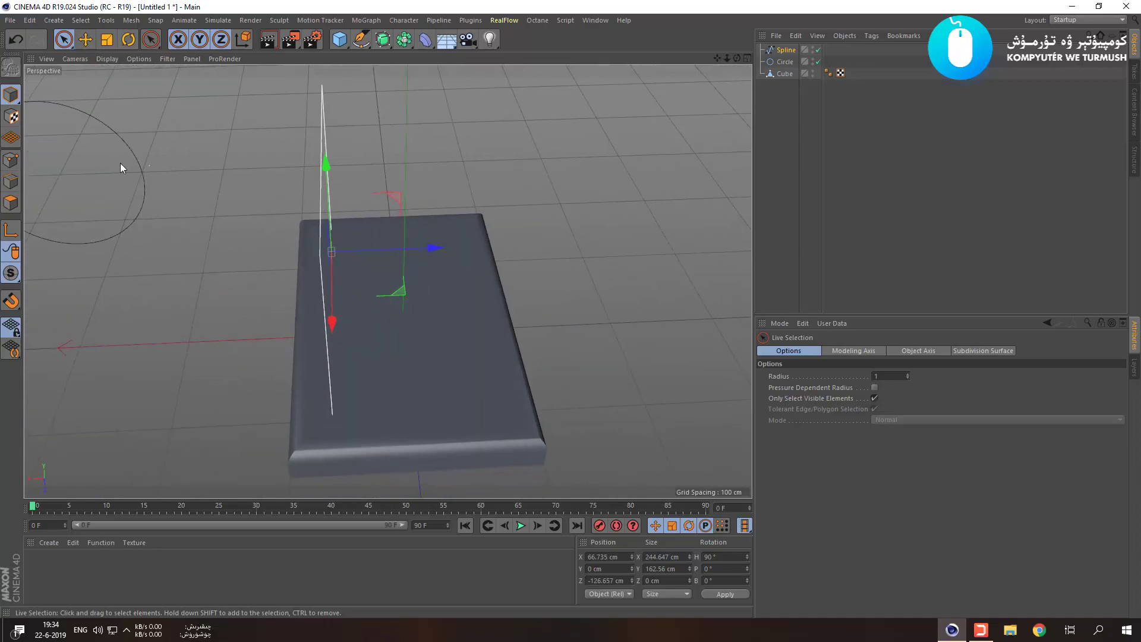
pyautogui.moveTo(369, 251); pyautogui.dragTo(362, 257)
pyautogui.middleClick(363, 257)
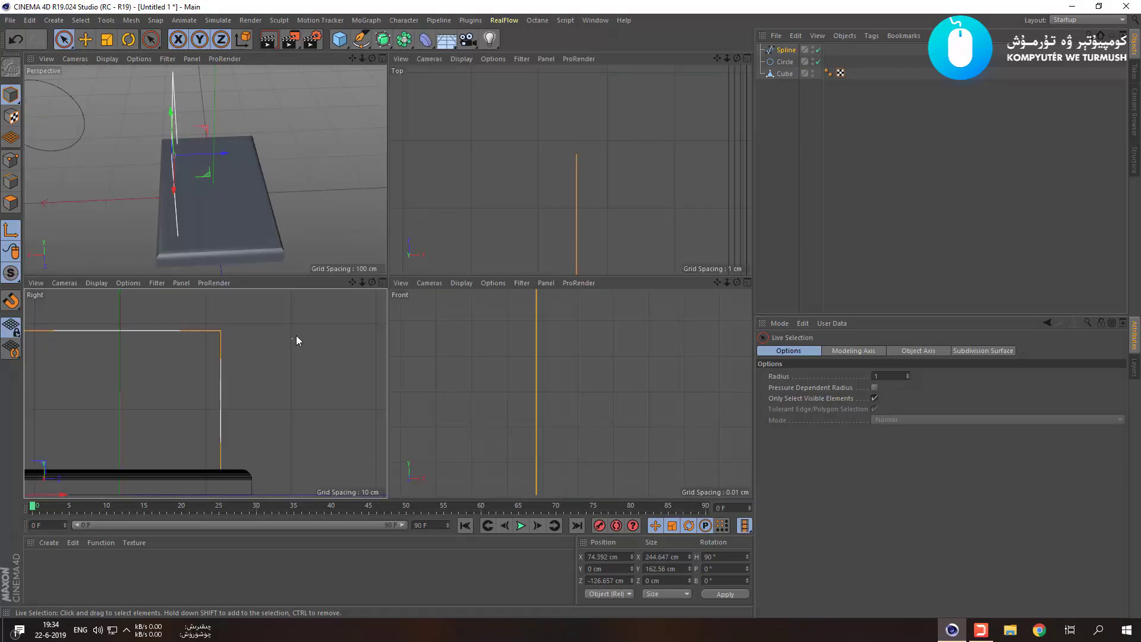
pyautogui.scroll(-5, 297, 335)
pyautogui.middleClick(491, 347)
pyautogui.middleClick(393, 308)
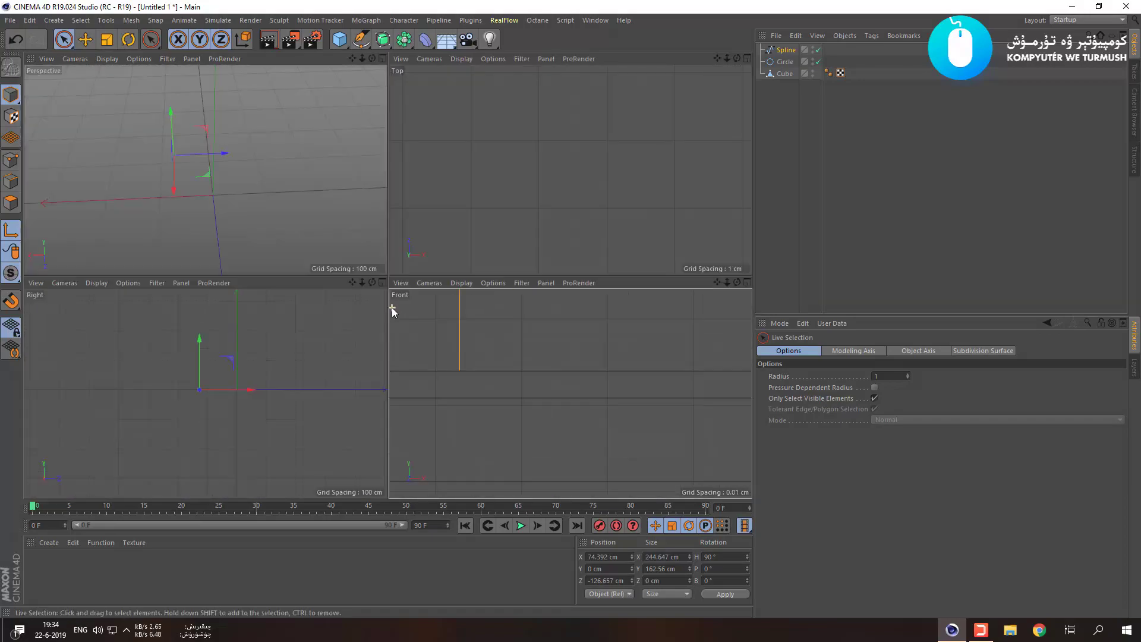
# In the Front view, move the spline's axis to the frame's top bar at about X 65.6 cm, Y 114.3 cm.
pyautogui.middleClick(439, 363)
pyautogui.scroll(-8, 428, 344)
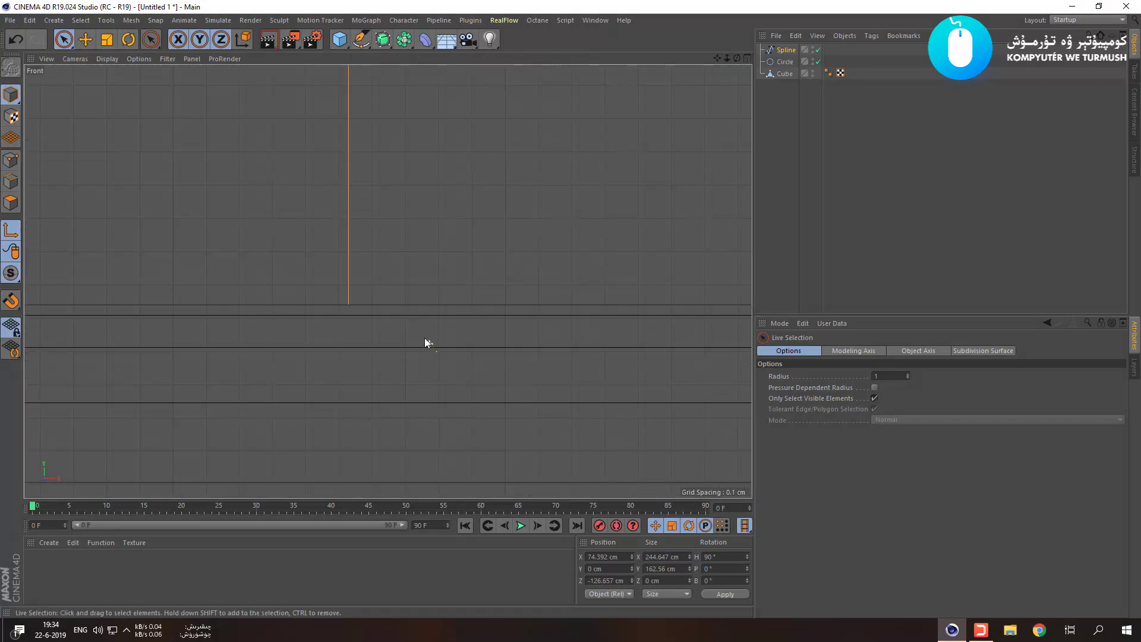
pyautogui.scroll(-6, 418, 330)
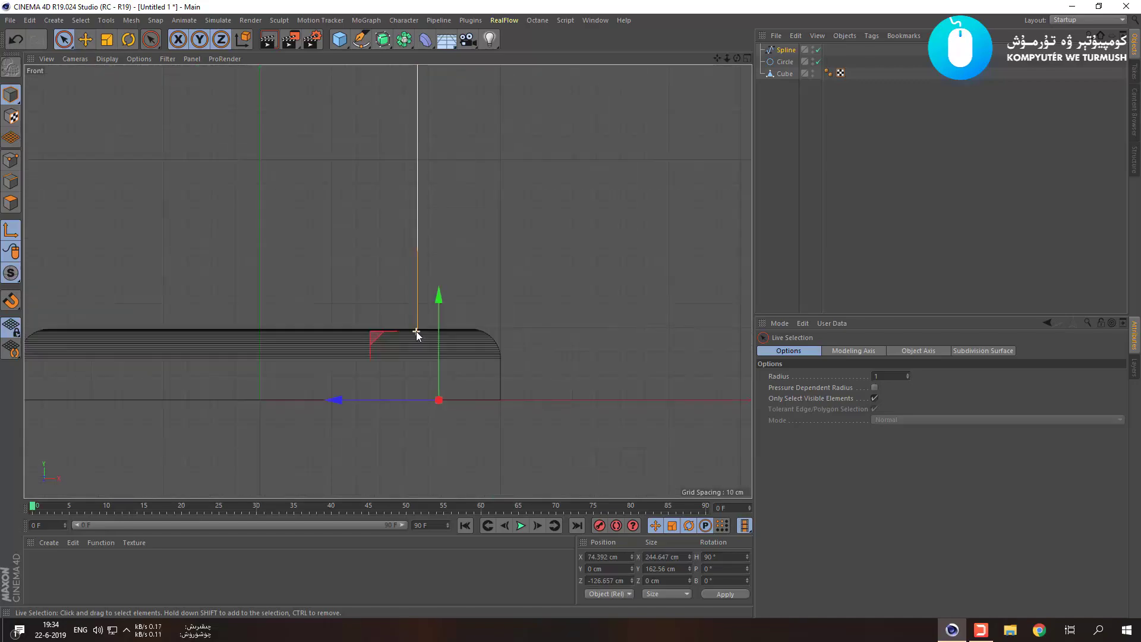
pyautogui.scroll(2, 419, 325)
pyautogui.moveTo(436, 376); pyautogui.dragTo(426, 135)
pyautogui.scroll(-2, 422, 164)
pyautogui.keyDown('alt'); pyautogui.moveTo(418, 230); pyautogui.dragTo(428, 290, button='middle'); pyautogui.keyUp('alt')
pyautogui.moveTo(421, 227); pyautogui.dragTo(410, 227)
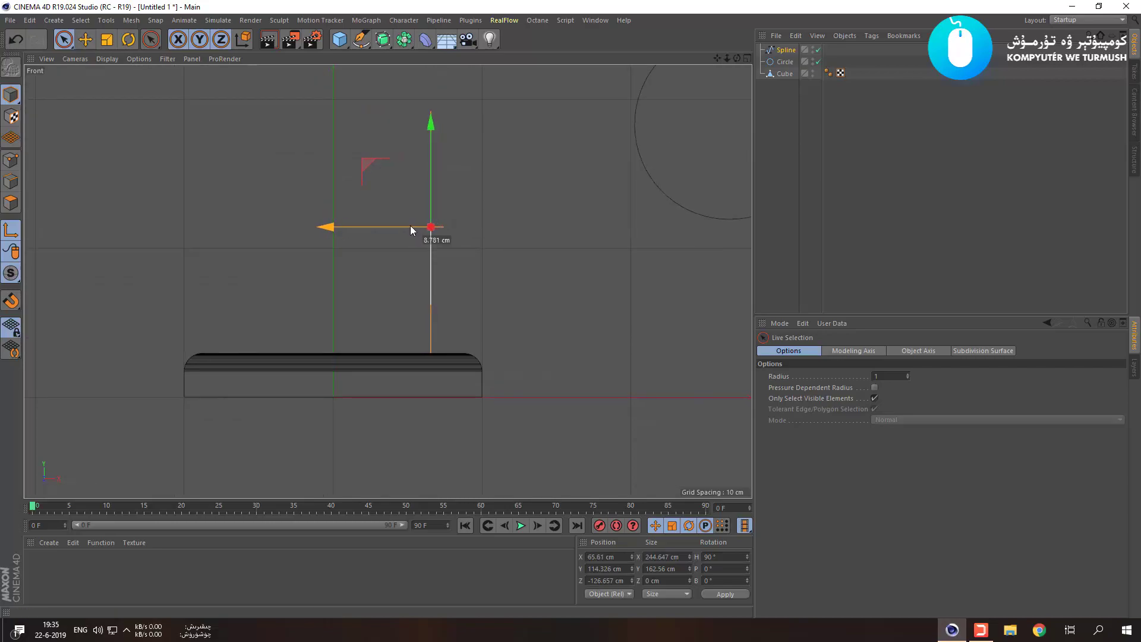
pyautogui.middleClick(410, 226)
pyautogui.middleClick(239, 222)
pyautogui.scroll(-4, 299, 233)
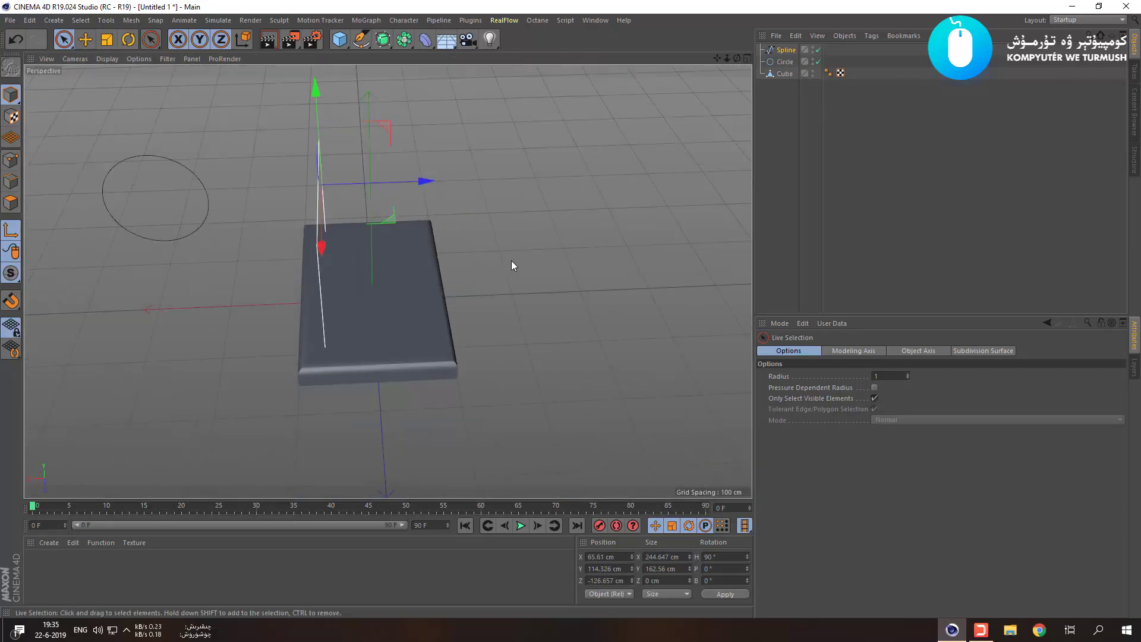
# Switch to point editing and select the frame spline's two upper corner points in the Right view.
pyautogui.click(429, 262)
pyautogui.keyDown('alt'); pyautogui.moveTo(470, 265); pyautogui.dragTo(312, 219); pyautogui.keyUp('alt')
pyautogui.middleClick(312, 219)
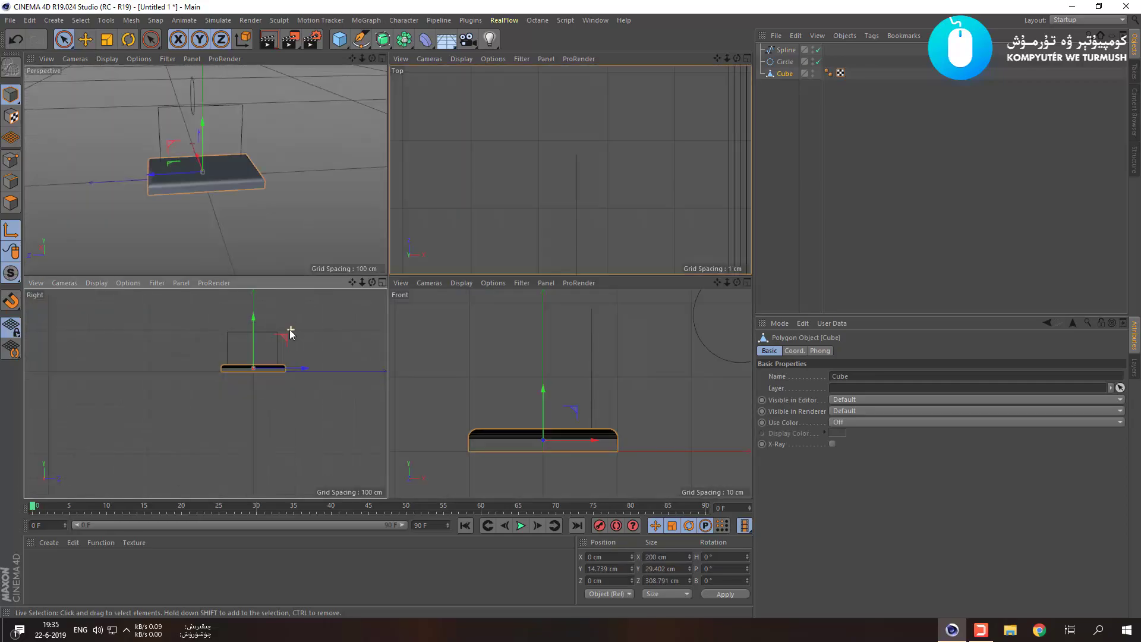
pyautogui.scroll(5, 254, 372)
pyautogui.middleClick(251, 363)
pyautogui.scroll(-2, 260, 291)
pyautogui.scroll(3, 258, 285)
pyautogui.click(9, 156)
pyautogui.rightClick(149, 195)
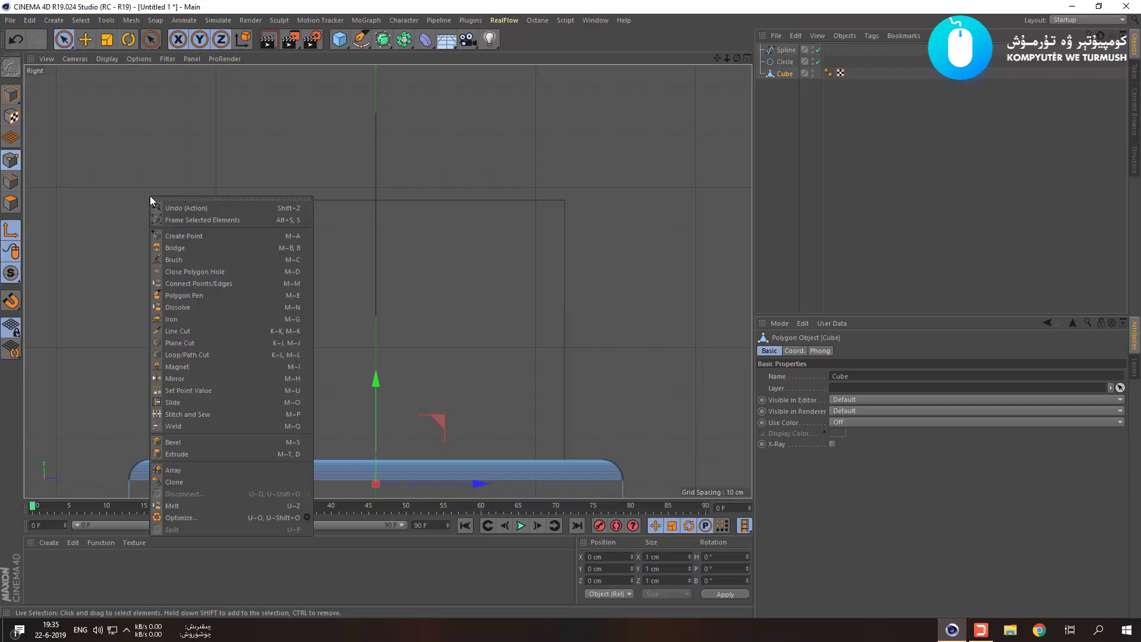
pyautogui.click(786, 51)
pyautogui.rightClick(254, 212)
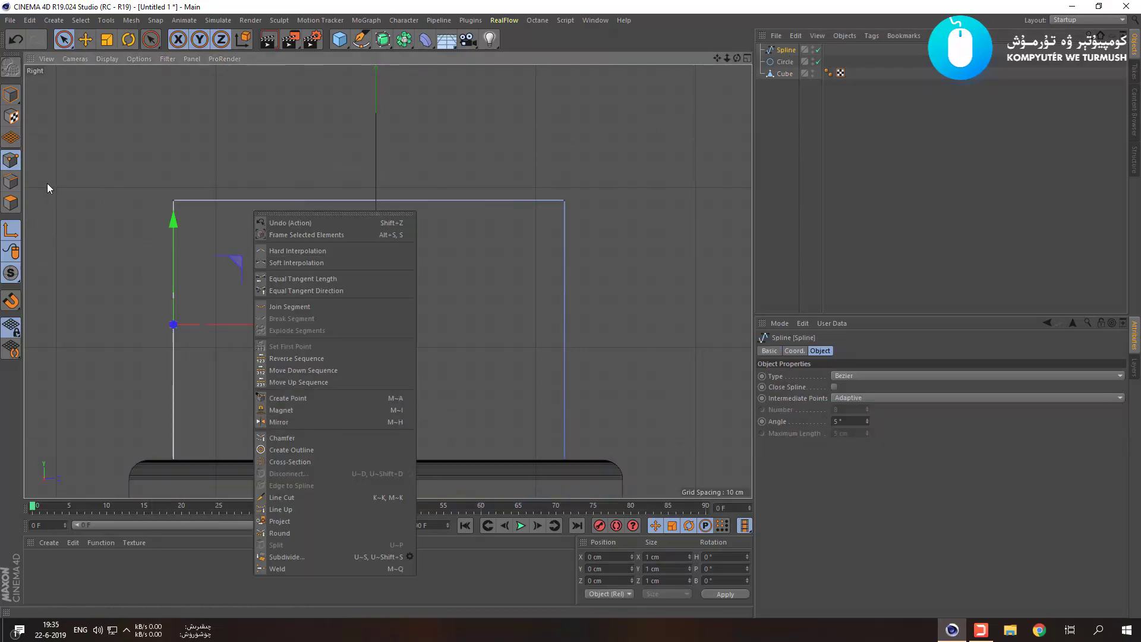
pyautogui.click(63, 39)
pyautogui.click(174, 201)
pyautogui.keyDown('shift'); pyautogui.click(564, 201); pyautogui.keyUp('shift')
# Chamfer the two selected corner points with Flat disabled and a radius of 31 cm.
pyautogui.rightClick(453, 206)
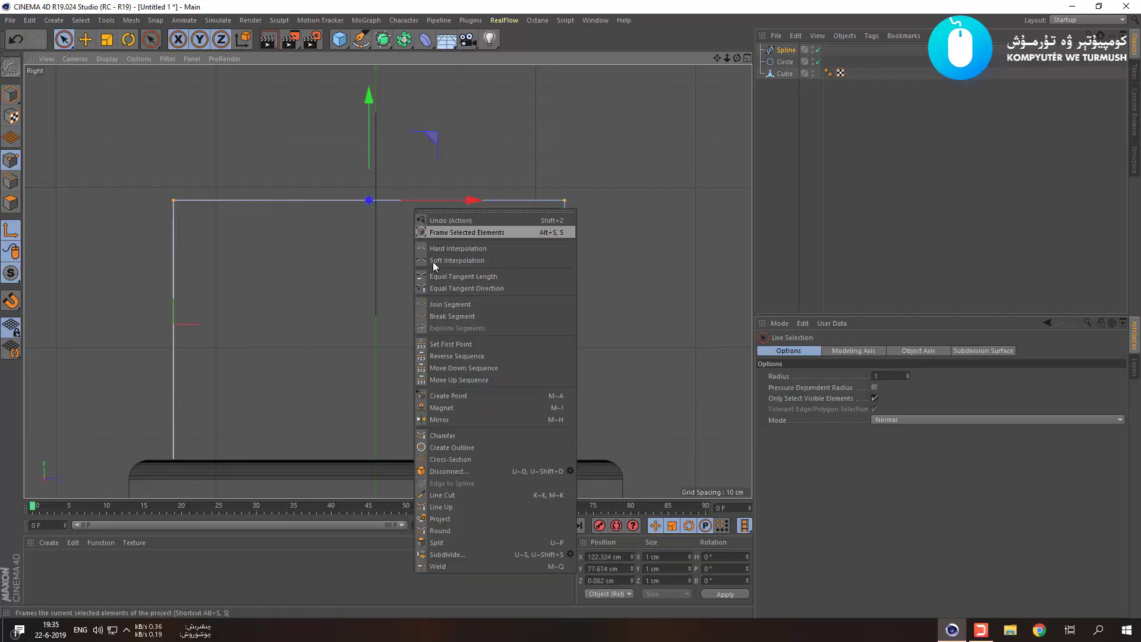
pyautogui.click(469, 436)
pyautogui.click(796, 376)
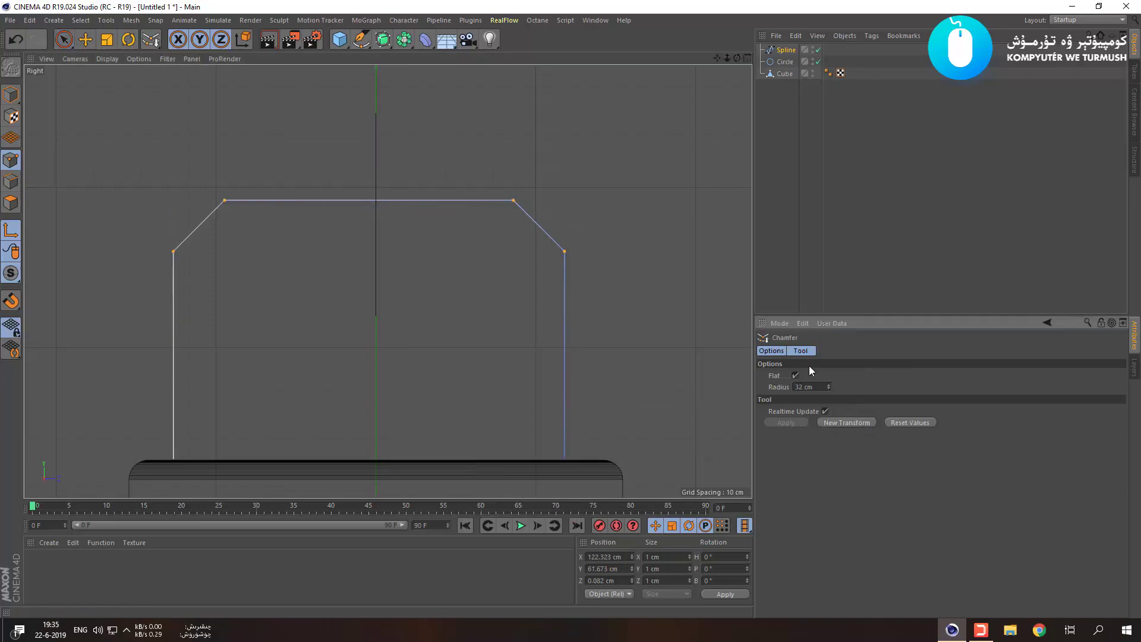
pyautogui.moveTo(829, 387); pyautogui.dragTo(828, 381)
pyautogui.click(796, 376)
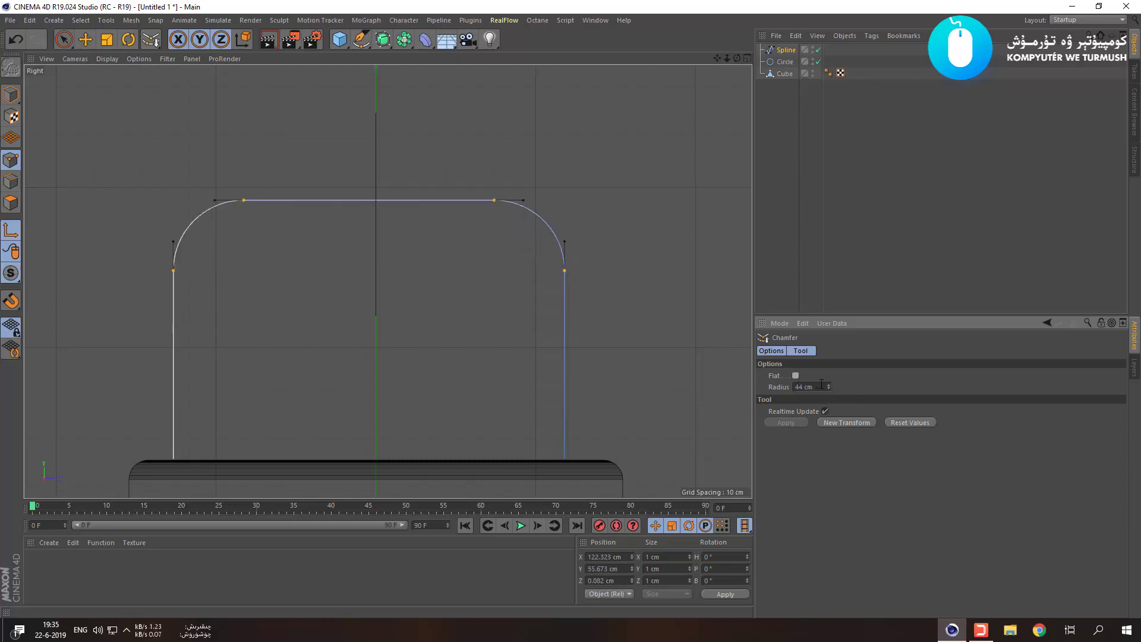
pyautogui.moveTo(829, 387); pyautogui.dragTo(829, 394)
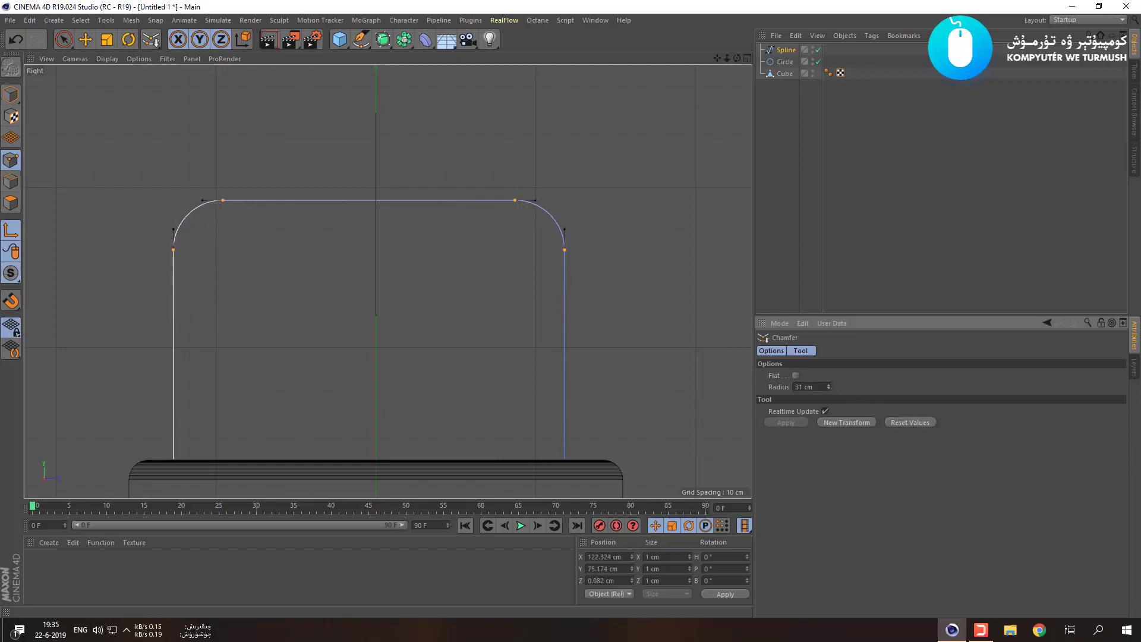
pyautogui.middleClick(440, 265)
pyautogui.middleClick(217, 248)
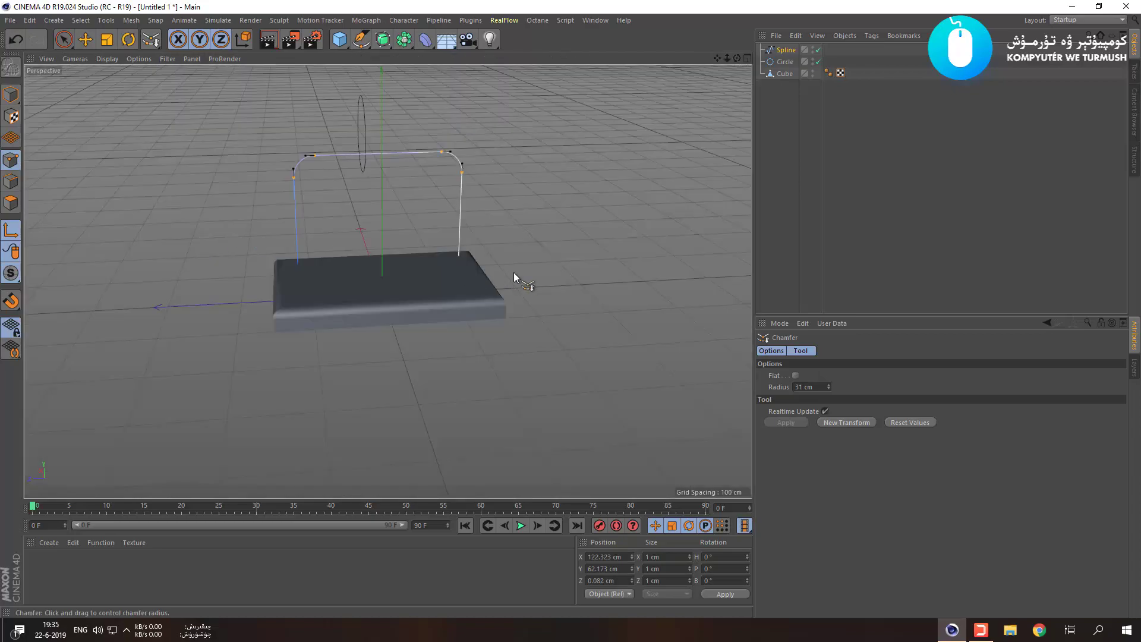
pyautogui.keyDown('alt'); pyautogui.moveTo(416, 314); pyautogui.dragTo(393, 198); pyautogui.keyUp('alt')
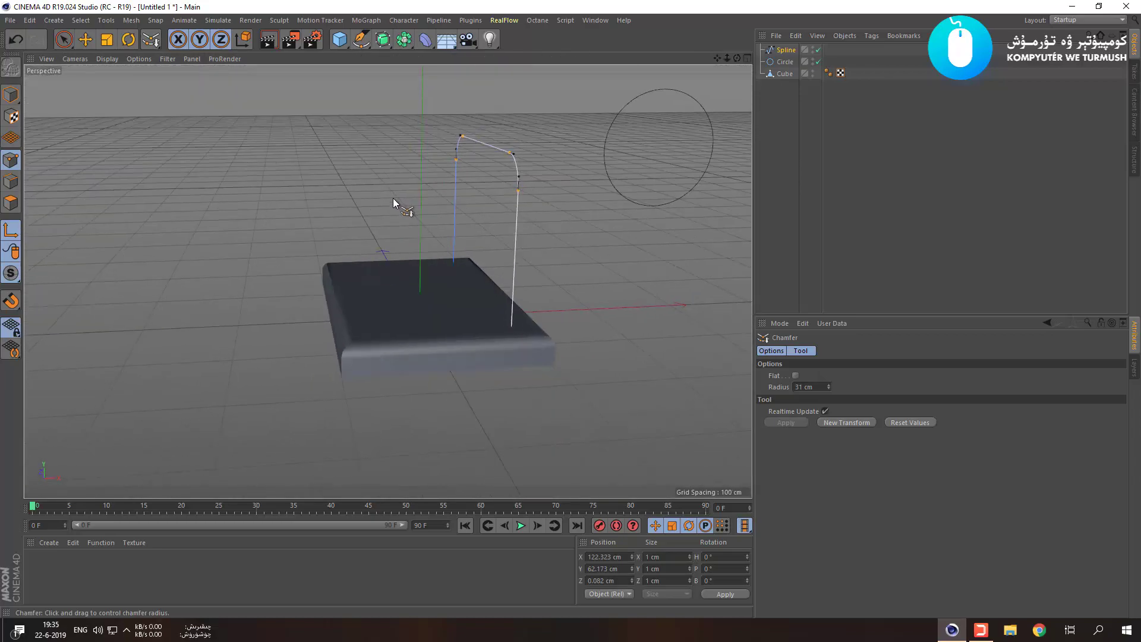
# Select the Circle and move it along X in the Perspective view to the rounded frame spline.
pyautogui.click(781, 53)
pyautogui.click(785, 61)
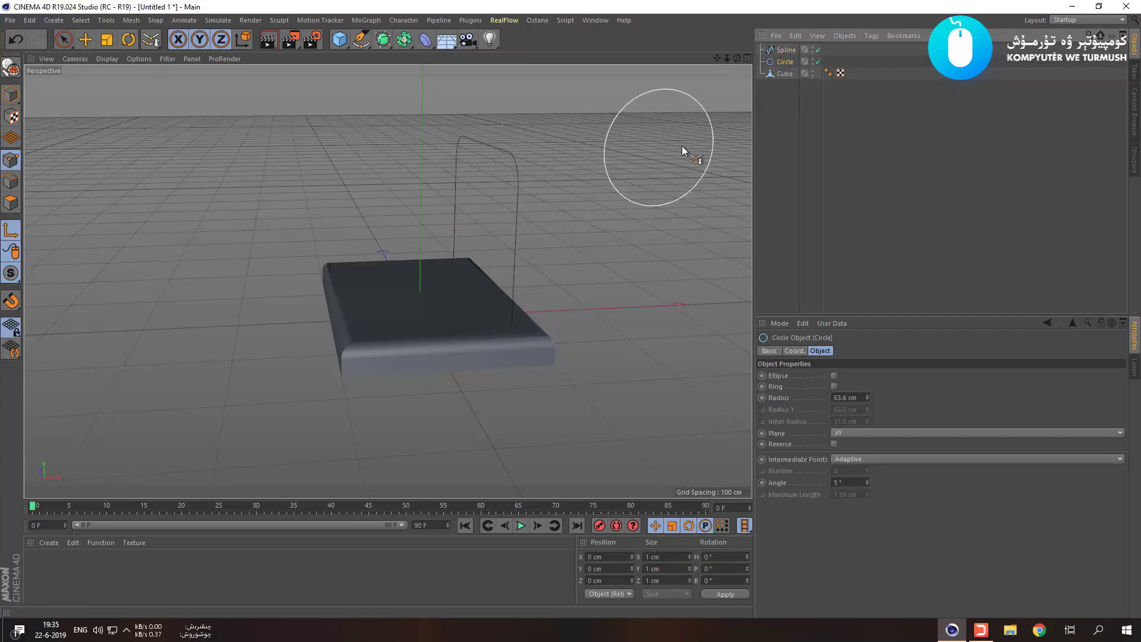
pyautogui.press('r')
pyautogui.press('t')
pyautogui.press('r')
pyautogui.press('t')
pyautogui.press('y')
pyautogui.press('e')
pyautogui.press('y')
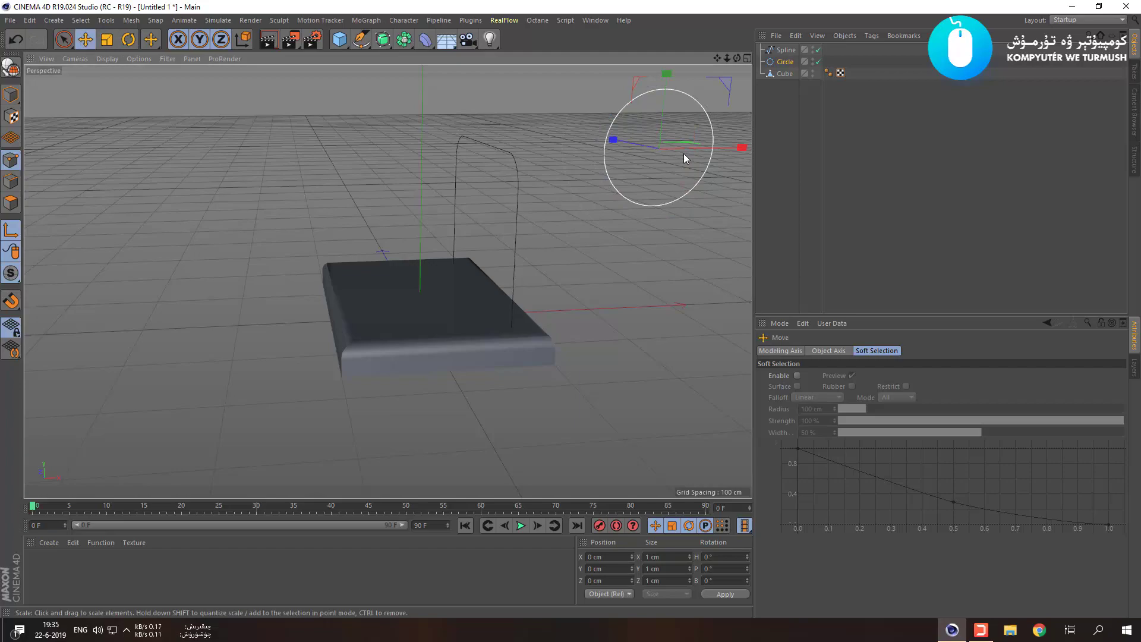
pyautogui.moveTo(681, 148); pyautogui.dragTo(541, 160)
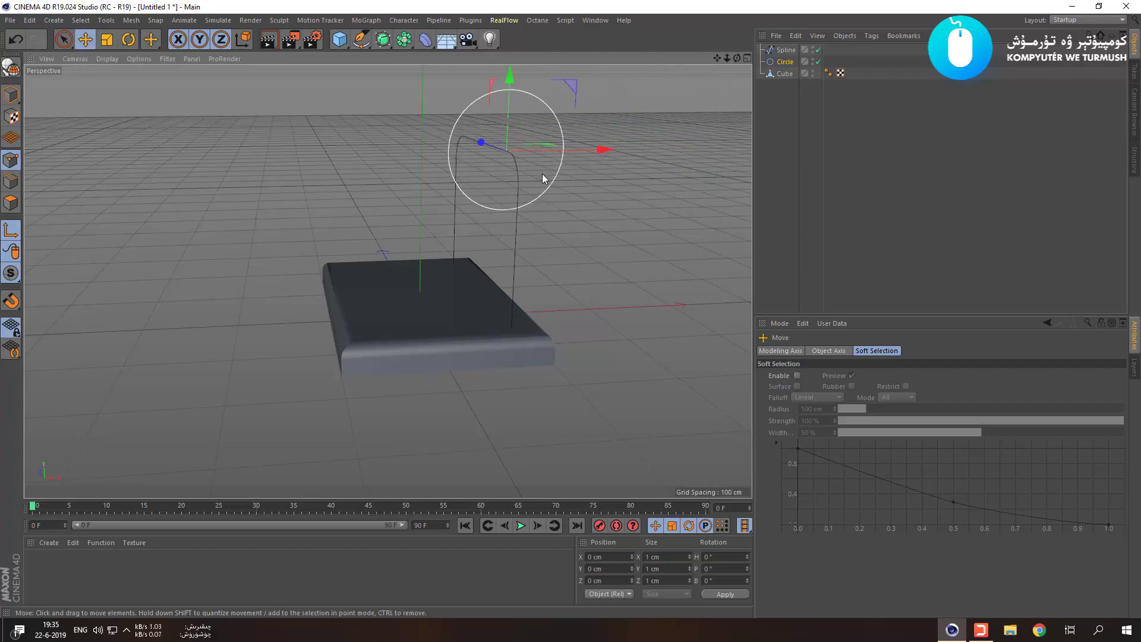
# In the Front view, move the circle along X and Y until its centre sits on the frame spline's top end.
pyautogui.middleClick(542, 173)
pyautogui.middleClick(535, 318)
pyautogui.scroll(5, 406, 110)
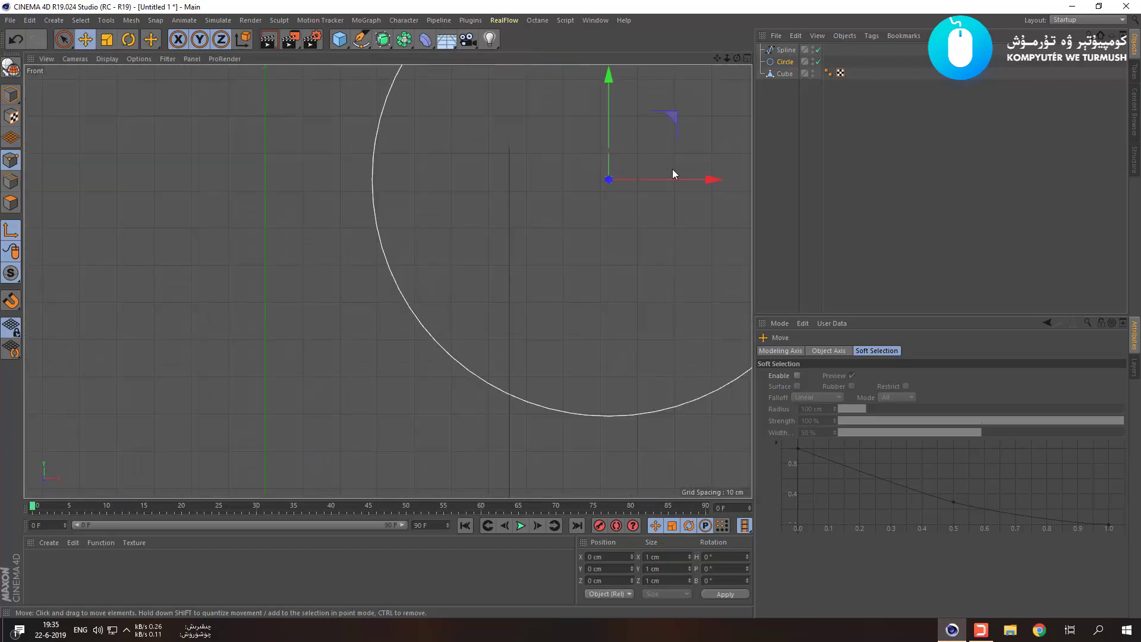
pyautogui.moveTo(675, 181); pyautogui.dragTo(571, 170)
pyautogui.scroll(10, 540, 152)
pyautogui.moveTo(400, 385); pyautogui.dragTo(398, 110)
# Scale the circle down to about 15 cm across in the Front view and check it against the frame in Perspective.
pyautogui.press('t')
pyautogui.press('y')
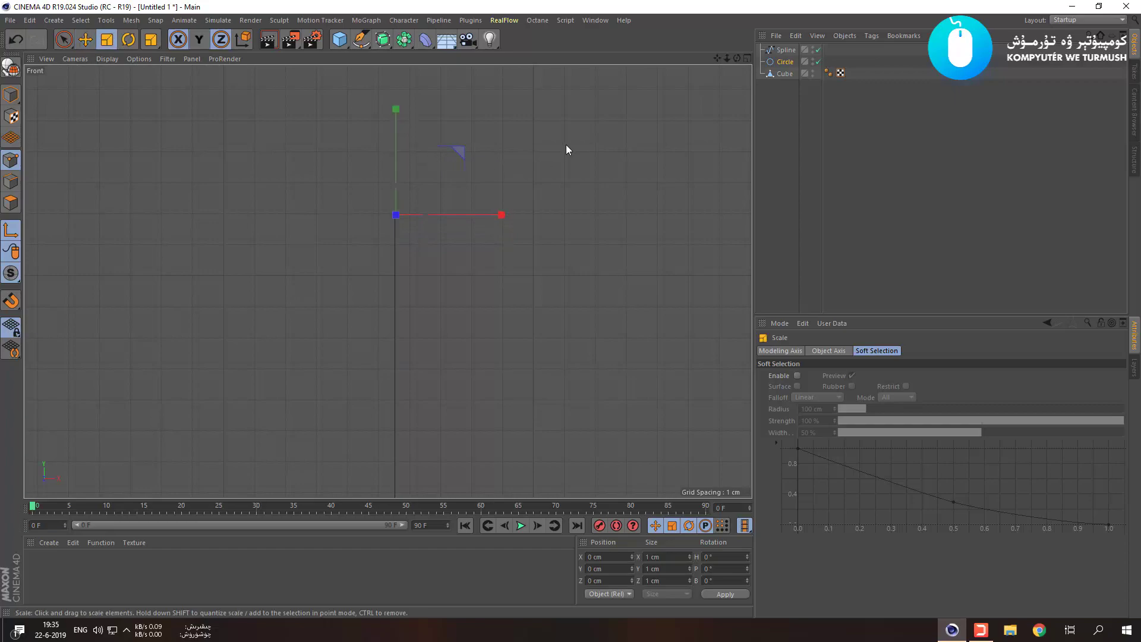
pyautogui.moveTo(563, 196); pyautogui.dragTo(369, 259)
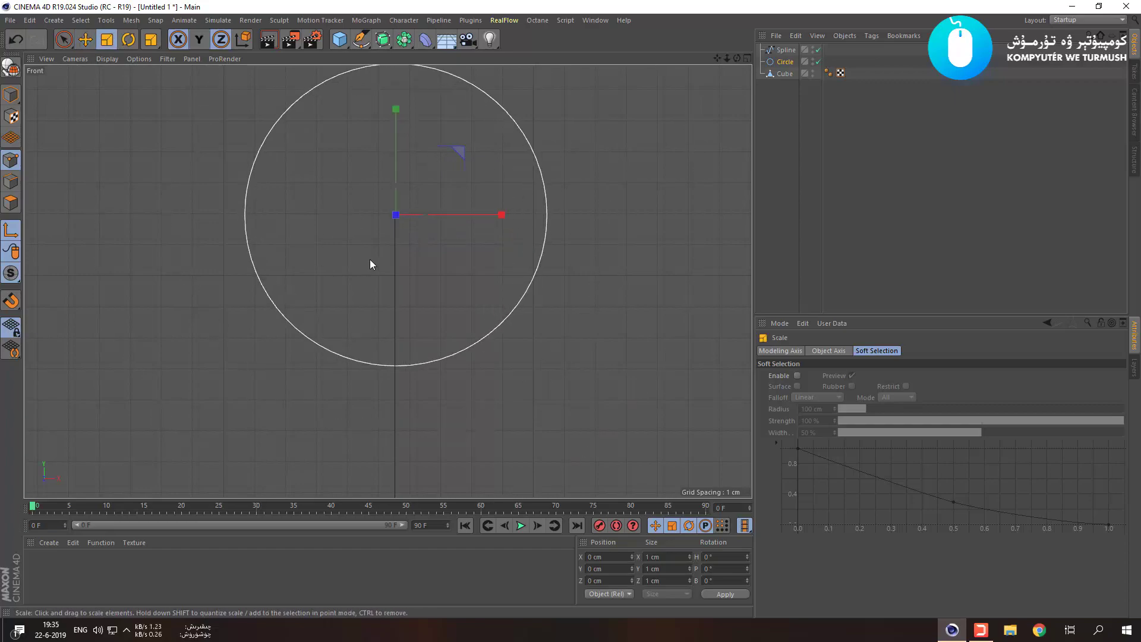
pyautogui.middleClick(369, 260)
pyautogui.middleClick(227, 196)
pyautogui.scroll(2, 529, 188)
pyautogui.scroll(3, 523, 182)
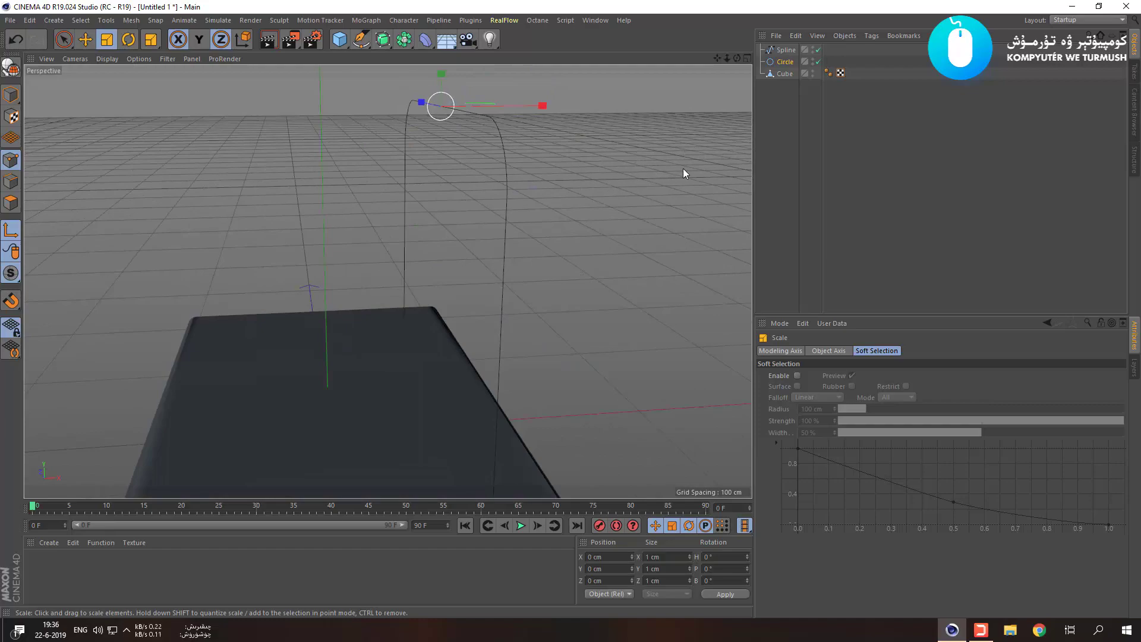
pyautogui.scroll(-5, 618, 189)
pyautogui.keyDown('alt'); pyautogui.moveTo(618, 191); pyautogui.dragTo(500, 233, button='middle'); pyautogui.keyUp('alt')
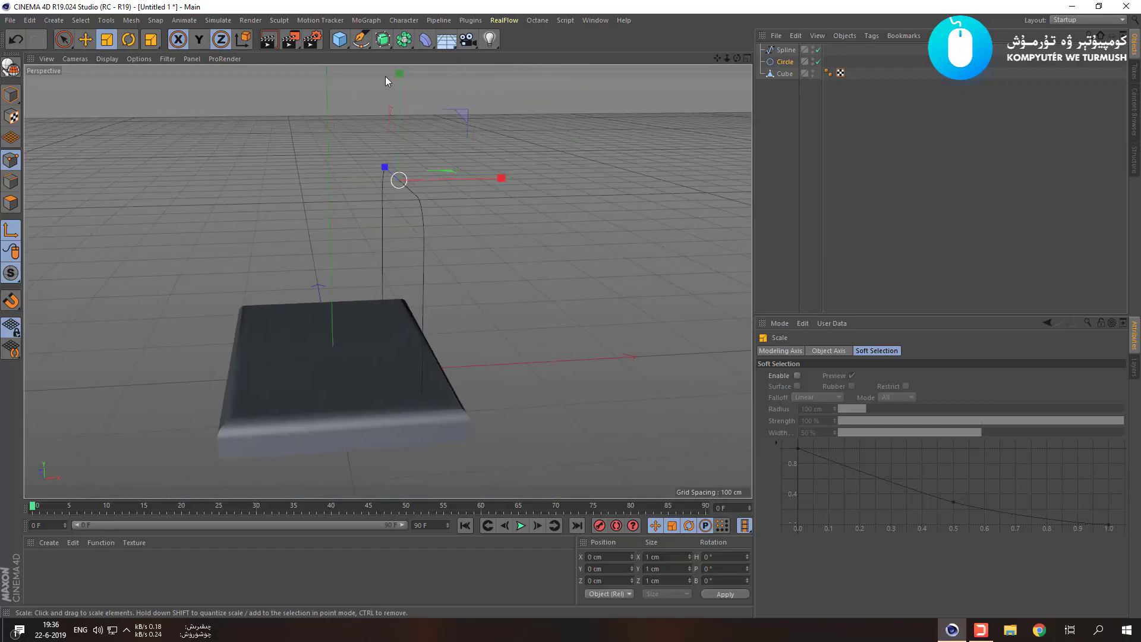
# Create a Sweep with the Circle as profile and the frame Spline as path to form a tube.
pyautogui.click(383, 41)
pyautogui.click(437, 100)
pyautogui.moveTo(786, 62); pyautogui.dragTo(787, 57)
pyautogui.keyDown('alt'); pyautogui.moveTo(523, 191); pyautogui.dragTo(512, 292); pyautogui.keyUp('alt')
pyautogui.click(761, 50)
pyautogui.keyDown('alt'); pyautogui.moveTo(554, 199); pyautogui.dragTo(645, 208); pyautogui.keyUp('alt')
pyautogui.click(787, 50)
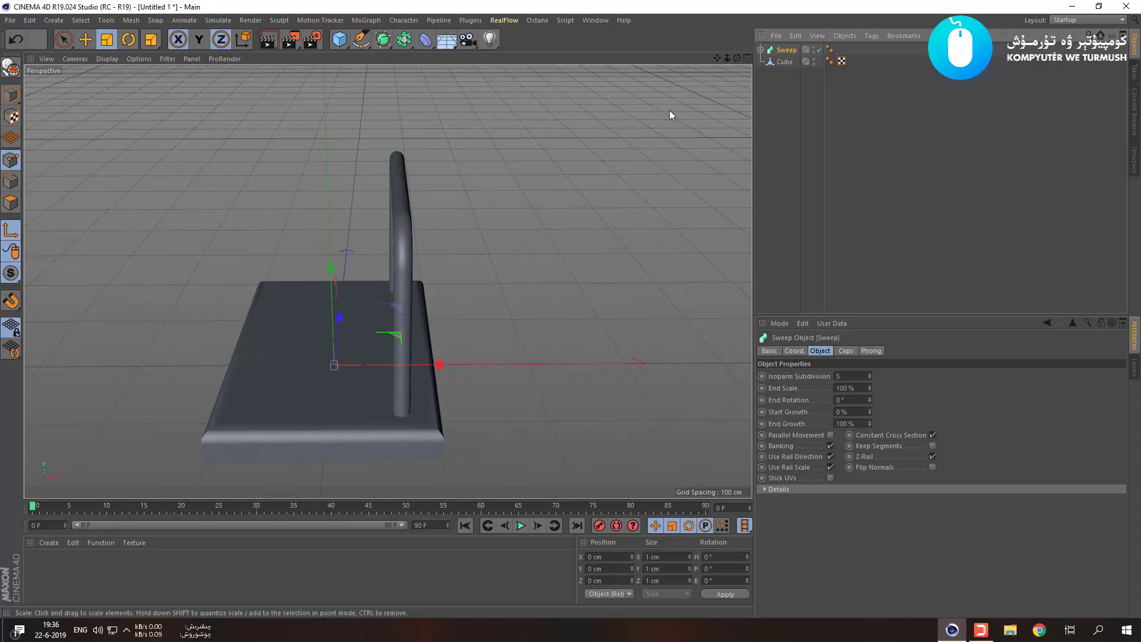
# Move the Sweep's axis along X onto the tube, to about 59 cm.
pyautogui.press('e')
pyautogui.moveTo(437, 363); pyautogui.dragTo(485, 362)
pyautogui.keyDown('alt'); pyautogui.moveTo(536, 292); pyautogui.dragTo(405, 298); pyautogui.keyUp('alt')
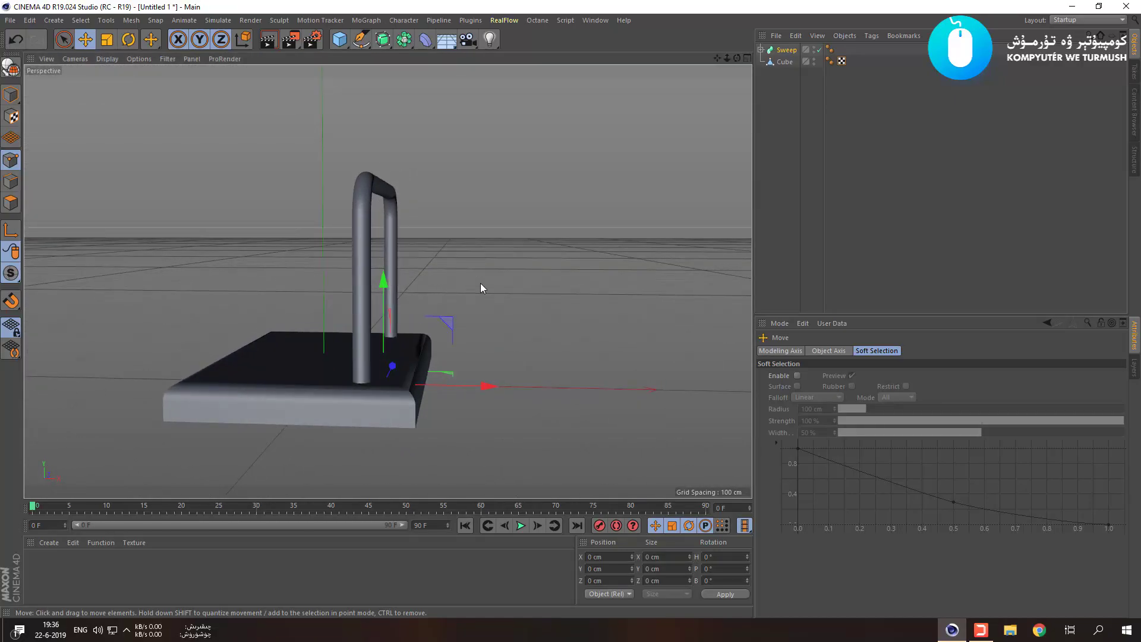
# Save the scene on the Desktop as Untitled 1.c4d.
pyautogui.hotkey('ctrl', 's')
pyautogui.scroll(4, 37, 118)
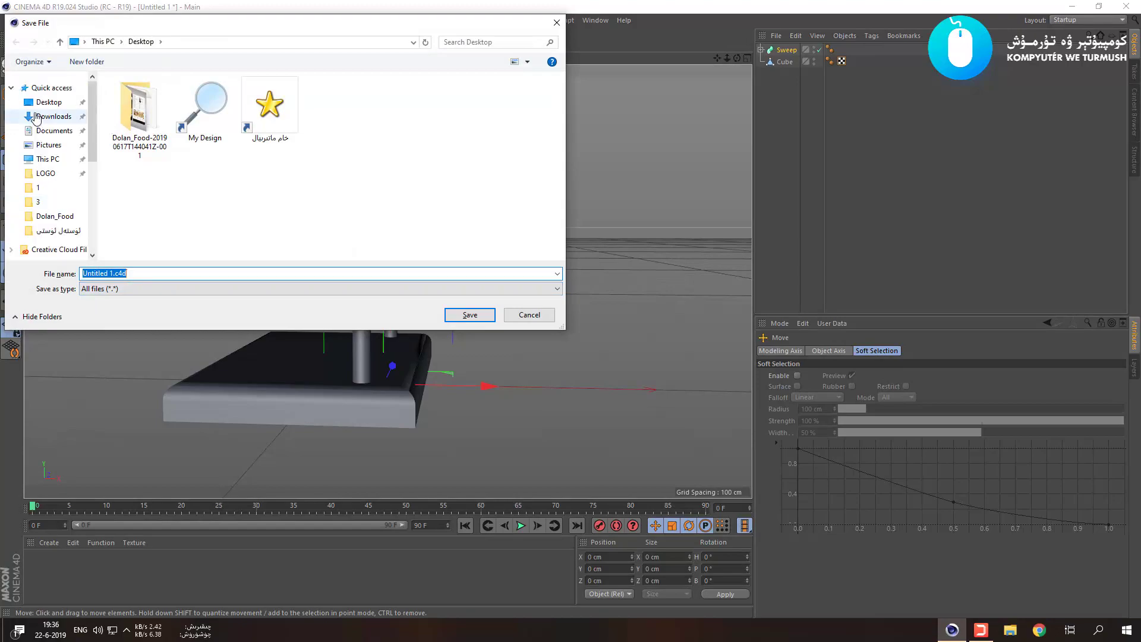
pyautogui.click(53, 102)
pyautogui.click(494, 41)
pyautogui.click(234, 287)
pyautogui.click(243, 275)
pyautogui.click(463, 314)
# Duplicate the Sweep below the Cube and disable the copy as a backup.
pyautogui.keyDown('alt'); pyautogui.moveTo(463, 314); pyautogui.dragTo(511, 350); pyautogui.keyUp('alt')
pyautogui.middleClick(511, 350)
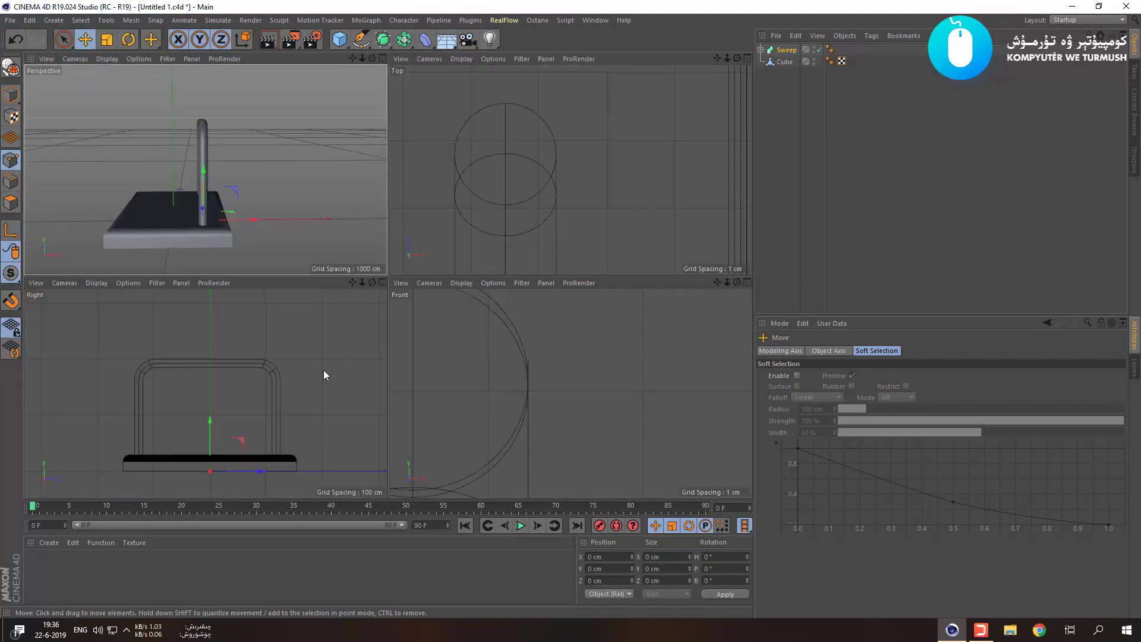
pyautogui.scroll(-10, 519, 352)
pyautogui.scroll(-3, 519, 373)
pyautogui.scroll(-10, 520, 233)
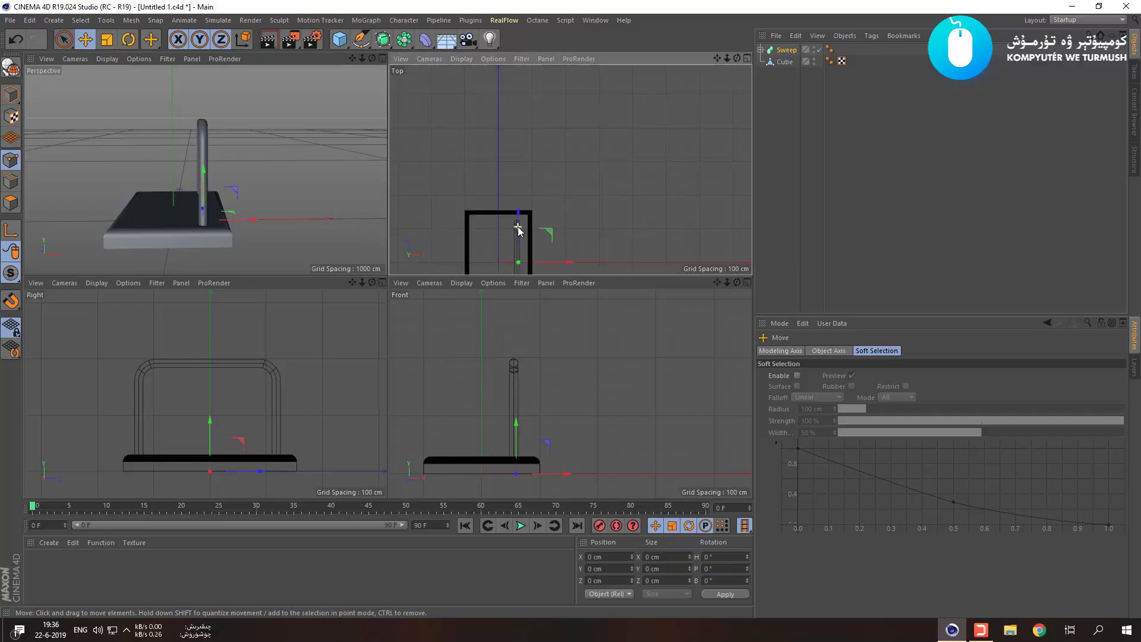
pyautogui.middleClick(317, 223)
pyautogui.keyDown('alt'); pyautogui.moveTo(457, 312); pyautogui.dragTo(651, 203); pyautogui.keyUp('alt')
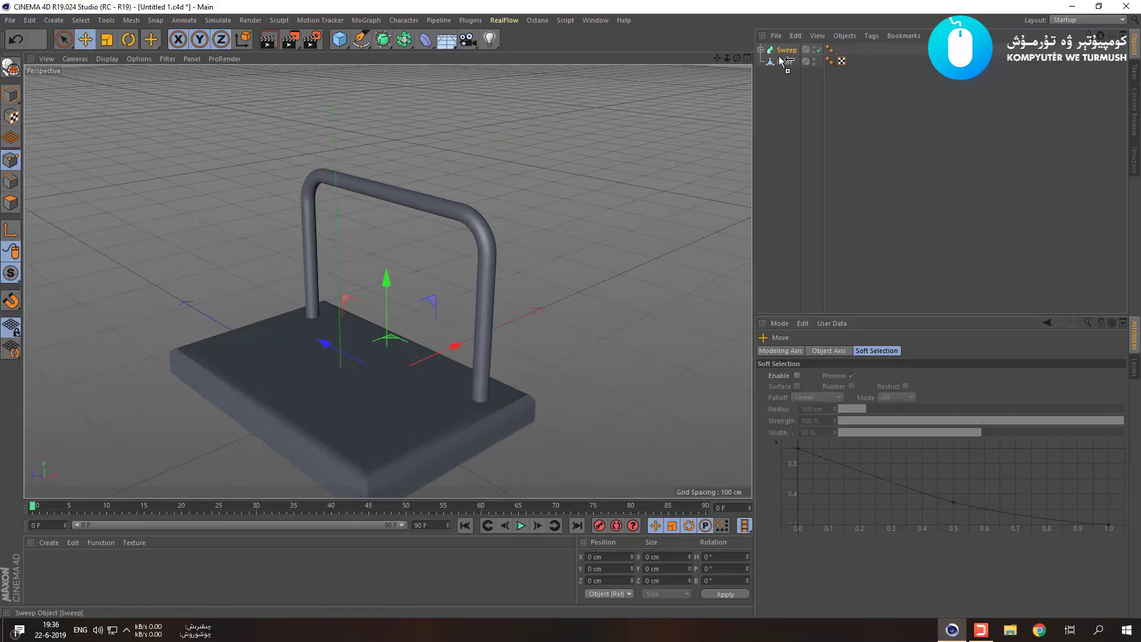
pyautogui.keyDown('ctrl'); pyautogui.moveTo(781, 59); pyautogui.dragTo(797, 73); pyautogui.keyUp('ctrl')
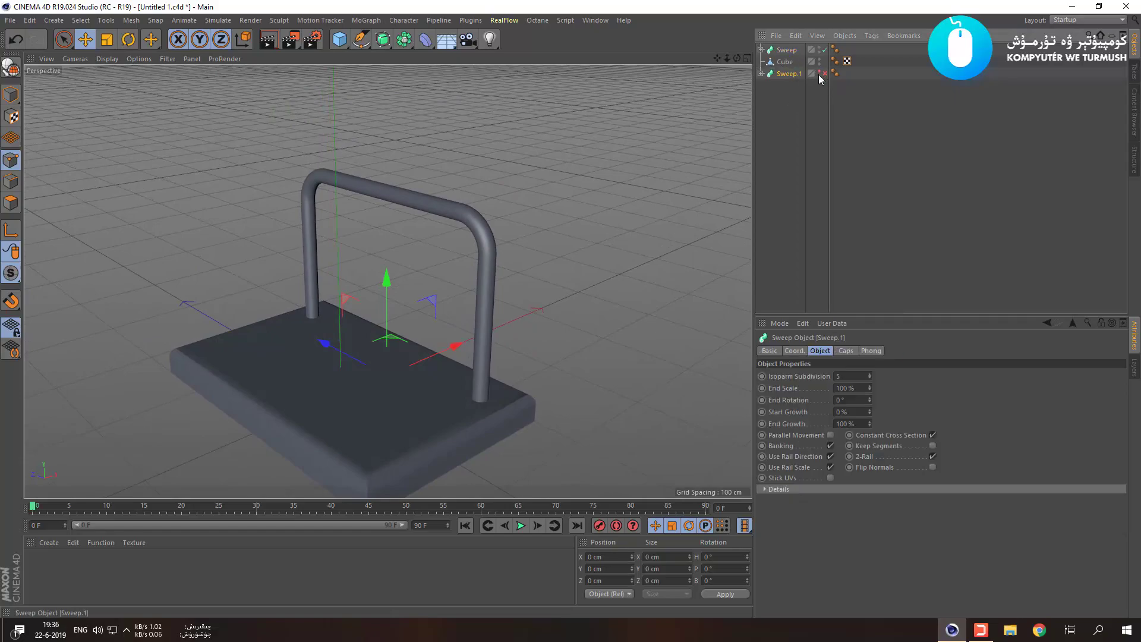
# Make the original Sweep editable.
pyautogui.rightClick(782, 53)
pyautogui.press('Escape')
pyautogui.press('c')
# Try Current State to Object on the editable Sweep and undo it.
pyautogui.rightClick(782, 51)
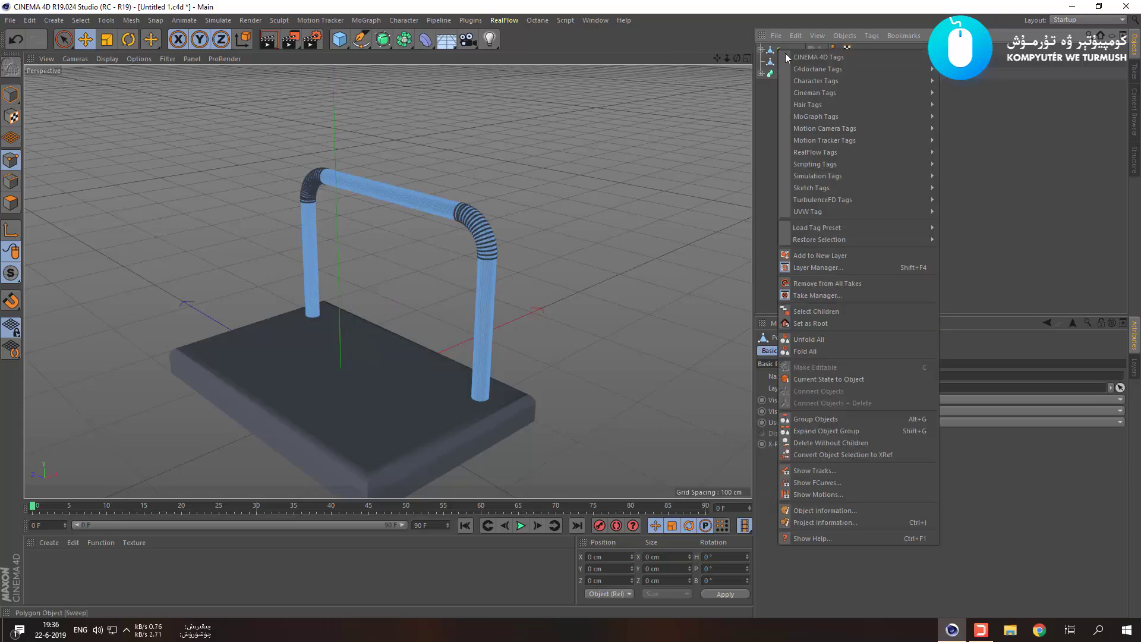
pyautogui.click(845, 384)
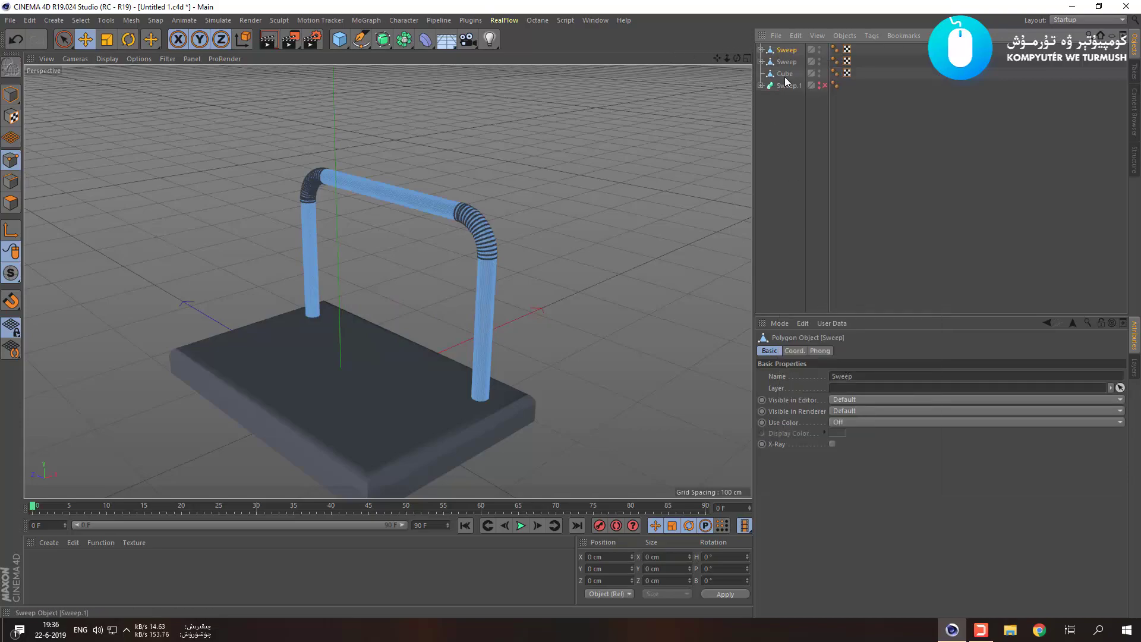
pyautogui.rightClick(784, 50)
pyautogui.click(770, 52)
# Unfold the Sweep and merge Cap 1 and Cap 2 with Connect Objects + Delete.
pyautogui.click(762, 50)
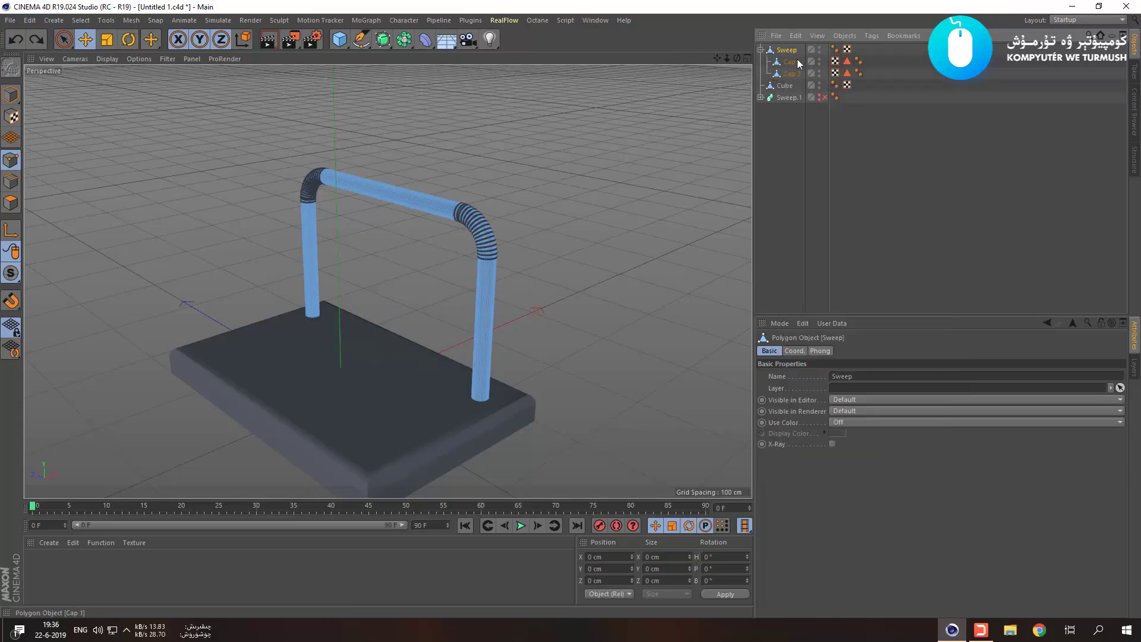
pyautogui.click(795, 61)
pyautogui.rightClick(791, 67)
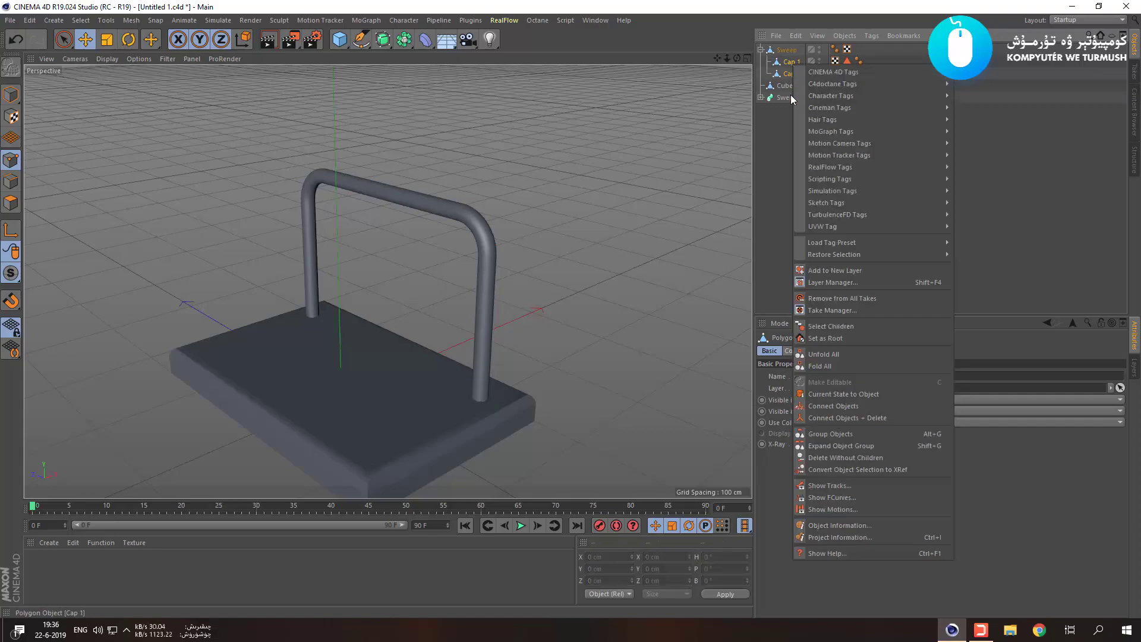
pyautogui.click(879, 418)
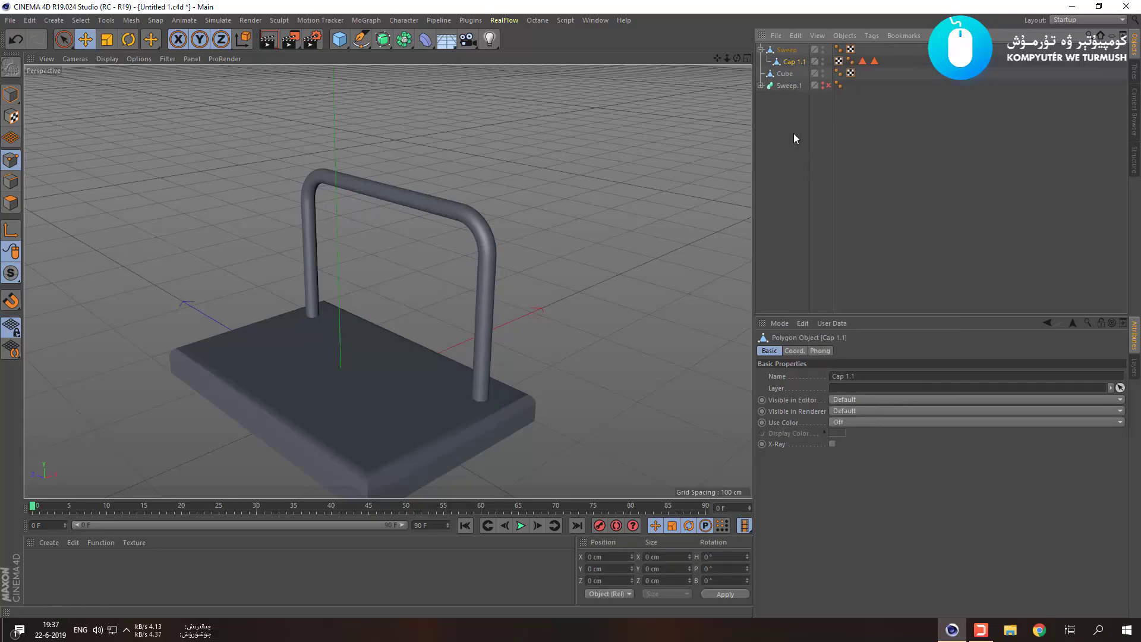
# Take the merged cap object out of the Sweep hierarchy and try deleting the Sweep.
pyautogui.moveTo(786, 46); pyautogui.dragTo(786, 46)
pyautogui.click(785, 63)
pyautogui.press('Delete')
pyautogui.click(784, 51)
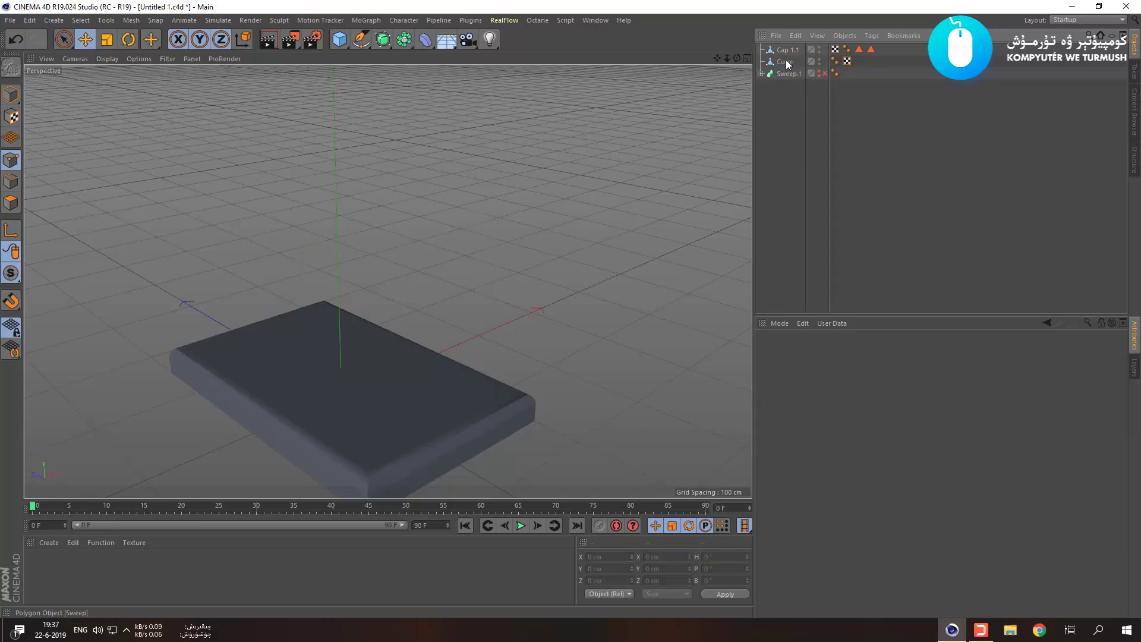
# Undo the Sweep deletion, the regrouping and the merging of the two caps.
pyautogui.hotkey('ctrl', 'z')
pyautogui.hotkey('ctrl', 'z')
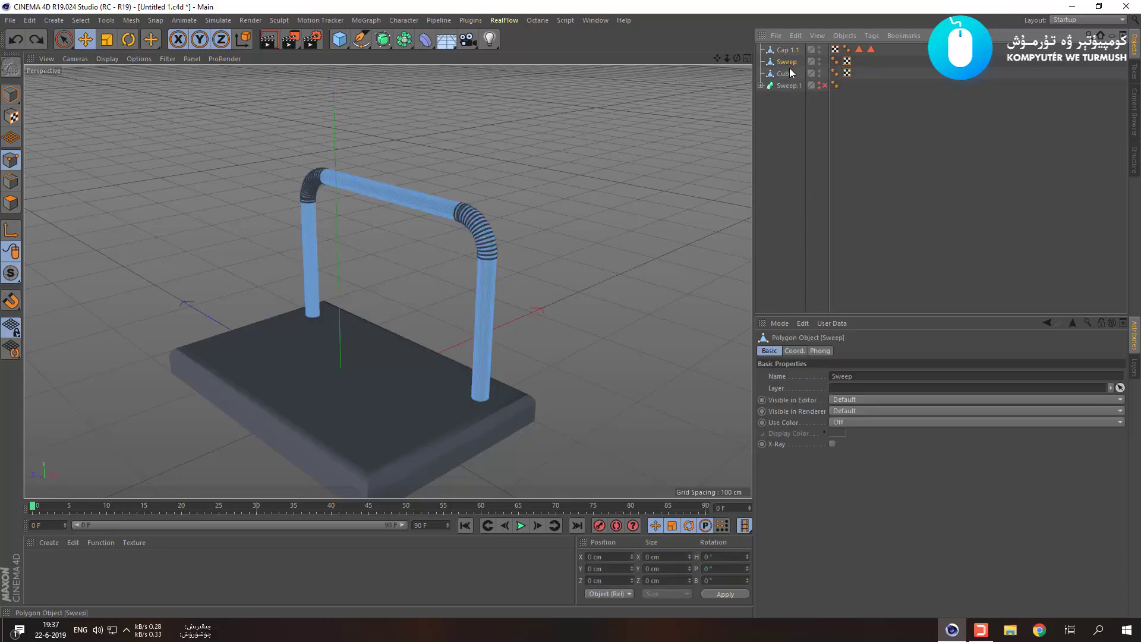
pyautogui.hotkey('ctrl', 'z')
pyautogui.hotkey('ctrl', 'z')
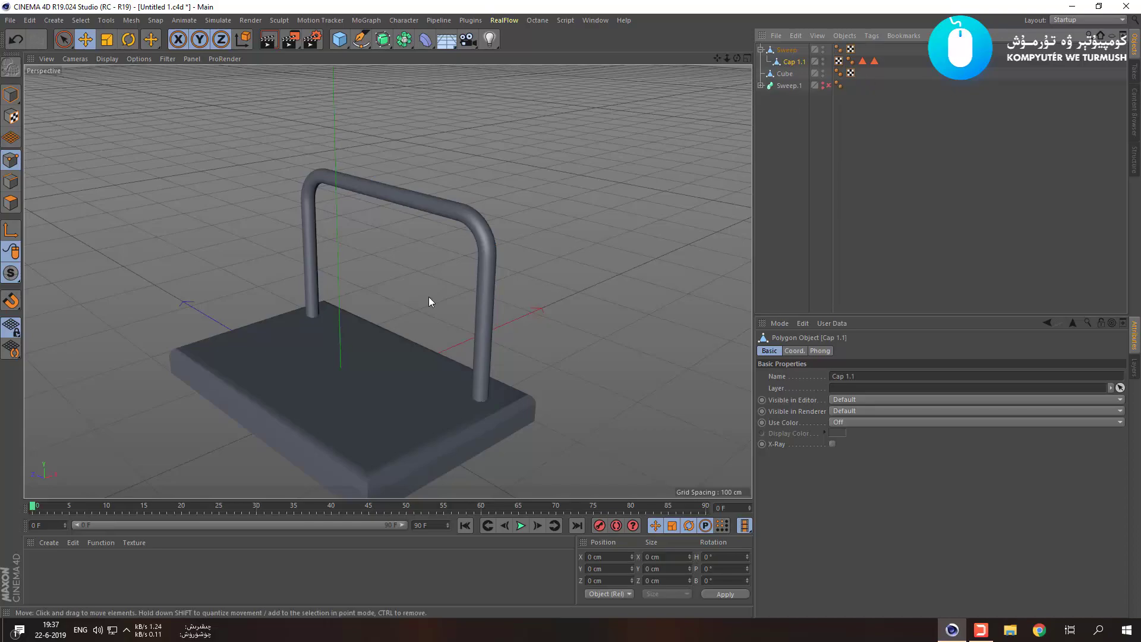
pyautogui.hotkey('ctrl', 'z')
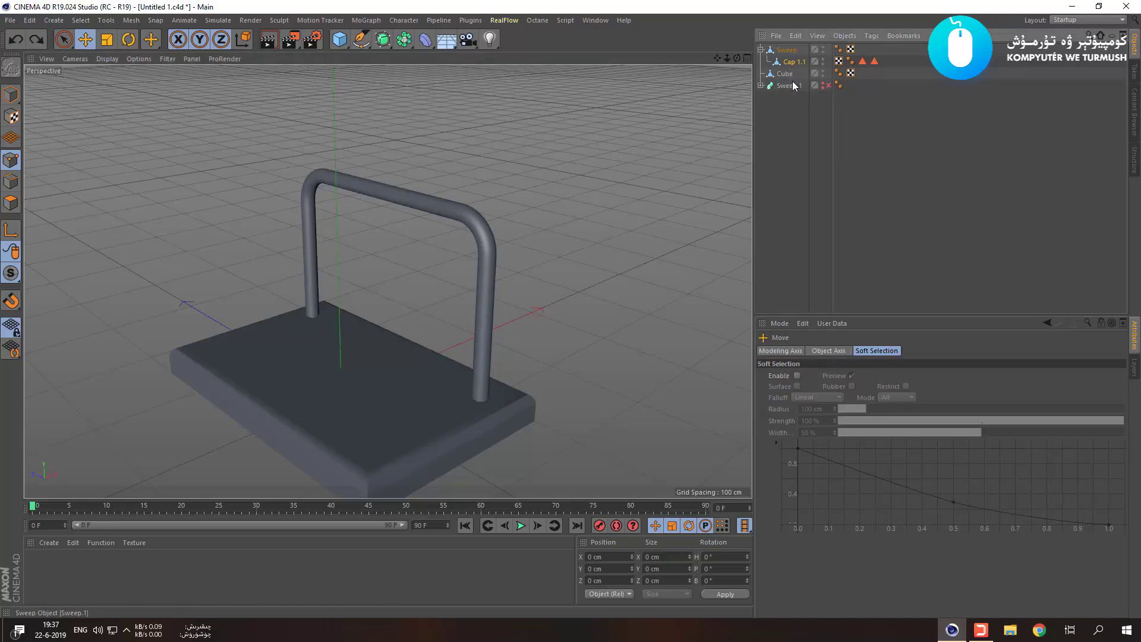
pyautogui.hotkey('ctrl', 'z')
# Combine Cap 1 and Cap 2 with Connect Objects and place the result above the Sweep at top level.
pyautogui.click(791, 62)
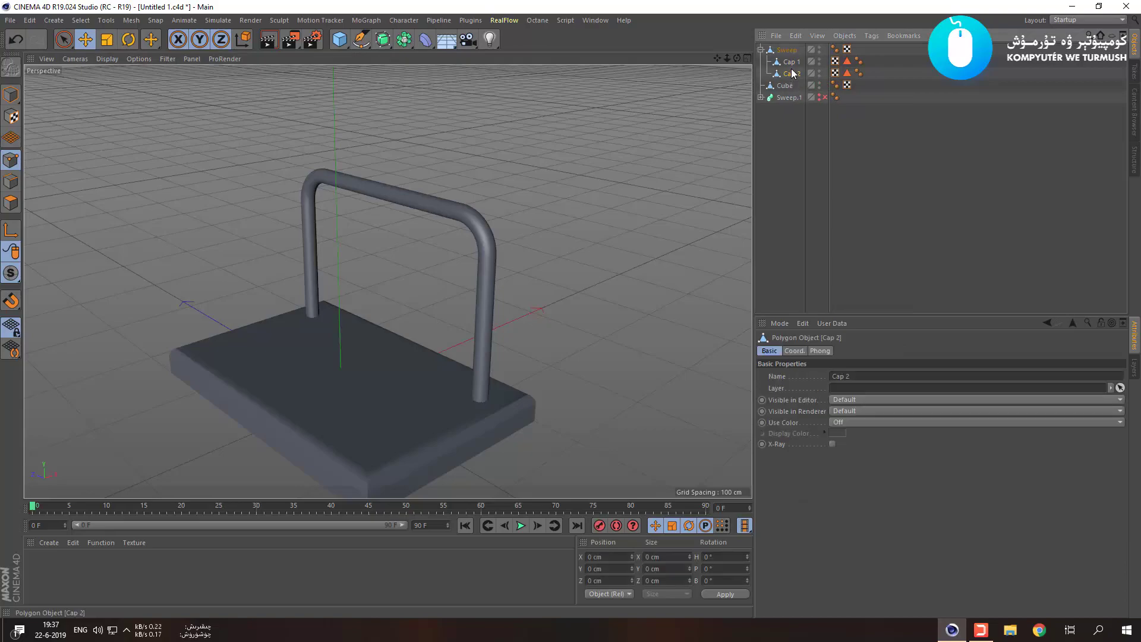
pyautogui.rightClick(793, 62)
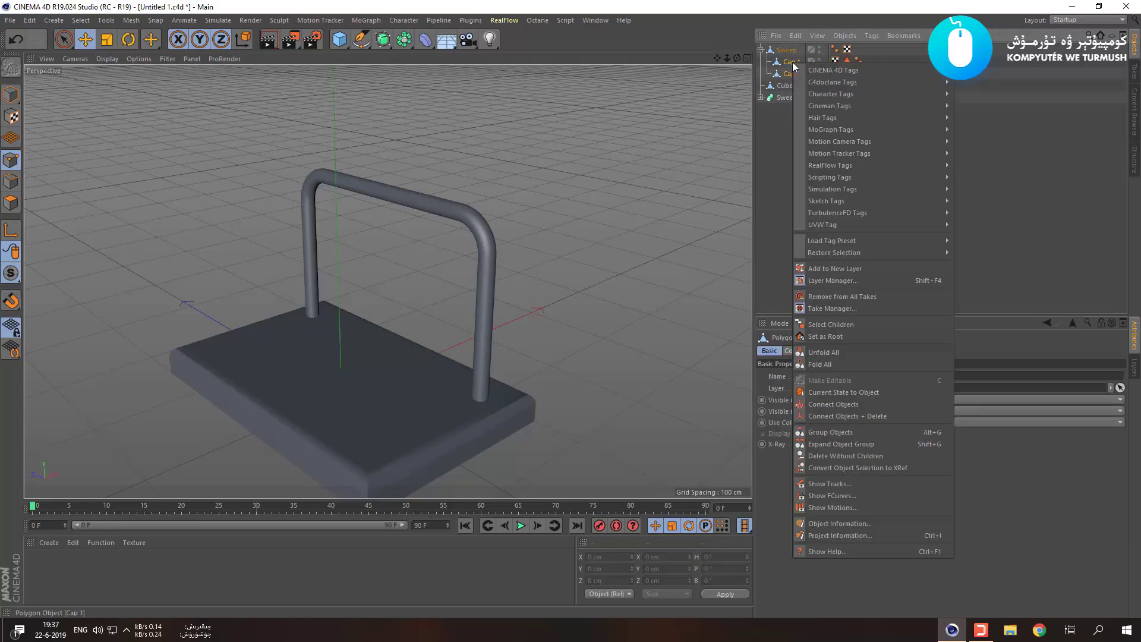
pyautogui.click(878, 405)
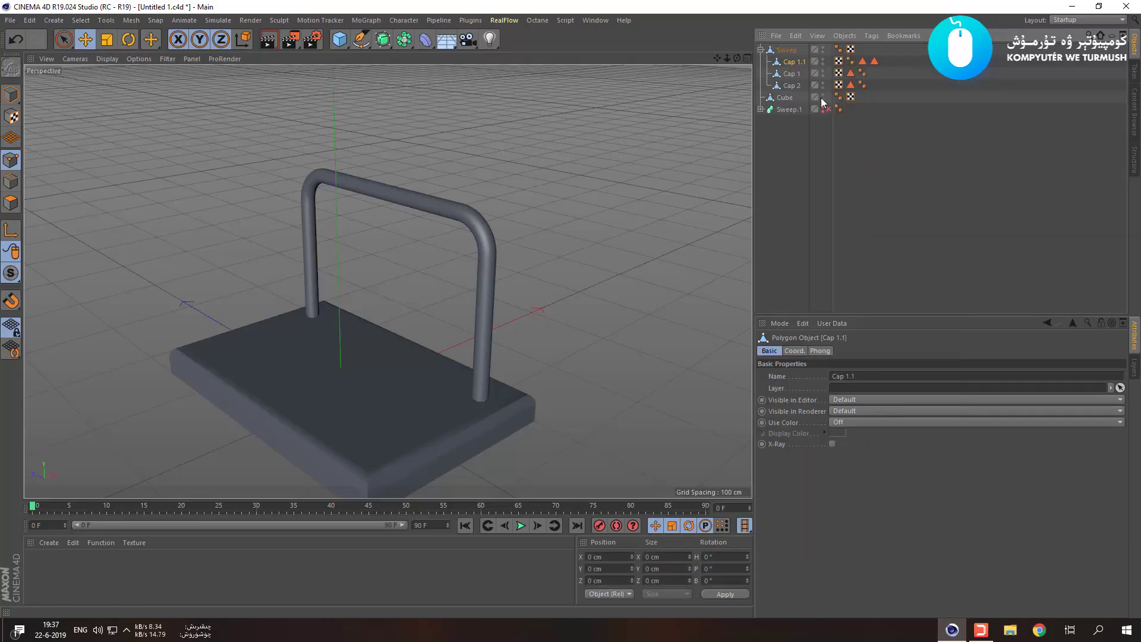
pyautogui.moveTo(793, 43)
pyautogui.mouseDown()
pyautogui.moveTo(792, 56)
pyautogui.moveTo(791, 45)
pyautogui.mouseUp()
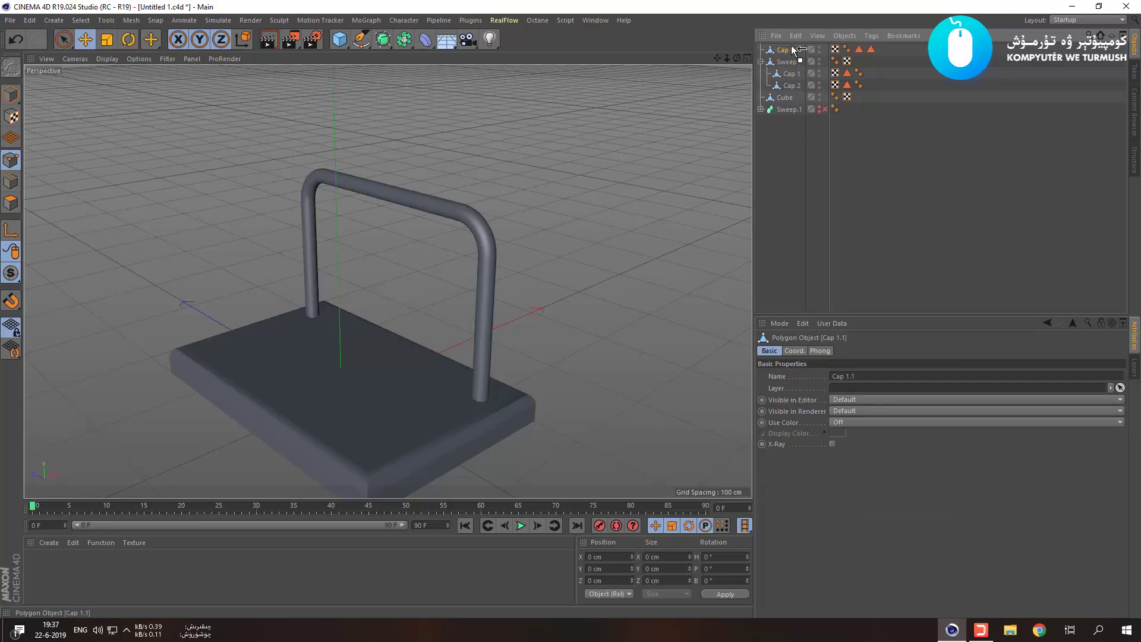
# Test the combined cap object's movement in Model mode, undo the move and delete the object.
pyautogui.click(10, 94)
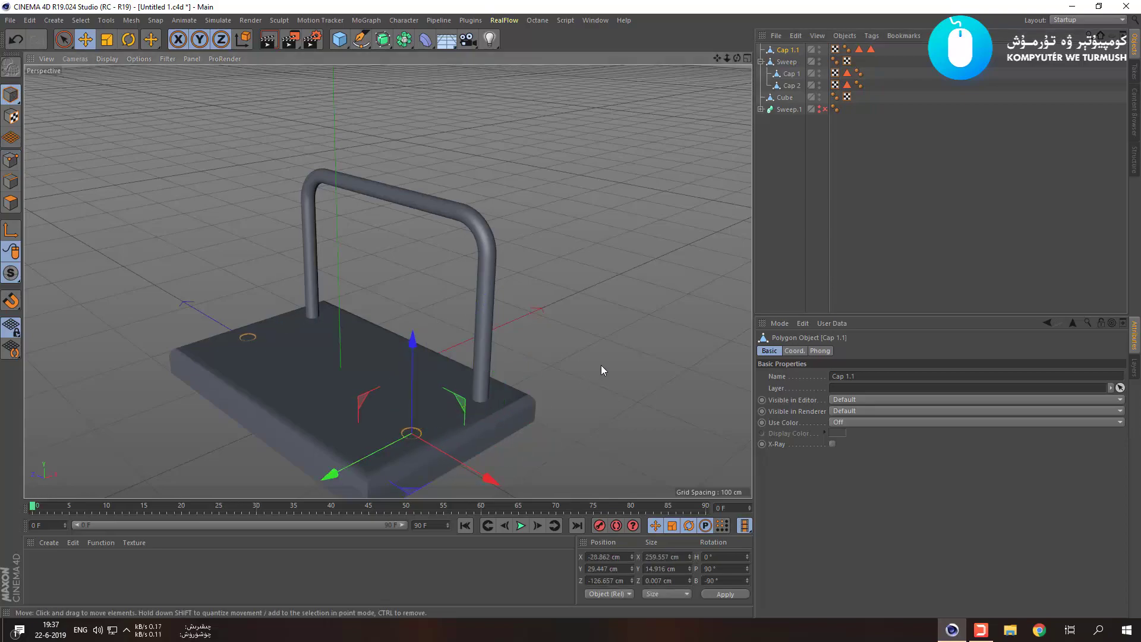
pyautogui.hotkey('ctrl', 'z')
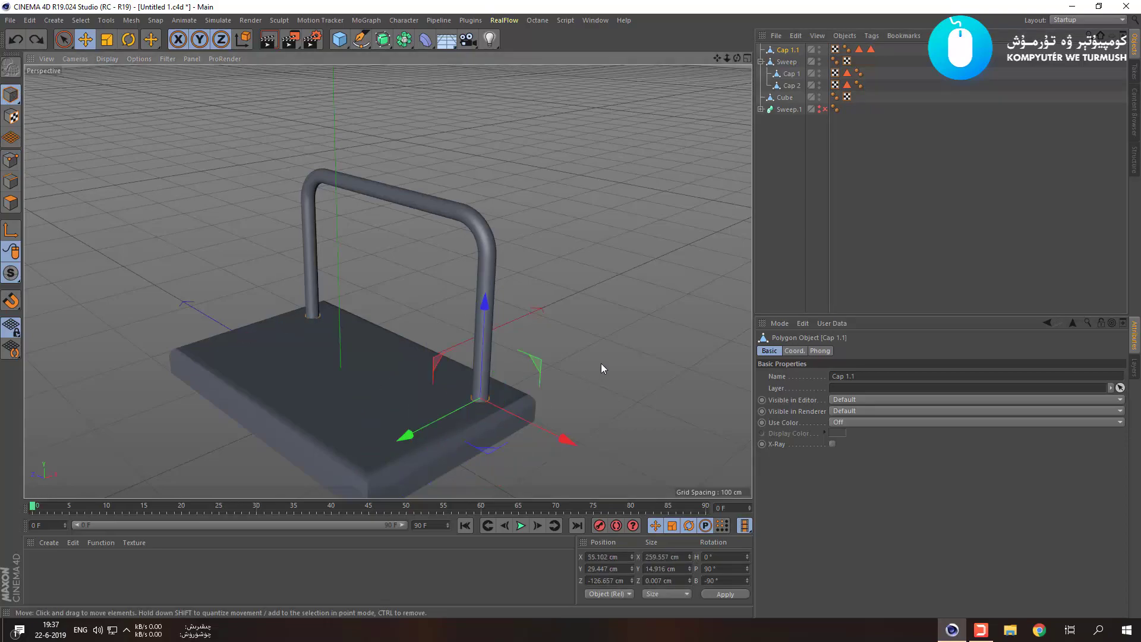
pyautogui.press('Delete')
# Move the Sweep about 191 cm along X off the slab and delete its Cap 1 and Cap 2.
pyautogui.click(785, 51)
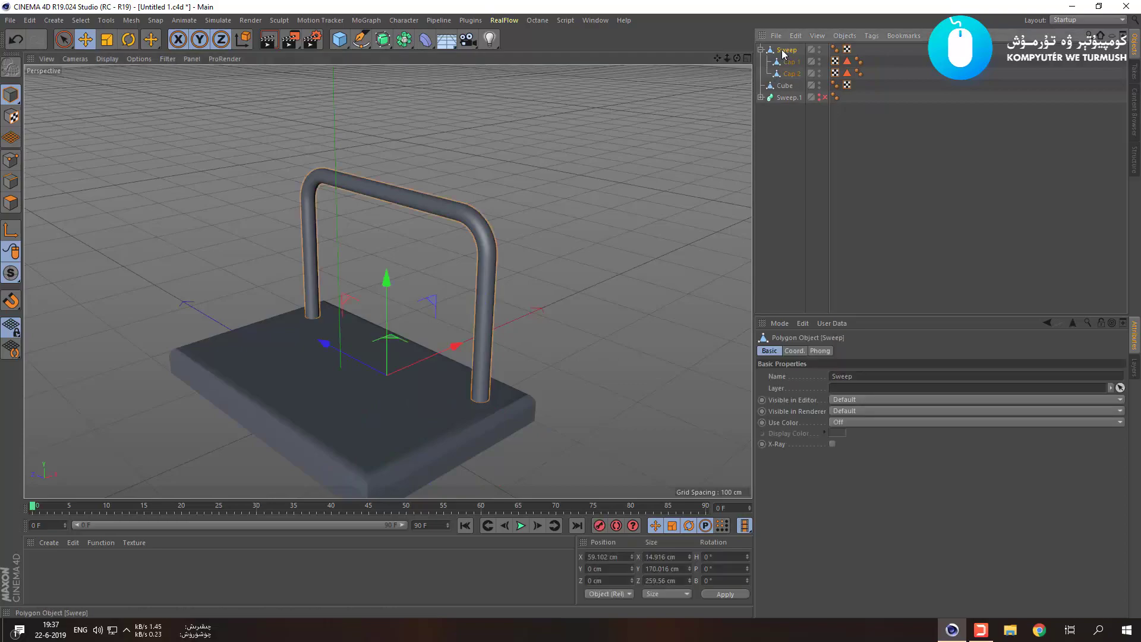
pyautogui.moveTo(453, 345); pyautogui.dragTo(563, 299)
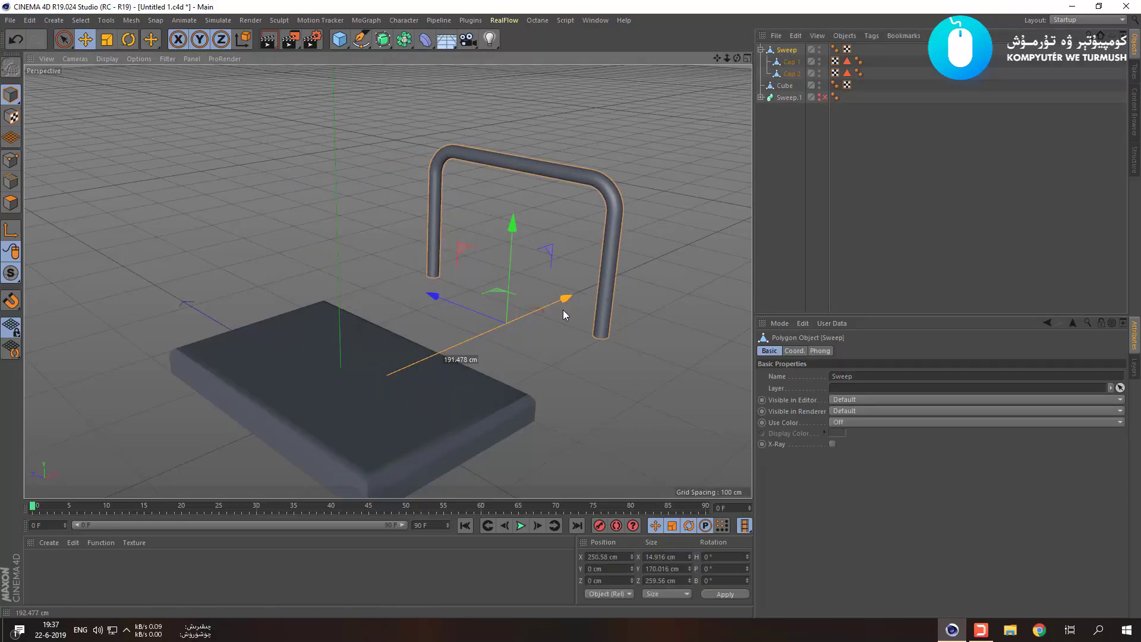
pyautogui.click(790, 63)
pyautogui.keyDown('ctrl'); pyautogui.click(793, 74); pyautogui.keyUp('ctrl')
pyautogui.press('Delete')
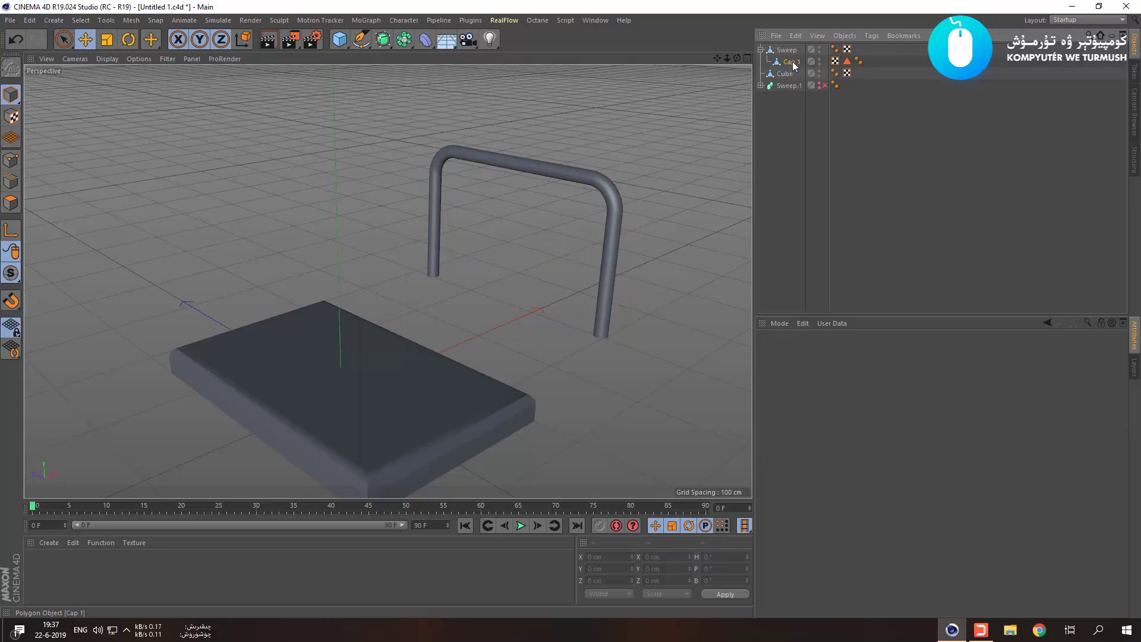
# In polygon editing, close the open lower end of one Sweep leg with Close Polygon Hole.
pyautogui.click(793, 52)
pyautogui.scroll(10, 628, 345)
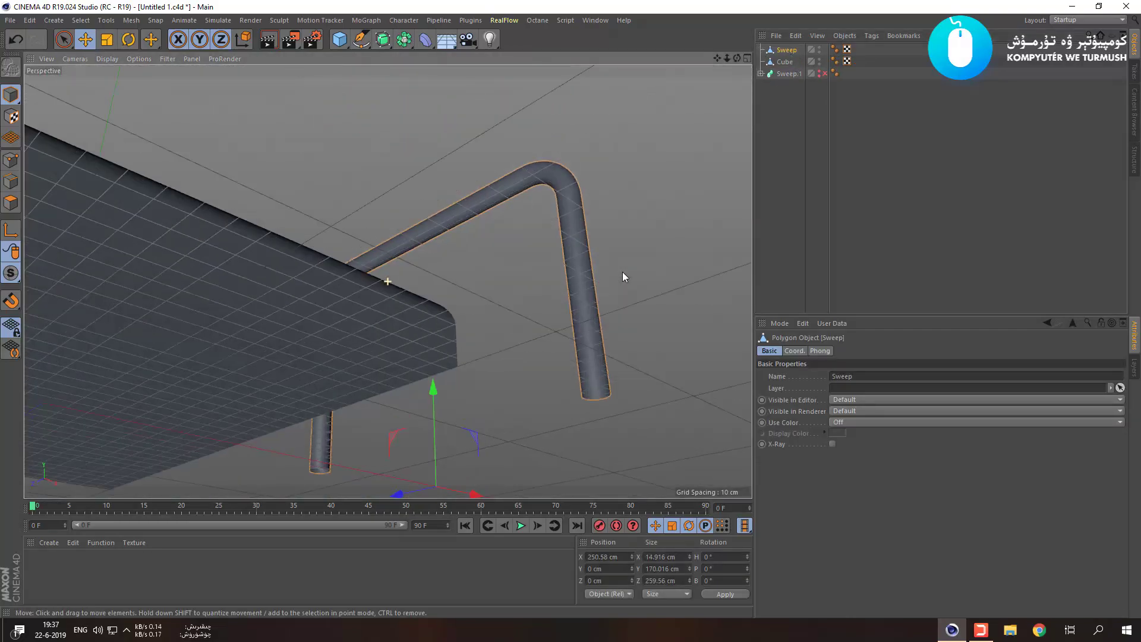
pyautogui.click(10, 203)
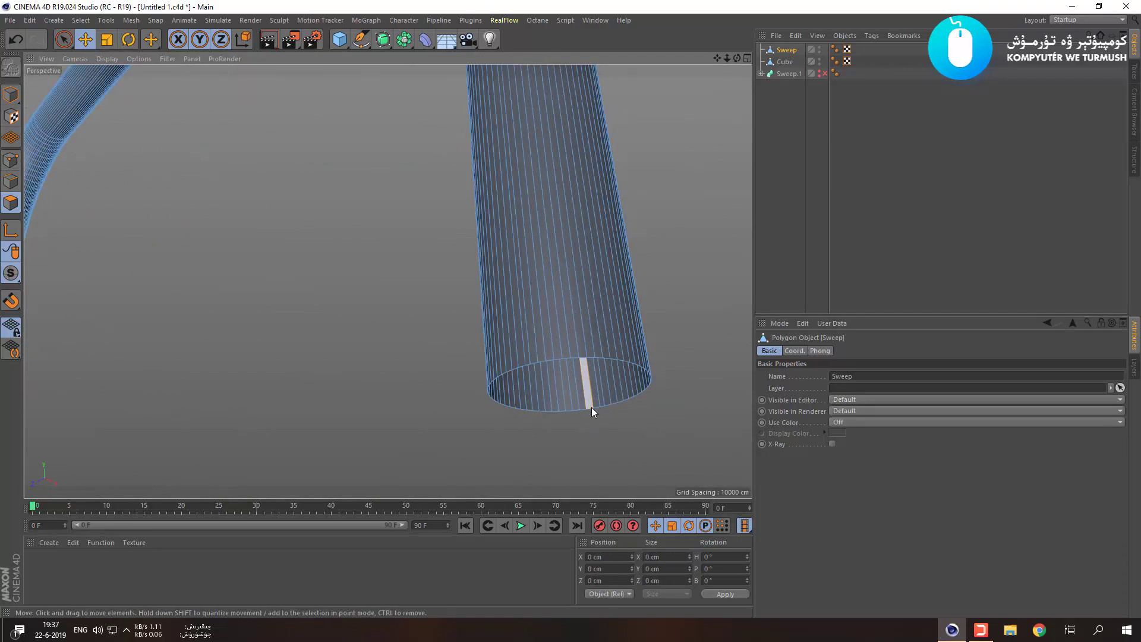
pyautogui.rightClick(591, 384)
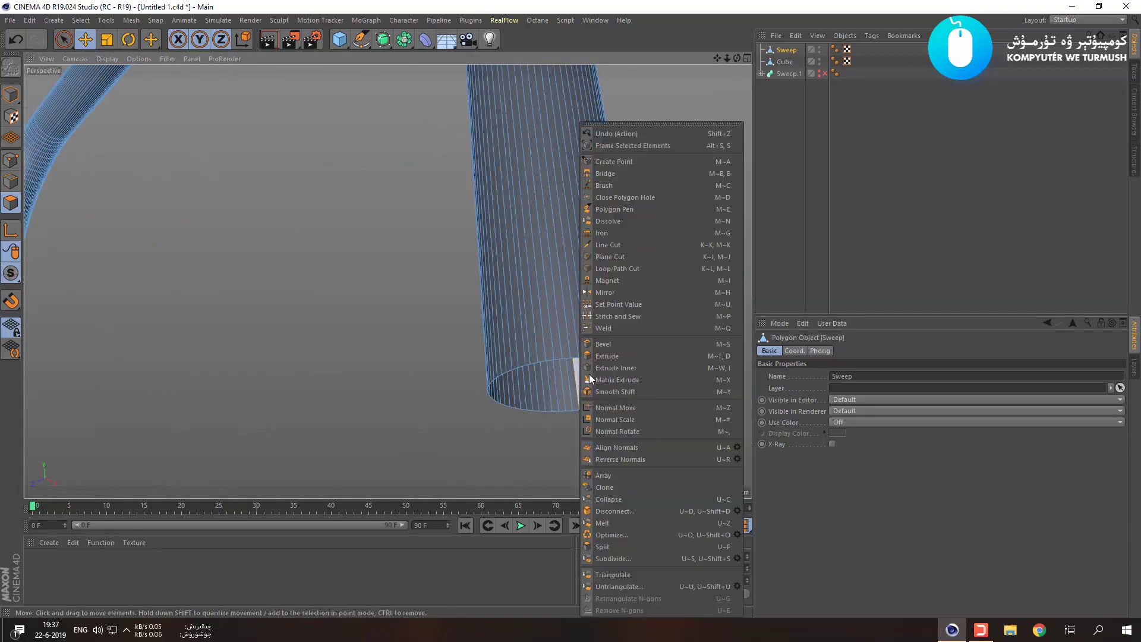
pyautogui.click(615, 196)
pyautogui.click(634, 364)
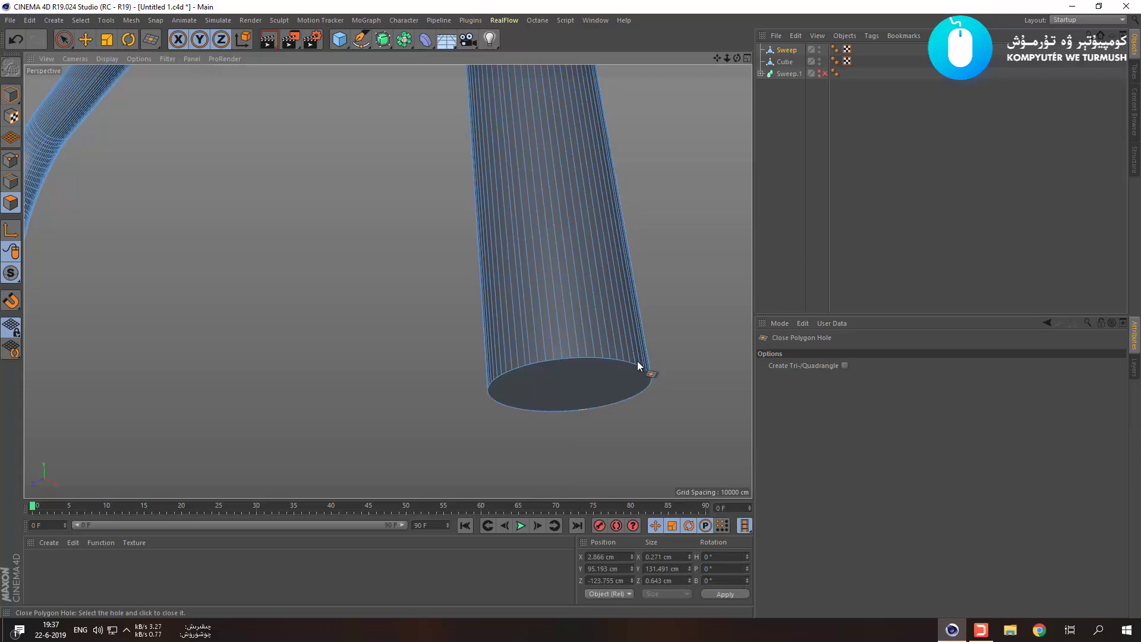
# Close the open lower end of the Sweep's other leg with Close Polygon Hole.
pyautogui.scroll(-3, 315, 367)
pyautogui.middleClick(173, 416)
pyautogui.middleClick(141, 259)
pyautogui.scroll(-4, 140, 260)
pyautogui.keyDown('alt'); pyautogui.moveTo(137, 276); pyautogui.dragTo(153, 478, button='middle'); pyautogui.keyUp('alt')
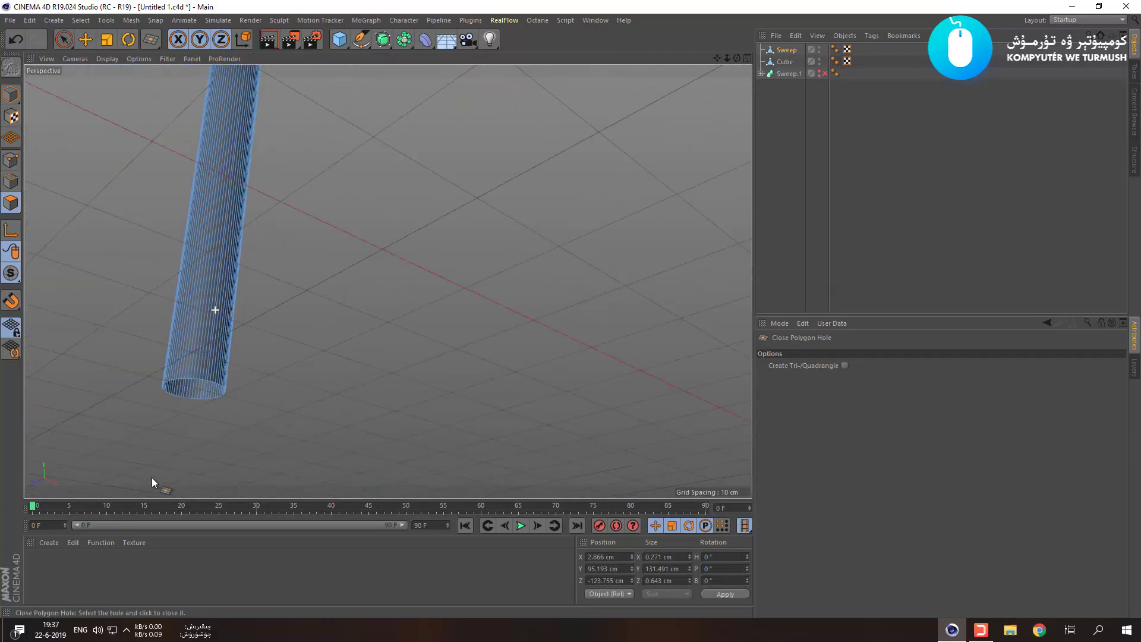
pyautogui.scroll(5, 172, 423)
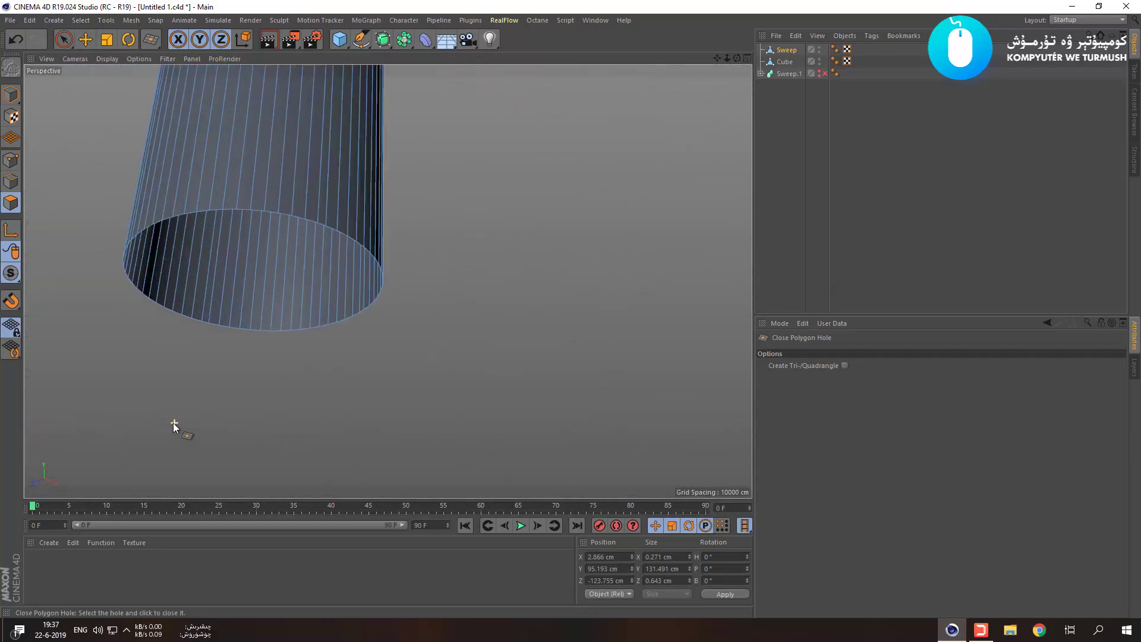
pyautogui.click(268, 215)
pyautogui.scroll(-8, 264, 242)
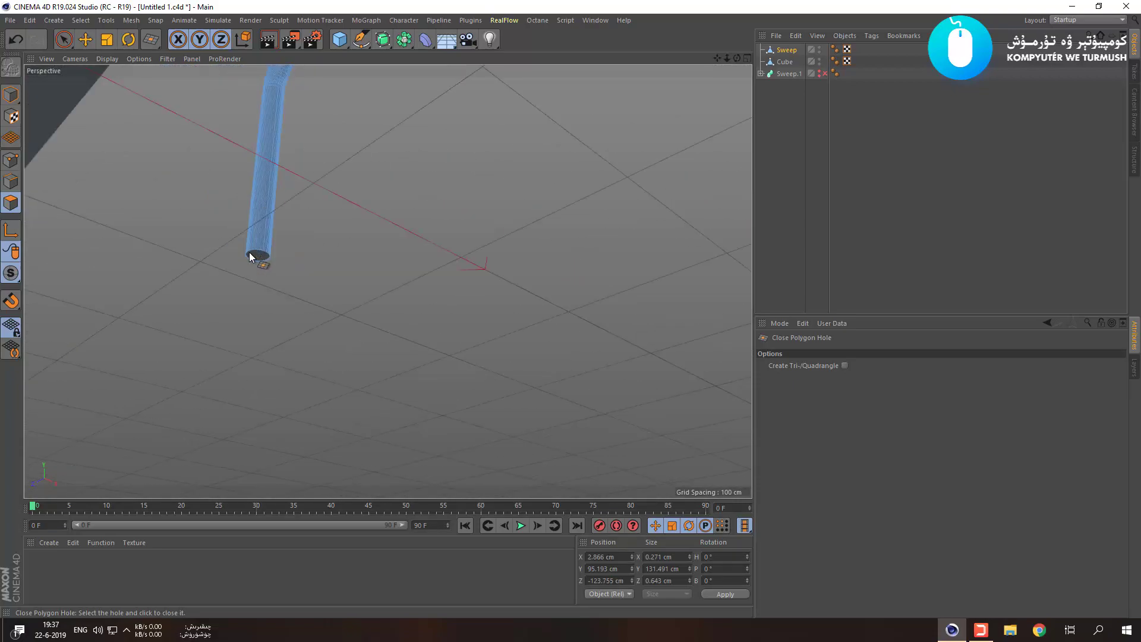
# In Model mode, move the Sweep along X back onto the slab, to about X 27.3 cm.
pyautogui.scroll(-5, 246, 252)
pyautogui.keyDown('alt'); pyautogui.moveTo(244, 251); pyautogui.dragTo(210, 367); pyautogui.keyUp('alt')
pyautogui.press('space')
pyautogui.scroll(-5, 251, 305)
pyautogui.click(371, 289)
pyautogui.click(292, 259)
pyautogui.click(784, 62)
pyautogui.click(785, 52)
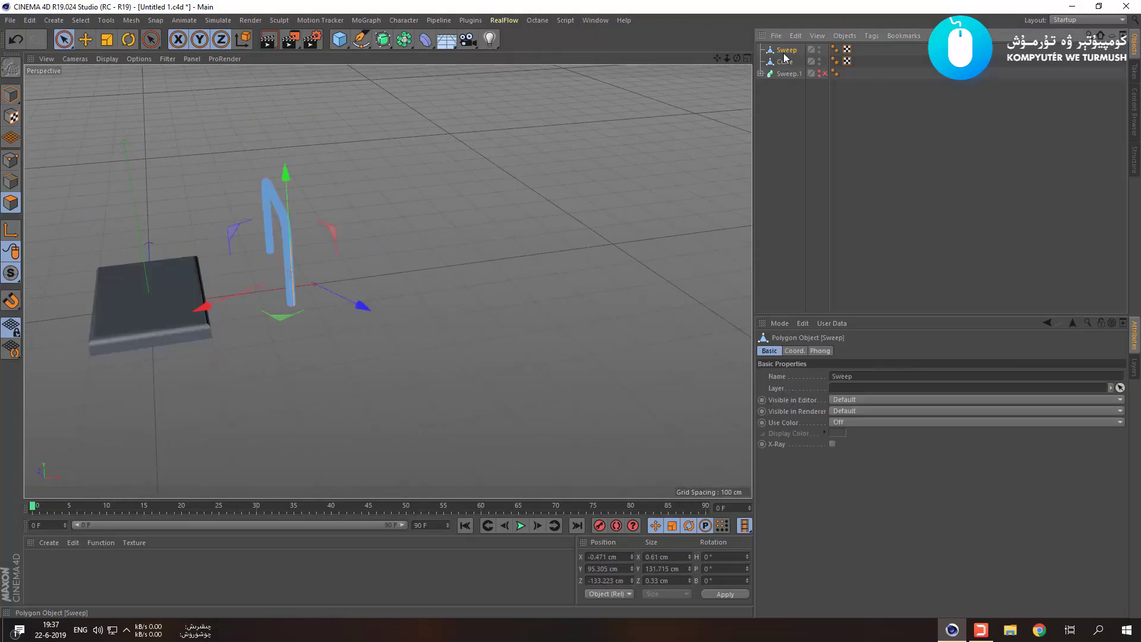
pyautogui.click(372, 277)
pyautogui.scroll(3, 227, 239)
pyautogui.keyDown('alt'); pyautogui.moveTo(227, 239); pyautogui.dragTo(323, 237); pyautogui.keyUp('alt')
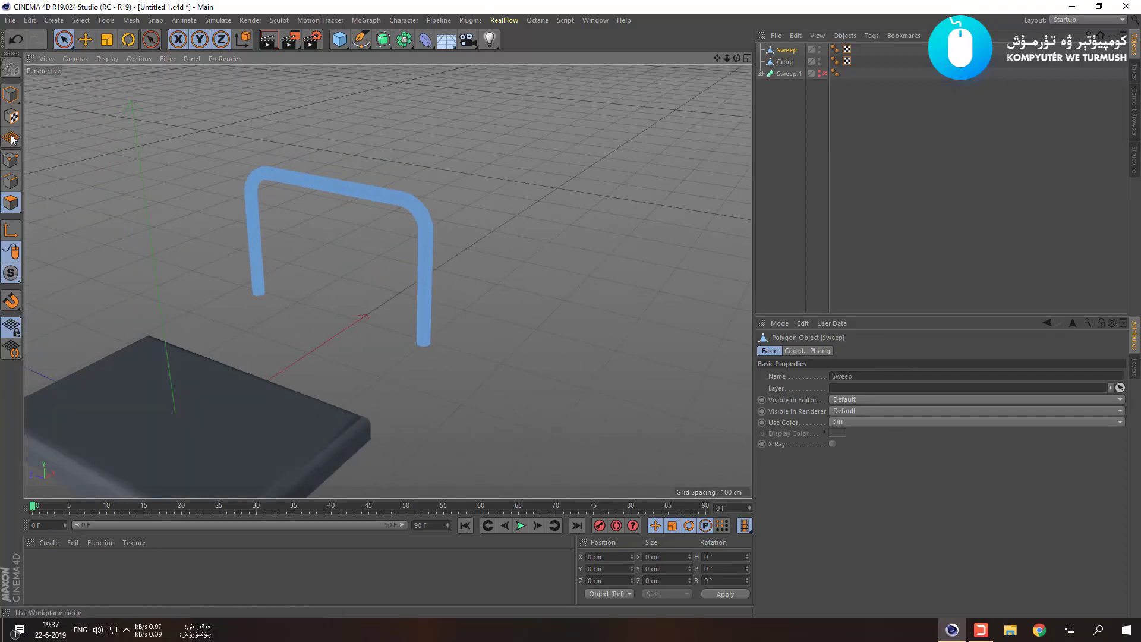
pyautogui.click(10, 94)
pyautogui.moveTo(369, 321); pyautogui.dragTo(428, 303)
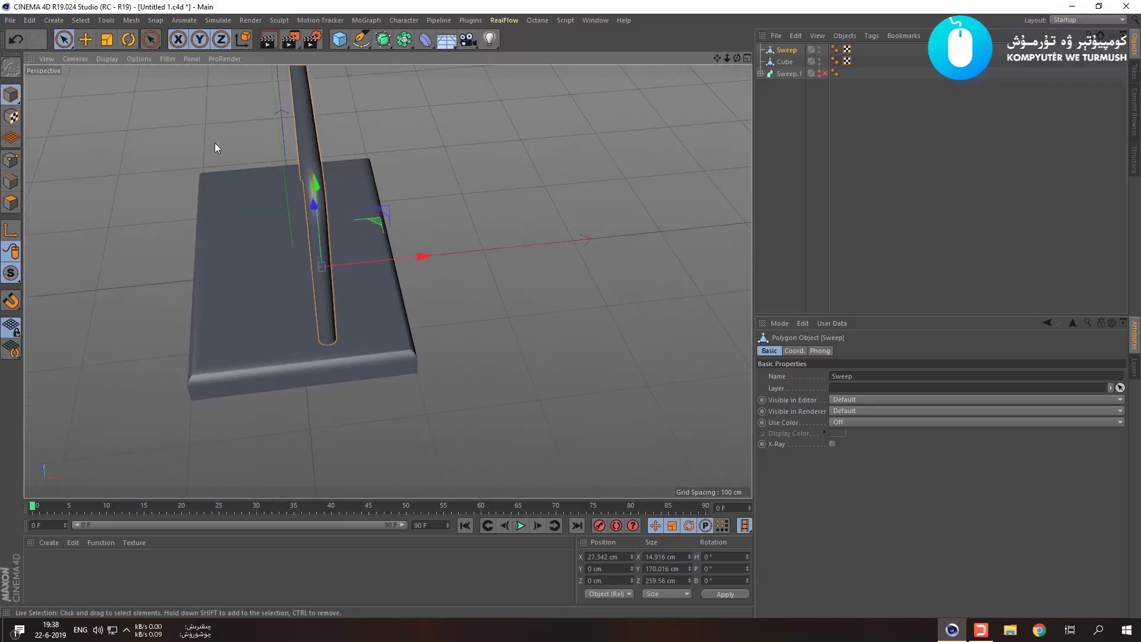
# Move the Sweep further along X on the slab, to about X 57.7 cm, and deselect it.
pyautogui.click(46, 58)
pyautogui.click(83, 145)
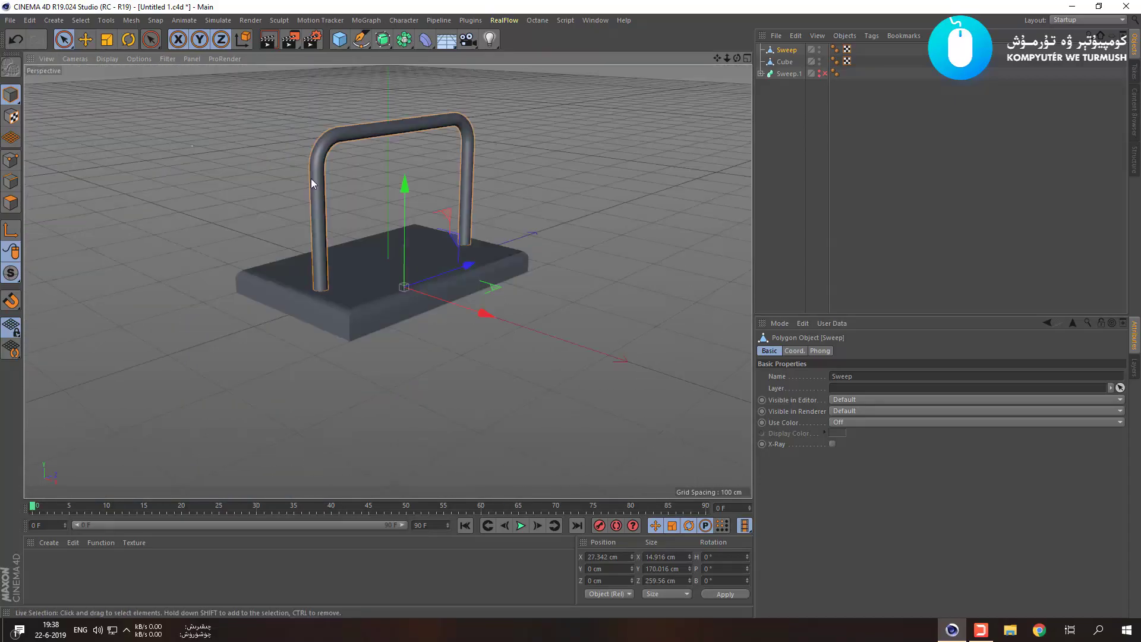
pyautogui.scroll(3, 464, 238)
pyautogui.keyDown('alt'); pyautogui.moveTo(587, 322); pyautogui.dragTo(609, 307); pyautogui.keyUp('alt')
pyautogui.click(559, 325)
pyautogui.scroll(3, 506, 254)
pyautogui.keyDown('alt'); pyautogui.moveTo(506, 254); pyautogui.dragTo(568, 246); pyautogui.keyUp('alt')
pyautogui.scroll(3, 554, 147)
pyautogui.keyDown('alt'); pyautogui.moveTo(500, 141); pyautogui.dragTo(403, 190); pyautogui.keyUp('alt')
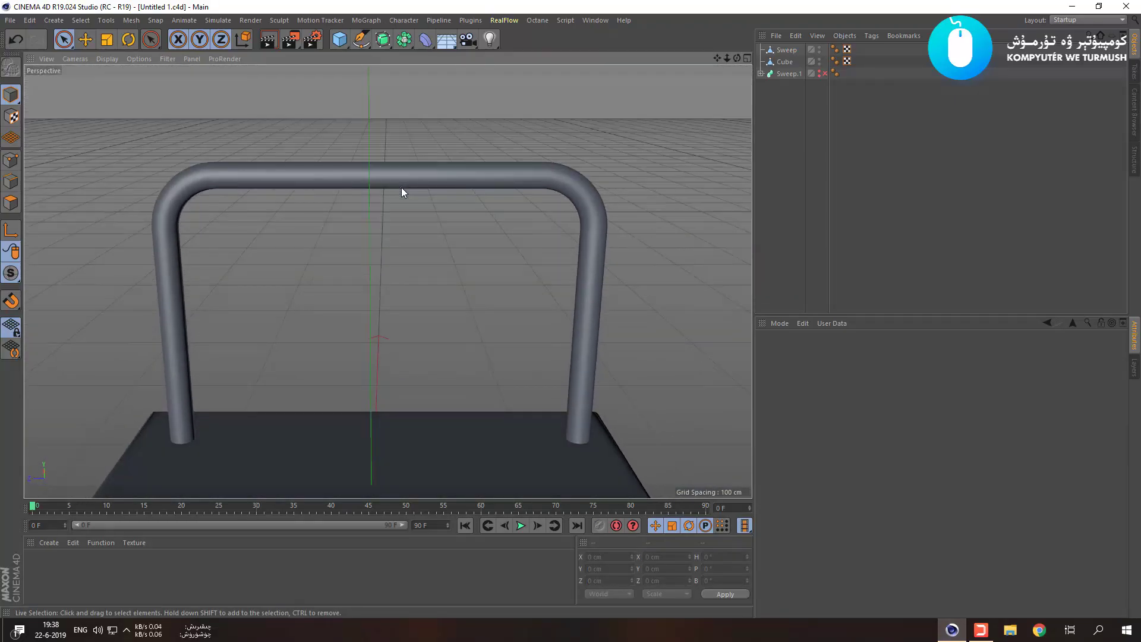
# Select the Sweep, display the shading with mesh lines and switch to edge editing.
pyautogui.scroll(3, 514, 170)
pyautogui.scroll(1, 514, 170)
pyautogui.click(514, 170)
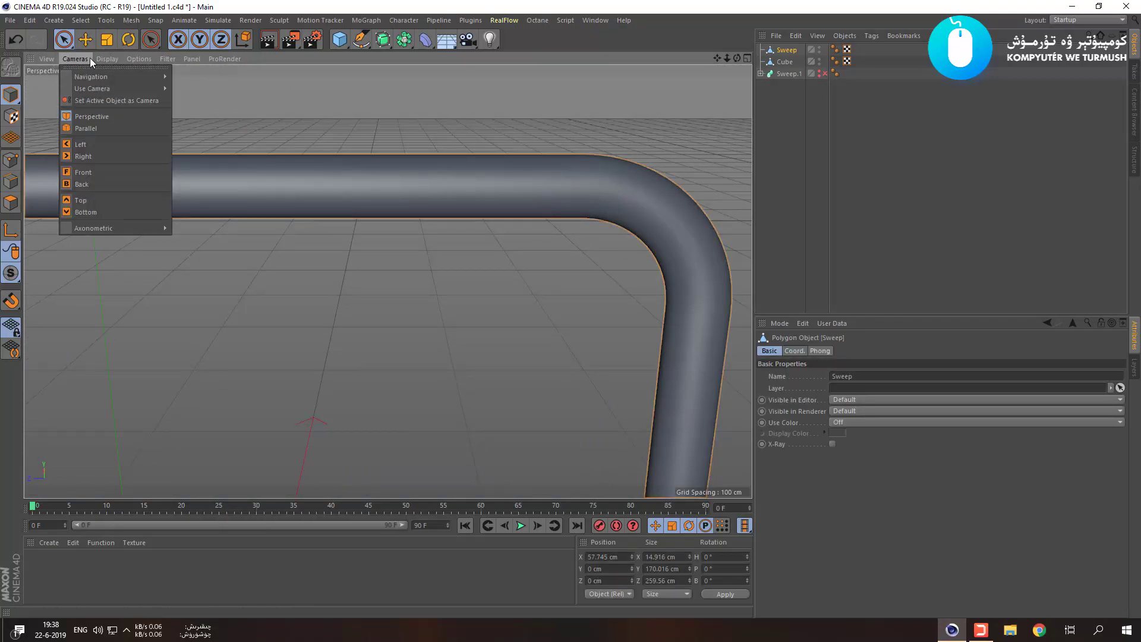
pyautogui.moveTo(102, 56)
pyautogui.click(113, 87)
pyautogui.keyDown('alt'); pyautogui.moveTo(533, 178); pyautogui.dragTo(470, 178); pyautogui.keyUp('alt')
pyautogui.rightClick(316, 177)
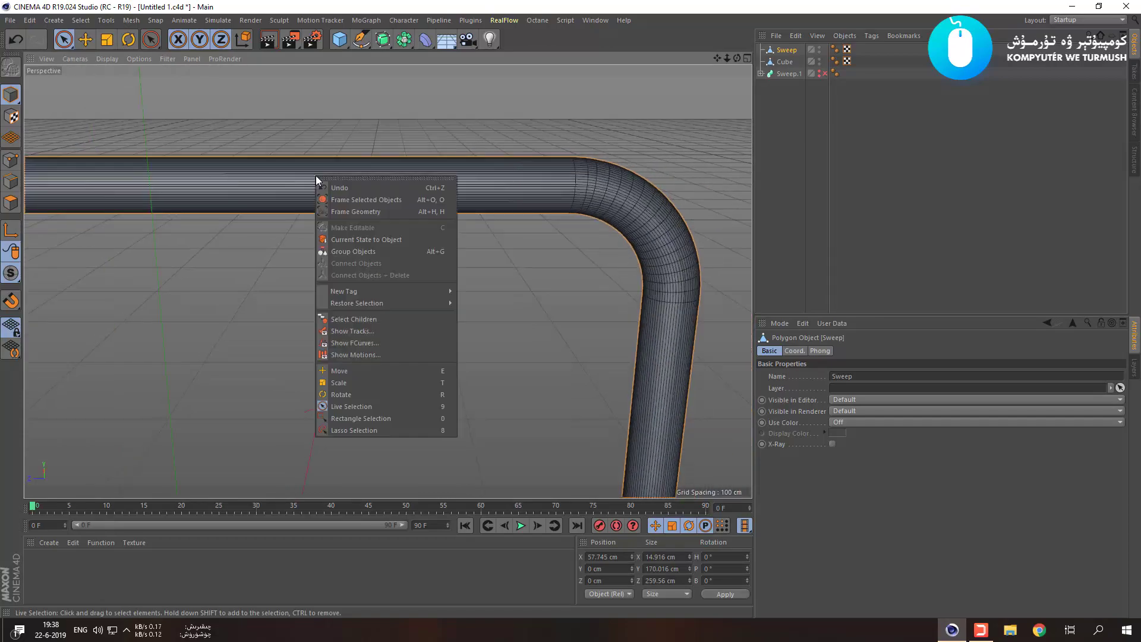
pyautogui.click(9, 182)
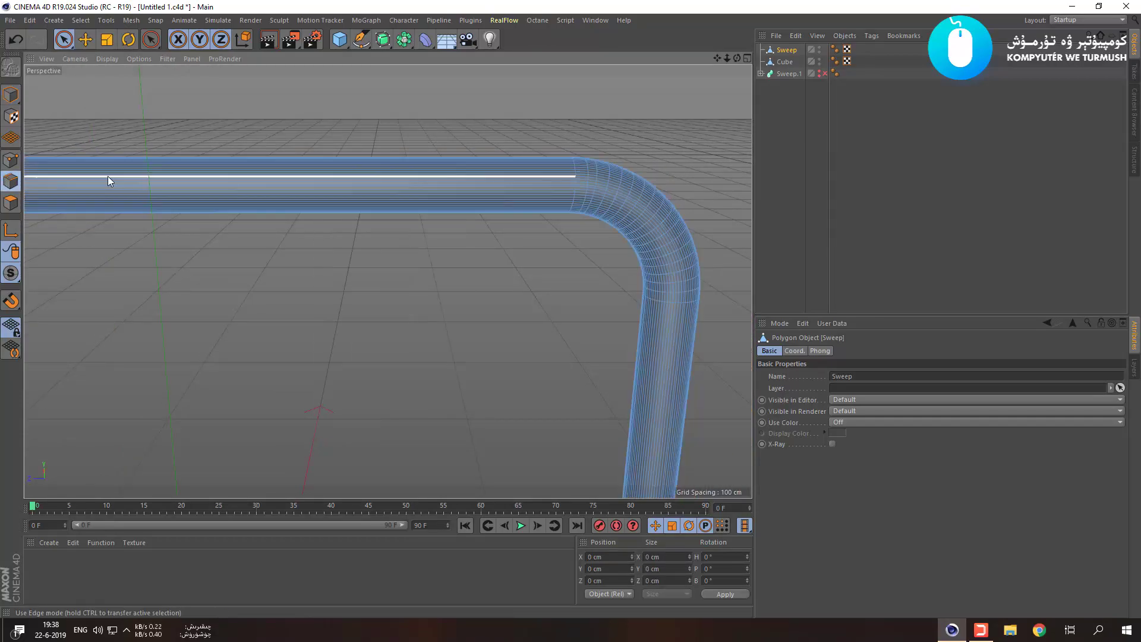
pyautogui.rightClick(358, 176)
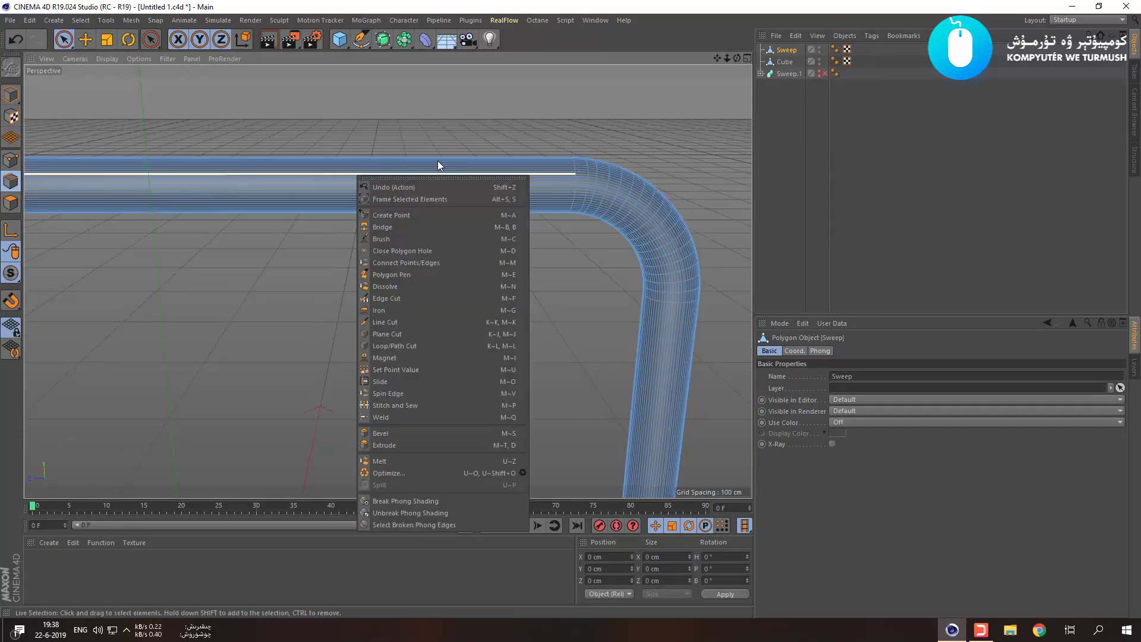
pyautogui.click(425, 298)
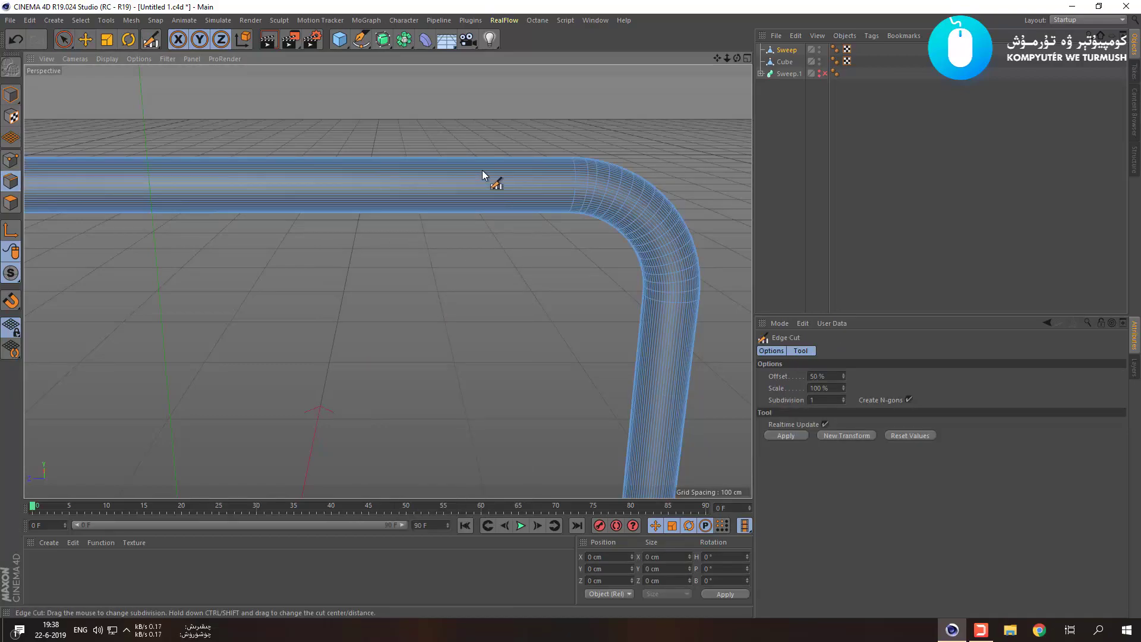
pyautogui.hotkey('ctrl', 'a')
pyautogui.hotkey('ctrl', 'shift', 'a')
# With Loop/Path Cut, place a loop cut around the Sweep's horizontal bar at about 13.6% offset.
pyautogui.rightClick(476, 195)
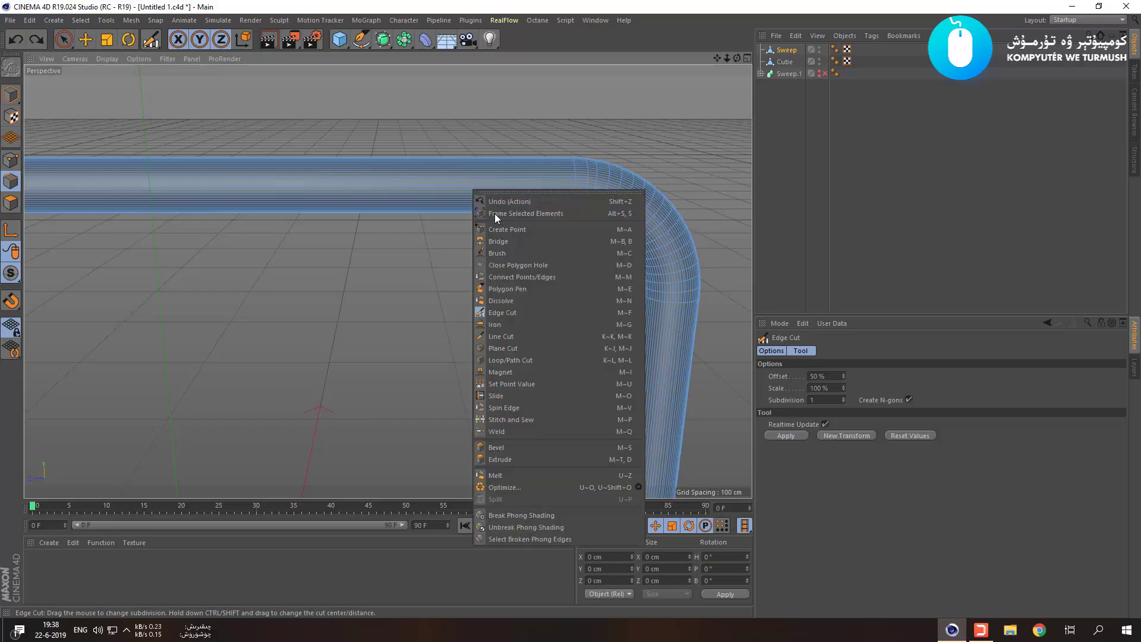
pyautogui.click(505, 360)
pyautogui.scroll(3, 494, 174)
pyautogui.moveTo(476, 230)
pyautogui.keyDown('alt'); pyautogui.mouseDown()
pyautogui.moveTo(473, 269)
pyautogui.moveTo(490, 233)
pyautogui.mouseUp(); pyautogui.keyUp('alt')
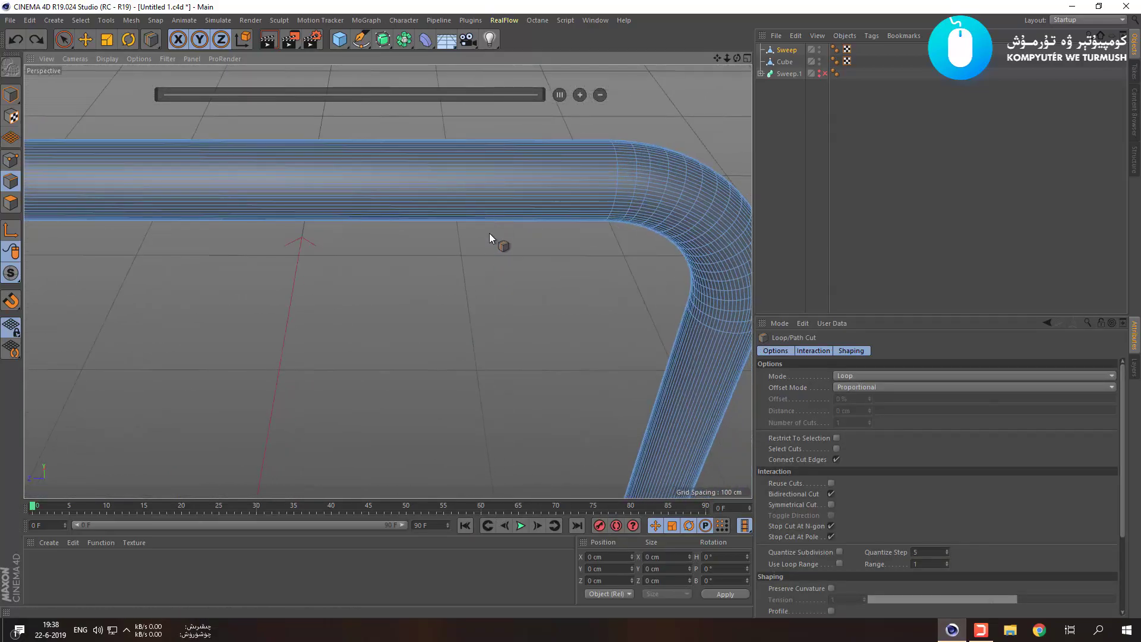
pyautogui.click(618, 190)
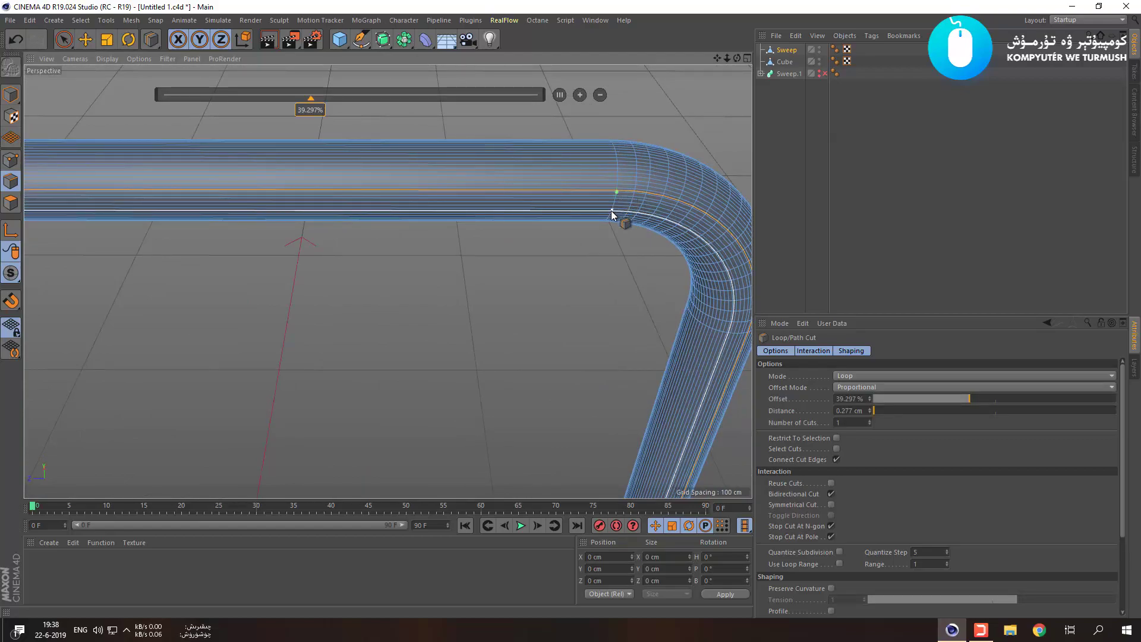
pyautogui.hotkey('ctrl', 'z')
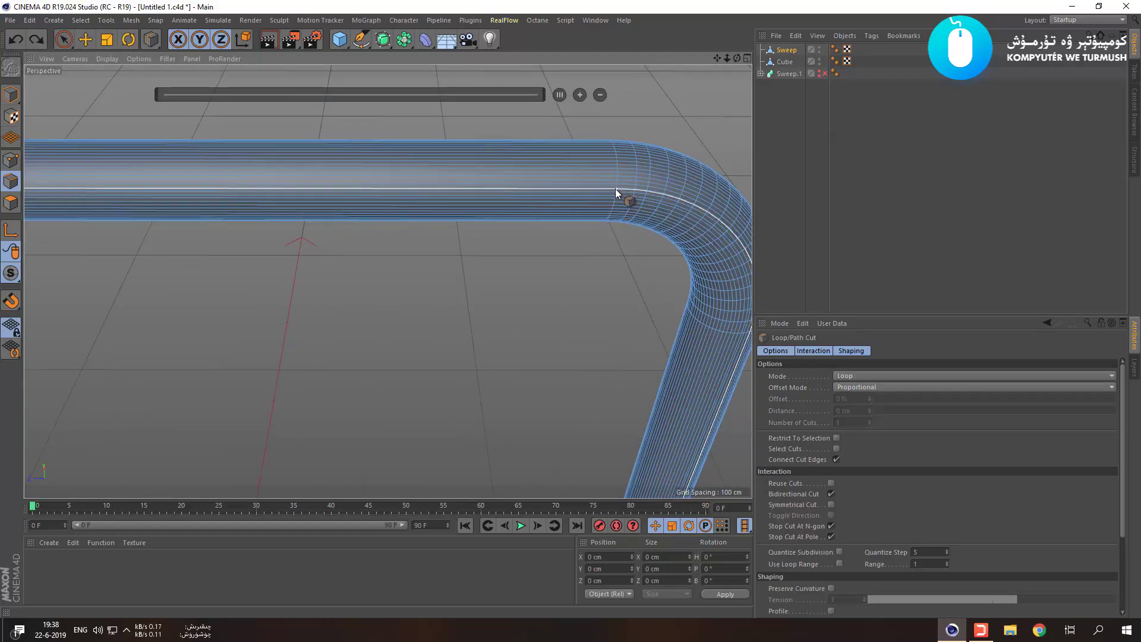
pyautogui.scroll(6, 626, 183)
pyautogui.keyDown('alt'); pyautogui.moveTo(616, 192); pyautogui.dragTo(601, 169); pyautogui.keyUp('alt')
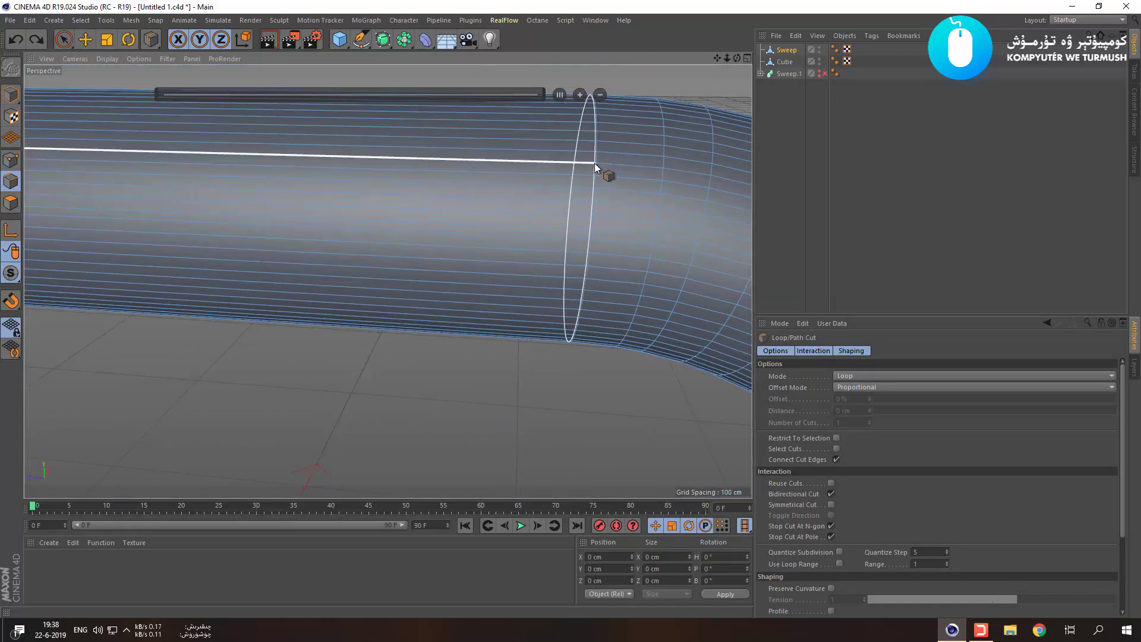
pyautogui.click(580, 164)
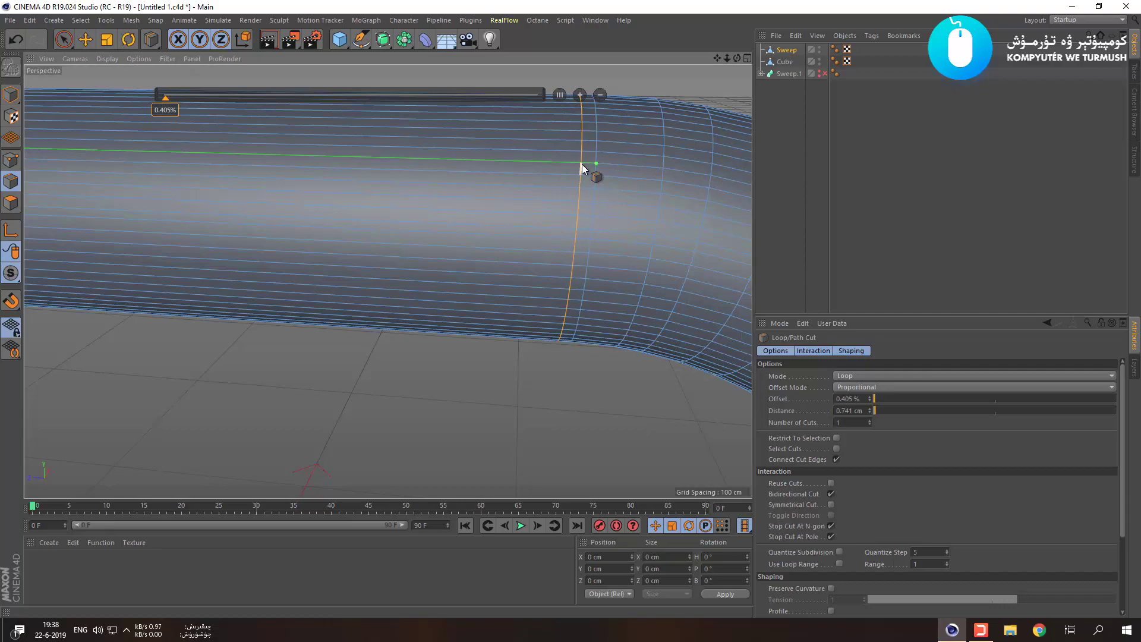
pyautogui.moveTo(167, 100); pyautogui.dragTo(215, 110)
# Set the loop cut to 11 evenly spaced cuts along the horizontal bar and keep edge editing active.
pyautogui.scroll(-5, 395, 244)
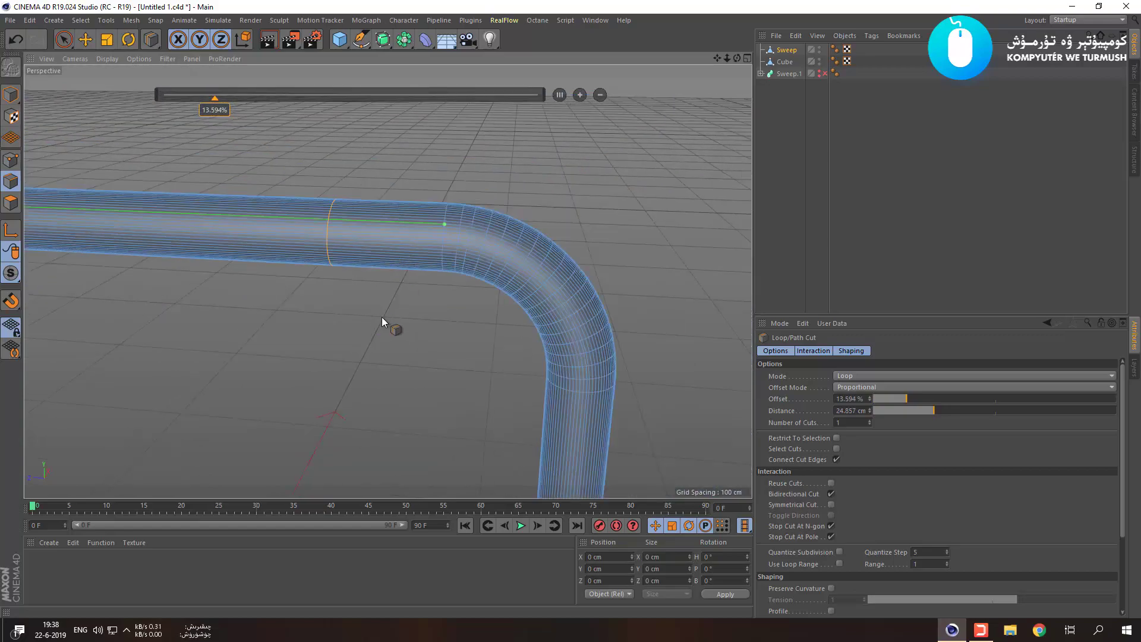
pyautogui.keyDown('alt'); pyautogui.moveTo(373, 295); pyautogui.dragTo(614, 295); pyautogui.keyUp('alt')
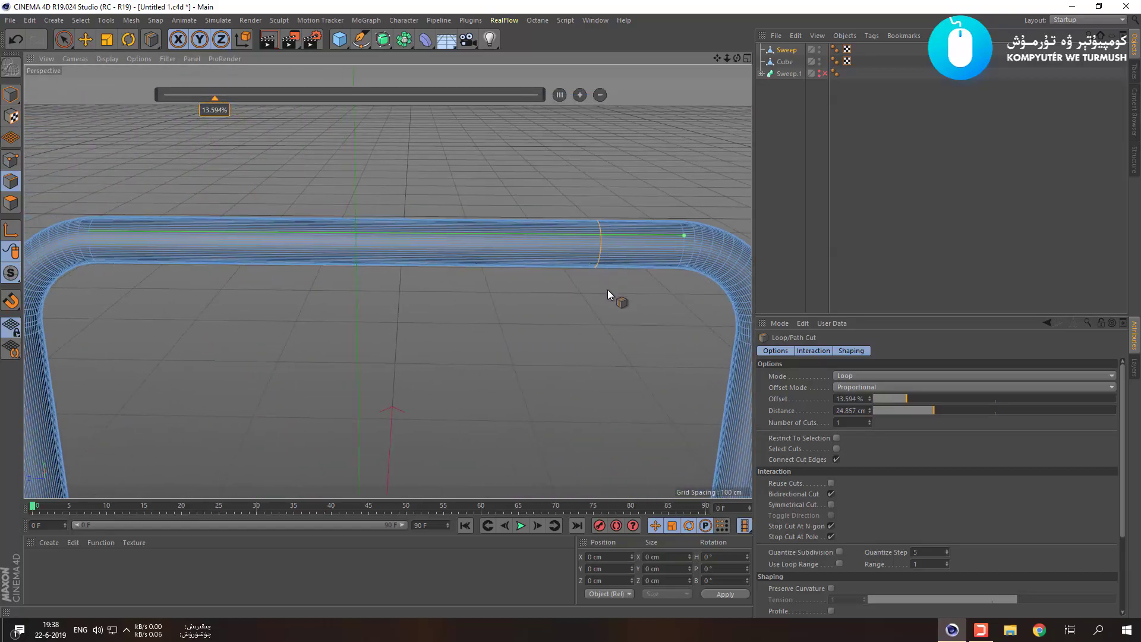
pyautogui.moveTo(870, 422); pyautogui.dragTo(870, 410)
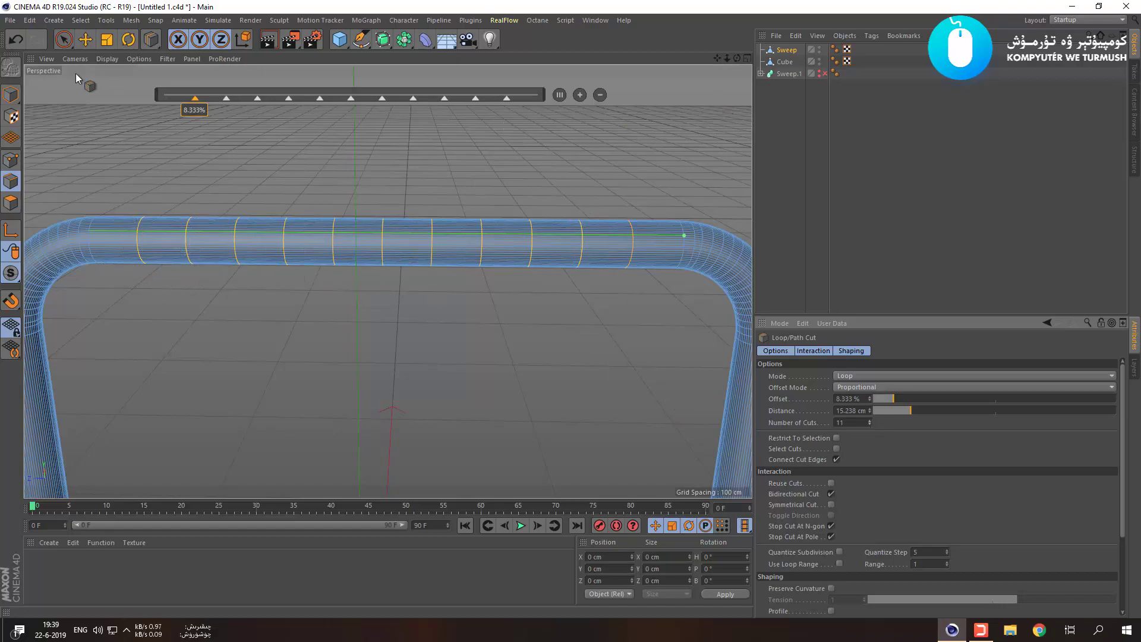
pyautogui.click(13, 94)
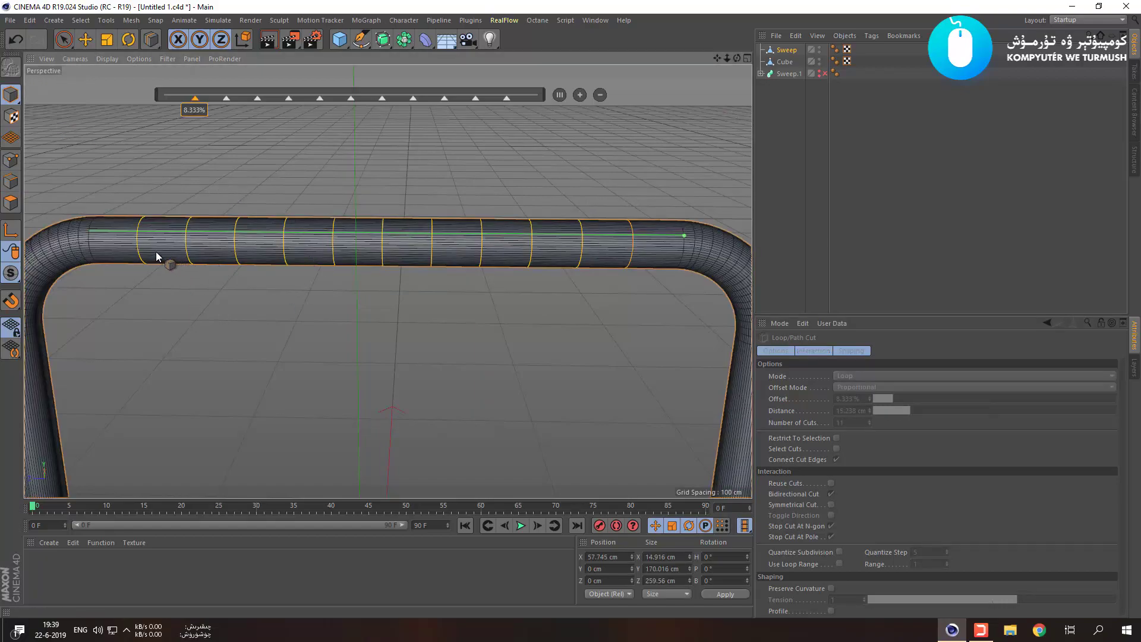
pyautogui.click(17, 181)
pyautogui.rightClick(128, 227)
pyautogui.press('Escape')
# Use Loop Selection to select the new edge loop nearest the horizontal bar's left corner.
pyautogui.click(81, 21)
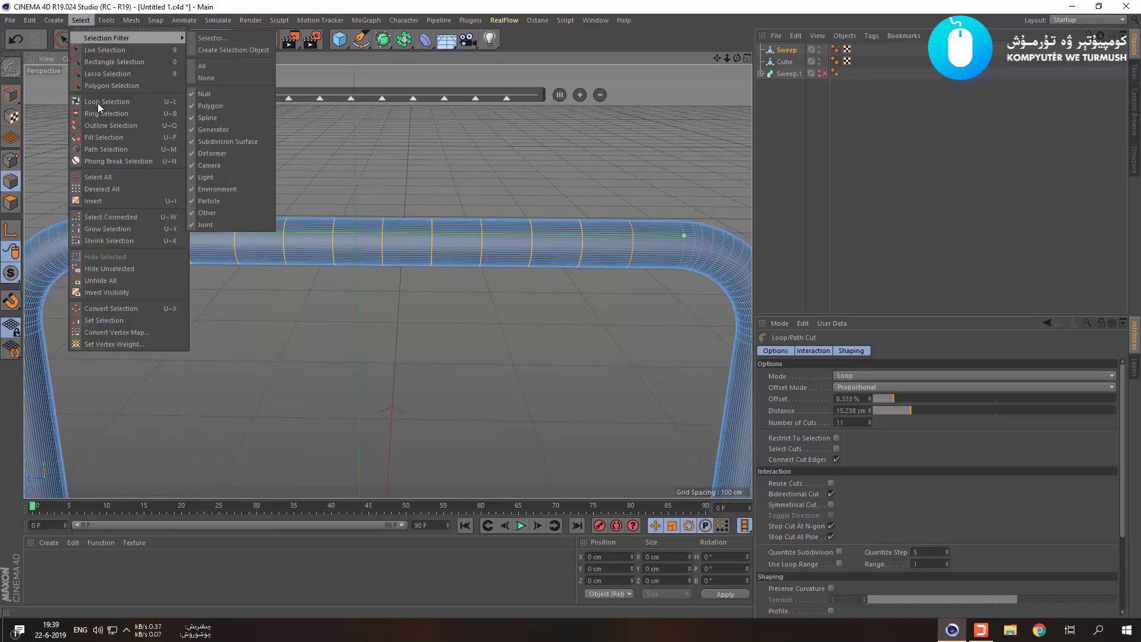
pyautogui.click(98, 102)
pyautogui.scroll(5, 116, 240)
pyautogui.keyDown('alt'); pyautogui.moveTo(152, 282); pyautogui.dragTo(214, 304); pyautogui.keyUp('alt')
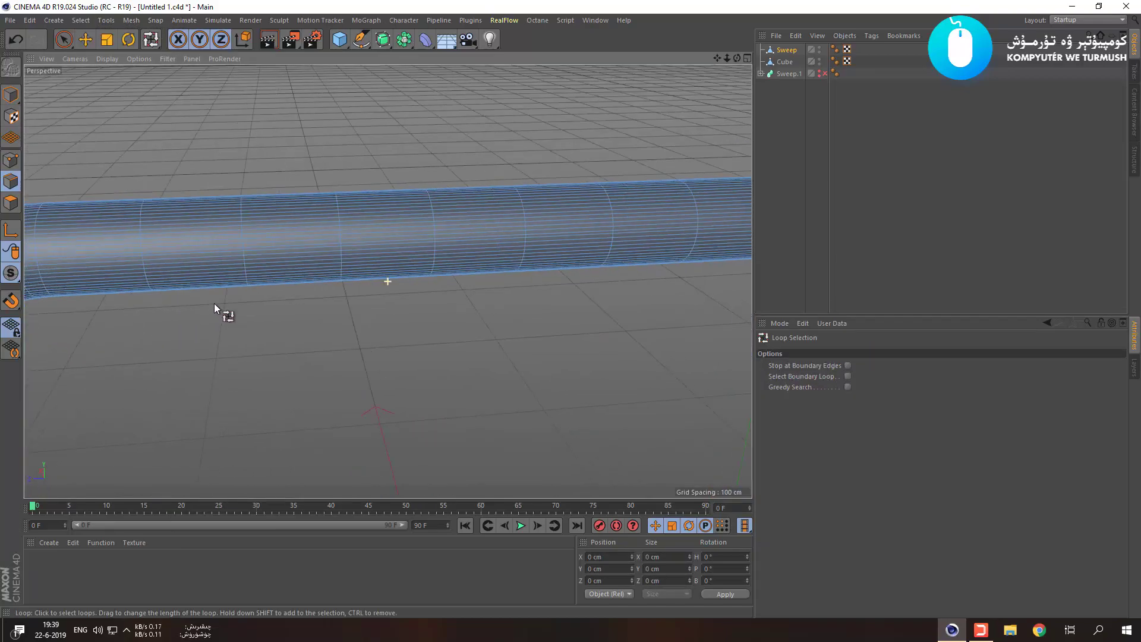
pyautogui.click(141, 242)
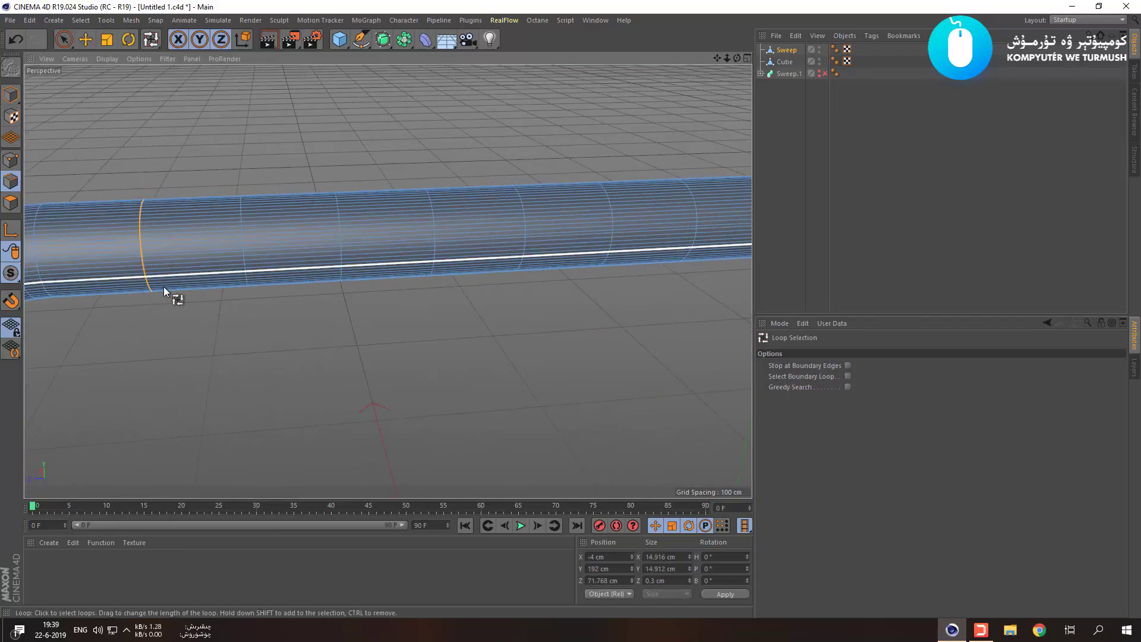
pyautogui.click(237, 319)
pyautogui.scroll(3, 62, 254)
pyautogui.keyDown('alt'); pyautogui.moveTo(56, 254); pyautogui.dragTo(216, 250, button='middle'); pyautogui.keyUp('alt')
pyautogui.keyDown('alt'); pyautogui.moveTo(216, 249); pyautogui.dragTo(301, 287); pyautogui.keyUp('alt')
pyautogui.click(270, 238)
# Bevel the selected edge loop in Chamfer mode with a 5 cm offset and 3 subdivisions.
pyautogui.rightClick(269, 238)
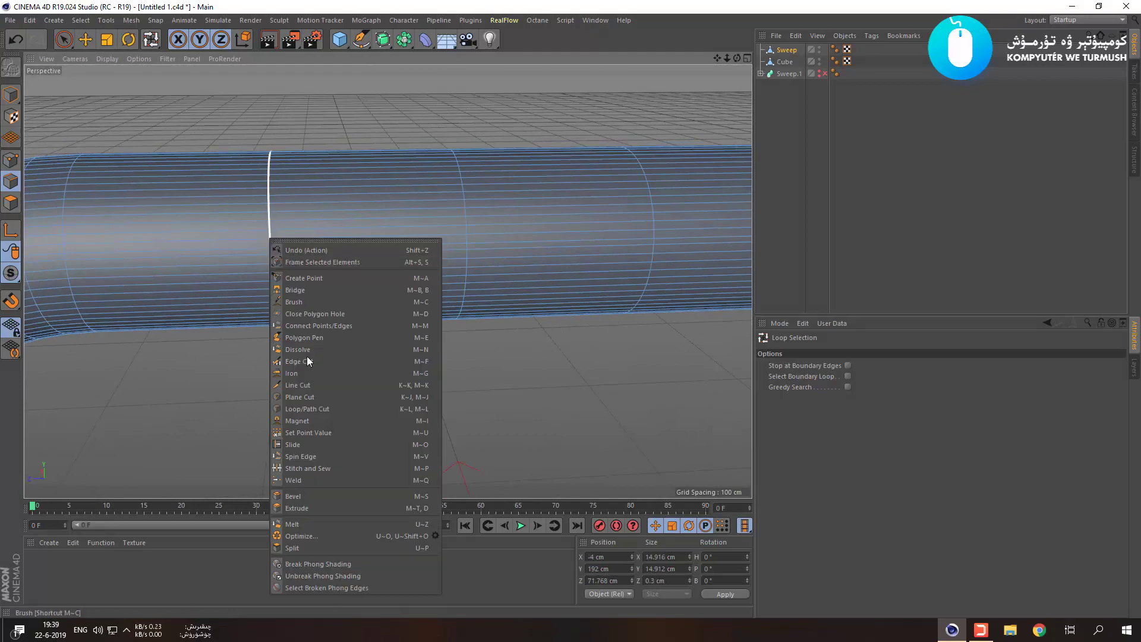
pyautogui.click(327, 496)
pyautogui.moveTo(327, 488); pyautogui.dragTo(354, 487)
pyautogui.click(867, 411)
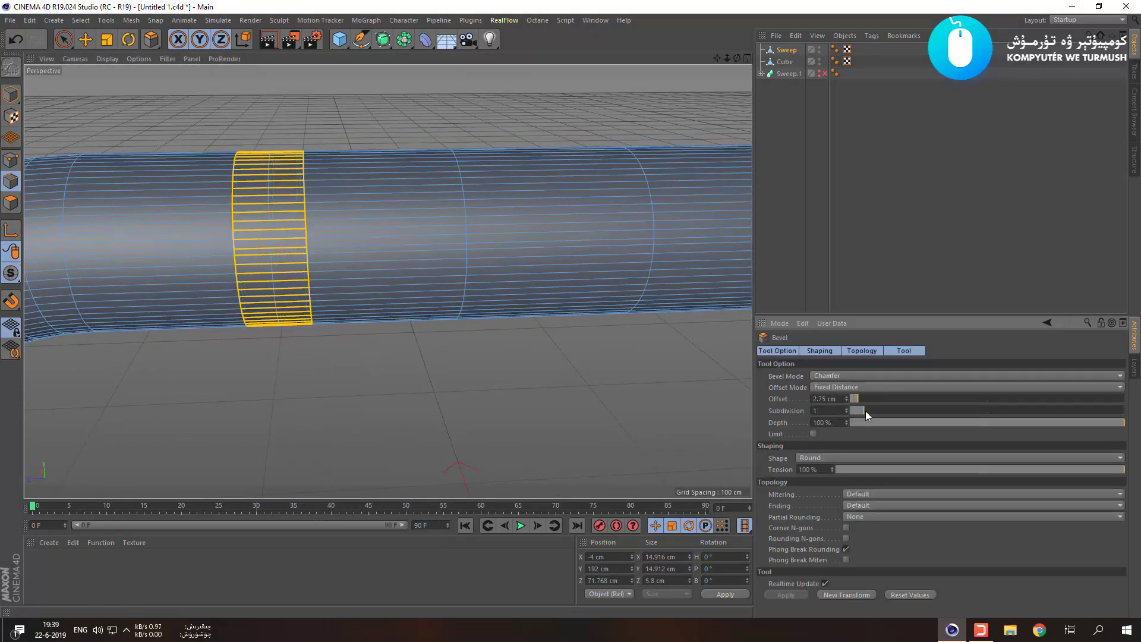
pyautogui.moveTo(868, 411); pyautogui.dragTo(896, 410)
pyautogui.moveTo(856, 398); pyautogui.dragTo(866, 400)
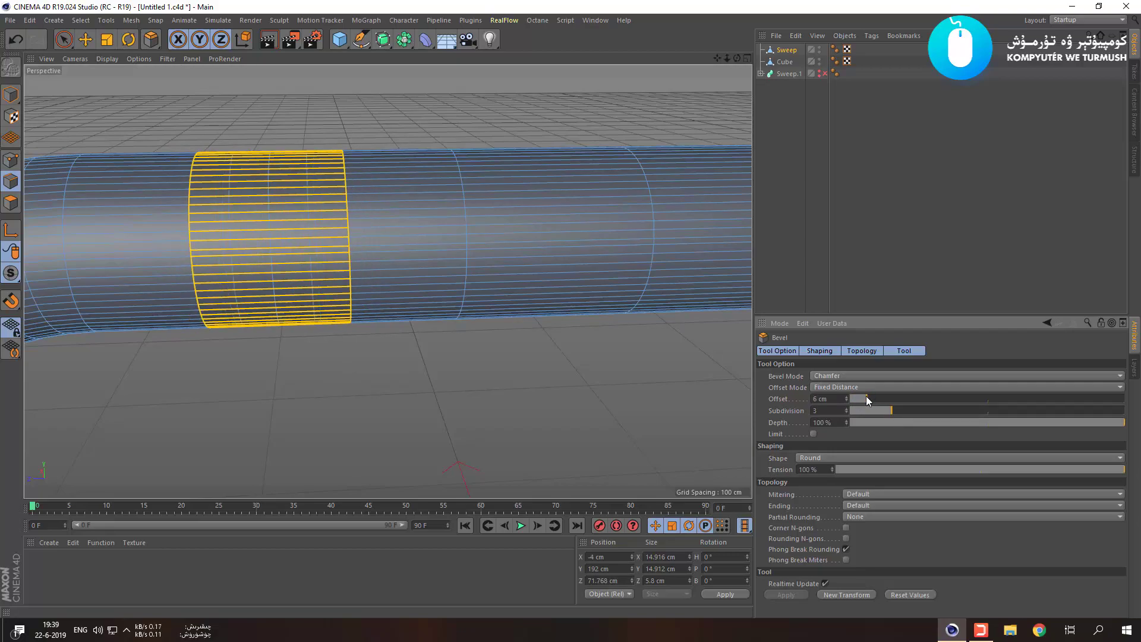
pyautogui.moveTo(837, 400); pyautogui.dragTo(722, 399)
pyautogui.write('5')
pyautogui.press('Return')
pyautogui.click(495, 402)
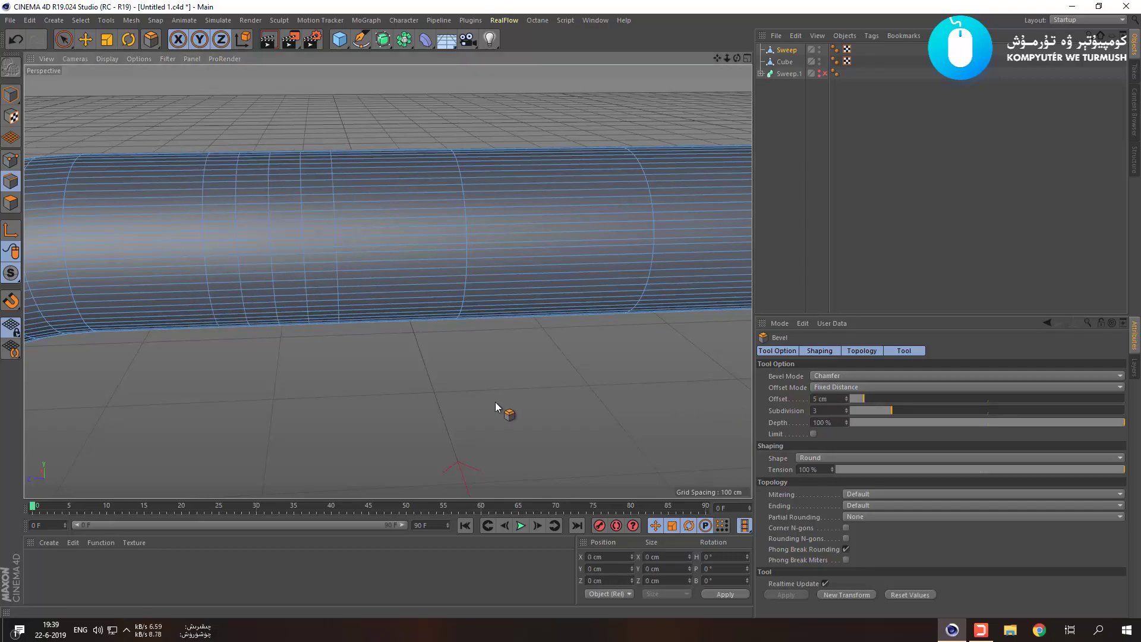
# Undo the bevel back to the single selected edge loop.
pyautogui.press('z')
pyautogui.press('z')
pyautogui.press('z')
pyautogui.press('z')
pyautogui.press('z')
pyautogui.press('z')
pyautogui.press('z')
pyautogui.press('z')
pyautogui.hotkey('ctrl', 'z')
pyautogui.hotkey('ctrl', 'z')
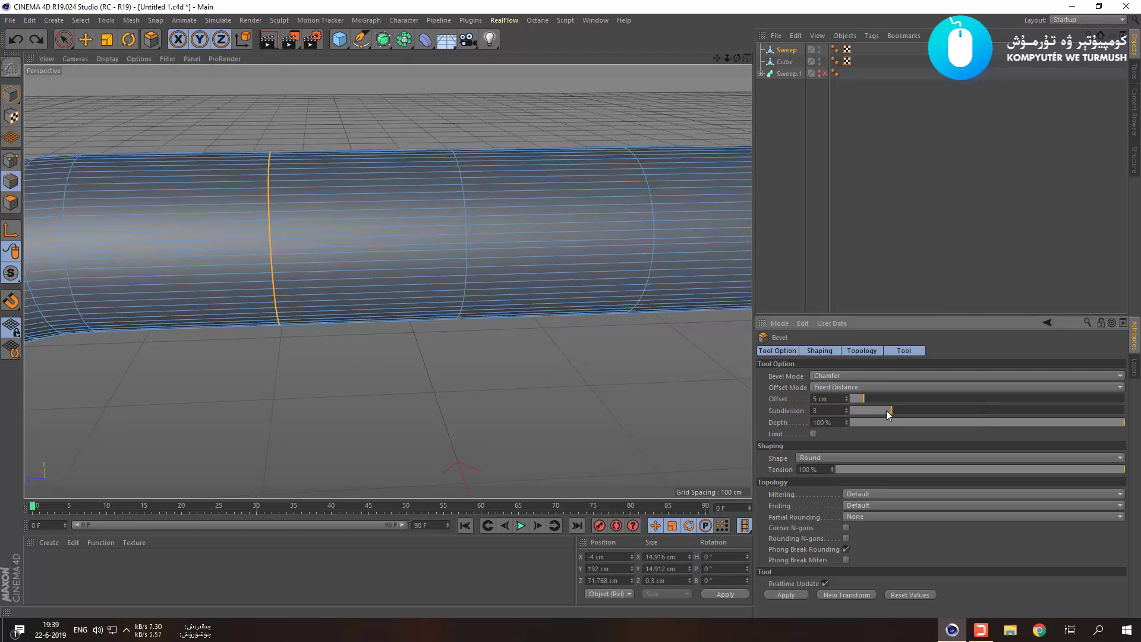
# Try beveling the selected edge loop with a 5 cm offset and 1 subdivision, and undo the bevel.
pyautogui.moveTo(862, 397)
pyautogui.mouseDown()
pyautogui.moveTo(879, 398)
pyautogui.moveTo(869, 399)
pyautogui.mouseUp()
pyautogui.moveTo(618, 410); pyautogui.dragTo(657, 410)
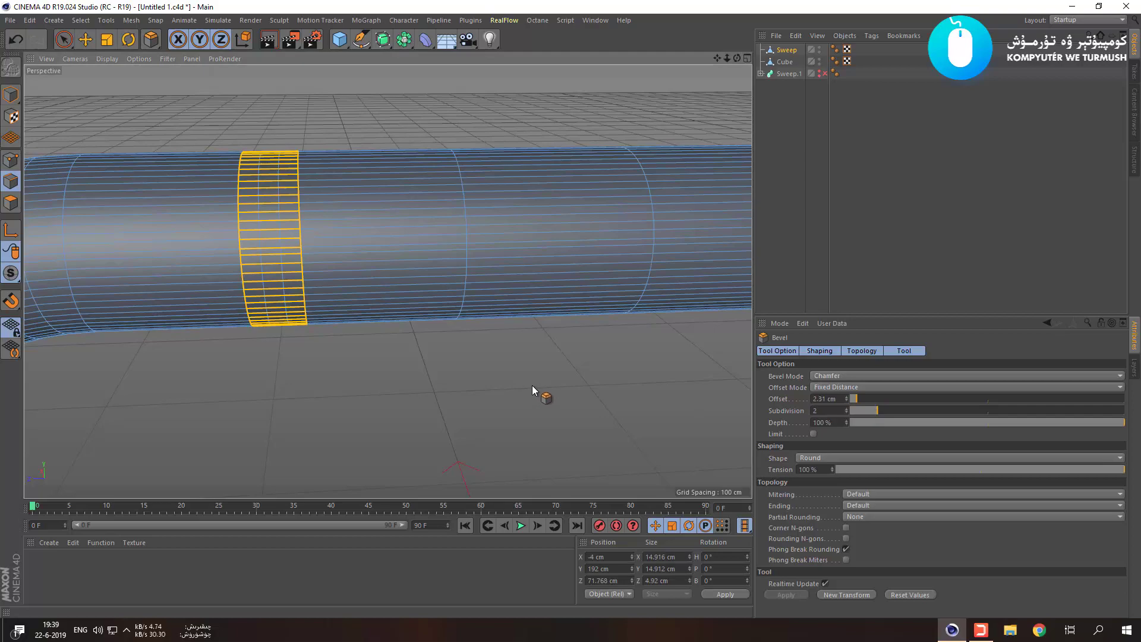
pyautogui.moveTo(868, 410); pyautogui.dragTo(858, 411)
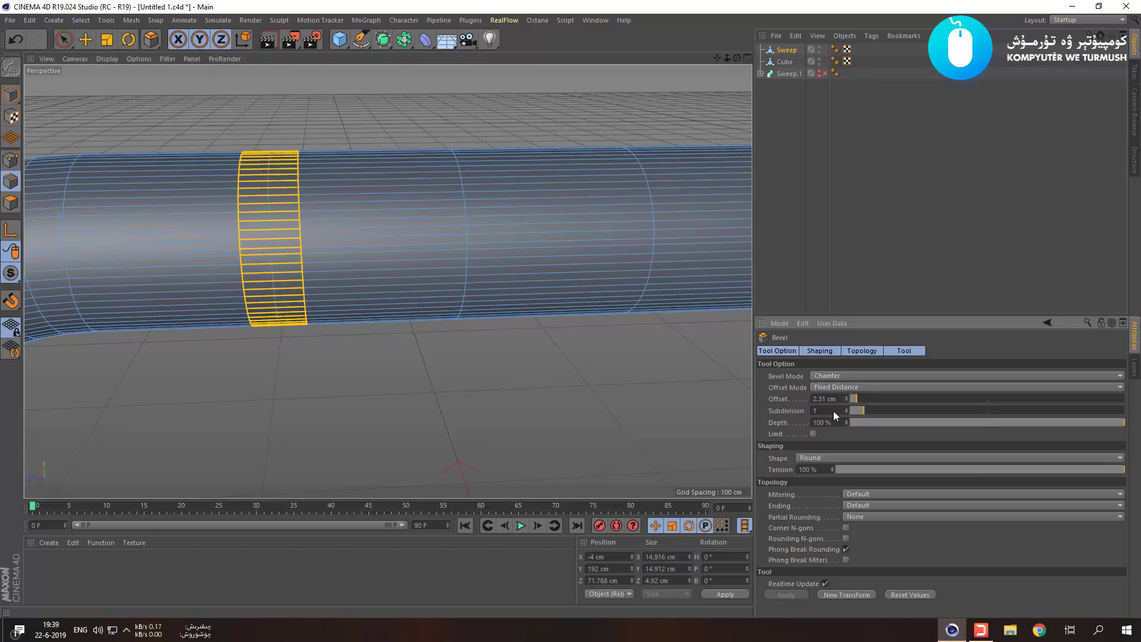
pyautogui.doubleClick(841, 397)
pyautogui.write('5')
pyautogui.press('Return')
pyautogui.hotkey('ctrl', 'z')
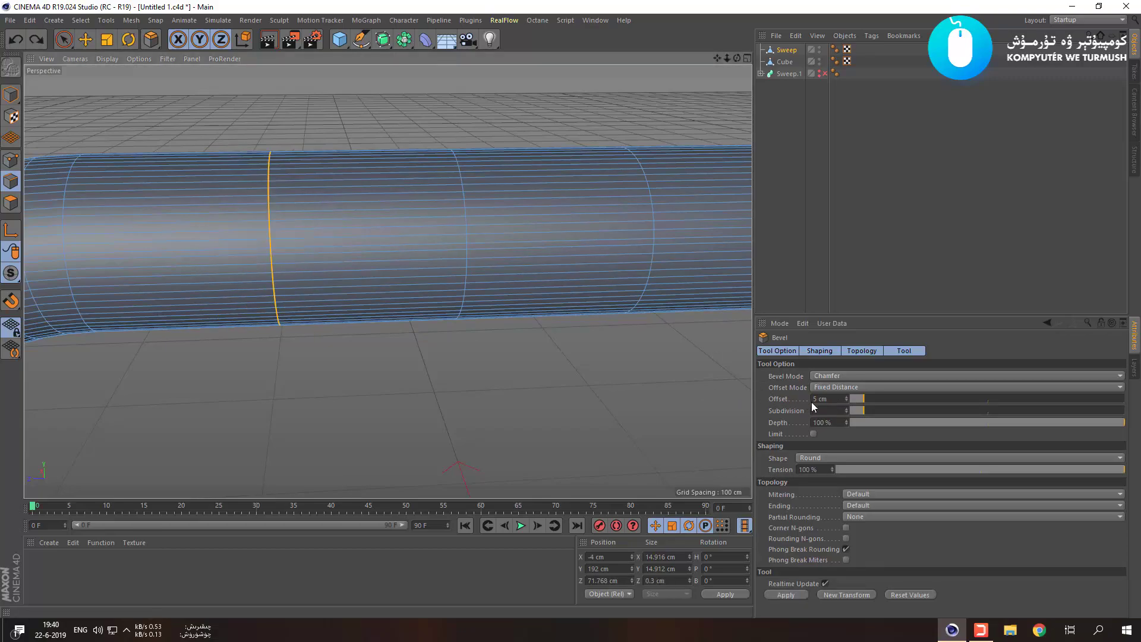
# Try beveling the selected edge loop on the bar with a 3 cm offset and 1 subdivision, and inspect it in Model mode.
pyautogui.moveTo(834, 399); pyautogui.dragTo(788, 399)
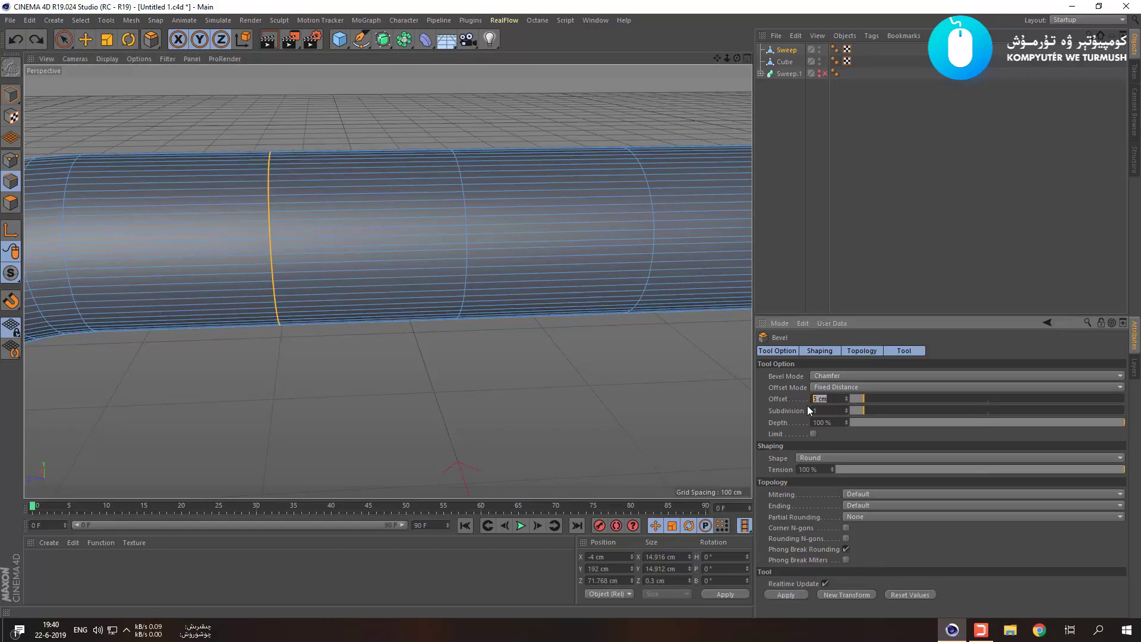
pyautogui.press('Return')
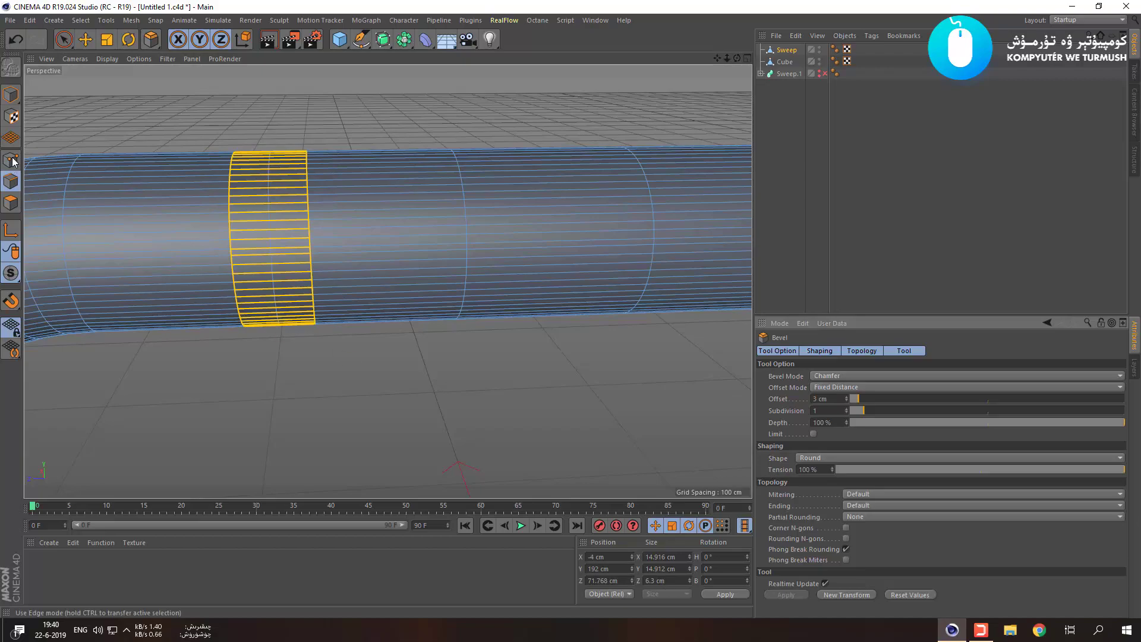
pyautogui.click(11, 94)
pyautogui.keyDown('alt'); pyautogui.moveTo(323, 383); pyautogui.dragTo(135, 299); pyautogui.keyUp('alt')
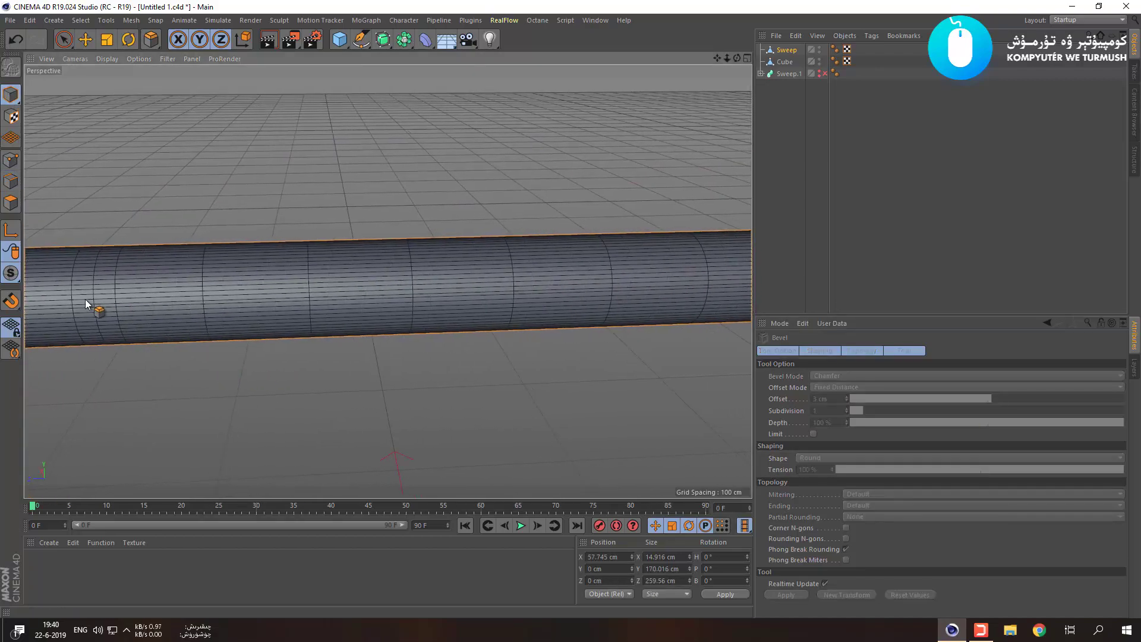
pyautogui.keyDown('alt'); pyautogui.moveTo(378, 355); pyautogui.dragTo(312, 318); pyautogui.keyUp('alt')
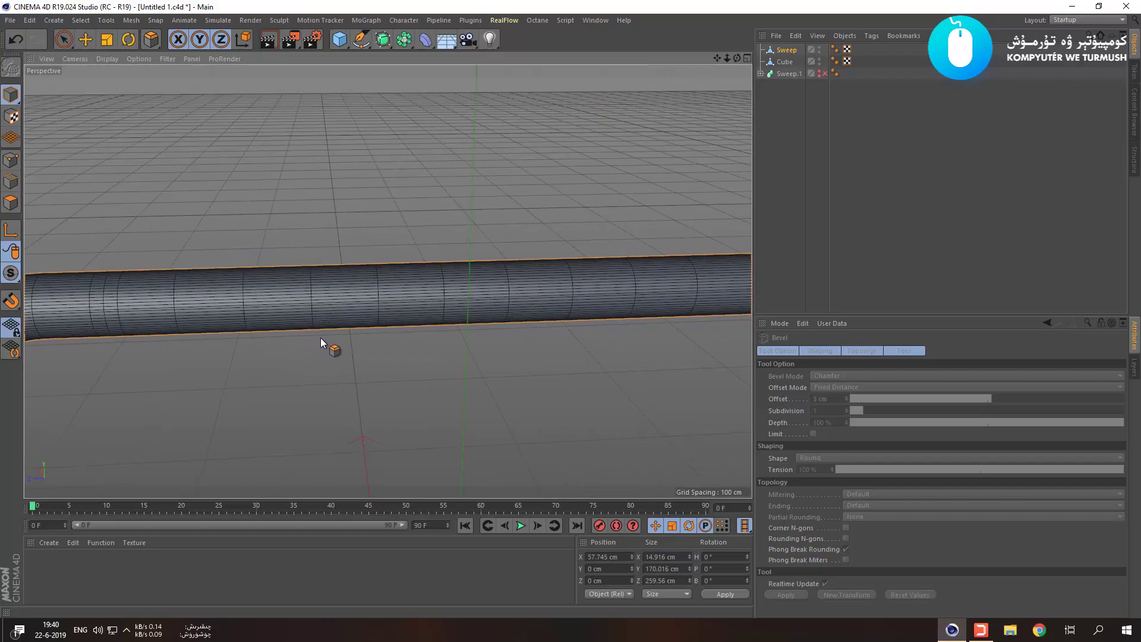
pyautogui.scroll(-2, 334, 344)
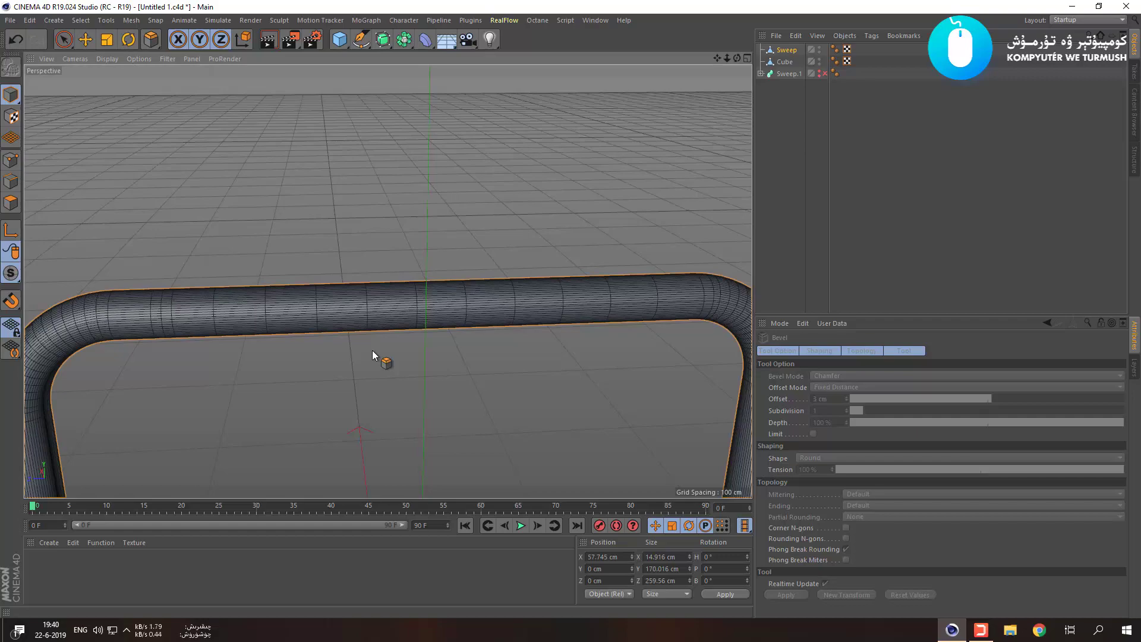
# Undo the last bevel and the loop cuts on the horizontal bar.
pyautogui.hotkey('ctrl', 'z')
pyautogui.hotkey('ctrl', 'z')
pyautogui.rightClick(411, 325)
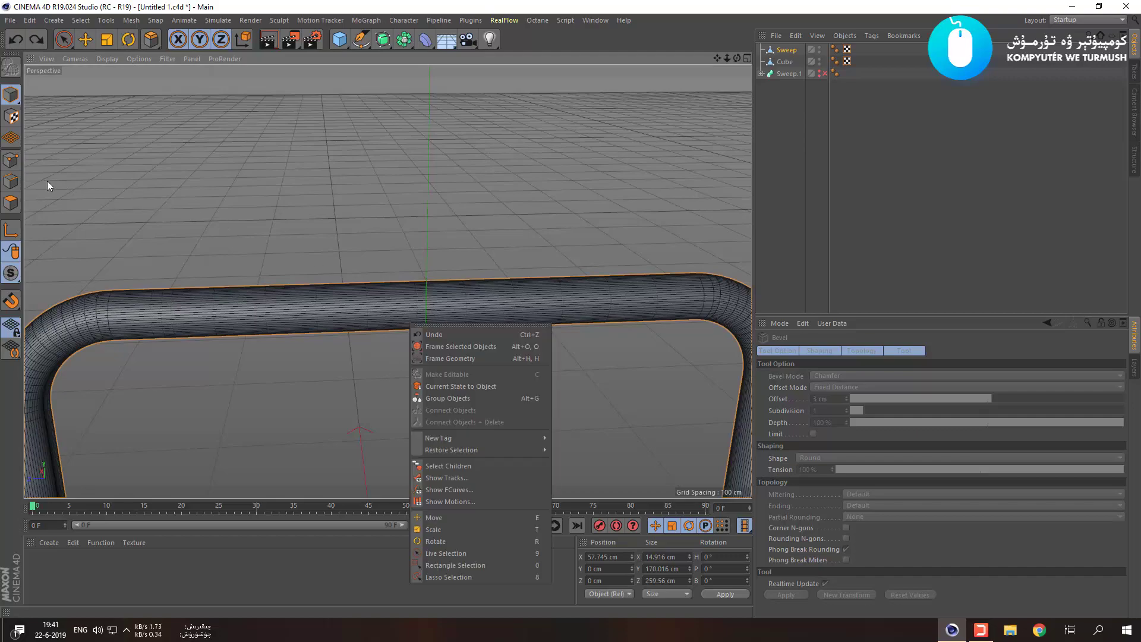
# Add 10 evenly distributed loop cuts across the horizontal bar with Loop/Path Cut in edge mode.
pyautogui.click(11, 181)
pyautogui.rightClick(341, 263)
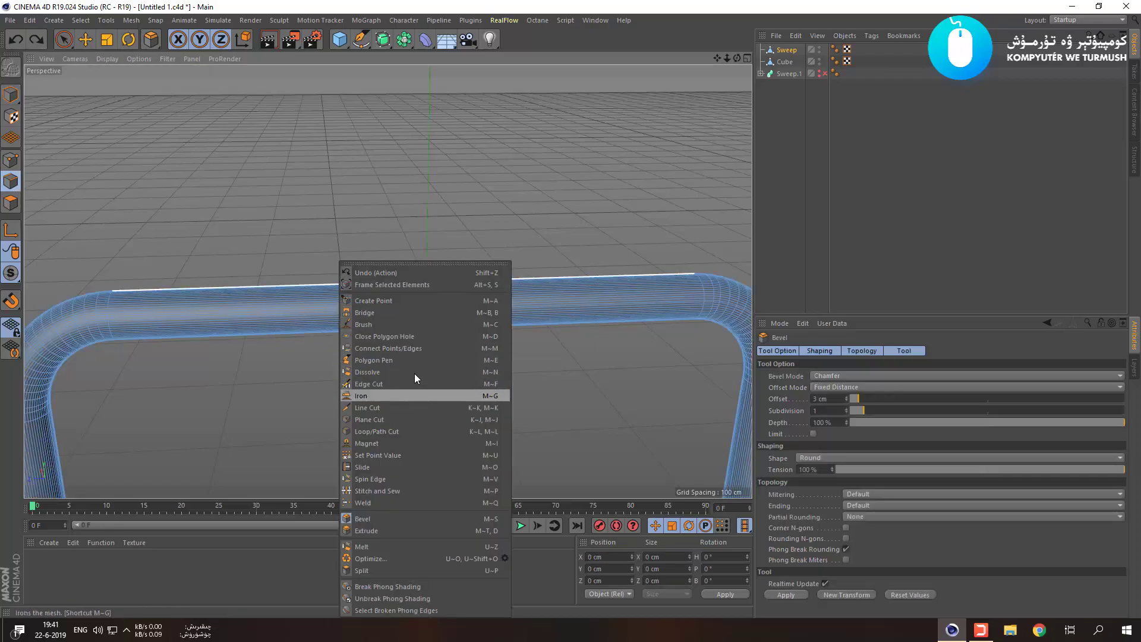
pyautogui.click(397, 431)
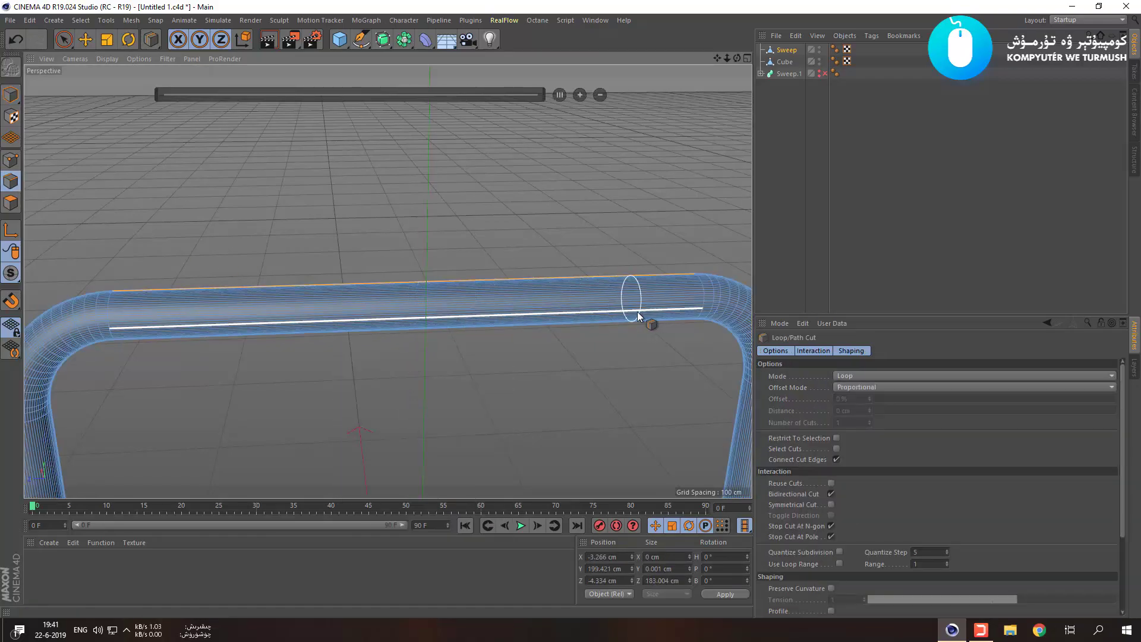
pyautogui.click(411, 312)
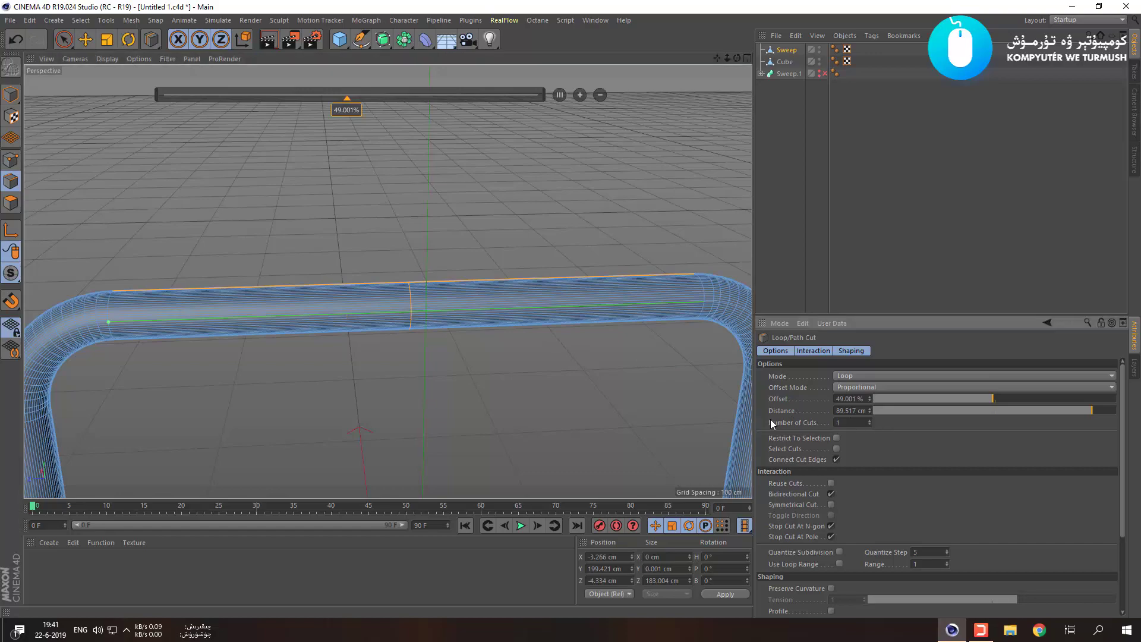
pyautogui.write('10')
pyautogui.click(348, 105)
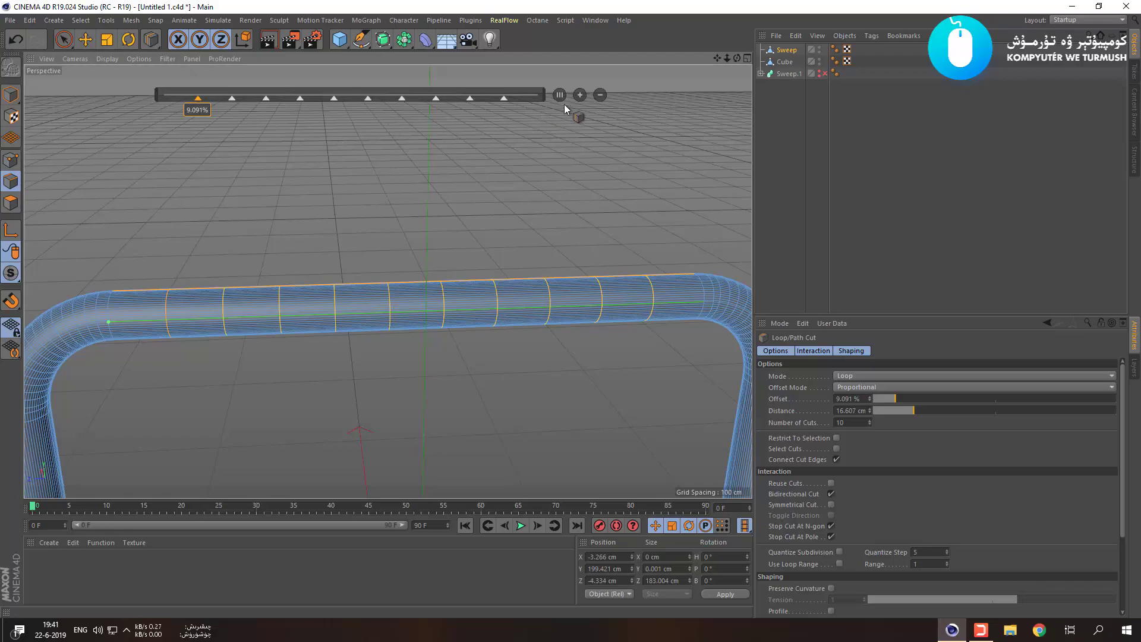
# Add an eleventh evenly spaced loop cut to the bar, and remove the cut nearest the bar's right corner.
pyautogui.click(580, 95)
pyautogui.click(600, 95)
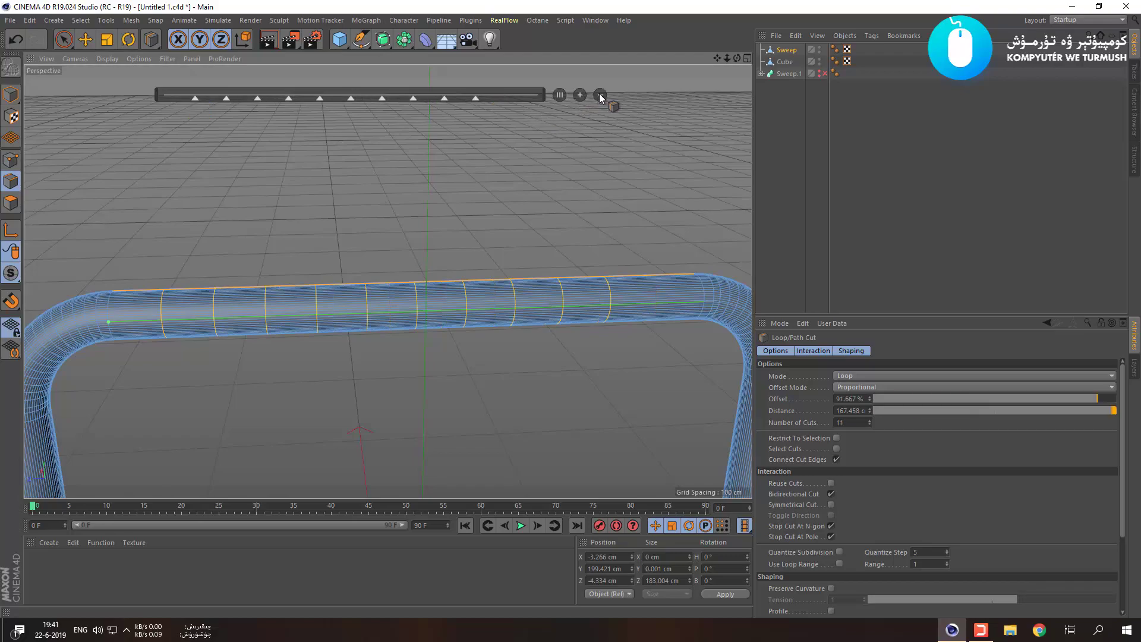
pyautogui.click(11, 94)
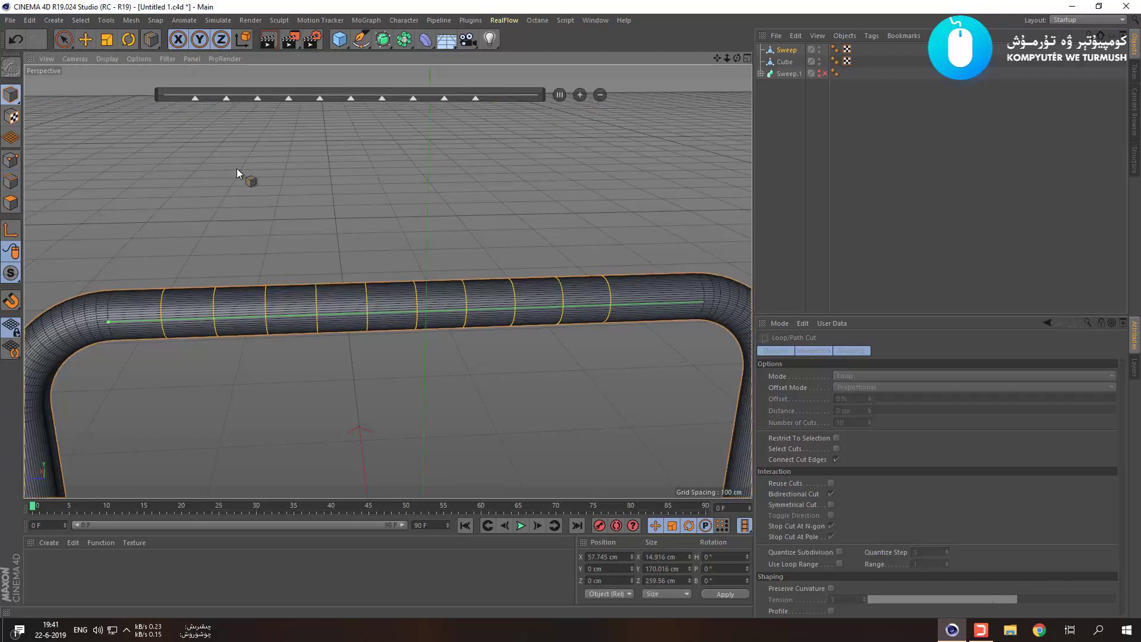
pyautogui.click(11, 181)
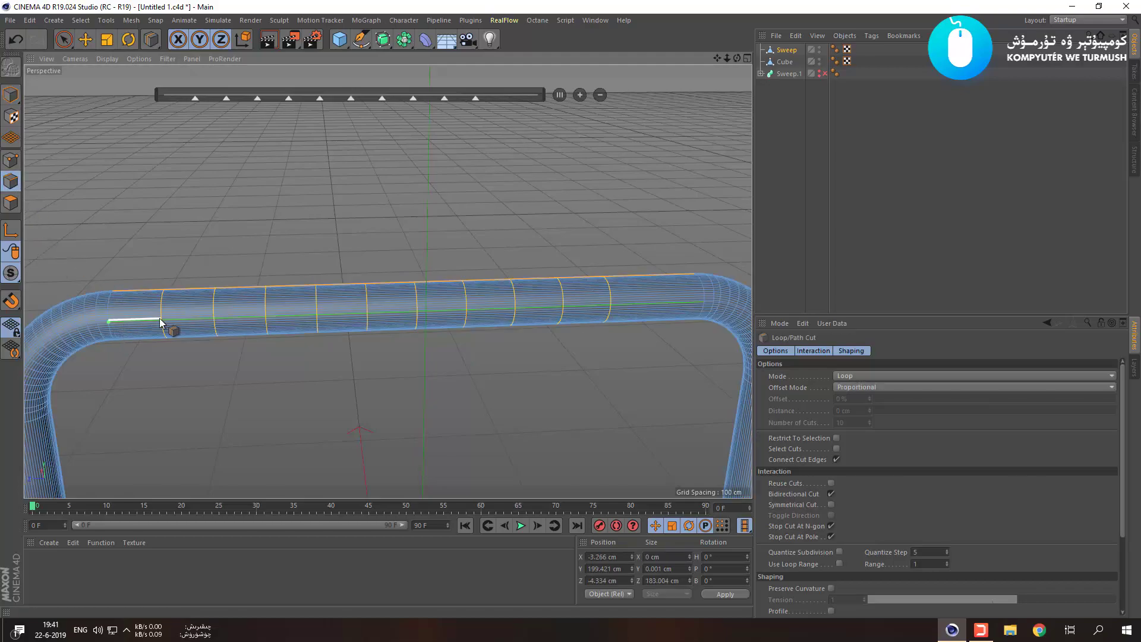
# Use Loop Selection to select the first cut loop beside the horizontal bar's left corner.
pyautogui.click(102, 21)
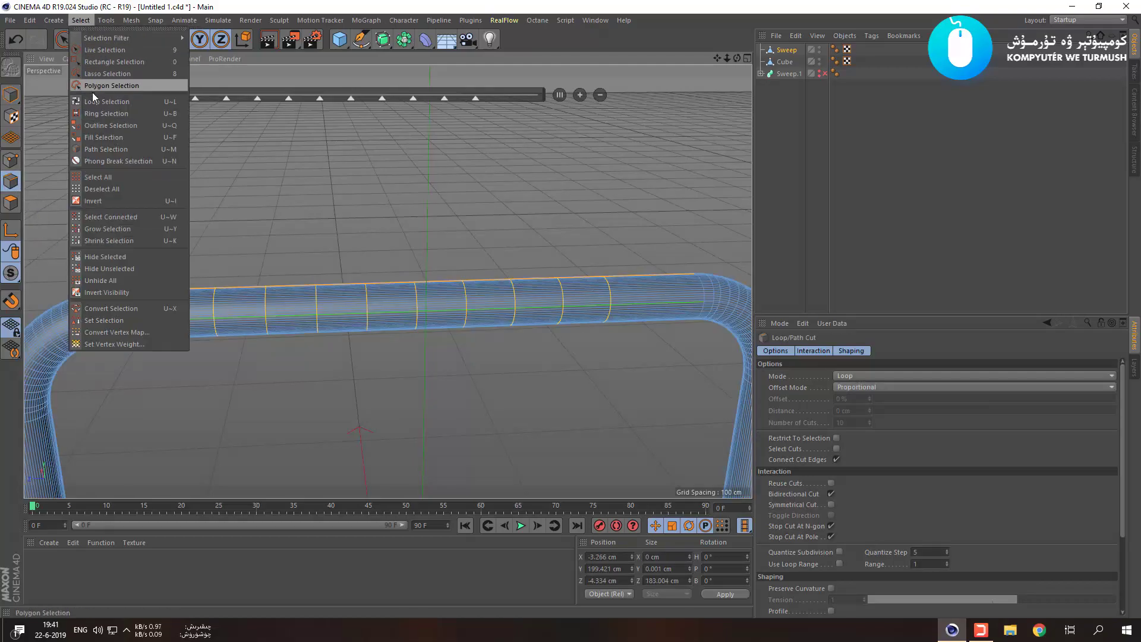
pyautogui.click(98, 101)
pyautogui.scroll(3, 149, 344)
pyautogui.click(170, 283)
# Bevel the first cut loop in Chamfer mode with a 3 cm offset and 1 subdivision.
pyautogui.rightClick(170, 284)
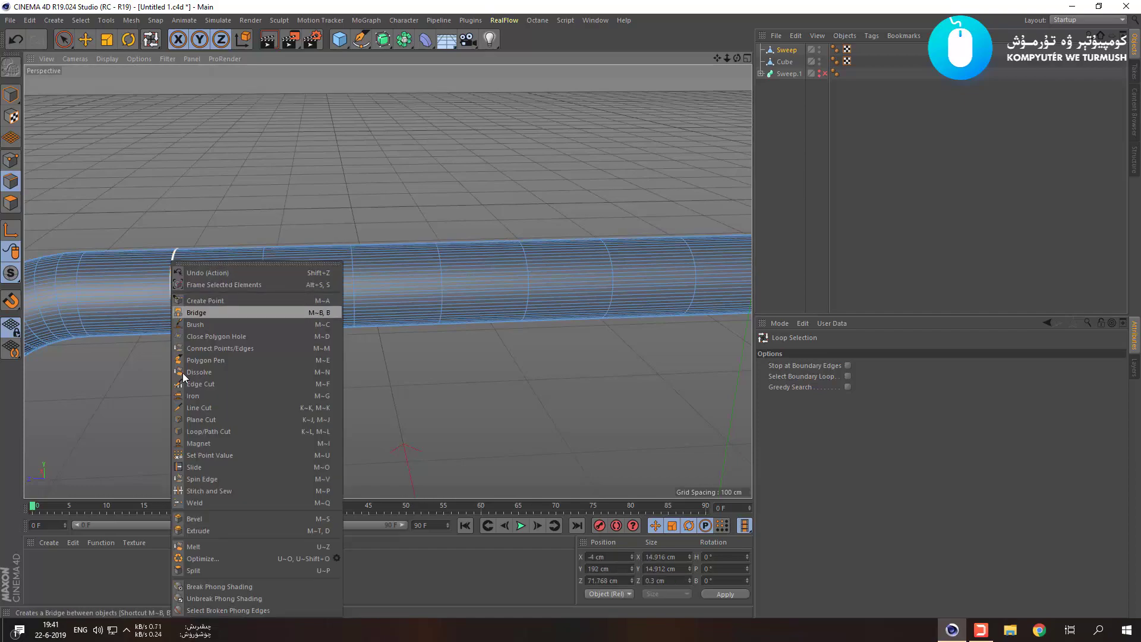
pyautogui.click(215, 521)
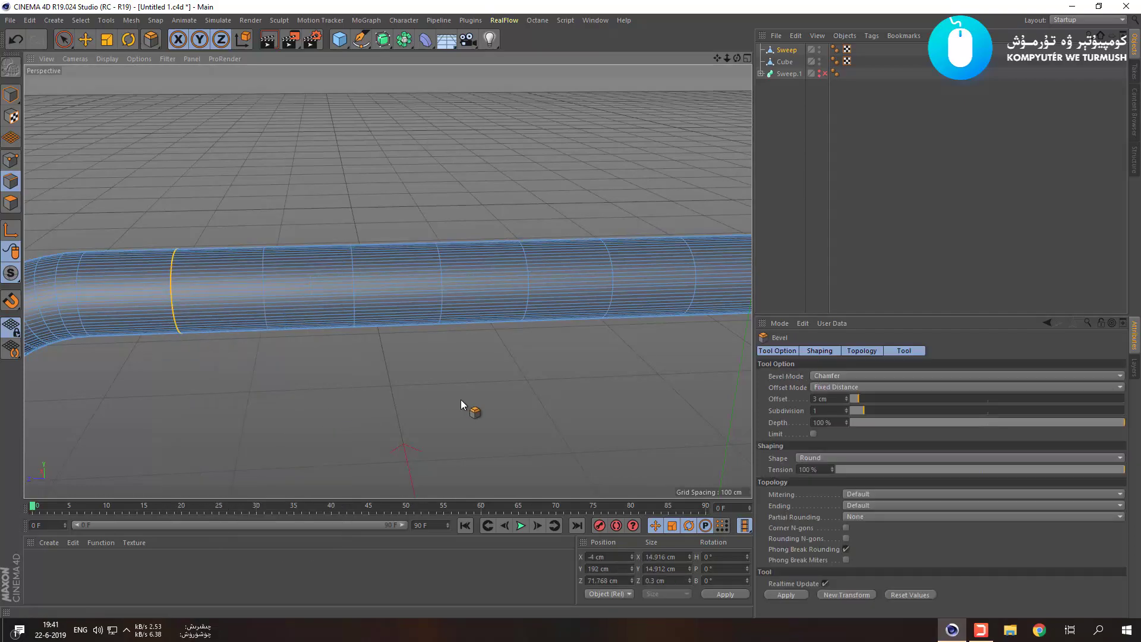
pyautogui.click(839, 400)
pyautogui.moveTo(45, 181); pyautogui.dragTo(60, 180)
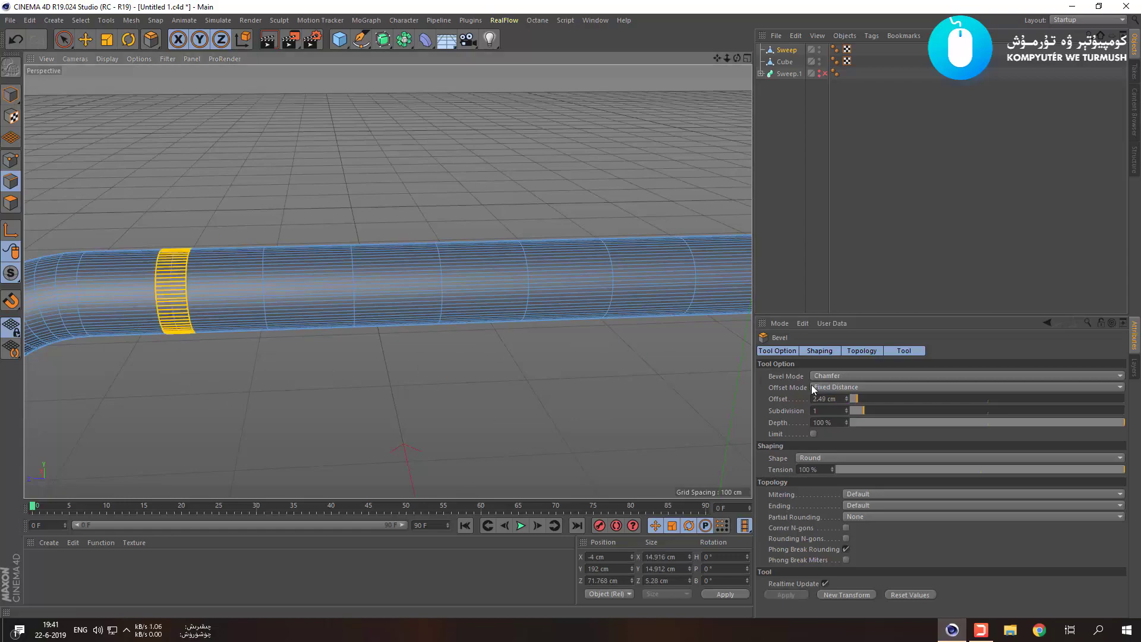
pyautogui.moveTo(838, 400); pyautogui.dragTo(779, 401)
pyautogui.write('3')
pyautogui.press('Return')
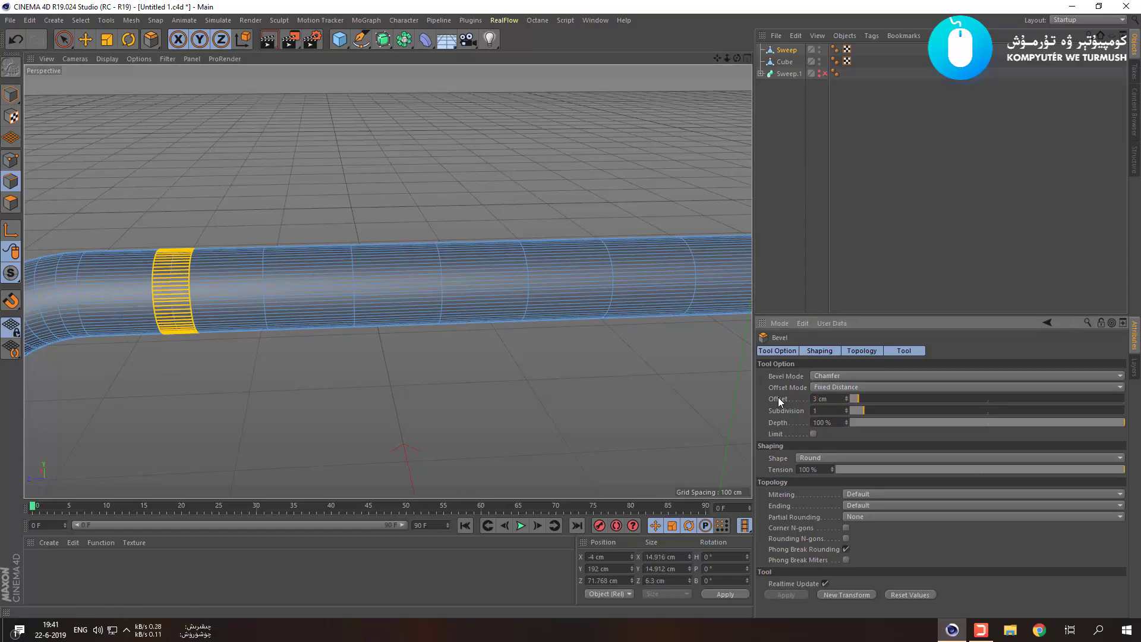
# Select the third cut loop from the bar's left corner and bevel it with a 3 cm offset.
pyautogui.doubleClick(356, 280)
pyautogui.rightClick(369, 328)
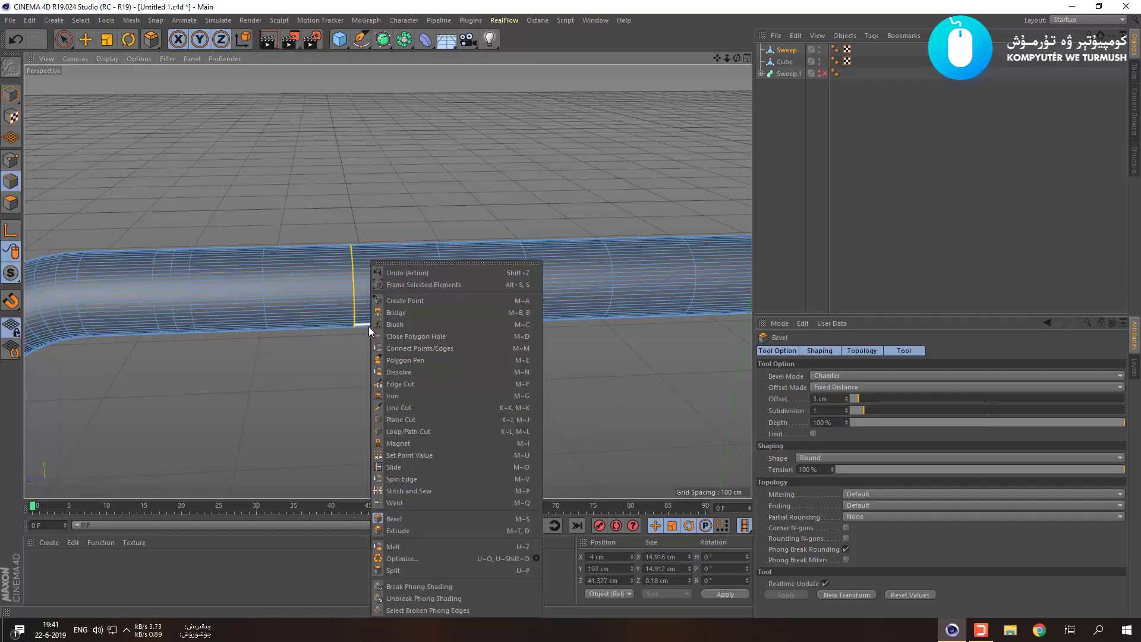
pyautogui.click(417, 516)
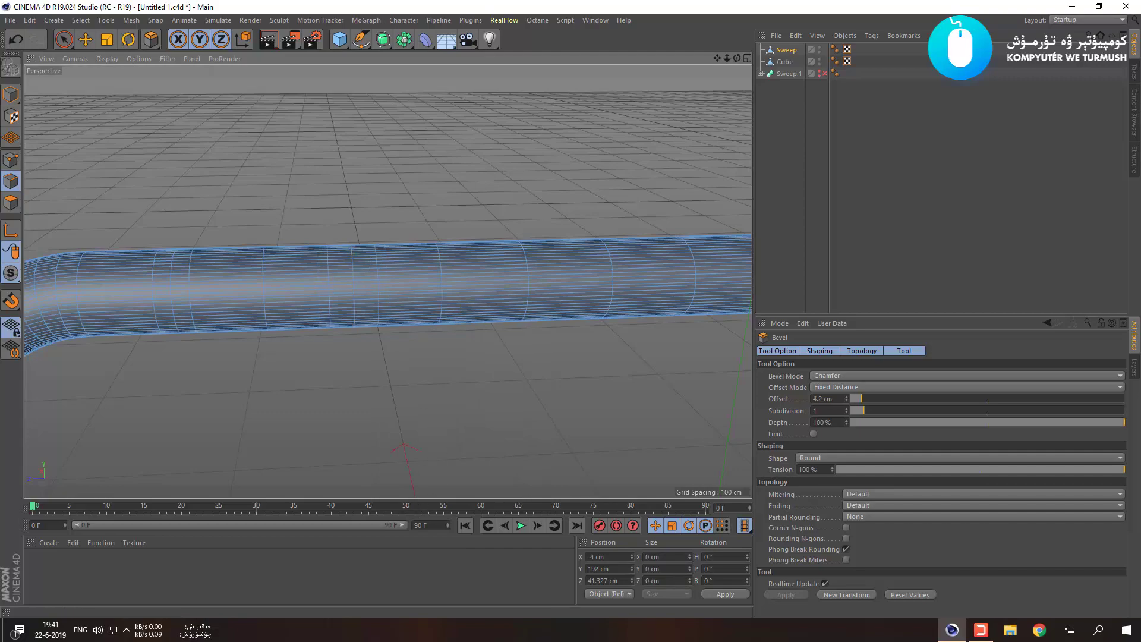
pyautogui.moveTo(757, 379); pyautogui.dragTo(753, 379)
pyautogui.moveTo(843, 401); pyautogui.dragTo(642, 394)
pyautogui.write('3')
pyautogui.press('Return')
# Select the fifth cut loop from the bar's left corner and bevel it with a 3 cm offset.
pyautogui.scroll(-2, 469, 353)
pyautogui.middleClick(466, 356)
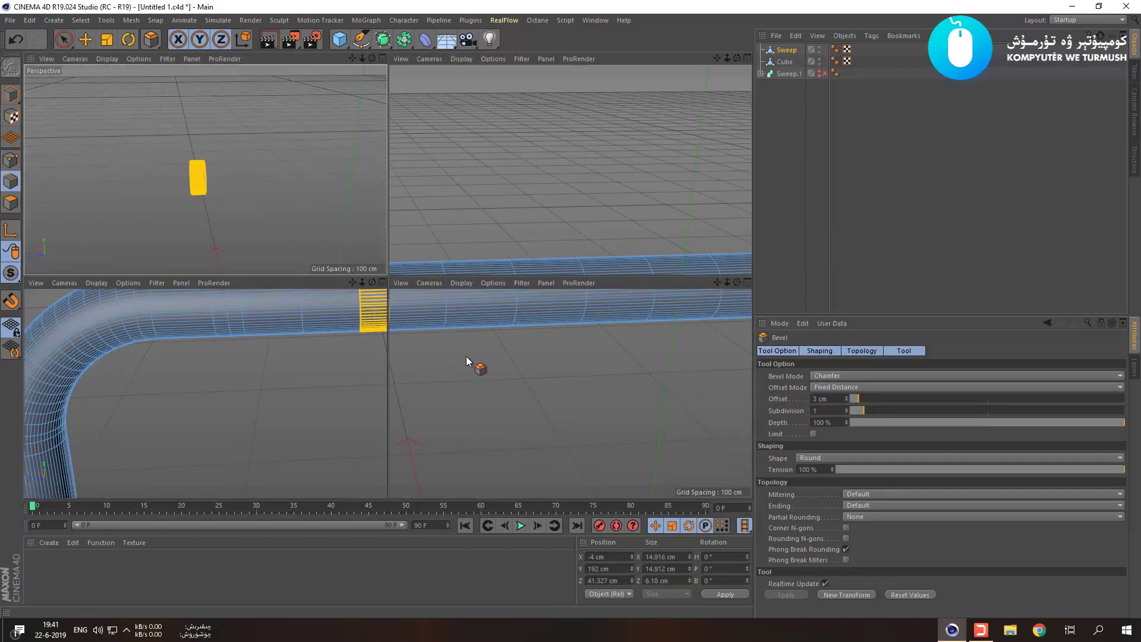
pyautogui.middleClick(258, 174)
pyautogui.keyDown('alt'); pyautogui.moveTo(421, 366); pyautogui.dragTo(244, 330, button='middle'); pyautogui.keyUp('alt')
pyautogui.doubleClick(329, 278)
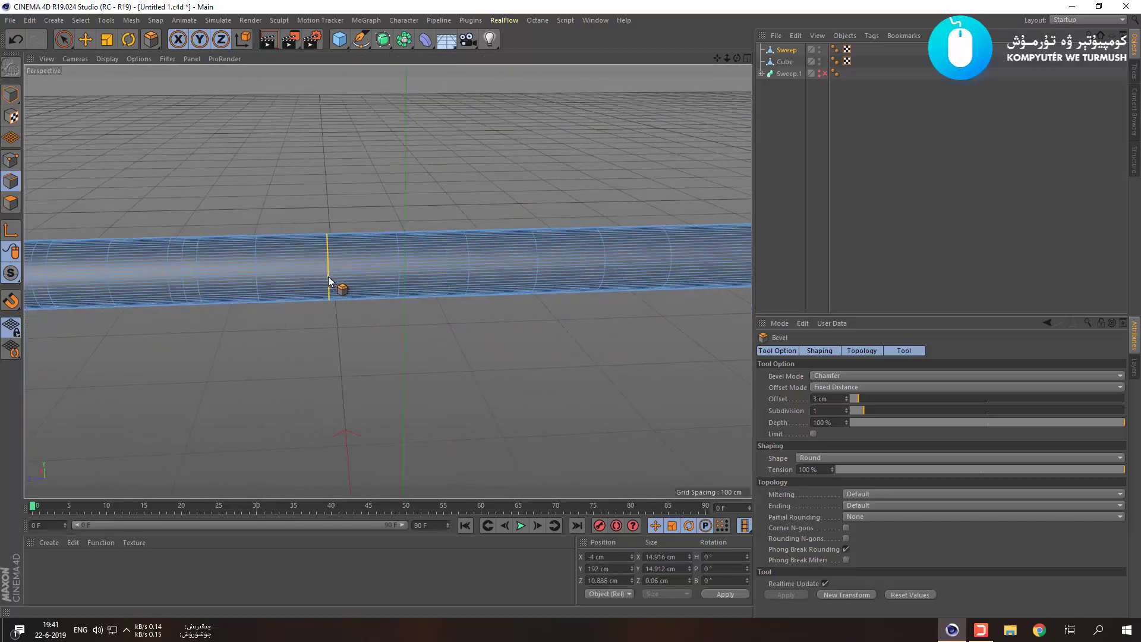
pyautogui.moveTo(841, 399); pyautogui.dragTo(757, 400)
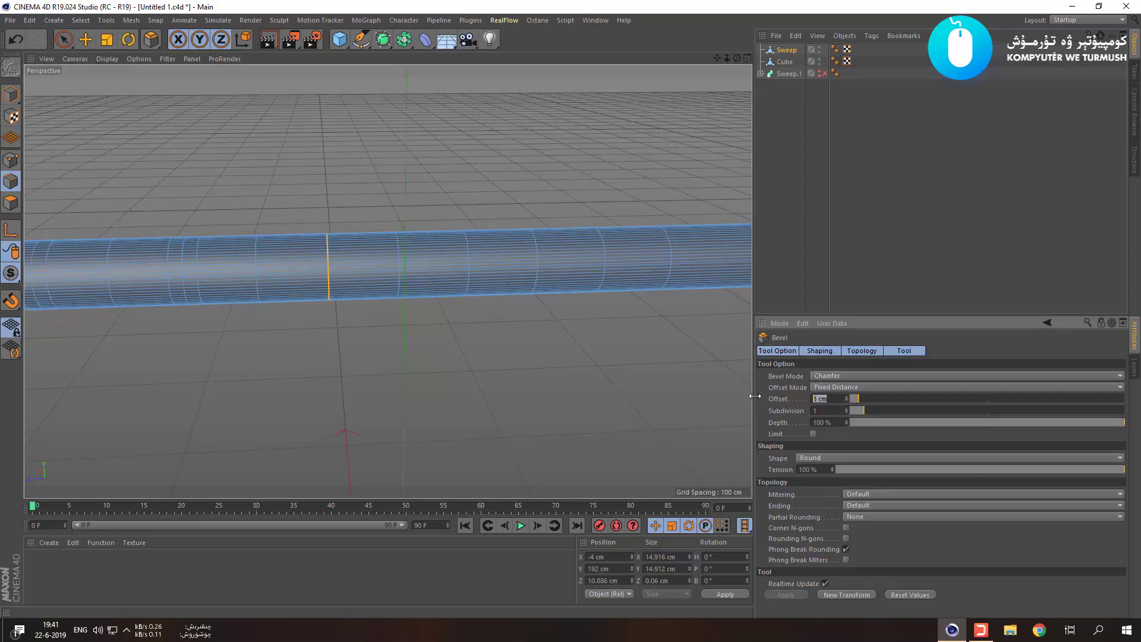
pyautogui.press('Return')
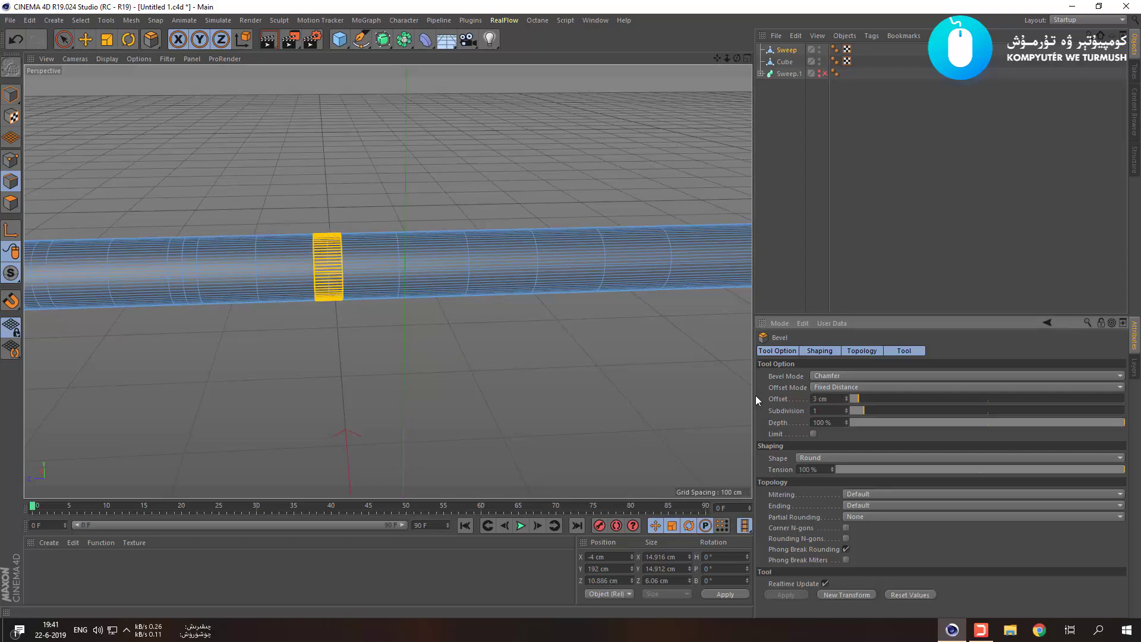
# Select the seventh cut loop from the bar's left corner and bevel it with a 3 cm offset.
pyautogui.doubleClick(470, 274)
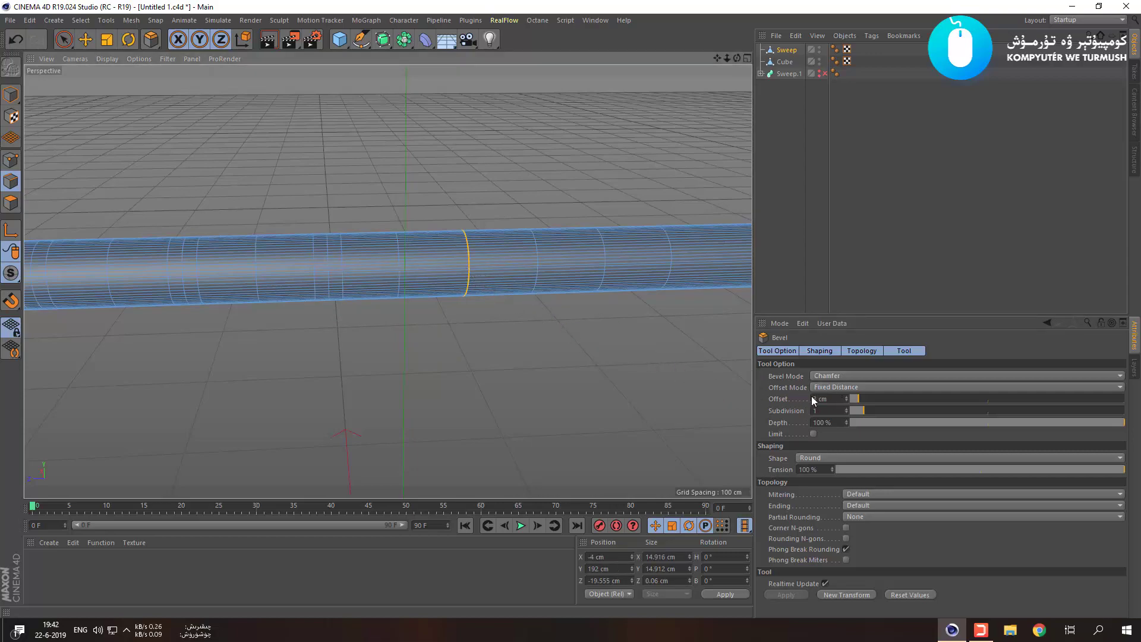
pyautogui.moveTo(839, 398); pyautogui.dragTo(759, 399)
pyautogui.press('Return')
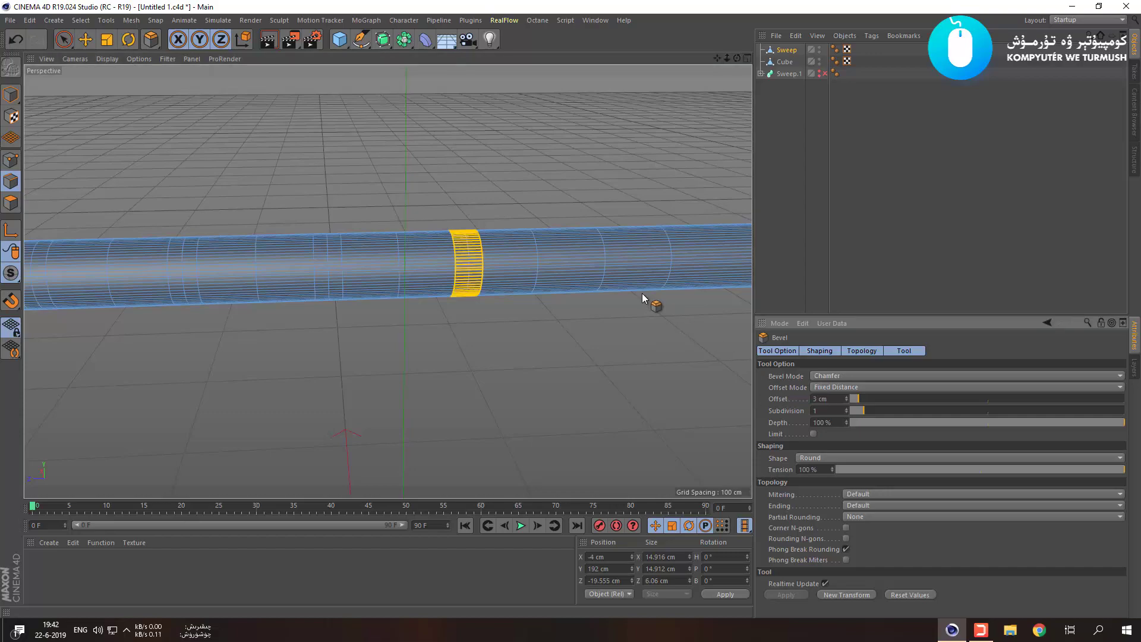
pyautogui.click(605, 266)
pyautogui.scroll(3, 606, 268)
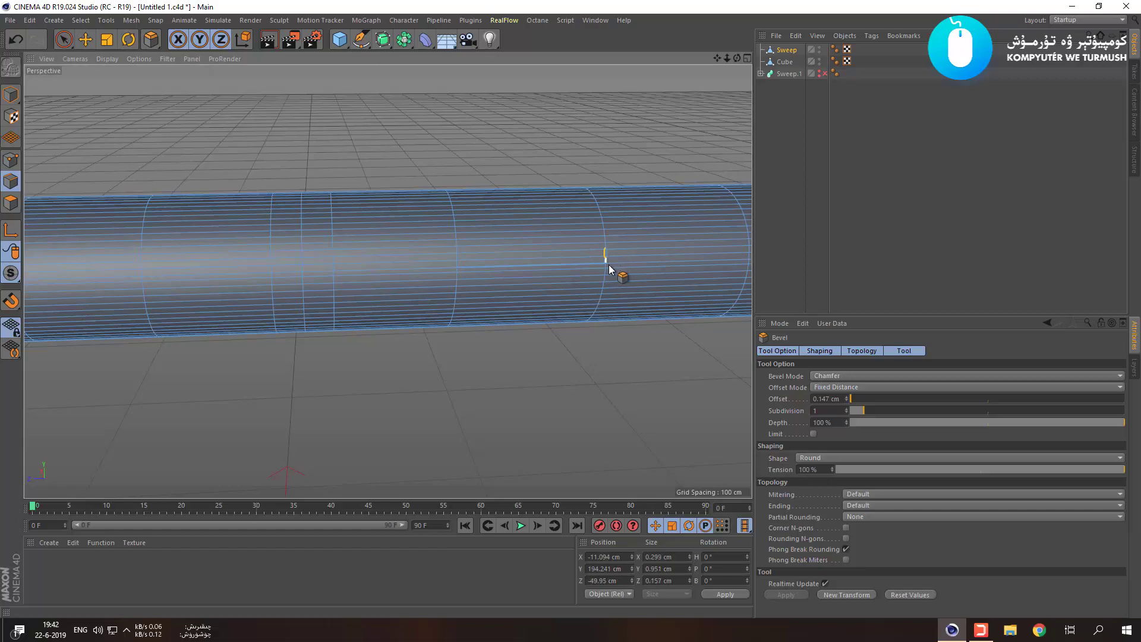
pyautogui.hotkey('ctrl', 'z')
pyautogui.hotkey('ctrl', 'z')
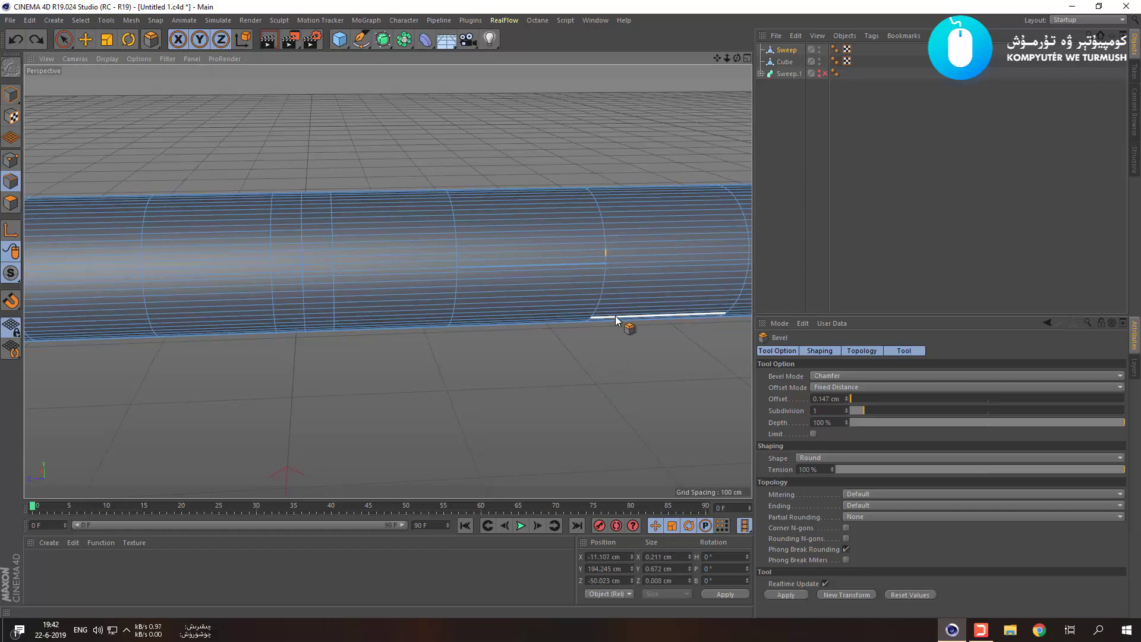
pyautogui.click(605, 281)
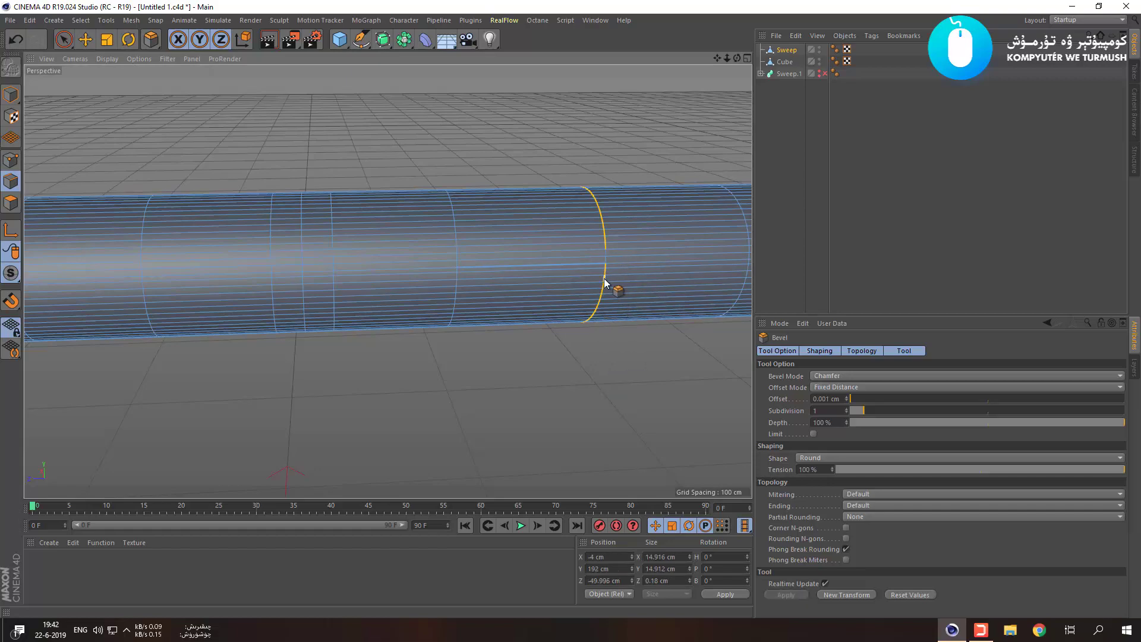
pyautogui.scroll(2, 618, 282)
pyautogui.scroll(2, 617, 292)
pyautogui.keyDown('alt'); pyautogui.moveTo(629, 460); pyautogui.dragTo(654, 465); pyautogui.keyUp('alt')
pyautogui.hotkey('ctrl', 'z')
pyautogui.hotkey('ctrl', 'z')
pyautogui.hotkey('ctrl', 'z')
pyautogui.hotkey('ctrl', 'z')
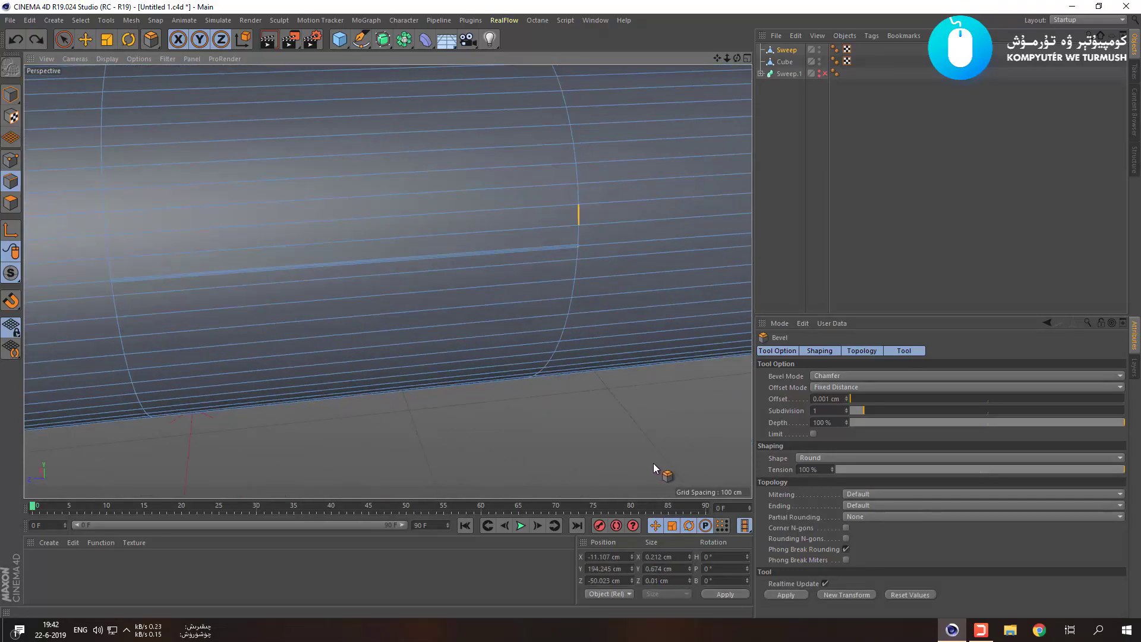
# Select the ninth cut loop from the bar's left corner and bevel it with a 3 cm offset and 1 subdivision.
pyautogui.doubleClick(577, 269)
pyautogui.moveTo(835, 400); pyautogui.dragTo(736, 398)
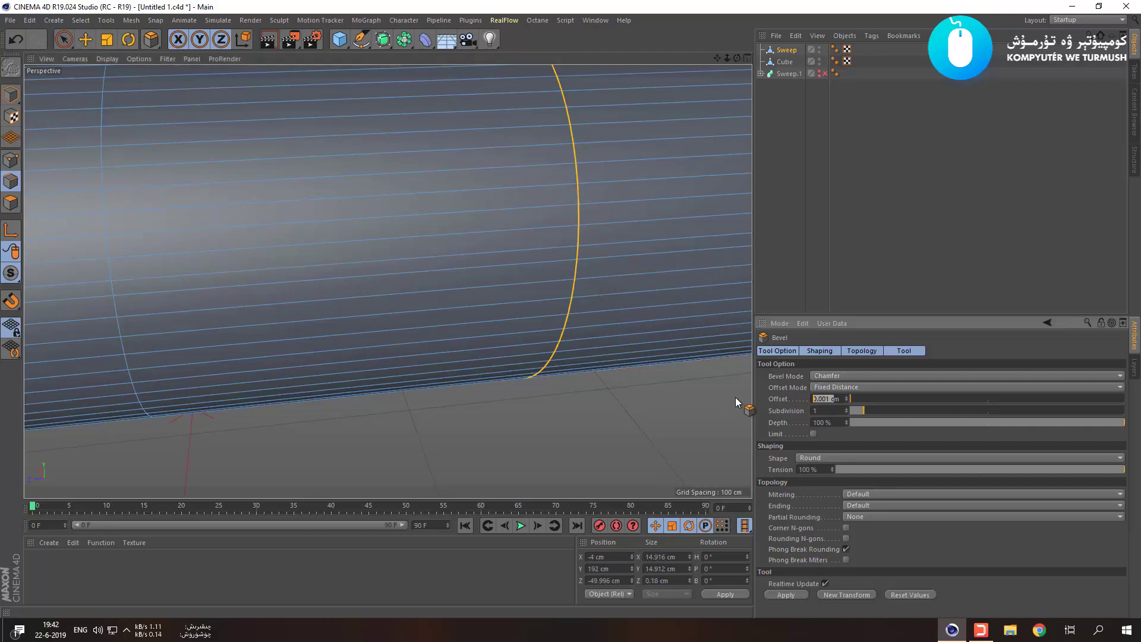
pyautogui.hotkey('ctrl', 'z')
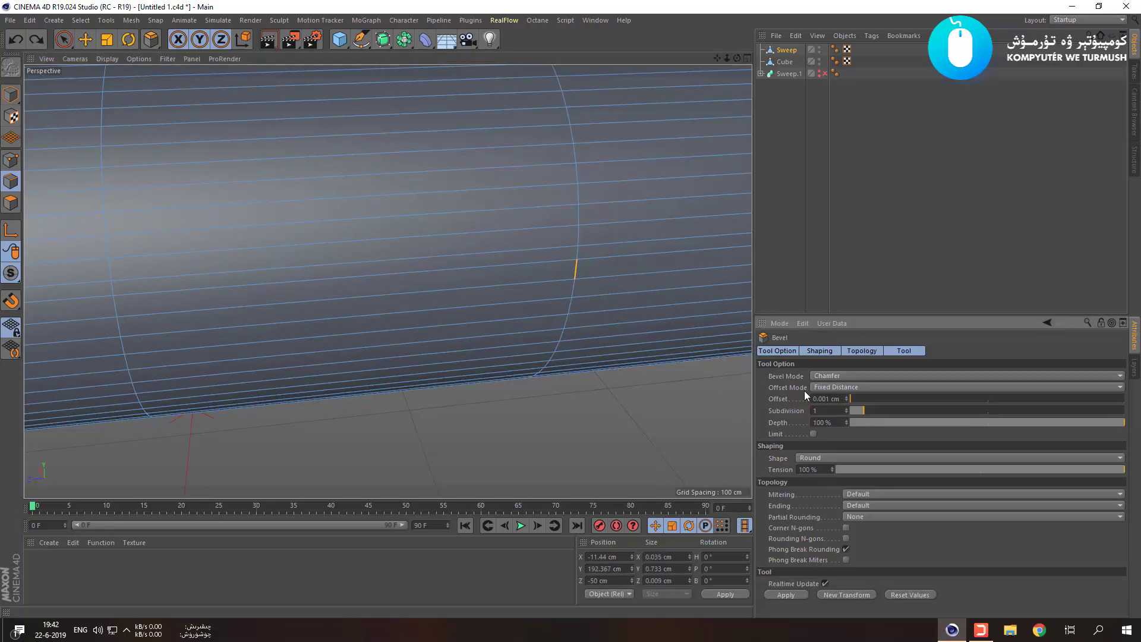
pyautogui.hotkey('ctrl', 'shift', 'z')
pyautogui.scroll(-8, 477, 295)
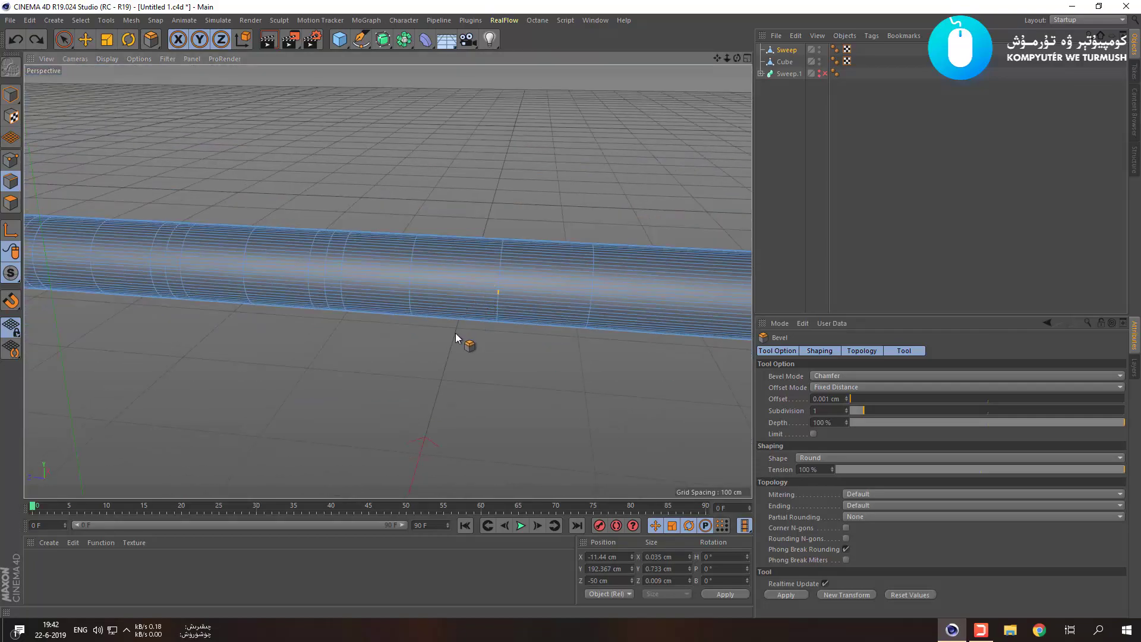
pyautogui.scroll(-10, 455, 332)
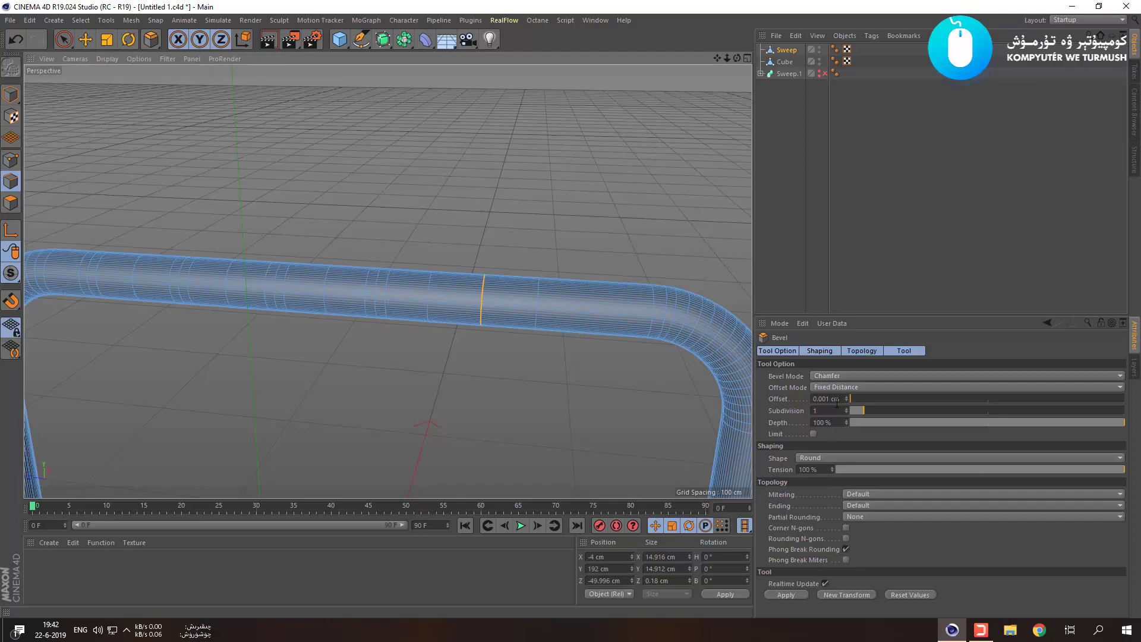
pyautogui.moveTo(843, 399); pyautogui.dragTo(731, 391)
pyautogui.write('3')
pyautogui.press('Return')
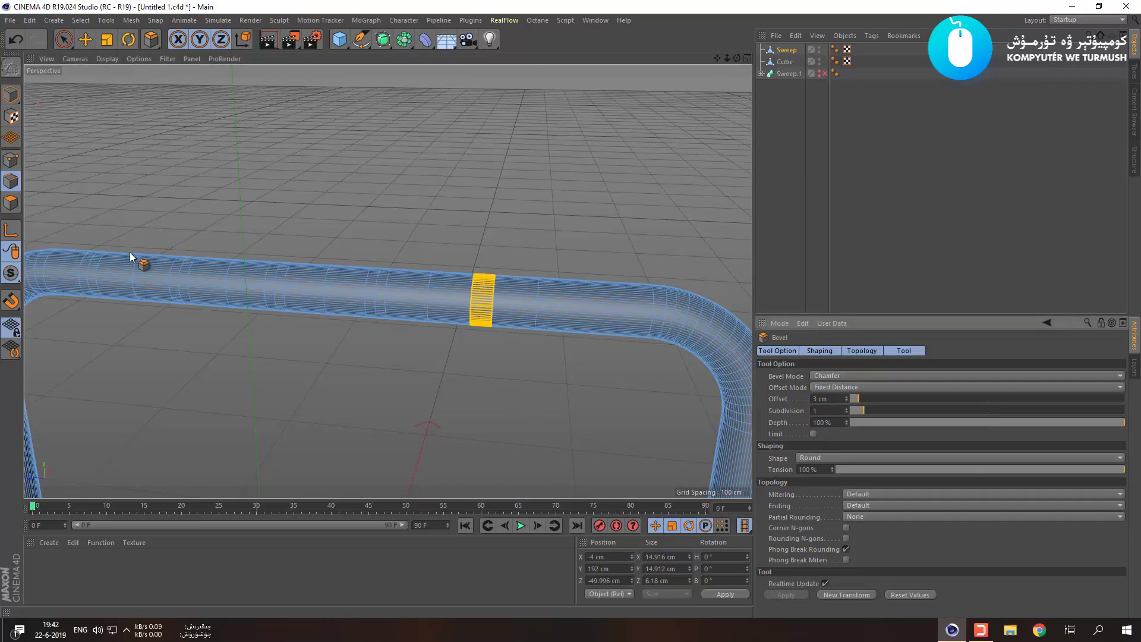
# Try to delete the unbevelled loop between the first and second bevelled bands from the bar's left corner.
pyautogui.click(133, 276)
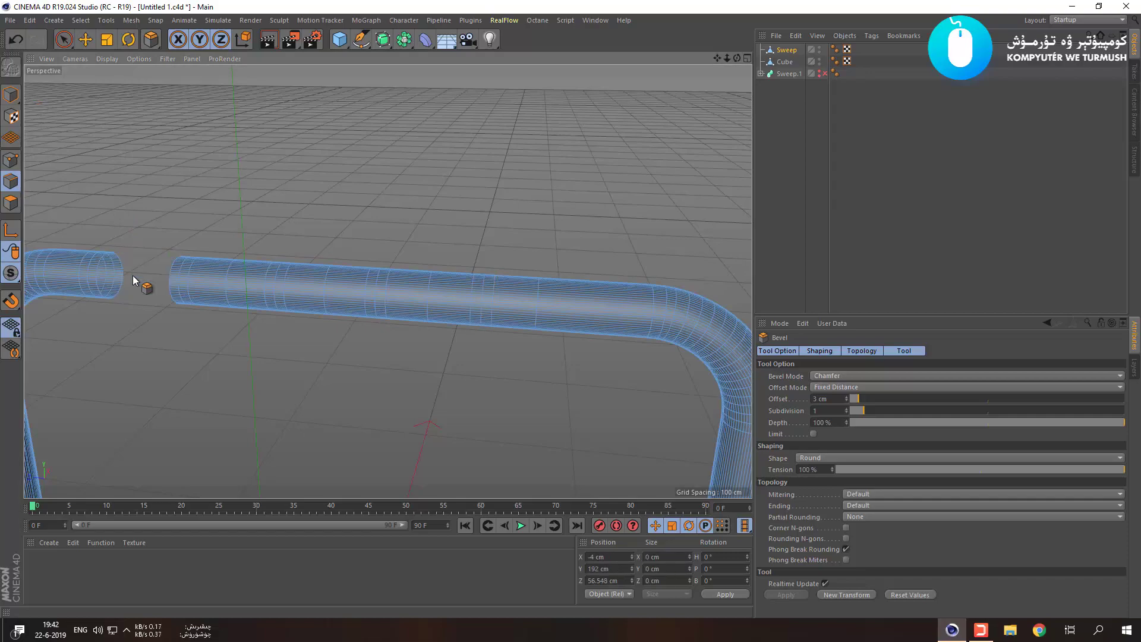
pyautogui.hotkey('ctrl', 'z')
pyautogui.rightClick(134, 275)
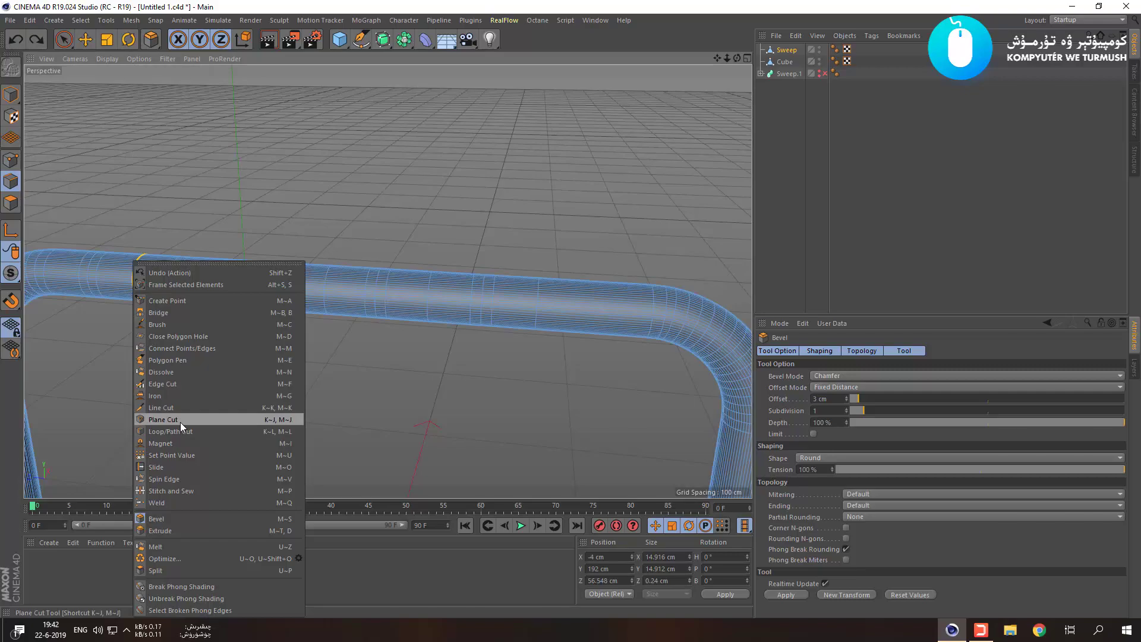
pyautogui.click(163, 420)
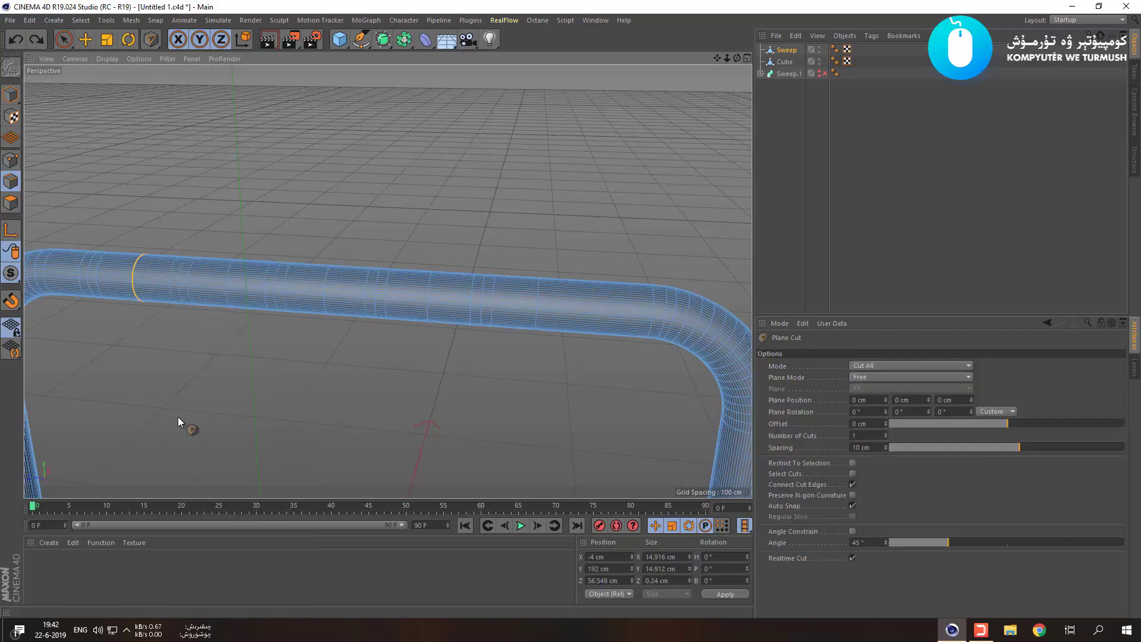
pyautogui.hotkey('ctrl', 'z')
# Try the Spin Edge command on the unbevelled loop between the bar's first and second bevelled bands.
pyautogui.rightClick(138, 311)
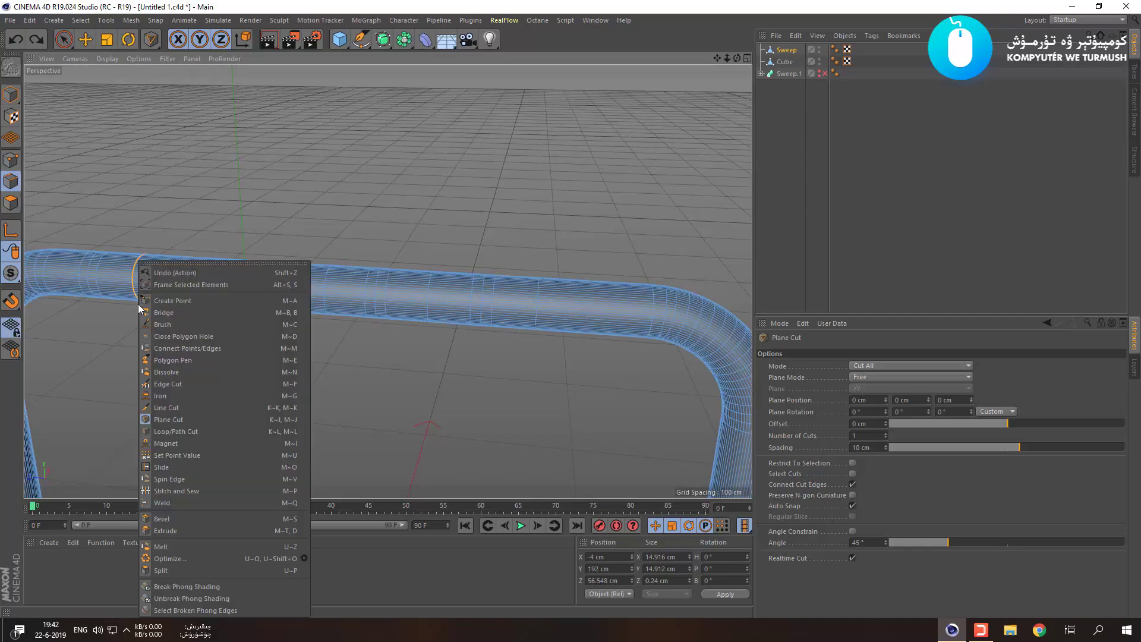
pyautogui.click(200, 479)
pyautogui.keyDown('alt'); pyautogui.moveTo(142, 337); pyautogui.dragTo(176, 350); pyautogui.keyUp('alt')
pyautogui.press('space')
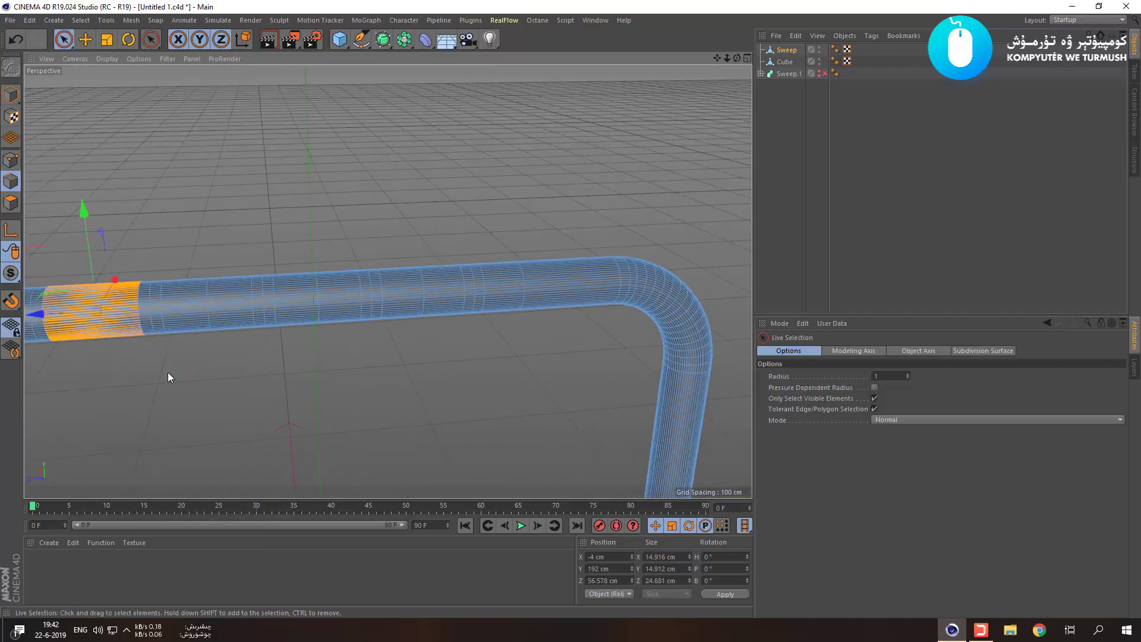
pyautogui.click(167, 374)
pyautogui.scroll(4, 101, 340)
pyautogui.scroll(6, 208, 297)
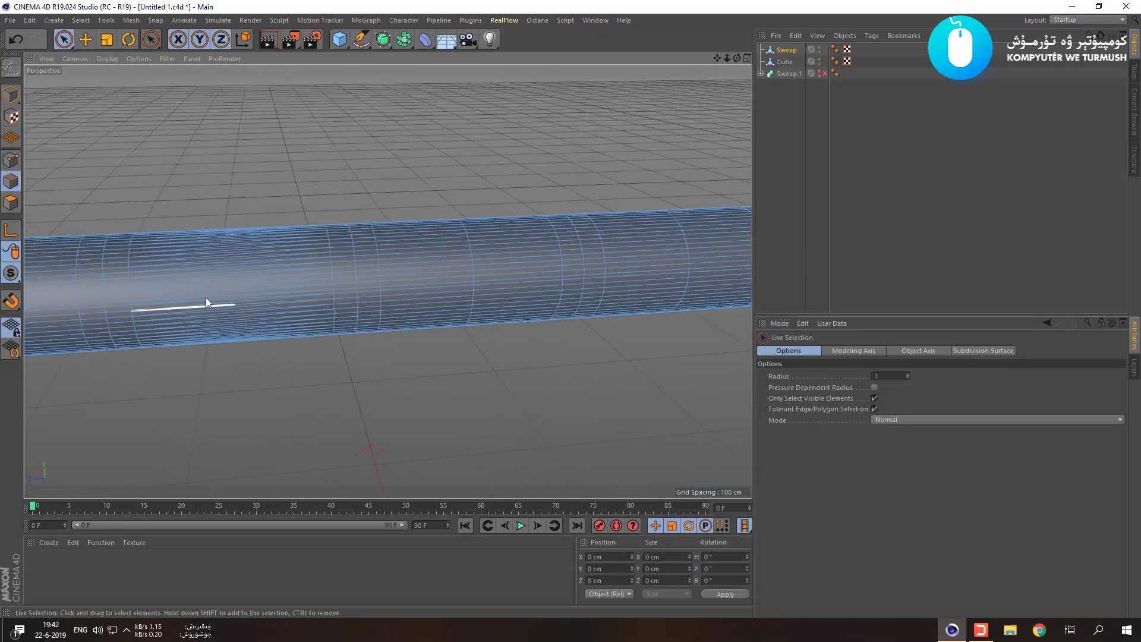
pyautogui.hotkey('ctrl', 'z')
pyautogui.hotkey('ctrl', 'z')
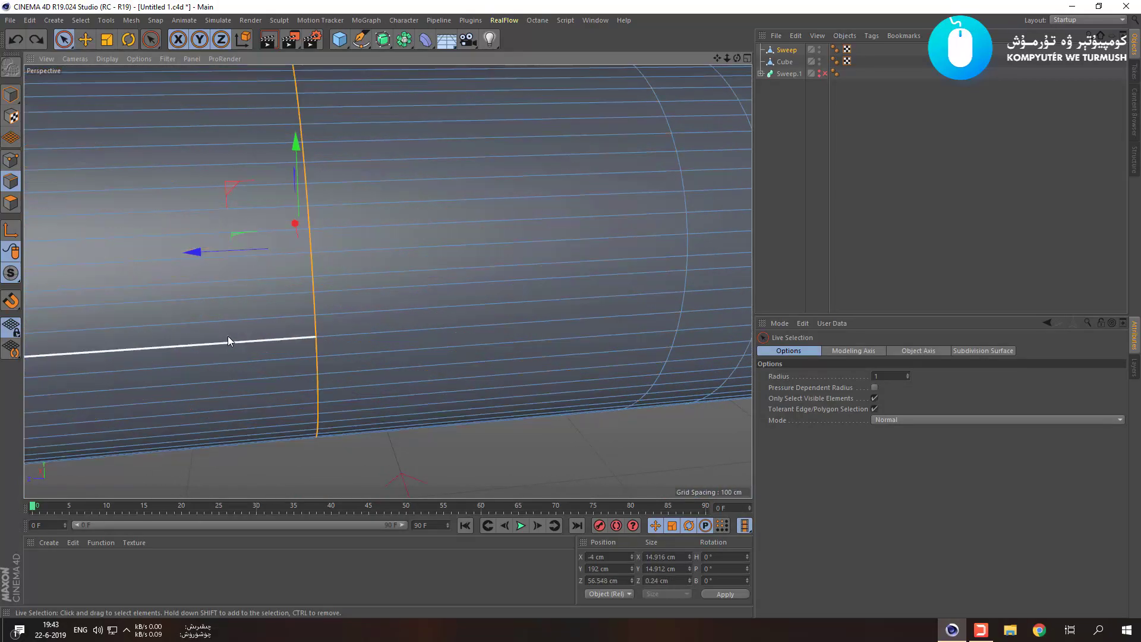
# Melt the selected unbevelled loop between the bar's first and second bevelled bands.
pyautogui.scroll(-6, 227, 335)
pyautogui.keyDown('alt'); pyautogui.moveTo(295, 335); pyautogui.dragTo(312, 295); pyautogui.keyUp('alt')
pyautogui.rightClick(308, 276)
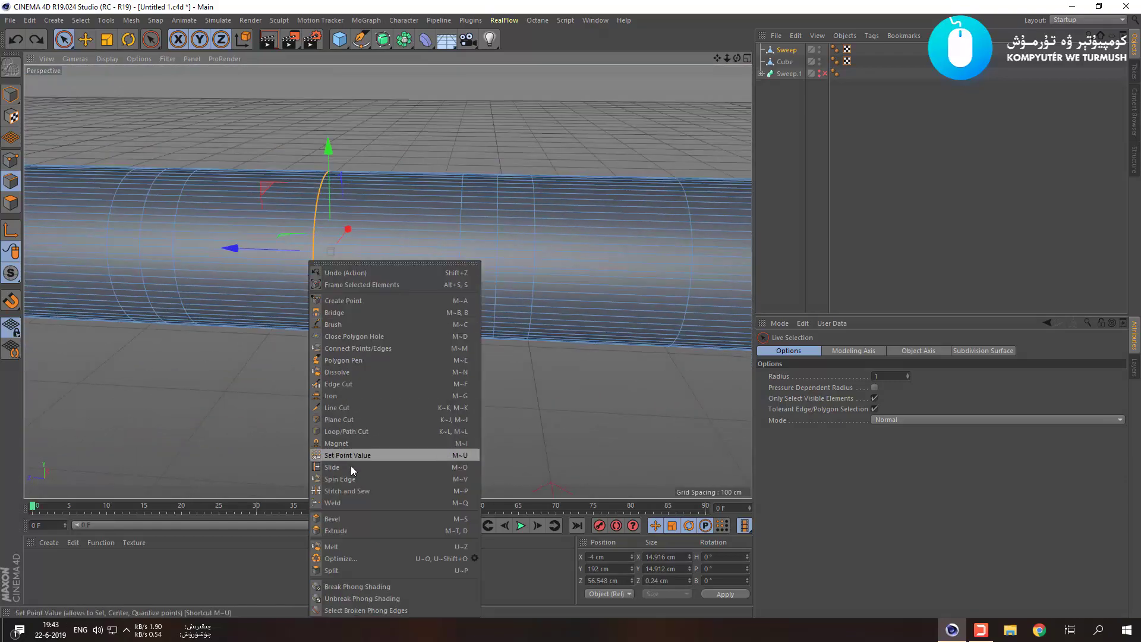
pyautogui.click(358, 545)
# Loop-select the unbevelled loop between the bar's second and third bevelled bands and melt it.
pyautogui.keyDown('alt'); pyautogui.moveTo(366, 423); pyautogui.dragTo(290, 266); pyautogui.keyUp('alt')
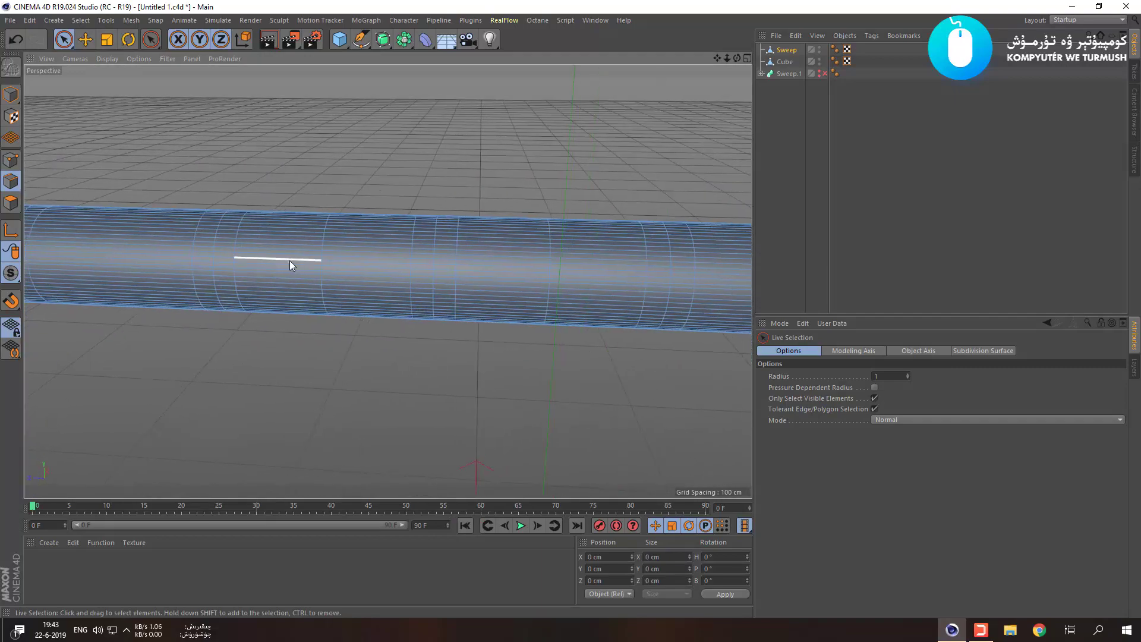
pyautogui.click(318, 264)
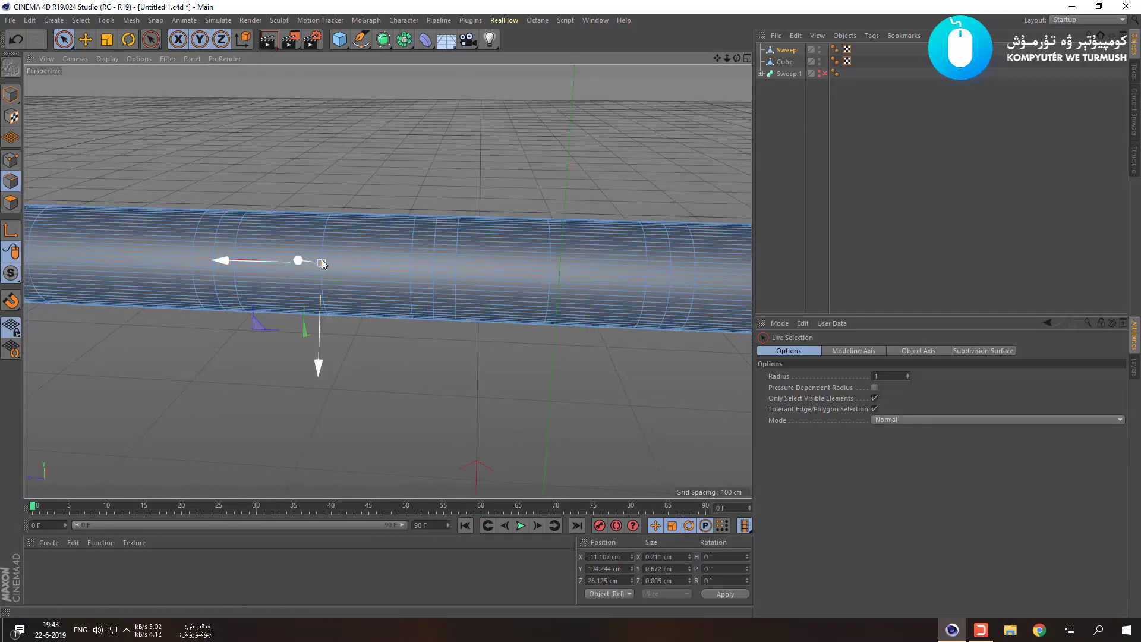
pyautogui.click(100, 21)
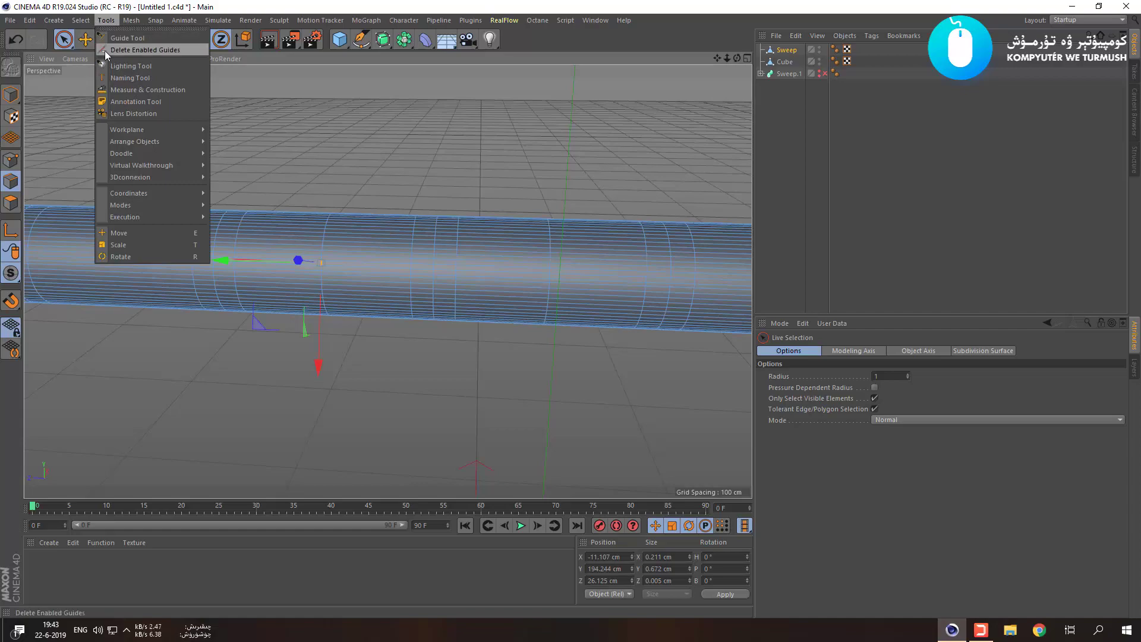
pyautogui.moveTo(81, 21)
pyautogui.click(107, 103)
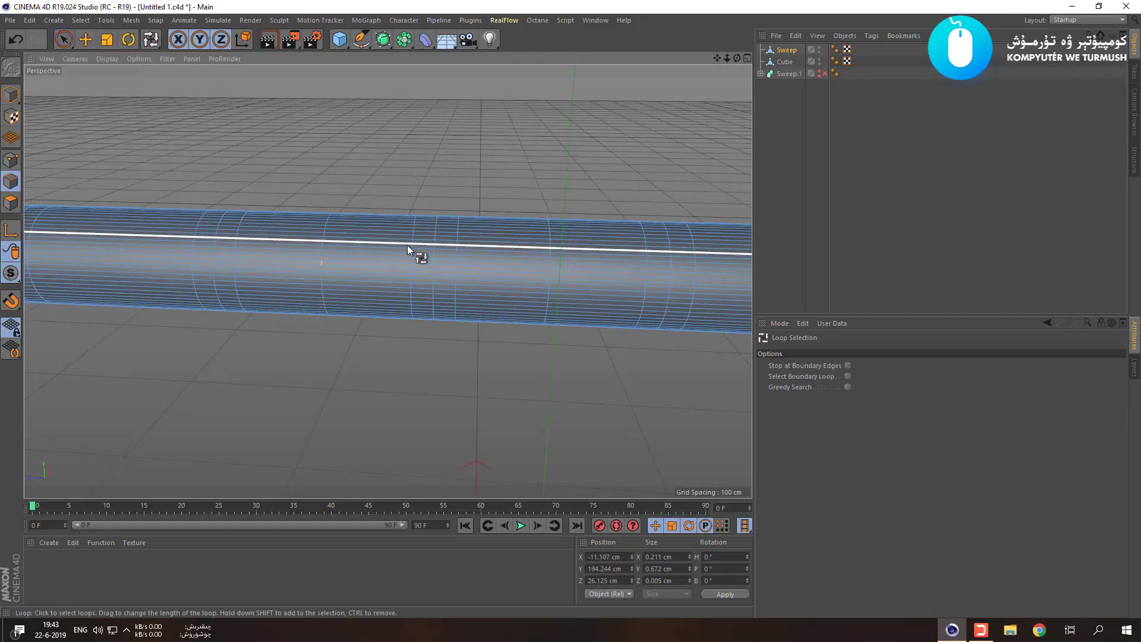
pyautogui.click(323, 260)
pyautogui.rightClick(322, 259)
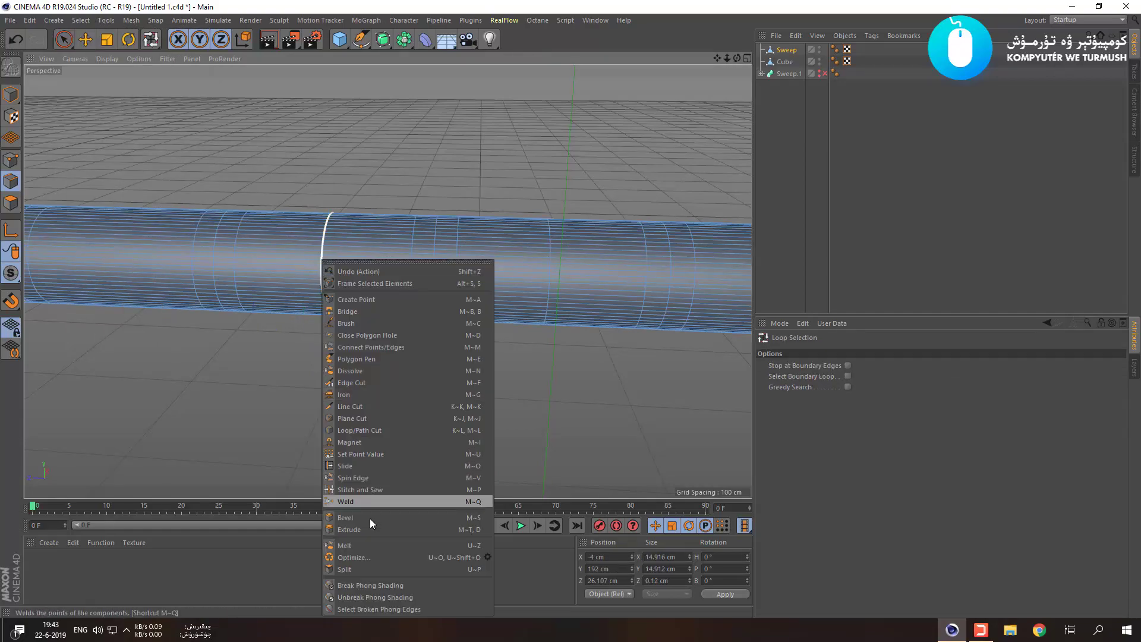
pyautogui.click(373, 548)
# Loop-select the unbevelled loop between the bar's third and fourth bevelled bands and melt it.
pyautogui.click(550, 275)
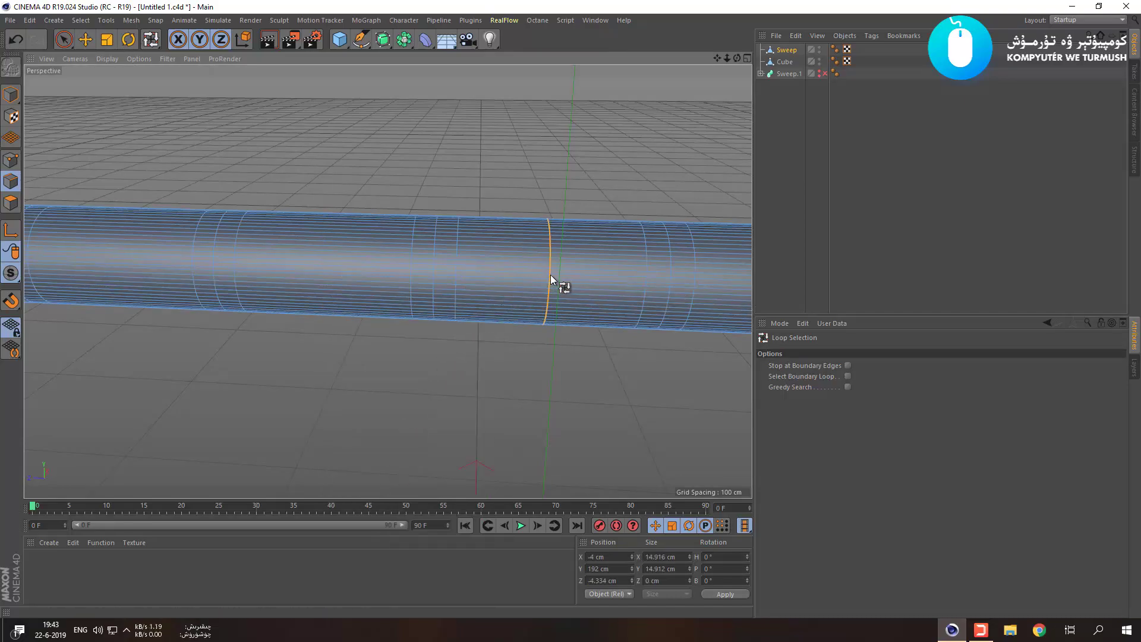
pyautogui.rightClick(551, 274)
pyautogui.click(598, 550)
# Loop-select the unbevelled loop between the bar's fourth and fifth bevelled bands and melt it.
pyautogui.scroll(-3, 538, 416)
pyautogui.keyDown('alt'); pyautogui.moveTo(509, 382); pyautogui.dragTo(361, 299, button='middle'); pyautogui.keyUp('alt')
pyautogui.click(433, 266)
pyautogui.rightClick(434, 266)
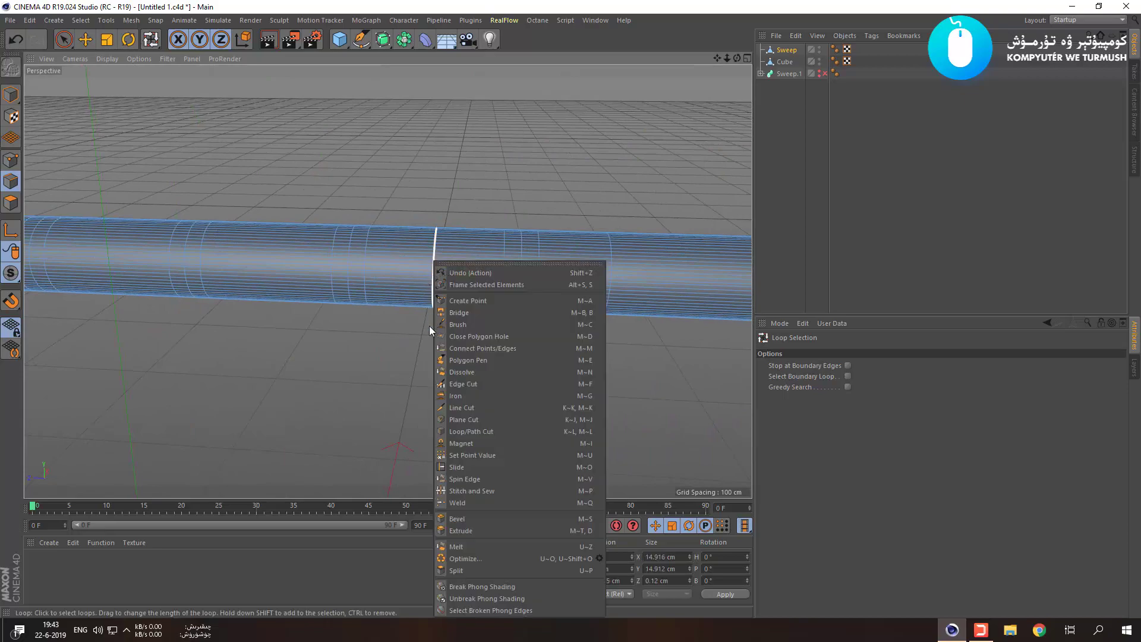
pyautogui.click(485, 547)
# Loop-select the unbevelled loop between the fifth bevelled band and the bar's right corner and melt it.
pyautogui.scroll(-3, 482, 351)
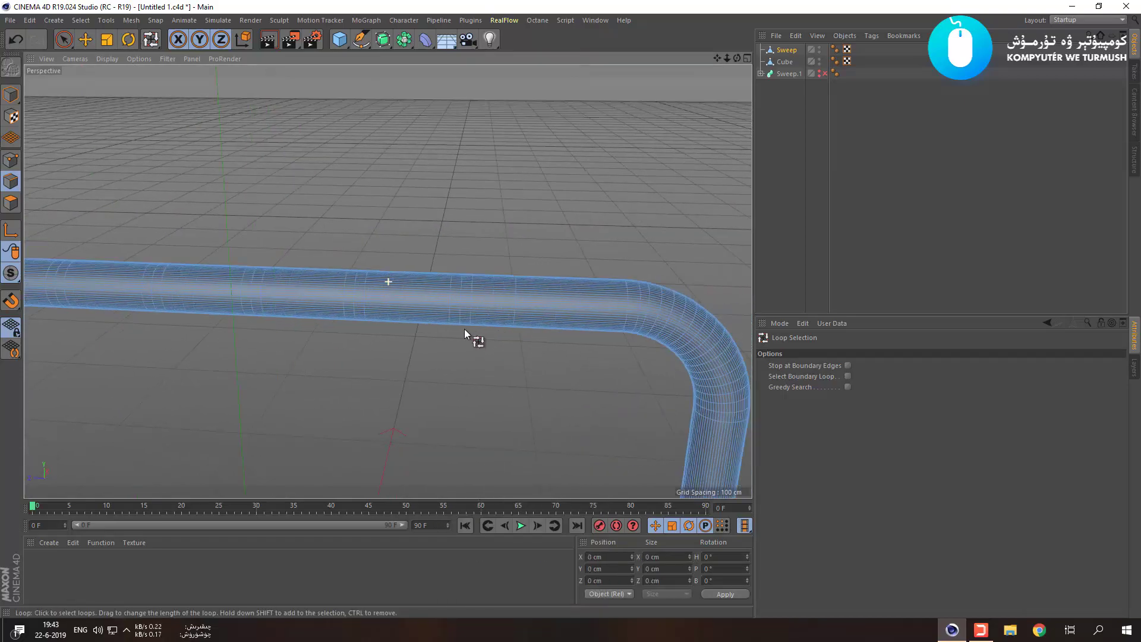
pyautogui.click(480, 290)
pyautogui.rightClick(480, 290)
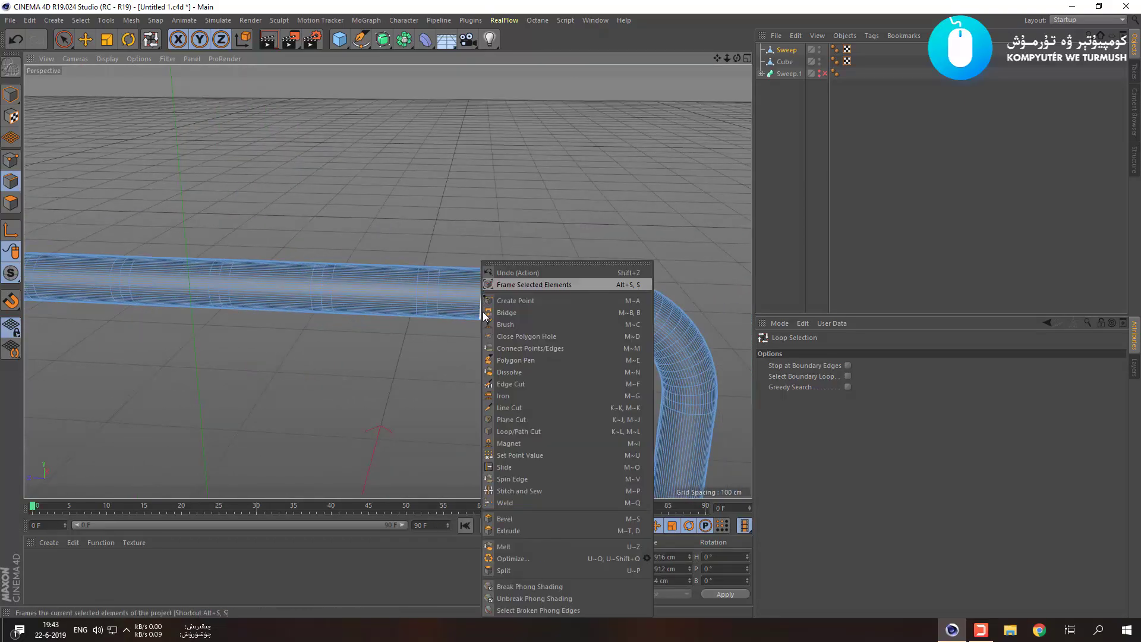
pyautogui.click(516, 544)
pyautogui.scroll(-2, 462, 434)
pyautogui.keyDown('alt'); pyautogui.moveTo(447, 393); pyautogui.dragTo(512, 377, button='middle'); pyautogui.keyUp('alt')
pyautogui.scroll(2, 403, 334)
pyautogui.keyDown('alt'); pyautogui.moveTo(404, 348); pyautogui.dragTo(463, 357); pyautogui.keyUp('alt')
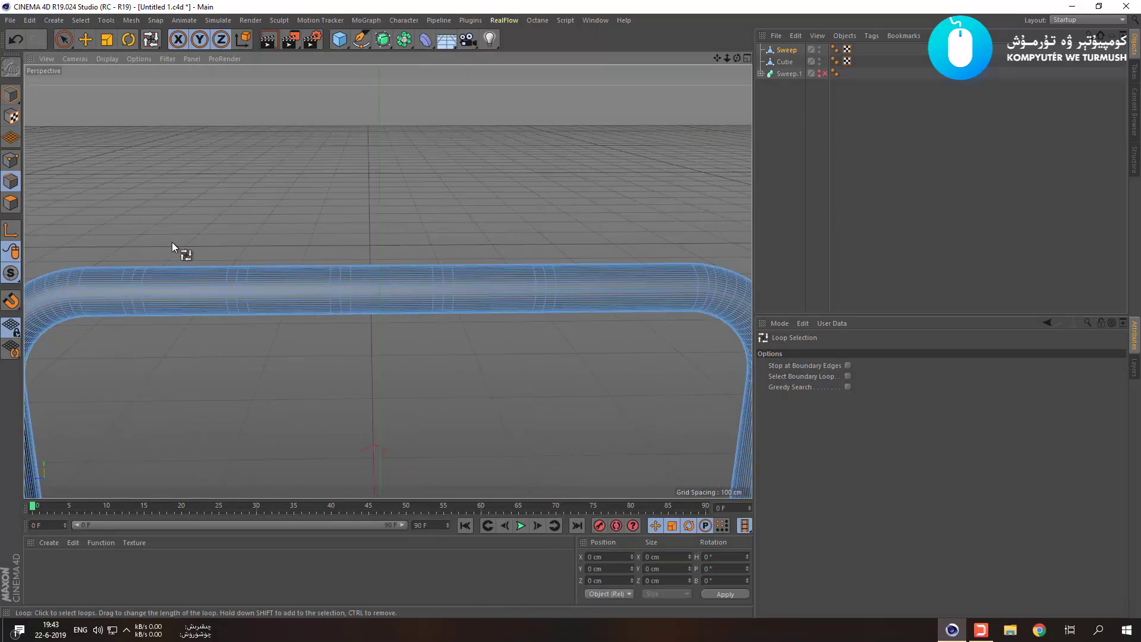
pyautogui.click(63, 39)
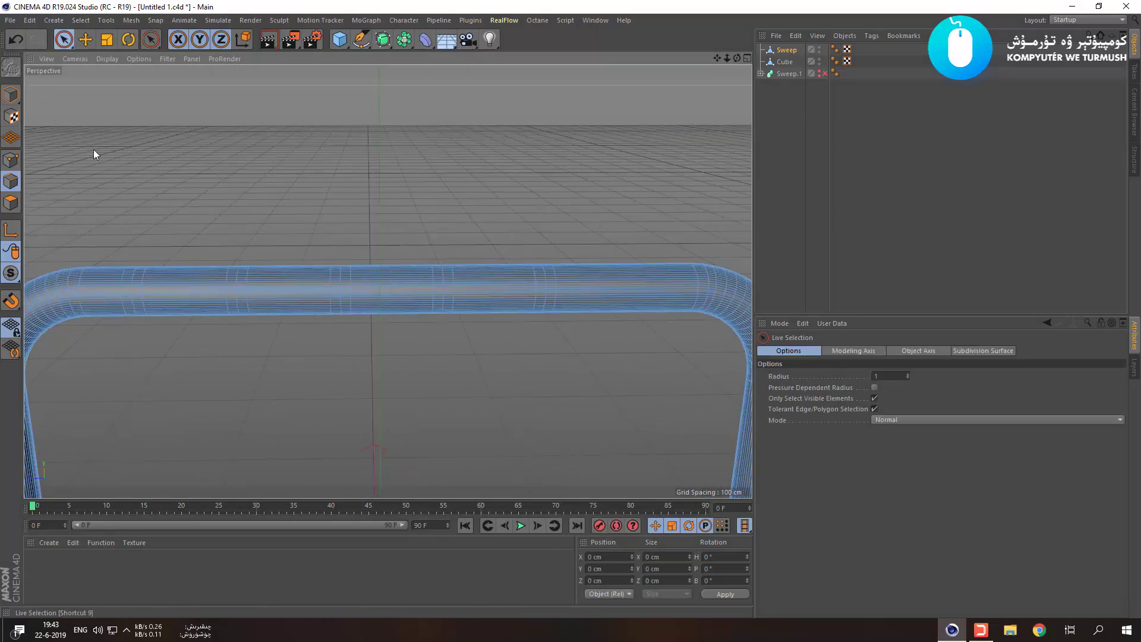
pyautogui.click(121, 290)
pyautogui.click(80, 20)
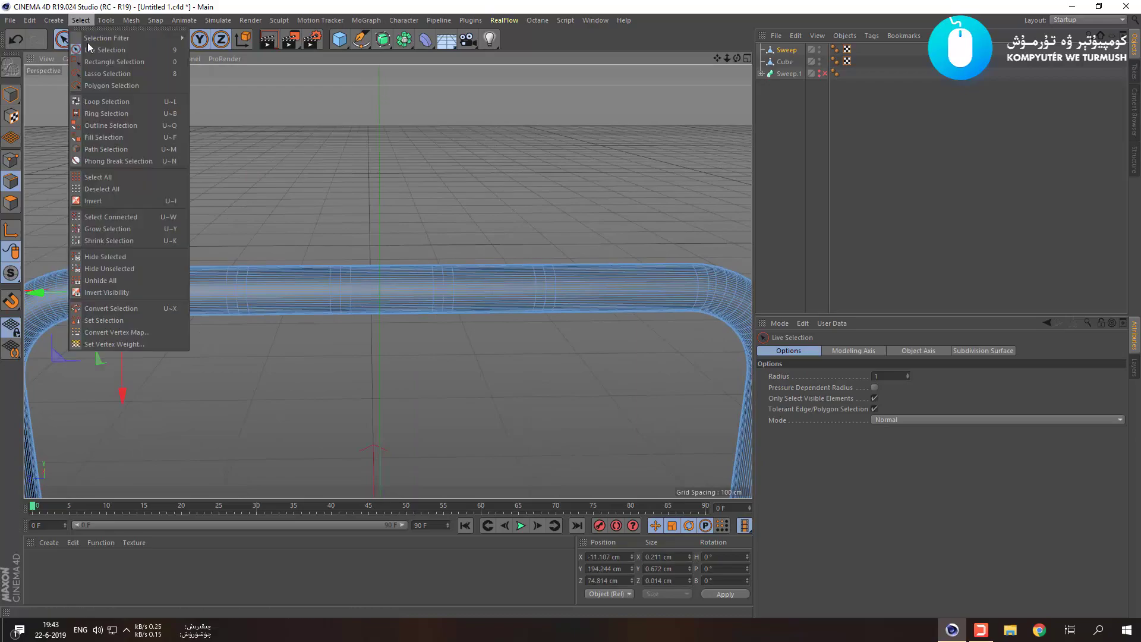
pyautogui.click(123, 105)
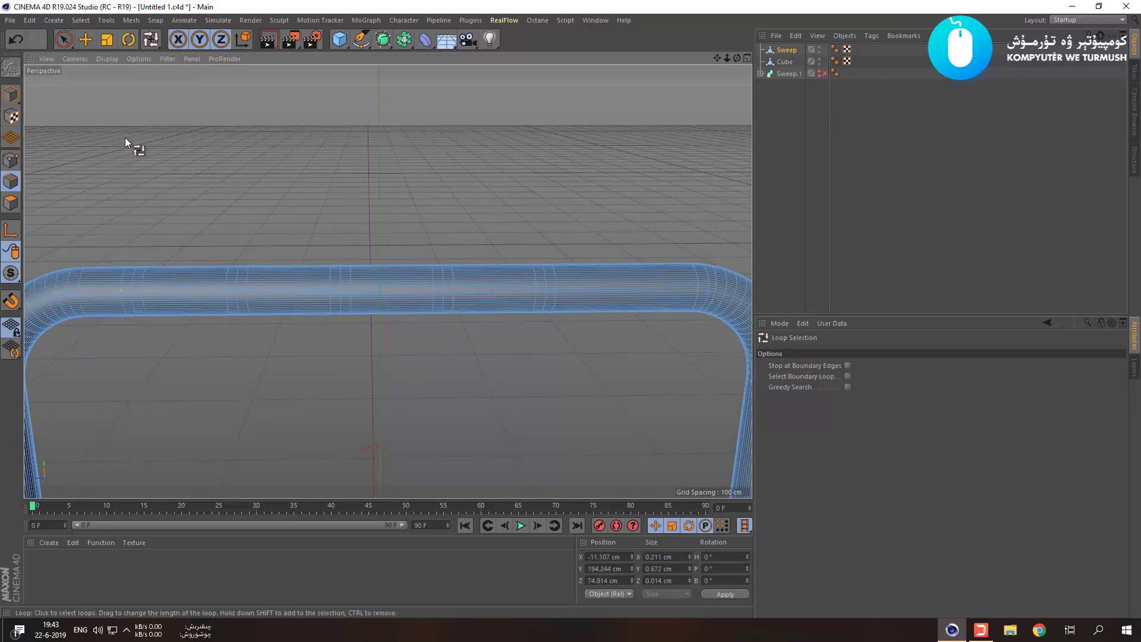
pyautogui.click(128, 288)
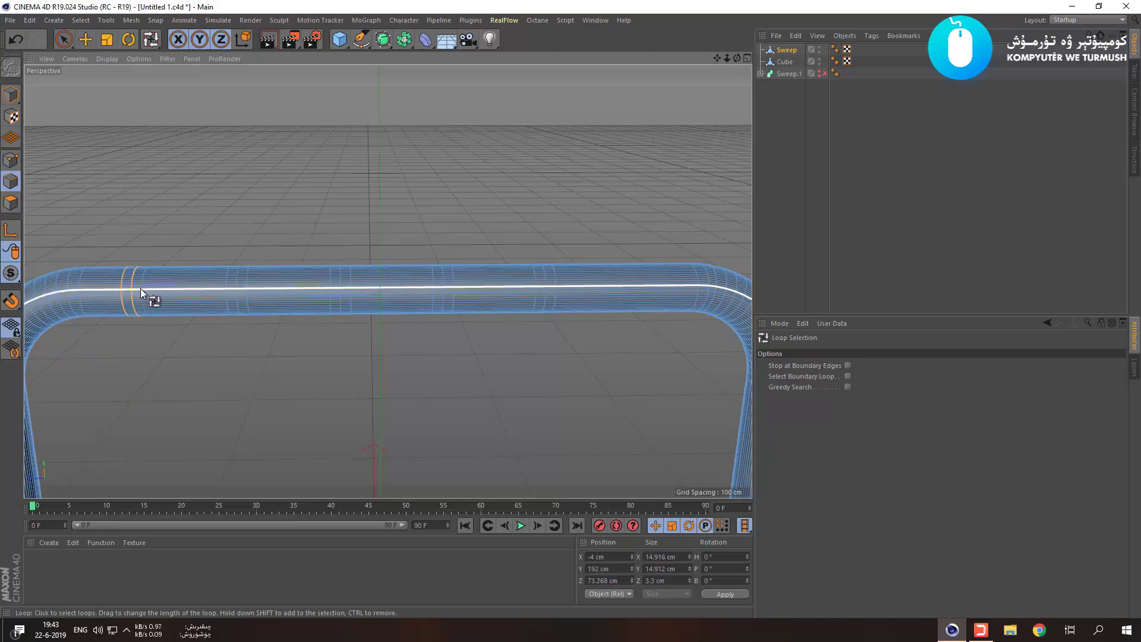
pyautogui.keyDown('shift'); pyautogui.click(141, 287); pyautogui.keyUp('shift')
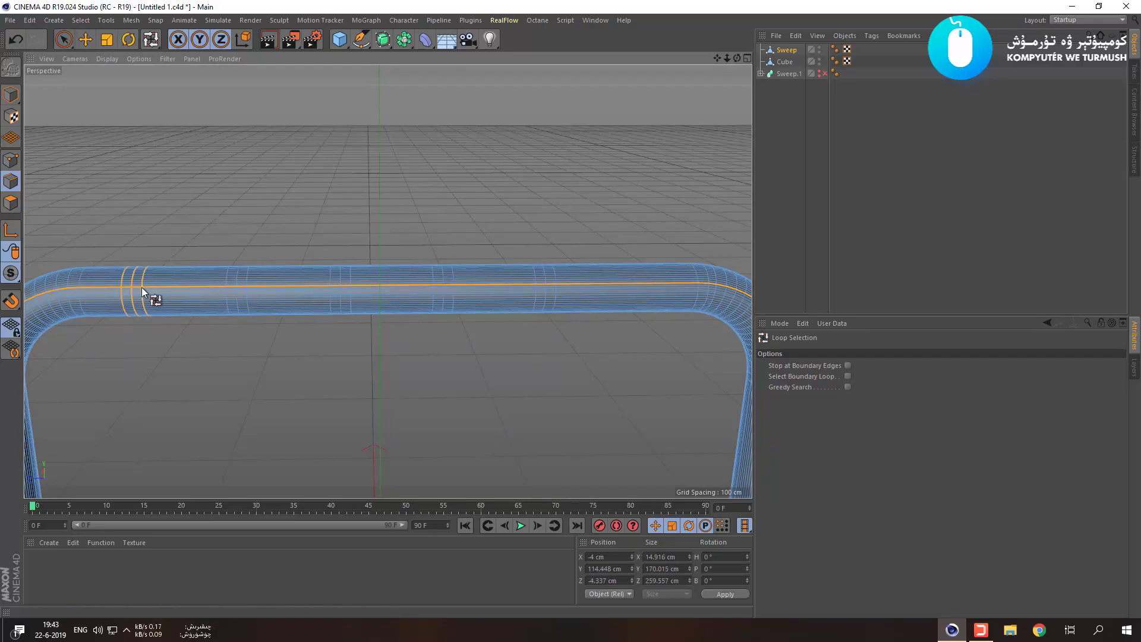
pyautogui.click(147, 341)
# Loop-select the three edge loops of the first bevelled band from the bar's left corner.
pyautogui.scroll(4, 128, 272)
pyautogui.scroll(2, 119, 297)
pyautogui.click(112, 302)
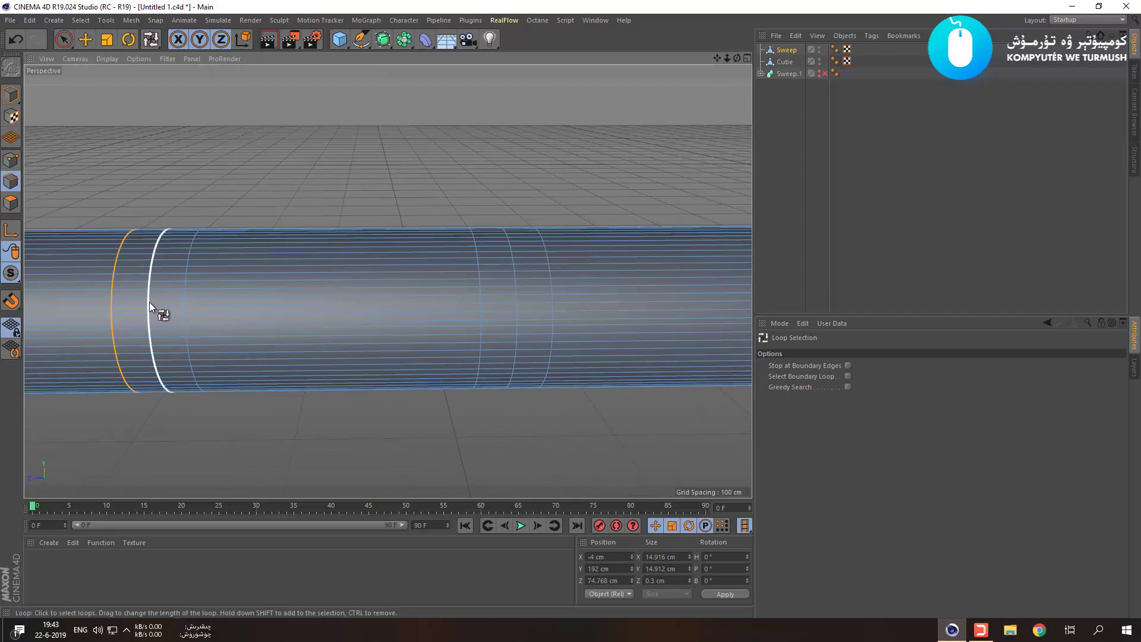
pyautogui.keyDown('shift'); pyautogui.click(149, 303); pyautogui.keyUp('shift')
pyautogui.keyDown('shift'); pyautogui.click(185, 305); pyautogui.keyUp('shift')
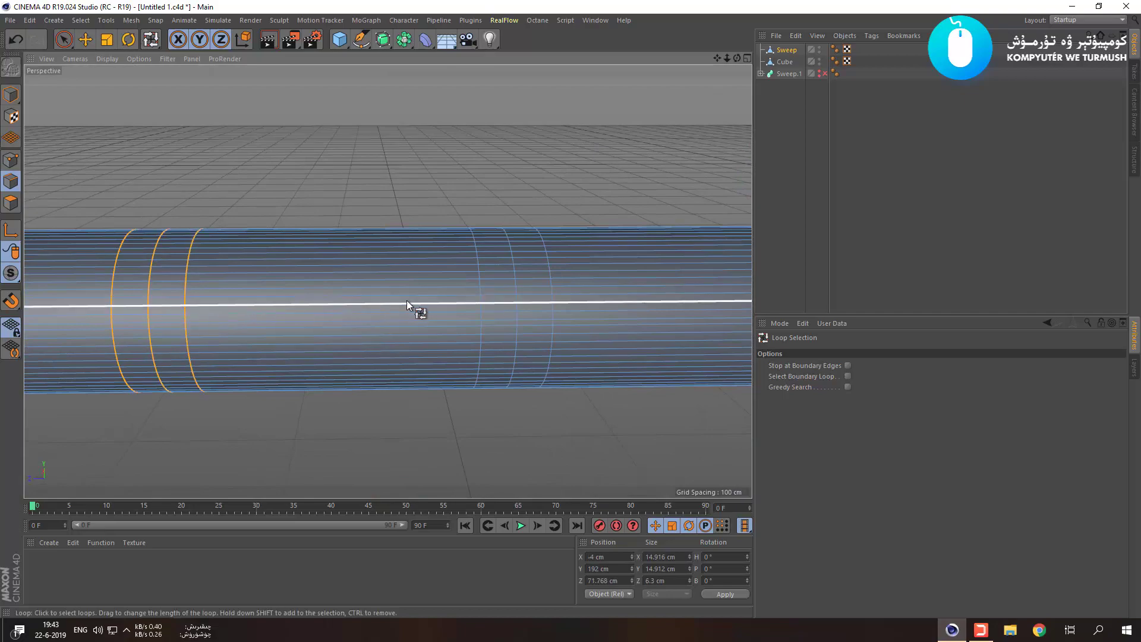
# Add the three edge loops of the bar's second bevelled band to the selection.
pyautogui.keyDown('alt'); pyautogui.moveTo(408, 302); pyautogui.dragTo(211, 289, button='middle'); pyautogui.keyUp('alt')
pyautogui.keyDown('shift'); pyautogui.click(282, 287); pyautogui.keyUp('shift')
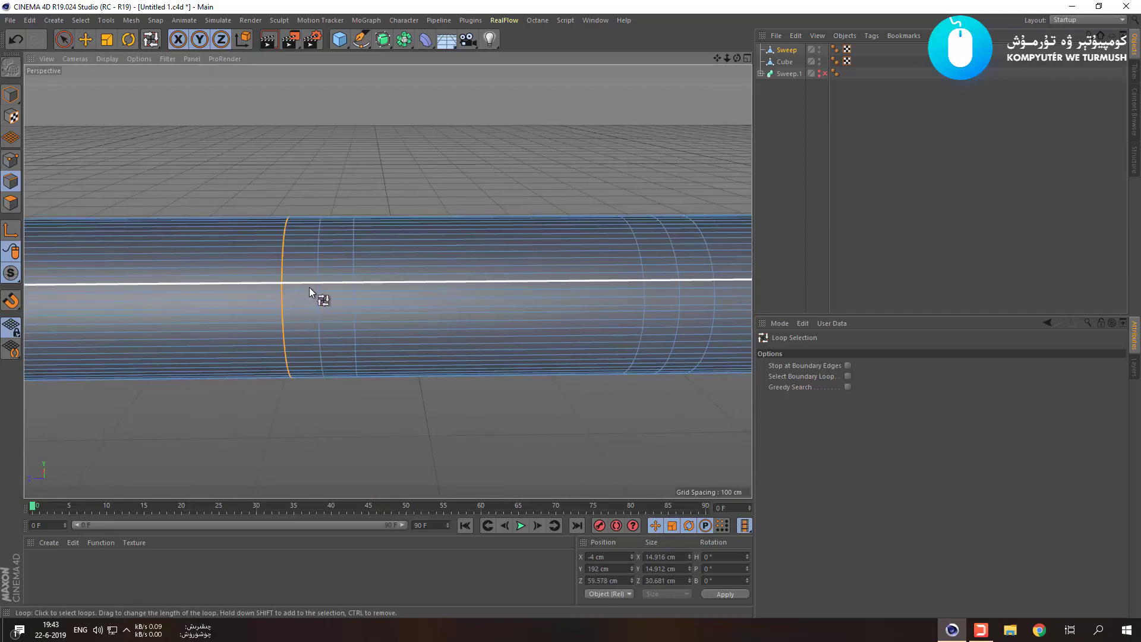
pyautogui.keyDown('shift'); pyautogui.click(318, 286); pyautogui.keyUp('shift')
pyautogui.keyDown('shift'); pyautogui.click(354, 287); pyautogui.keyUp('shift')
# Try to move the selected loops of the first two bands with the Move tool.
pyautogui.scroll(-4, 360, 251)
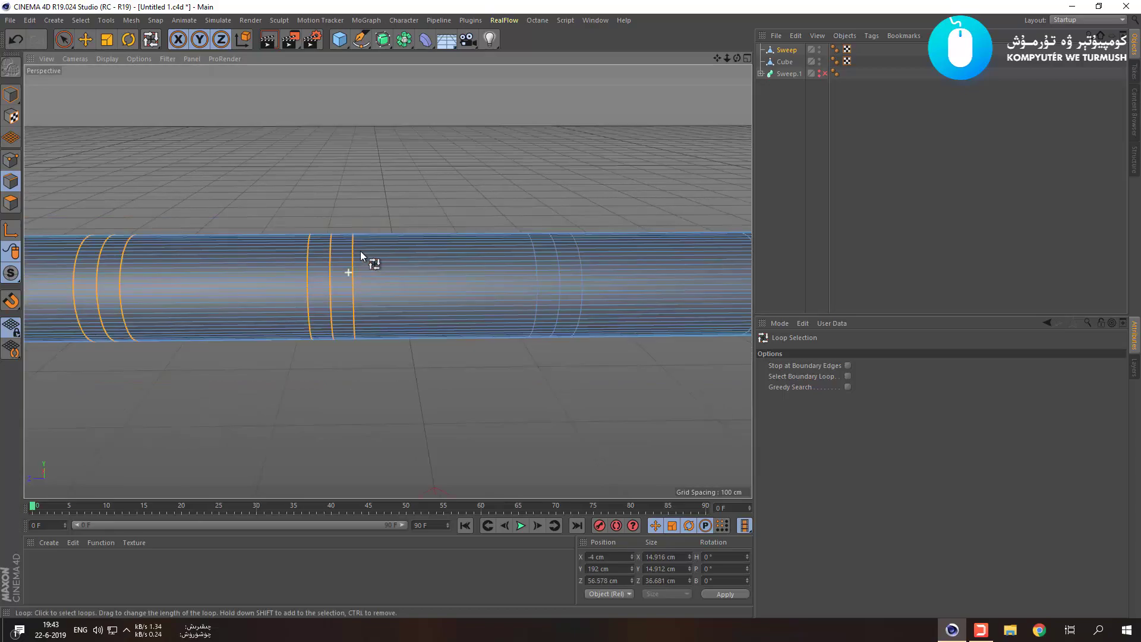
pyautogui.keyDown('alt'); pyautogui.moveTo(499, 296); pyautogui.dragTo(419, 308, button='middle'); pyautogui.keyUp('alt')
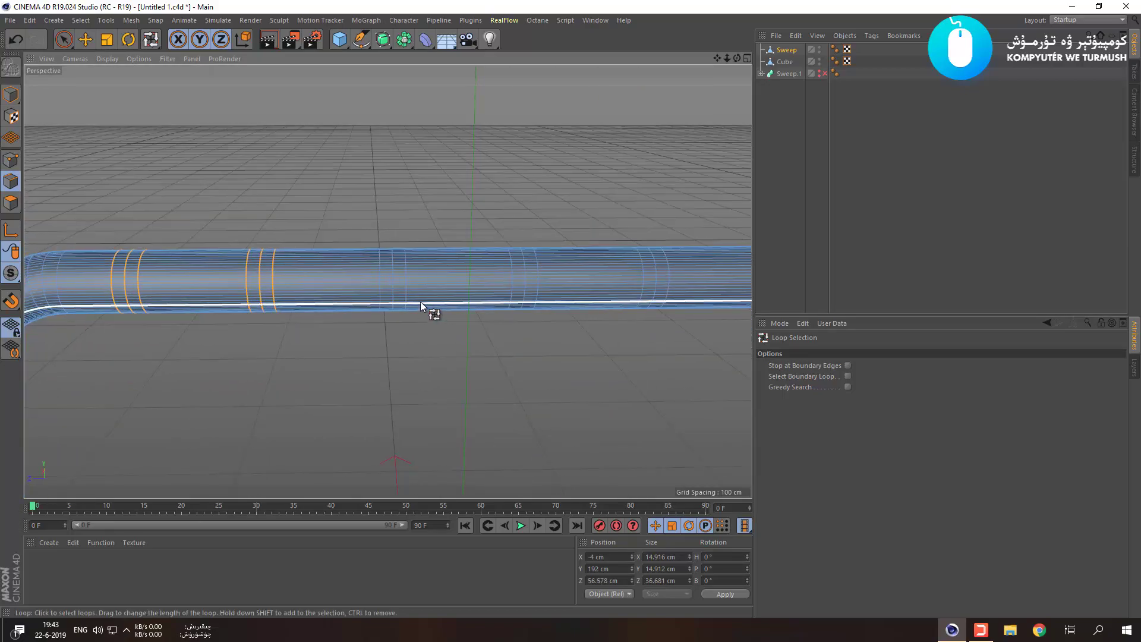
pyautogui.press('r')
pyautogui.press('e')
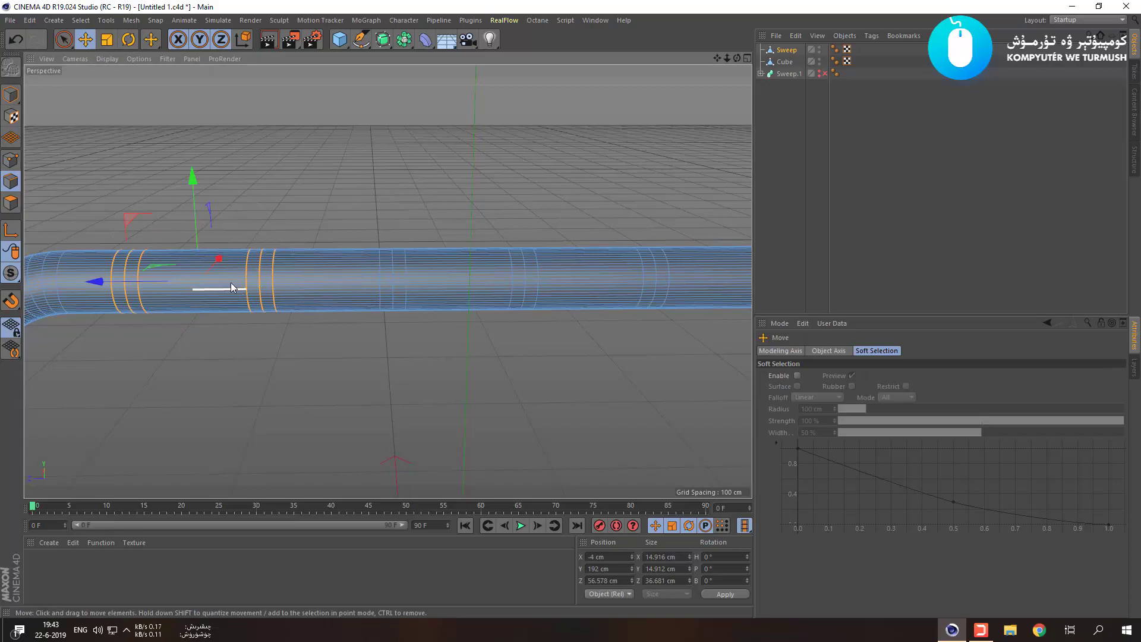
pyautogui.moveTo(180, 281); pyautogui.dragTo(239, 288)
pyautogui.hotkey('ctrl', 'z')
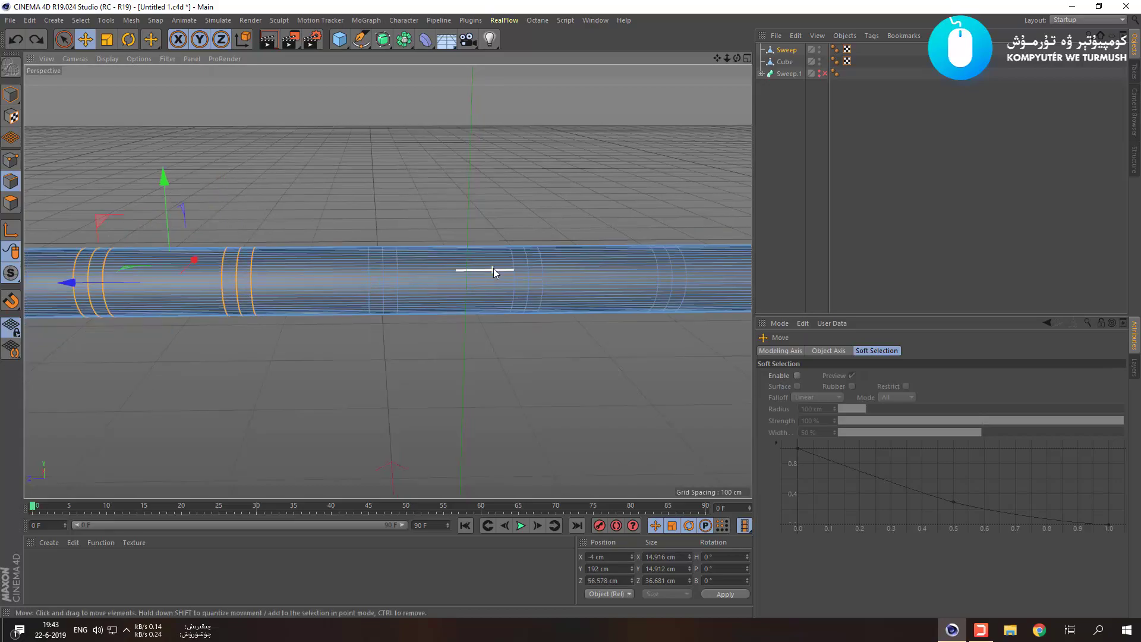
# Add the three edge loops of the bar's third bevelled band to the selection with Loop Selection.
pyautogui.scroll(2, 494, 269)
pyautogui.scroll(3, 377, 254)
pyautogui.click(80, 21)
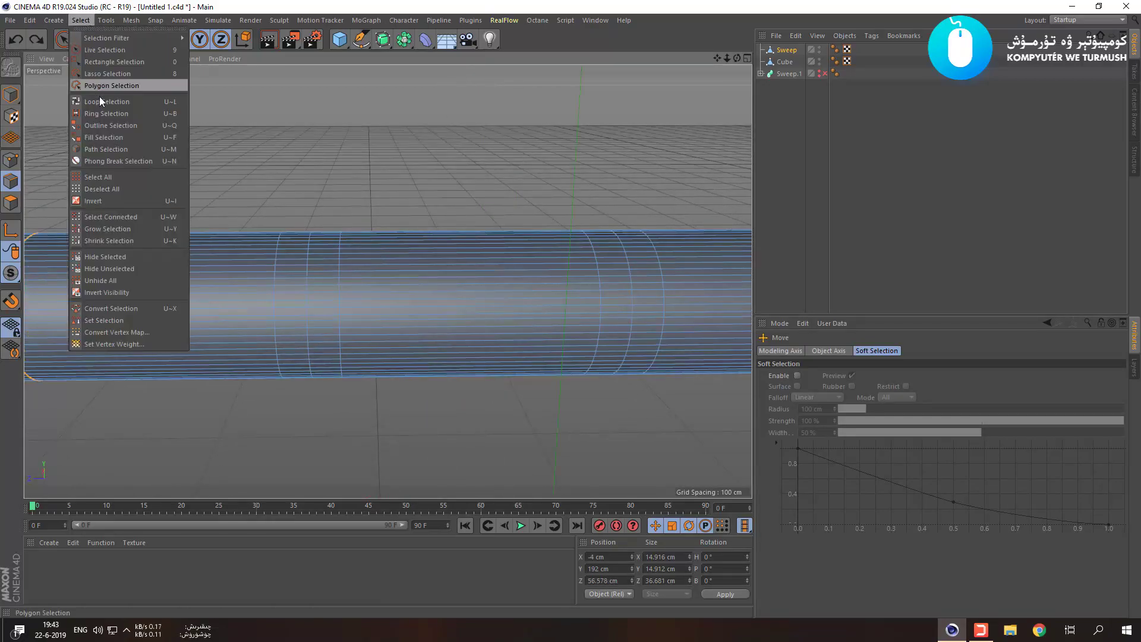
pyautogui.click(108, 102)
pyautogui.click(274, 301)
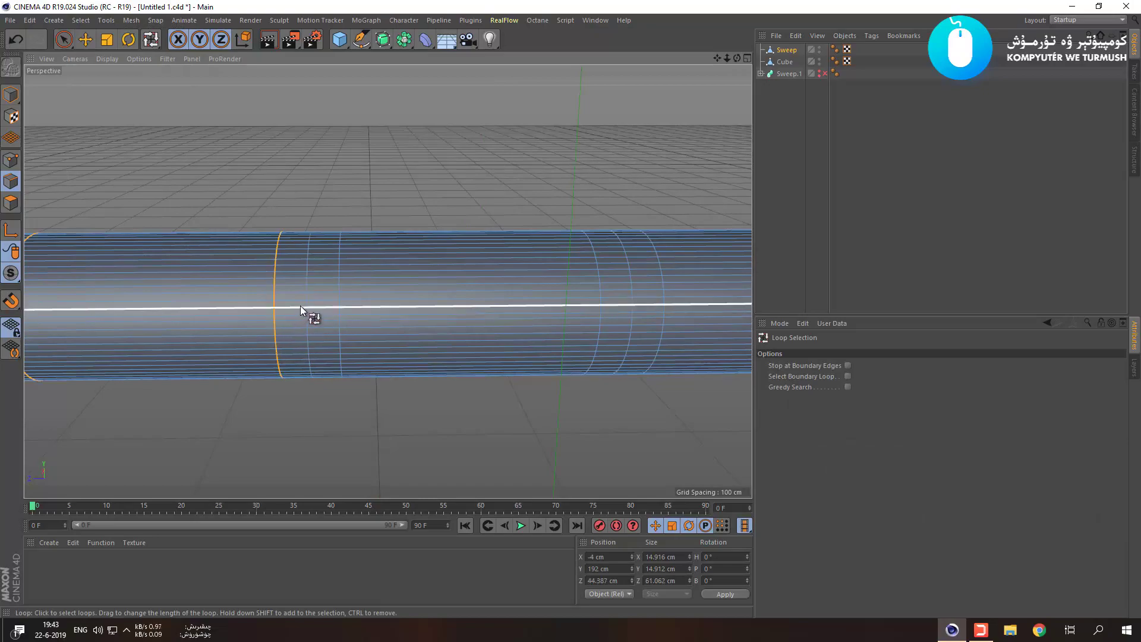
pyautogui.keyDown('shift'); pyautogui.click(307, 305); pyautogui.keyUp('shift')
pyautogui.keyDown('shift'); pyautogui.click(340, 304); pyautogui.keyUp('shift')
# Add the three edge loops of the bar's fourth bevelled band to the selection.
pyautogui.scroll(-4, 381, 298)
pyautogui.keyDown('alt'); pyautogui.moveTo(409, 277); pyautogui.dragTo(190, 264, button='middle'); pyautogui.keyUp('alt')
pyautogui.scroll(2, 291, 297)
pyautogui.scroll(2, 308, 302)
pyautogui.keyDown('shift'); pyautogui.click(302, 278); pyautogui.keyUp('shift')
pyautogui.keyDown('shift'); pyautogui.click(349, 278); pyautogui.keyUp('shift')
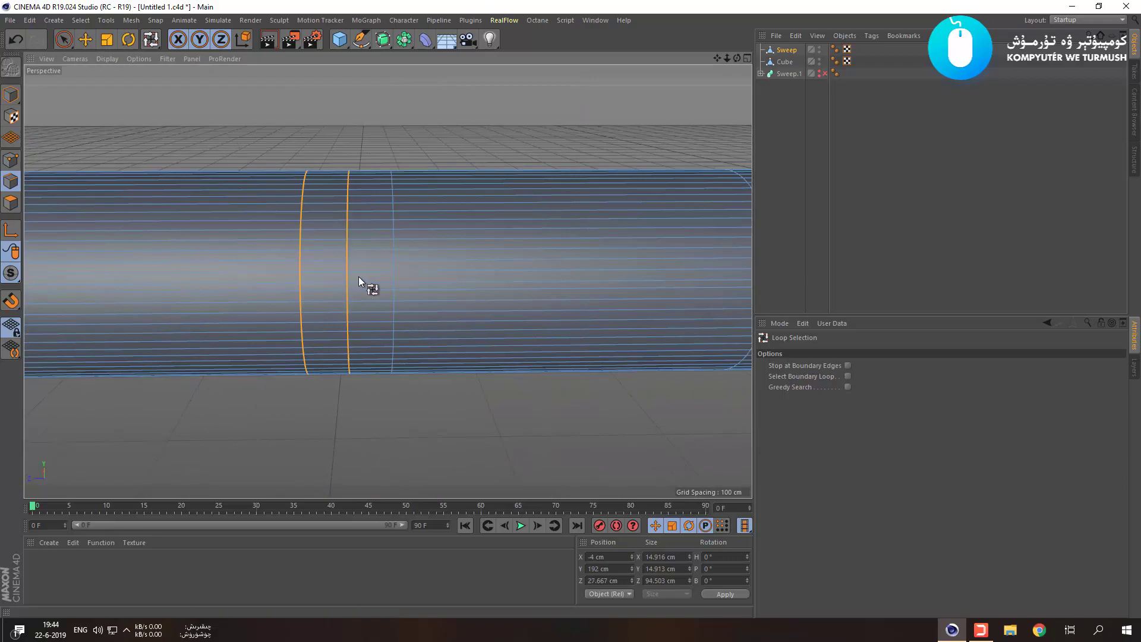
pyautogui.keyDown('shift'); pyautogui.click(394, 277); pyautogui.keyUp('shift')
# Add the three edge loops of the bar's fifth bevelled band to the selection with Loop Selection.
pyautogui.scroll(-3, 389, 274)
pyautogui.scroll(-3, 383, 272)
pyautogui.keyDown('alt'); pyautogui.moveTo(461, 309); pyautogui.dragTo(248, 314, button='middle'); pyautogui.keyUp('alt')
pyautogui.scroll(4, 306, 288)
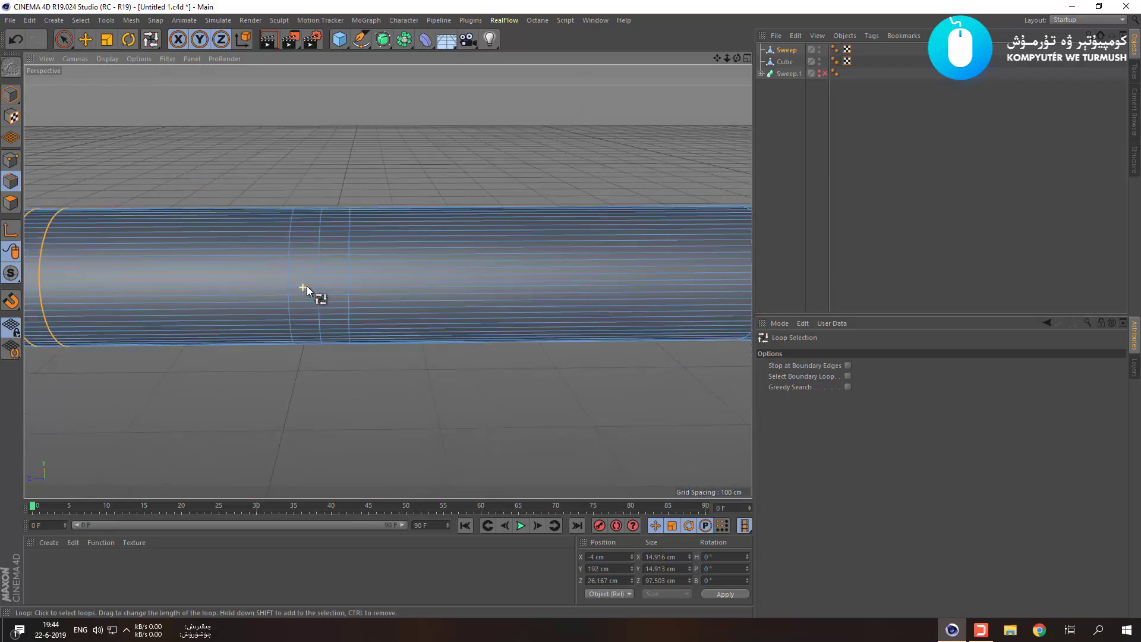
pyautogui.keyDown('shift'); pyautogui.click(289, 279); pyautogui.keyUp('shift')
pyautogui.keyDown('shift'); pyautogui.click(321, 284); pyautogui.keyUp('shift')
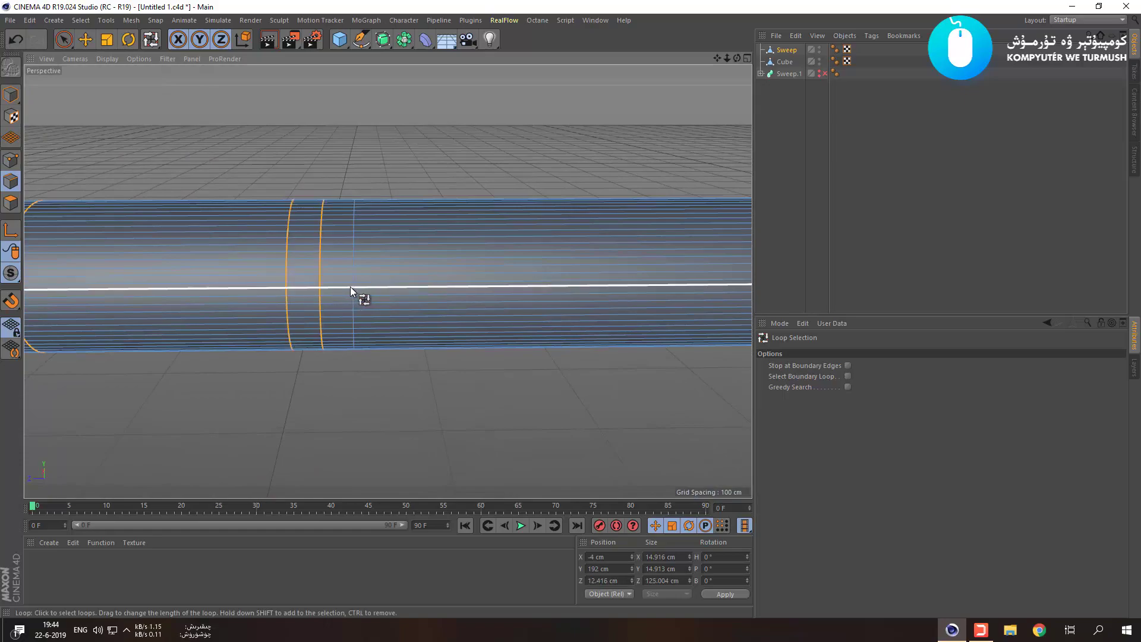
pyautogui.keyDown('shift'); pyautogui.click(354, 287); pyautogui.keyUp('shift')
# Move all the selected band loops along the bar in the Right view so the middle band sits on the frame's centre axis.
pyautogui.scroll(-6, 354, 288)
pyautogui.keyDown('alt'); pyautogui.moveTo(321, 334); pyautogui.dragTo(422, 328, button='middle'); pyautogui.keyUp('alt')
pyautogui.press('r')
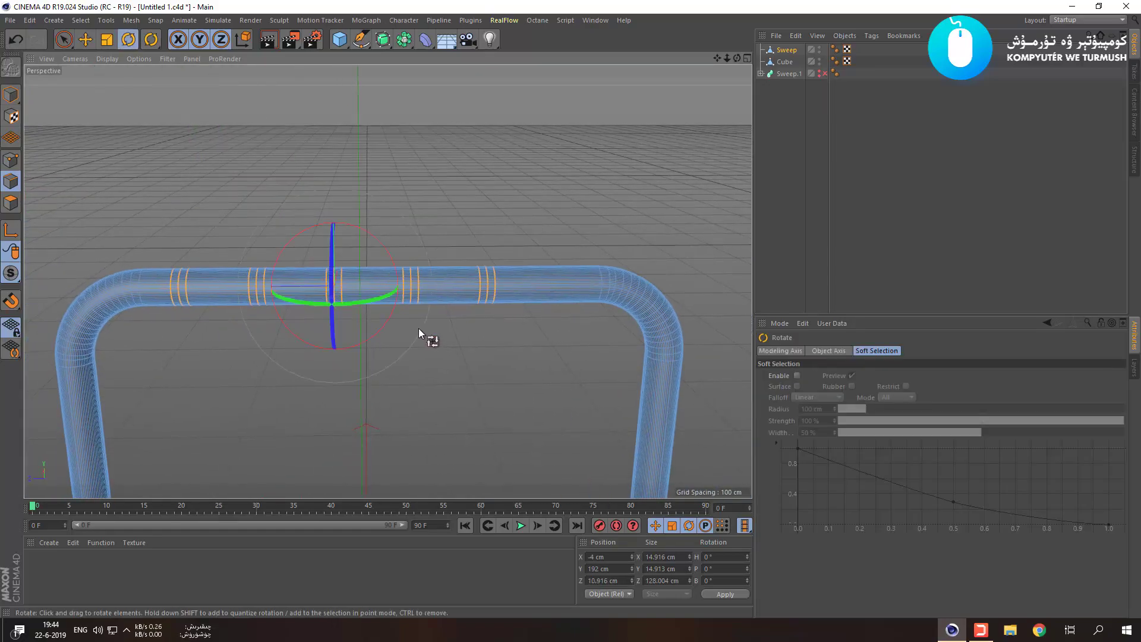
pyautogui.press('e')
pyautogui.press('F5')
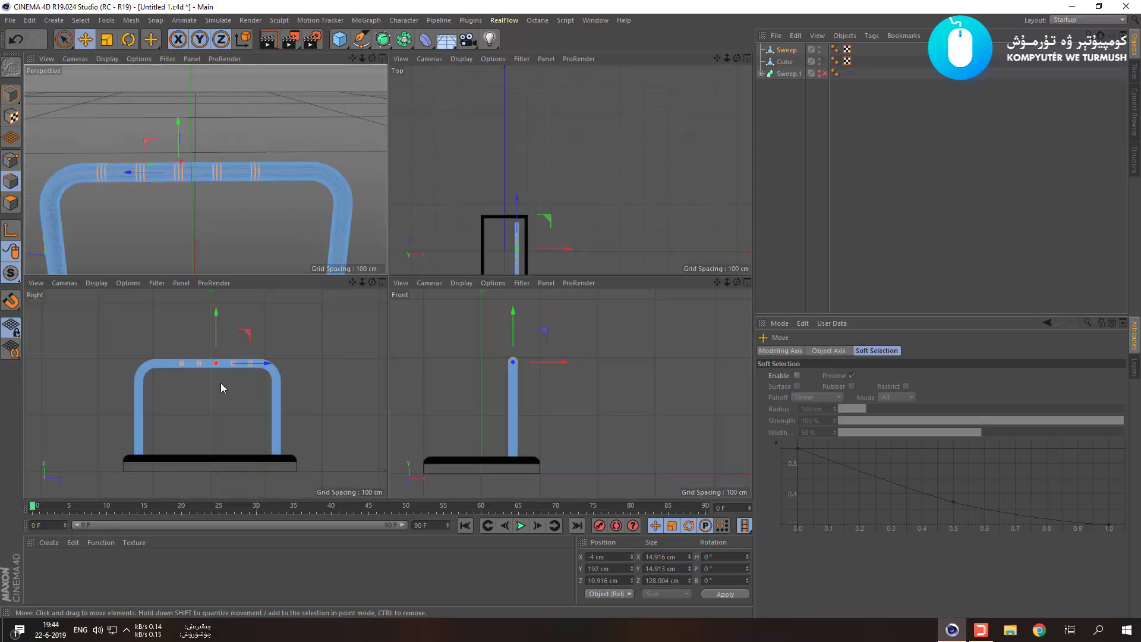
pyautogui.press('F3')
pyautogui.scroll(8, 412, 199)
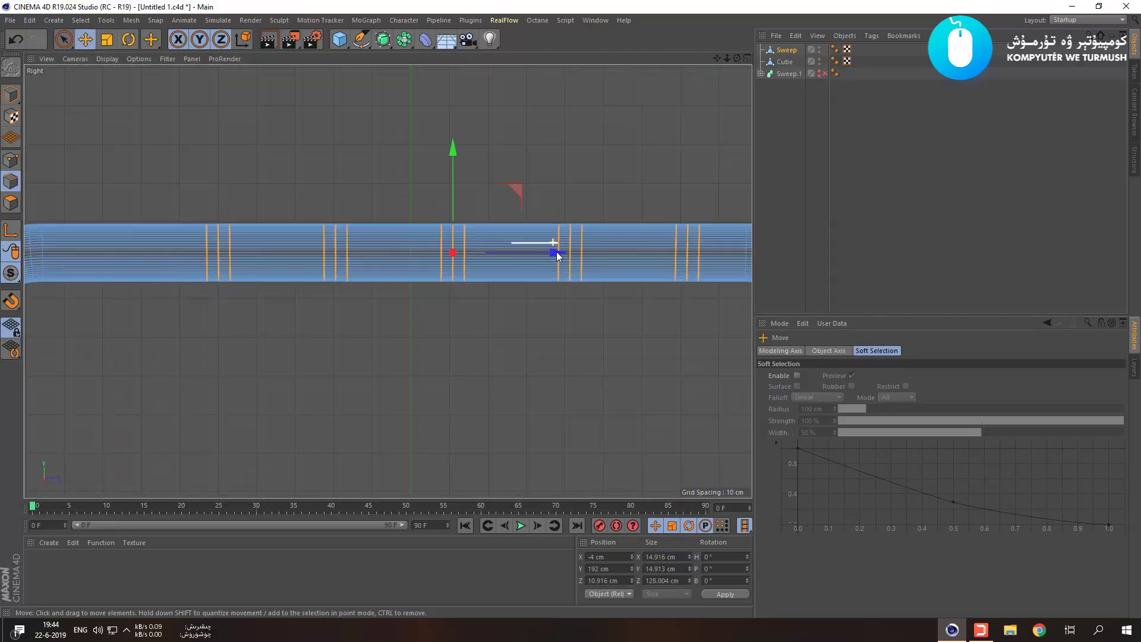
pyautogui.moveTo(555, 252); pyautogui.dragTo(514, 253)
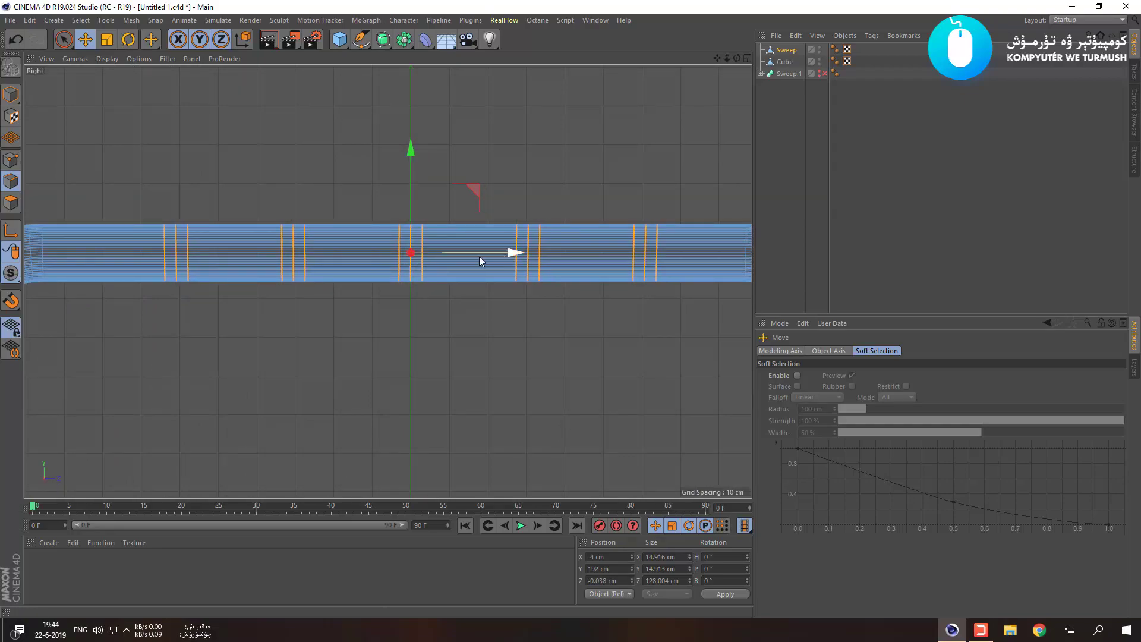
pyautogui.press('F5')
pyautogui.middleClick(228, 343)
pyautogui.scroll(-4, 269, 325)
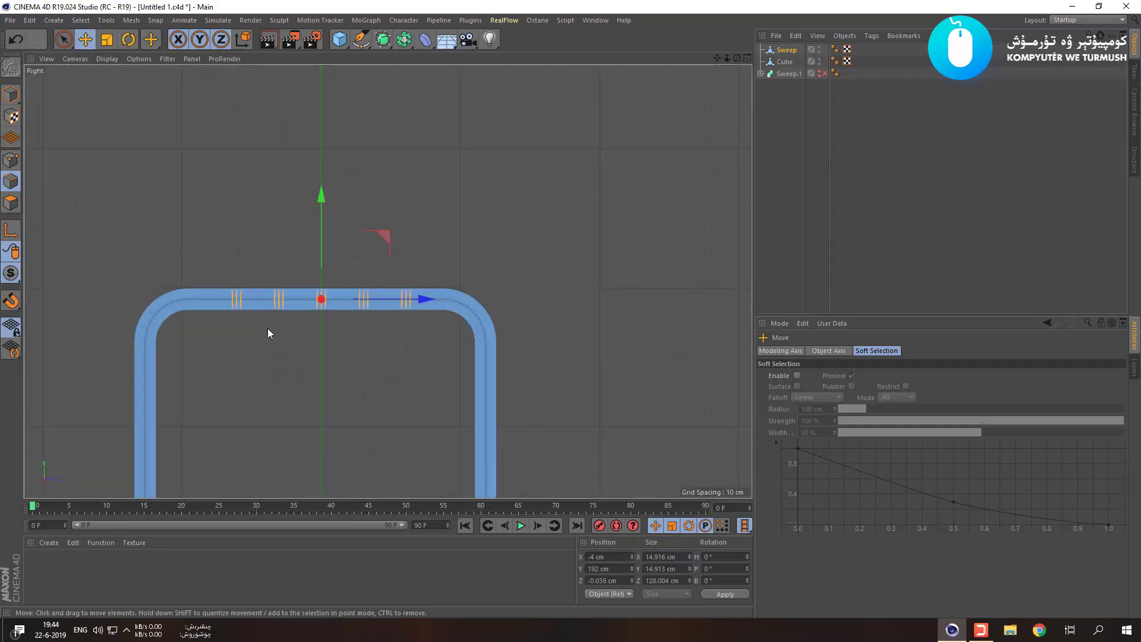
pyautogui.middleClick(268, 328)
pyautogui.scroll(-3, 218, 231)
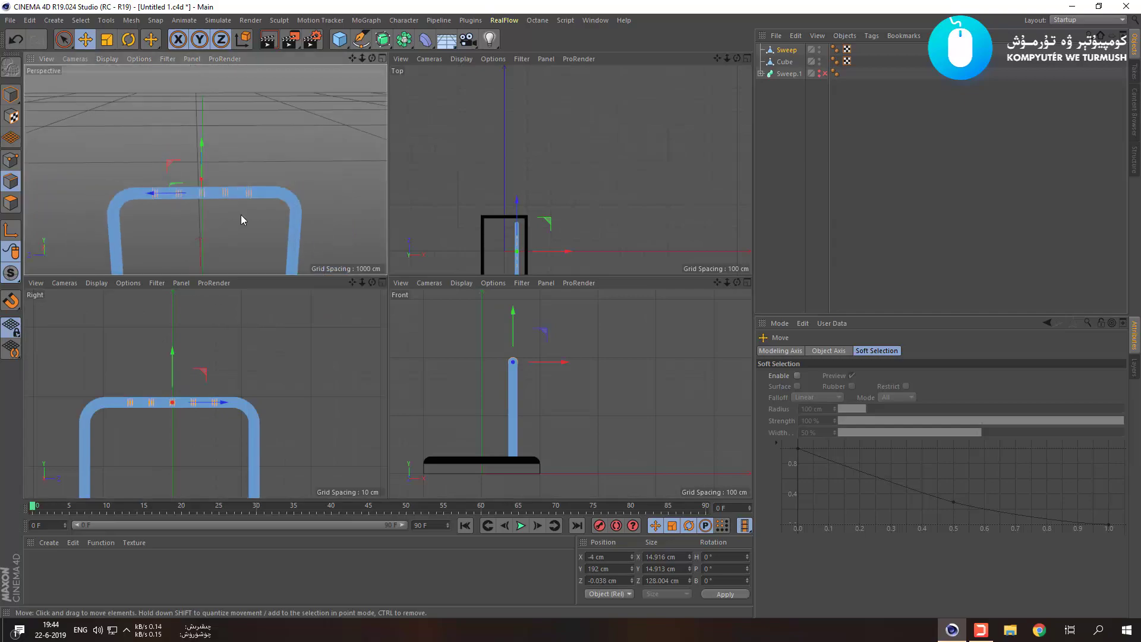
# Deselect the band loops with Live Selection and switch to the full perspective view of the frame.
pyautogui.press('space')
pyautogui.click(315, 173)
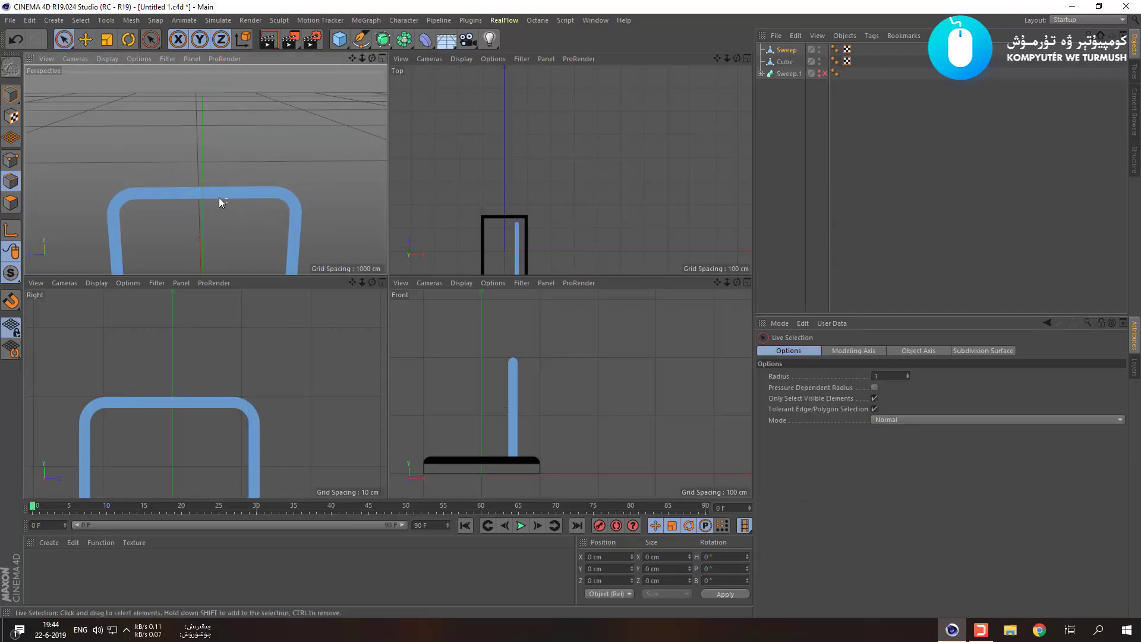
pyautogui.scroll(5, 191, 226)
pyautogui.middleClick(194, 225)
pyautogui.middleClick(194, 224)
pyautogui.scroll(-3, 194, 224)
pyautogui.middleClick(155, 193)
pyautogui.scroll(-3, 155, 193)
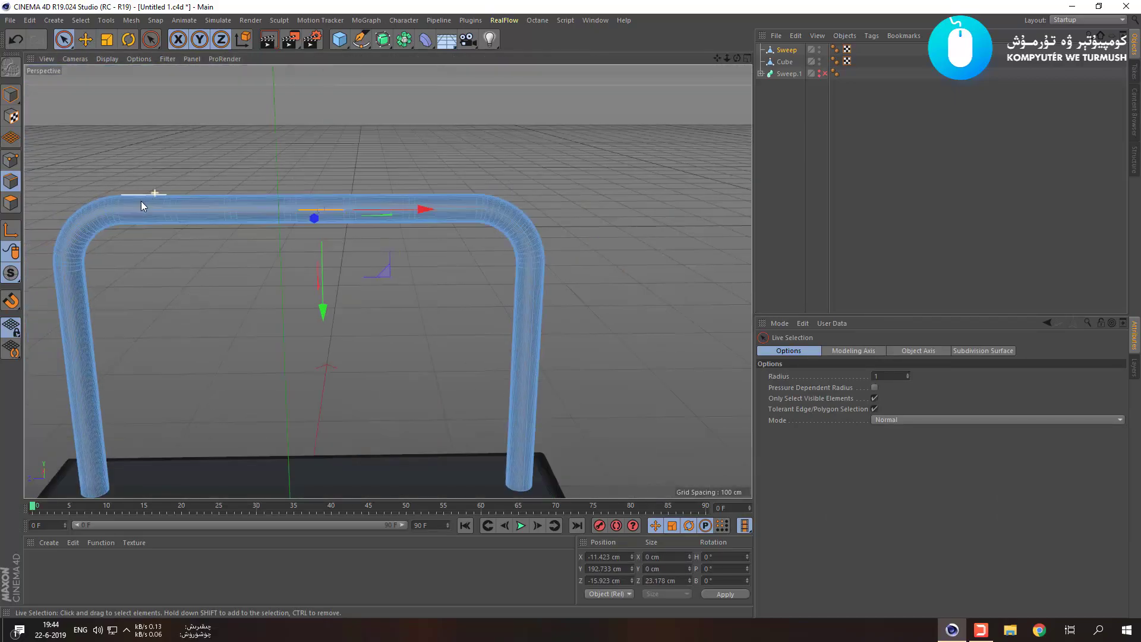
# Select the middle edge loop of the bar's outermost bevelled band with Loop Selection.
pyautogui.scroll(8, 152, 197)
pyautogui.scroll(-3, 284, 245)
pyautogui.keyDown('alt'); pyautogui.moveTo(273, 245); pyautogui.dragTo(290, 293, button='middle'); pyautogui.keyUp('alt')
pyautogui.click(280, 266)
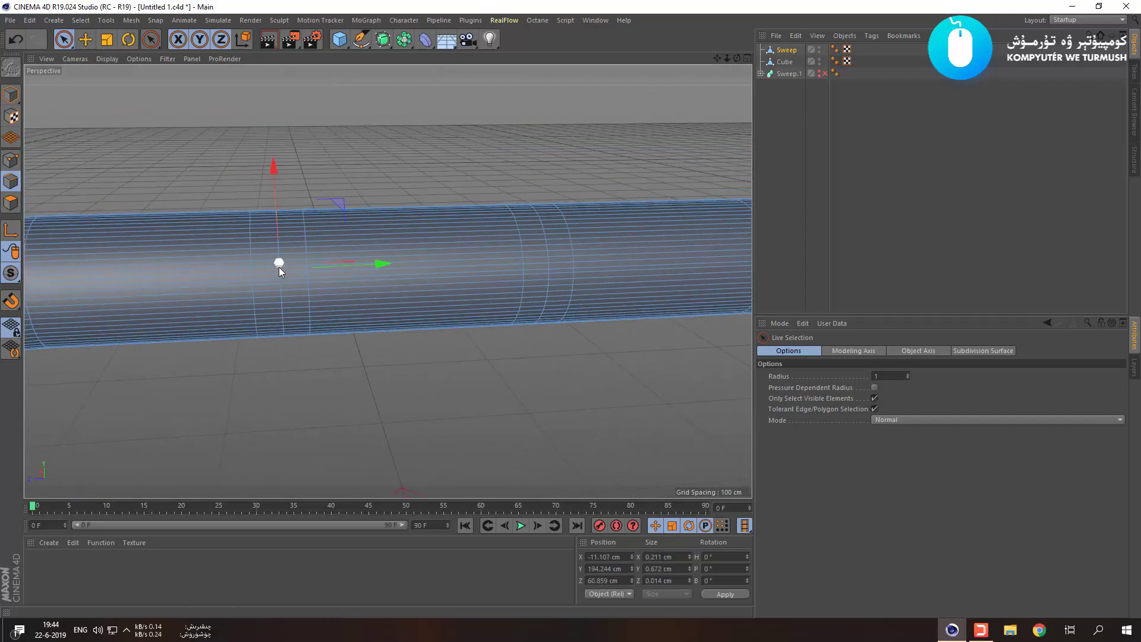
pyautogui.click(83, 20)
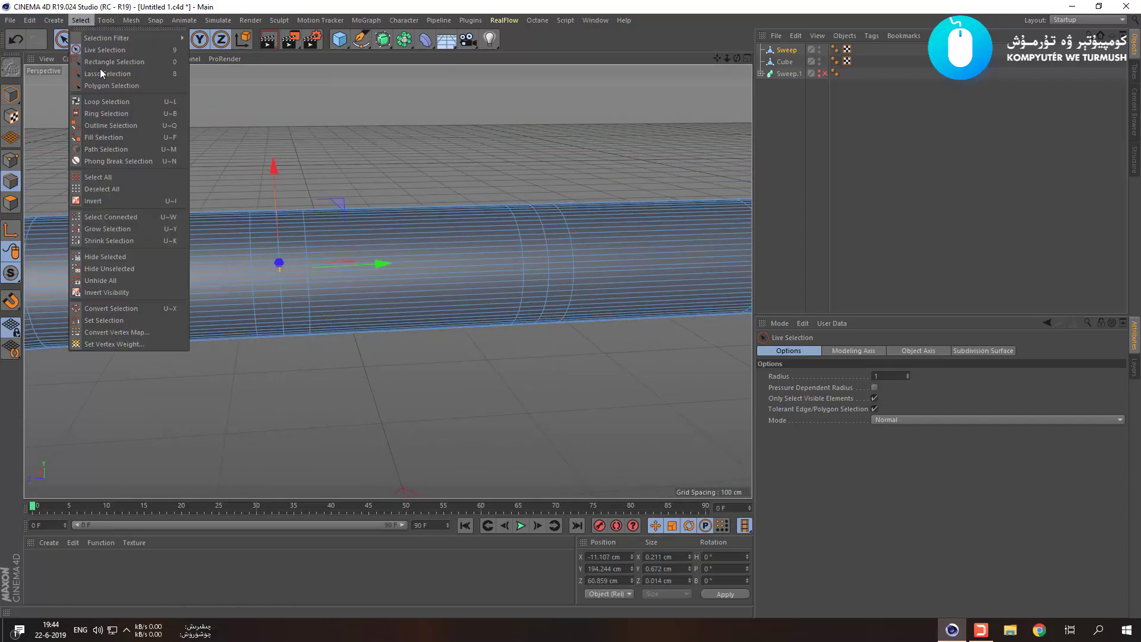
pyautogui.click(114, 112)
pyautogui.click(81, 20)
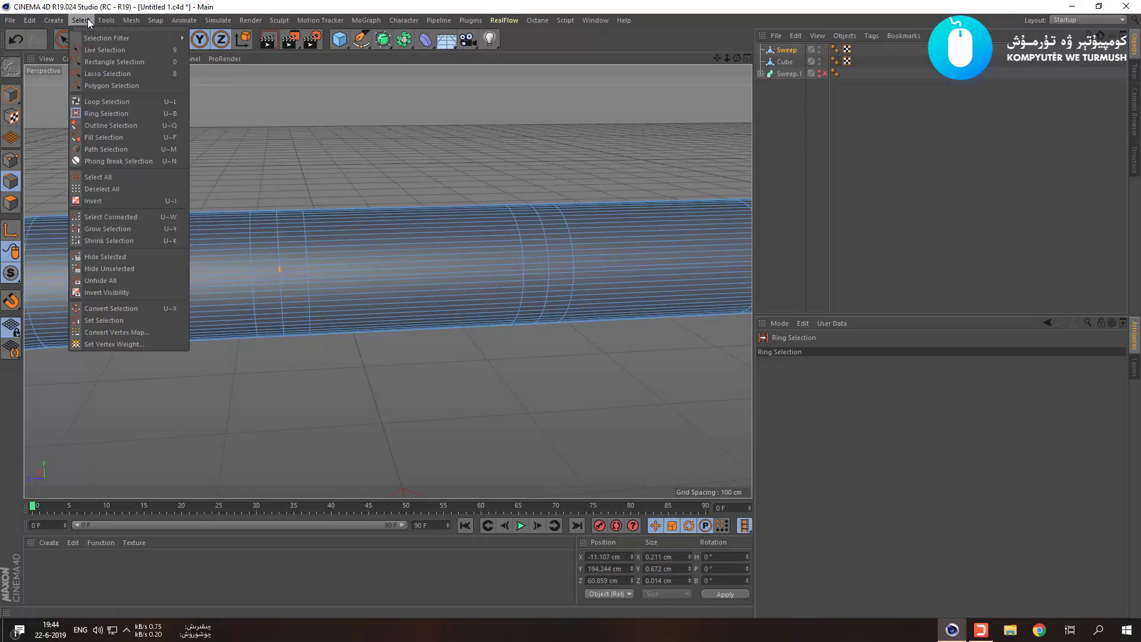
pyautogui.click(116, 104)
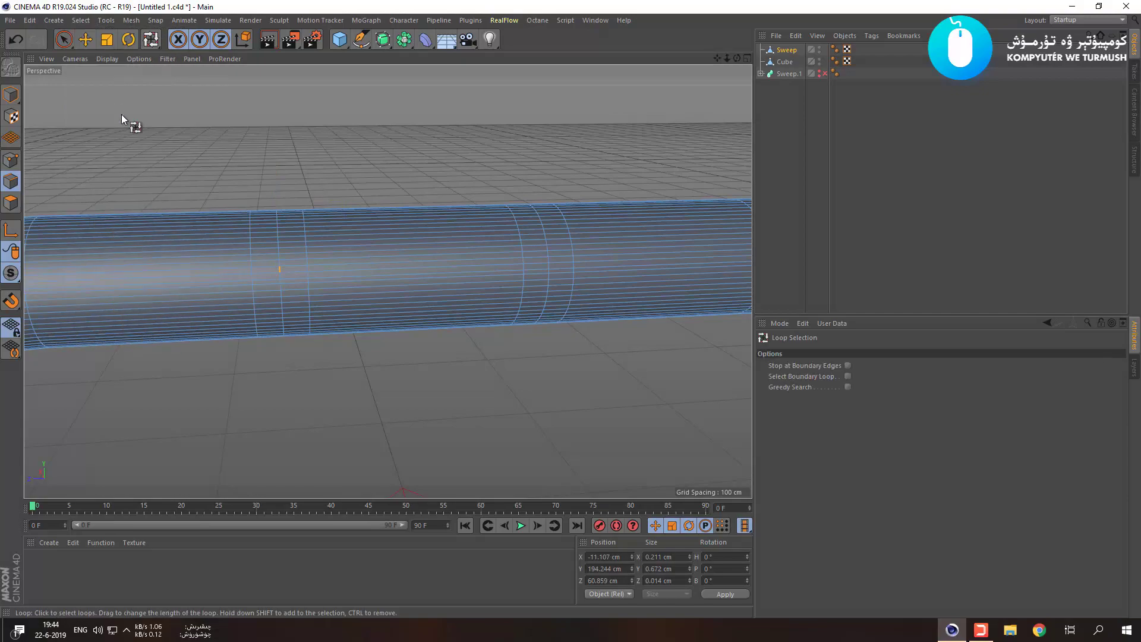
pyautogui.click(279, 261)
# Try to shrink the selected middle loop freehand with the Scale tool, and undo the attempts.
pyautogui.press('t')
pyautogui.moveTo(497, 370); pyautogui.dragTo(380, 412)
pyautogui.hotkey('ctrl', 'z')
pyautogui.hotkey('ctrl', 'z')
pyautogui.hotkey('ctrl', 'z')
pyautogui.keyDown('alt'); pyautogui.moveTo(503, 405); pyautogui.dragTo(505, 271); pyautogui.keyUp('alt')
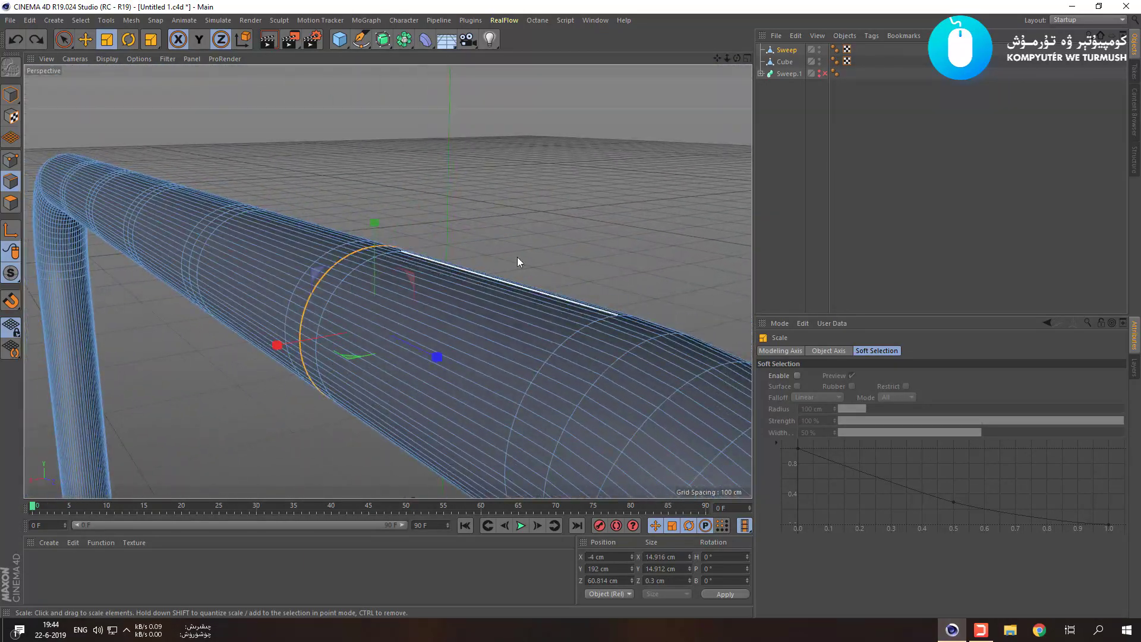
pyautogui.moveTo(538, 208); pyautogui.dragTo(428, 273)
pyautogui.hotkey('ctrl', 'z')
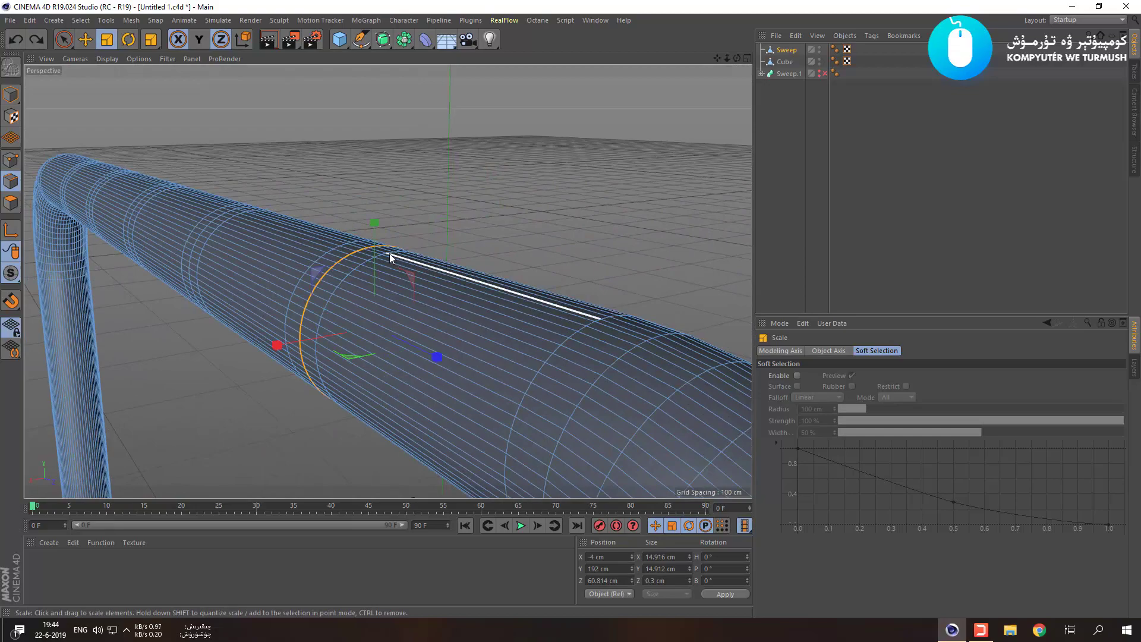
# Re-enable the Y axis and try scaling the middle loop freehand again, undoing the change.
pyautogui.click(199, 39)
pyautogui.moveTo(558, 148); pyautogui.dragTo(572, 203)
pyautogui.hotkey('ctrl', 'z')
pyautogui.hotkey('ctrl', 'z')
pyautogui.hotkey('ctrl', 'z')
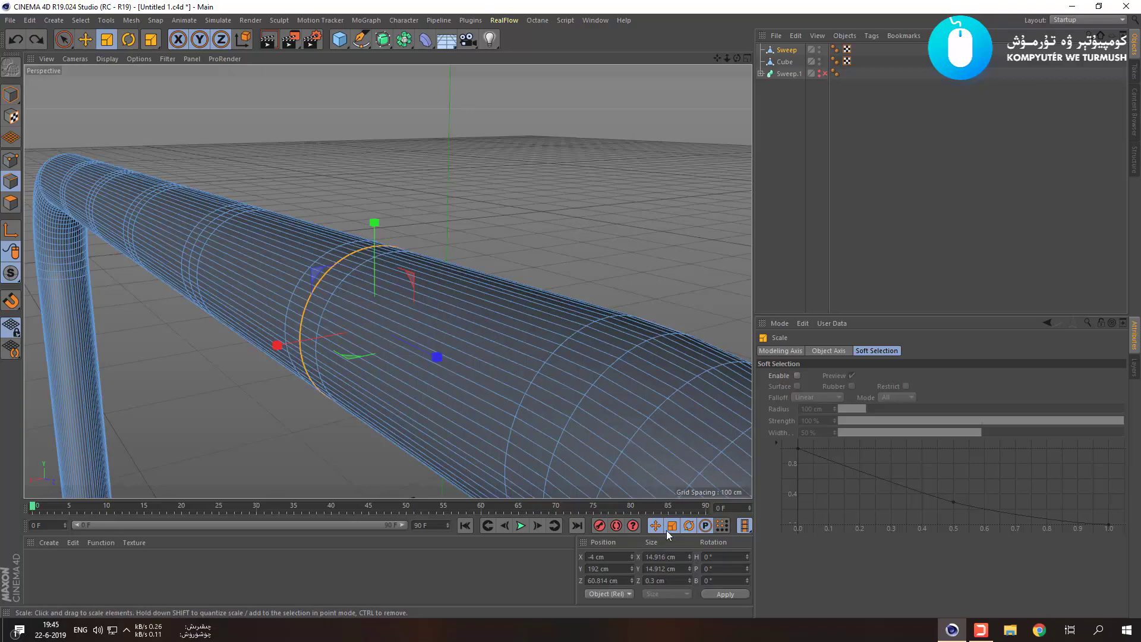
# Set the selected loop's size to X 10 cm, Y 10 cm and Z 0 cm.
pyautogui.click(661, 557)
pyautogui.write('101')
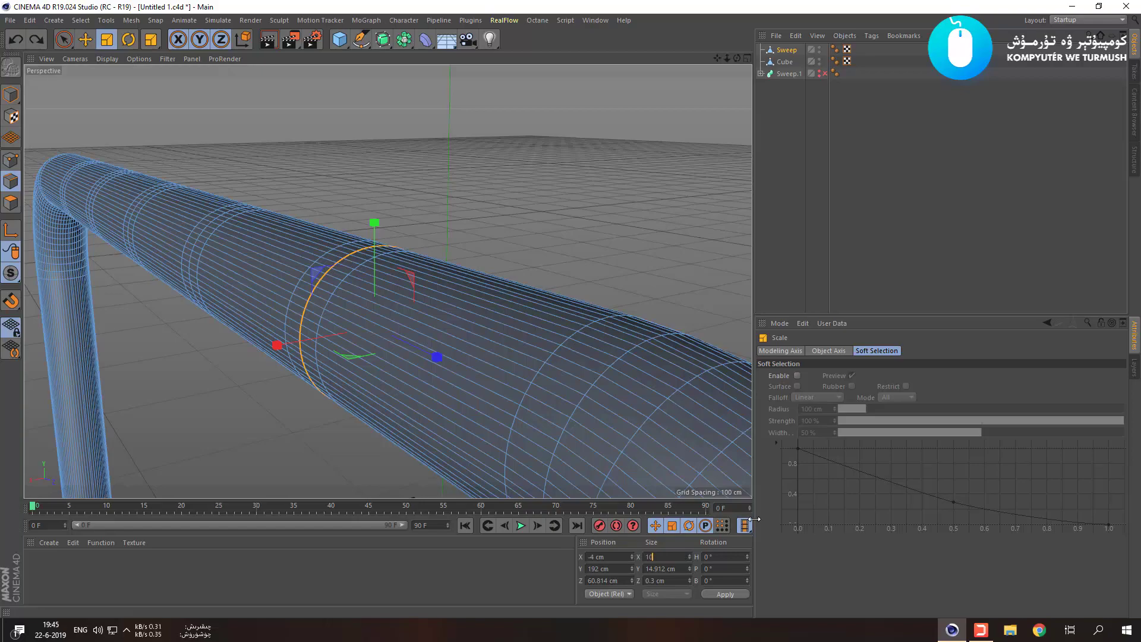
pyautogui.press('Return')
pyautogui.click(684, 570)
pyautogui.write('10')
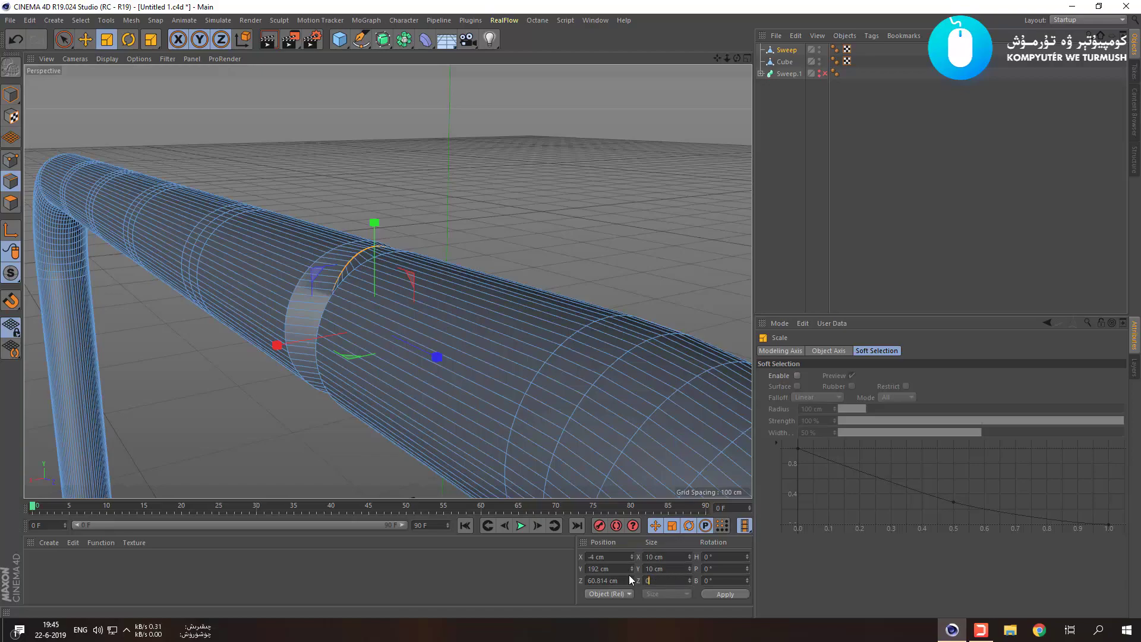
pyautogui.write('0')
pyautogui.press('Return')
# Bevel the narrowed loop into a rounded groove with 6 subdivisions and an offset of about 2.82 cm.
pyautogui.keyDown('alt'); pyautogui.moveTo(354, 446); pyautogui.dragTo(447, 413); pyautogui.keyUp('alt')
pyautogui.scroll(4, 527, 304)
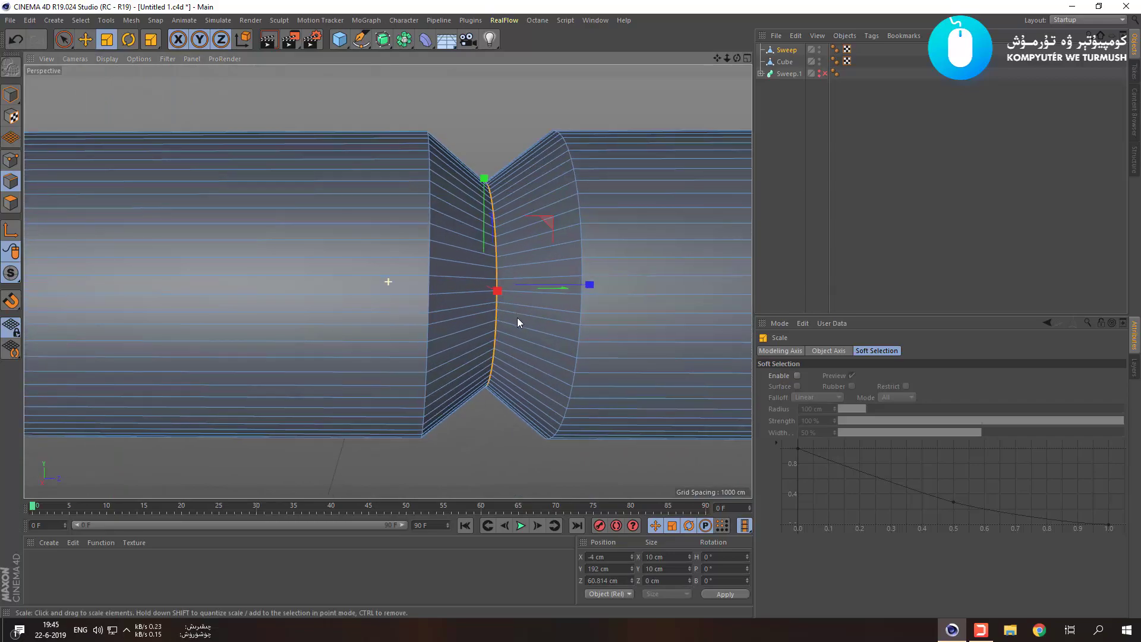
pyautogui.keyDown('alt'); pyautogui.moveTo(519, 316); pyautogui.dragTo(433, 313, button='middle'); pyautogui.keyUp('alt')
pyautogui.scroll(2, 432, 315)
pyautogui.scroll(-4, 433, 317)
pyautogui.rightClick(437, 297)
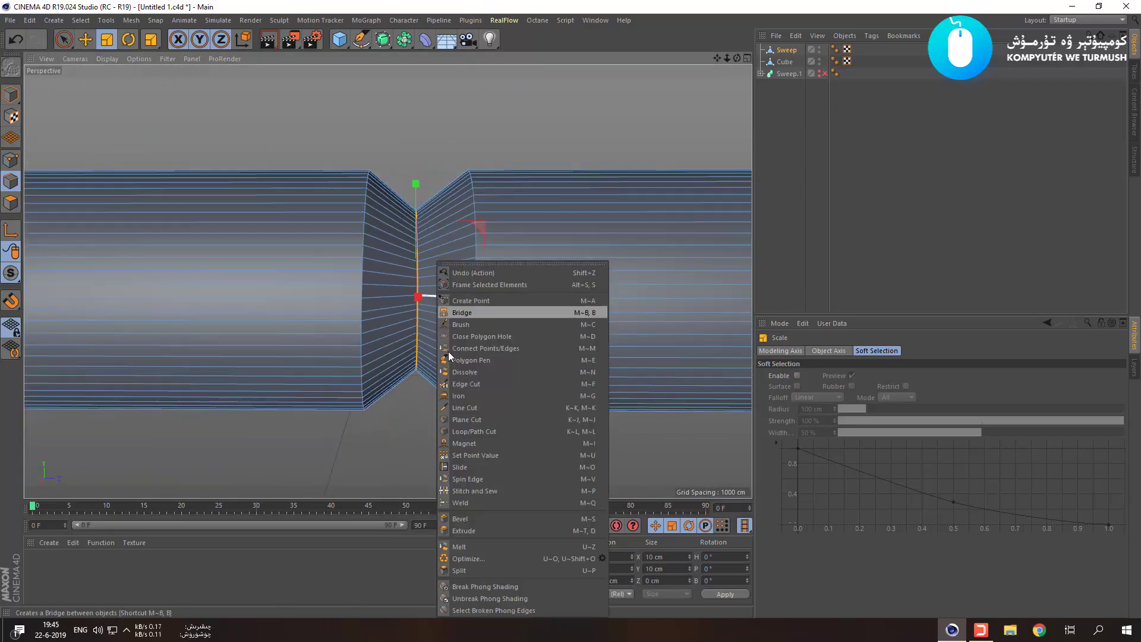
pyautogui.click(477, 518)
pyautogui.moveTo(422, 451); pyautogui.dragTo(461, 451)
pyautogui.moveTo(847, 400); pyautogui.dragTo(858, 400)
pyautogui.hotkey('ctrl', 'z')
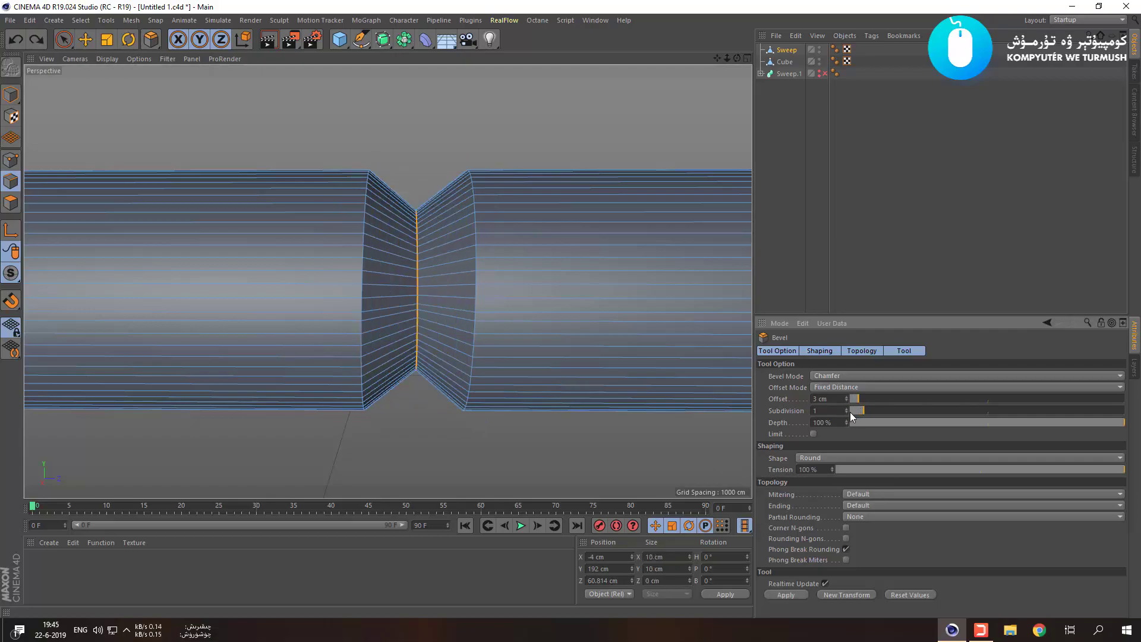
pyautogui.click(930, 412)
pyautogui.moveTo(474, 449); pyautogui.dragTo(504, 435)
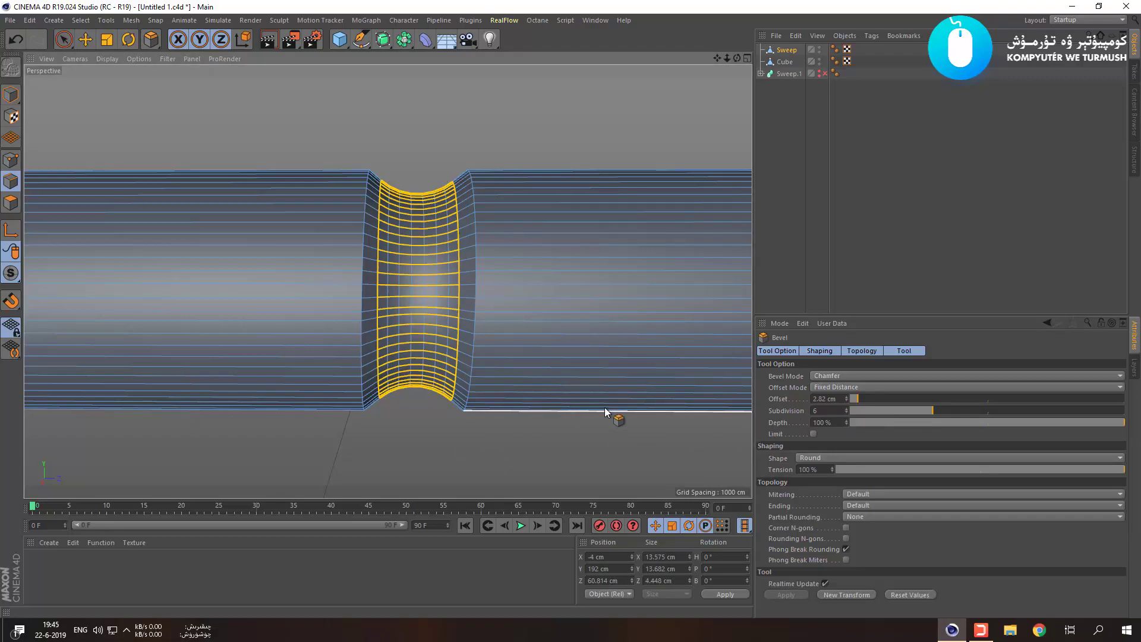
# Select the middle edge loop of the band next to the finished groove with Loop Selection.
pyautogui.scroll(-3, 454, 441)
pyautogui.scroll(-2, 452, 440)
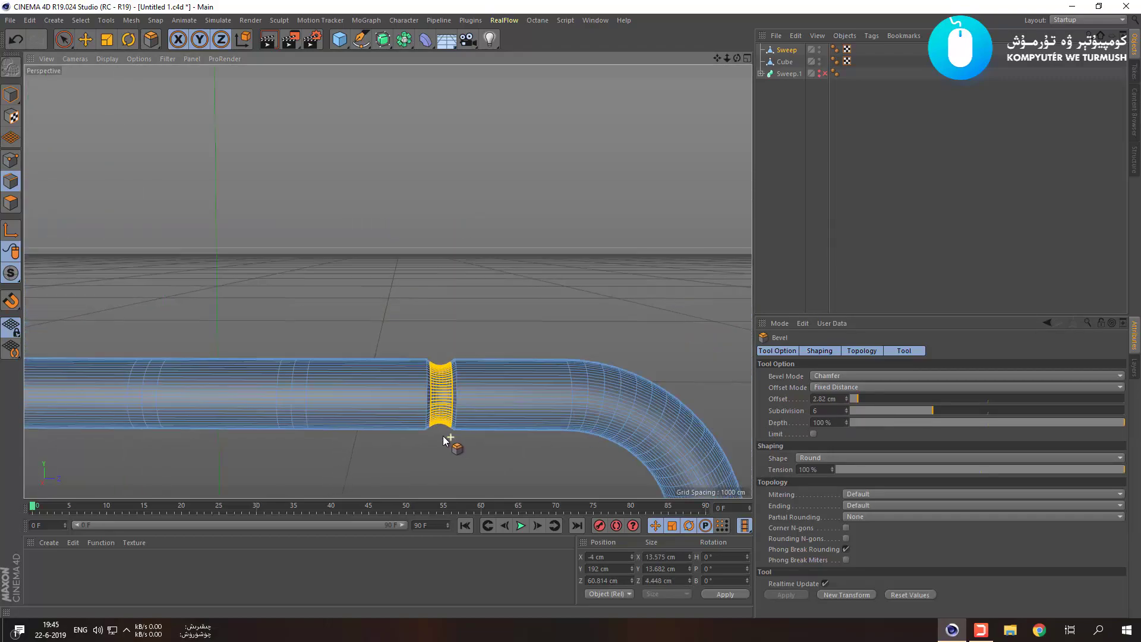
pyautogui.scroll(-2, 558, 356)
pyautogui.scroll(5, 440, 344)
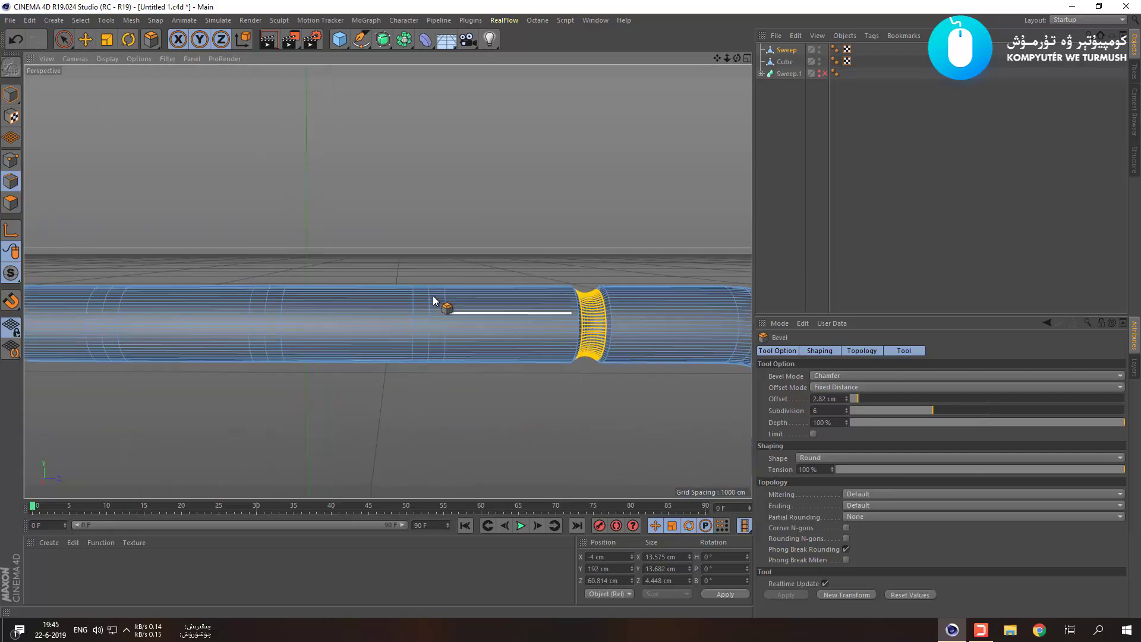
pyautogui.click(89, 20)
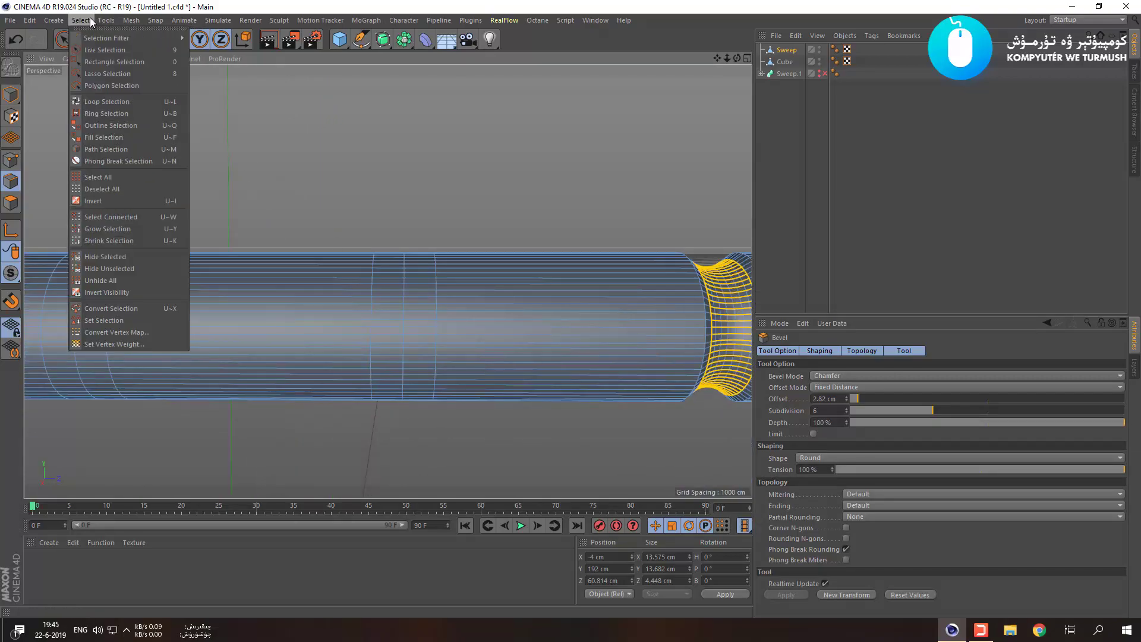
pyautogui.click(113, 102)
pyautogui.click(404, 306)
# Try to set the selected loop's X and Y size to 10 cm.
pyautogui.doubleClick(685, 556)
pyautogui.write('10')
pyautogui.doubleClick(681, 569)
pyautogui.write('10')
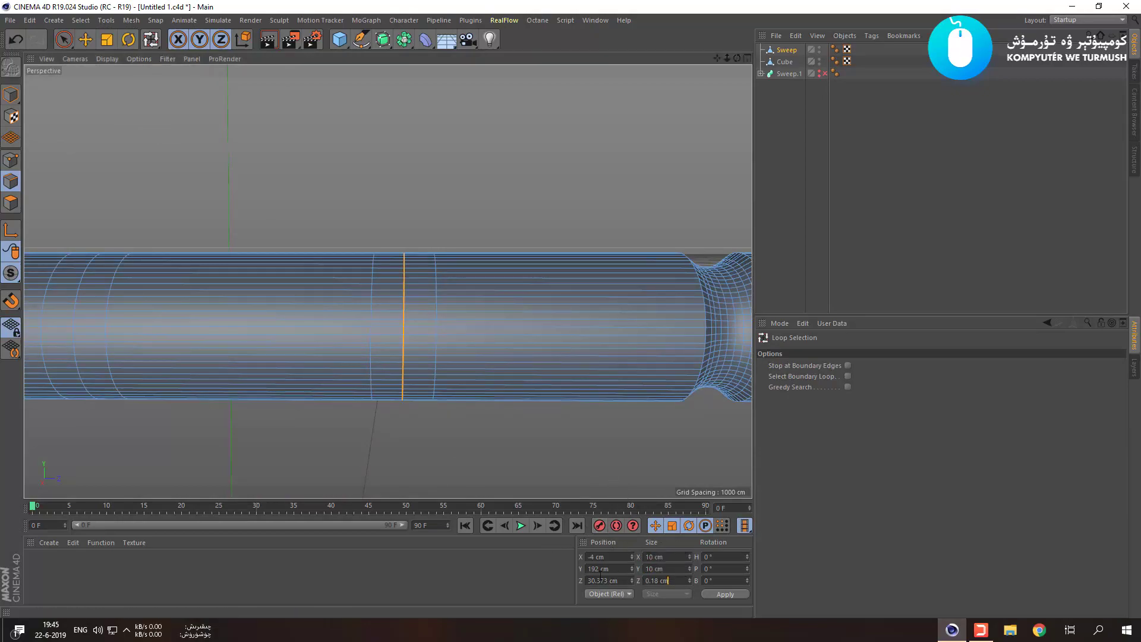
pyautogui.click(569, 488)
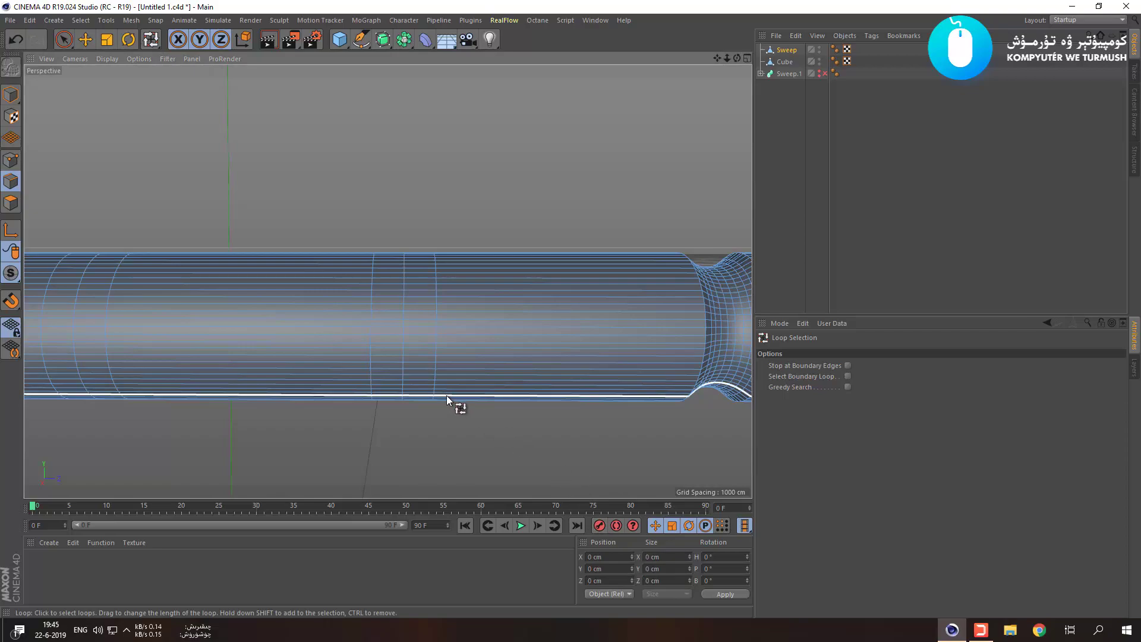
# Reselect the same middle loop, activate the Scale tool and try to set its X size to 10 cm.
pyautogui.click(405, 337)
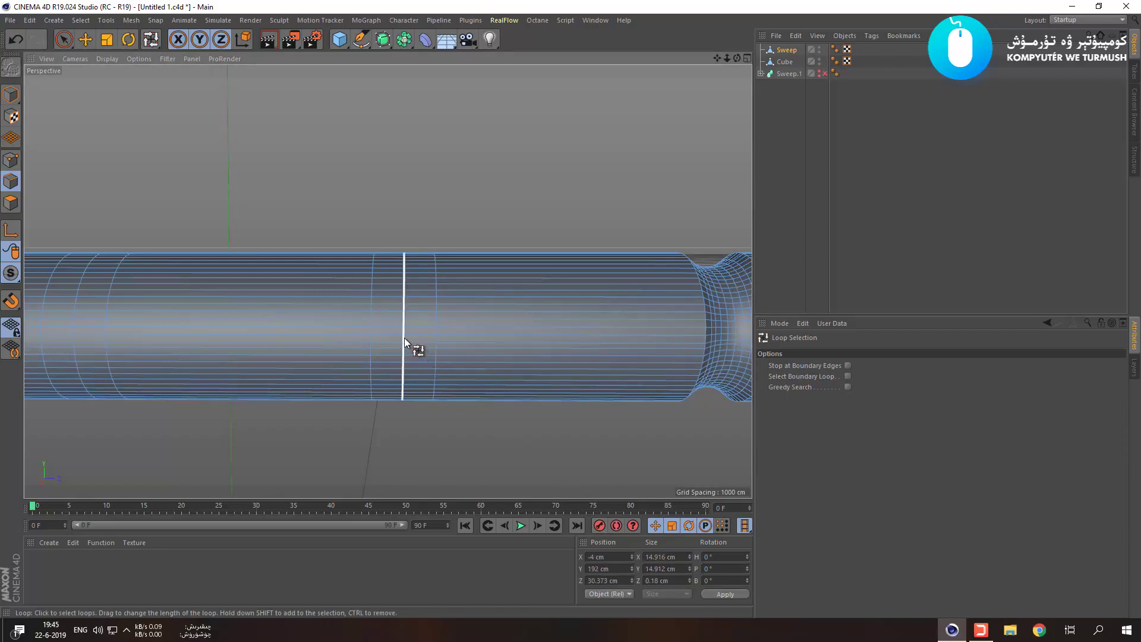
pyautogui.press('t')
pyautogui.doubleClick(676, 557)
pyautogui.write('10')
pyautogui.press('Tab')
pyautogui.click(525, 451)
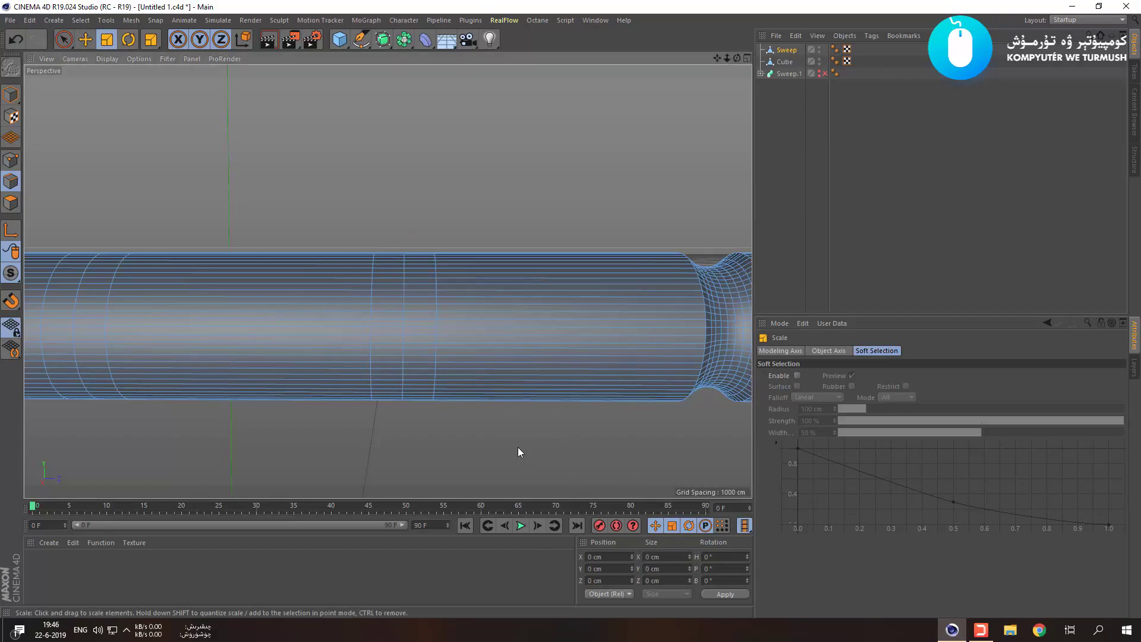
# Select the whole middle edge loop of that band again with Loop Selection.
pyautogui.click(404, 334)
pyautogui.click(403, 326)
pyautogui.click(403, 322)
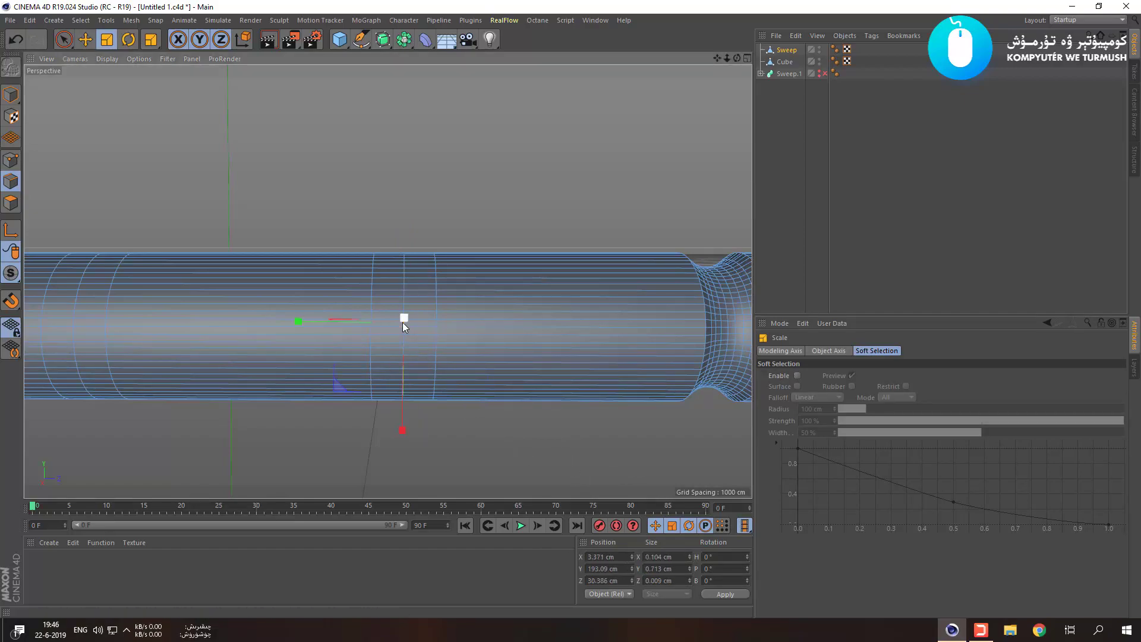
pyautogui.click(81, 20)
pyautogui.click(119, 113)
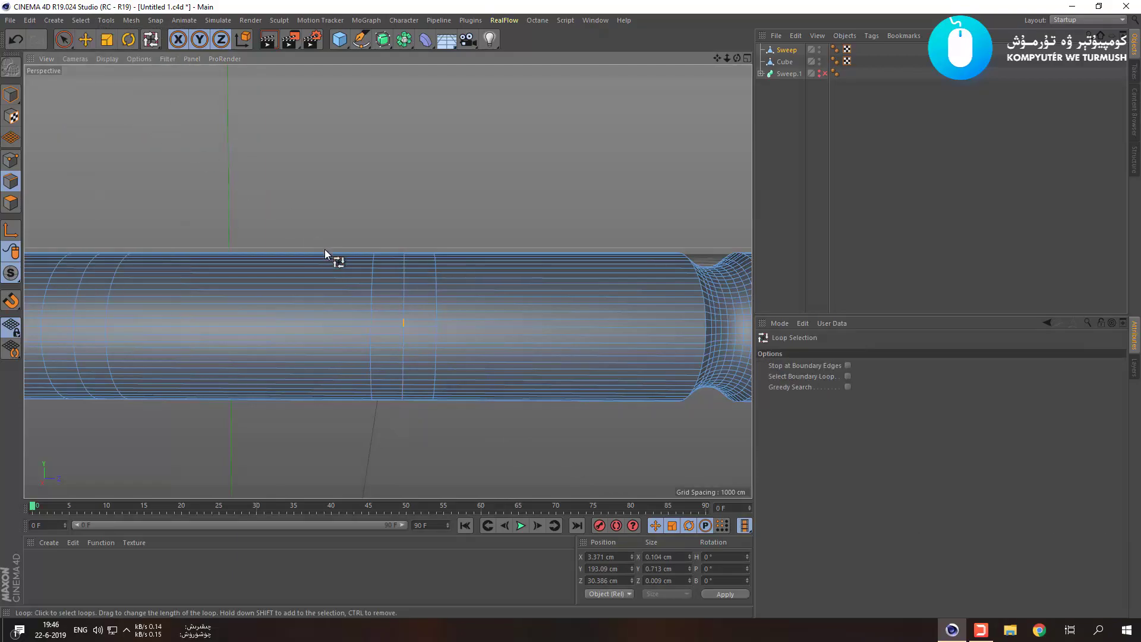
pyautogui.click(405, 313)
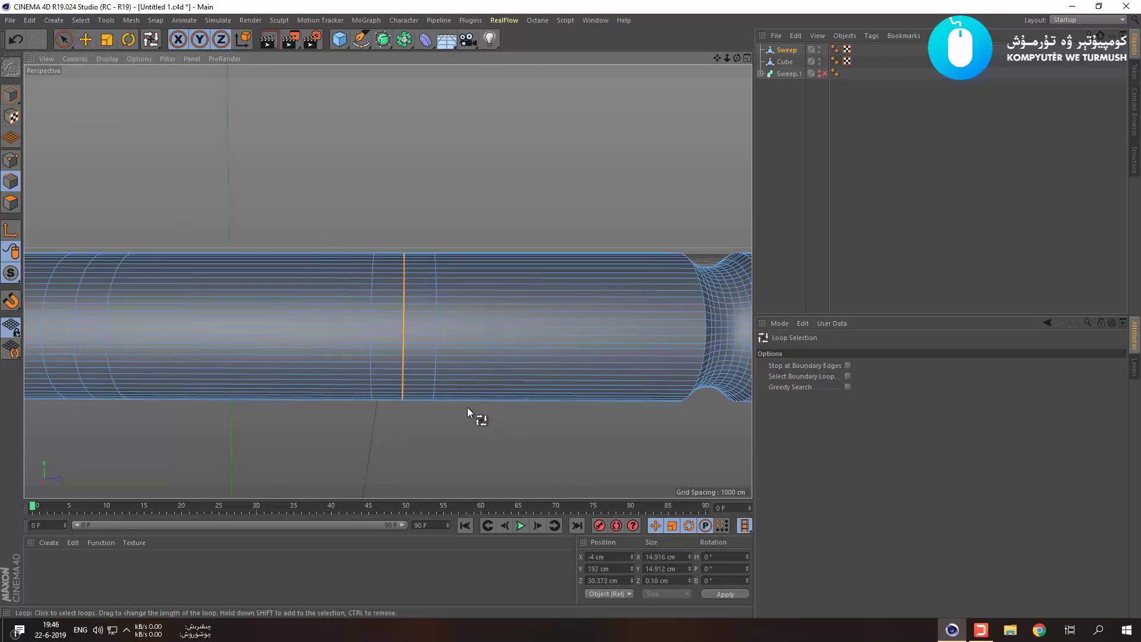
# Scale the selected middle loop inward and set its X and Y size to 10 cm.
pyautogui.press('t')
pyautogui.moveTo(512, 444); pyautogui.dragTo(351, 457)
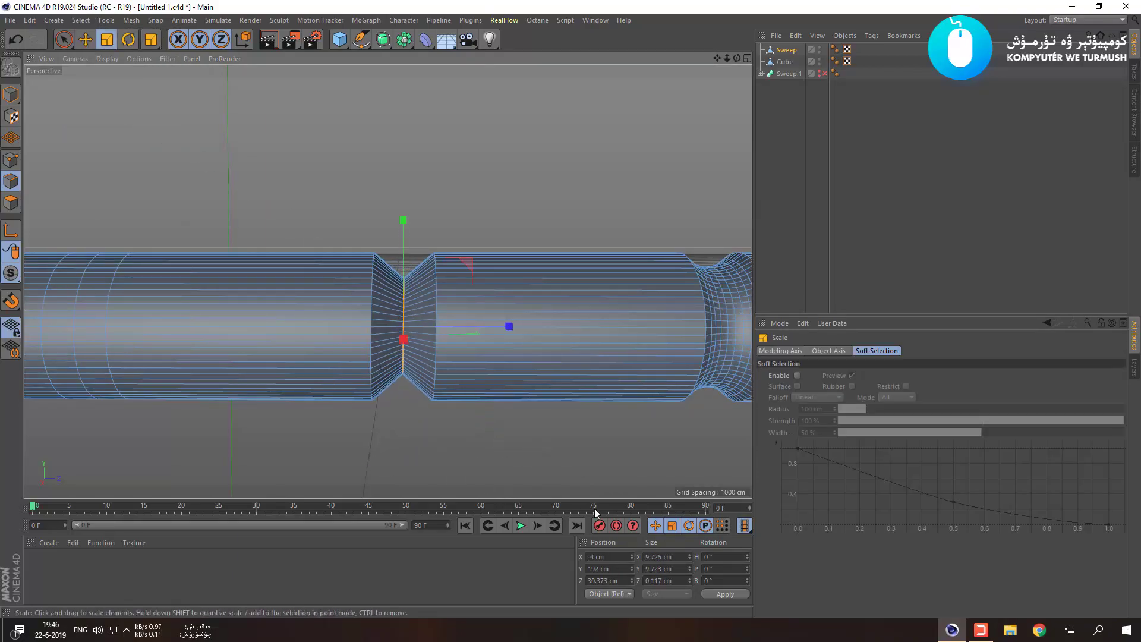
pyautogui.doubleClick(683, 556)
pyautogui.write('10')
pyautogui.doubleClick(647, 568)
pyautogui.write('10')
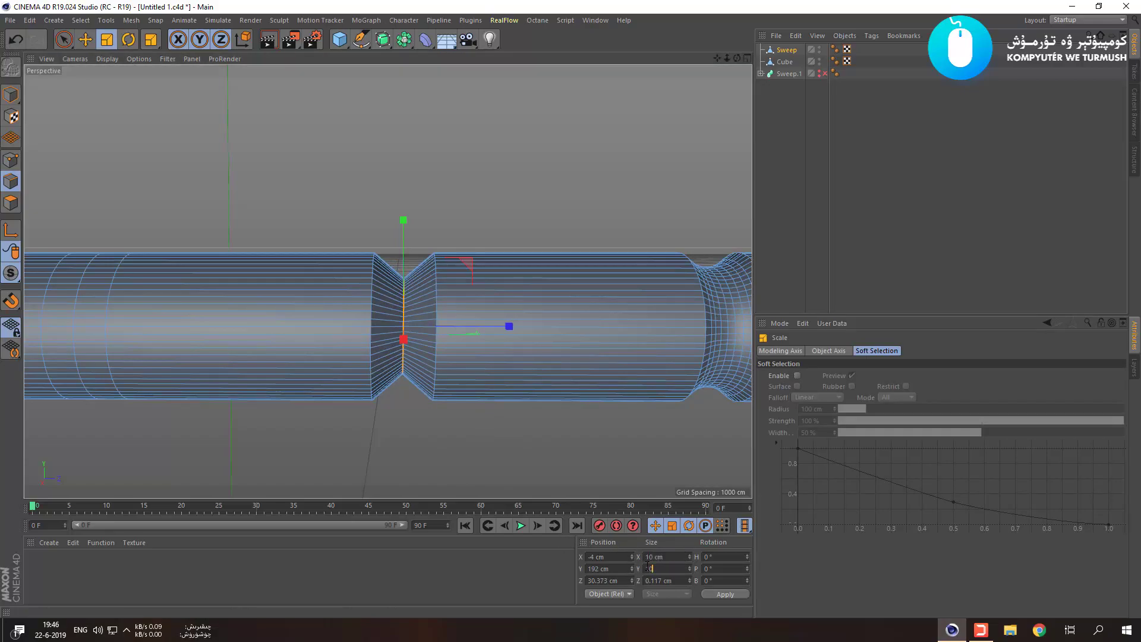
pyautogui.press('Return')
# Bevel the narrowed loop freehand with an offset of about 3.54 cm and 6 subdivisions.
pyautogui.keyDown('alt'); pyautogui.moveTo(469, 439); pyautogui.dragTo(386, 415); pyautogui.keyUp('alt')
pyautogui.keyDown('alt'); pyautogui.moveTo(446, 402); pyautogui.dragTo(366, 383, button='middle'); pyautogui.keyUp('alt')
pyautogui.scroll(3, 366, 380)
pyautogui.rightClick(414, 361)
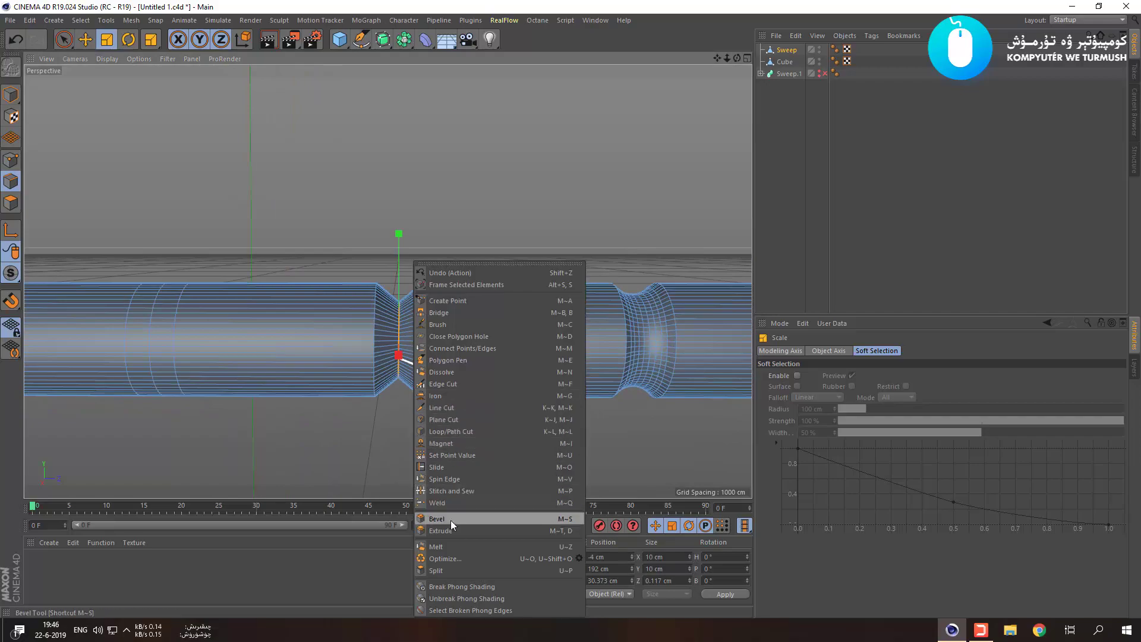
pyautogui.click(456, 520)
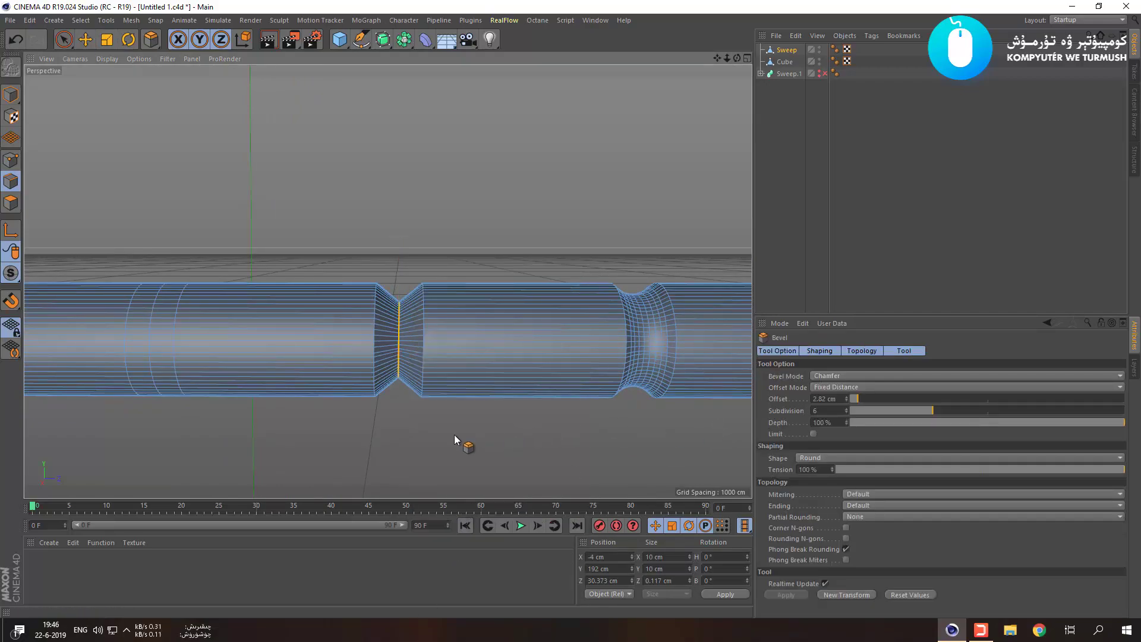
pyautogui.moveTo(458, 437); pyautogui.dragTo(485, 437)
# Undo the bevel, the resizing and the loop selection on this band.
pyautogui.hotkey('ctrl', 'z')
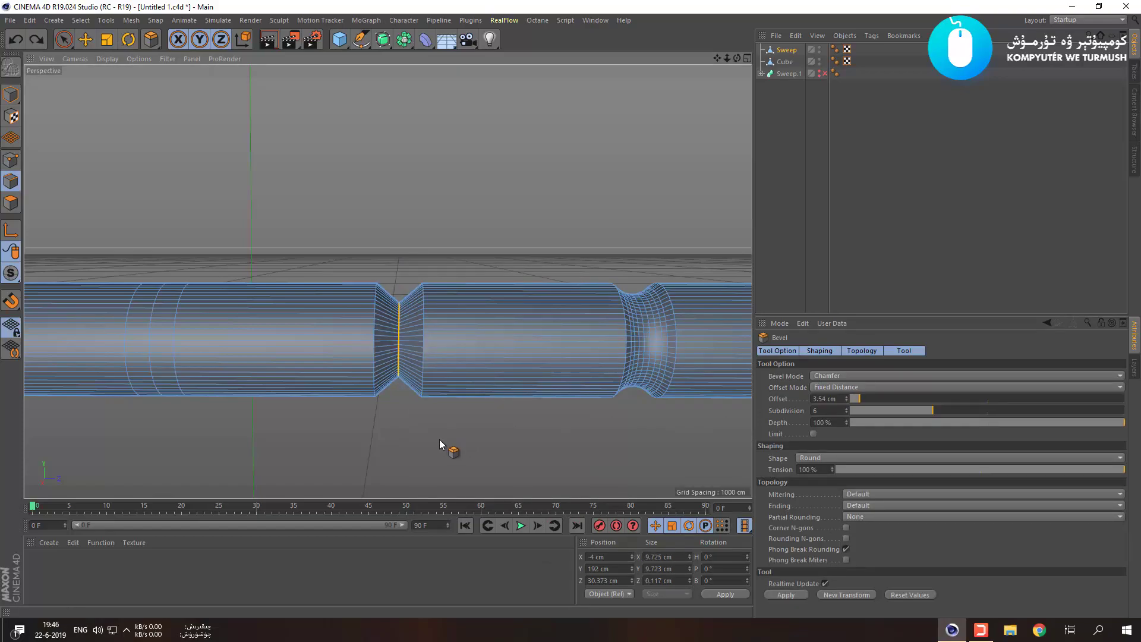
pyautogui.hotkey('ctrl', 'z')
pyautogui.hotkey('ctrl', 'z')
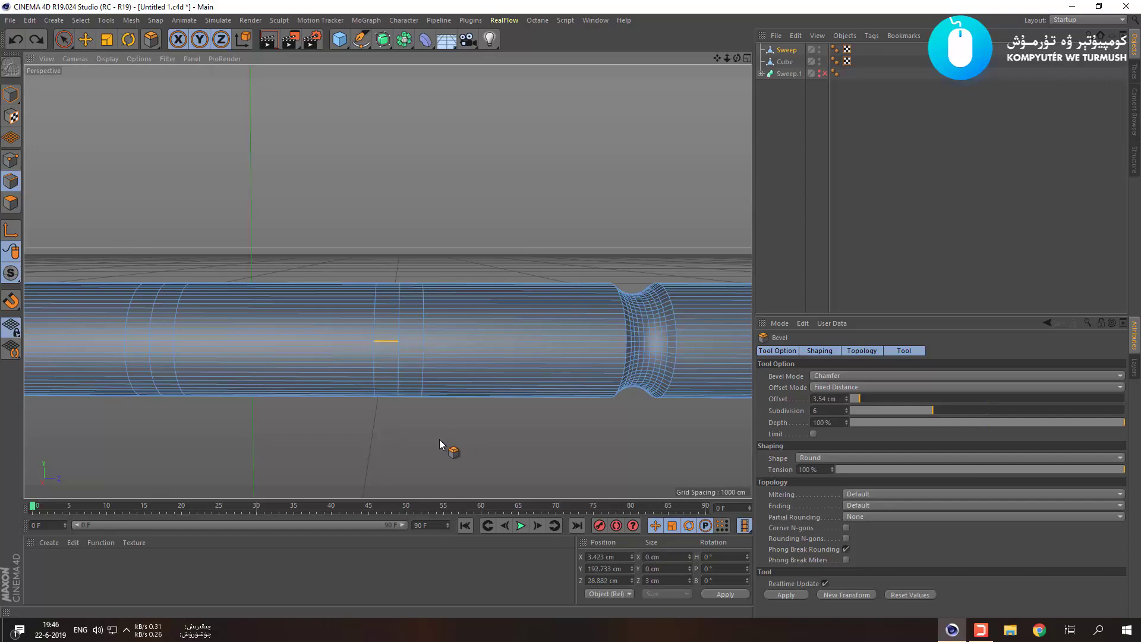
pyautogui.hotkey('ctrl', 'y')
pyautogui.hotkey('ctrl', 'z')
pyautogui.hotkey('ctrl', 'z')
pyautogui.hotkey('ctrl', 'z')
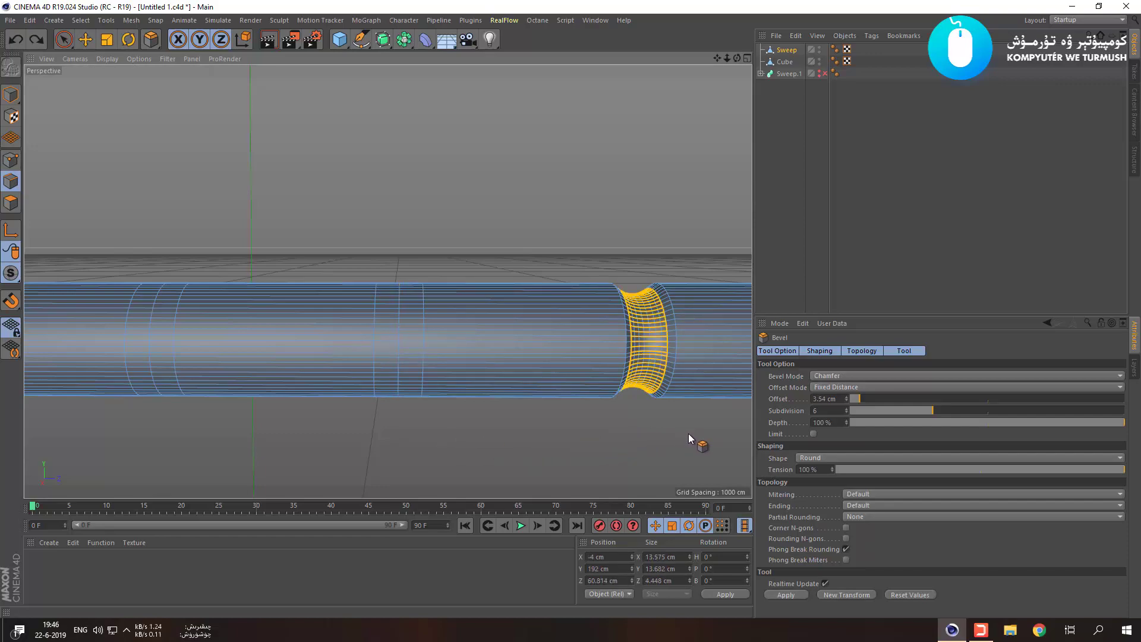
# Try a bevel offset of 3 cm on the first finished groove.
pyautogui.moveTo(838, 399); pyautogui.dragTo(763, 397)
pyautogui.write('3')
pyautogui.press('Return')
# Undo the first groove's bevel back to its middle loop and set the loop's Y size to 10 cm.
pyautogui.hotkey('ctrl', 'z')
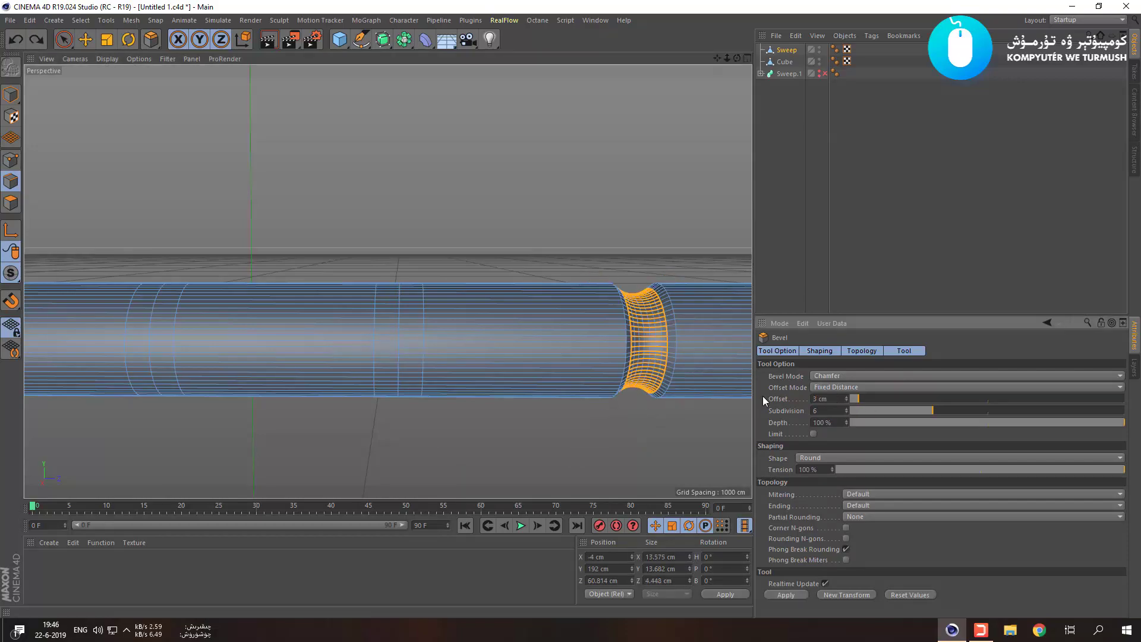
pyautogui.hotkey('ctrl', 'z')
pyautogui.hotkey('ctrl', 'z')
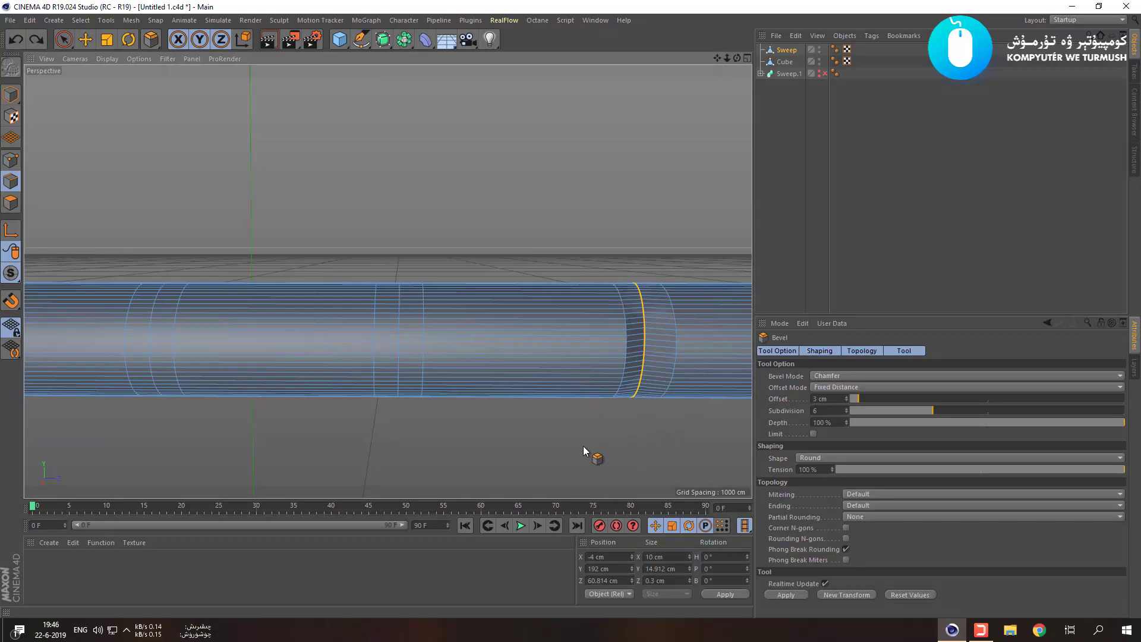
pyautogui.keyDown('alt'); pyautogui.moveTo(641, 438); pyautogui.dragTo(485, 433); pyautogui.keyUp('alt')
pyautogui.hotkey('ctrl', 'shift', 'z')
pyautogui.moveTo(682, 570); pyautogui.dragTo(582, 561)
pyautogui.write('10')
pyautogui.press('Return')
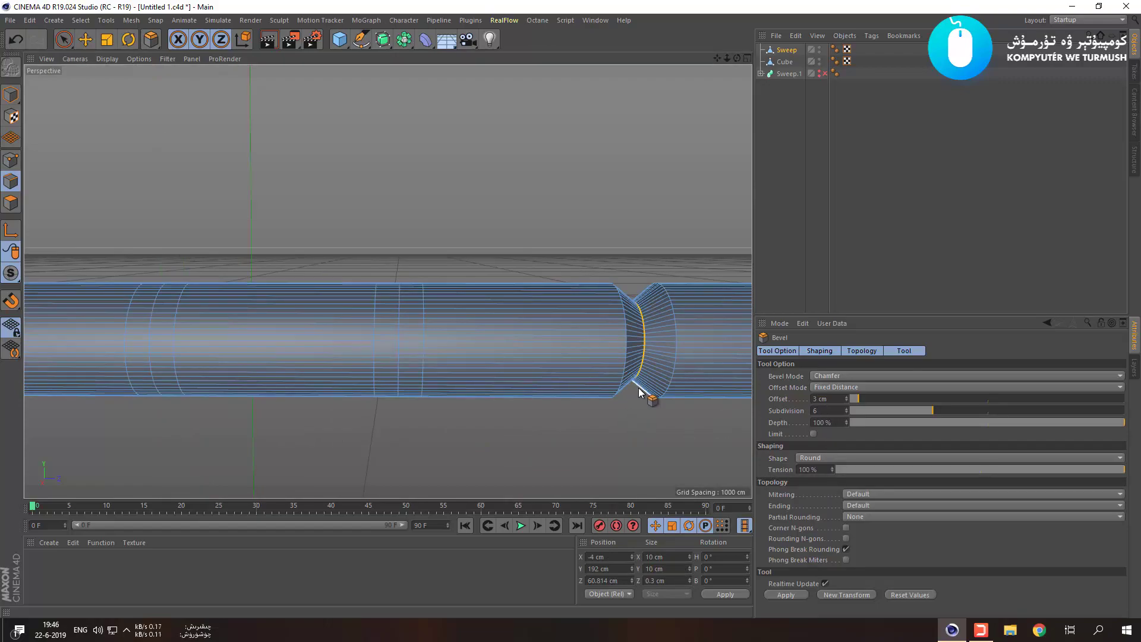
# Bevel the first groove's middle loop again with a 2.5 cm offset and 6 subdivisions.
pyautogui.moveTo(636, 424); pyautogui.dragTo(686, 406)
pyautogui.moveTo(837, 398); pyautogui.dragTo(757, 399)
pyautogui.write('1')
pyautogui.write('.5')
pyautogui.press('Return')
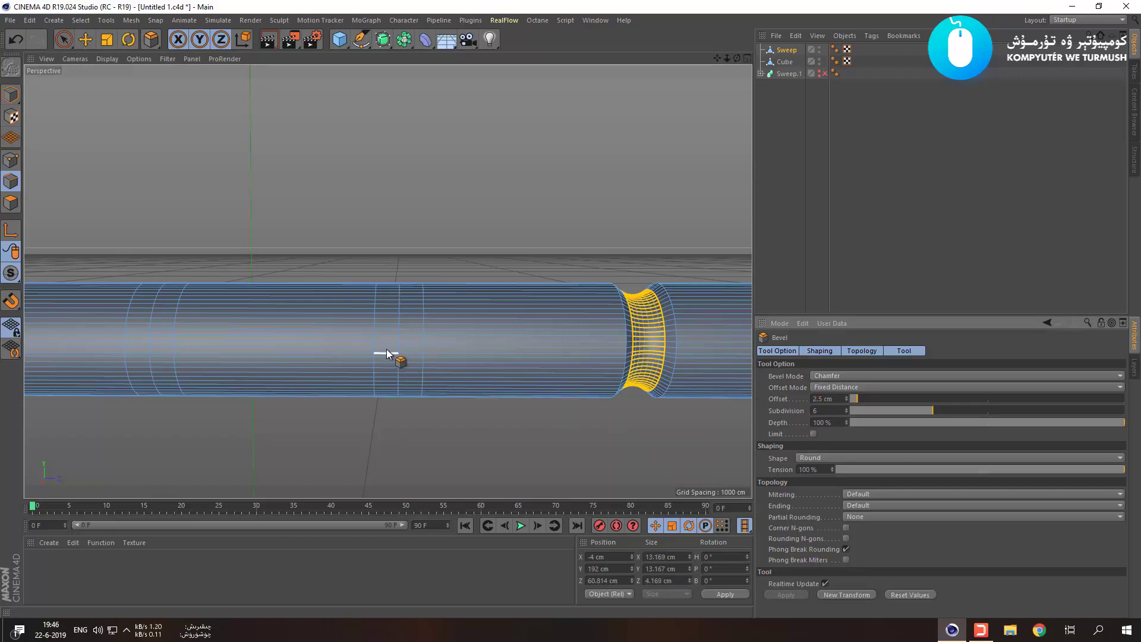
# Loop-select the middle edge loop of the neighbouring band, scale it inward and set its X and Y size to 10 cm.
pyautogui.click(83, 20)
pyautogui.click(102, 101)
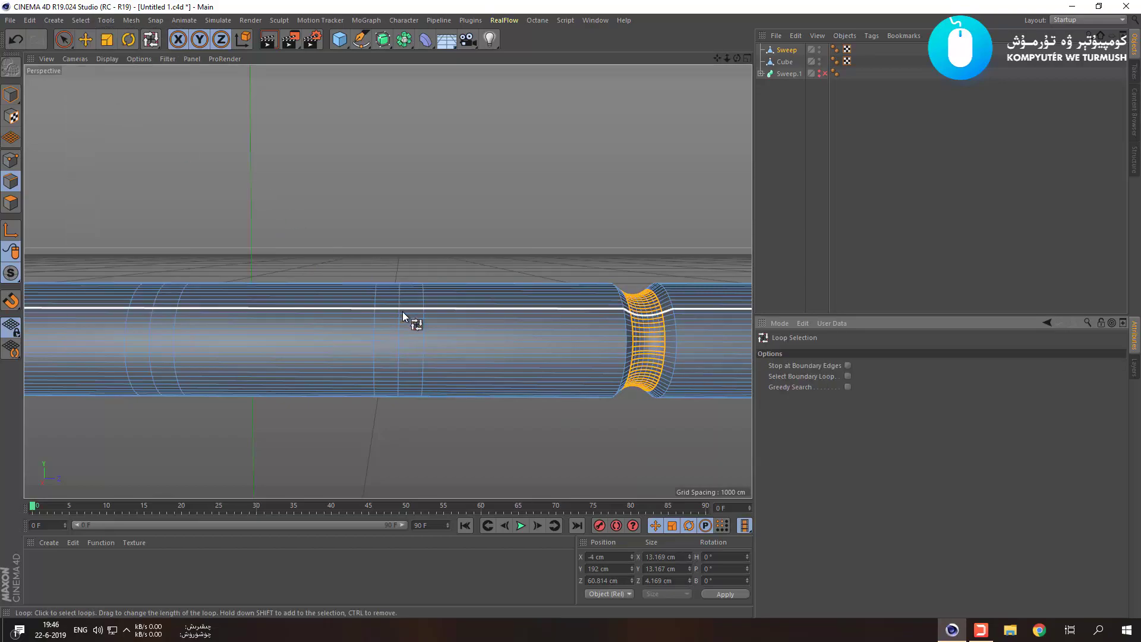
pyautogui.click(408, 350)
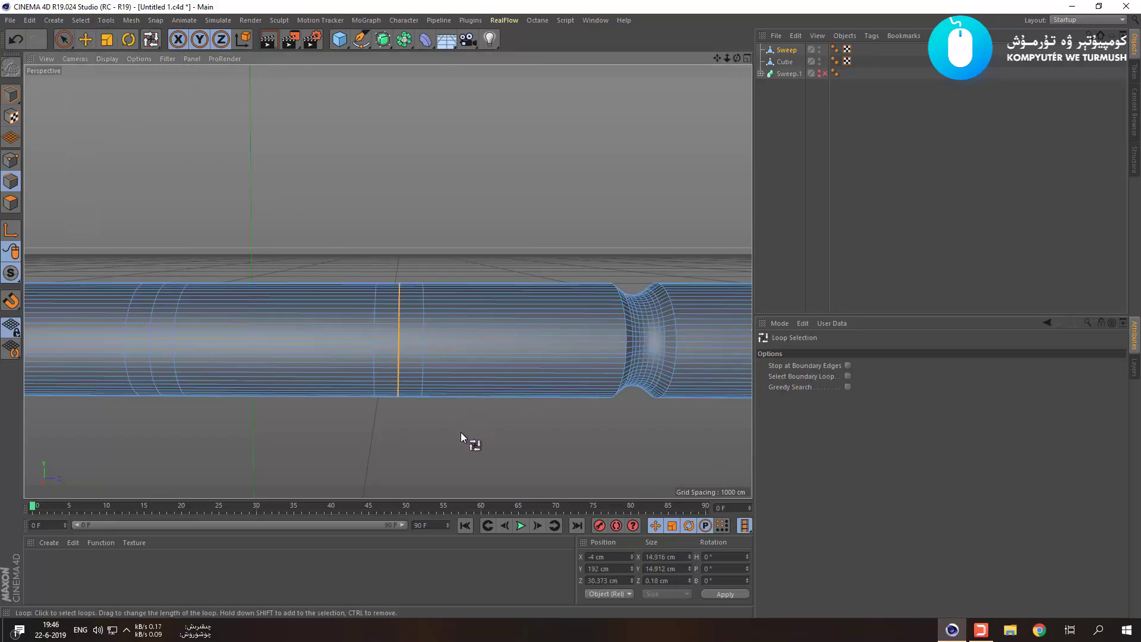
pyautogui.press('t')
pyautogui.moveTo(530, 443); pyautogui.dragTo(402, 443)
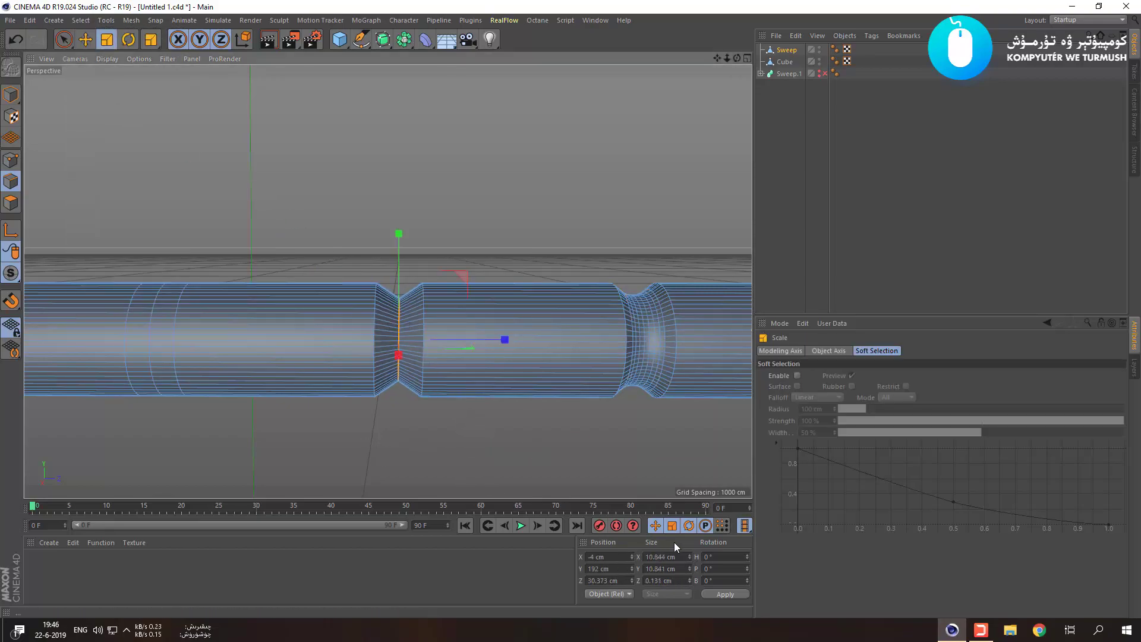
pyautogui.doubleClick(674, 556)
pyautogui.write('10')
pyautogui.press('Tab')
pyautogui.write('10')
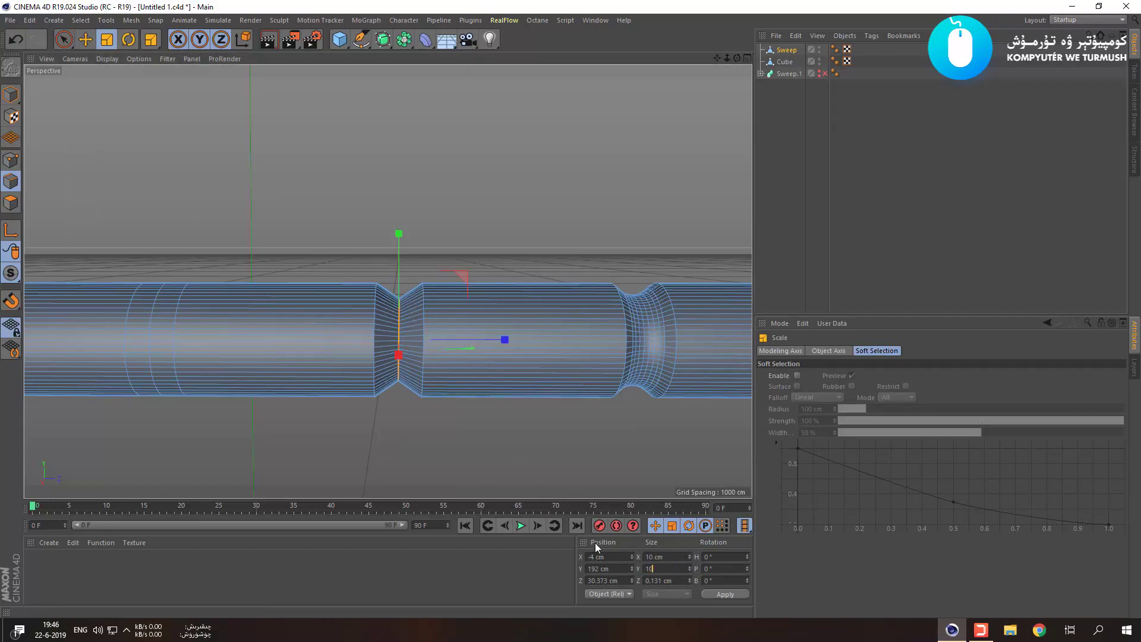
pyautogui.press('Return')
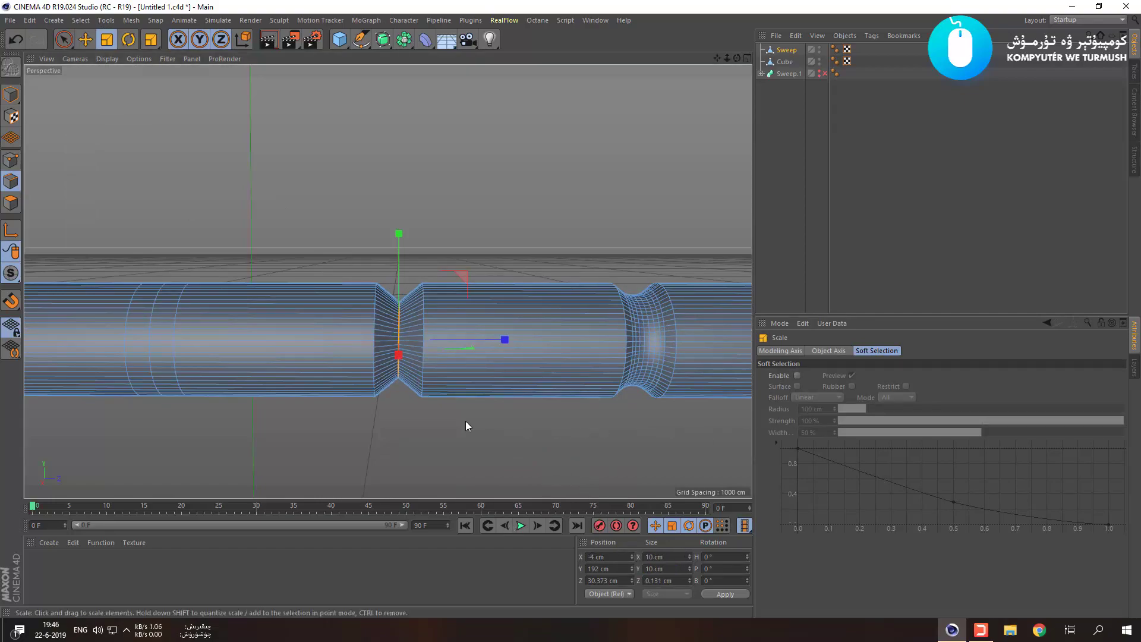
# Bevel the second band's narrowed middle loop with a 2.5 cm offset to form a rounded groove.
pyautogui.rightClick(428, 434)
pyautogui.click(469, 513)
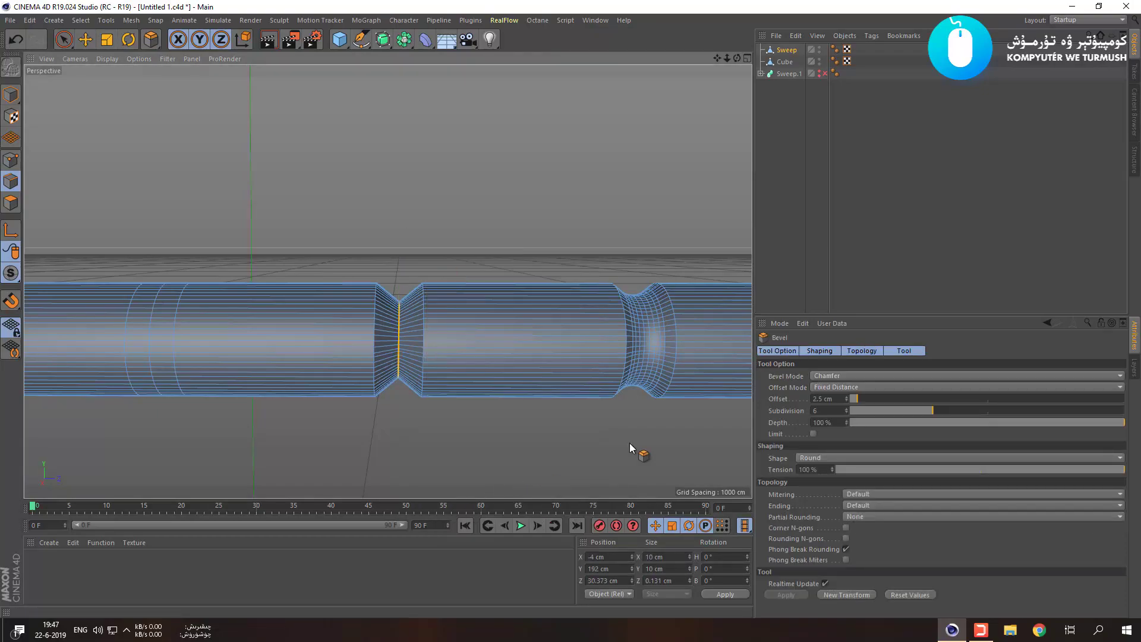
pyautogui.click(840, 401)
pyautogui.press('Return')
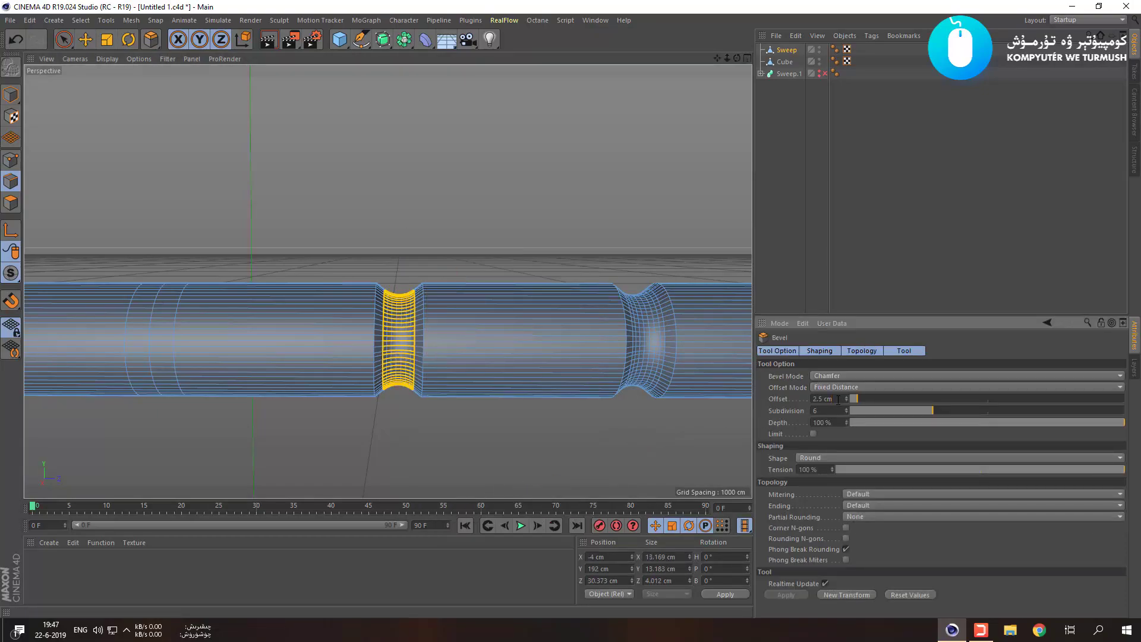
# Select the whole middle edge loop of the third band, near the bar's centre, with Loop Selection.
pyautogui.scroll(-3, 324, 397)
pyautogui.keyDown('alt'); pyautogui.moveTo(212, 410); pyautogui.dragTo(365, 400, button='middle'); pyautogui.keyUp('alt')
pyautogui.scroll(3, 348, 380)
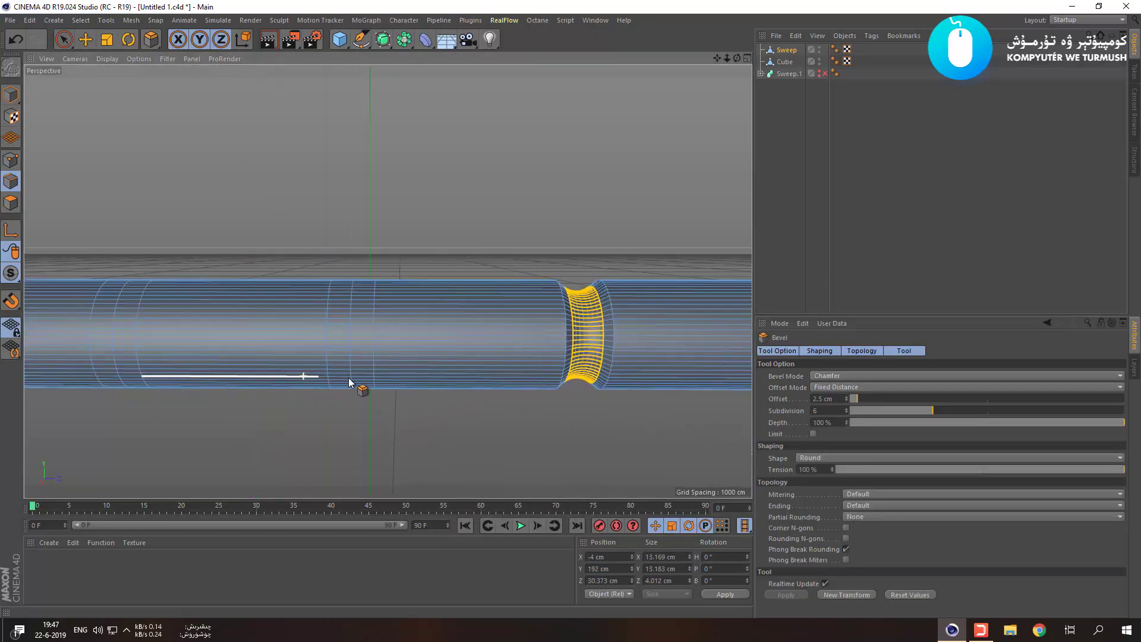
pyautogui.click(352, 321)
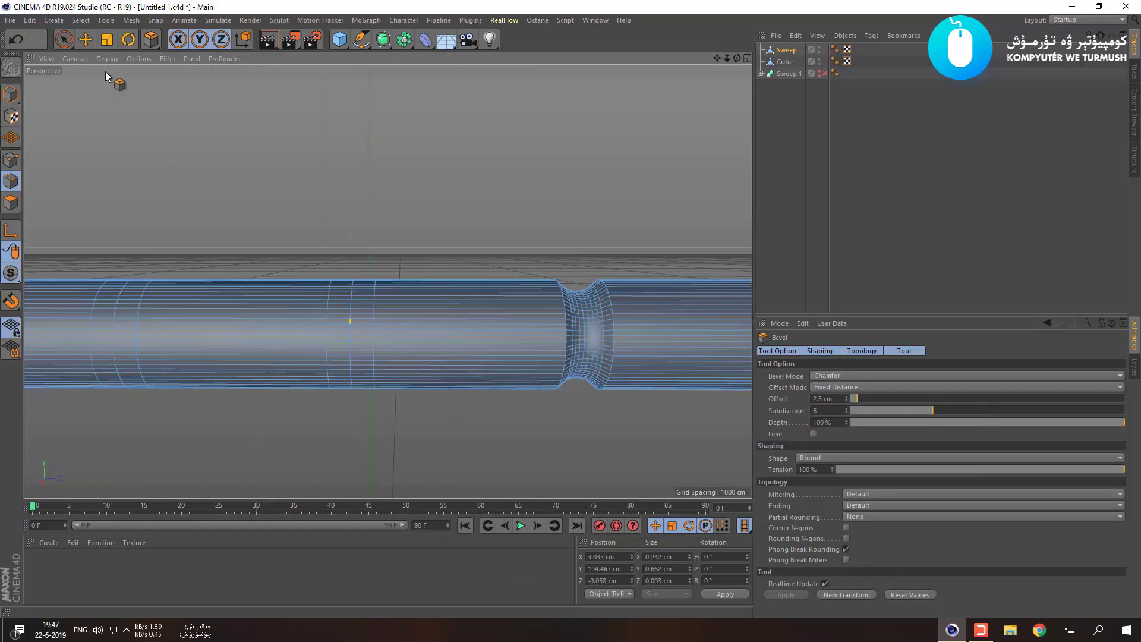
pyautogui.press('u')
pyautogui.click(110, 102)
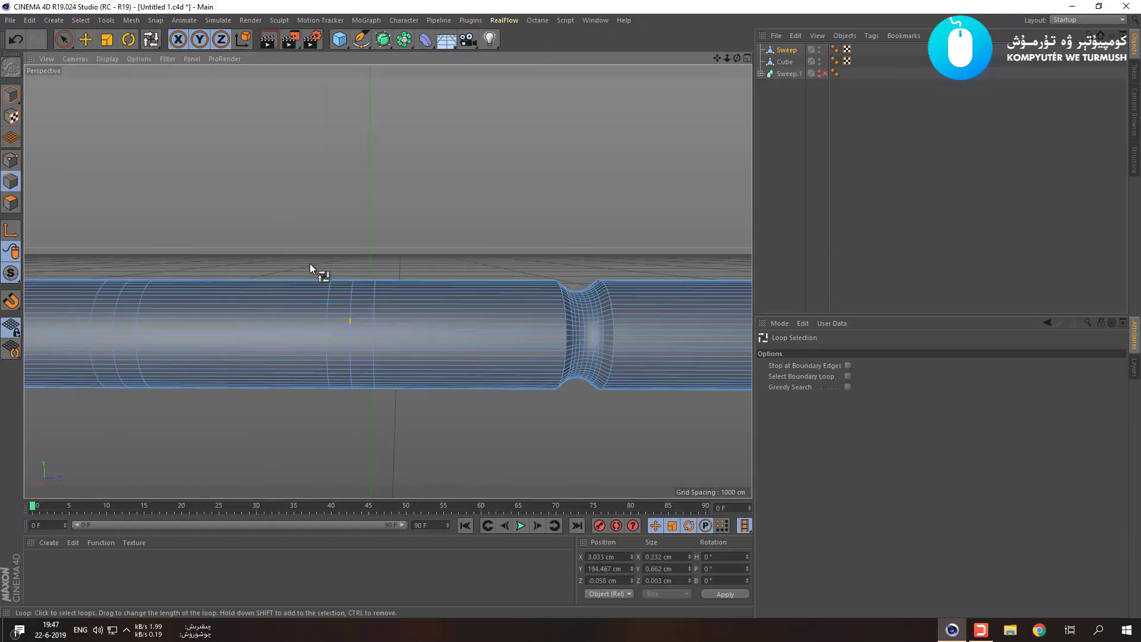
pyautogui.click(348, 320)
# Filter the customizable commands for LOOP and add Loop Selection to the end of the main command palette.
pyautogui.rightClick(571, 39)
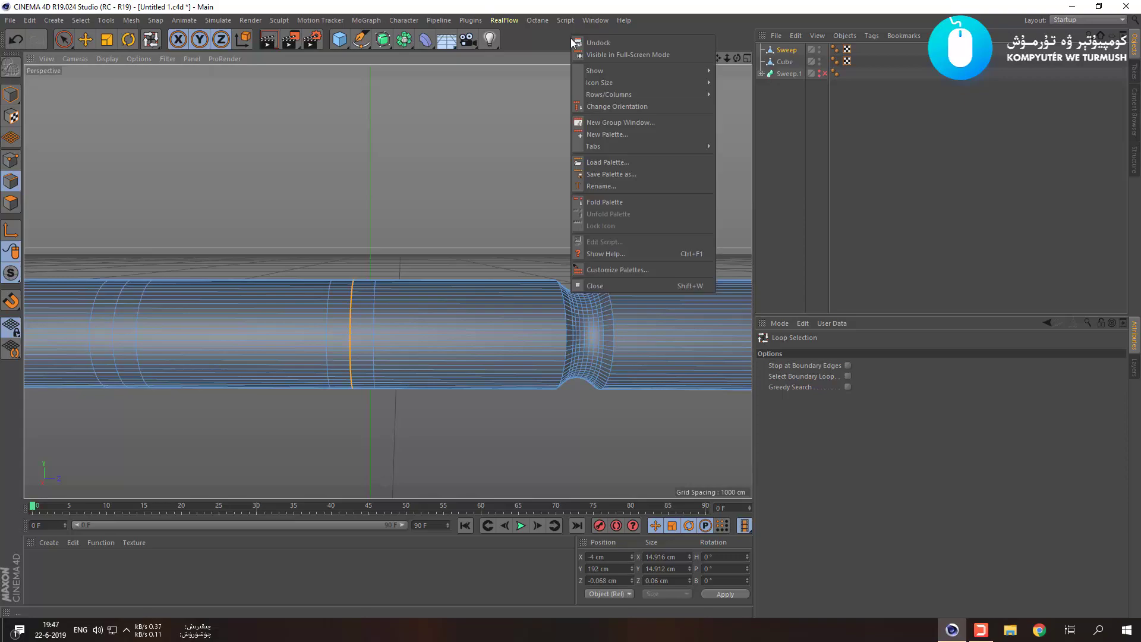
pyautogui.click(627, 270)
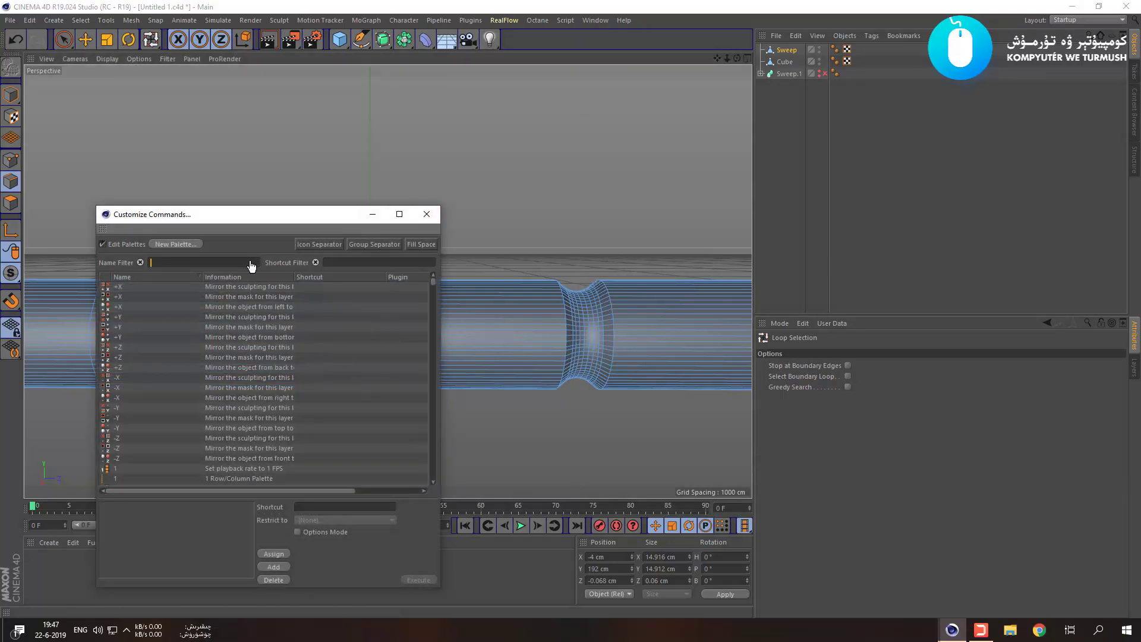
pyautogui.write('LOOP')
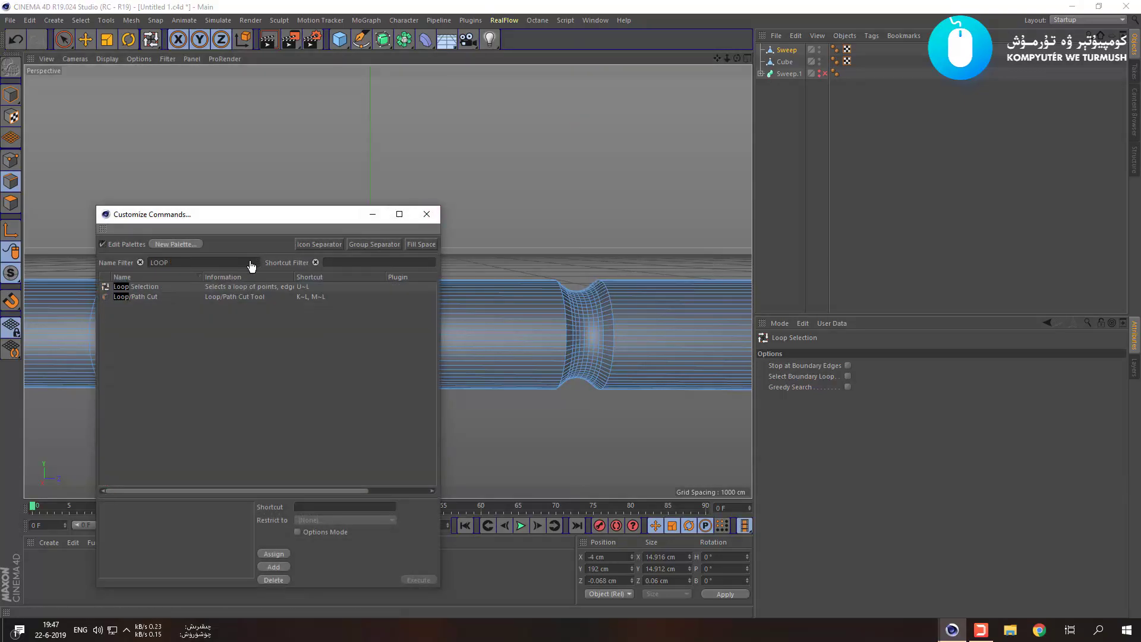
pyautogui.moveTo(149, 288); pyautogui.dragTo(321, 213)
pyautogui.moveTo(534, 37); pyautogui.dragTo(533, 37)
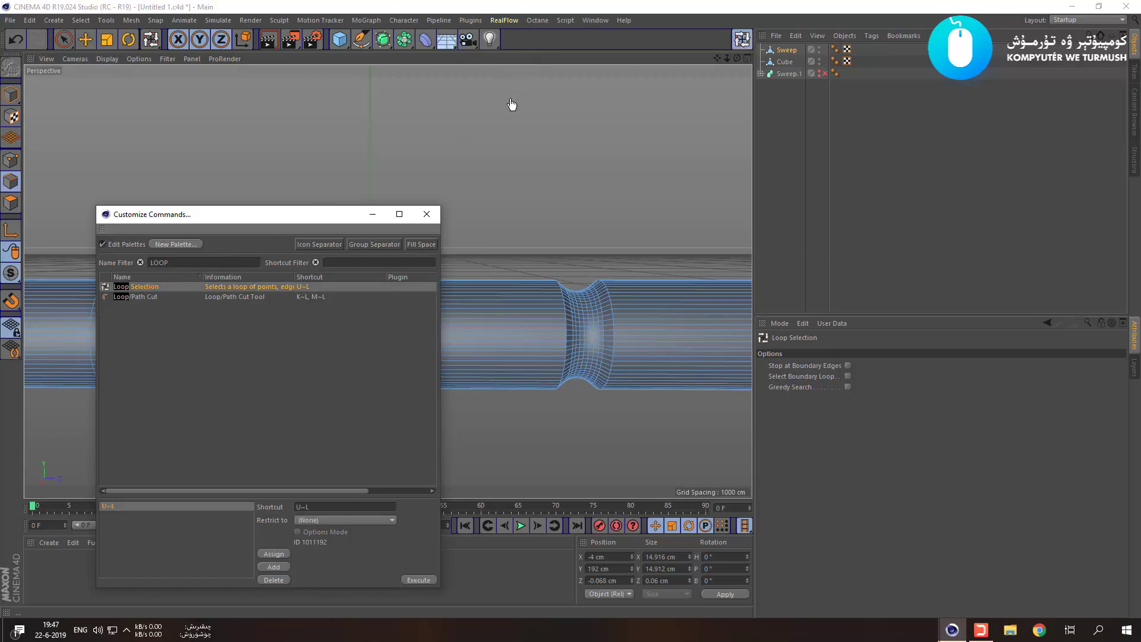
pyautogui.click(432, 212)
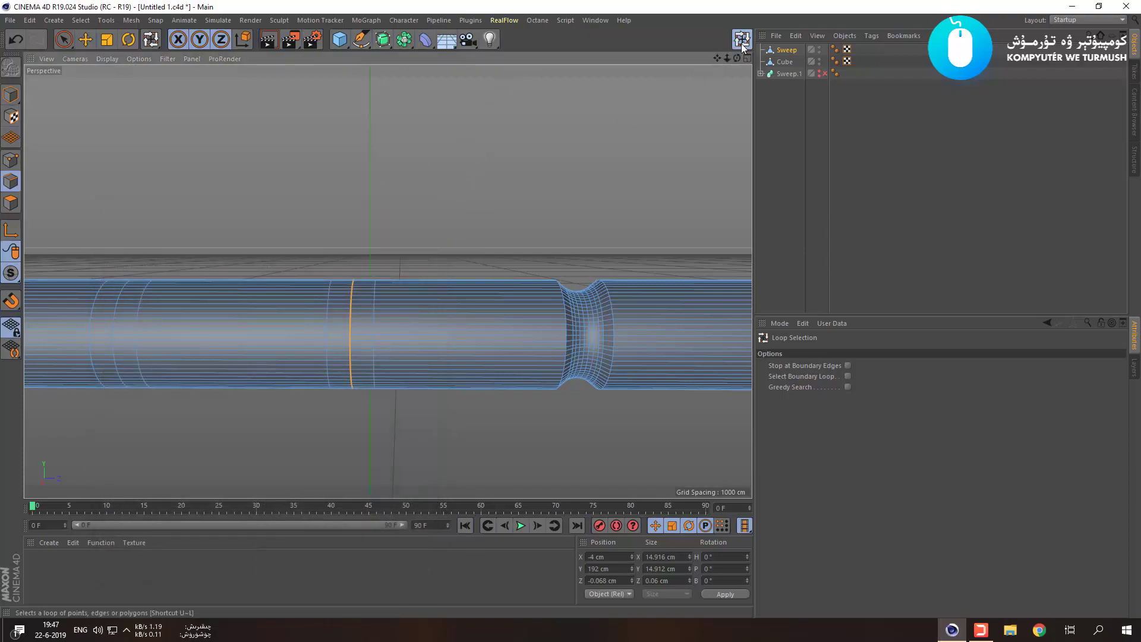
pyautogui.rightClick(328, 395)
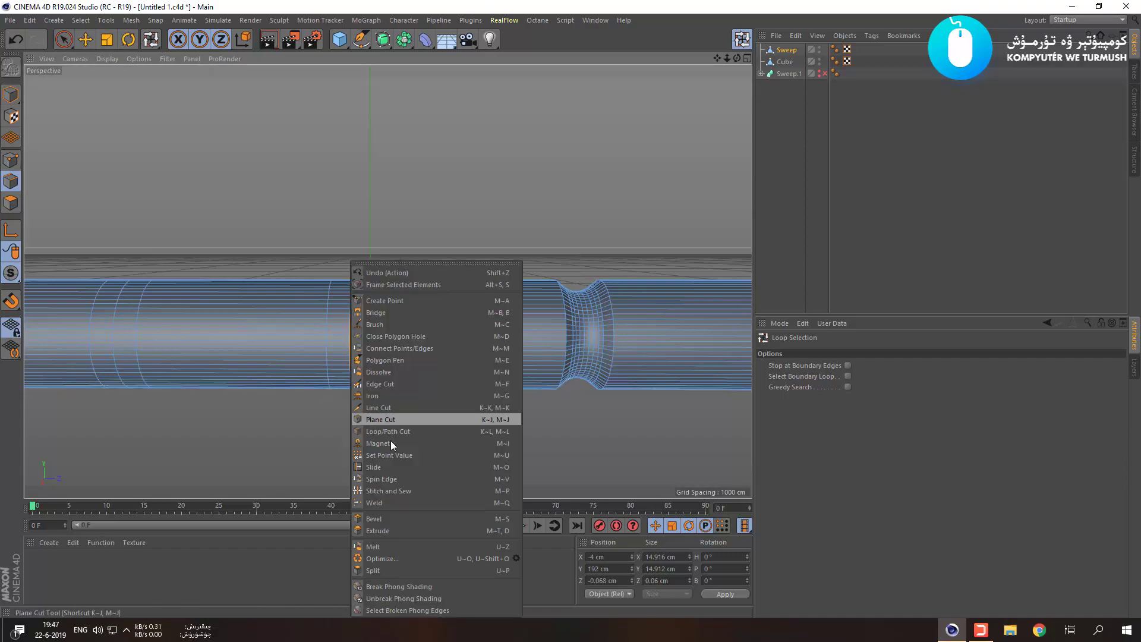
pyautogui.click(395, 529)
pyautogui.moveTo(441, 423); pyautogui.dragTo(464, 422)
pyautogui.hotkey('ctrl', 'z')
# Scale the third band's middle loop inward and set its X and Y size to 10 cm.
pyautogui.press('t')
pyautogui.moveTo(393, 424); pyautogui.dragTo(600, 531)
pyautogui.doubleClick(681, 557)
pyautogui.write('10')
pyautogui.press('Tab')
pyautogui.write('10')
pyautogui.press('Return')
# Clear the selection and pick the narrowed middle loop of the third band again.
pyautogui.click(455, 455)
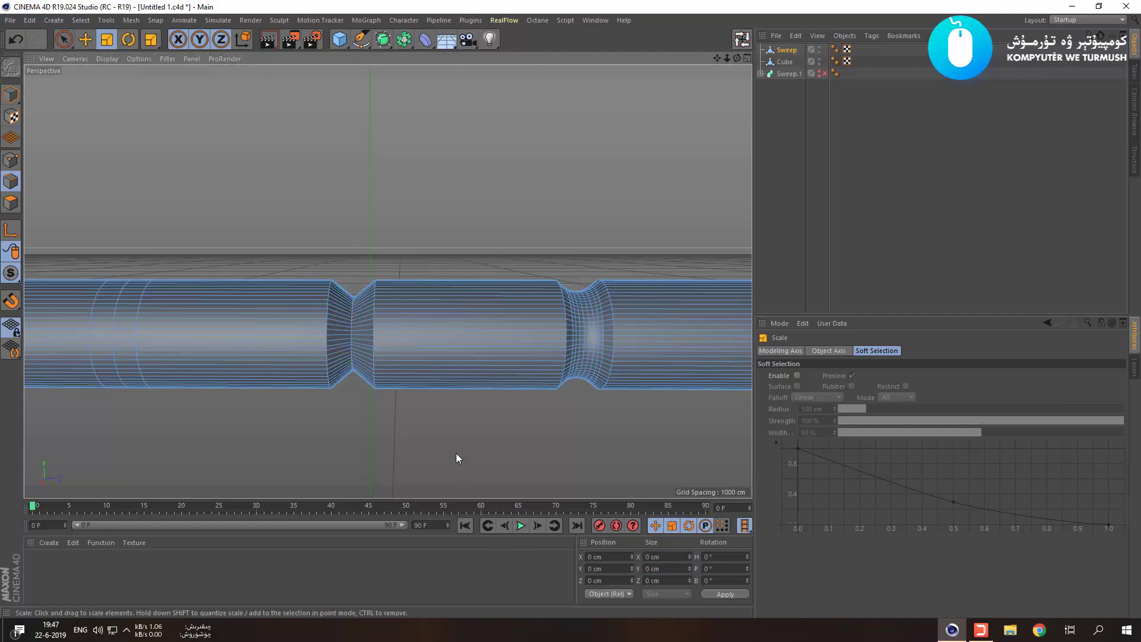
pyautogui.click(352, 341)
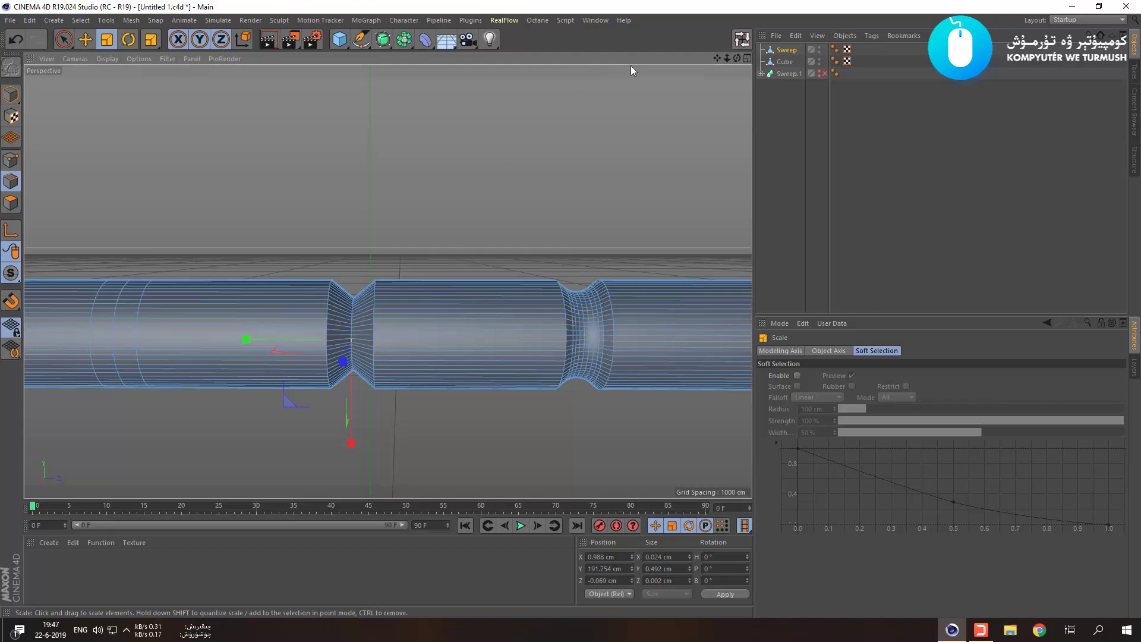
# Bevel the pinched edge loop beside the finished round groove on the handle with a 2.5 cm offset and 6 subdivisions.
pyautogui.click(741, 39)
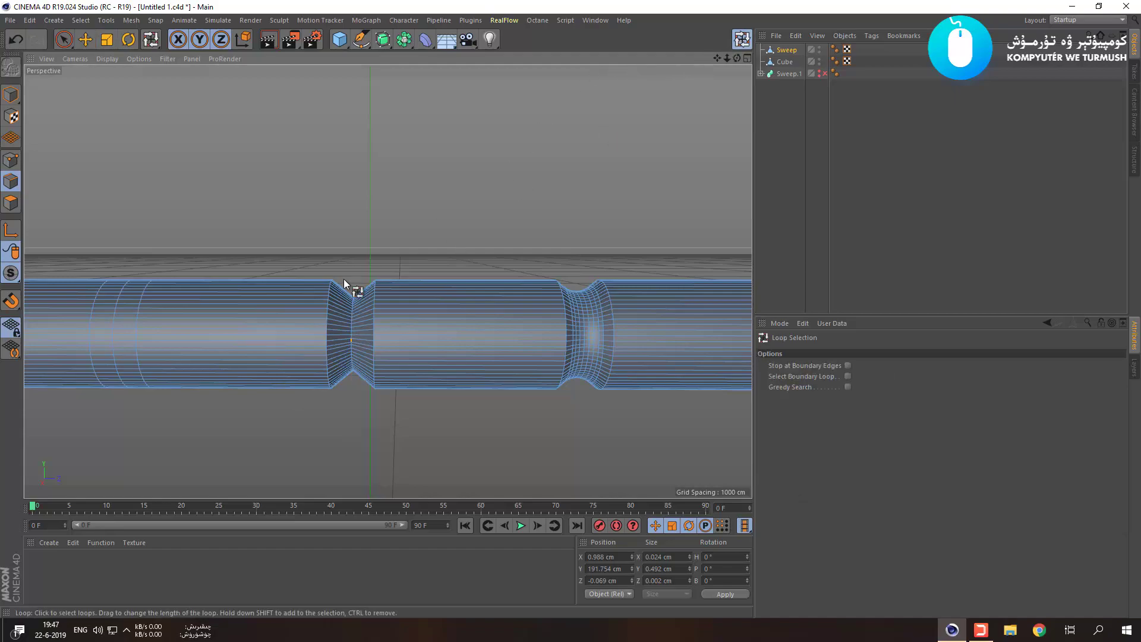
pyautogui.click(351, 331)
pyautogui.scroll(3, 350, 338)
pyautogui.click(352, 338)
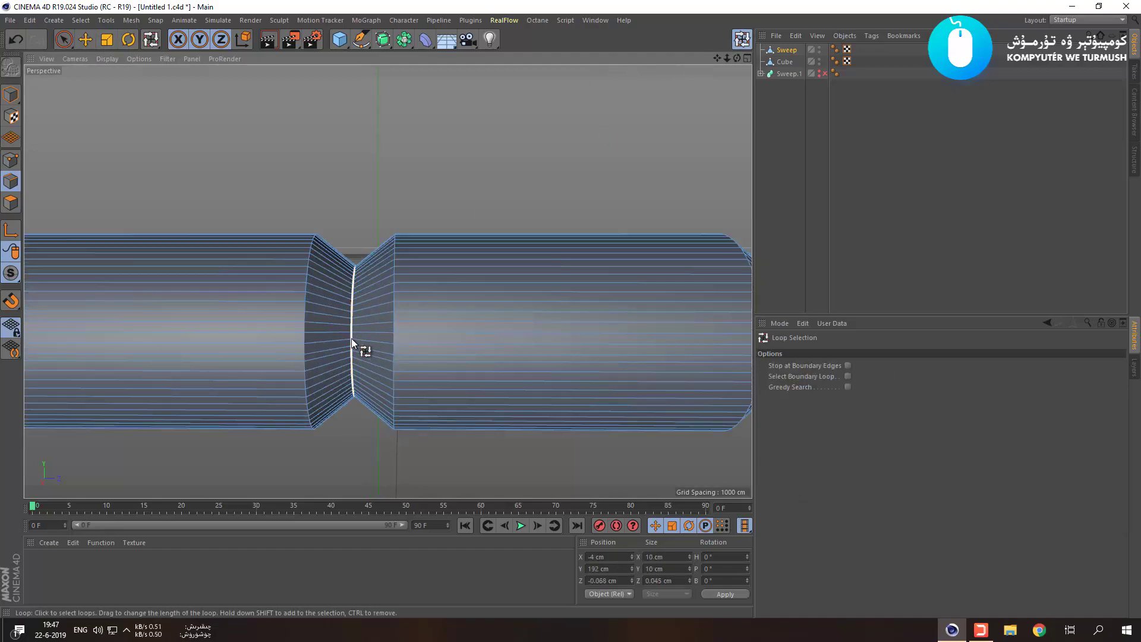
pyautogui.rightClick(397, 463)
pyautogui.click(430, 518)
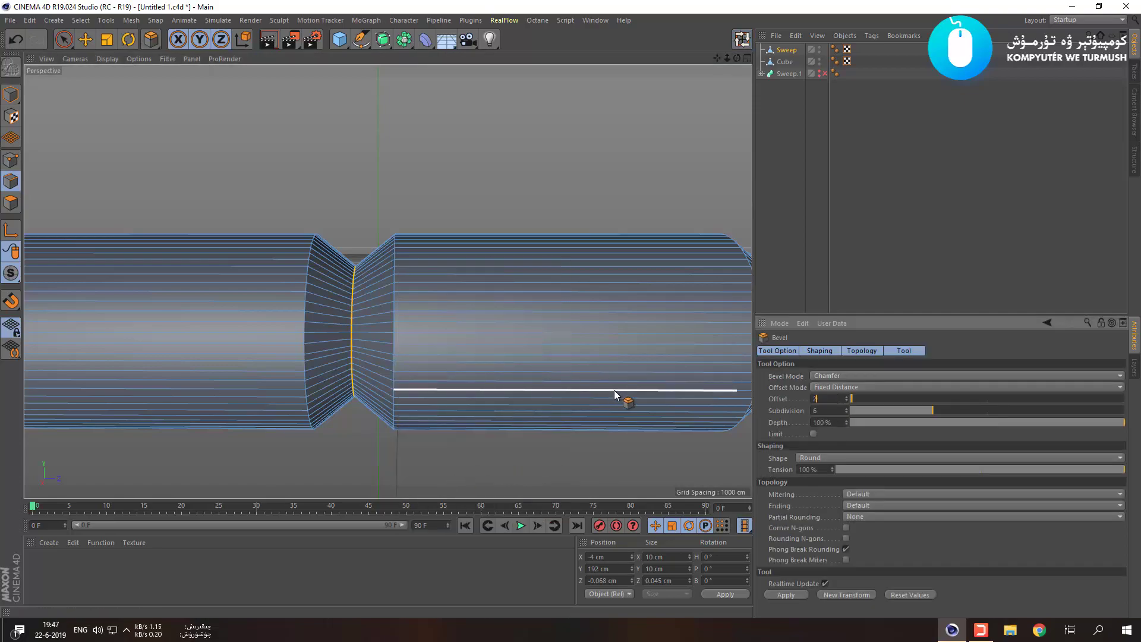
pyautogui.moveTo(615, 390); pyautogui.dragTo(517, 431)
# Loop-select the middle edge ring of the next unshaped set of three rings on the handle's horizontal bar.
pyautogui.scroll(-5, 513, 428)
pyautogui.keyDown('alt'); pyautogui.moveTo(457, 438); pyautogui.dragTo(533, 365, button='middle'); pyautogui.keyUp('alt')
pyautogui.scroll(4, 455, 328)
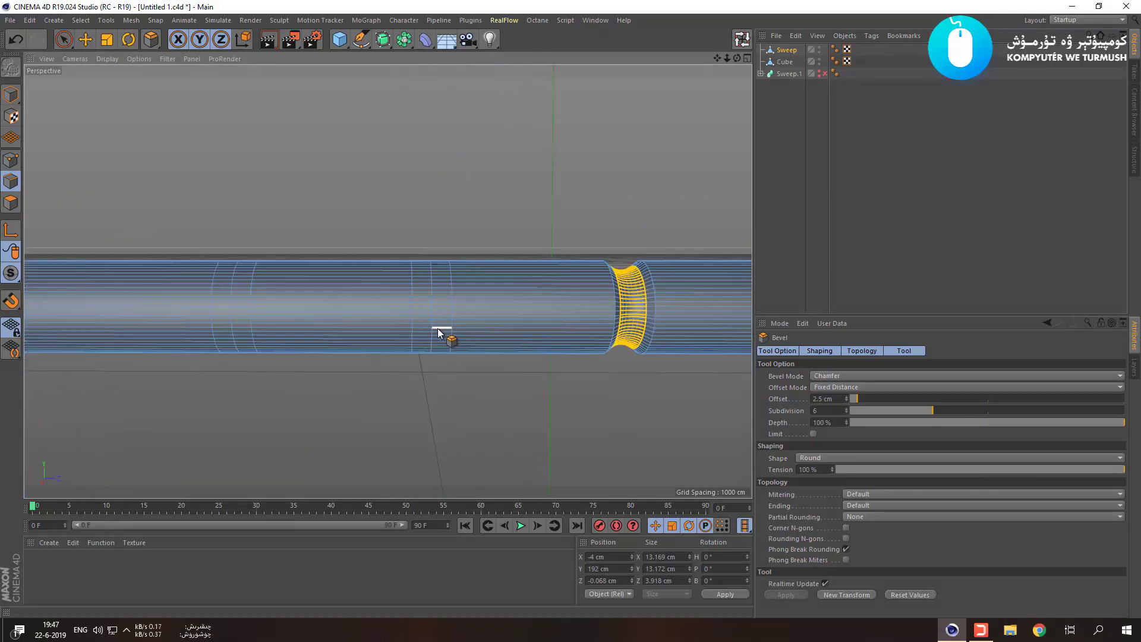
pyautogui.scroll(3, 433, 323)
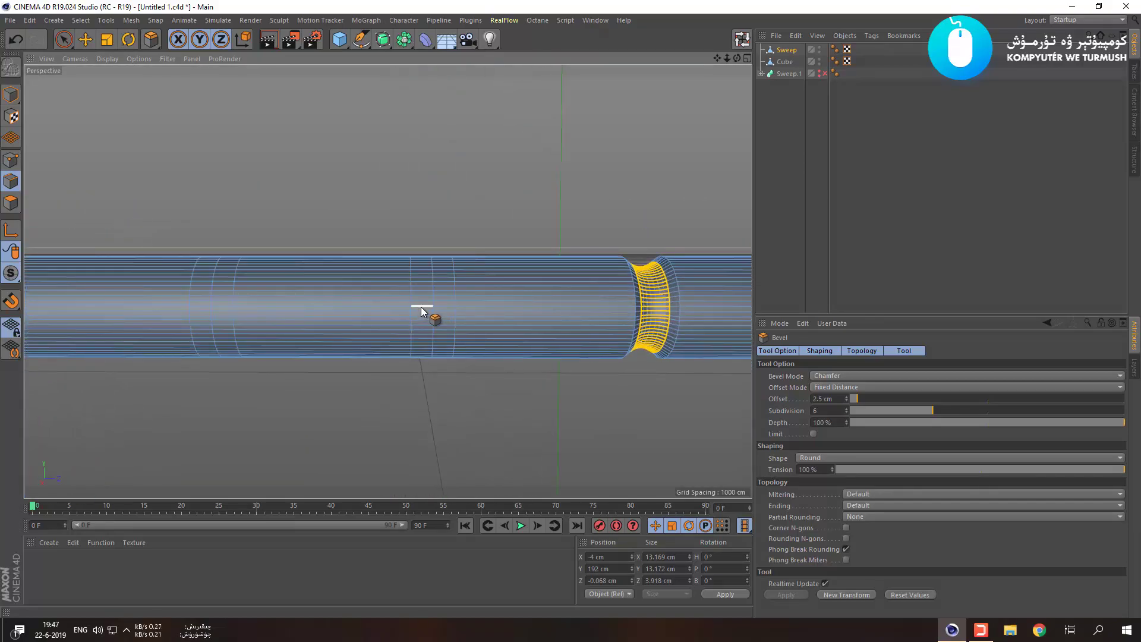
pyautogui.click(439, 312)
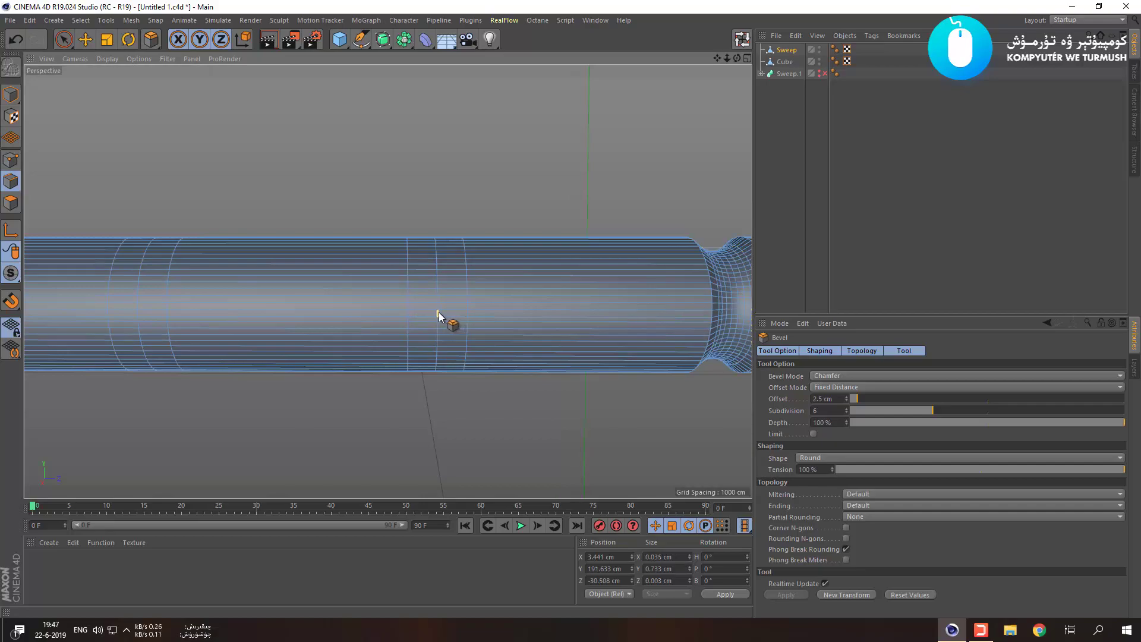
pyautogui.click(733, 45)
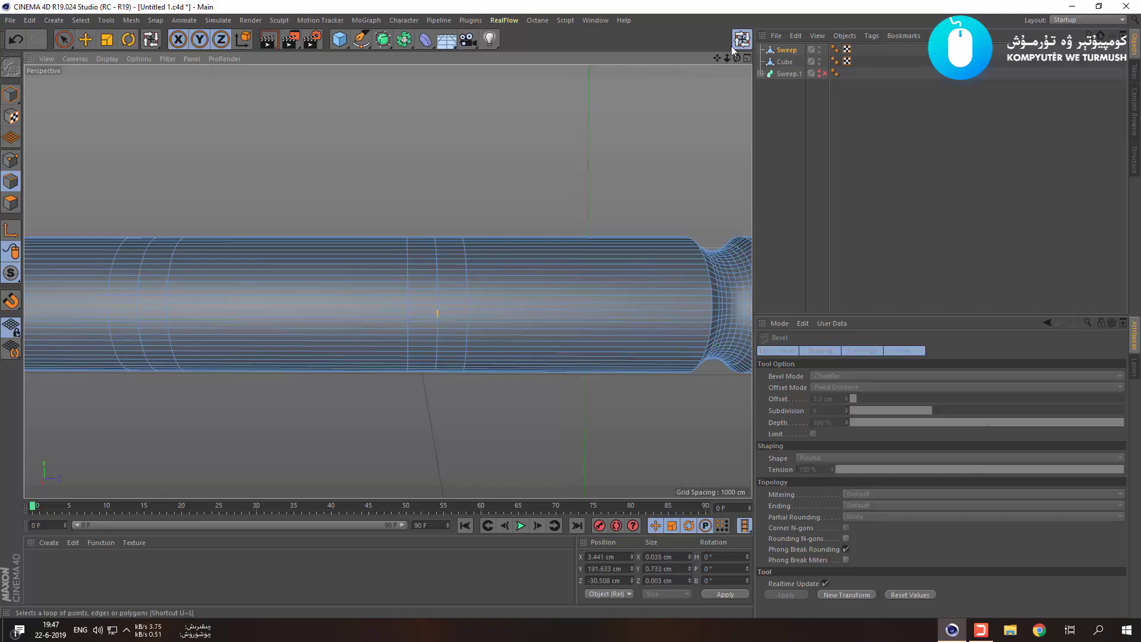
pyautogui.click(437, 313)
pyautogui.rightClick(517, 380)
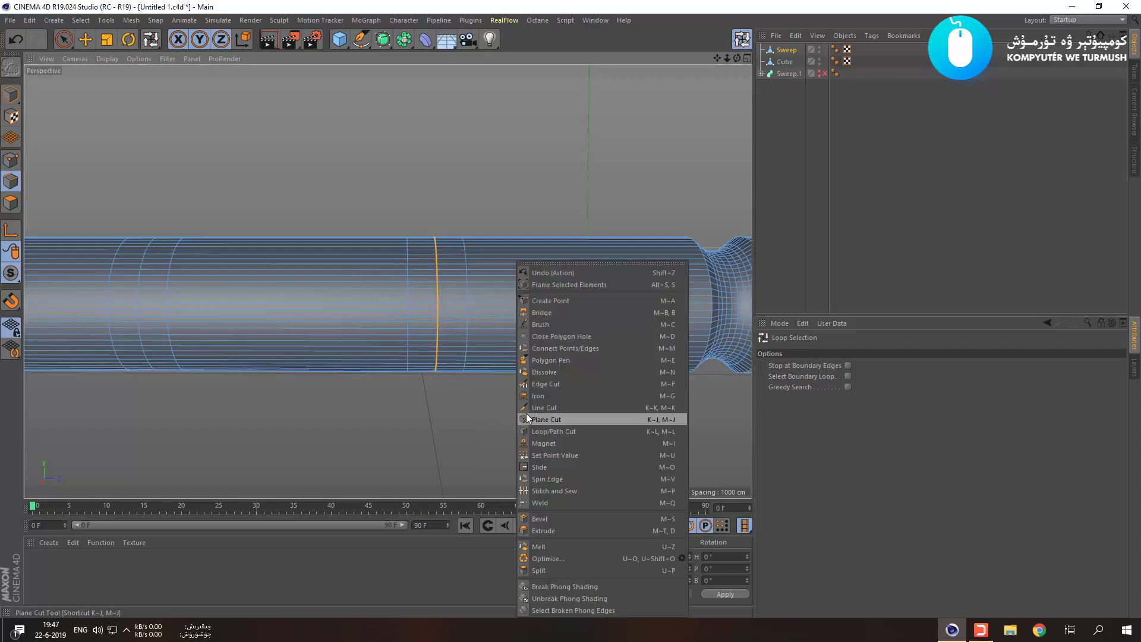
pyautogui.click(569, 522)
pyautogui.click(833, 398)
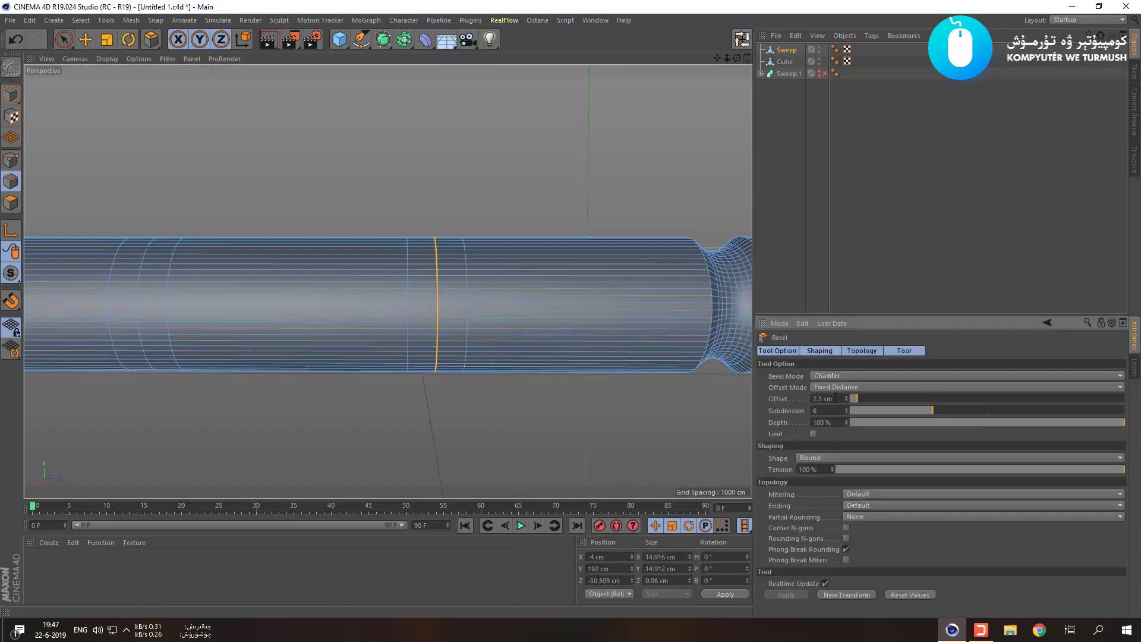
pyautogui.press('Return')
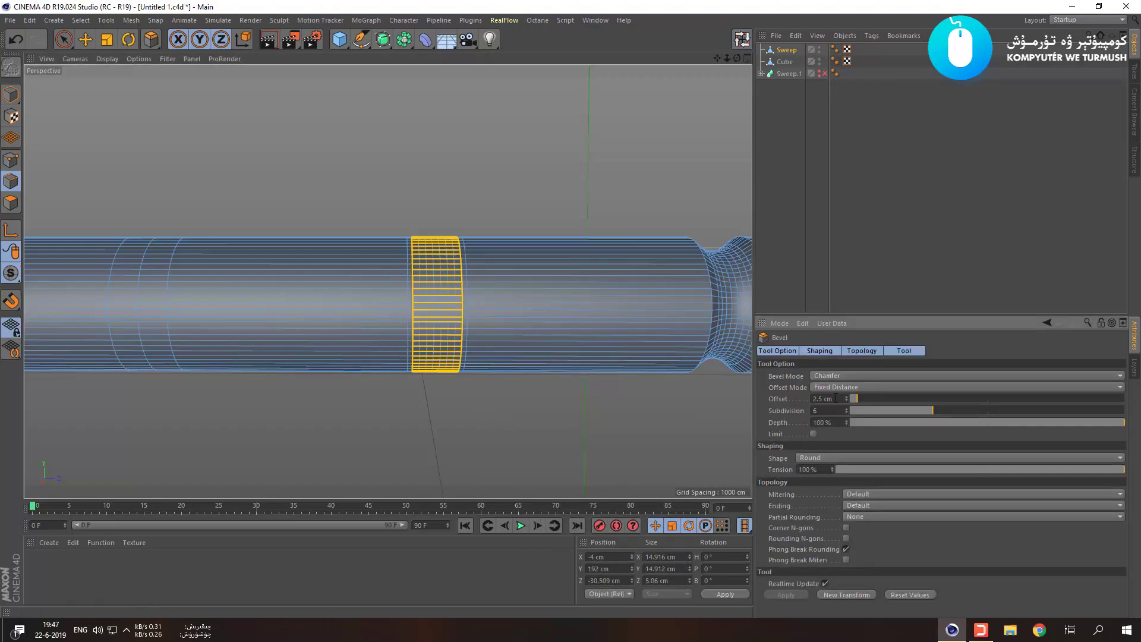
pyautogui.click(682, 556)
pyautogui.write('10')
pyautogui.press('Tab')
pyautogui.write('1')
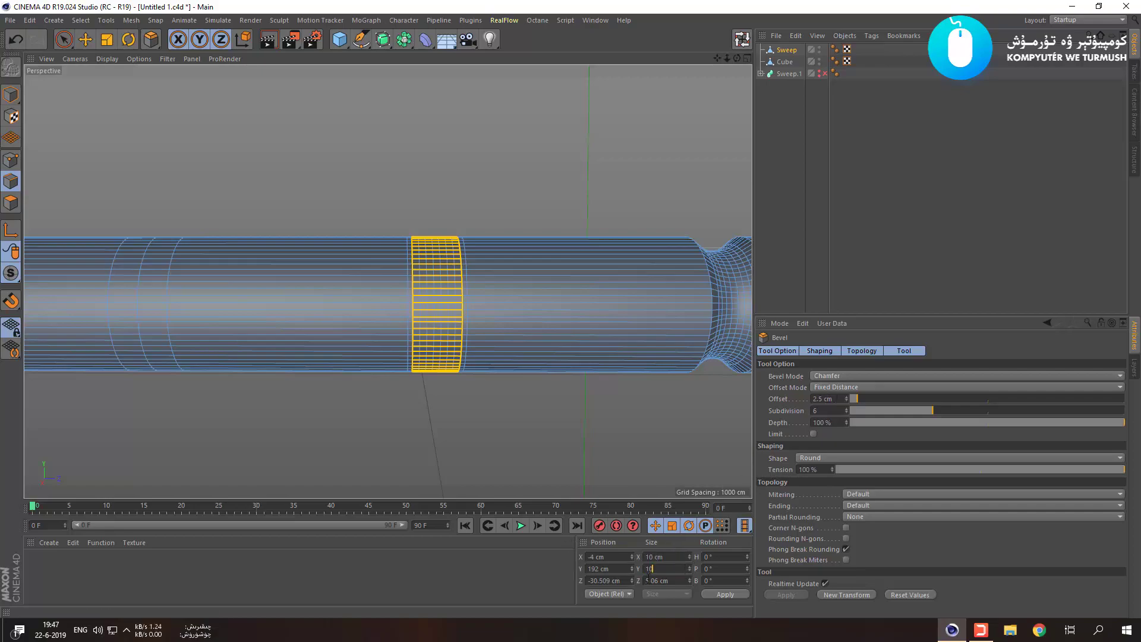
pyautogui.press('Return')
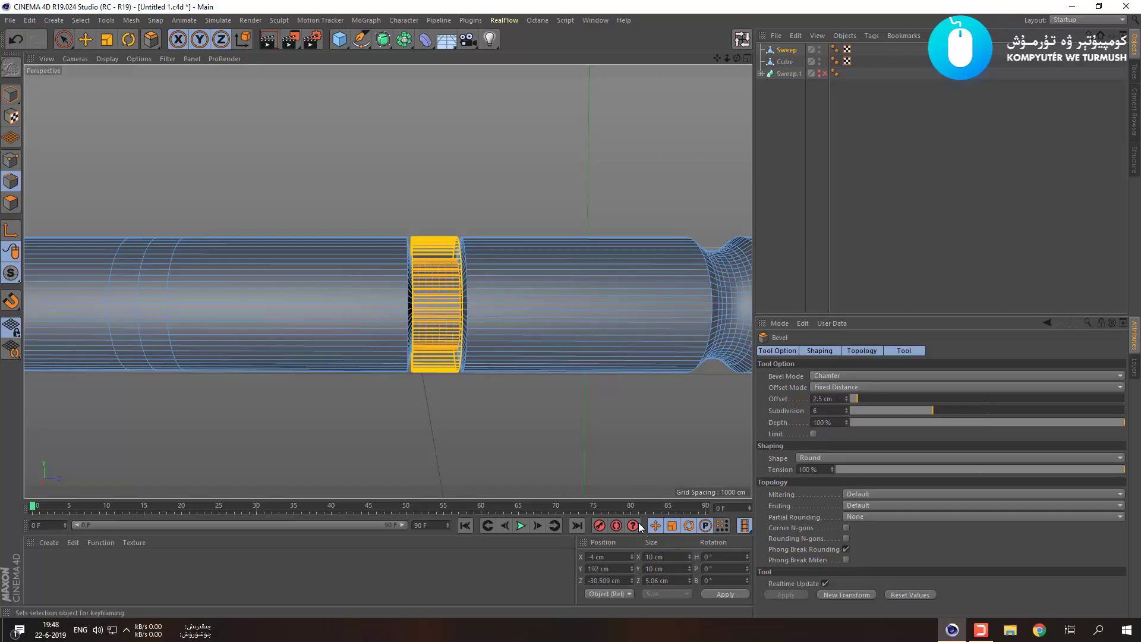
pyautogui.hotkey('ctrl', 'z')
pyautogui.press('t')
pyautogui.moveTo(514, 452); pyautogui.dragTo(399, 445)
pyautogui.hotkey('ctrl', 'z')
pyautogui.hotkey('ctrl', 'z')
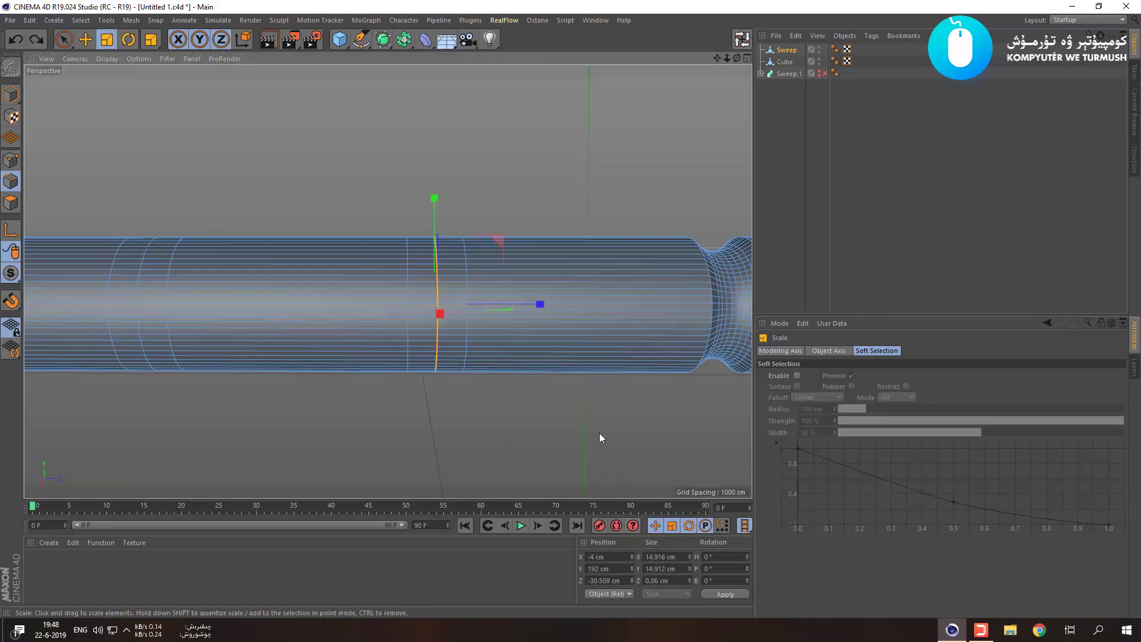
# Shrink the selected middle edge loop to a size of 10 cm in X and 10 cm in Y.
pyautogui.hotkey('ctrl', 'y')
pyautogui.click(666, 557)
pyautogui.write('10')
pyautogui.press('Tab')
pyautogui.write('10')
pyautogui.press('Return')
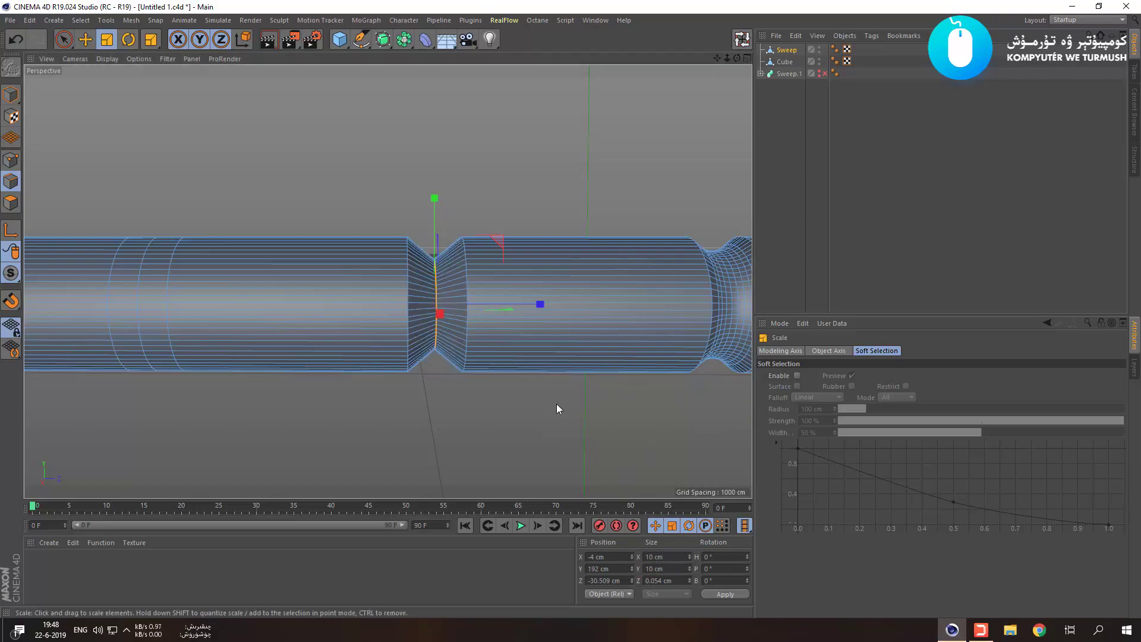
# Bevel the shrunken edge loop with a 2.5 cm offset and 6 subdivisions to round the groove.
pyautogui.rightClick(516, 405)
pyautogui.click(585, 524)
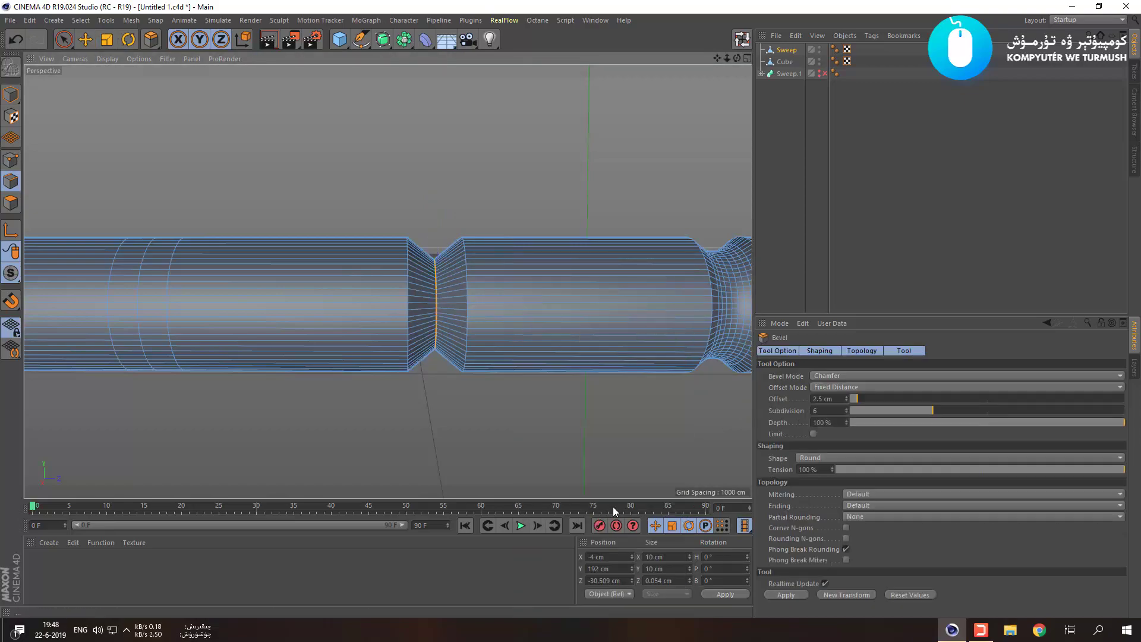
pyautogui.click(830, 399)
pyautogui.press('Return')
# Loop-select the middle edge ring of the last unshaped set and shrink it to 10 cm in X and Y.
pyautogui.scroll(-8, 529, 395)
pyautogui.keyDown('alt'); pyautogui.moveTo(505, 404); pyautogui.dragTo(525, 360, button='middle'); pyautogui.keyUp('alt')
pyautogui.scroll(9, 351, 340)
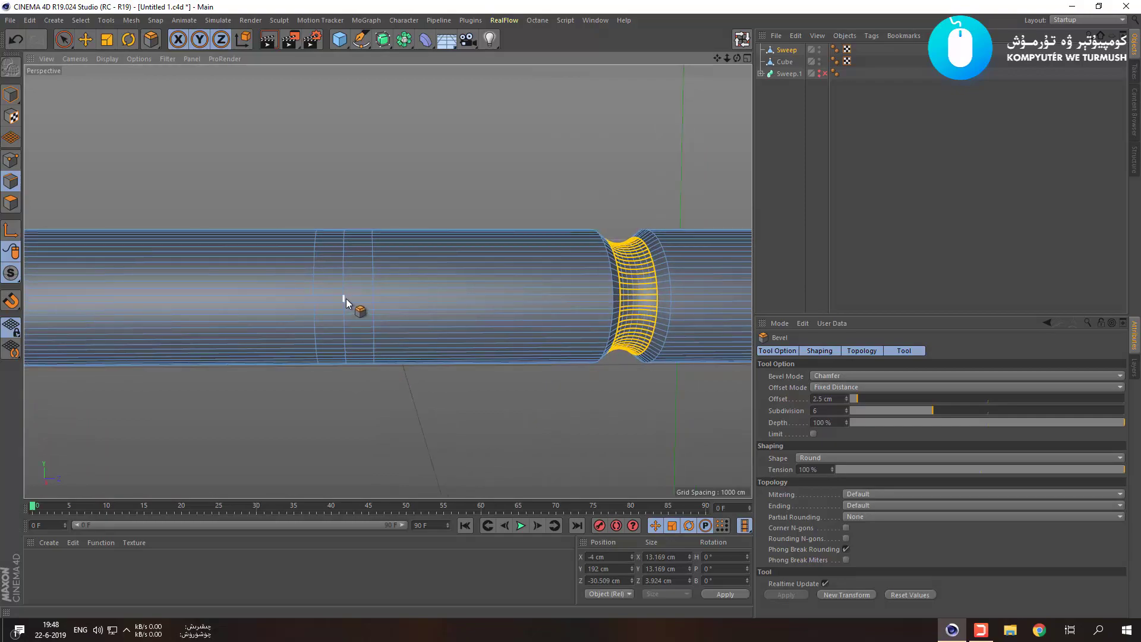
pyautogui.press('u')
pyautogui.press('l')
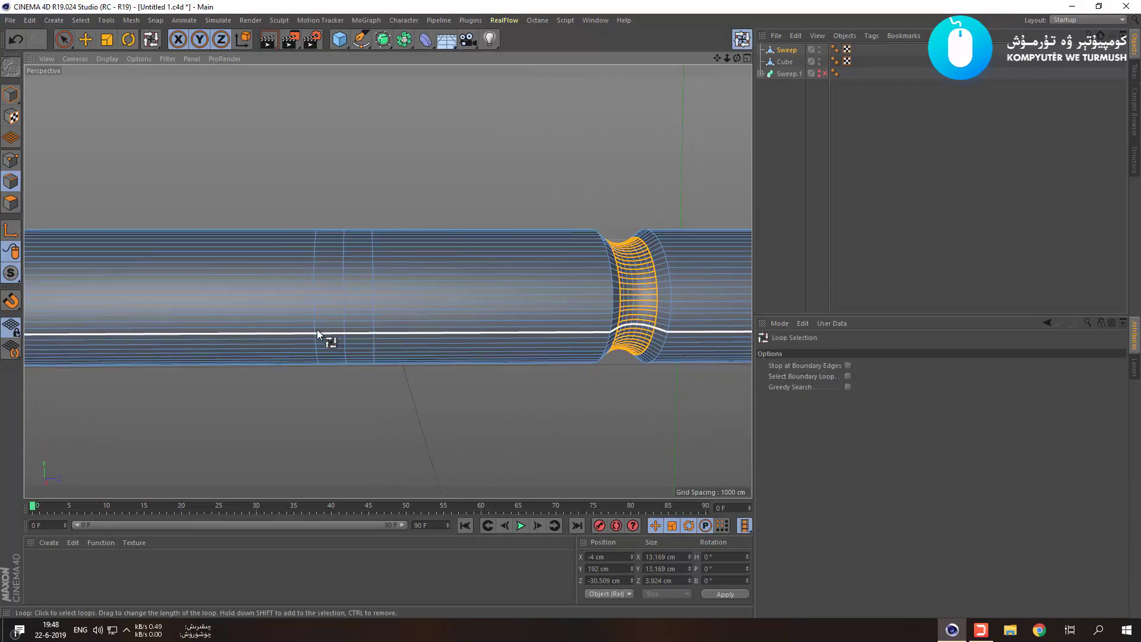
pyautogui.click(343, 302)
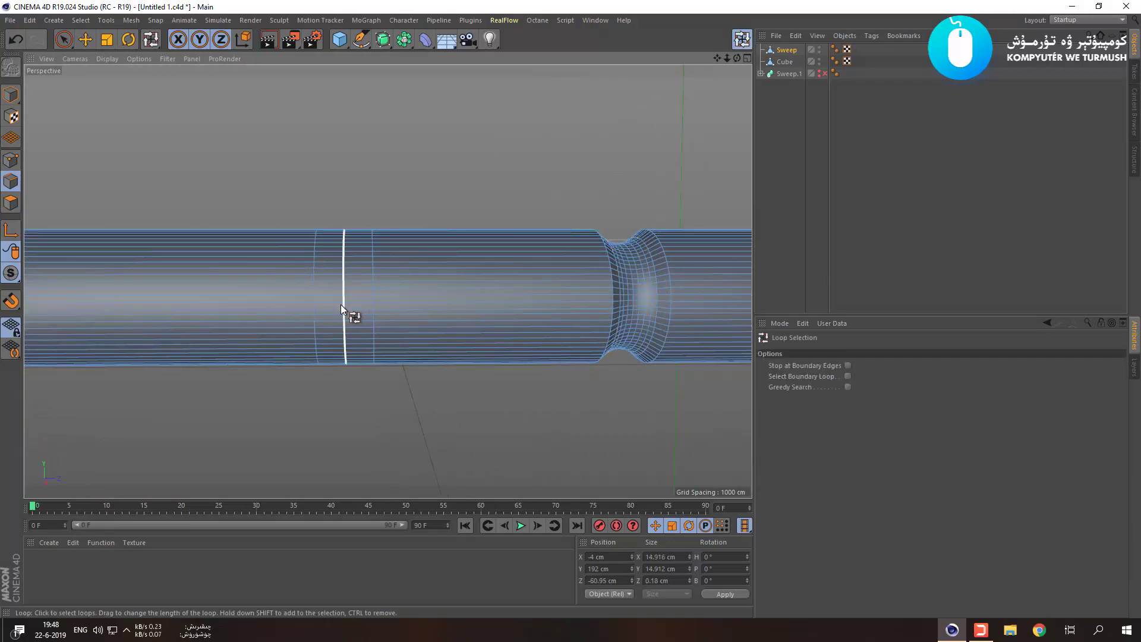
pyautogui.rightClick(488, 405)
pyautogui.click(529, 532)
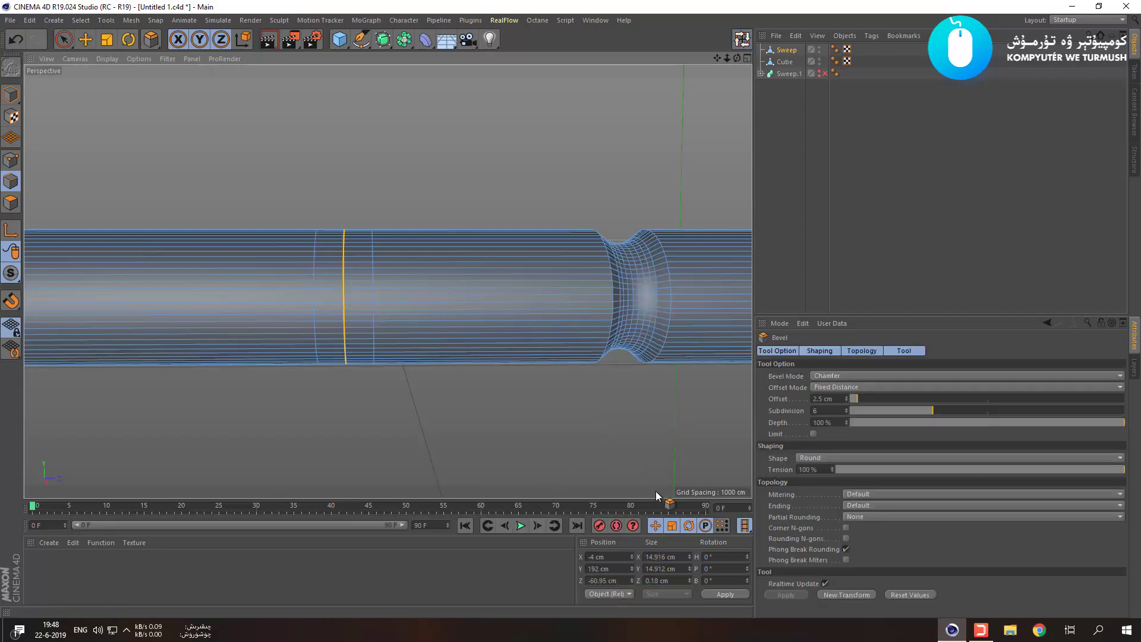
pyautogui.press('t')
pyautogui.moveTo(392, 376); pyautogui.dragTo(456, 459)
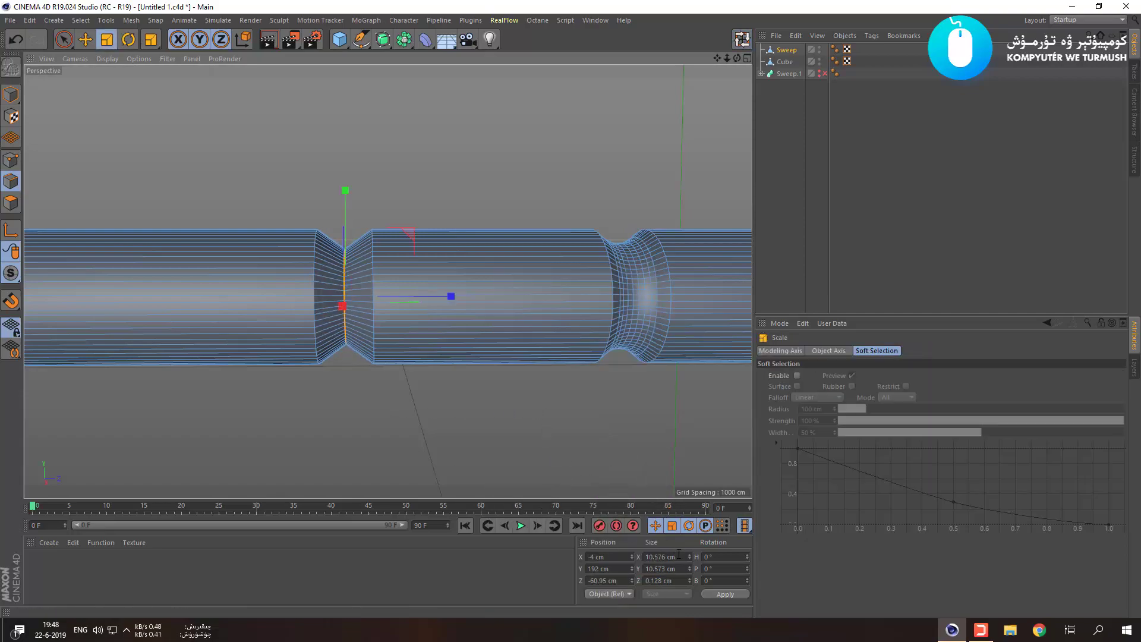
pyautogui.moveTo(678, 557); pyautogui.dragTo(598, 546)
pyautogui.press('Return')
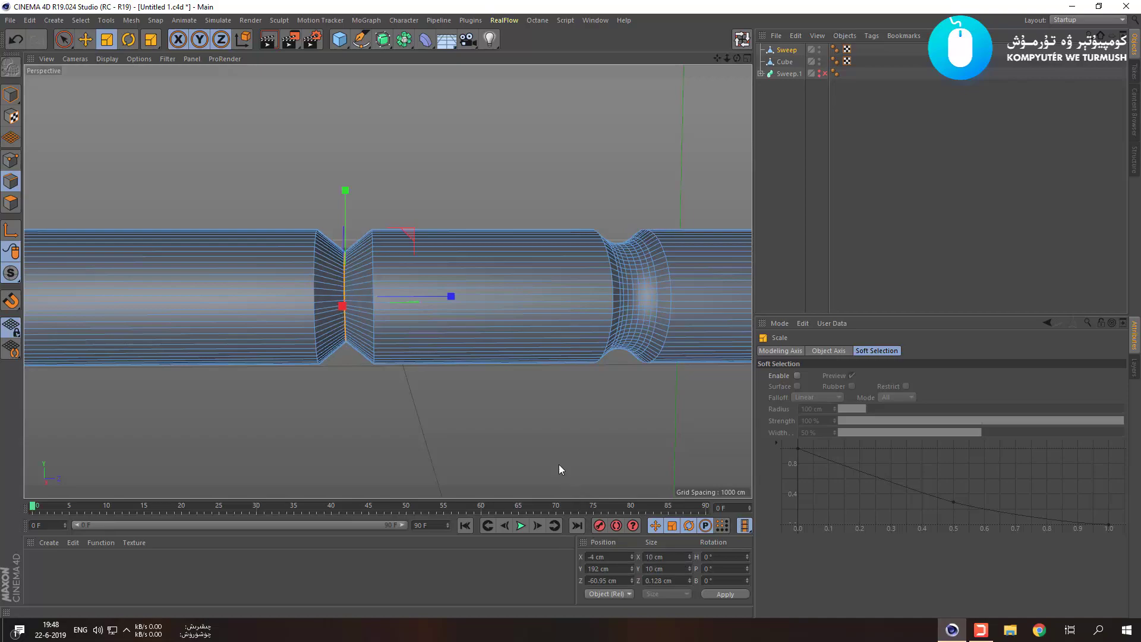
# Round the last groove by beveling its pinched edge loop with a 2.5 cm offset and 6 subdivisions.
pyautogui.rightClick(561, 446)
pyautogui.click(625, 521)
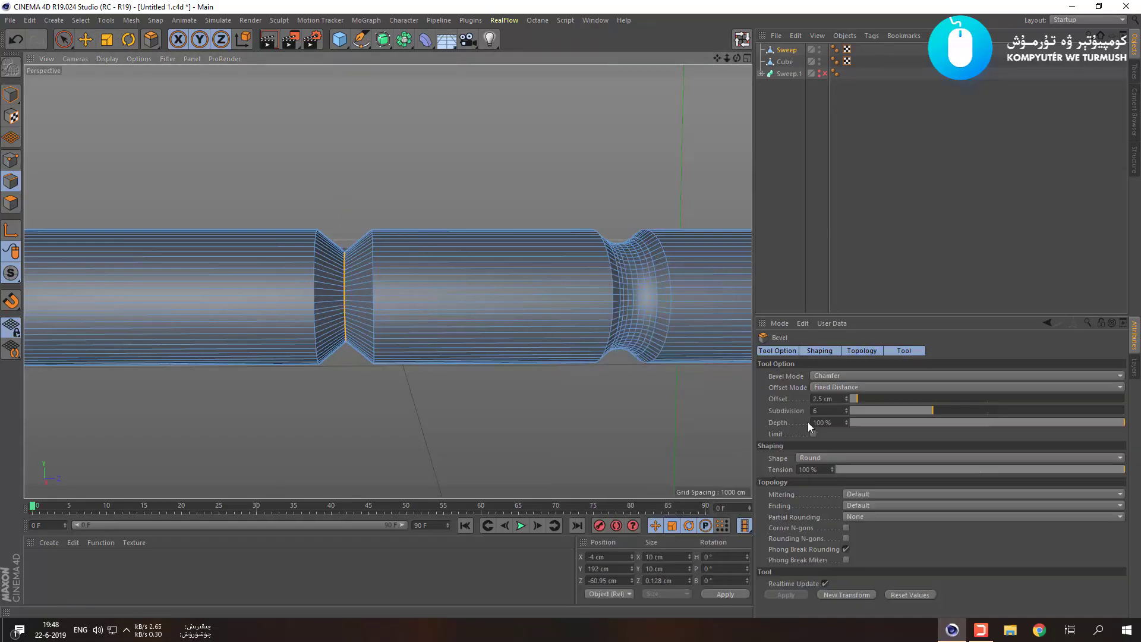
pyautogui.click(842, 400)
pyautogui.press('Return')
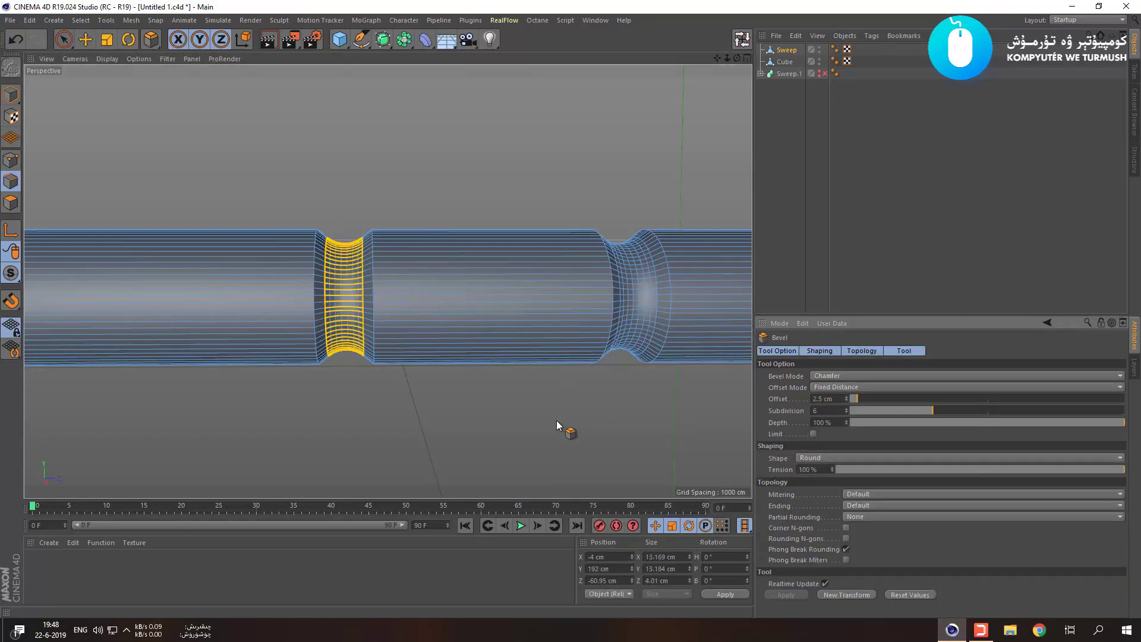
# Clear the selection and display the model in Gouraud Shading without mesh lines.
pyautogui.scroll(-6, 482, 419)
pyautogui.scroll(-3, 483, 426)
pyautogui.moveTo(483, 426); pyautogui.dragTo(468, 430)
pyautogui.press('space')
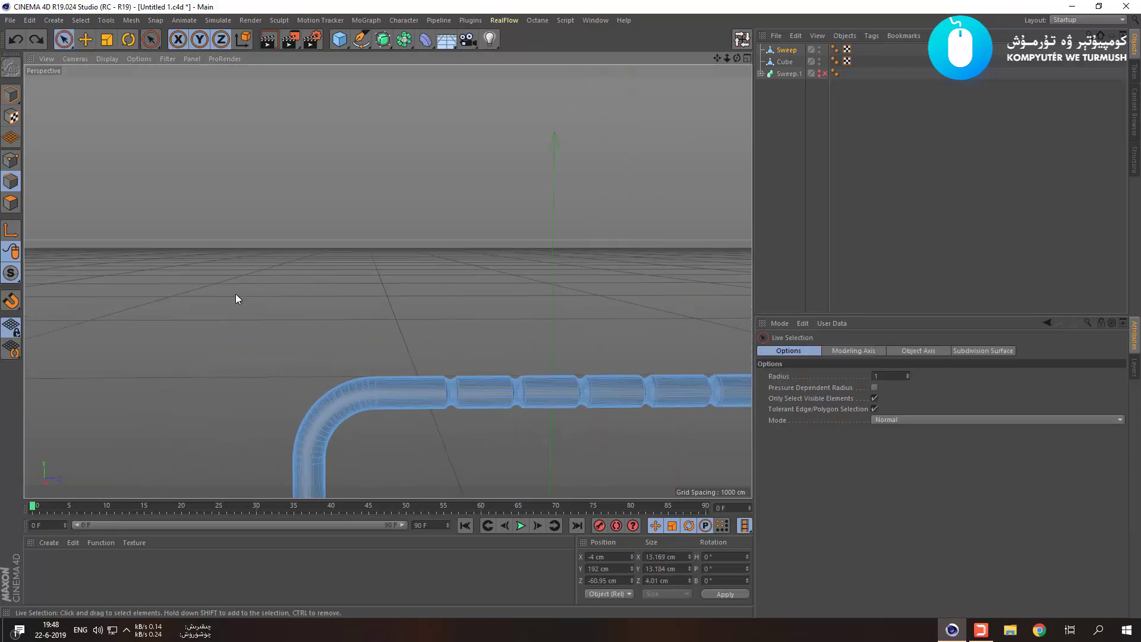
pyautogui.click(236, 294)
pyautogui.scroll(-5, 237, 297)
pyautogui.keyDown('alt'); pyautogui.moveTo(338, 433); pyautogui.dragTo(479, 428); pyautogui.keyUp('alt')
pyautogui.scroll(3, 479, 428)
pyautogui.click(108, 58)
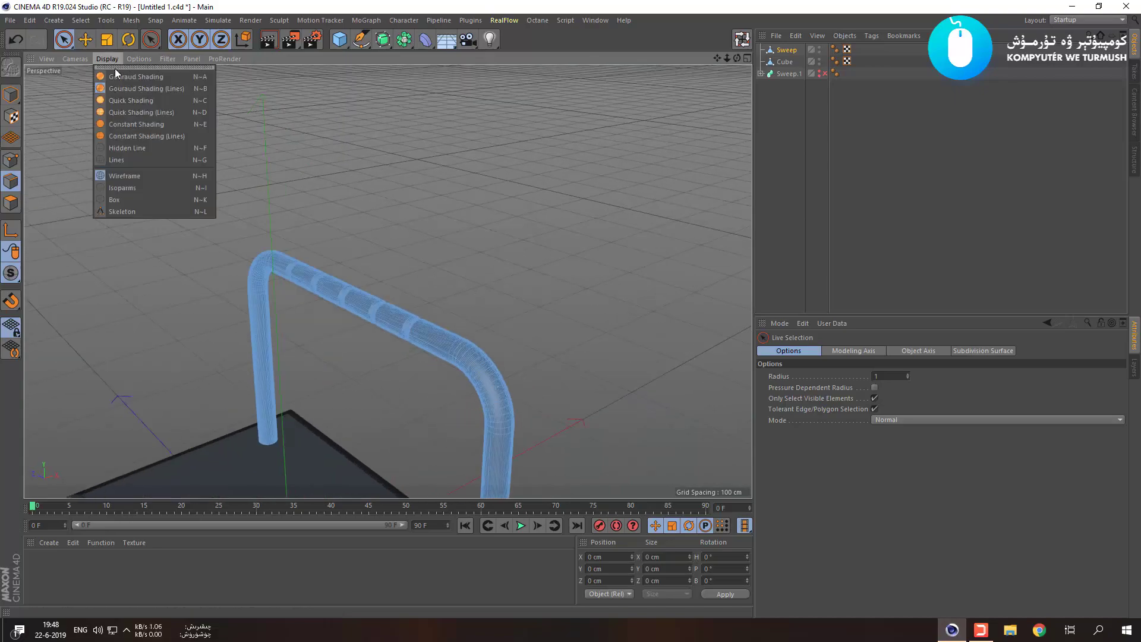
pyautogui.click(118, 60)
pyautogui.click(118, 60)
pyautogui.click(119, 71)
pyautogui.click(109, 59)
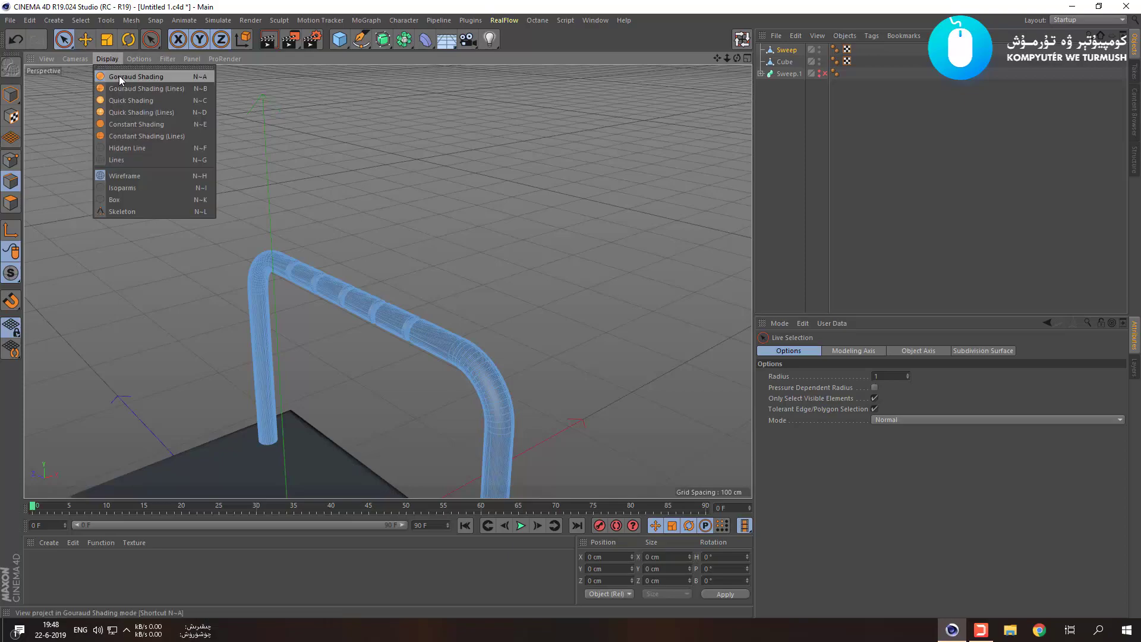
pyautogui.click(118, 77)
pyautogui.click(80, 123)
pyautogui.keyDown('alt'); pyautogui.moveTo(502, 279); pyautogui.dragTo(562, 291); pyautogui.keyUp('alt')
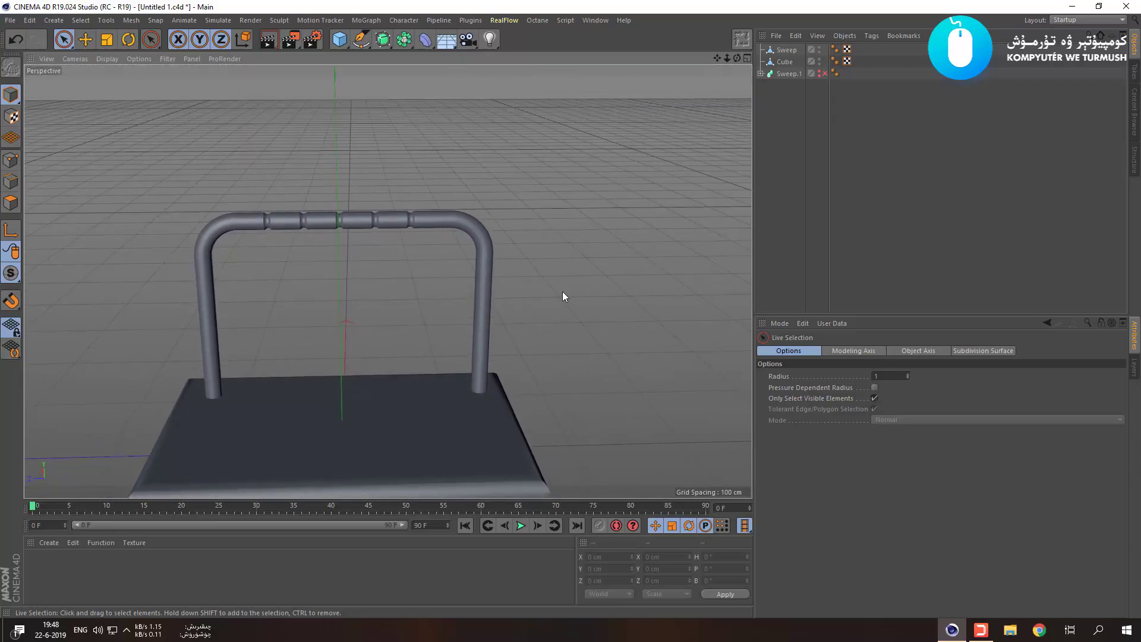
# In the Front view, move the Sweep handle along X to about 65.5 cm and shift its axis to the base's centre.
pyautogui.click(779, 52)
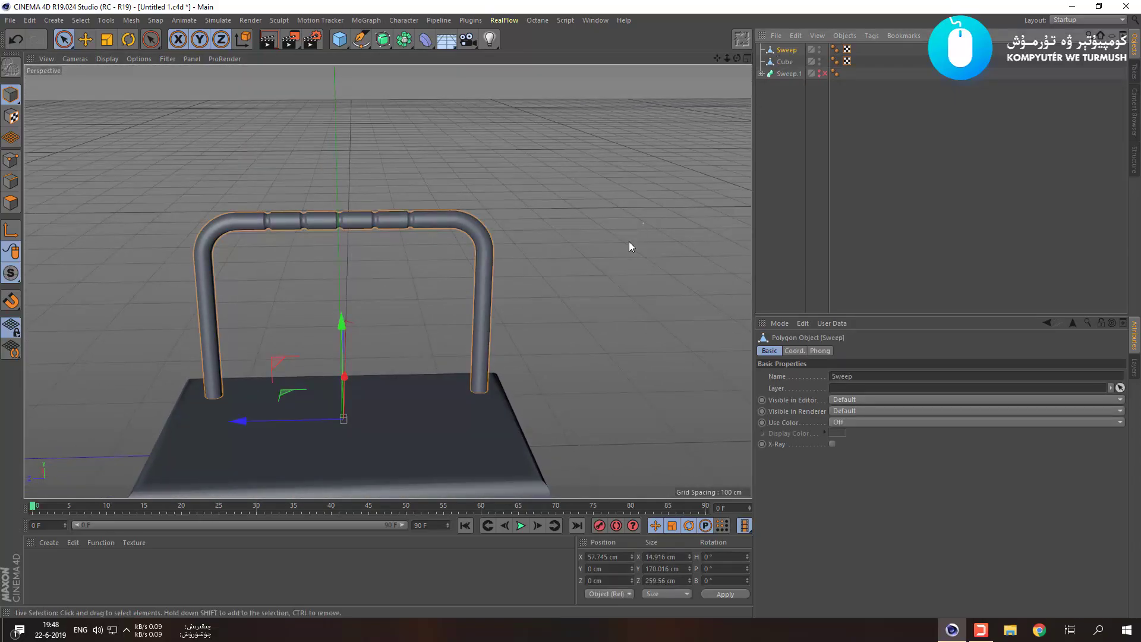
pyautogui.keyDown('alt'); pyautogui.moveTo(636, 237); pyautogui.dragTo(664, 306); pyautogui.keyUp('alt')
pyautogui.middleClick(665, 305)
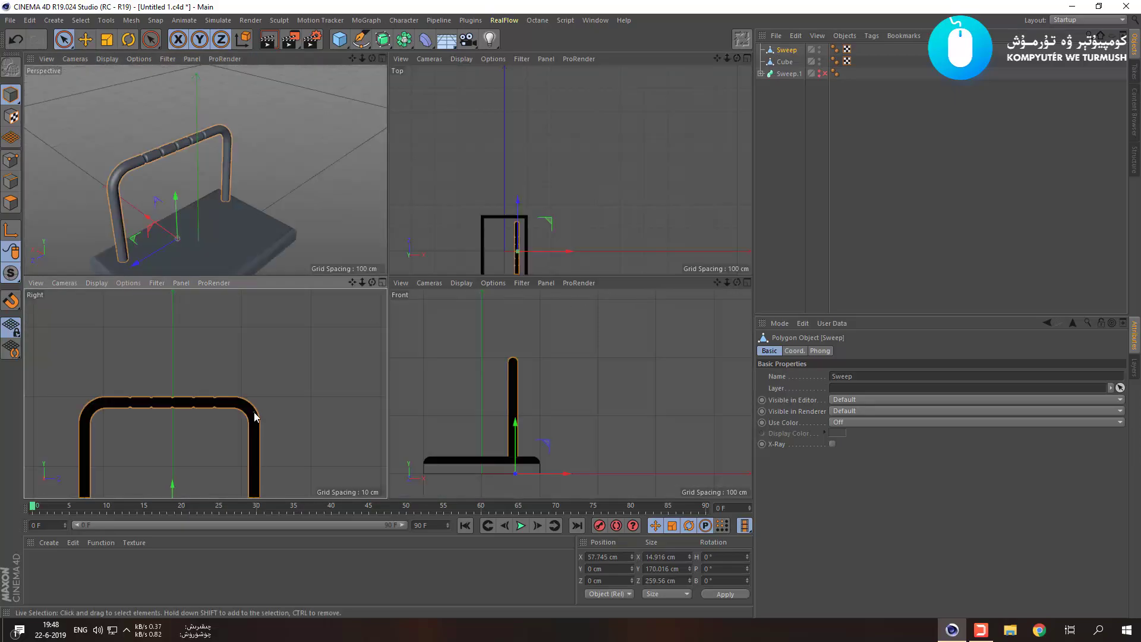
pyautogui.middleClick(254, 417)
pyautogui.scroll(-3, 252, 402)
pyautogui.keyDown('alt'); pyautogui.moveTo(271, 433); pyautogui.dragTo(366, 424); pyautogui.keyUp('alt')
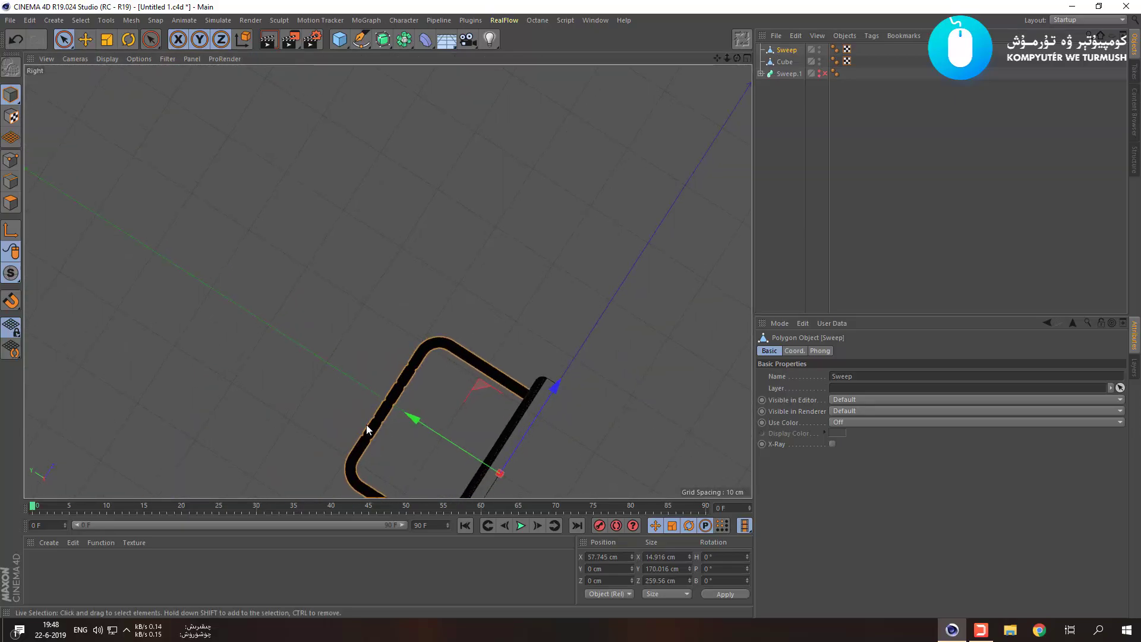
pyautogui.click(46, 59)
pyautogui.click(81, 147)
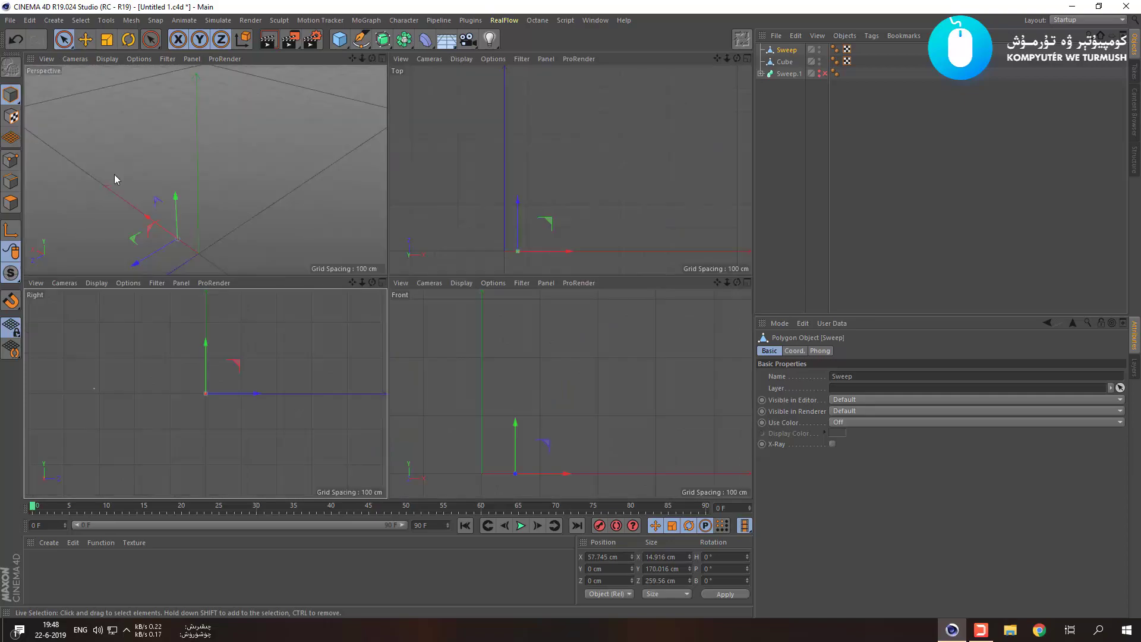
pyautogui.middleClick(526, 455)
pyautogui.scroll(5, 269, 455)
pyautogui.keyDown('alt'); pyautogui.moveTo(270, 456); pyautogui.dragTo(504, 421, button='middle'); pyautogui.keyUp('alt')
pyautogui.moveTo(548, 435); pyautogui.dragTo(567, 436)
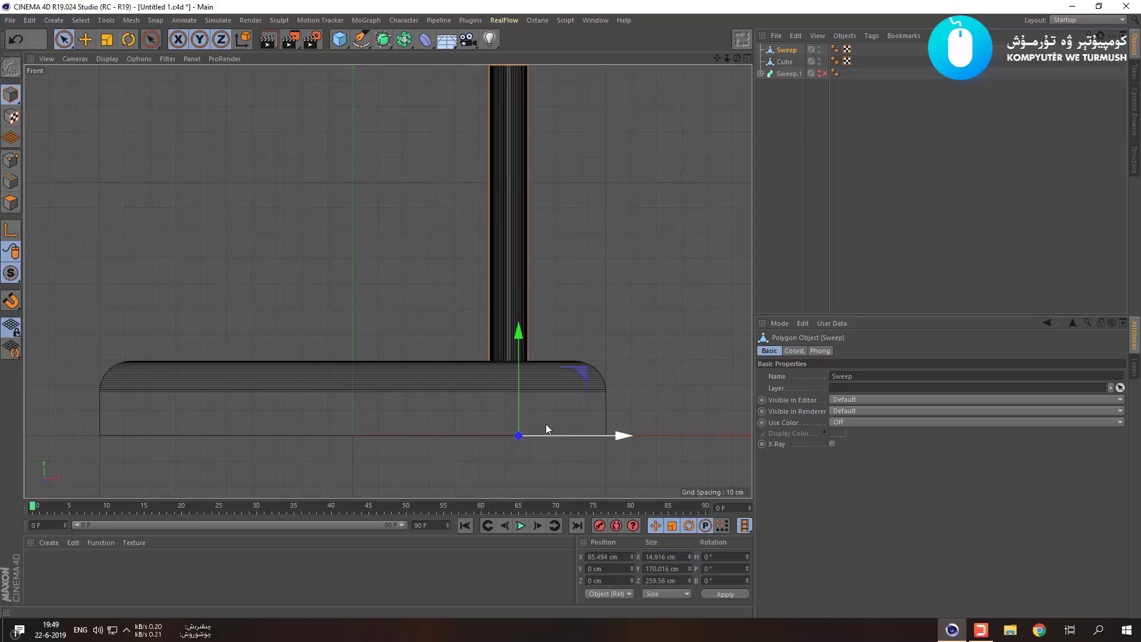
pyautogui.moveTo(591, 434); pyautogui.dragTo(430, 442)
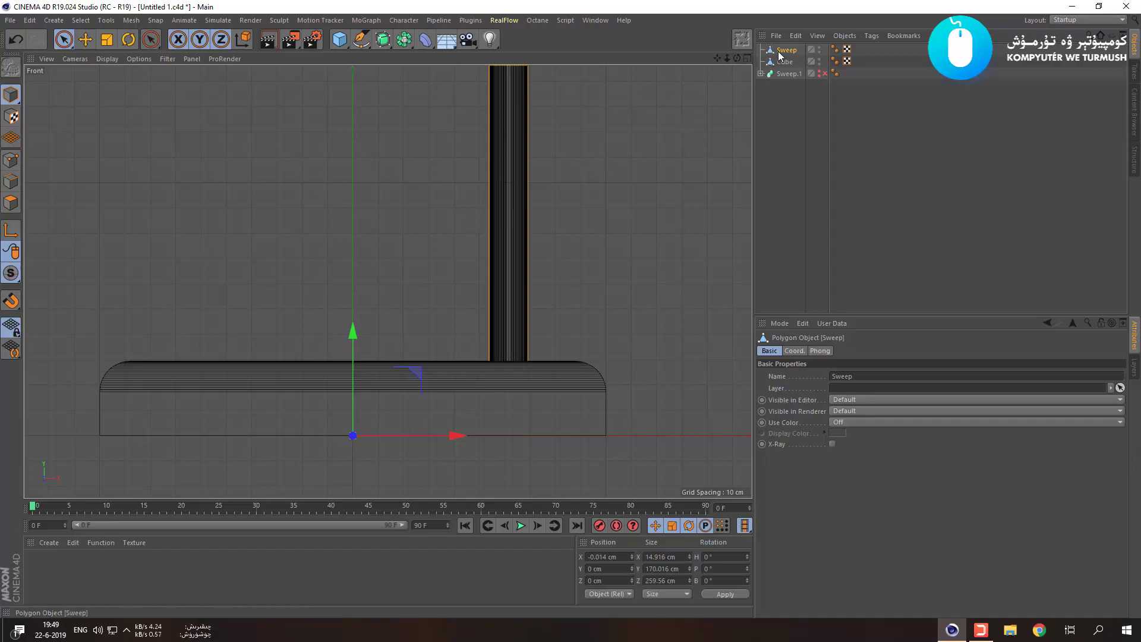
# Duplicate the Sweep handle and rotate the copy's heading 180° so it stands on the opposite side of the base.
pyautogui.keyDown('ctrl'); pyautogui.moveTo(788, 48); pyautogui.dragTo(788, 53); pyautogui.keyUp('ctrl')
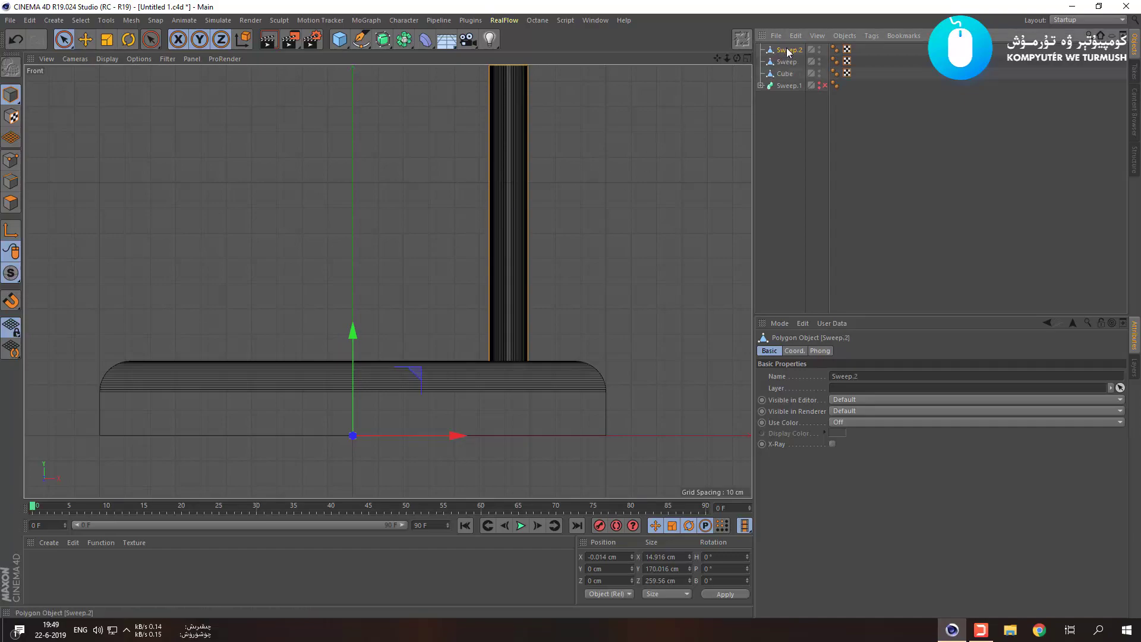
pyautogui.press('r')
pyautogui.moveTo(390, 435); pyautogui.dragTo(621, 436)
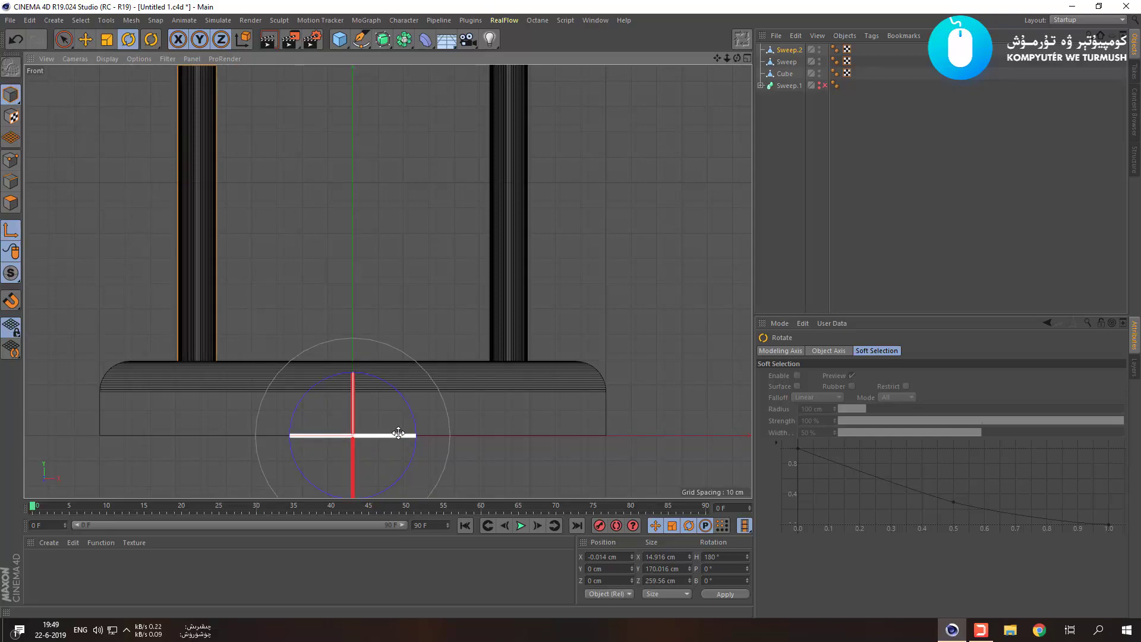
# Shift both handles' axes along X from the base's centre onto their own posts, placing the Sweep.2 axis at about -61.4 cm.
pyautogui.press('space')
pyautogui.moveTo(384, 432); pyautogui.dragTo(182, 452)
pyautogui.click(786, 62)
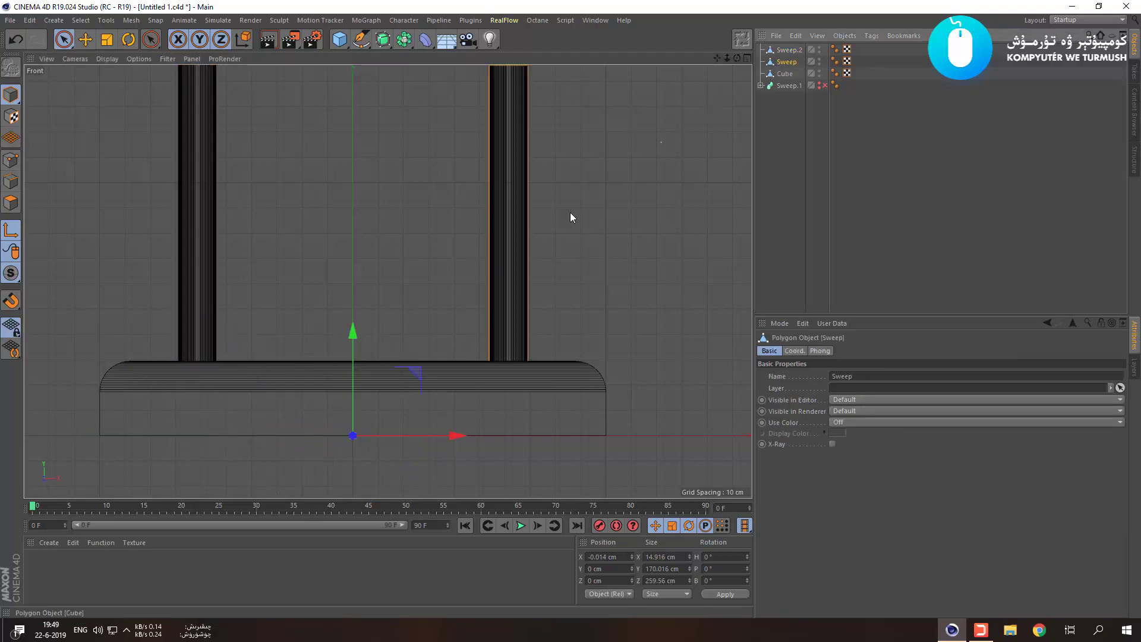
pyautogui.moveTo(461, 435); pyautogui.dragTo(602, 438)
pyautogui.click(789, 50)
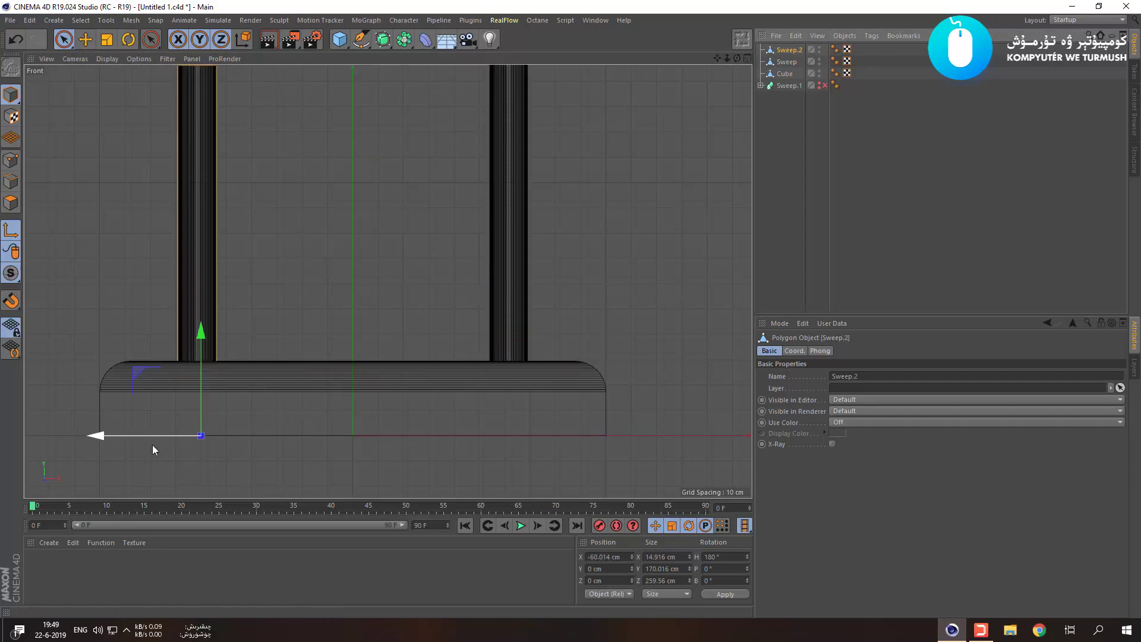
pyautogui.moveTo(148, 438); pyautogui.dragTo(144, 438)
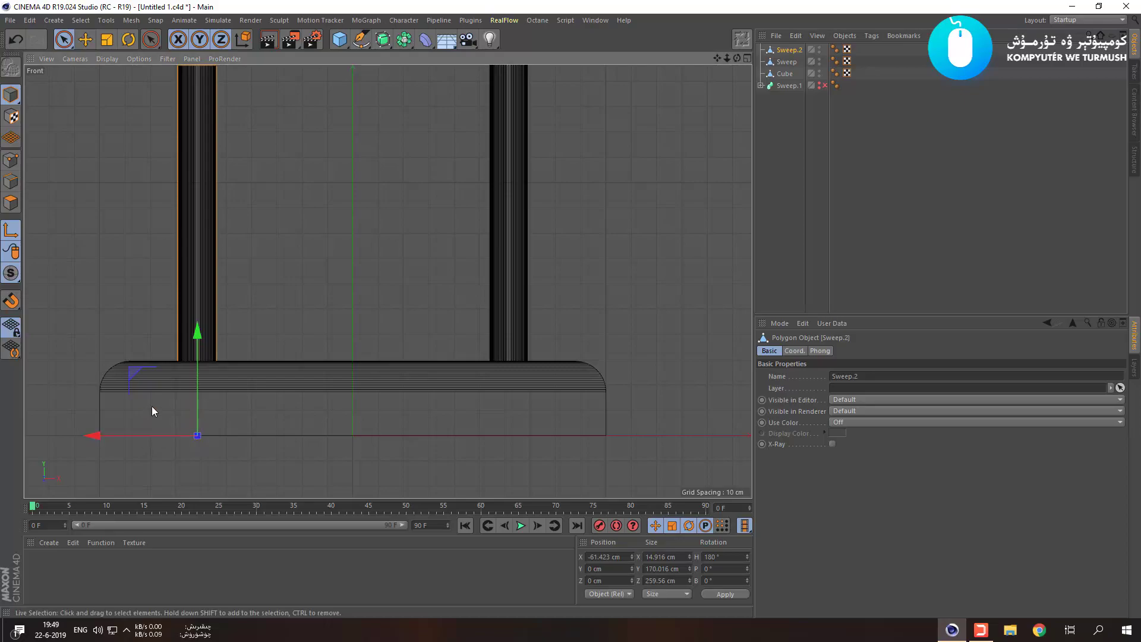
pyautogui.middleClick(190, 343)
pyautogui.middleClick(231, 235)
pyautogui.keyDown('alt'); pyautogui.moveTo(432, 402); pyautogui.dragTo(532, 373); pyautogui.keyUp('alt')
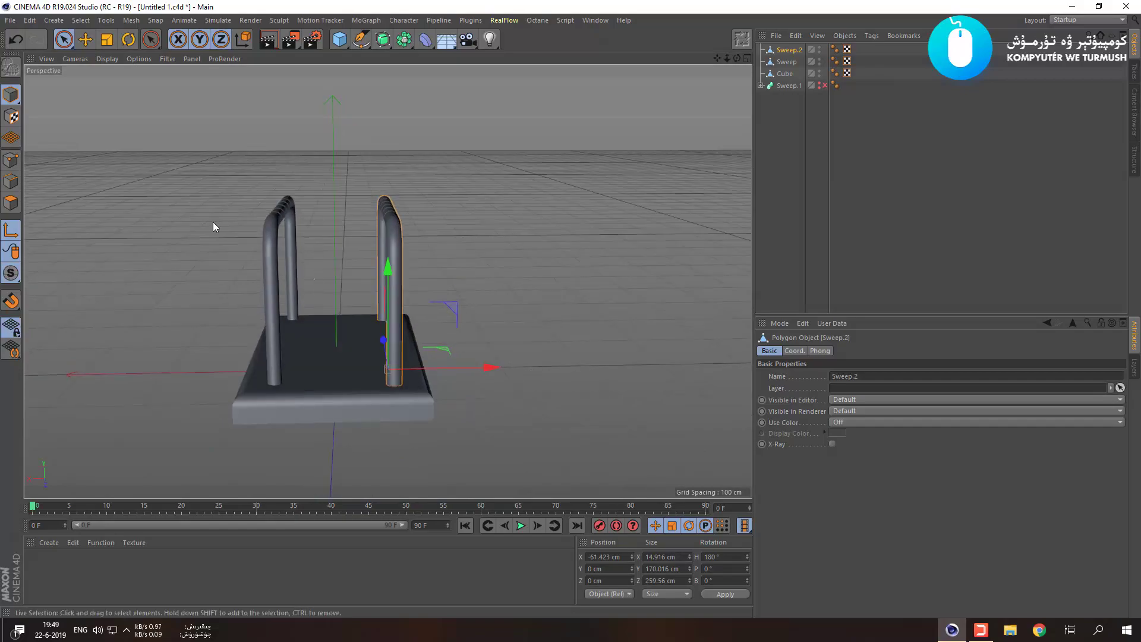
pyautogui.keyDown('alt'); pyautogui.moveTo(472, 238); pyautogui.dragTo(455, 164); pyautogui.keyUp('alt')
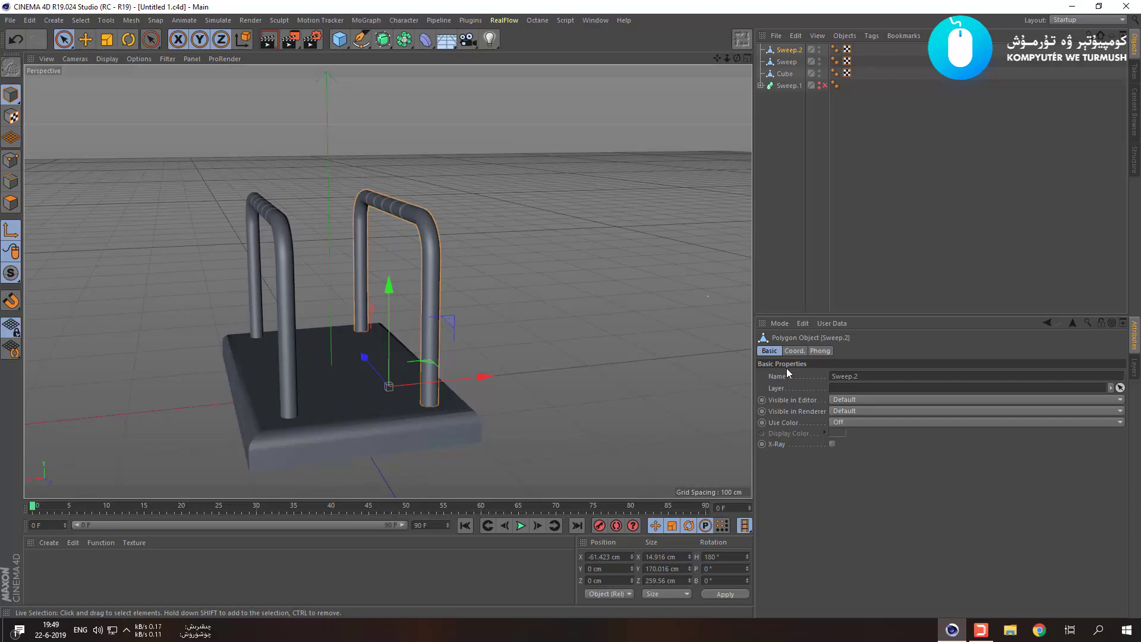
# In File Explorer, open reference photos Annotation 2019-03-31 211832.png and 211822.png and examine how the balls and strings hang between the handles.
pyautogui.click(1010, 628)
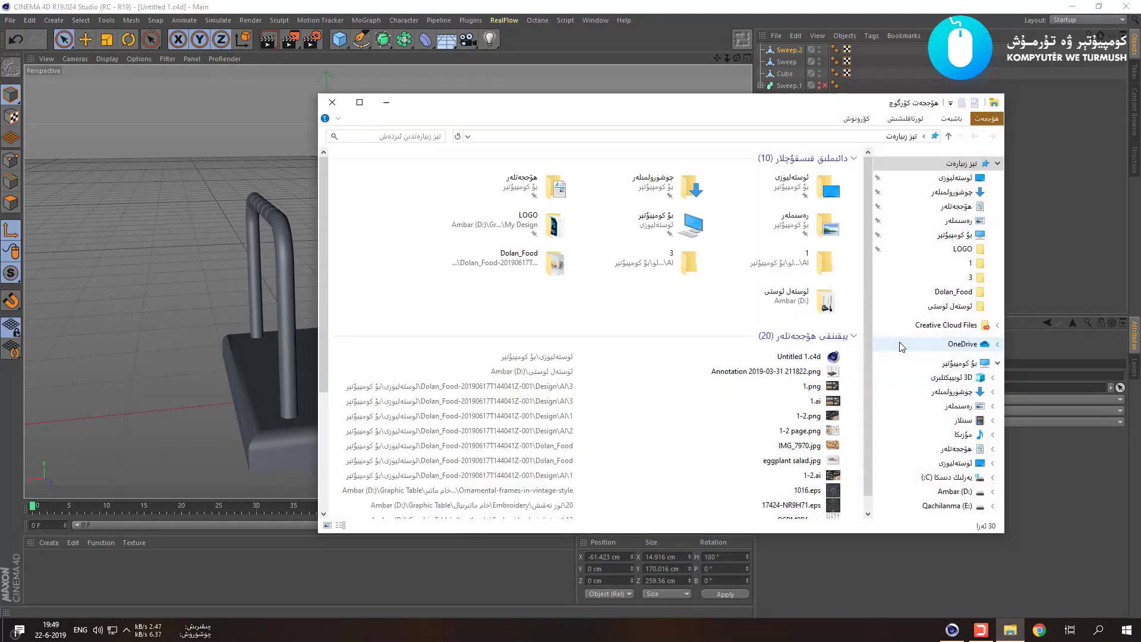
pyautogui.click(950, 305)
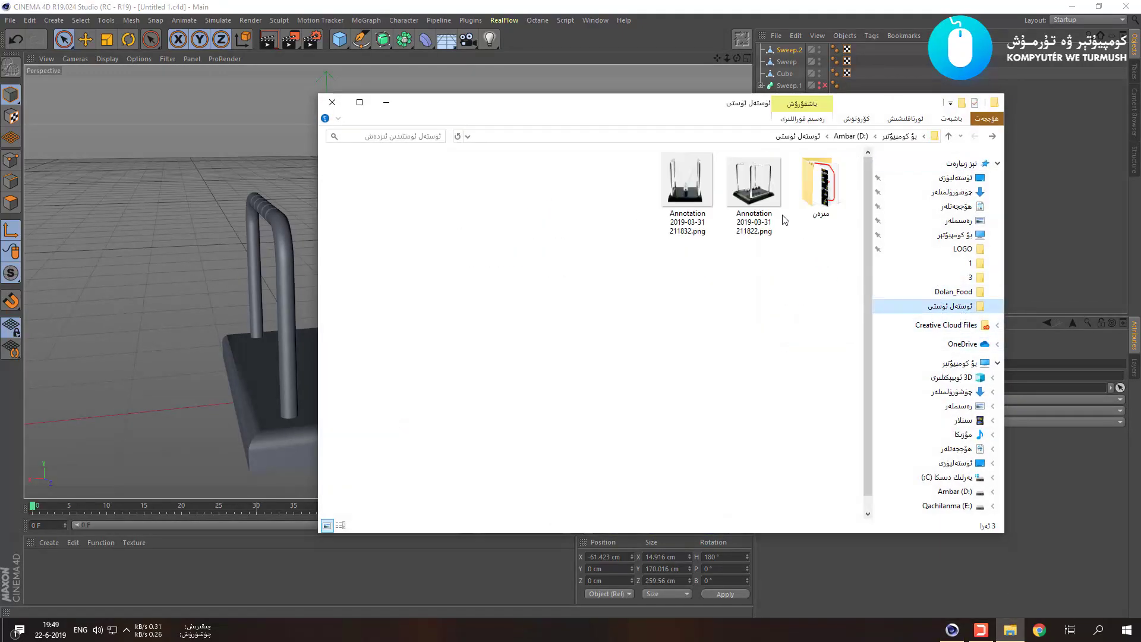
pyautogui.click(750, 192)
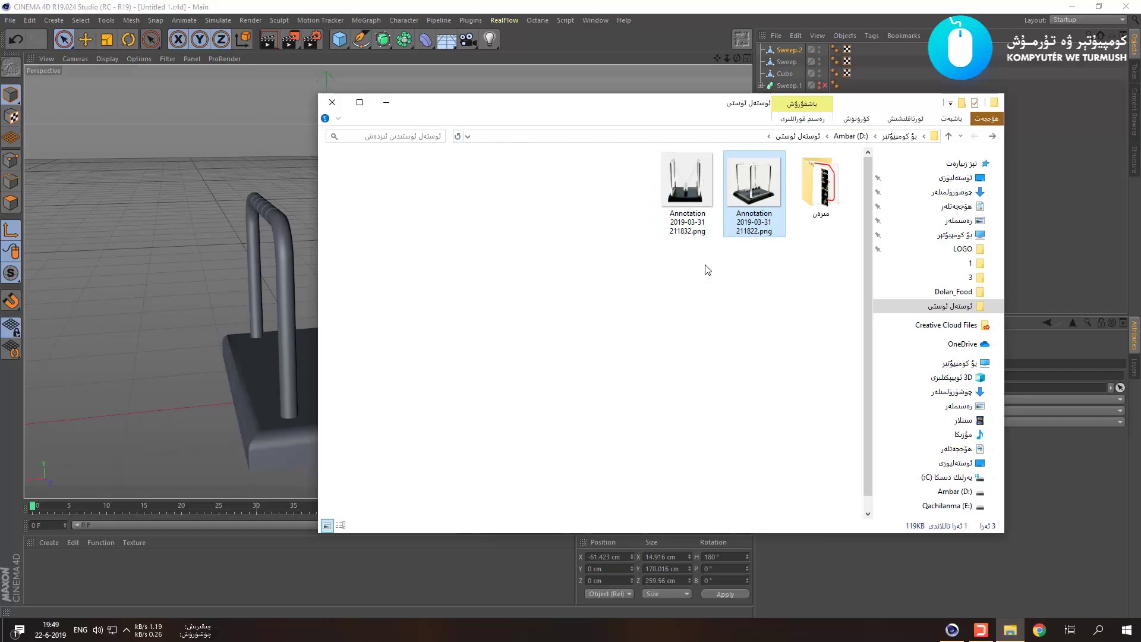
pyautogui.click(686, 209)
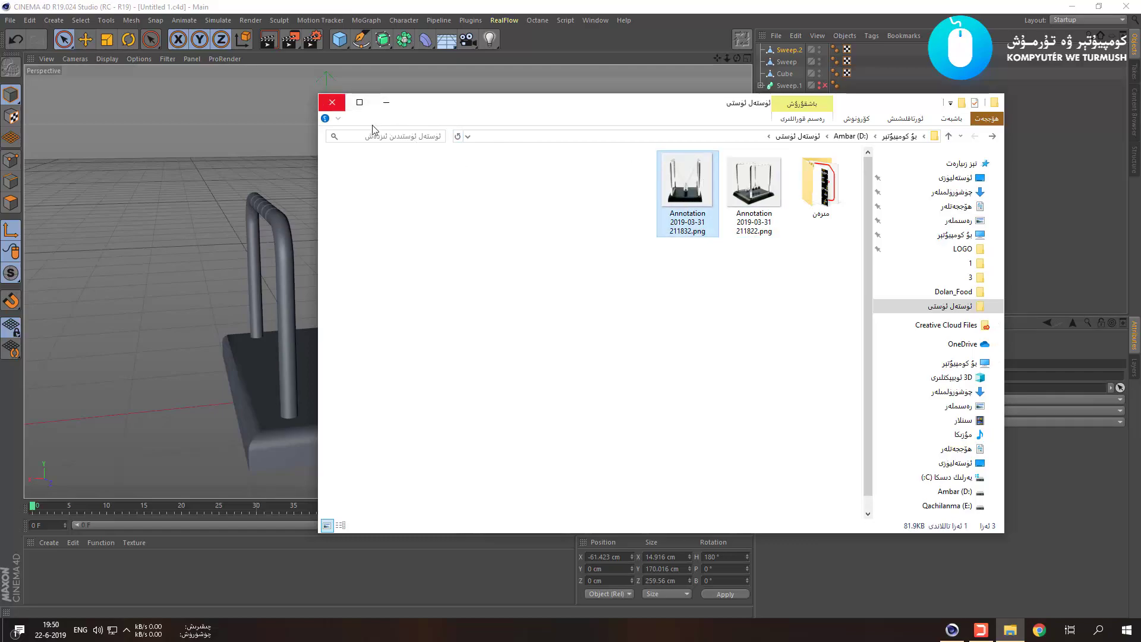
pyautogui.click(529, 242)
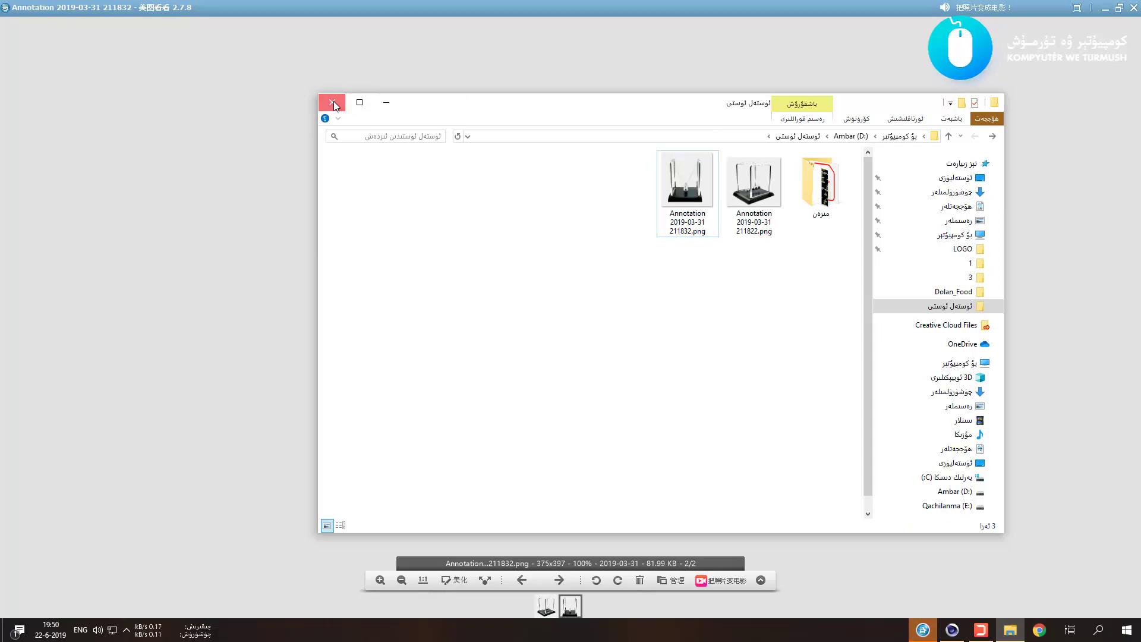
pyautogui.click(334, 101)
pyautogui.scroll(3, 555, 279)
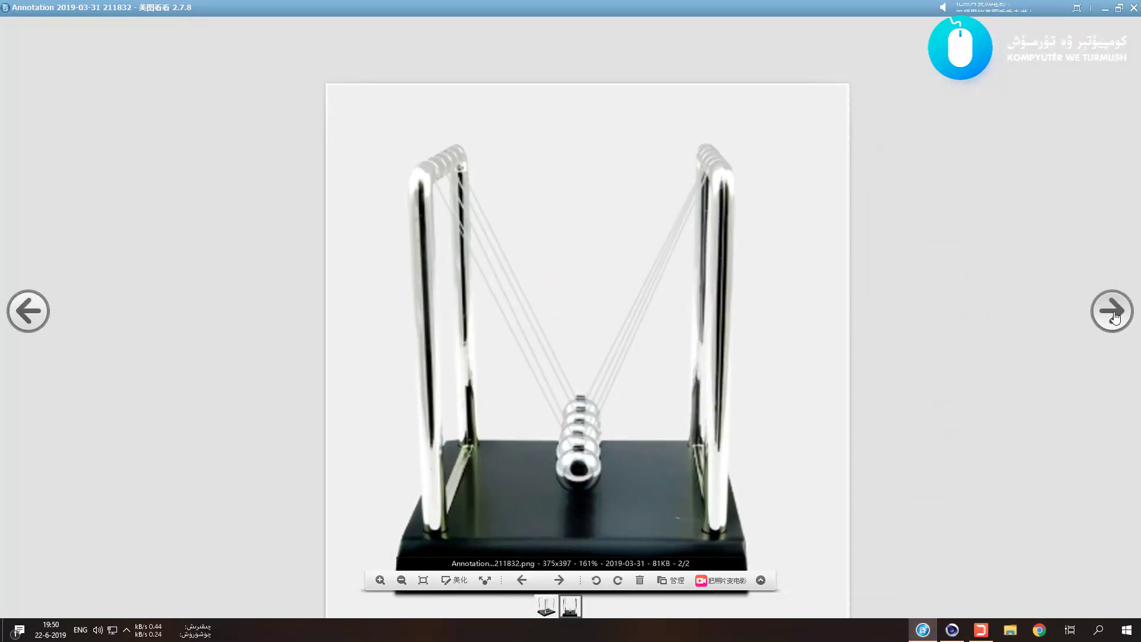
pyautogui.click(1113, 310)
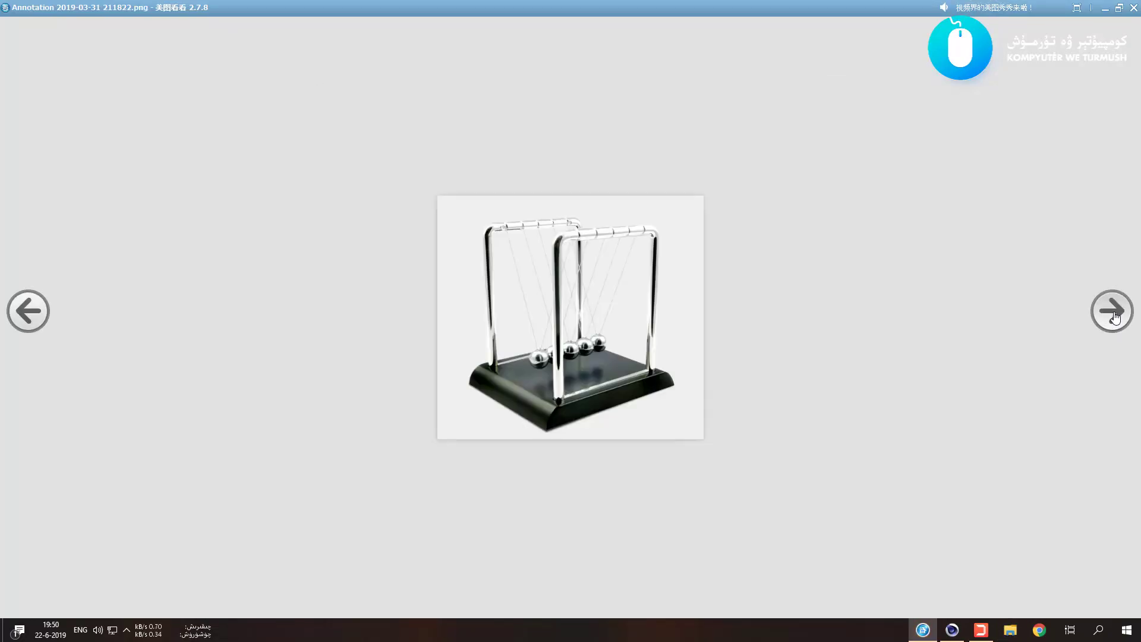
pyautogui.scroll(3, 440, 294)
pyautogui.scroll(5, 366, 453)
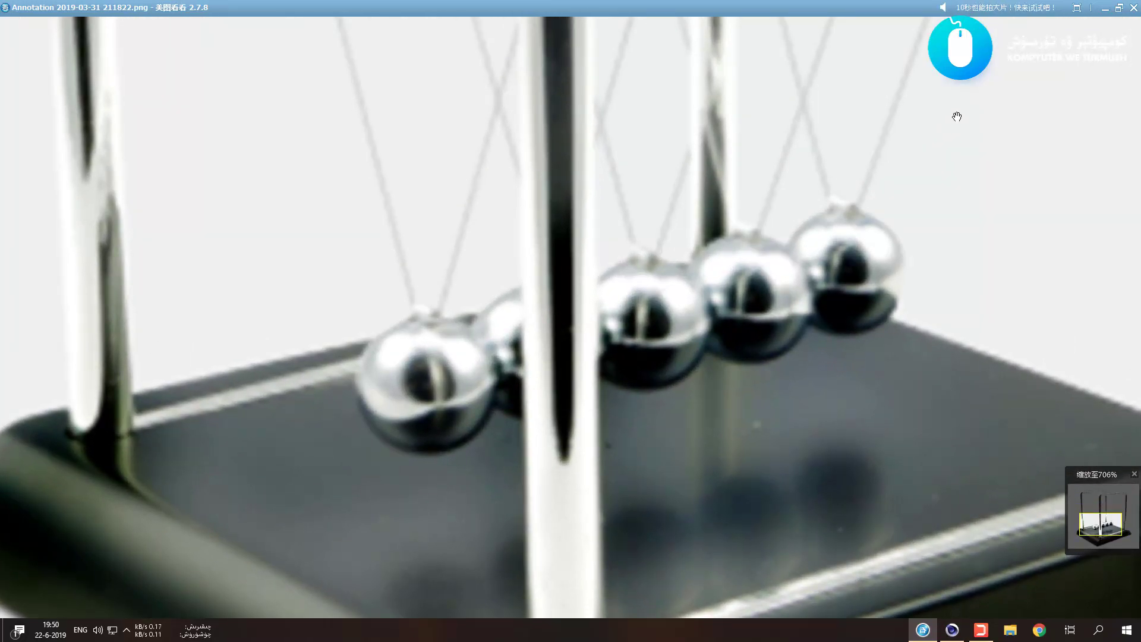
pyautogui.click(1128, 8)
# Add a Sphere, move it along X to about 226.8 cm beside the base, and raise its segment count.
pyautogui.scroll(5, 403, 343)
pyautogui.scroll(-3, 402, 342)
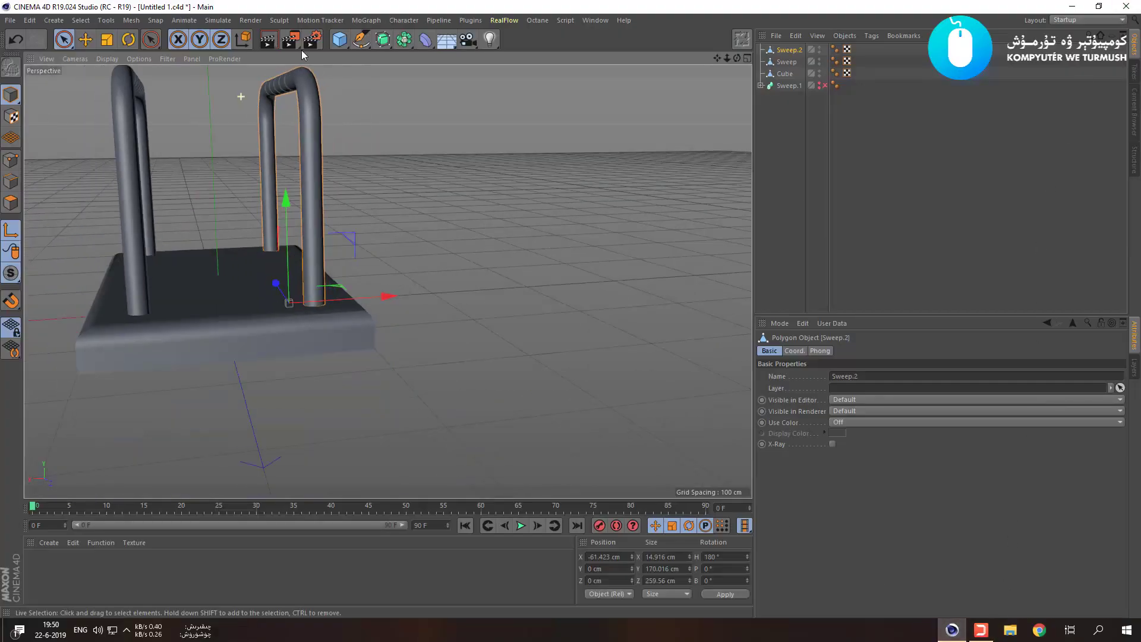
pyautogui.click(340, 40)
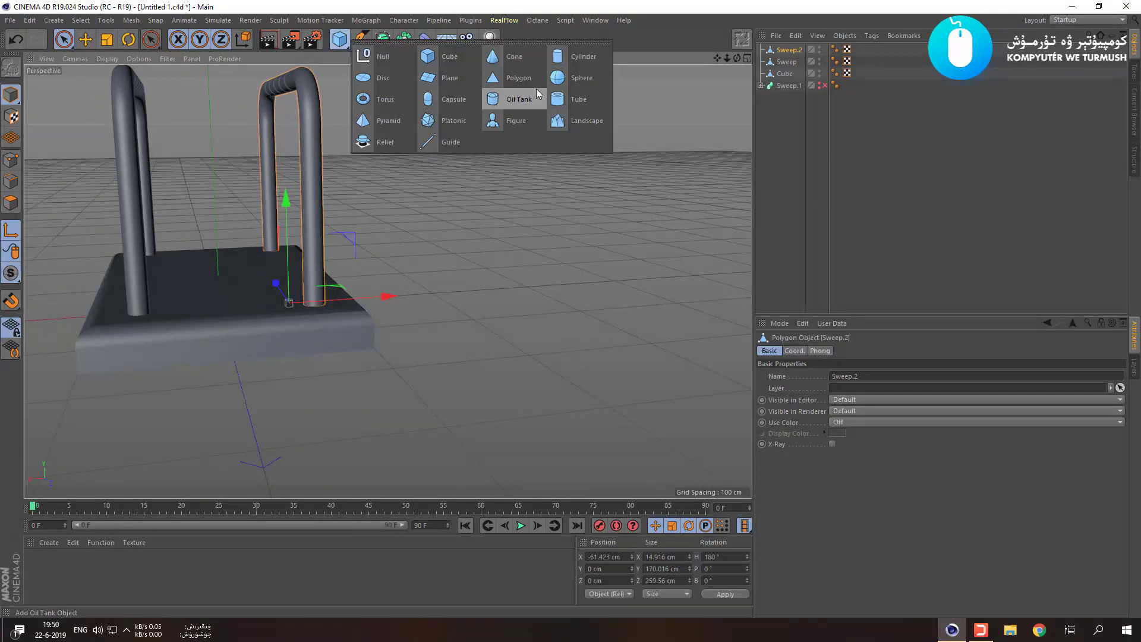
pyautogui.click(582, 78)
pyautogui.keyDown('alt'); pyautogui.moveTo(502, 203); pyautogui.dragTo(362, 266); pyautogui.keyUp('alt')
pyautogui.moveTo(293, 283); pyautogui.dragTo(93, 296)
pyautogui.moveTo(852, 388); pyautogui.dragTo(852, 356)
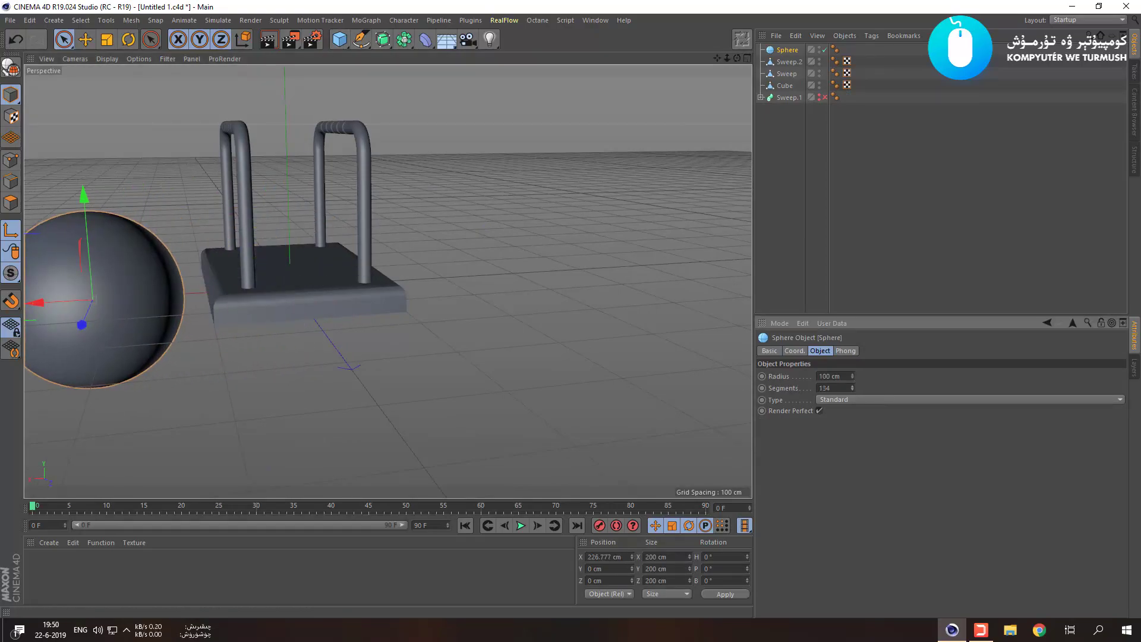
# Make the sphere editable and scale it uniformly down to about 48.6 cm across.
pyautogui.scroll(-3, 126, 410)
pyautogui.keyDown('alt'); pyautogui.moveTo(126, 404); pyautogui.dragTo(526, 190); pyautogui.keyUp('alt')
pyautogui.scroll(3, 372, 302)
pyautogui.press('c')
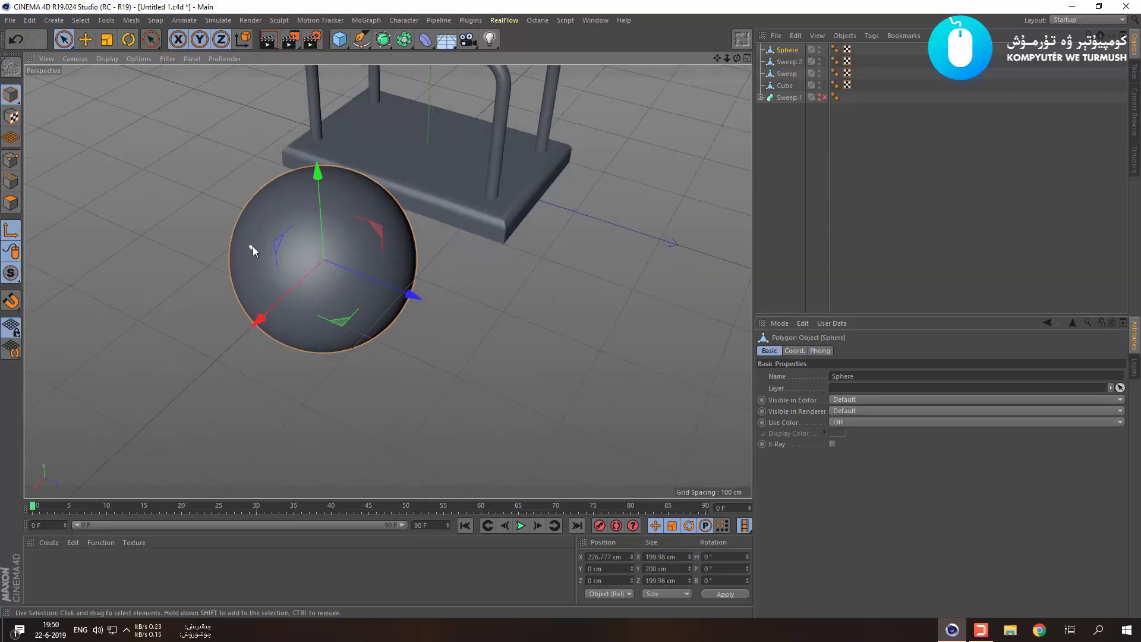
pyautogui.press('t')
pyautogui.moveTo(513, 317); pyautogui.dragTo(161, 321)
pyautogui.keyDown('alt'); pyautogui.moveTo(407, 332); pyautogui.dragTo(271, 279); pyautogui.keyUp('alt')
# Move the sphere over the base, to about -11.1 cm in X and 48.7 cm in Y.
pyautogui.press('e')
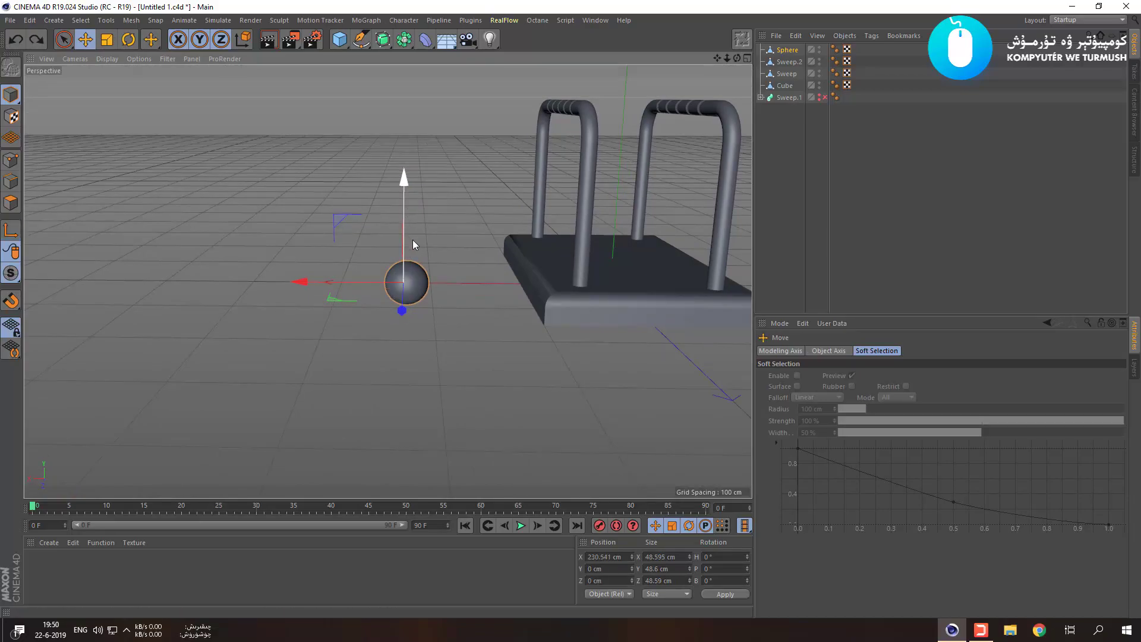
pyautogui.moveTo(414, 238); pyautogui.dragTo(409, 171)
pyautogui.moveTo(357, 239); pyautogui.dragTo(569, 263)
pyautogui.keyDown('alt'); pyautogui.moveTo(667, 345); pyautogui.dragTo(670, 334); pyautogui.keyUp('alt')
pyautogui.keyDown('alt'); pyautogui.moveTo(670, 333); pyautogui.dragTo(471, 315, button='middle'); pyautogui.keyUp('alt')
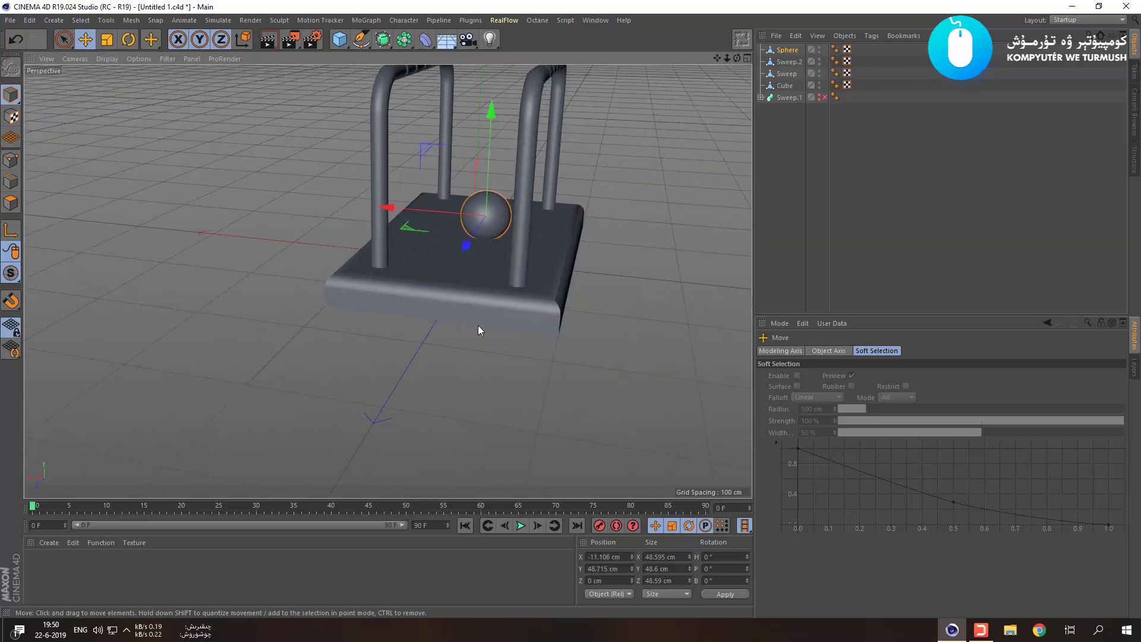
# Scale the sphere uniformly down to about 32.8 cm across.
pyautogui.keyDown('alt'); pyautogui.moveTo(470, 316); pyautogui.dragTo(544, 338, button='right'); pyautogui.keyUp('alt')
pyautogui.keyDown('alt'); pyautogui.moveTo(537, 351); pyautogui.dragTo(360, 283); pyautogui.keyUp('alt')
pyautogui.press('t')
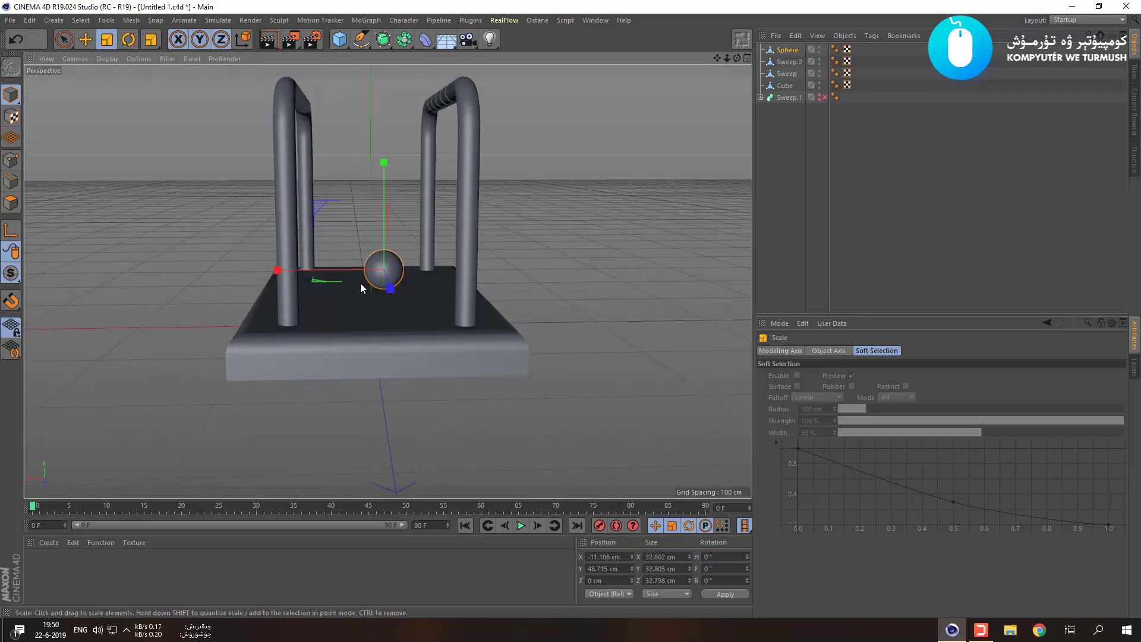
# In the Front view, move the sphere along X to about 0.67 cm, between the two handles.
pyautogui.middleClick(401, 264)
pyautogui.middleClick(274, 340)
pyautogui.scroll(8, 398, 229)
pyautogui.scroll(3, 407, 223)
pyautogui.press('e')
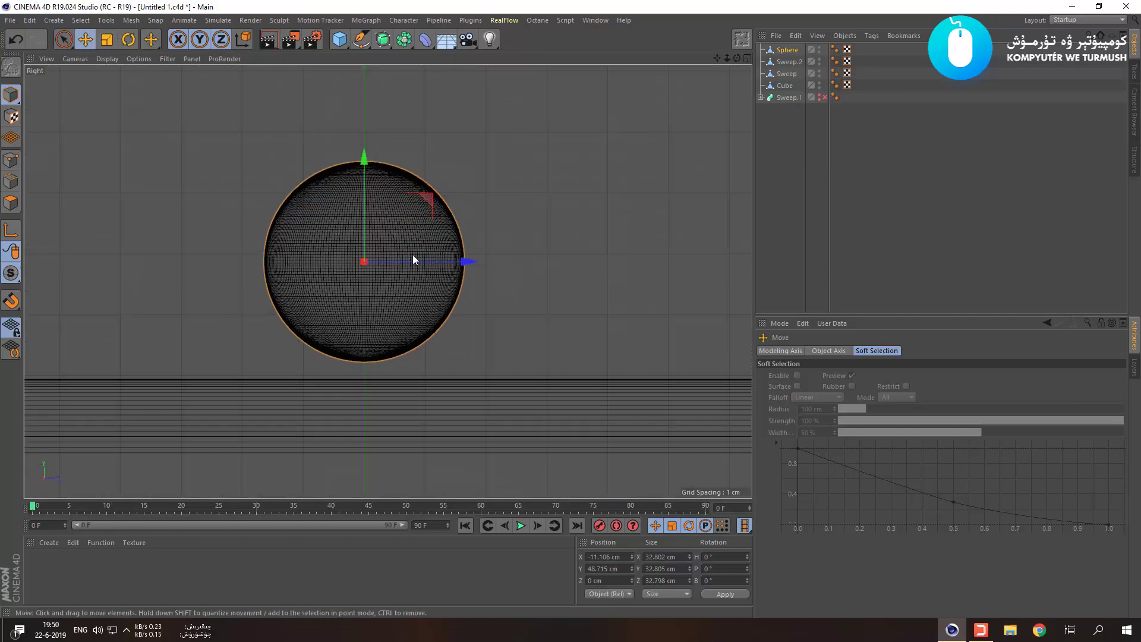
pyautogui.middleClick(415, 257)
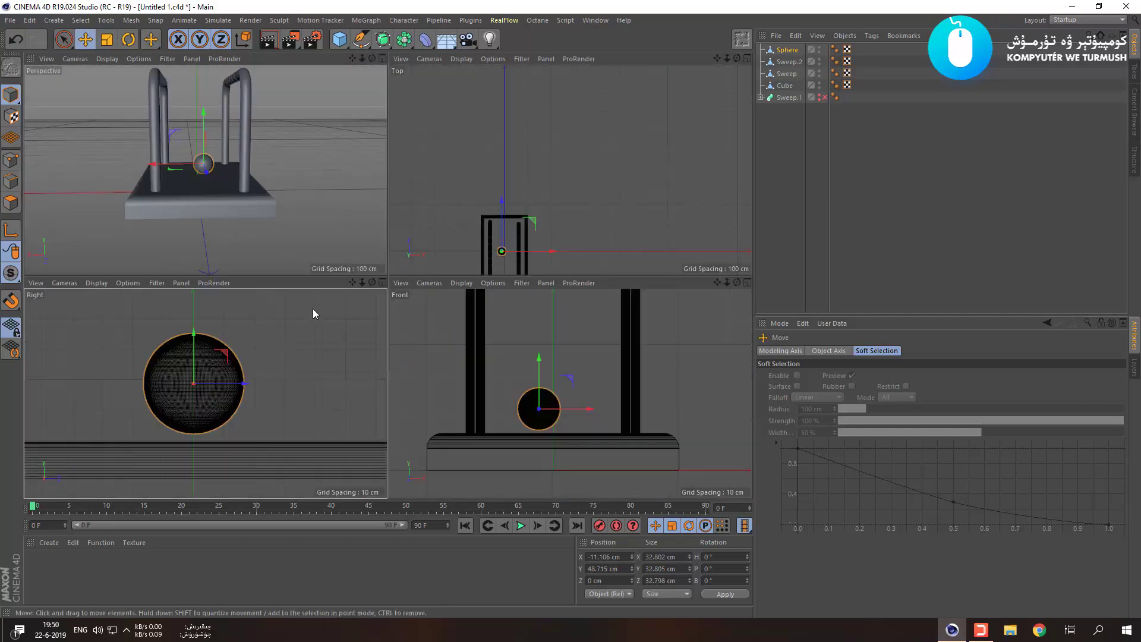
pyautogui.moveTo(575, 409); pyautogui.dragTo(580, 412)
pyautogui.hotkey('ctrl', 'z')
pyautogui.middleClick(219, 186)
pyautogui.scroll(-2, 221, 186)
pyautogui.keyDown('alt'); pyautogui.moveTo(398, 347); pyautogui.dragTo(399, 334); pyautogui.keyUp('alt')
pyautogui.middleClick(399, 334)
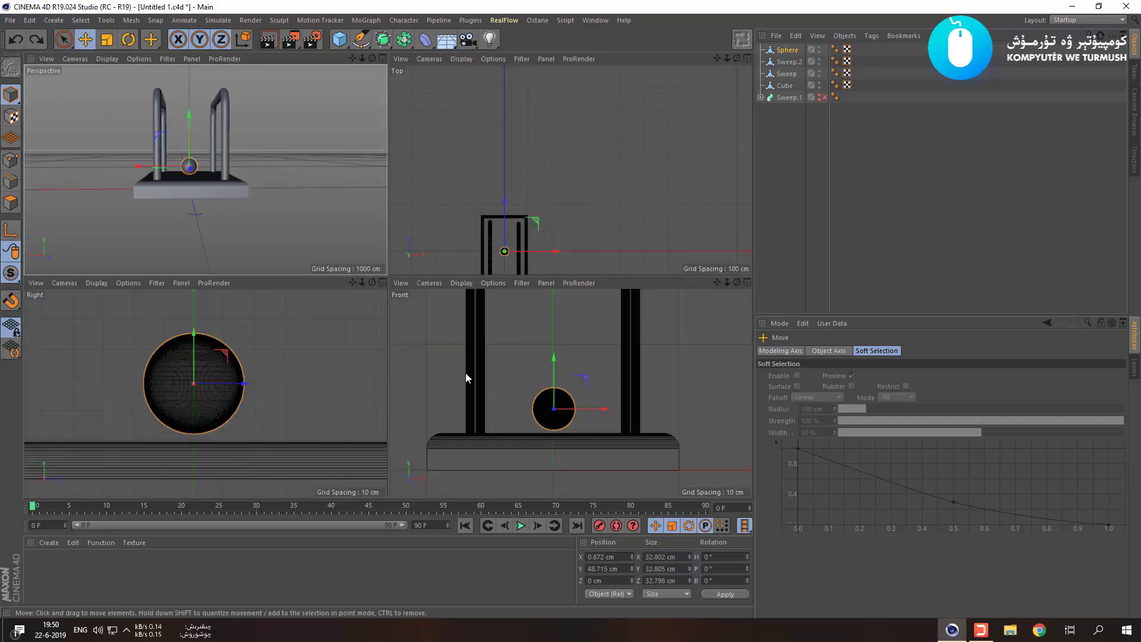
# In the Front view, raise the sphere to Y 59.75 cm and fine-tune its X position to about 0.013 cm.
pyautogui.middleClick(556, 359)
pyautogui.moveTo(354, 248); pyautogui.dragTo(355, 217)
pyautogui.scroll(6, 355, 217)
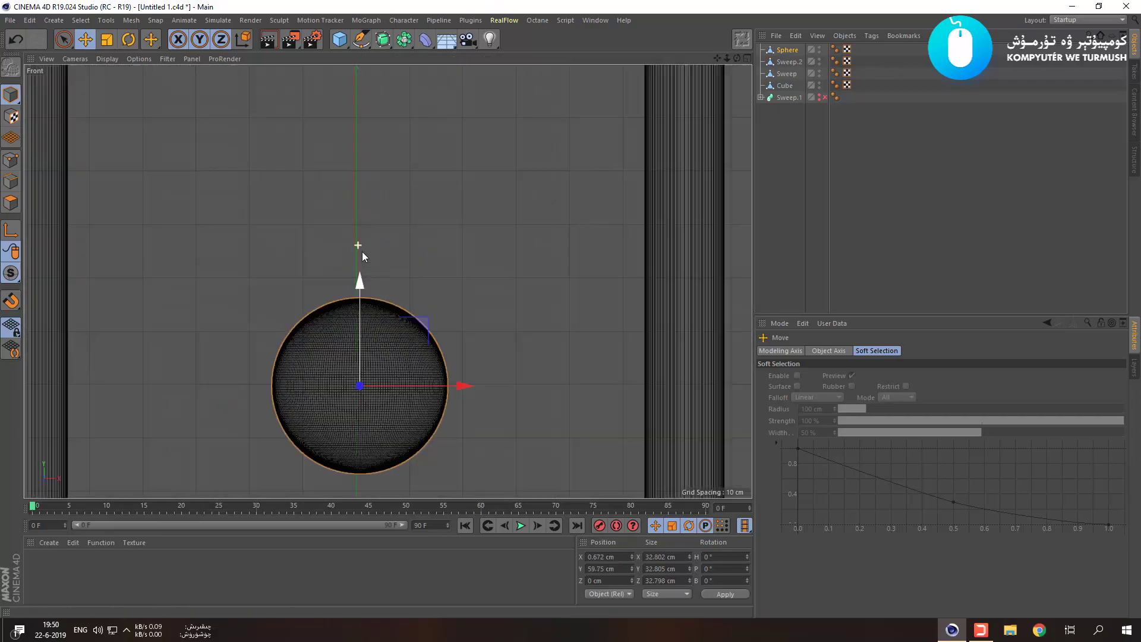
pyautogui.scroll(3, 429, 399)
pyautogui.keyDown('alt'); pyautogui.moveTo(394, 400); pyautogui.dragTo(413, 282, button='middle'); pyautogui.keyUp('alt')
pyautogui.moveTo(441, 369); pyautogui.dragTo(435, 372)
pyautogui.middleClick(438, 350)
pyautogui.middleClick(185, 194)
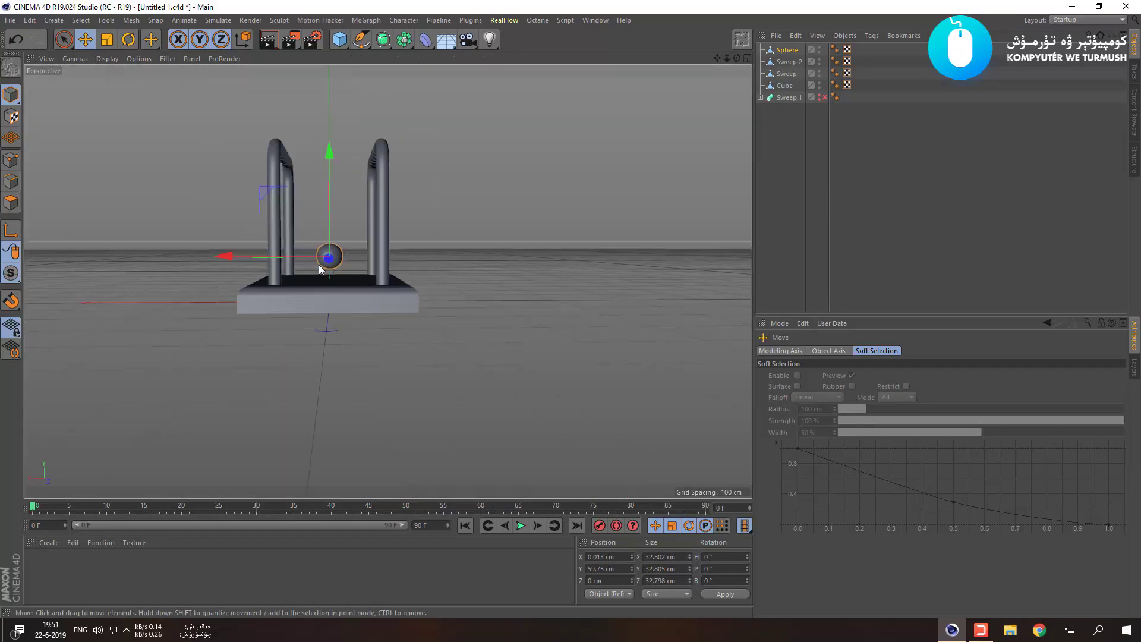
# Display the perspective view in shaded mode with mesh lines.
pyautogui.keyDown('alt'); pyautogui.moveTo(366, 381); pyautogui.dragTo(356, 360); pyautogui.keyUp('alt')
pyautogui.scroll(8, 336, 218)
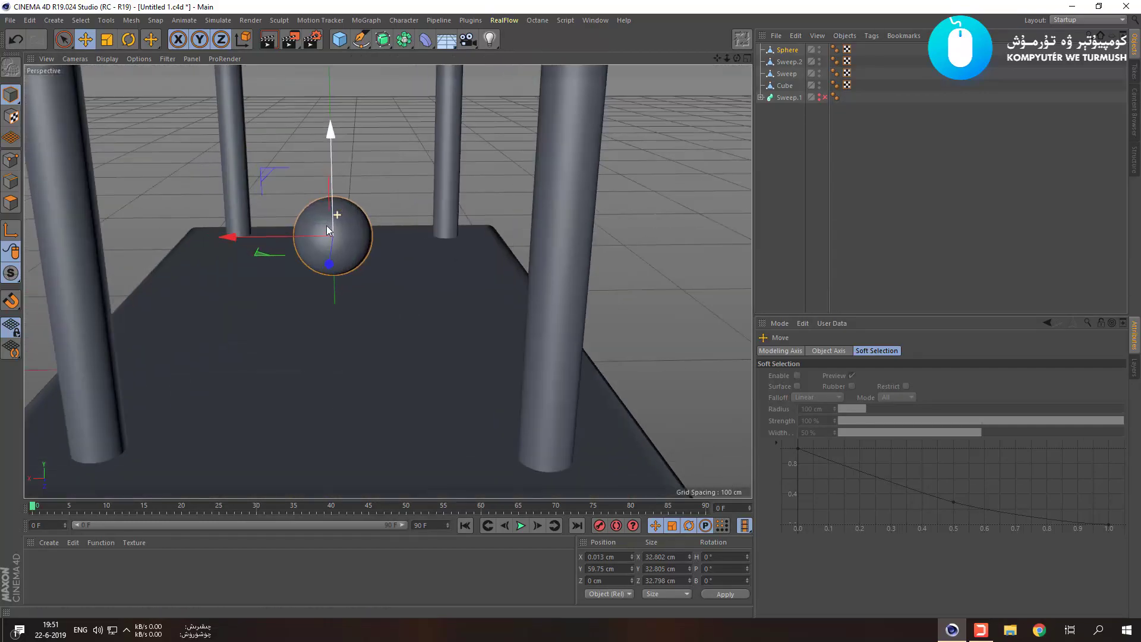
pyautogui.keyDown('alt'); pyautogui.moveTo(346, 221); pyautogui.dragTo(273, 164); pyautogui.keyUp('alt')
pyautogui.click(119, 63)
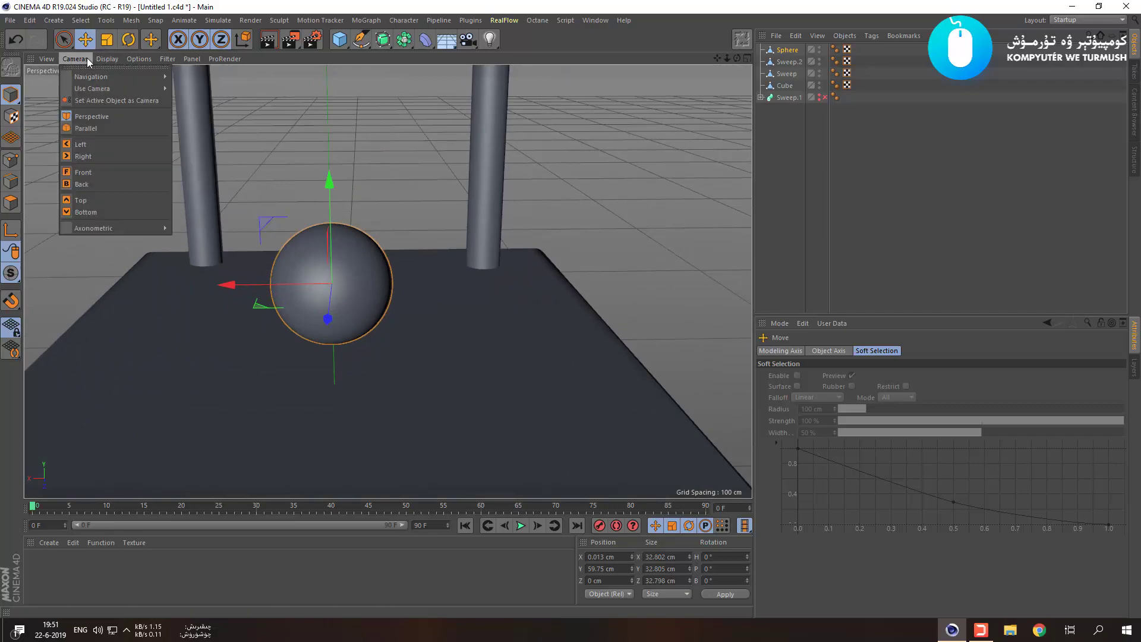
pyautogui.click(127, 100)
# Select the edges around the sphere's top pole using Live Selection with radius 76, and melt them into a single cap polygon.
pyautogui.scroll(6, 322, 287)
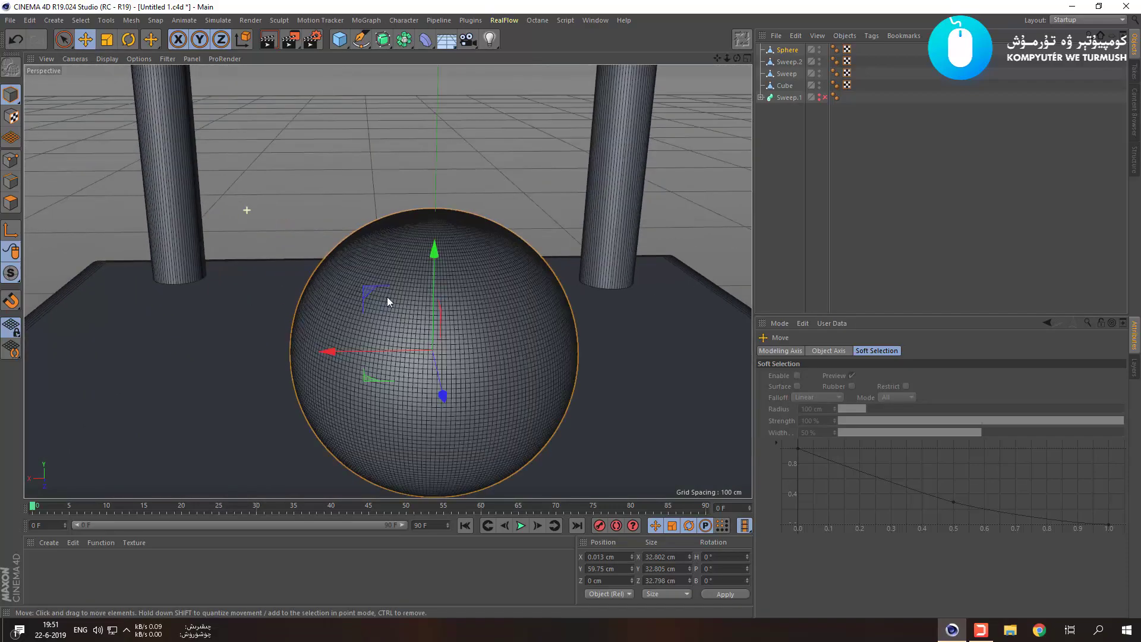
pyautogui.keyDown('alt'); pyautogui.moveTo(441, 301); pyautogui.dragTo(541, 356); pyautogui.keyUp('alt')
pyautogui.scroll(-3, 382, 272)
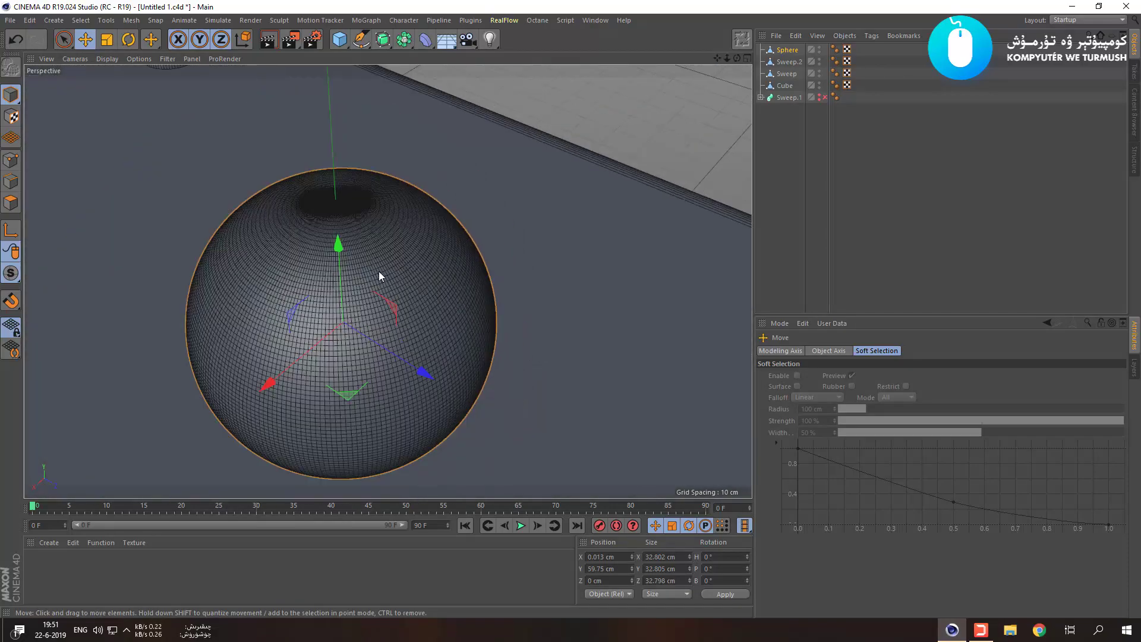
pyautogui.keyDown('alt'); pyautogui.moveTo(382, 271); pyautogui.dragTo(446, 262, button='middle'); pyautogui.keyUp('alt')
pyautogui.scroll(-2, 402, 311)
pyautogui.scroll(8, 398, 214)
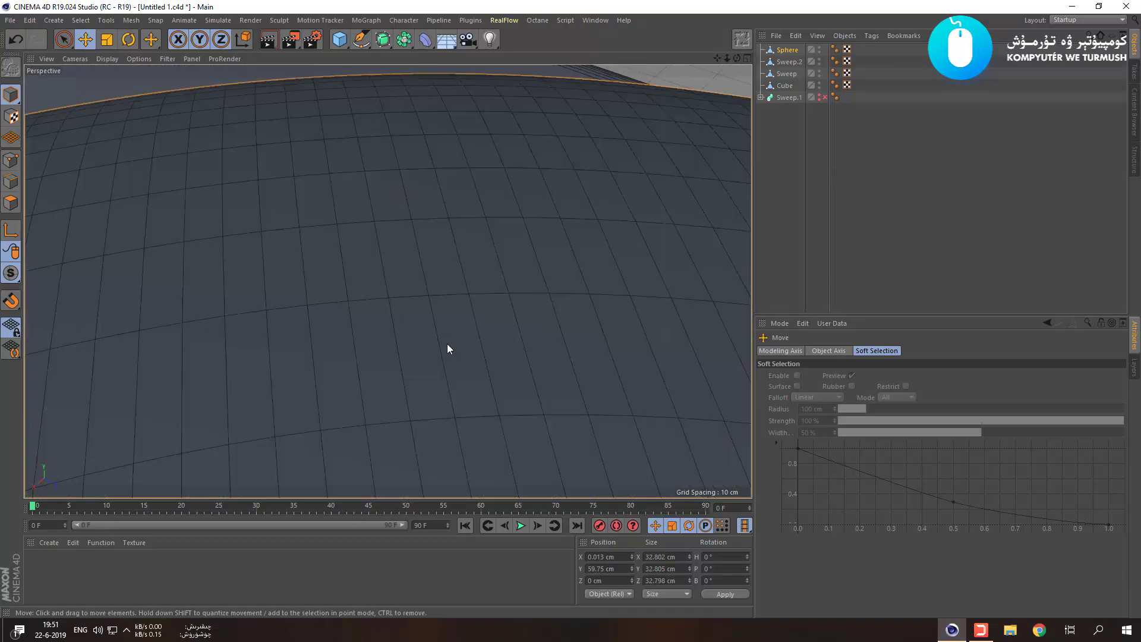
pyautogui.scroll(-5, 442, 333)
pyautogui.keyDown('alt'); pyautogui.moveTo(437, 326); pyautogui.dragTo(384, 184, button='middle'); pyautogui.keyUp('alt')
pyautogui.keyDown('alt'); pyautogui.moveTo(483, 357); pyautogui.dragTo(283, 385); pyautogui.keyUp('alt')
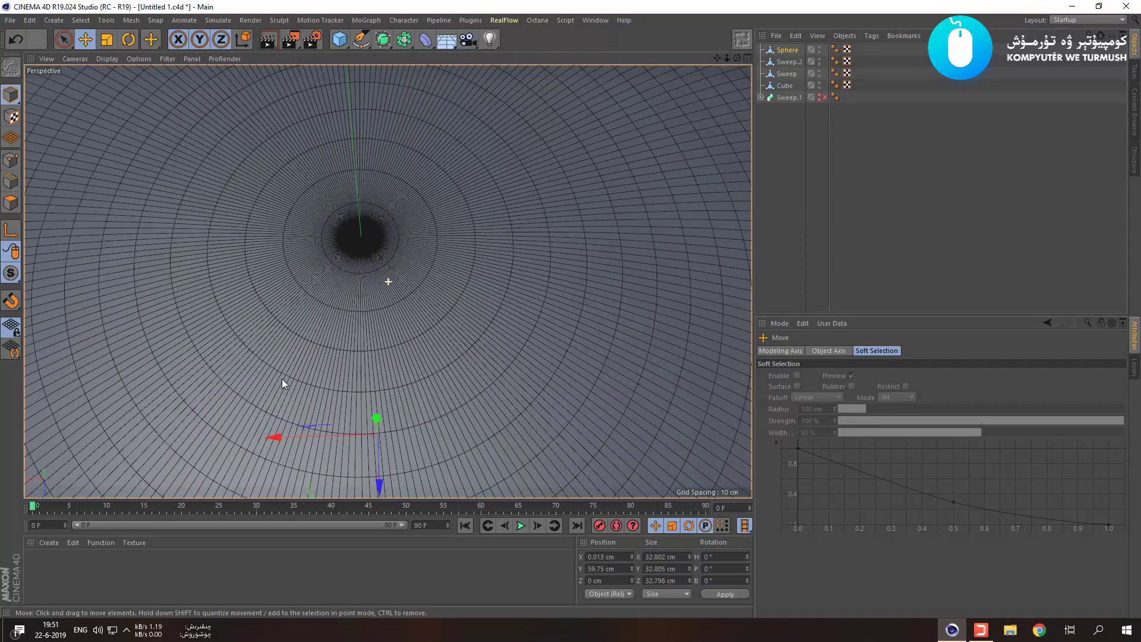
pyautogui.moveTo(71, 46); pyautogui.dragTo(106, 56)
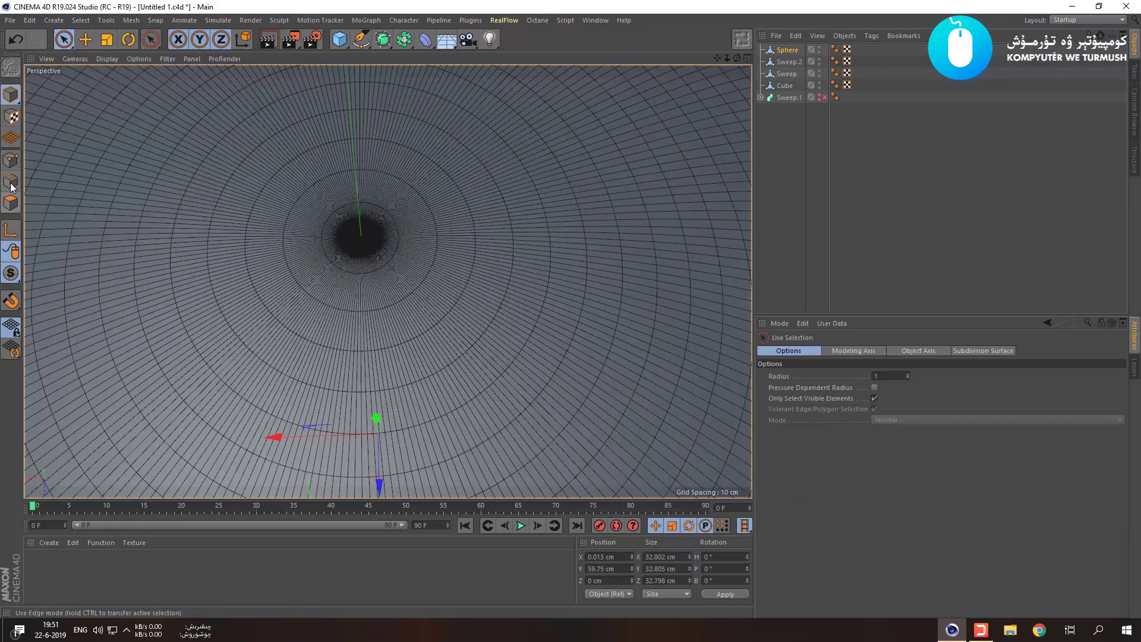
pyautogui.click(11, 184)
pyautogui.moveTo(326, 222); pyautogui.dragTo(321, 164, button='middle')
pyautogui.moveTo(282, 198)
pyautogui.mouseDown()
pyautogui.moveTo(332, 146)
pyautogui.moveTo(450, 219)
pyautogui.mouseUp()
pyautogui.moveTo(315, 155)
pyautogui.mouseDown()
pyautogui.moveTo(407, 154)
pyautogui.moveTo(479, 209)
pyautogui.moveTo(463, 301)
pyautogui.moveTo(413, 337)
pyautogui.moveTo(337, 354)
pyautogui.moveTo(255, 318)
pyautogui.moveTo(248, 242)
pyautogui.moveTo(285, 178)
pyautogui.moveTo(358, 245)
pyautogui.moveTo(362, 221)
pyautogui.mouseUp()
pyautogui.rightClick(362, 221)
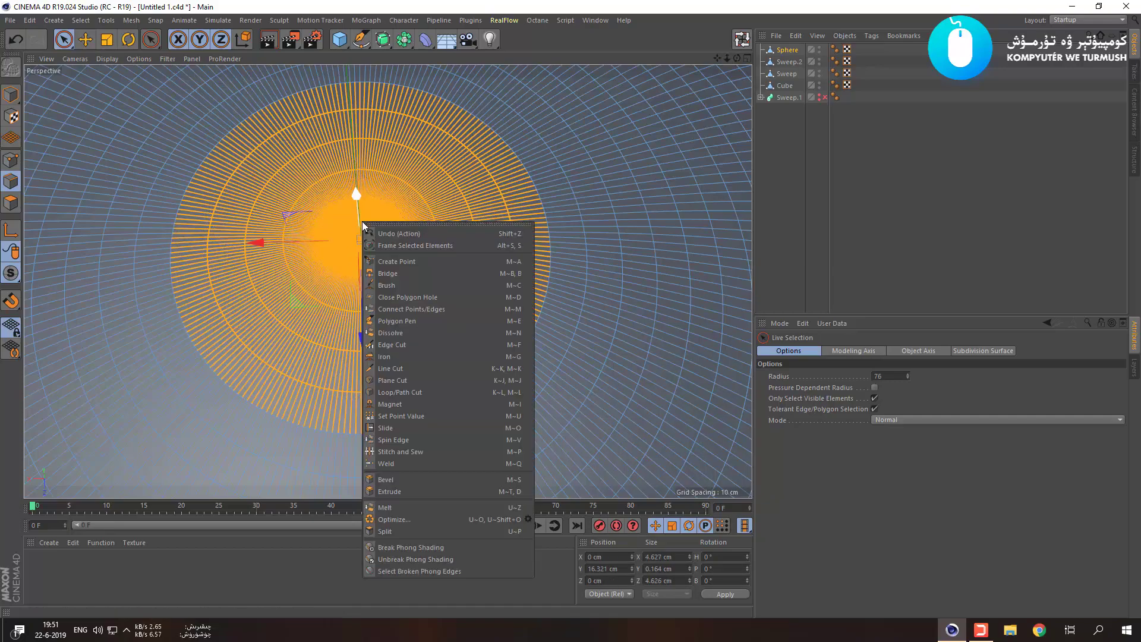
pyautogui.click(408, 510)
pyautogui.scroll(-3, 390, 266)
pyautogui.moveTo(385, 265)
pyautogui.keyDown('alt'); pyautogui.mouseDown()
pyautogui.moveTo(279, 218)
pyautogui.moveTo(250, 224)
pyautogui.mouseUp(); pyautogui.keyUp('alt')
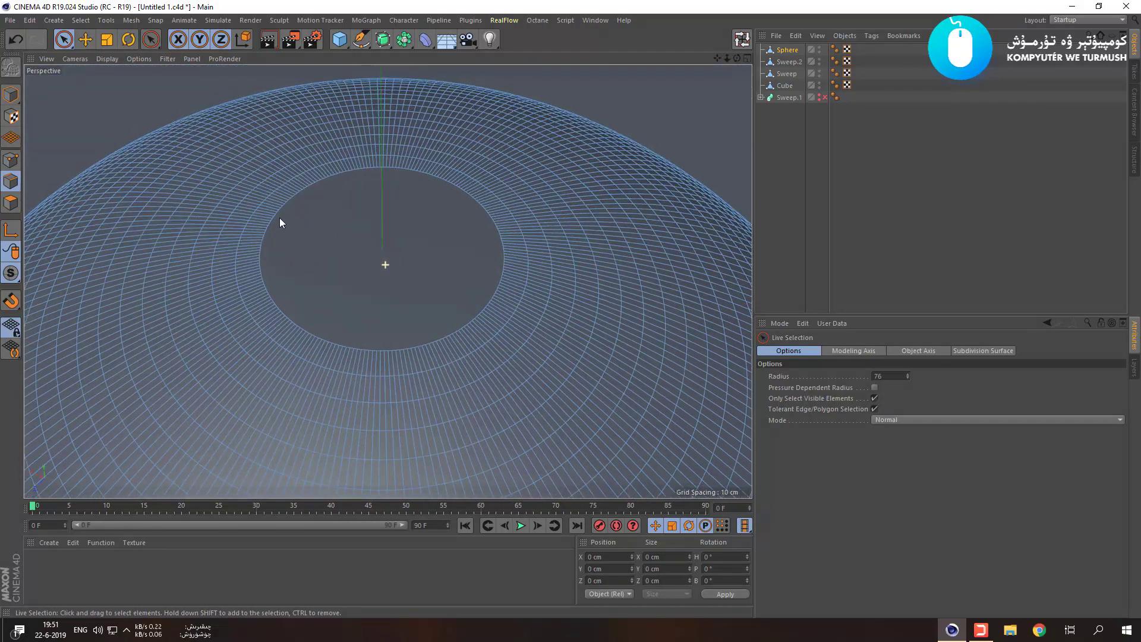
pyautogui.rightClick(367, 244)
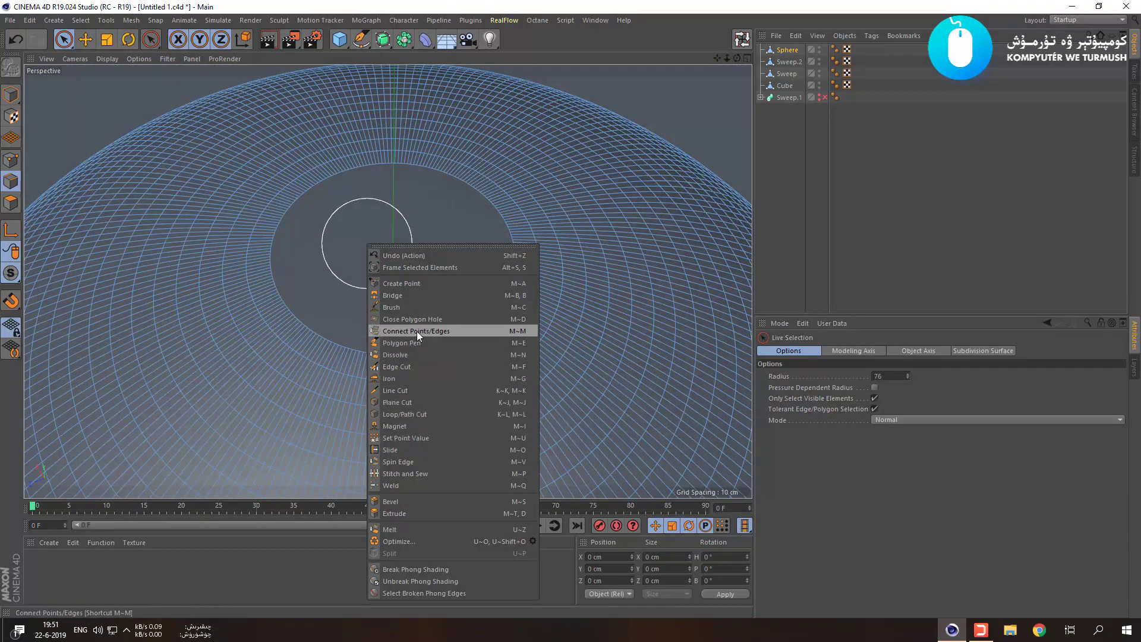
pyautogui.click(416, 415)
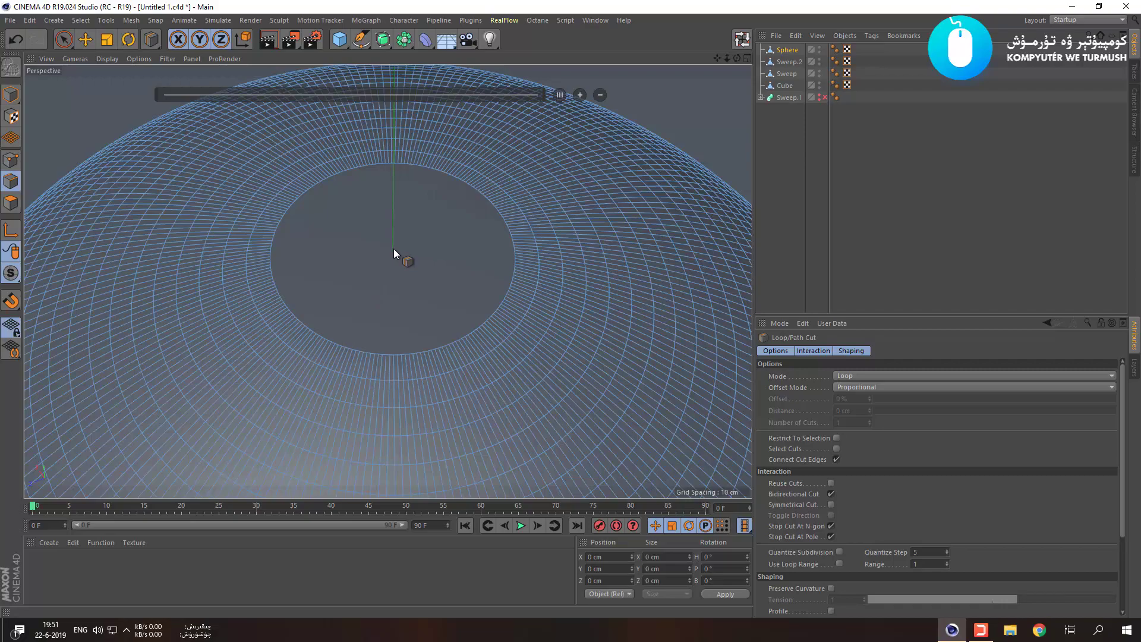
# Select the sphere's top cap polygon and extrude it upward into a cylindrical neck, reaching about Y 18.17 cm.
pyautogui.click(10, 203)
pyautogui.click(64, 39)
pyautogui.click(426, 241)
pyautogui.moveTo(394, 210); pyautogui.dragTo(390, 156)
pyautogui.hotkey('ctrl', 'z')
pyautogui.keyDown('alt'); pyautogui.moveTo(492, 272); pyautogui.dragTo(398, 170); pyautogui.keyUp('alt')
pyautogui.scroll(-3, 401, 182)
pyautogui.scroll(-5, 441, 273)
pyautogui.moveTo(441, 273)
pyautogui.keyDown('alt'); pyautogui.mouseDown()
pyautogui.moveTo(436, 305)
pyautogui.moveTo(437, 286)
pyautogui.mouseUp(); pyautogui.keyUp('alt')
pyautogui.moveTo(432, 219); pyautogui.dragTo(427, 195)
pyautogui.keyDown('alt'); pyautogui.moveTo(523, 237); pyautogui.dragTo(509, 236); pyautogui.keyUp('alt')
pyautogui.scroll(-4, 510, 236)
pyautogui.keyDown('alt'); pyautogui.moveTo(585, 249); pyautogui.dragTo(426, 233); pyautogui.keyUp('alt')
pyautogui.scroll(10, 565, 238)
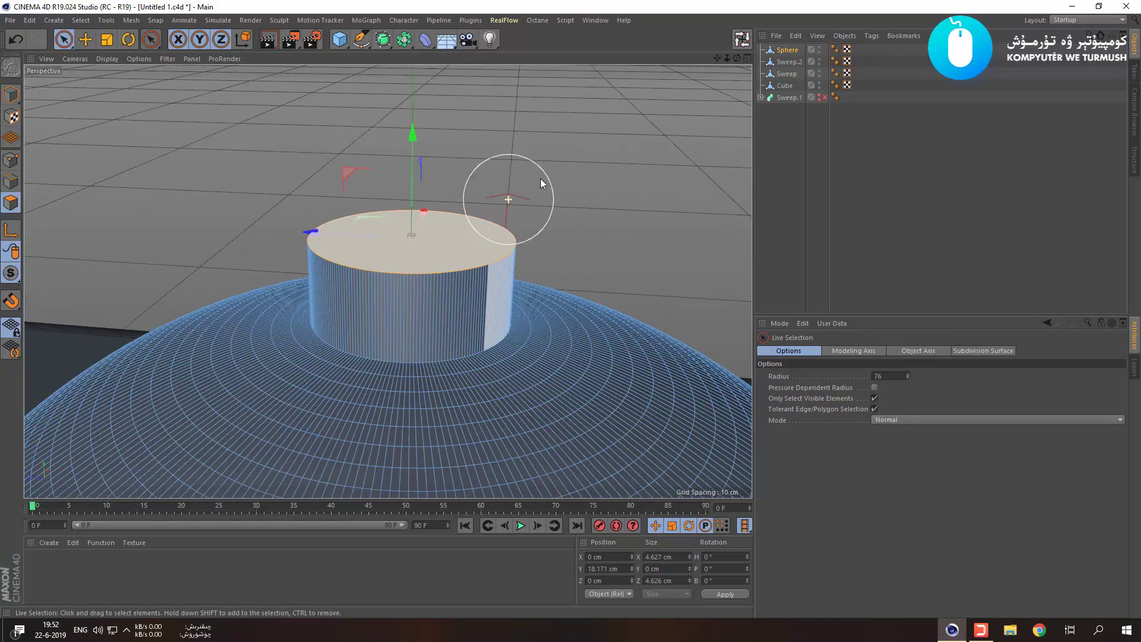
# Inset the neck's top face with Extrude Inner by an offset of about 0.39 cm.
pyautogui.keyDown('alt'); pyautogui.moveTo(561, 198); pyautogui.dragTo(559, 189, button='middle'); pyautogui.keyUp('alt')
pyautogui.scroll(-5, 480, 144)
pyautogui.keyDown('alt'); pyautogui.moveTo(477, 145); pyautogui.dragTo(469, 258, button='middle'); pyautogui.keyUp('alt')
pyautogui.scroll(6, 445, 255)
pyautogui.keyDown('alt'); pyautogui.moveTo(475, 272); pyautogui.dragTo(473, 294); pyautogui.keyUp('alt')
pyautogui.rightClick(458, 241)
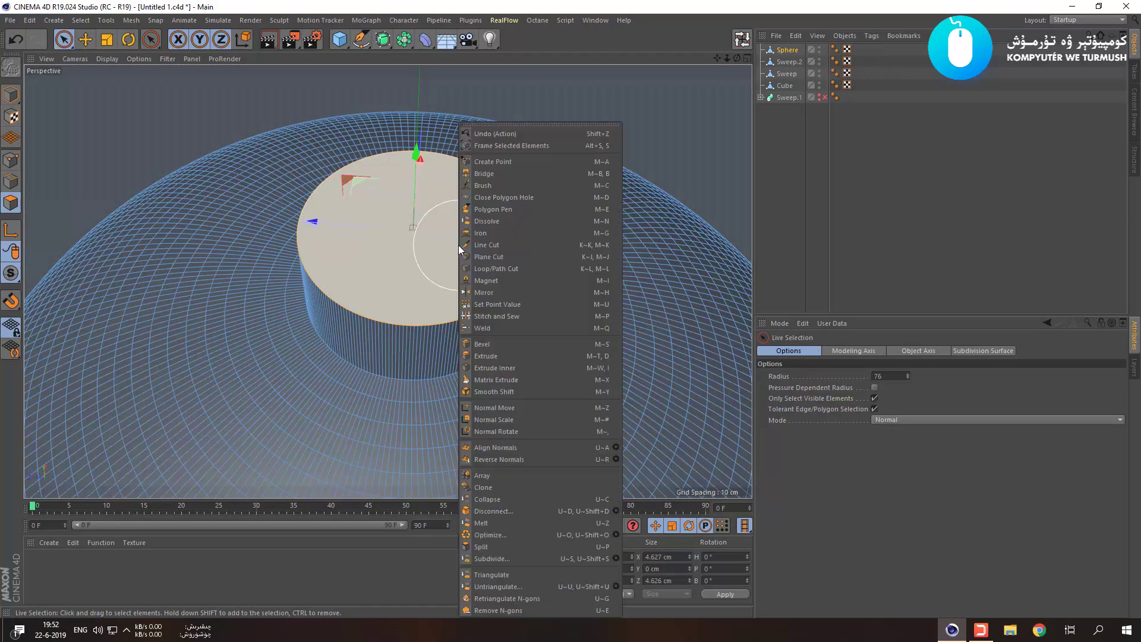
pyautogui.click(524, 368)
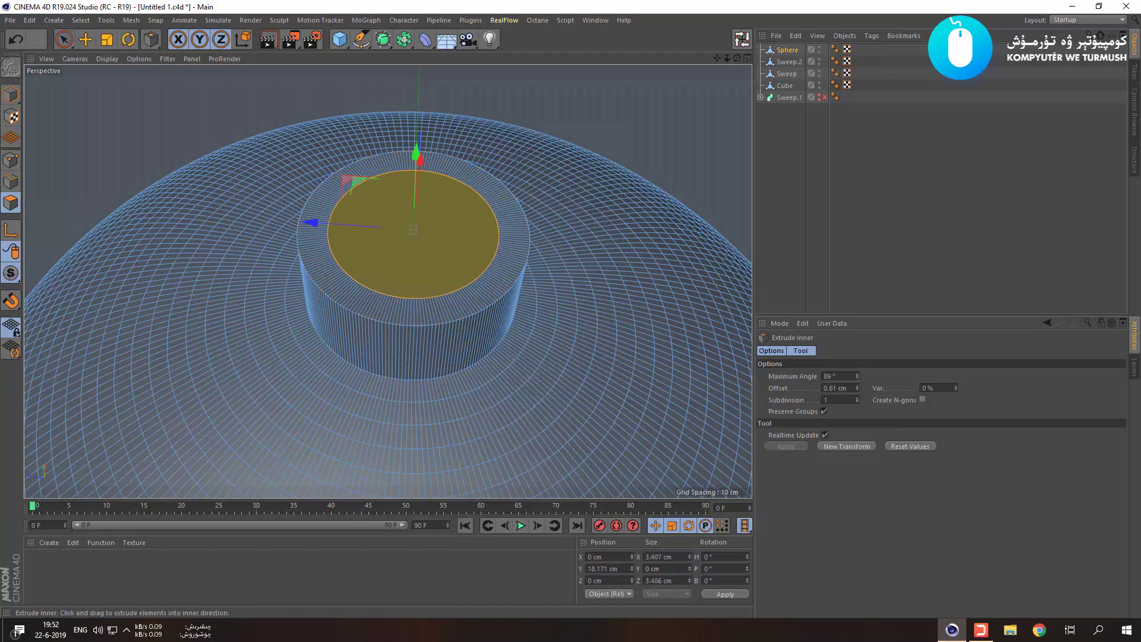
pyautogui.moveTo(464, 267); pyautogui.dragTo(478, 268)
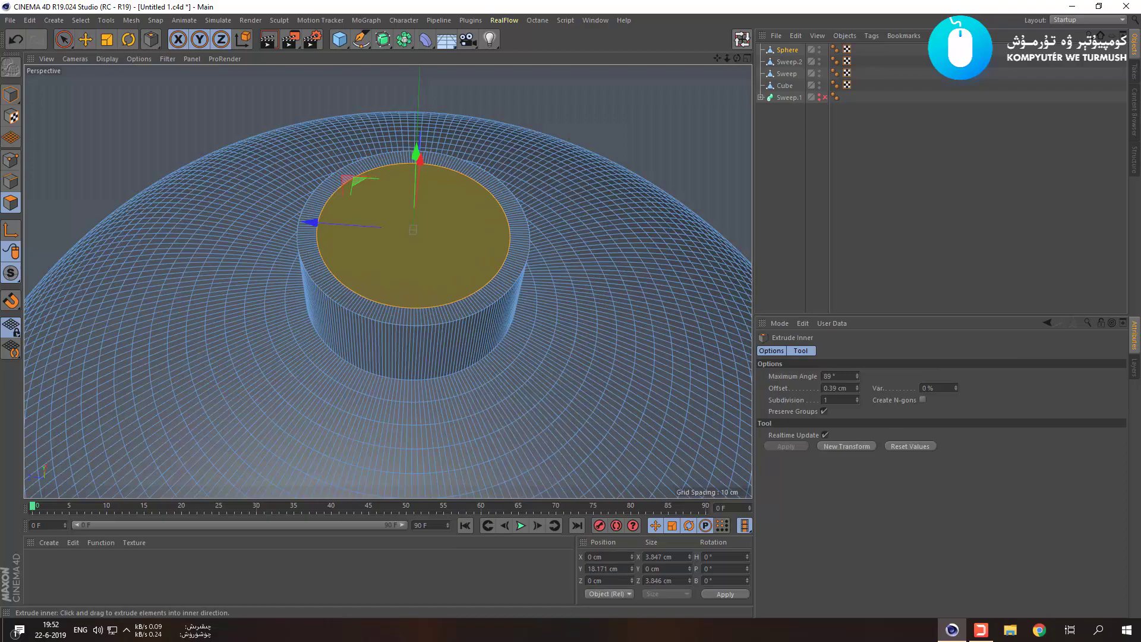
pyautogui.moveTo(589, 309); pyautogui.dragTo(524, 271)
pyautogui.hotkey('ctrl', 'z')
# Extrude the inset face upward by about 1.1 cm to form a narrower second tier on the neck.
pyautogui.keyDown('ctrl'); pyautogui.moveTo(414, 181); pyautogui.dragTo(401, 138); pyautogui.keyUp('ctrl')
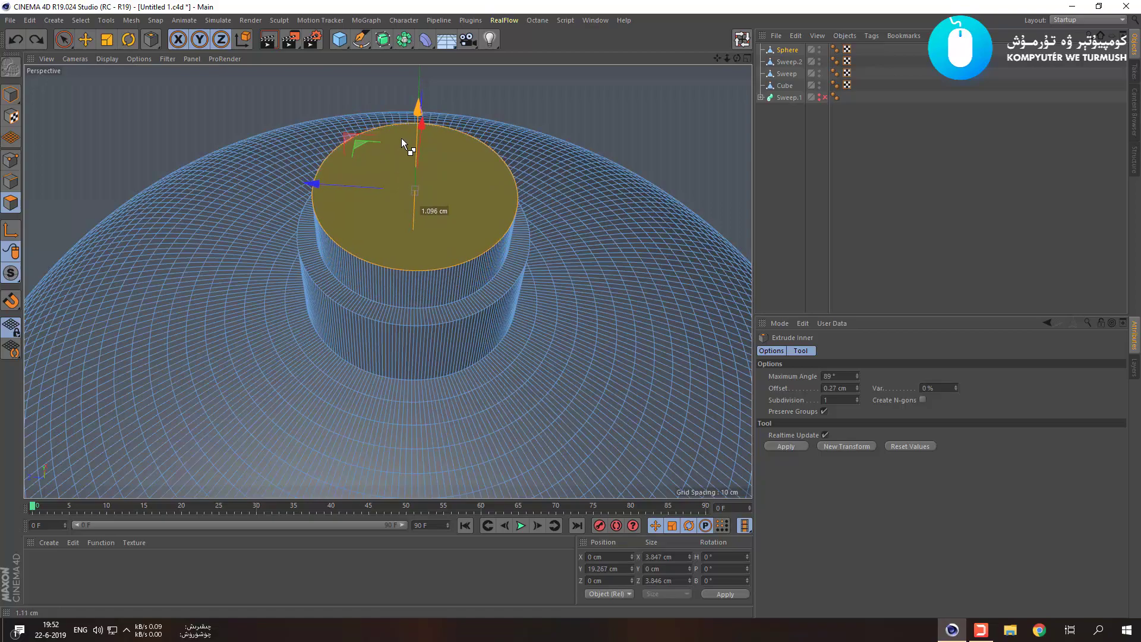
pyautogui.scroll(-5, 441, 189)
pyautogui.keyDown('alt'); pyautogui.moveTo(513, 255); pyautogui.dragTo(519, 165); pyautogui.keyUp('alt')
pyautogui.scroll(5, 516, 184)
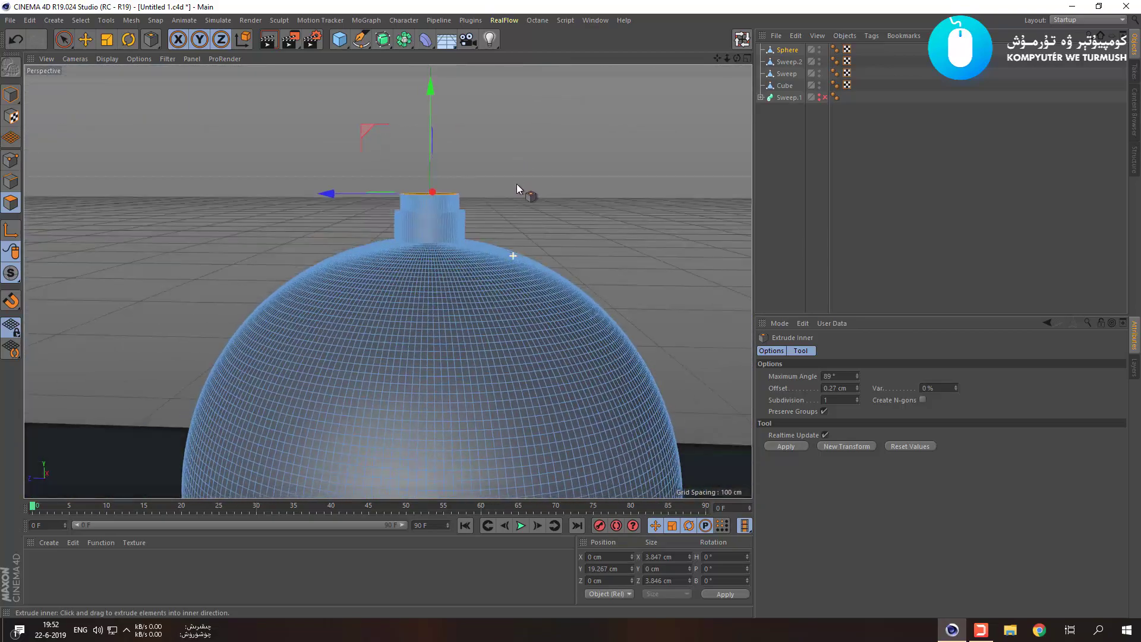
pyautogui.keyDown('alt'); pyautogui.moveTo(452, 182); pyautogui.dragTo(484, 310); pyautogui.keyUp('alt')
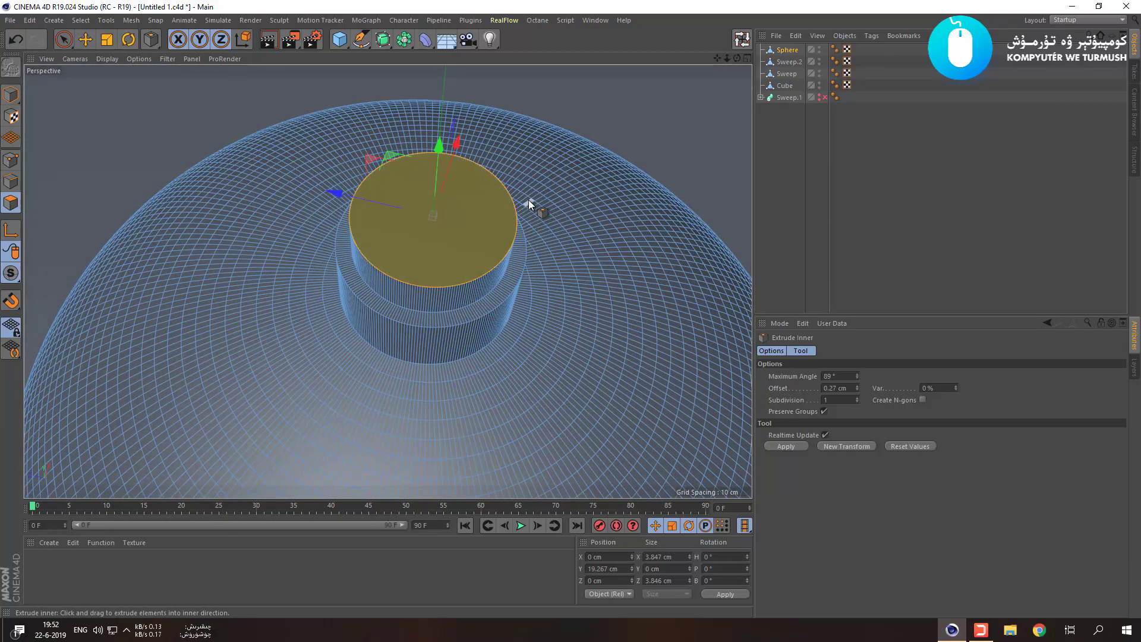
# Try to split the neck's top face with a Line Cut in the perspective view.
pyautogui.rightClick(512, 194)
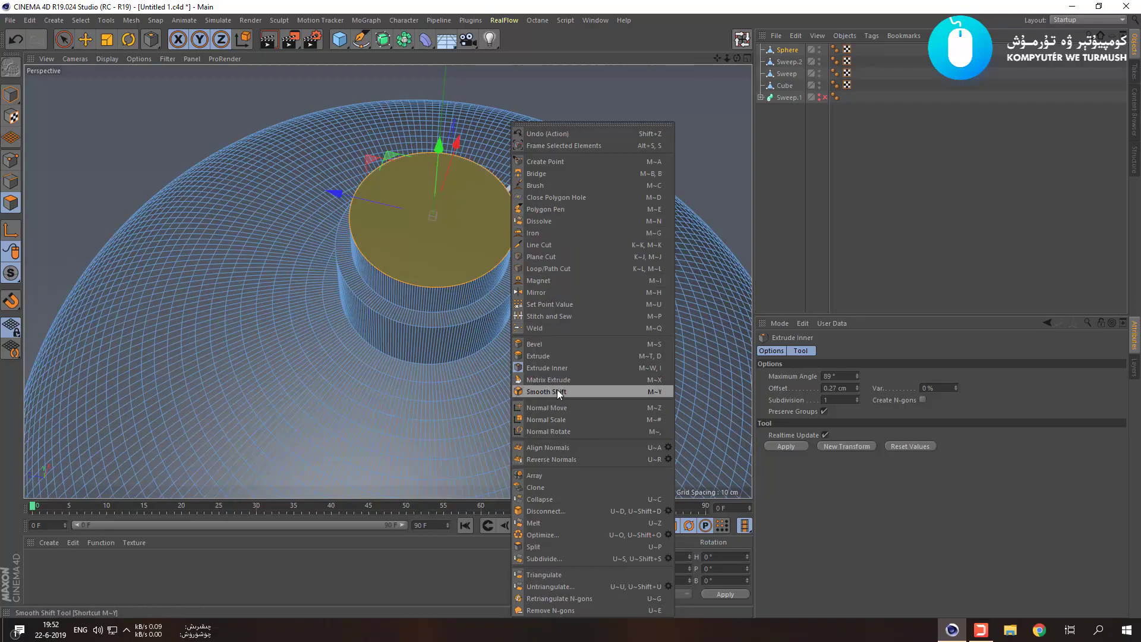
pyautogui.click(562, 245)
pyautogui.click(358, 189)
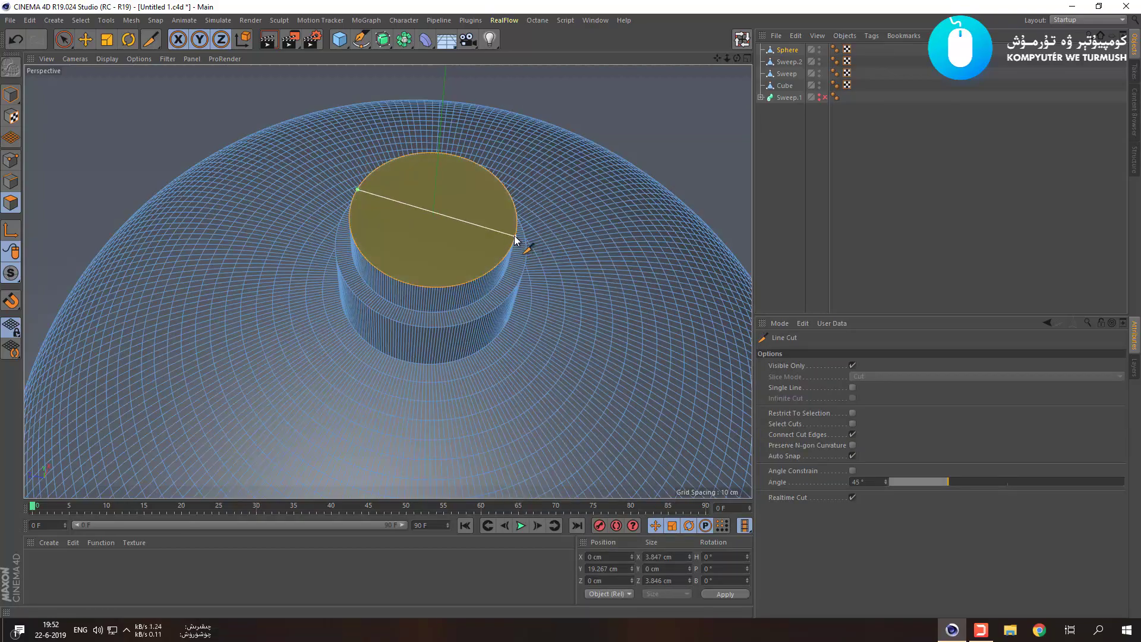
pyautogui.hotkey('ctrl', 'z')
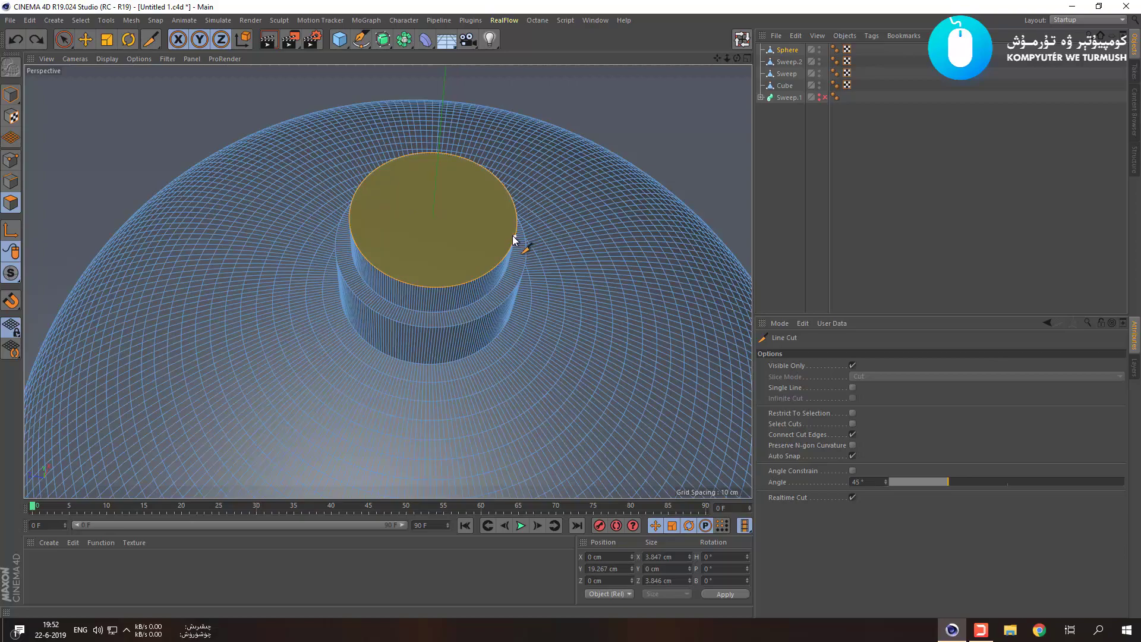
# In the Top view, try a straight Line Cut across the neck's circular top face.
pyautogui.middleClick(512, 242)
pyautogui.middleClick(483, 225)
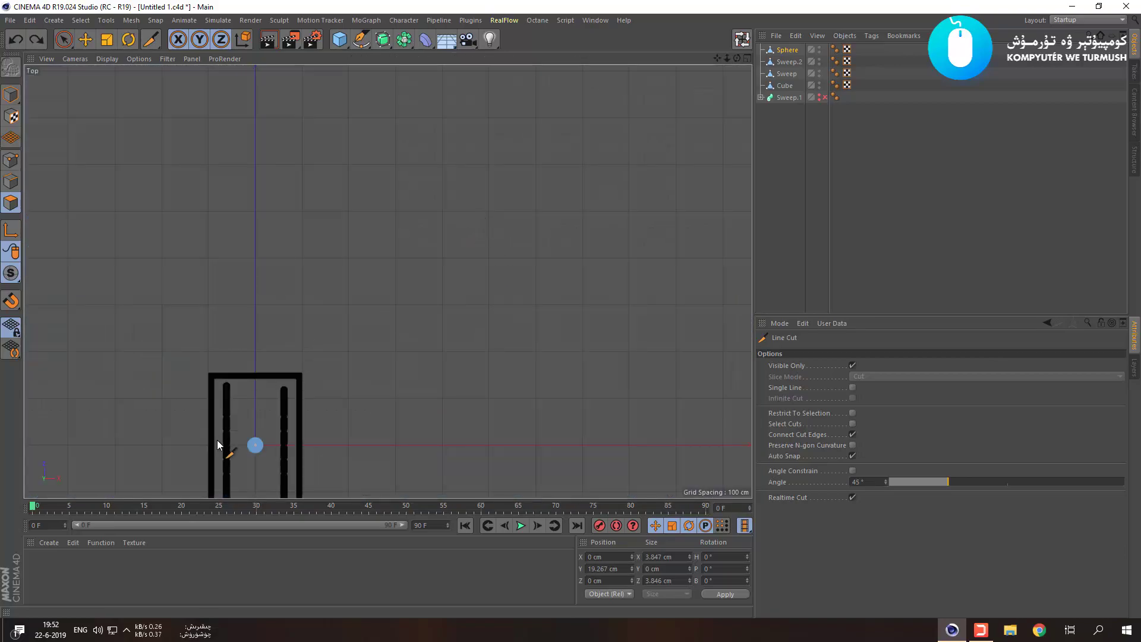
pyautogui.scroll(10, 216, 437)
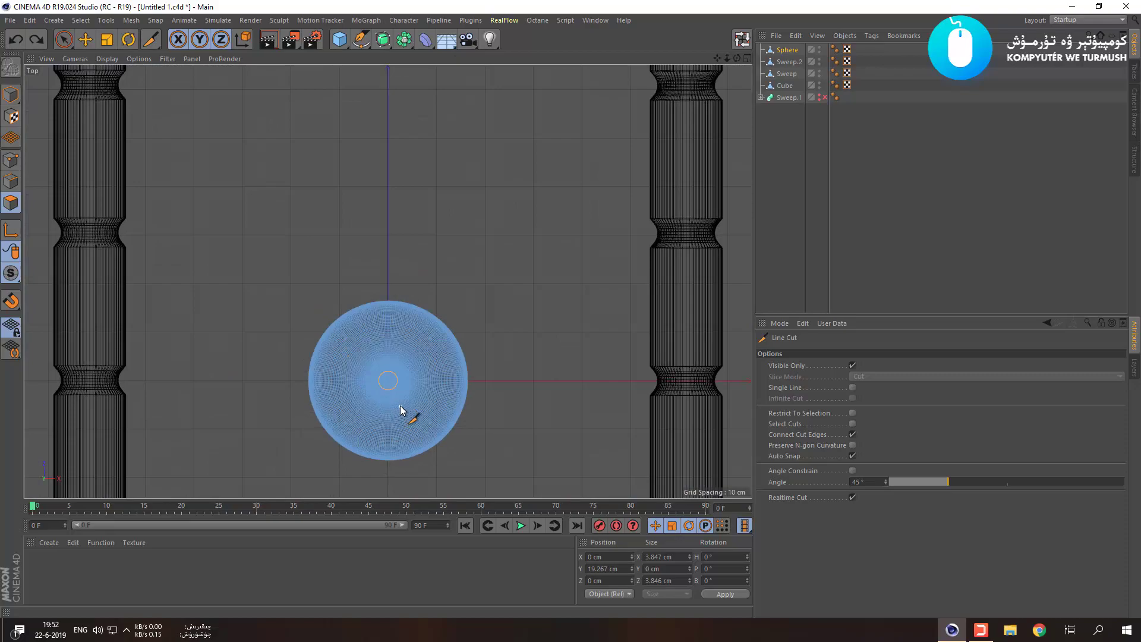
pyautogui.scroll(8, 400, 409)
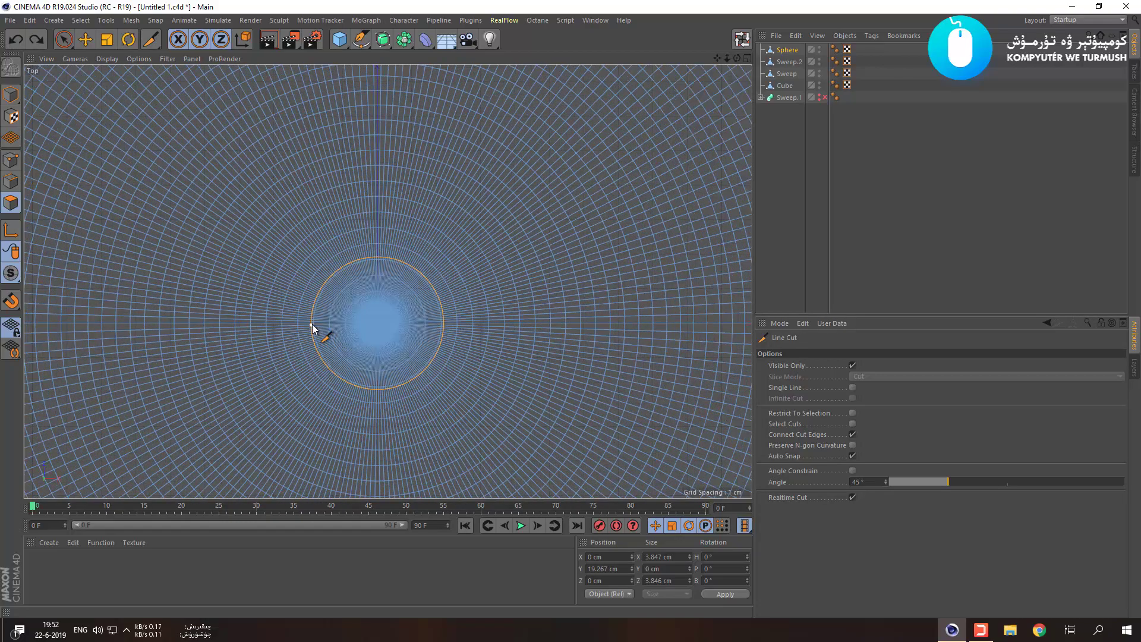
pyautogui.scroll(5, 312, 323)
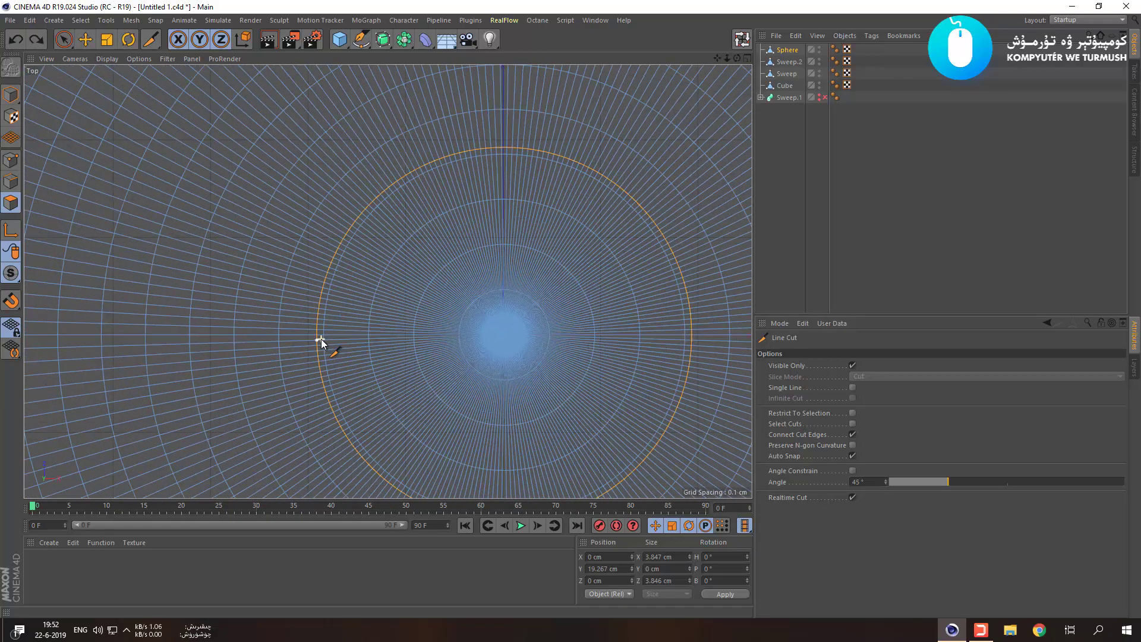
pyautogui.moveTo(318, 329); pyautogui.dragTo(692, 335)
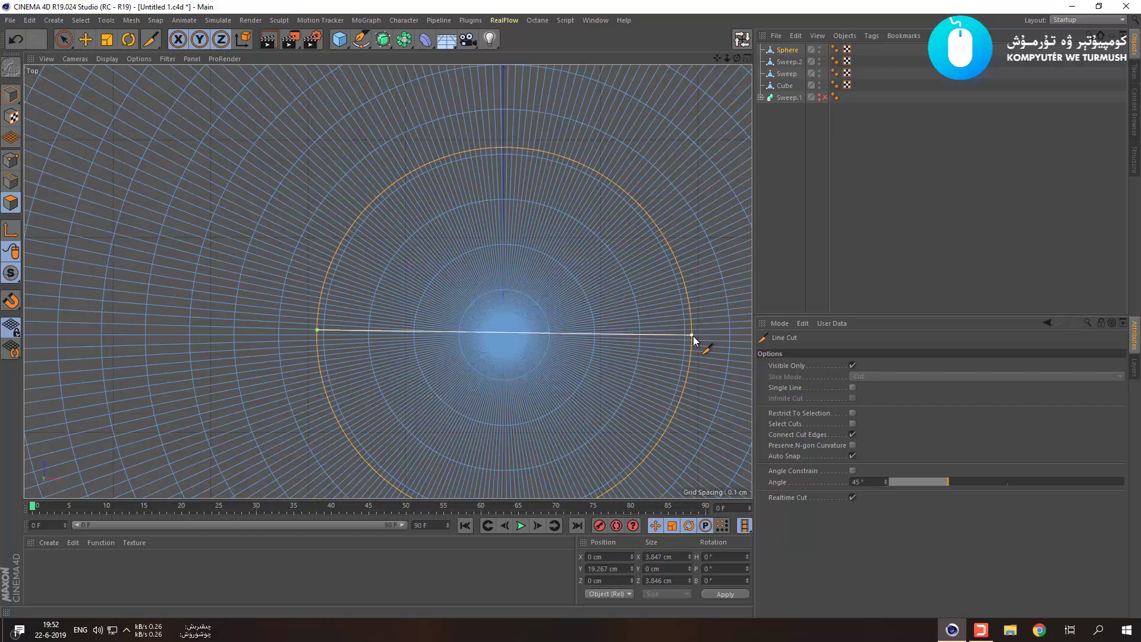
pyautogui.press('Escape')
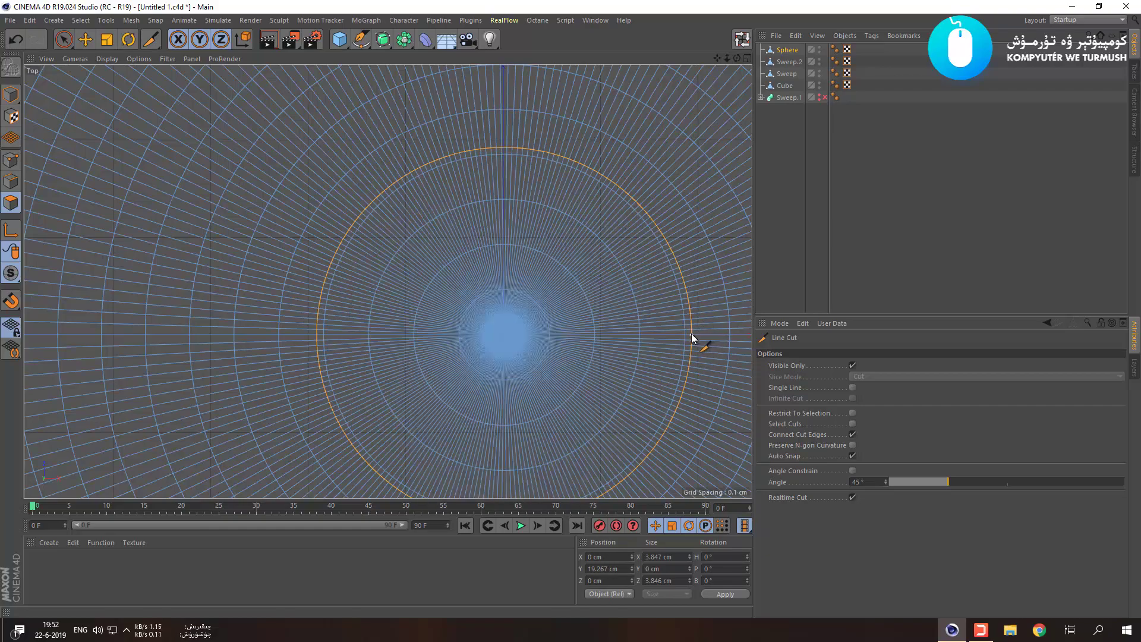
# Try a horizontal and a diagonal Line Cut across the top face in the Top view, and undo them.
pyautogui.moveTo(691, 336); pyautogui.dragTo(318, 335)
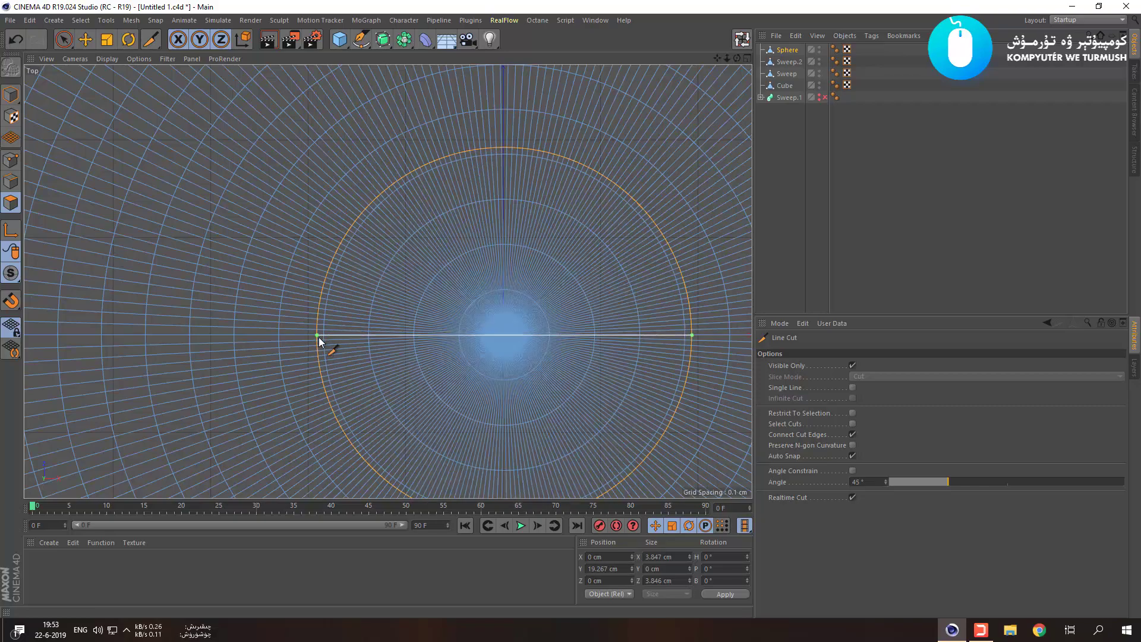
pyautogui.moveTo(325, 291); pyautogui.dragTo(390, 476)
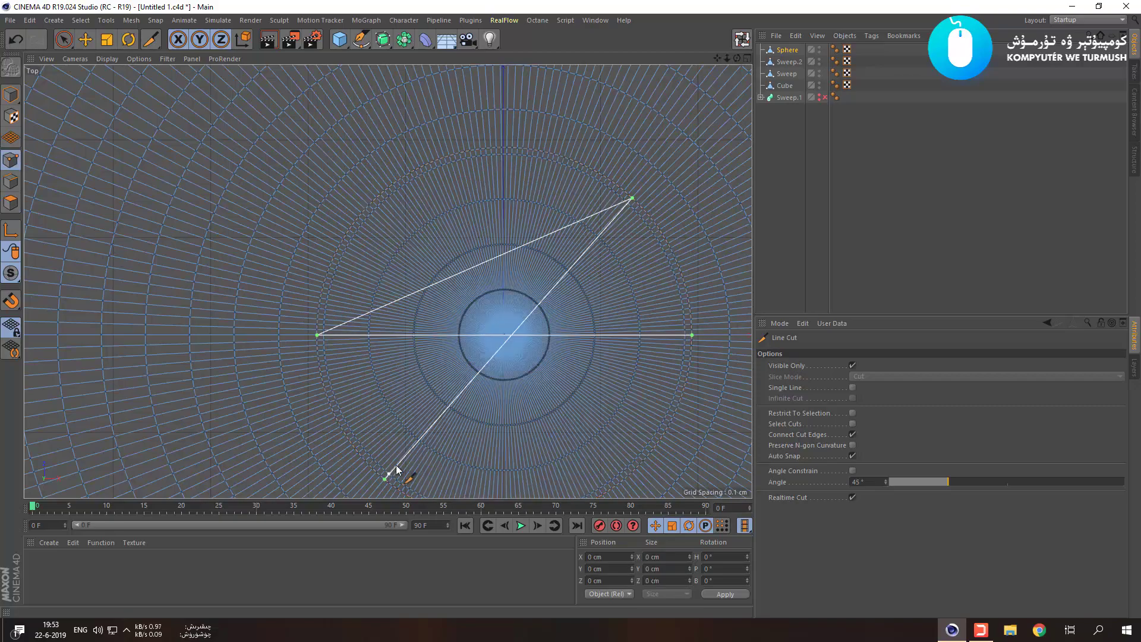
pyautogui.hotkey('ctrl', 'z')
pyautogui.hotkey('ctrl', 'z')
pyautogui.hotkey('ctrl', 'z')
pyautogui.hotkey('ctrl', 'z')
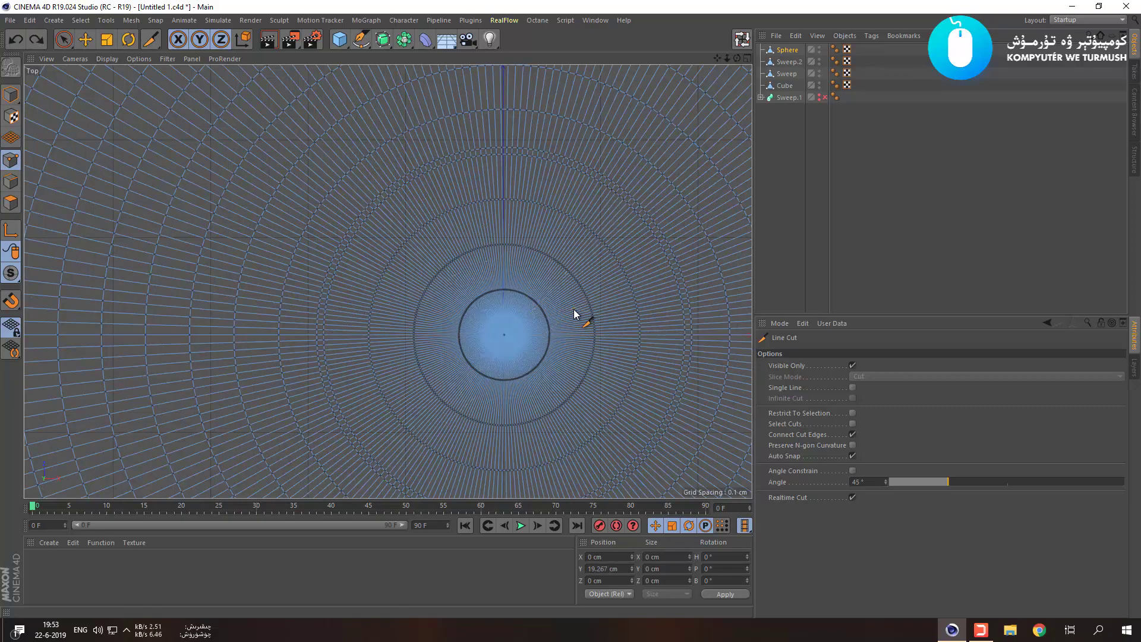
pyautogui.click(787, 50)
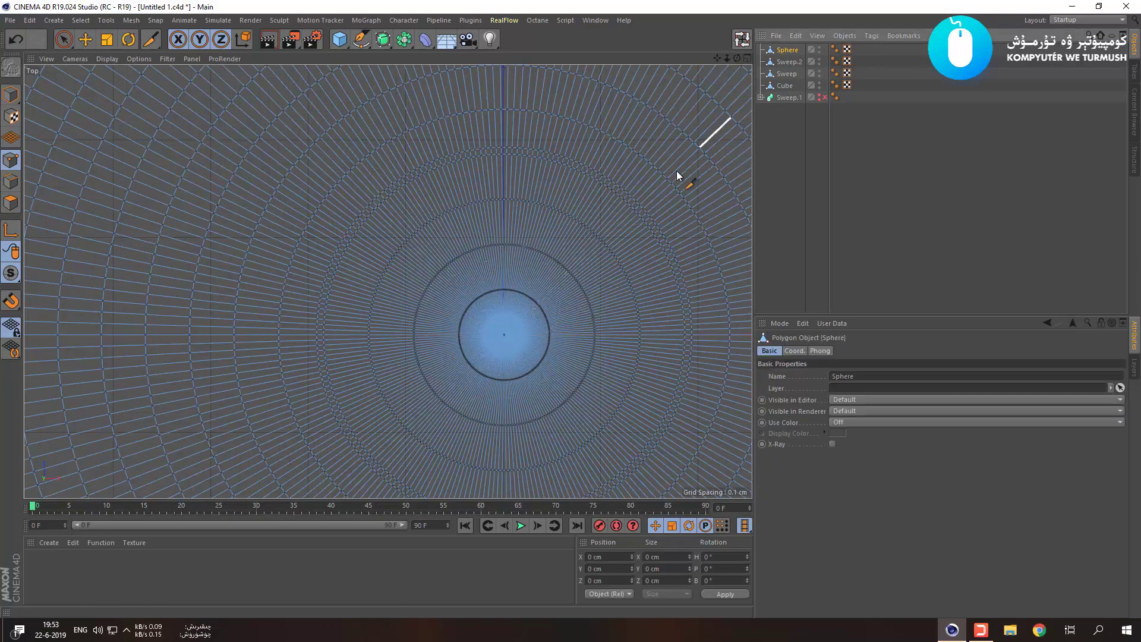
pyautogui.click(512, 342)
pyautogui.hotkey('ctrl', 'z')
pyautogui.scroll(-6, 519, 342)
pyautogui.hotkey('ctrl', 'z')
pyautogui.hotkey('ctrl', 'z')
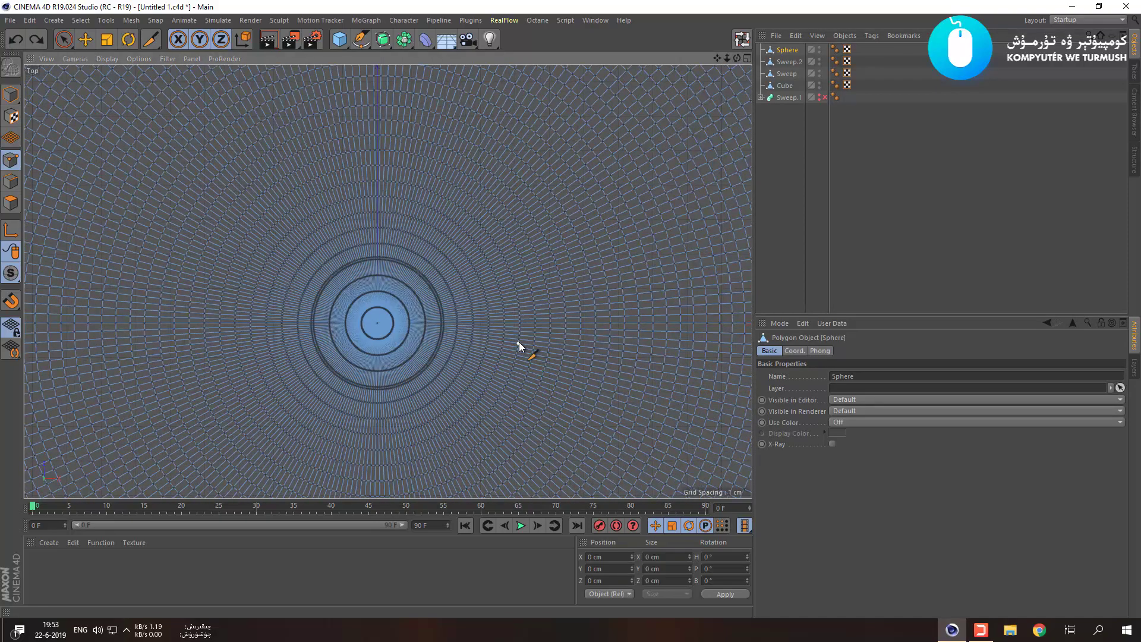
# In the perspective view, draw a closed rectangular Line Cut on the neck's top face.
pyautogui.middleClick(416, 314)
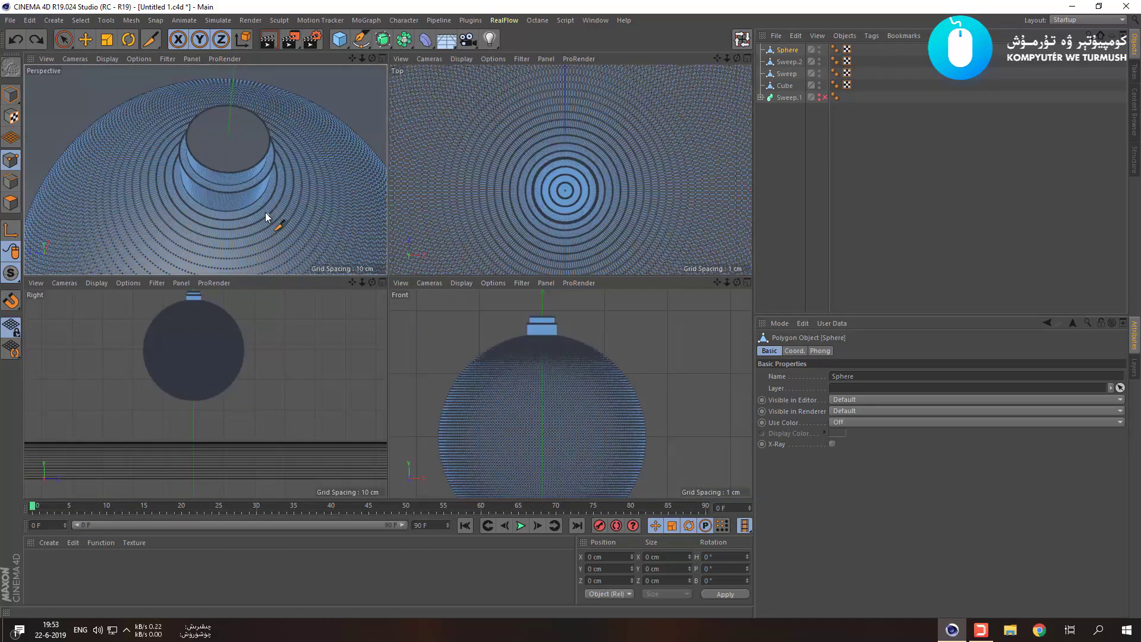
pyautogui.middleClick(379, 213)
pyautogui.click(397, 218)
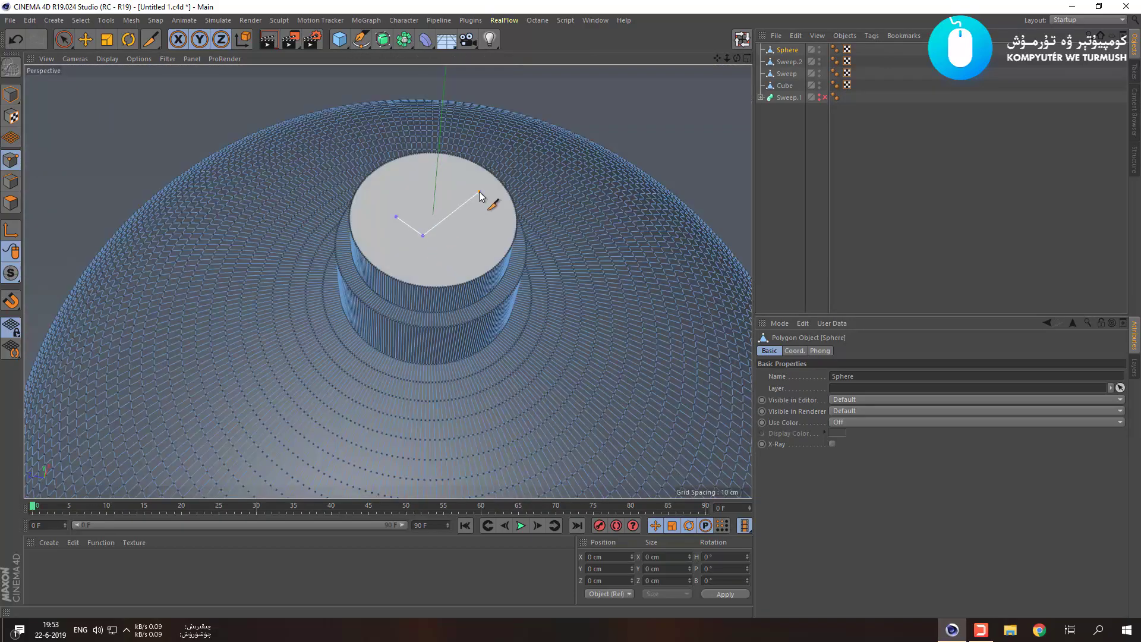
pyautogui.click(397, 216)
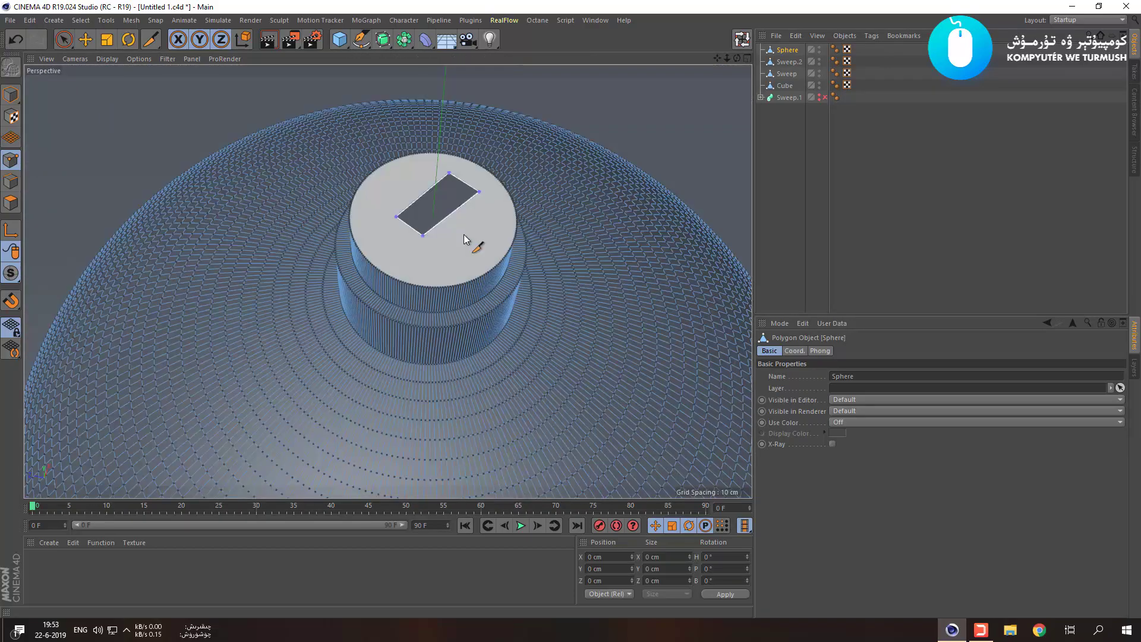
pyautogui.click(10, 93)
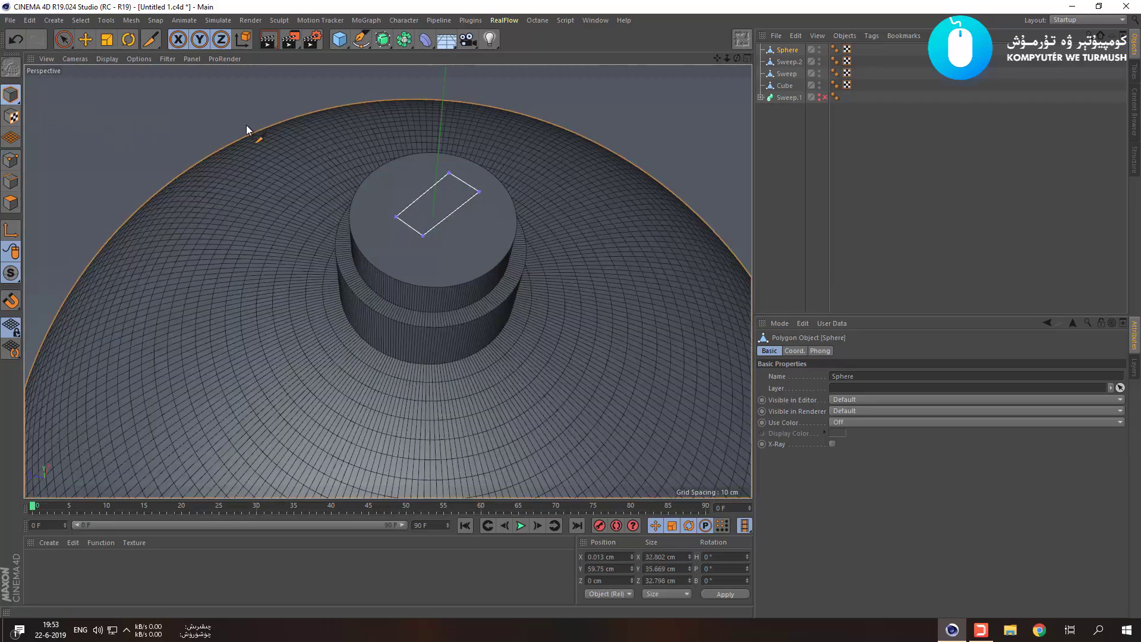
pyautogui.click(66, 41)
pyautogui.click(107, 124)
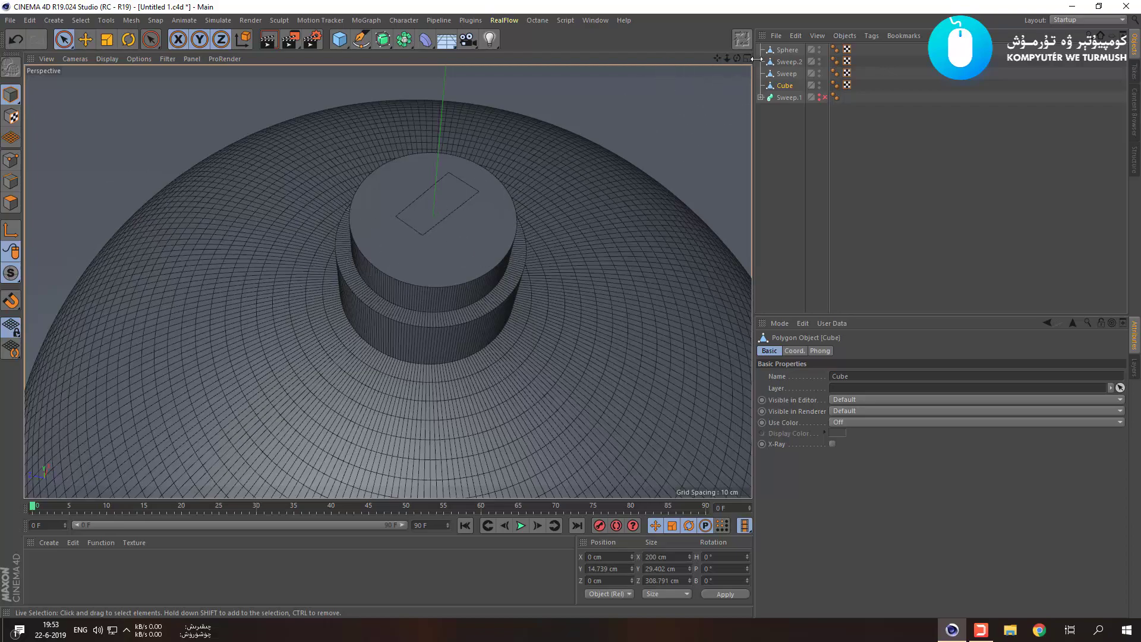
# Reselect the sphere's polygons around the rectangular cut, and undo the cut on the neck's top face.
pyautogui.click(787, 51)
pyautogui.click(11, 203)
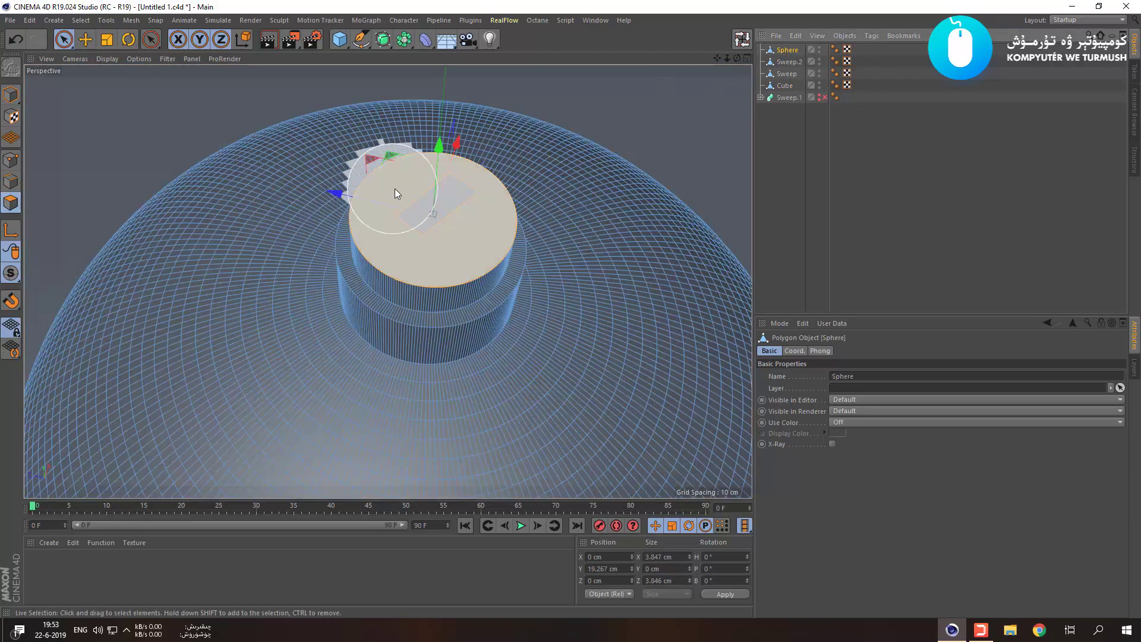
pyautogui.moveTo(434, 178)
pyautogui.mouseDown()
pyautogui.moveTo(438, 111)
pyautogui.moveTo(441, 180)
pyautogui.mouseUp()
pyautogui.hotkey('ctrl', 'z')
pyautogui.hotkey('ctrl', 'z')
pyautogui.hotkey('ctrl', 'z')
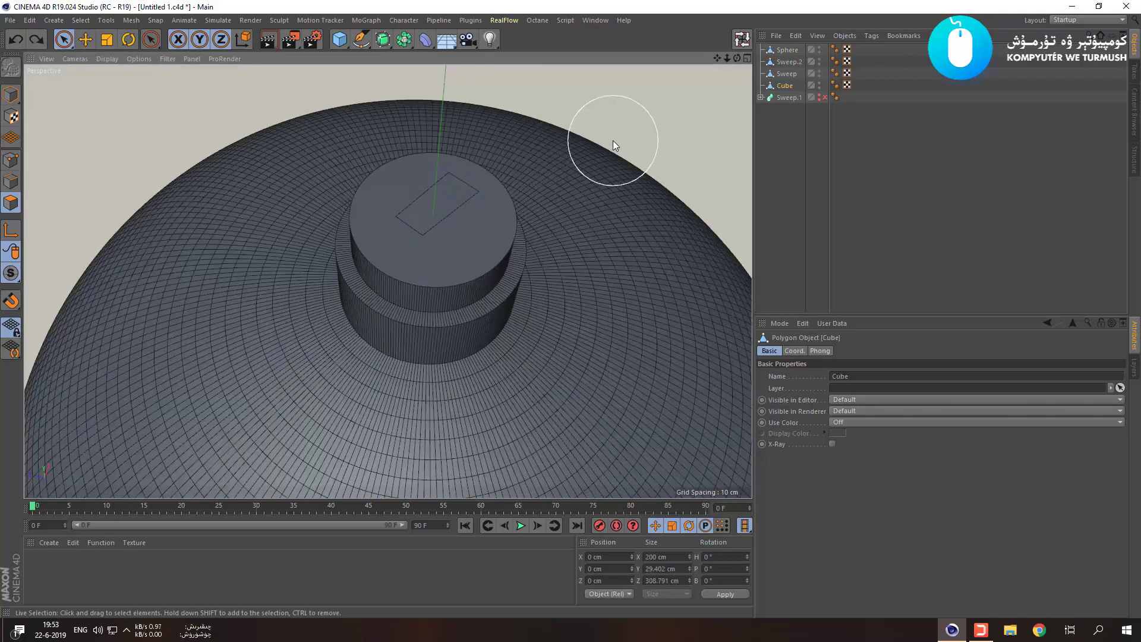
pyautogui.hotkey('ctrl', 'y')
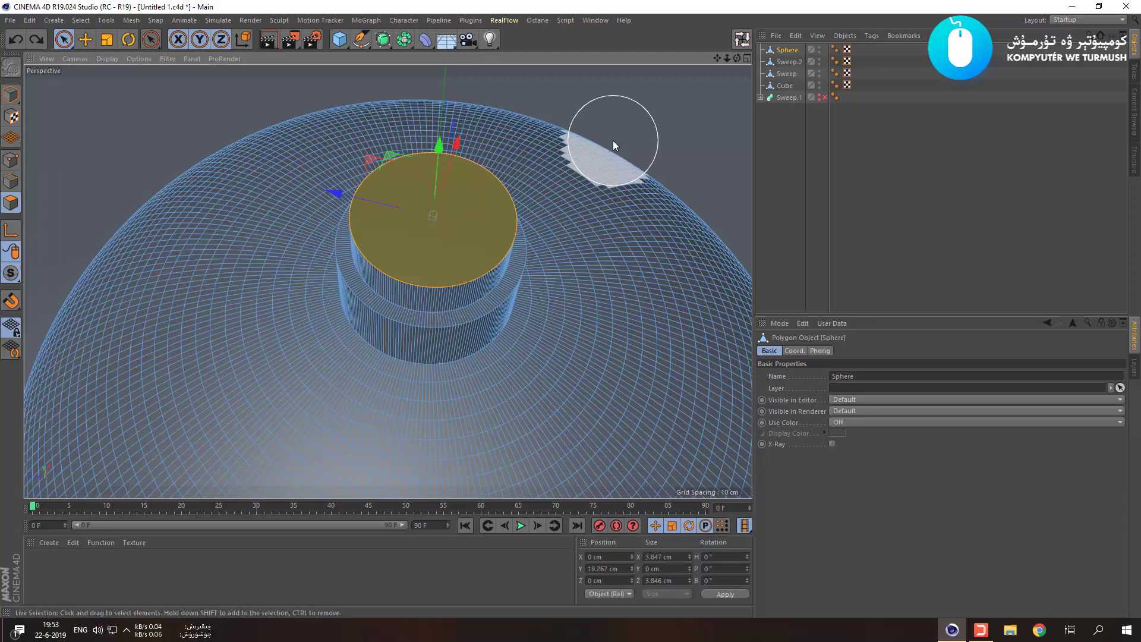
# In the Top view, draw a closed rectangular Line Cut across the neck's circular top face.
pyautogui.middleClick(520, 181)
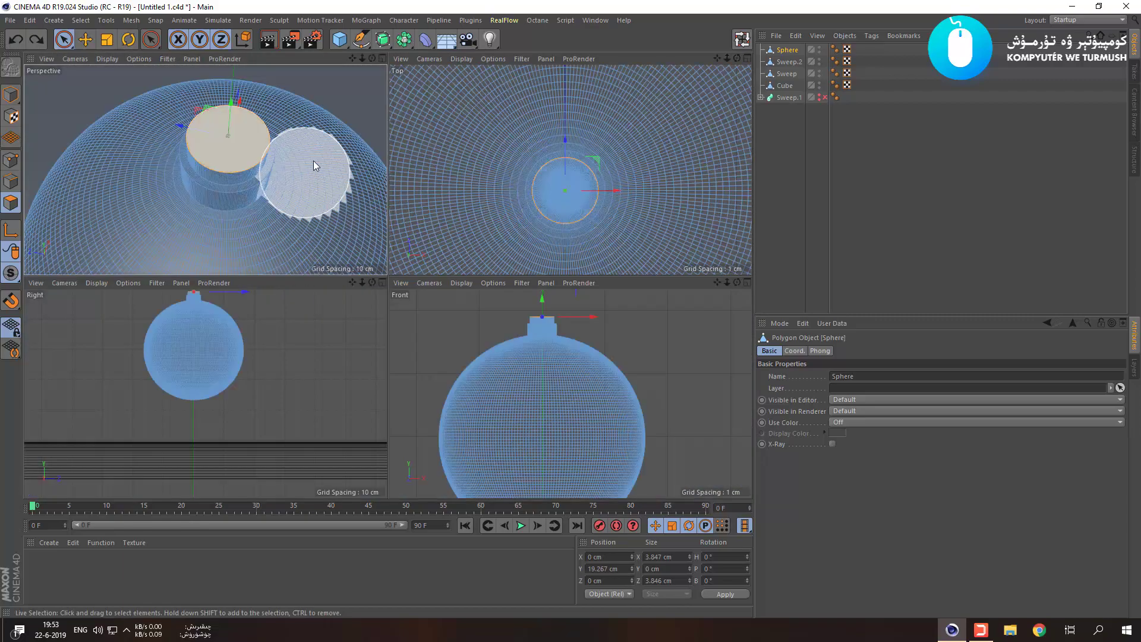
pyautogui.rightClick(319, 184)
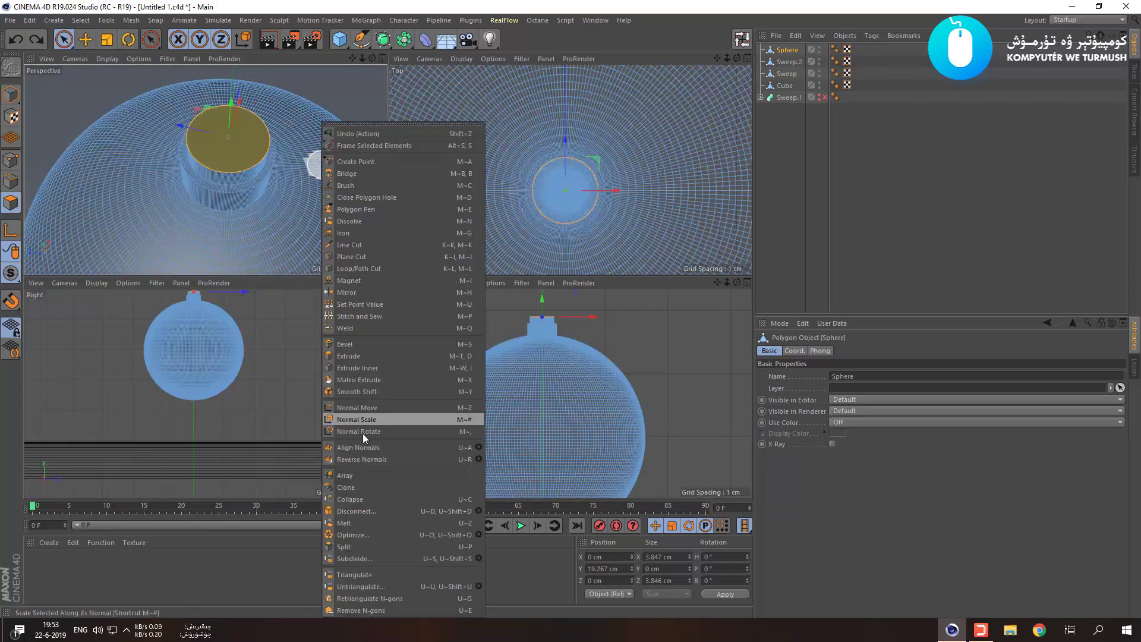
pyautogui.click(381, 245)
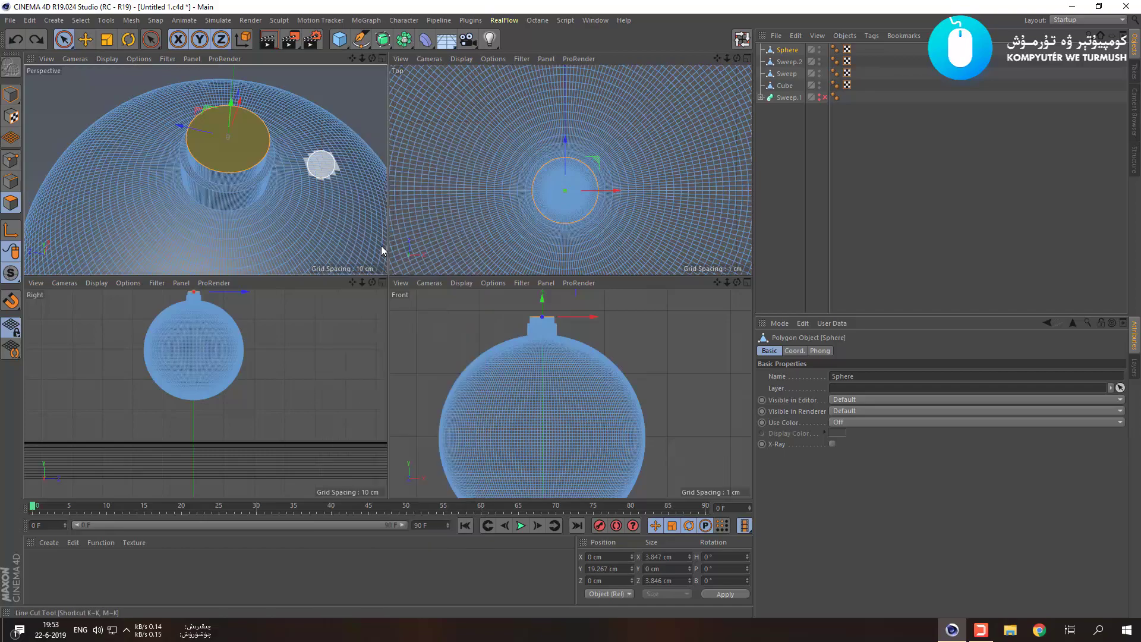
pyautogui.scroll(2, 558, 195)
pyautogui.middleClick(558, 195)
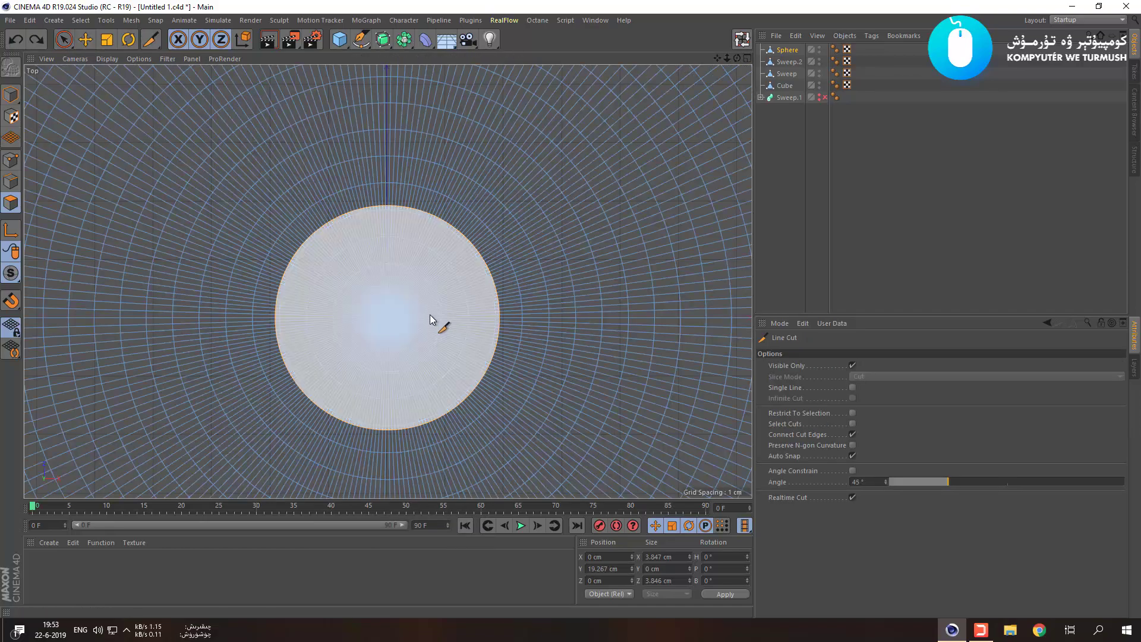
pyautogui.moveTo(278, 343); pyautogui.dragTo(498, 347)
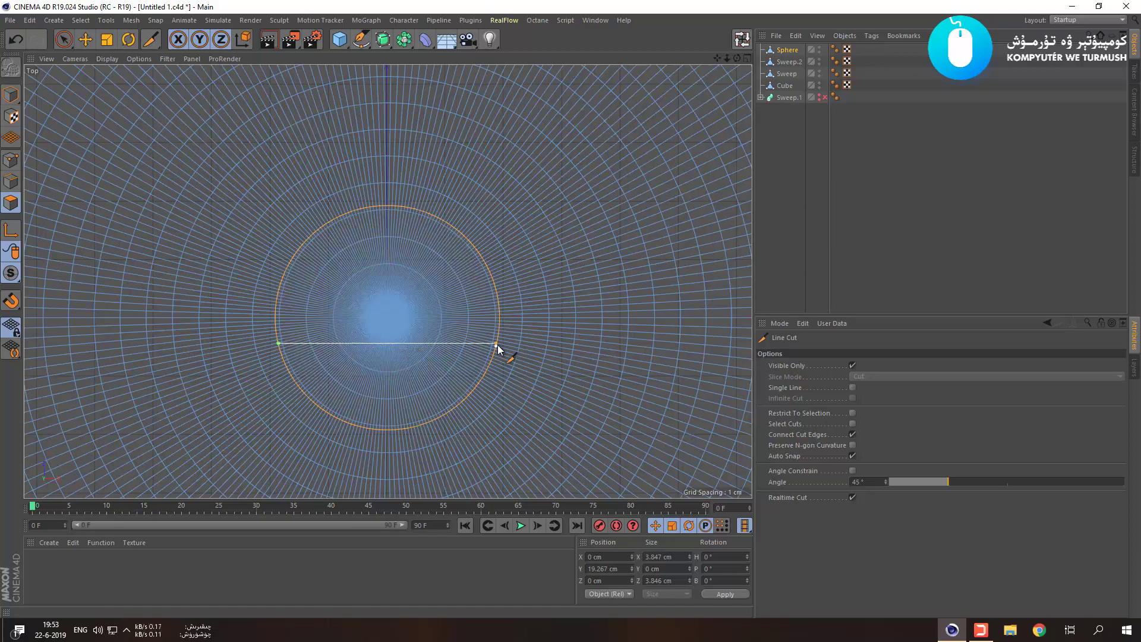
pyautogui.click(497, 344)
pyautogui.scroll(4, 497, 293)
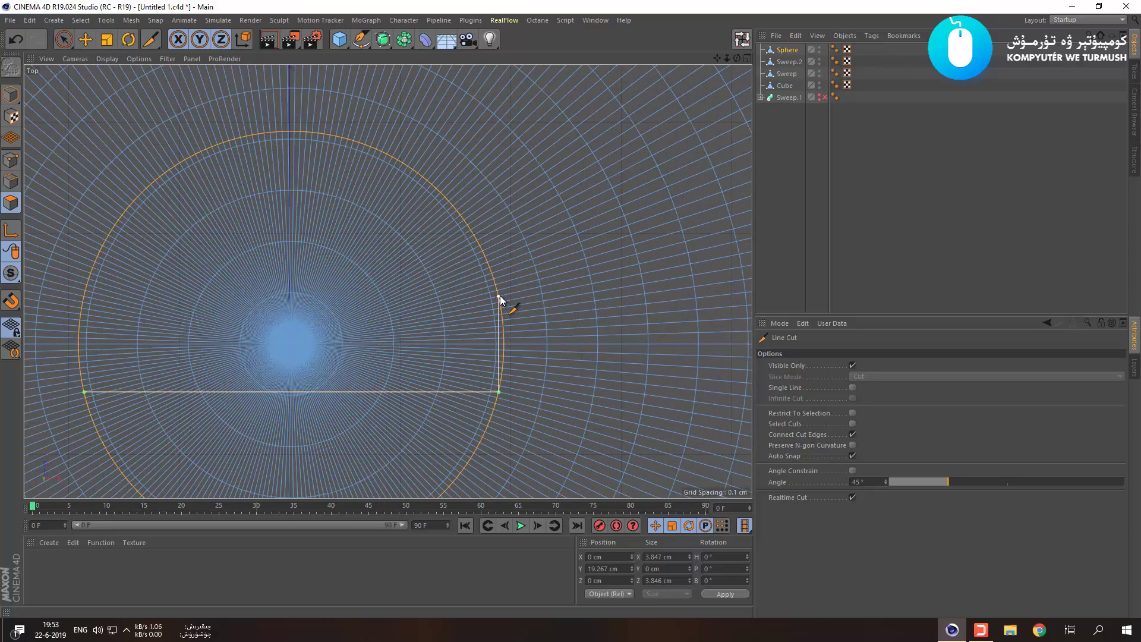
pyautogui.click(499, 296)
pyautogui.click(84, 296)
pyautogui.click(84, 392)
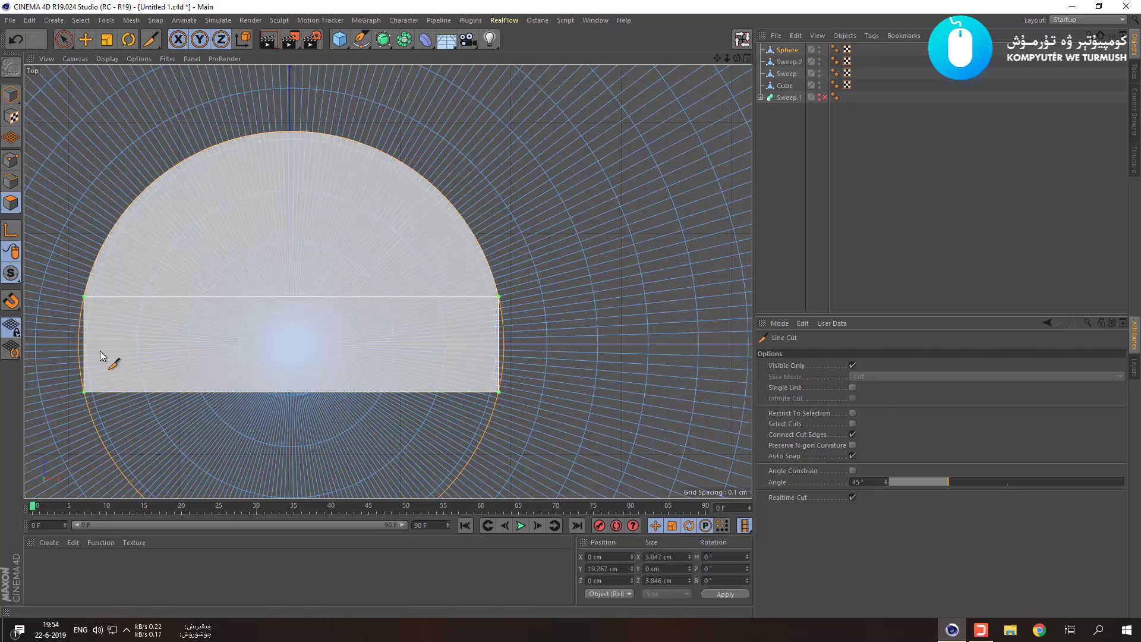
# Undo the rectangular Line Cut on the neck's top face.
pyautogui.middleClick(95, 343)
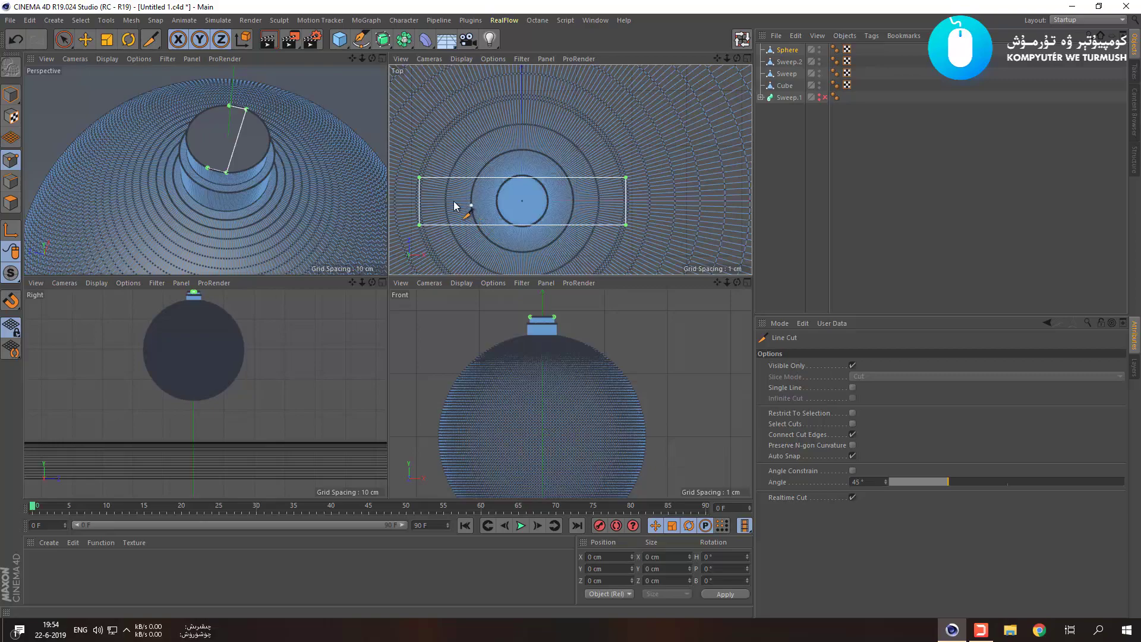
pyautogui.hotkey('ctrl', 'z')
pyautogui.hotkey('ctrl', 'z')
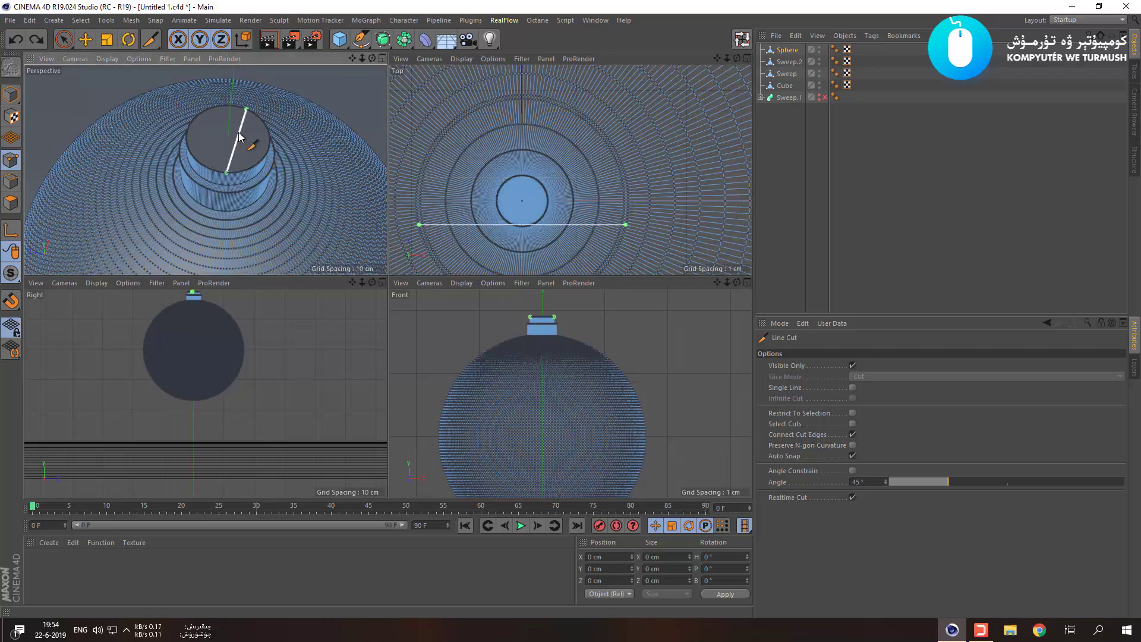
pyautogui.middleClick(614, 214)
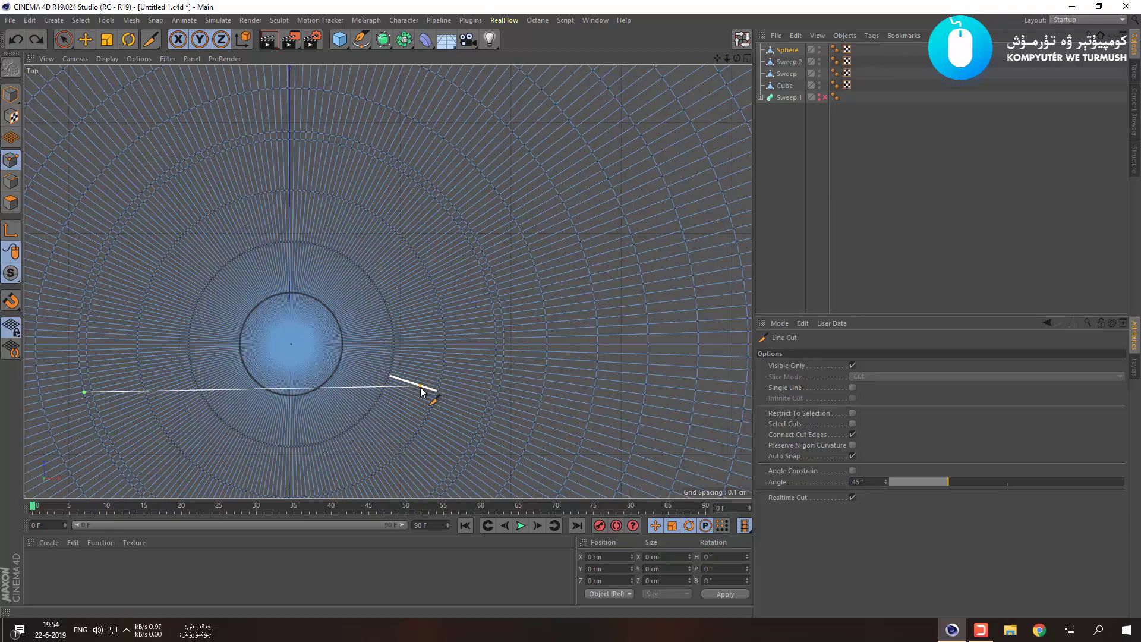
pyautogui.middleClick(424, 392)
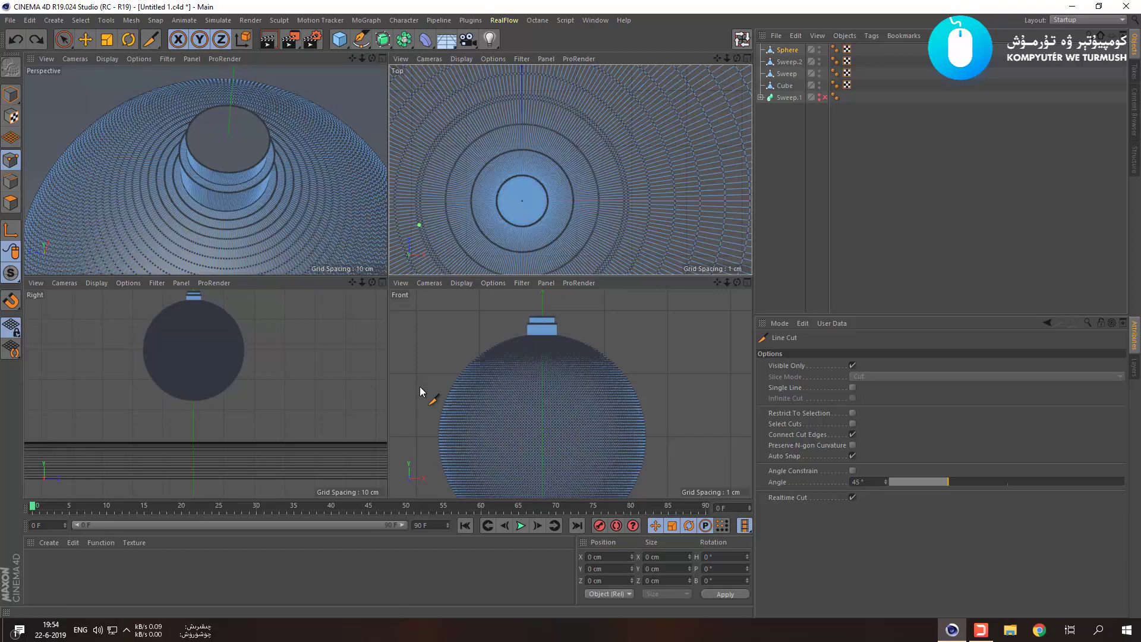
pyautogui.middleClick(420, 391)
pyautogui.middleClick(347, 251)
pyautogui.middleClick(225, 135)
pyautogui.middleClick(318, 213)
pyautogui.middleClick(508, 215)
pyautogui.scroll(4, 302, 361)
pyautogui.scroll(-5, 302, 356)
pyautogui.middleClick(303, 351)
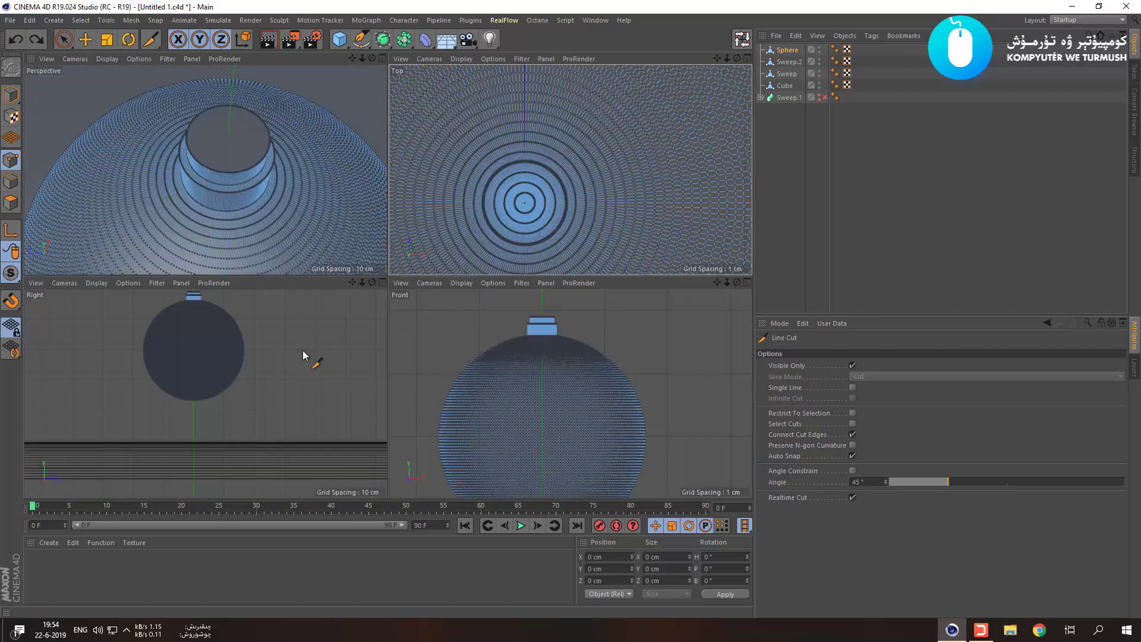
pyautogui.click(188, 150)
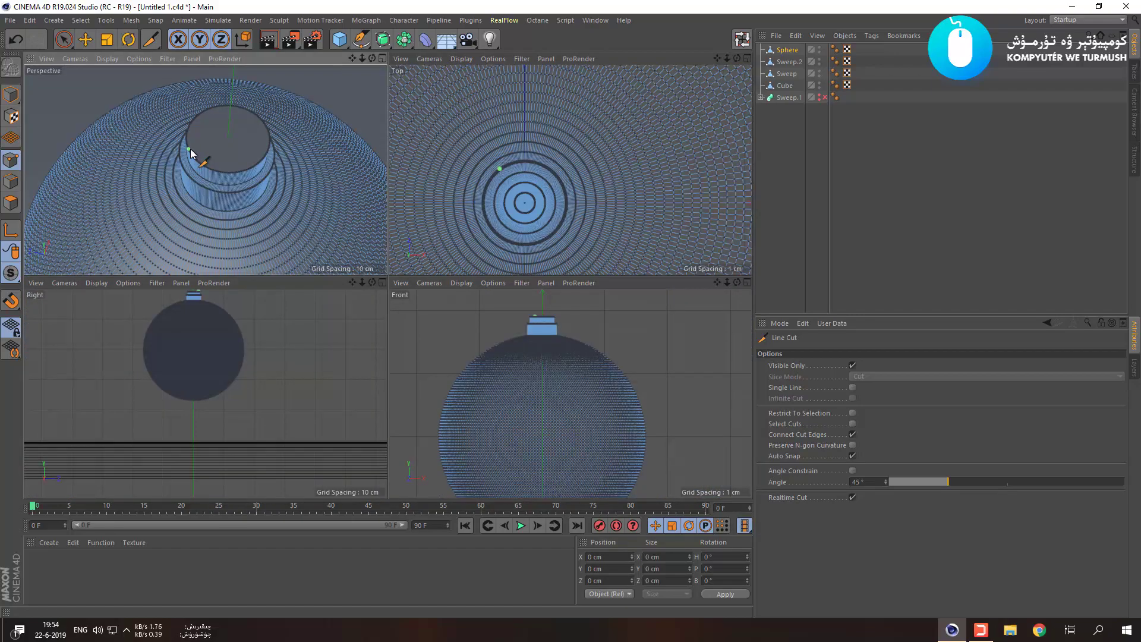
pyautogui.scroll(4, 511, 217)
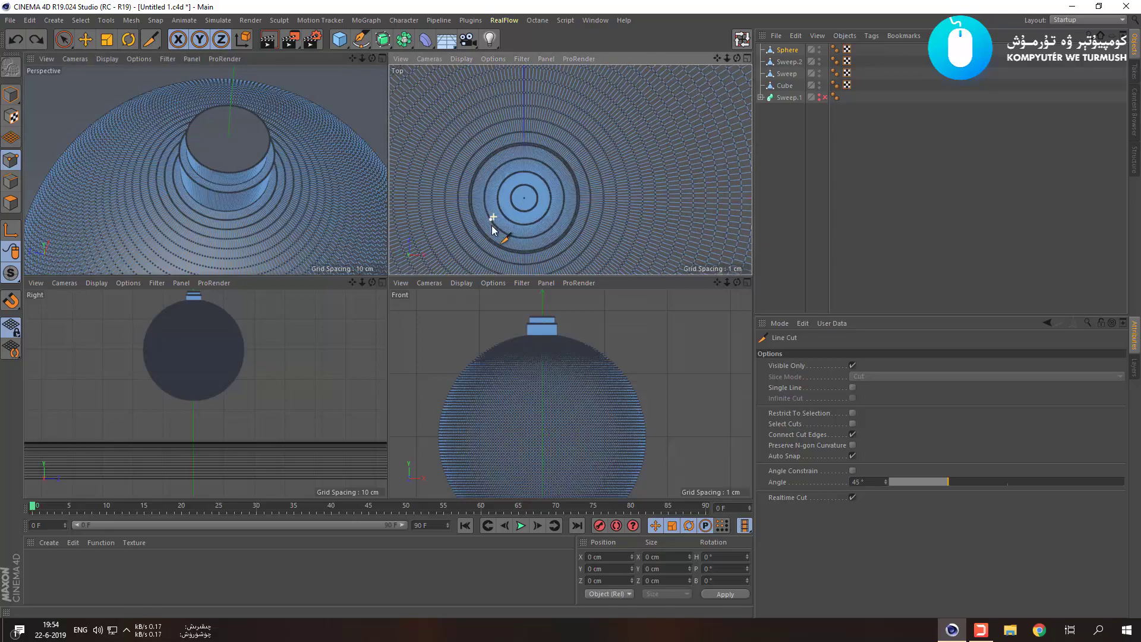
pyautogui.middleClick(522, 220)
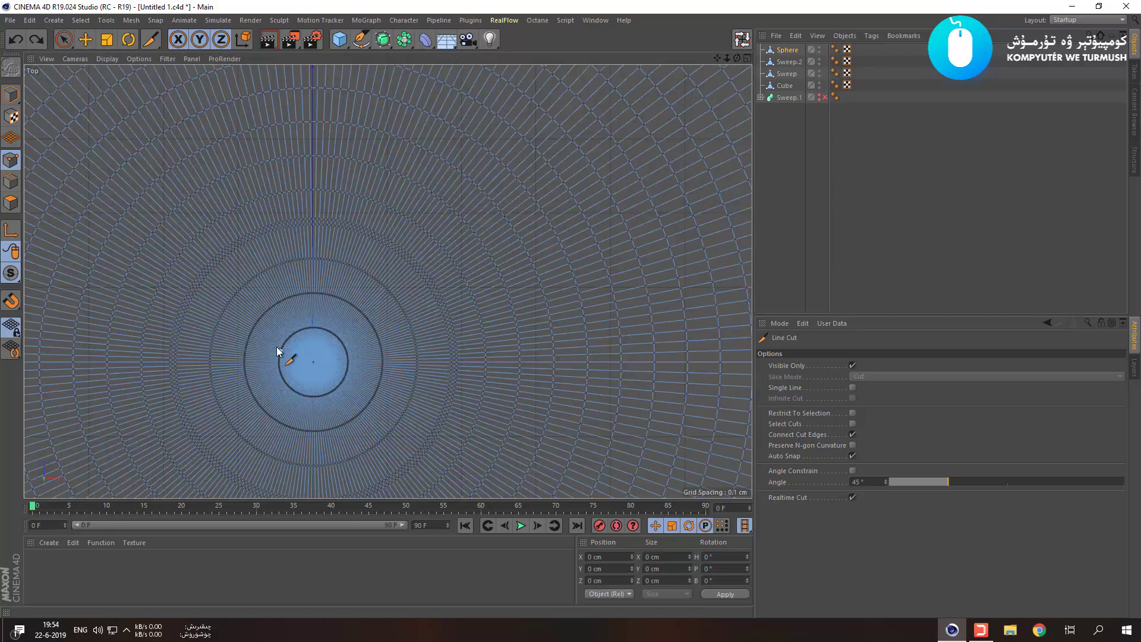
pyautogui.moveTo(284, 338); pyautogui.dragTo(279, 268, button='middle')
pyautogui.click(172, 313)
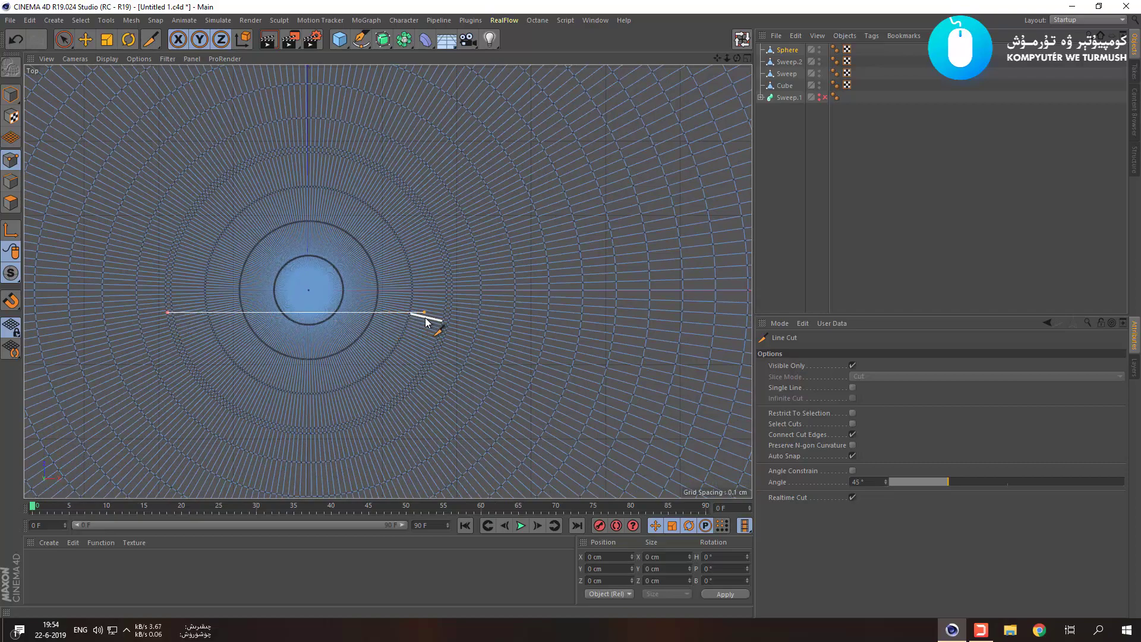
pyautogui.hotkey('ctrl', 'z')
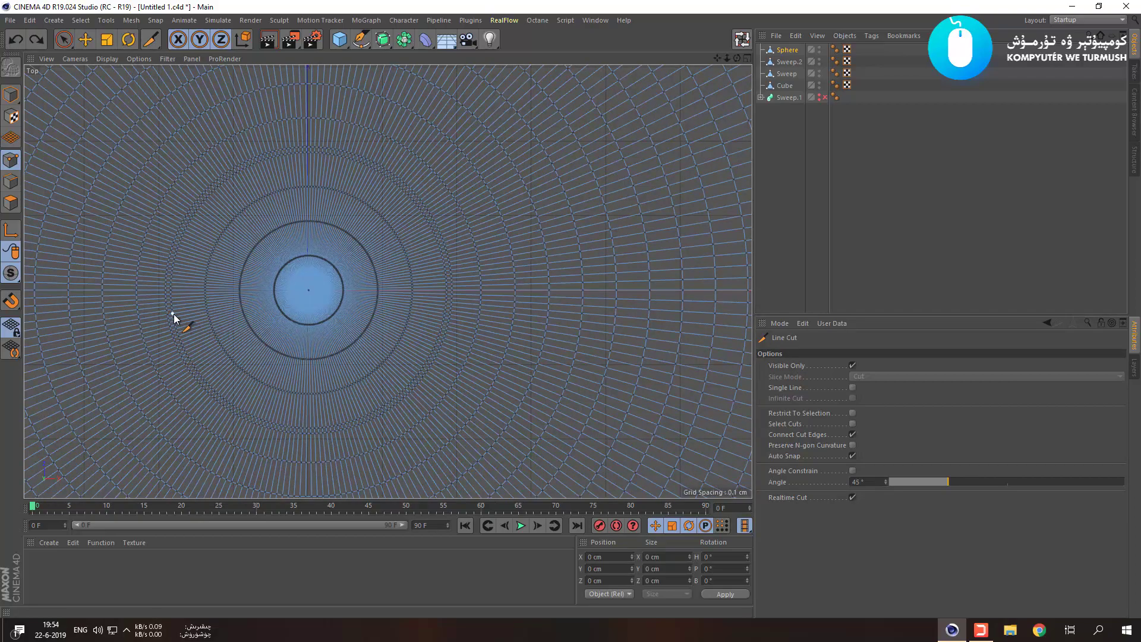
# Draw a closed rectangular Line Cut centred across the neck's top face, spanning almost its full diameter in the Top view.
pyautogui.scroll(2, 217, 331)
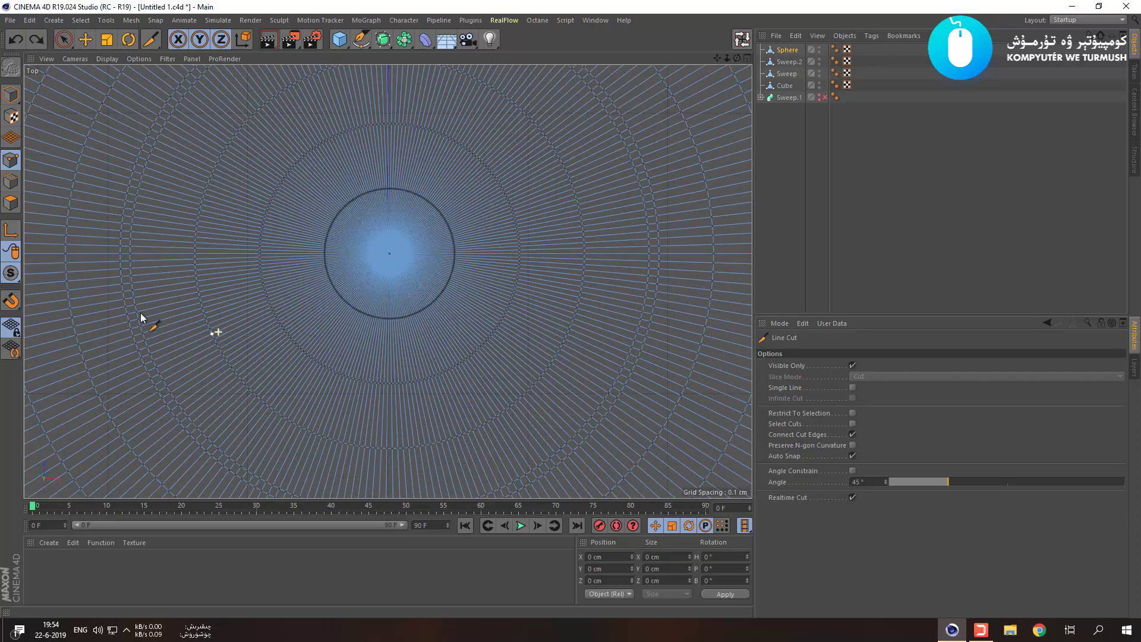
pyautogui.click(136, 312)
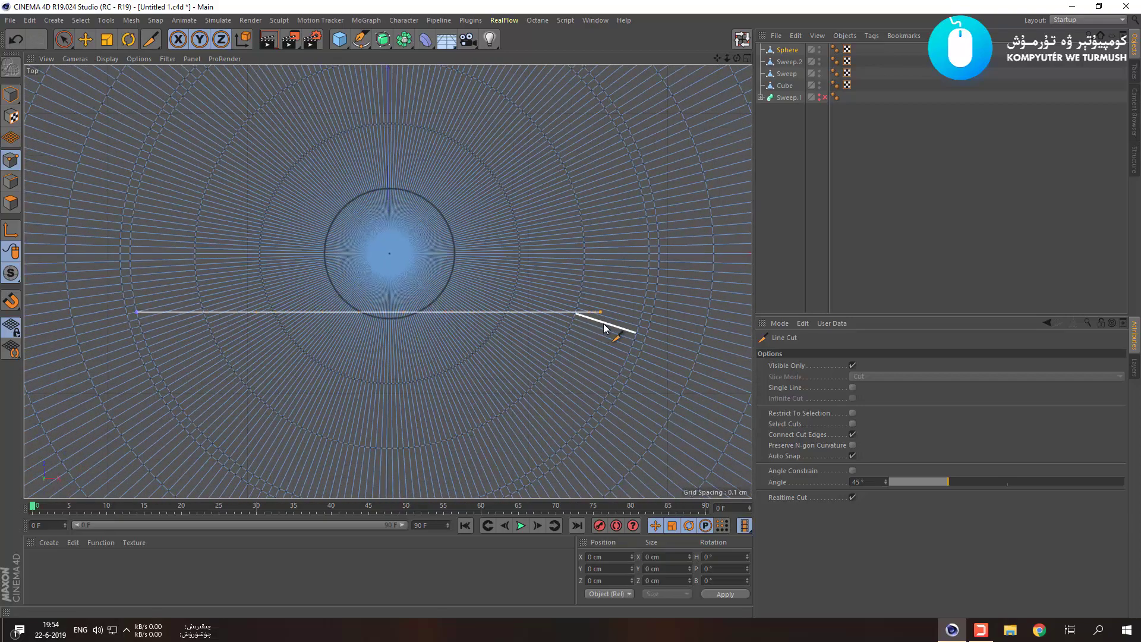
pyautogui.click(643, 312)
pyautogui.click(643, 195)
pyautogui.click(135, 195)
pyautogui.click(137, 312)
pyautogui.click(341, 212)
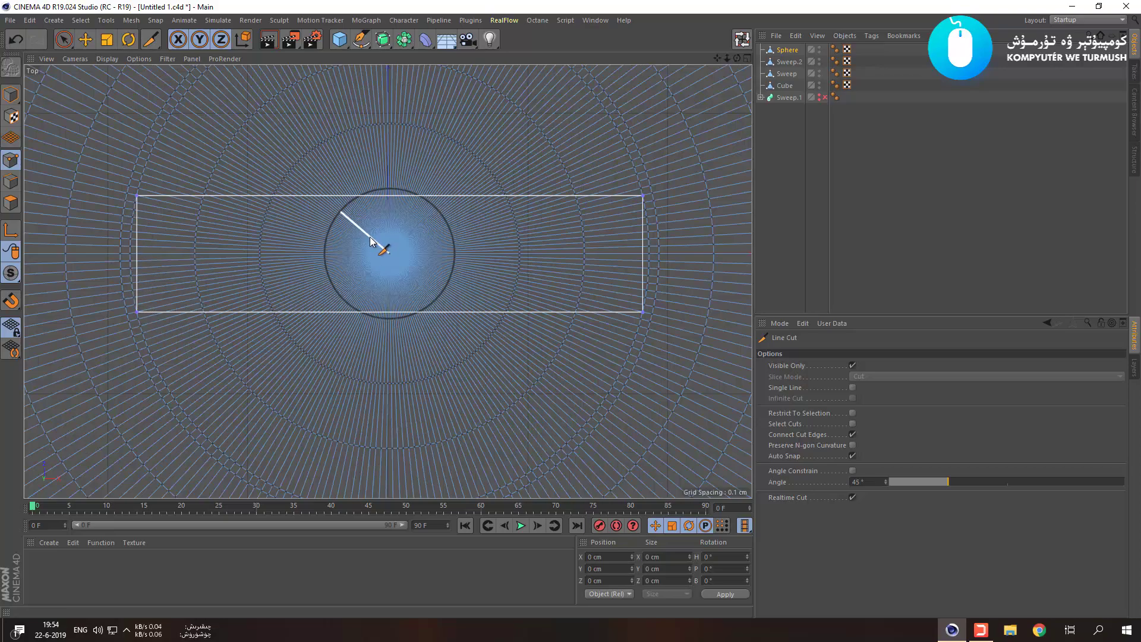
# Select the rectangular strip polygon on the neck's top face in the perspective view.
pyautogui.press('space')
pyautogui.middleClick(387, 244)
pyautogui.middleClick(258, 214)
pyautogui.click(11, 203)
pyautogui.click(405, 183)
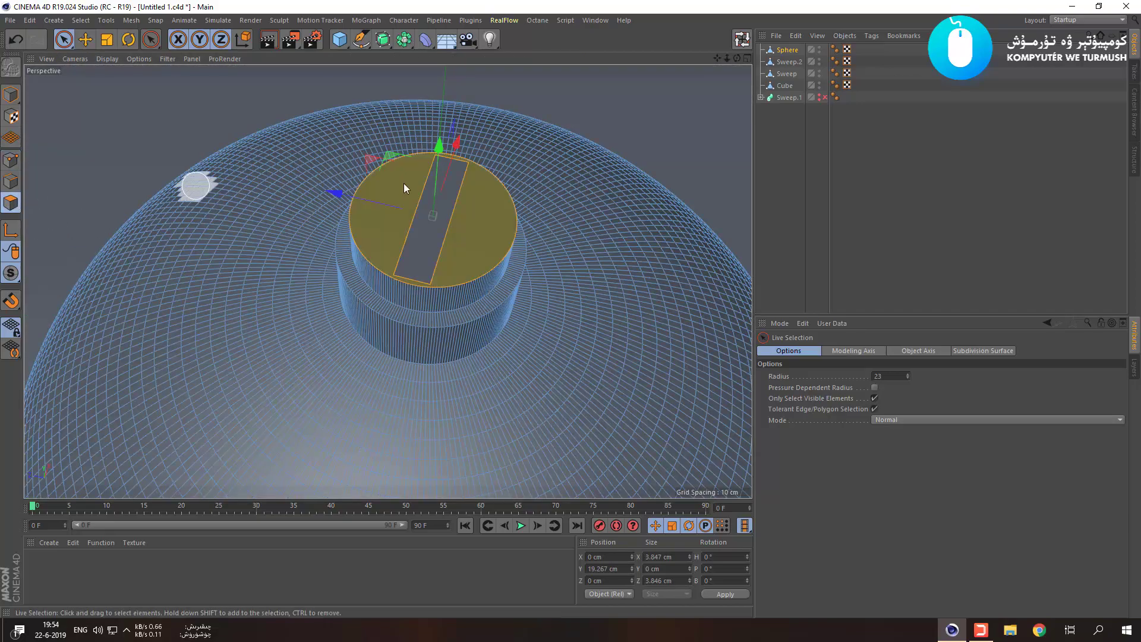
pyautogui.click(117, 124)
# Try to extrude the rectangular strip straight up from the neck by about 1.9 cm, and undo it.
pyautogui.keyDown('alt'); pyautogui.moveTo(495, 208); pyautogui.dragTo(364, 148); pyautogui.keyUp('alt')
pyautogui.keyDown('ctrl'); pyautogui.moveTo(471, 110); pyautogui.dragTo(474, 30); pyautogui.keyUp('ctrl')
pyautogui.scroll(-7, 487, 137)
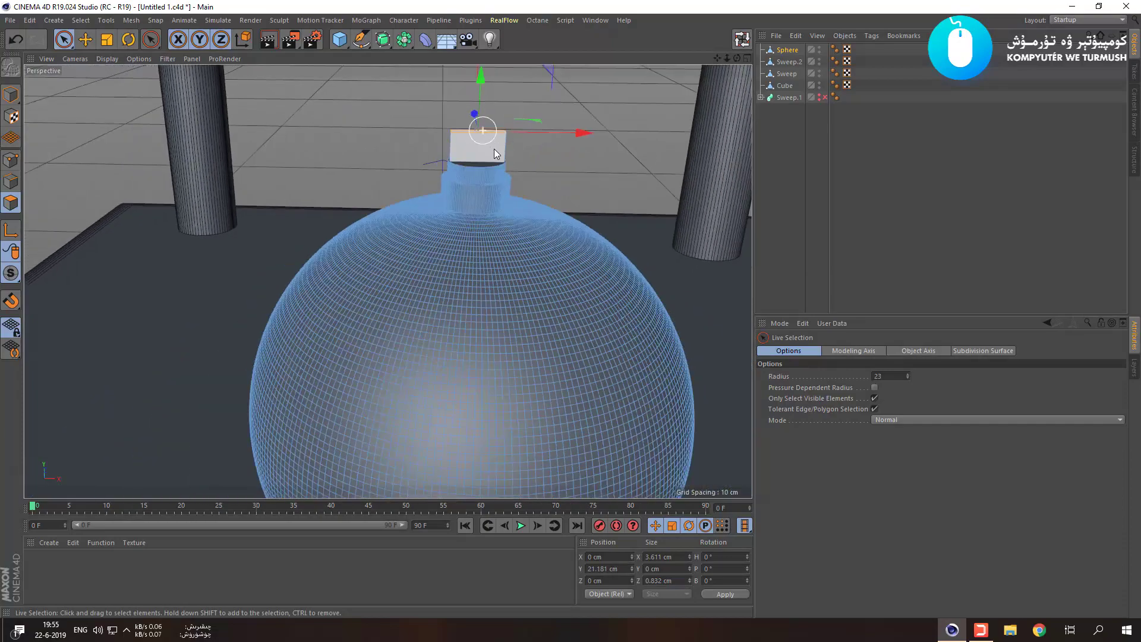
pyautogui.keyDown('alt'); pyautogui.moveTo(543, 143); pyautogui.dragTo(469, 118); pyautogui.keyUp('alt')
pyautogui.scroll(6, 460, 122)
pyautogui.scroll(-8, 364, 147)
pyautogui.scroll(9, 313, 133)
pyautogui.hotkey('ctrl', 'z')
# Try a Bevel of about 0.68 cm on the rectangular strip polygon.
pyautogui.scroll(-6, 380, 202)
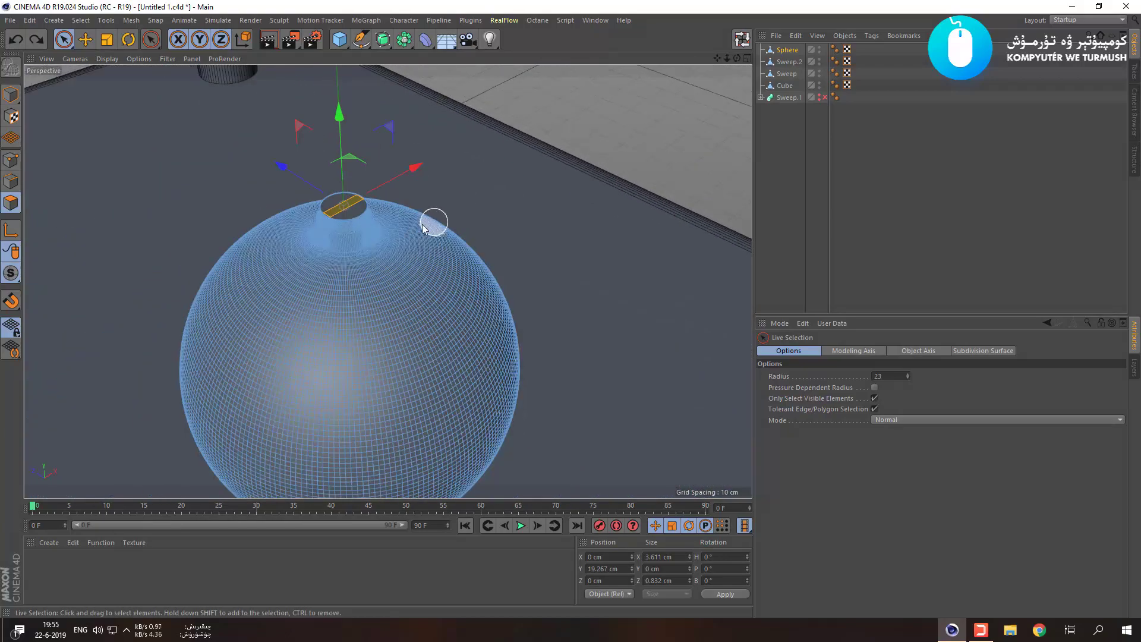
pyautogui.scroll(10, 288, 223)
pyautogui.scroll(-9, 387, 212)
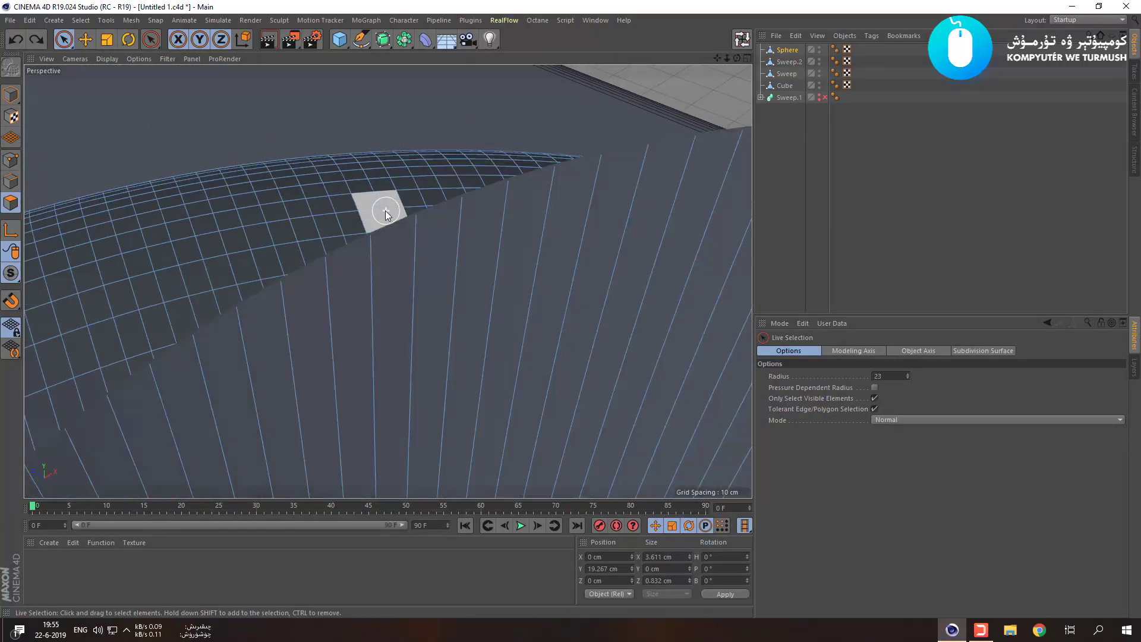
pyautogui.keyDown('alt'); pyautogui.moveTo(385, 214); pyautogui.dragTo(482, 271); pyautogui.keyUp('alt')
pyautogui.rightClick(599, 197)
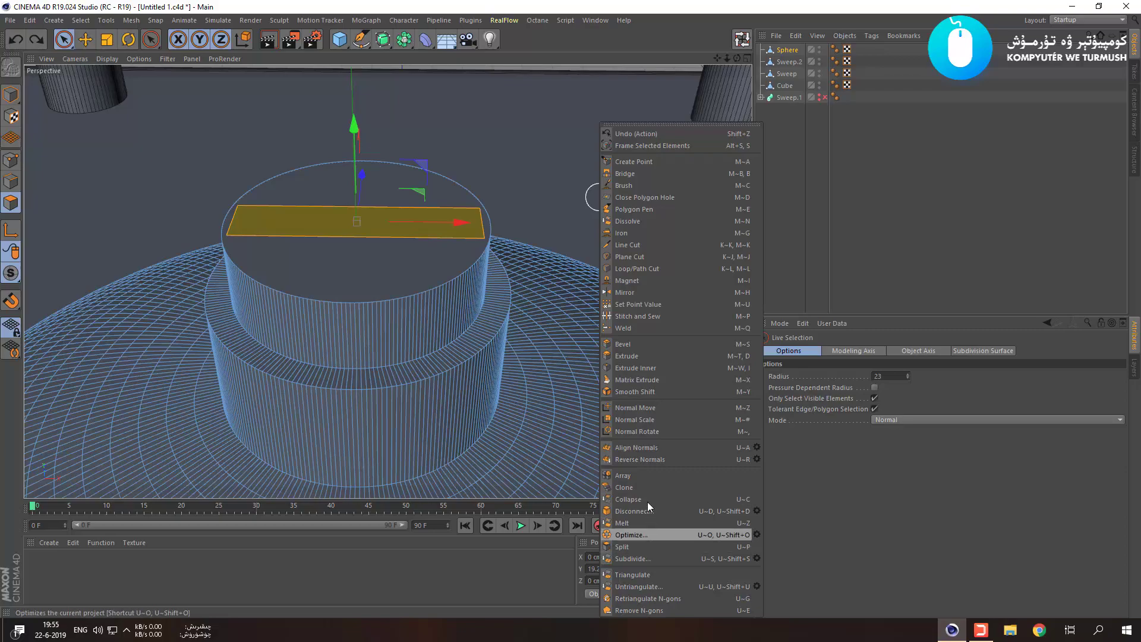
pyautogui.click(649, 347)
pyautogui.moveTo(649, 347); pyautogui.dragTo(595, 314)
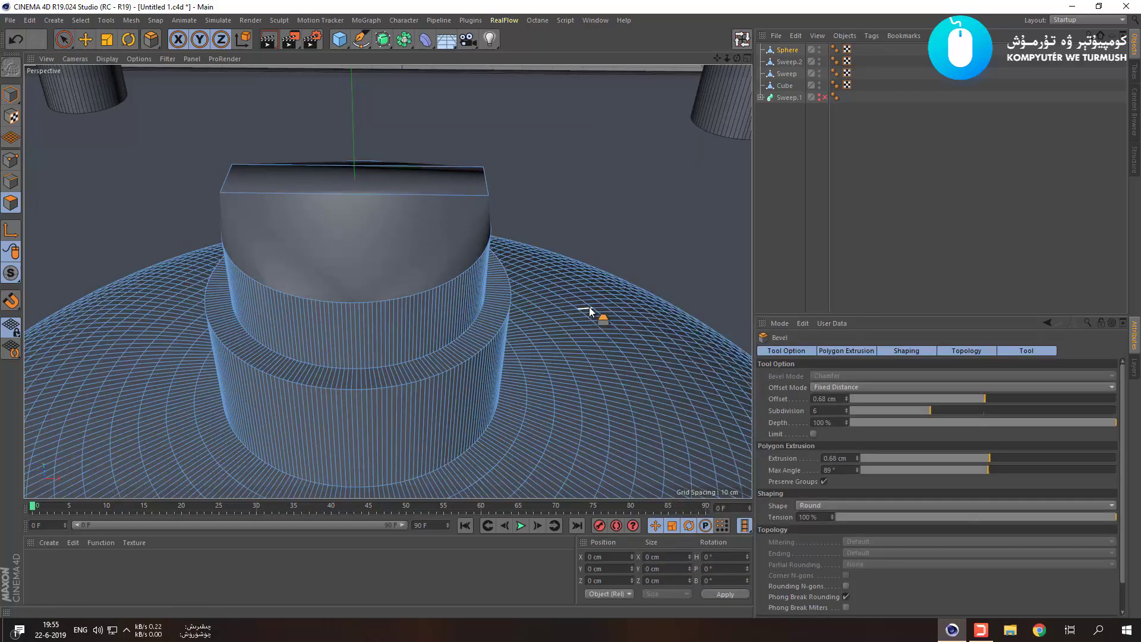
# Extrude the rectangular strip upward by about 0.5 cm and apply a Bevel with a -0.01 cm offset to its top.
pyautogui.rightClick(546, 172)
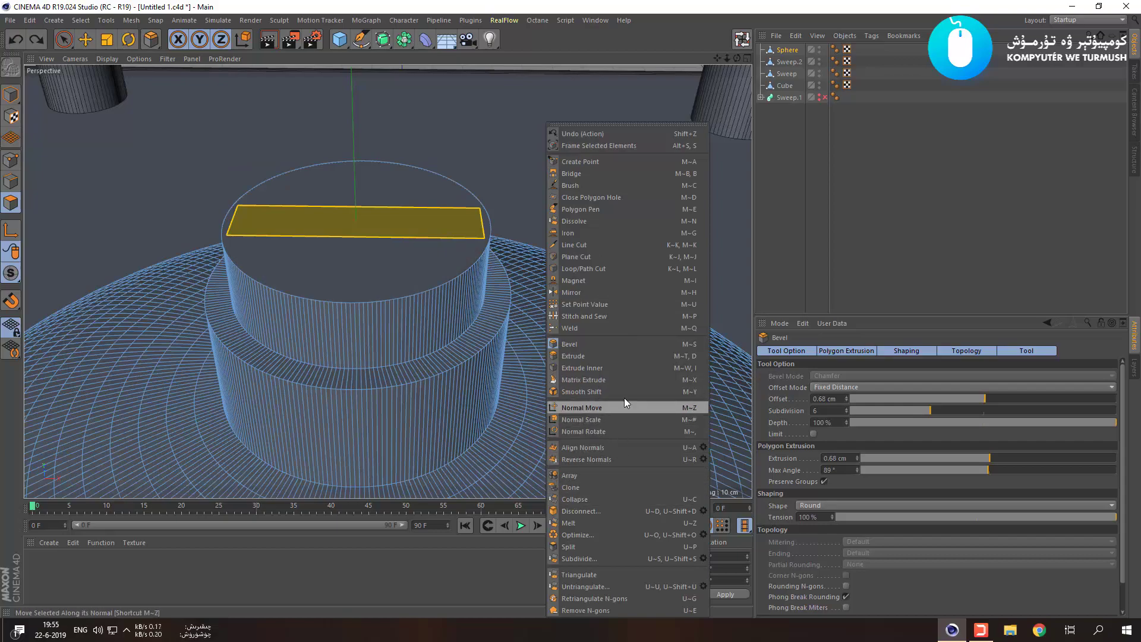
pyautogui.click(623, 356)
pyautogui.moveTo(619, 338)
pyautogui.mouseDown()
pyautogui.moveTo(609, 337)
pyautogui.moveTo(627, 322)
pyautogui.moveTo(609, 322)
pyautogui.mouseUp()
pyautogui.rightClick(615, 326)
pyautogui.click(616, 344)
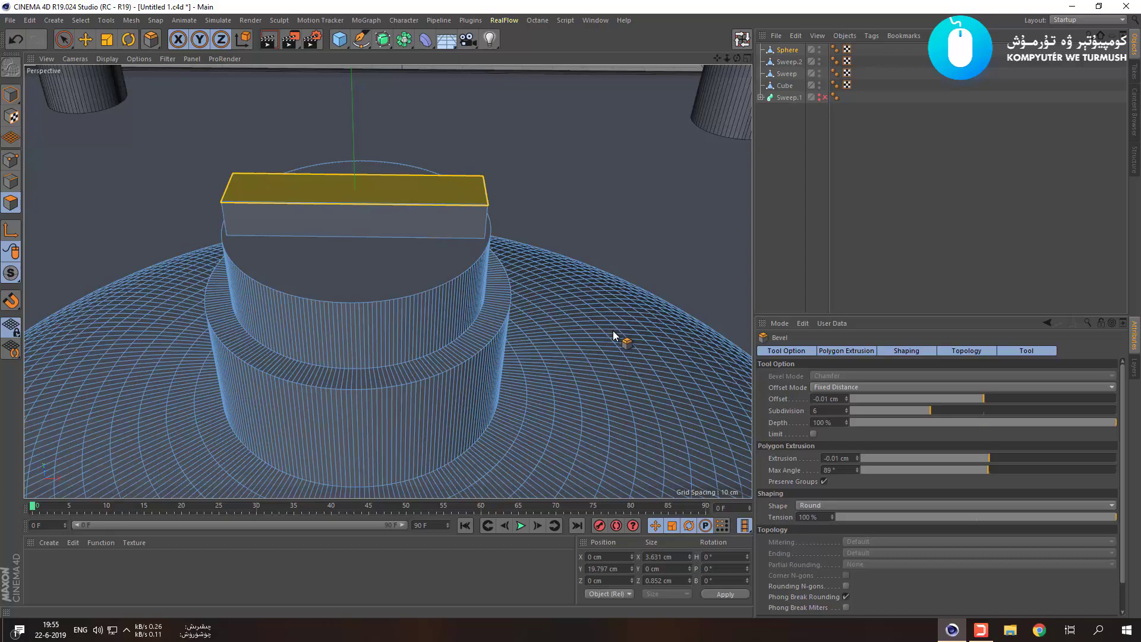
# Try a Loop/Path Cut across the raised bar at an offset of about 17.7 %, and undo it.
pyautogui.rightClick(368, 140)
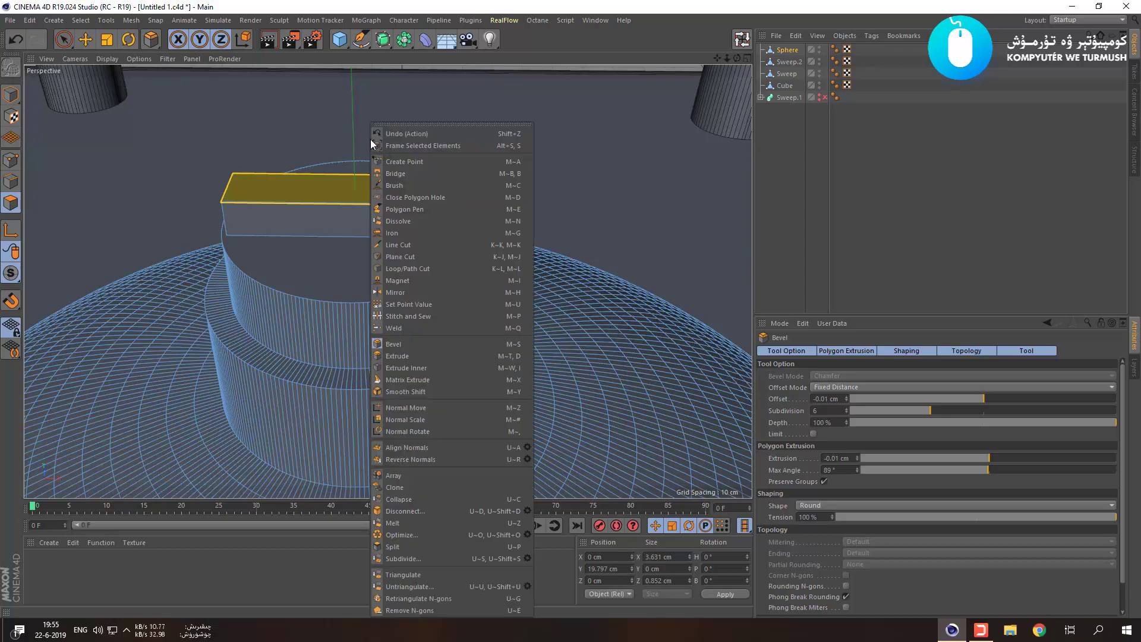
pyautogui.click(434, 271)
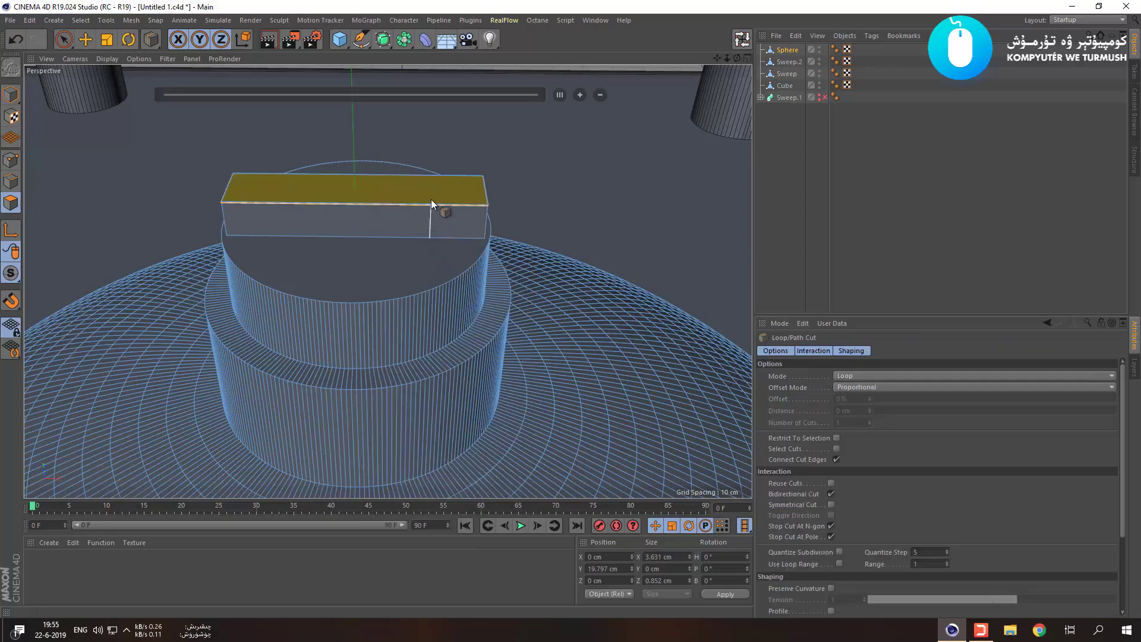
pyautogui.moveTo(444, 177)
pyautogui.keyDown('alt'); pyautogui.mouseDown()
pyautogui.moveTo(438, 244)
pyautogui.moveTo(444, 173)
pyautogui.mouseUp(); pyautogui.keyUp('alt')
pyautogui.click(443, 165)
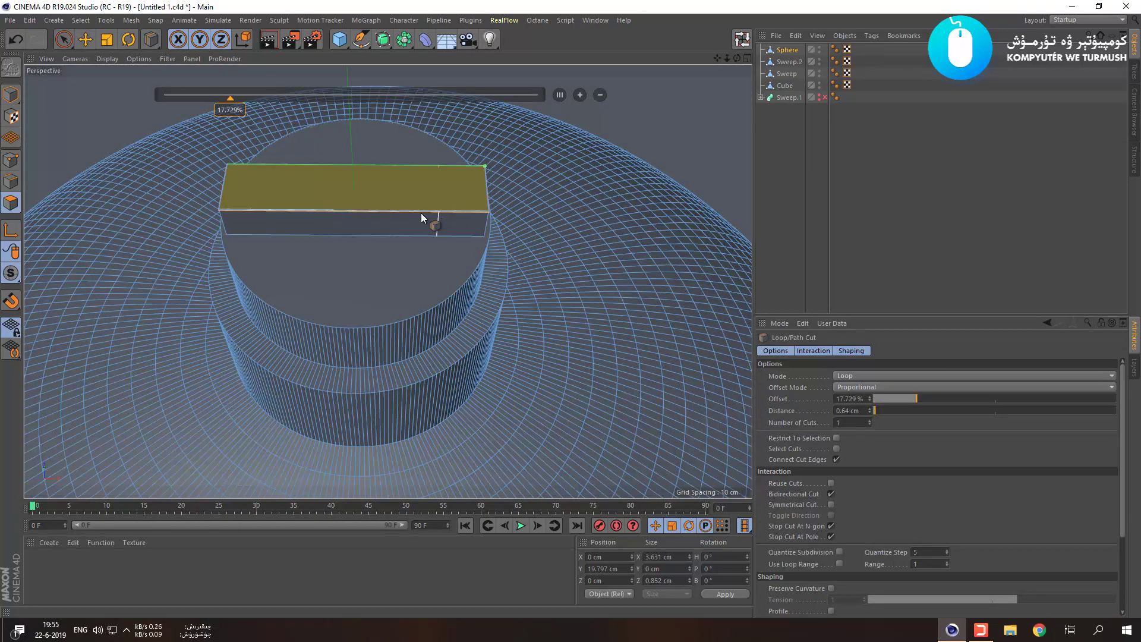
pyautogui.moveTo(410, 226)
pyautogui.keyDown('alt'); pyautogui.mouseDown()
pyautogui.moveTo(184, 159)
pyautogui.moveTo(283, 165)
pyautogui.moveTo(369, 191)
pyautogui.mouseUp(); pyautogui.keyUp('alt')
pyautogui.hotkey('ctrl', 'z')
# Make a free Plane Cut across the middle of the raised bar, dividing it crosswise into two halves.
pyautogui.rightClick(438, 191)
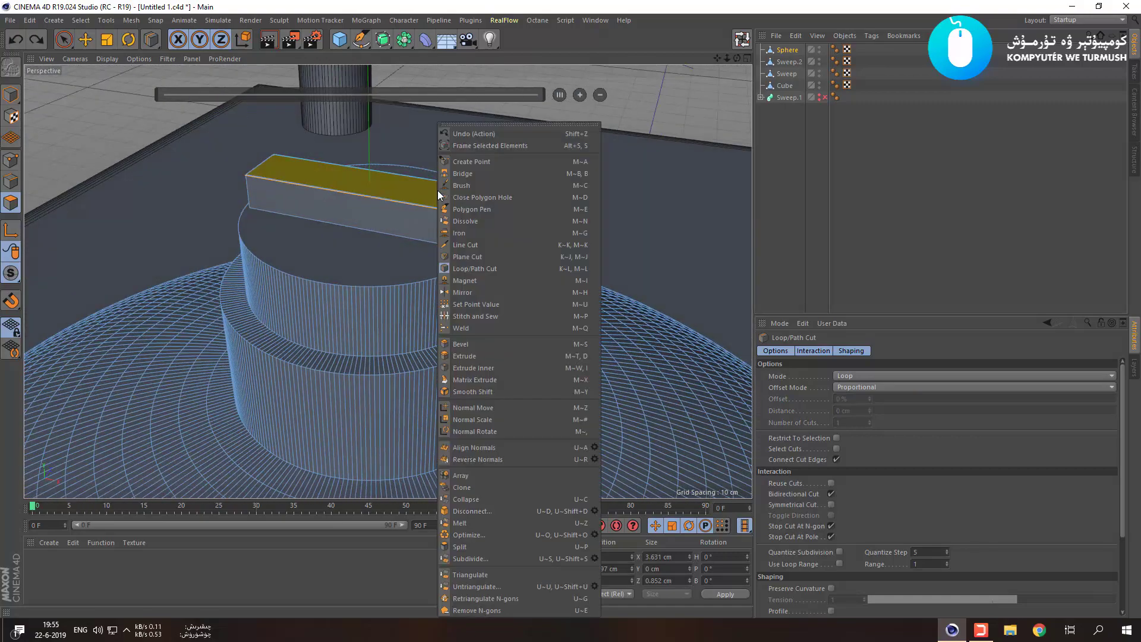
pyautogui.click(484, 256)
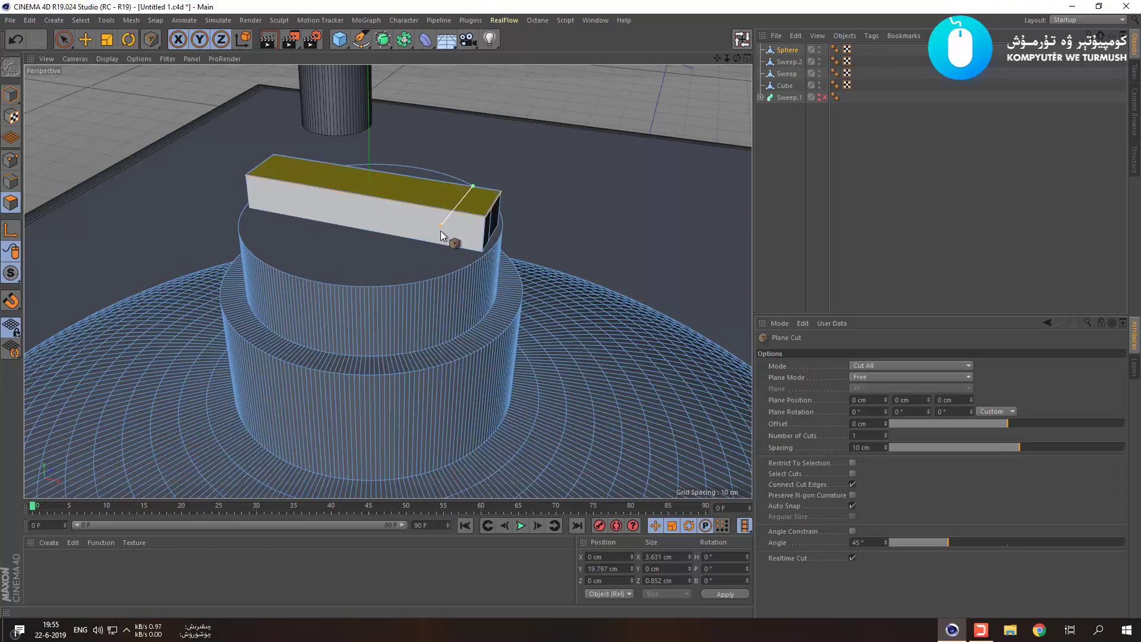
pyautogui.keyDown('alt'); pyautogui.moveTo(440, 228); pyautogui.dragTo(466, 274); pyautogui.keyUp('alt')
pyautogui.keyDown('alt'); pyautogui.moveTo(375, 256); pyautogui.dragTo(400, 278); pyautogui.keyUp('alt')
pyautogui.scroll(5, 372, 203)
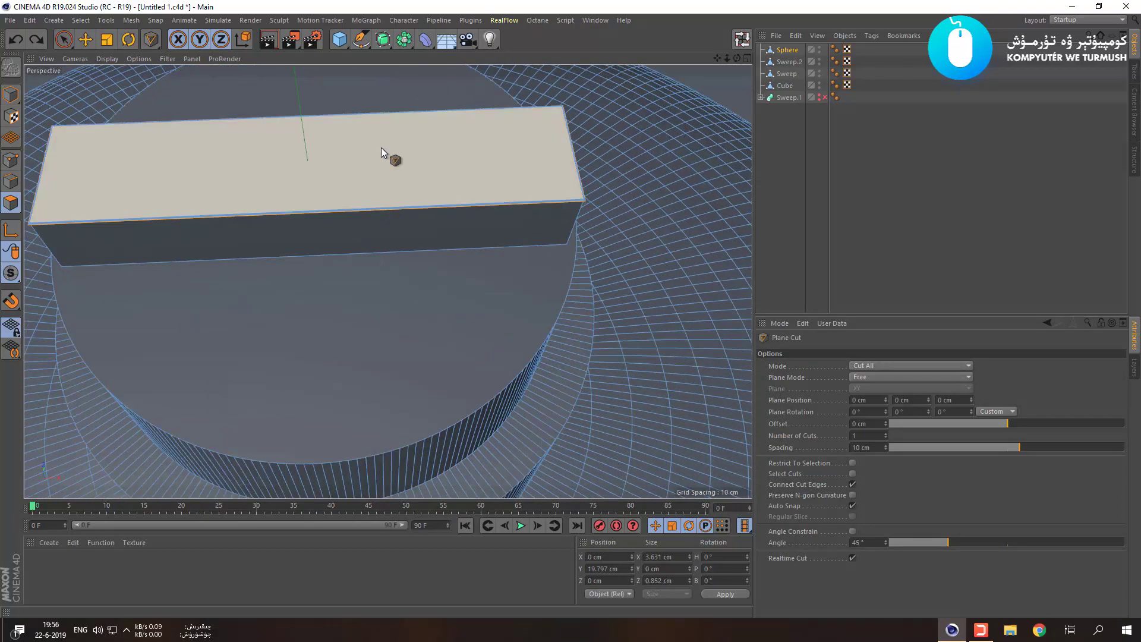
pyautogui.moveTo(301, 116); pyautogui.dragTo(305, 159)
pyautogui.moveTo(305, 199); pyautogui.dragTo(304, 209)
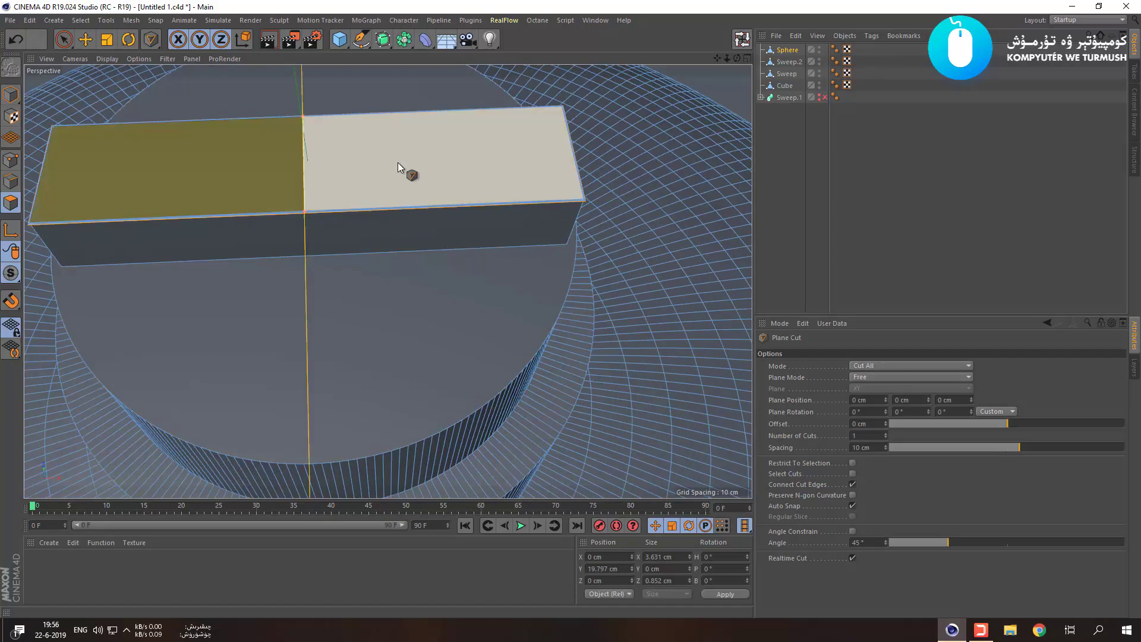
# Undo the free Plane Cut that divides the raised bar crosswise.
pyautogui.scroll(-4, 417, 251)
pyautogui.keyDown('alt'); pyautogui.moveTo(417, 251); pyautogui.dragTo(413, 218); pyautogui.keyUp('alt')
pyautogui.scroll(2, 324, 188)
pyautogui.scroll(-5, 412, 221)
pyautogui.hotkey('ctrl', 'z')
pyautogui.scroll(7, 430, 206)
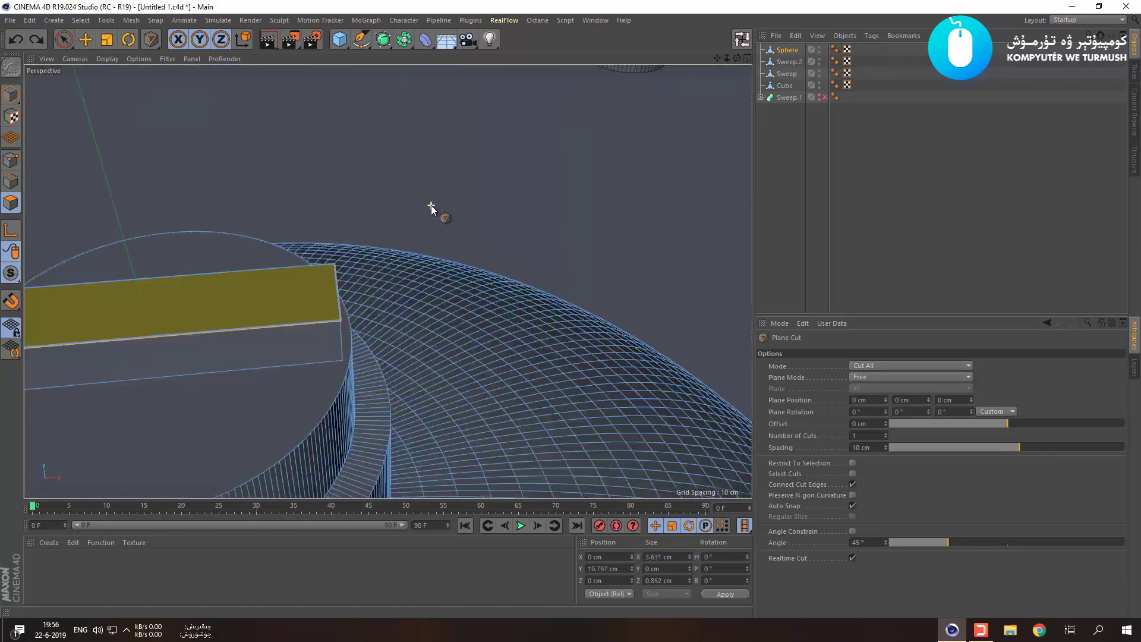
pyautogui.scroll(-5, 246, 277)
pyautogui.scroll(7, 226, 276)
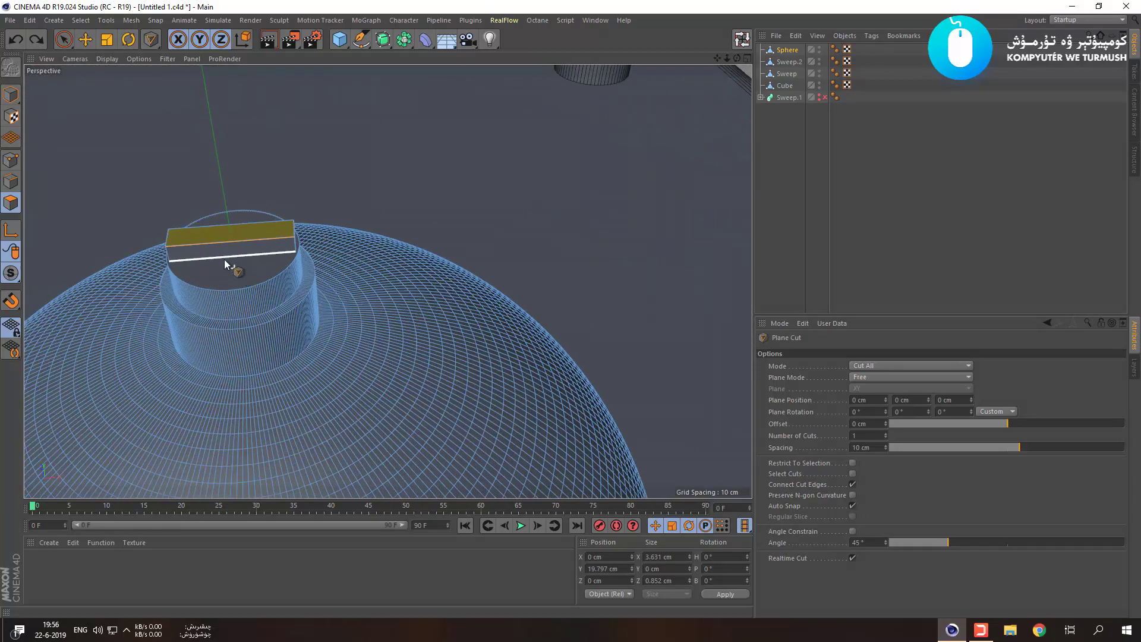
# Try Line Cuts across the raised bar's top face in the perspective view, and undo them.
pyautogui.rightClick(244, 227)
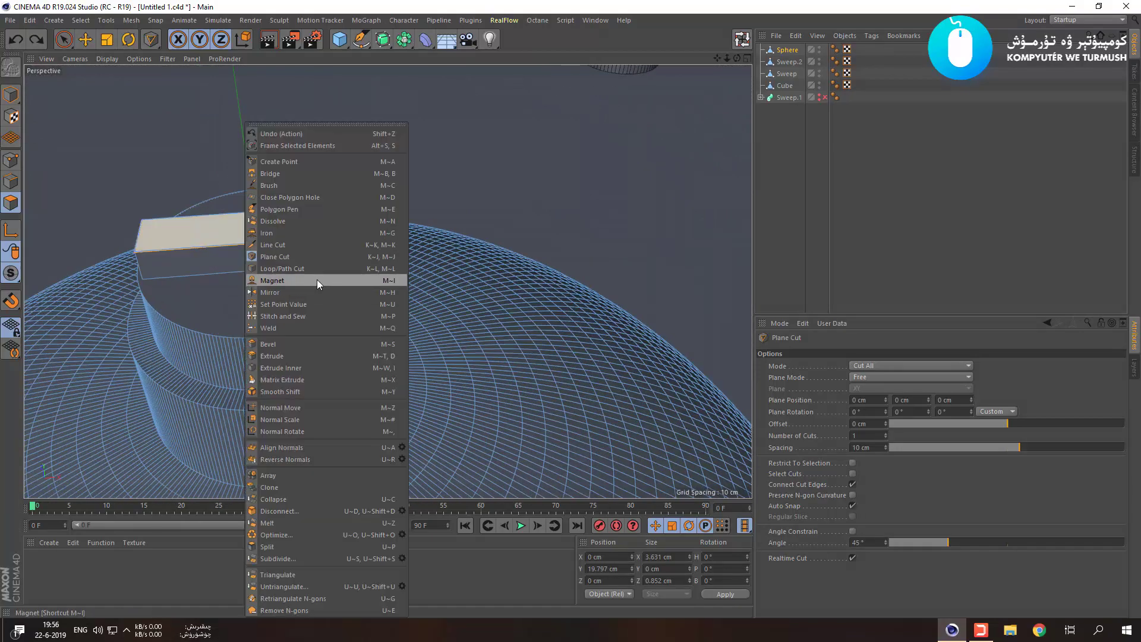
pyautogui.click(309, 245)
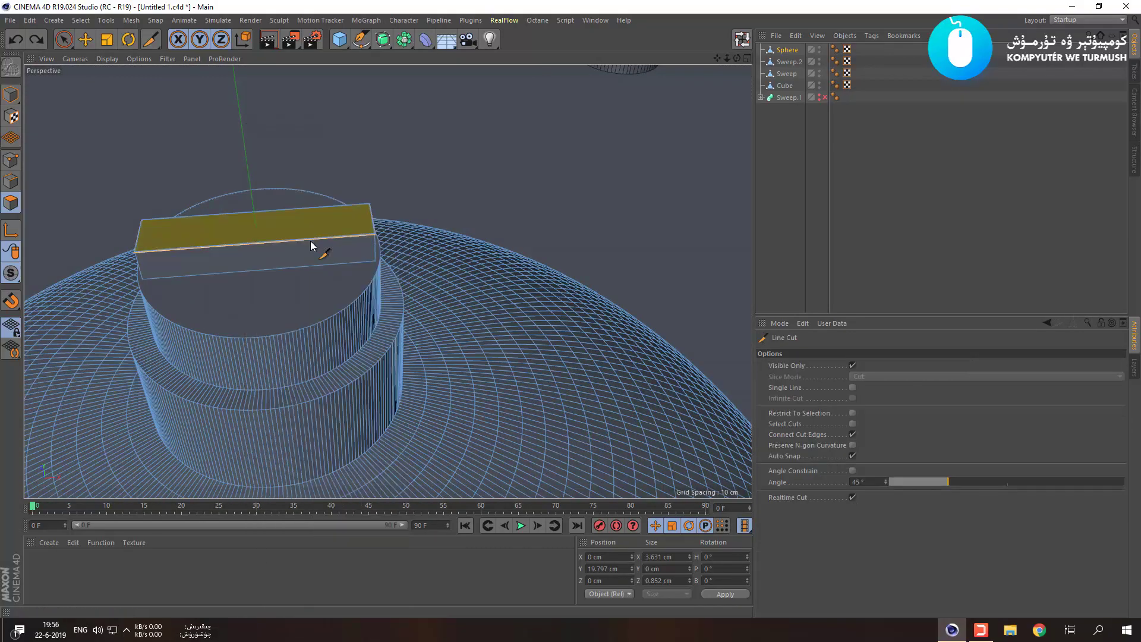
pyautogui.click(324, 207)
pyautogui.click(328, 236)
pyautogui.click(178, 248)
pyautogui.hotkey('ctrl', 'z')
pyautogui.hotkey('ctrl', 'z')
pyautogui.scroll(4, 325, 220)
pyautogui.scroll(2, 327, 214)
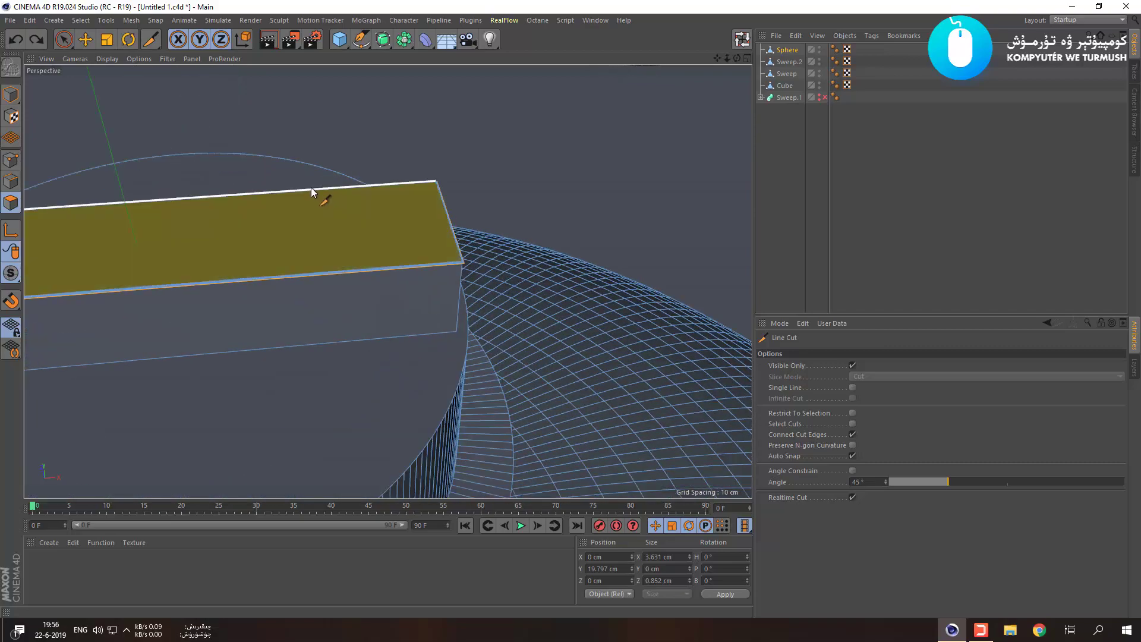
pyautogui.click(301, 190)
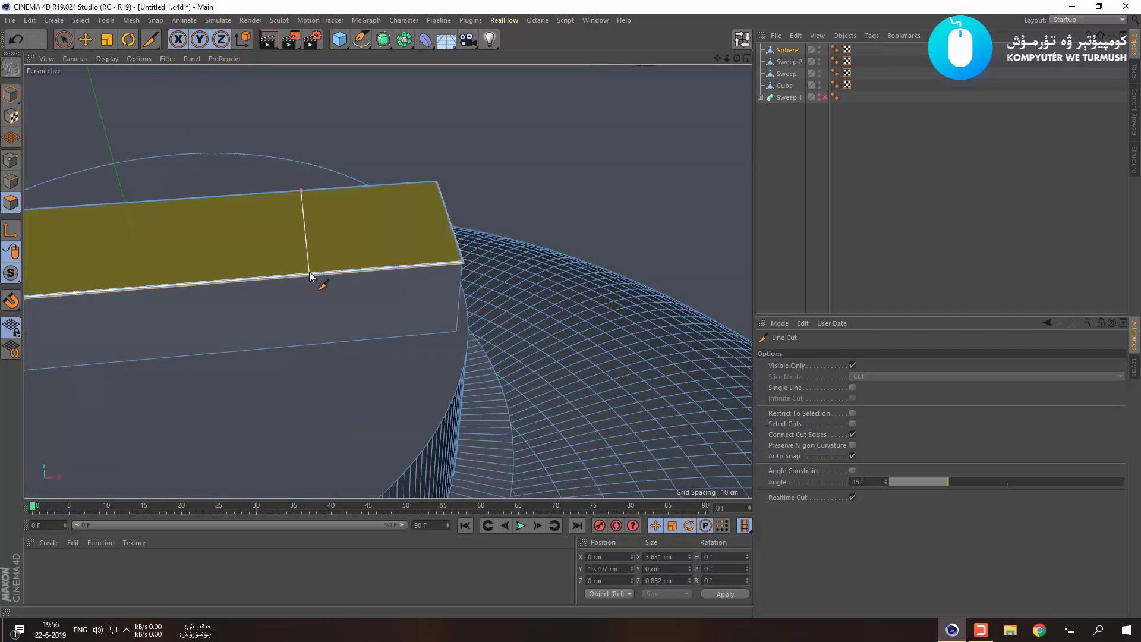
pyautogui.hotkey('ctrl', 'z')
# In the top view, trace a closed rectangular Line Cut around the +X end of the raised bar and return to polygon mode.
pyautogui.keyDown('alt'); pyautogui.moveTo(319, 311); pyautogui.dragTo(298, 360); pyautogui.keyUp('alt')
pyautogui.middleClick(300, 360)
pyautogui.middleClick(565, 242)
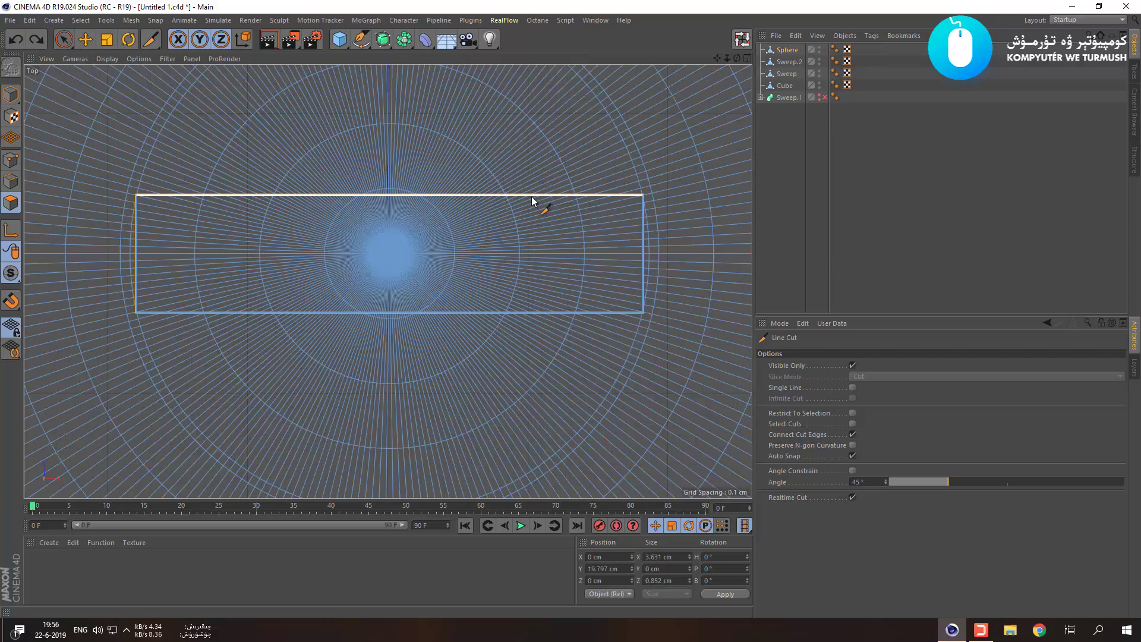
pyautogui.click(506, 195)
pyautogui.click(506, 312)
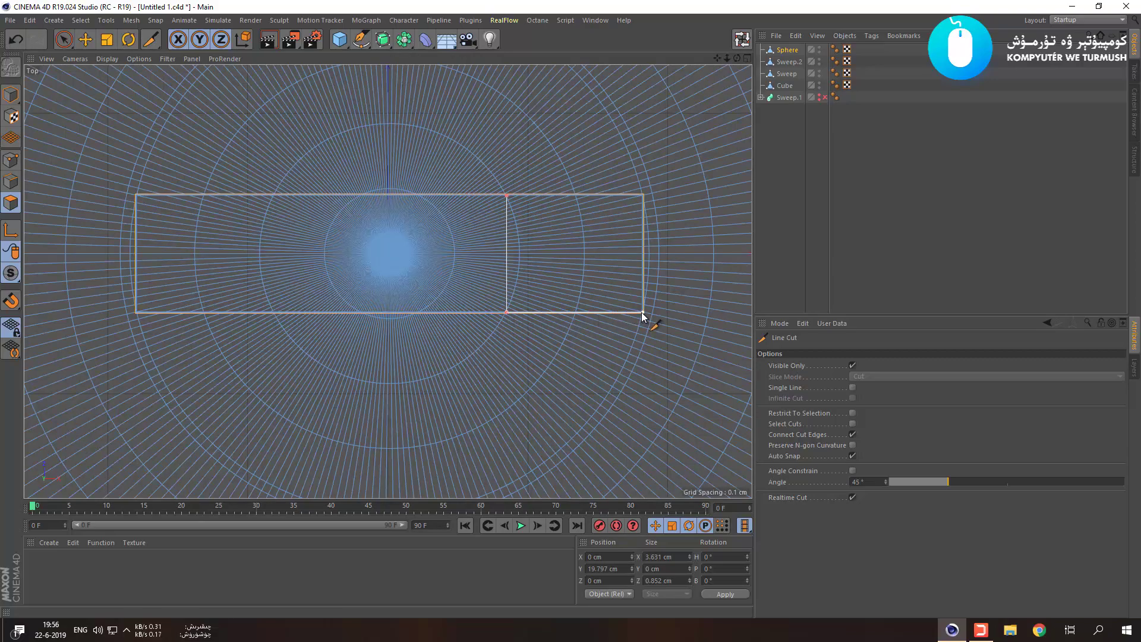
pyautogui.click(642, 196)
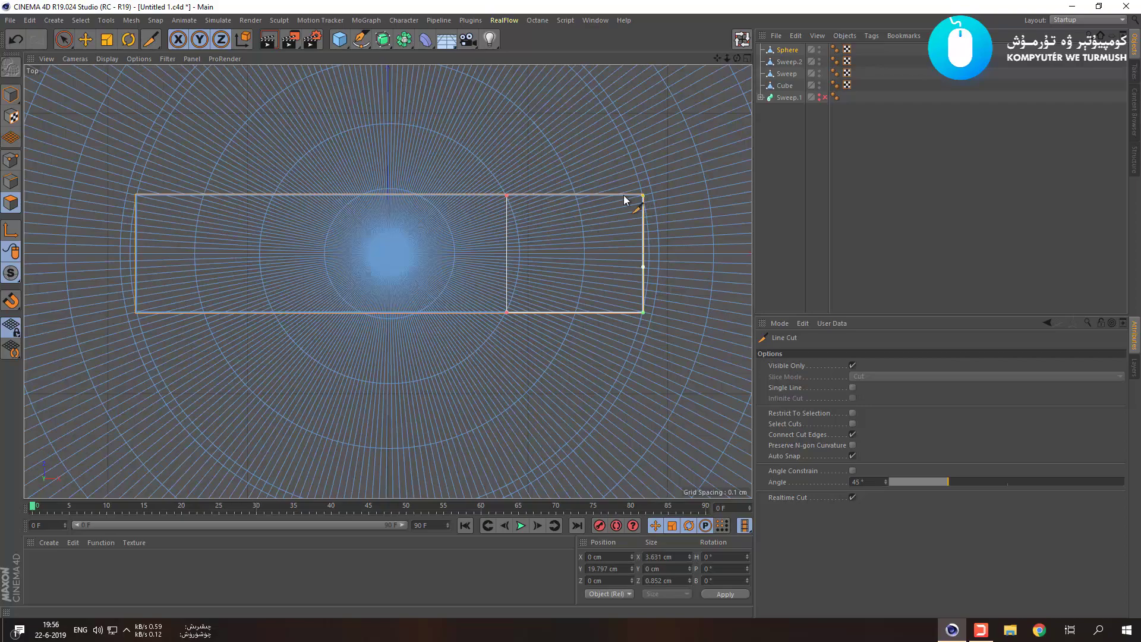
pyautogui.click(508, 195)
pyautogui.press('Return')
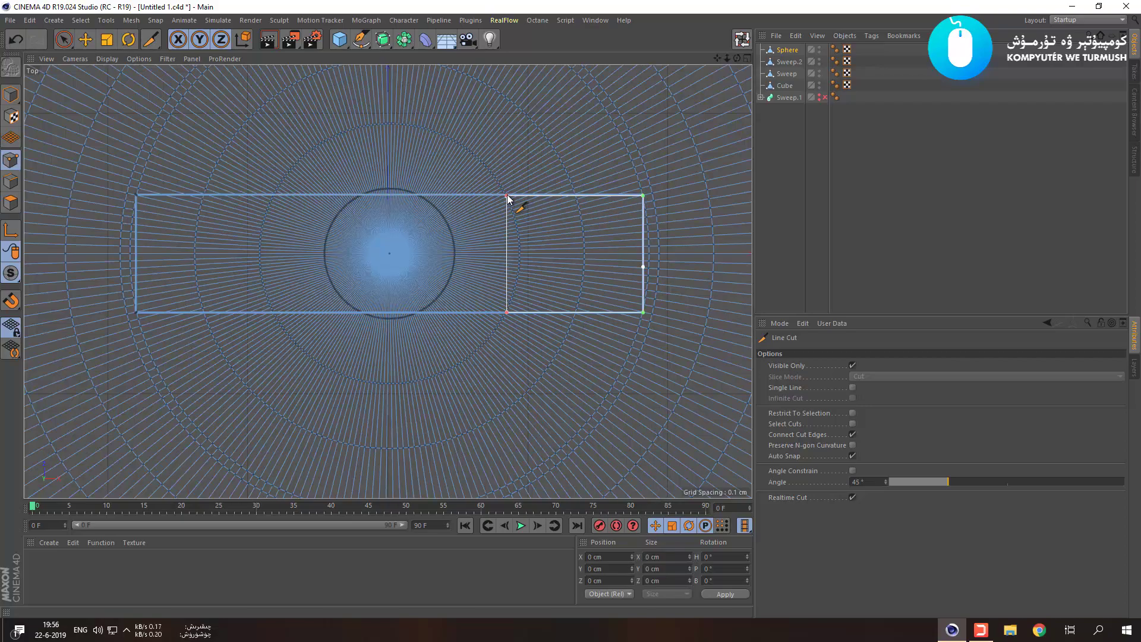
pyautogui.middleClick(508, 195)
pyautogui.middleClick(226, 173)
pyautogui.keyDown('alt'); pyautogui.moveTo(293, 183); pyautogui.dragTo(315, 123); pyautogui.keyUp('alt')
pyautogui.scroll(-10, 314, 124)
pyautogui.scroll(3, 295, 170)
pyautogui.keyDown('alt'); pyautogui.moveTo(290, 170); pyautogui.dragTo(264, 187); pyautogui.keyUp('alt')
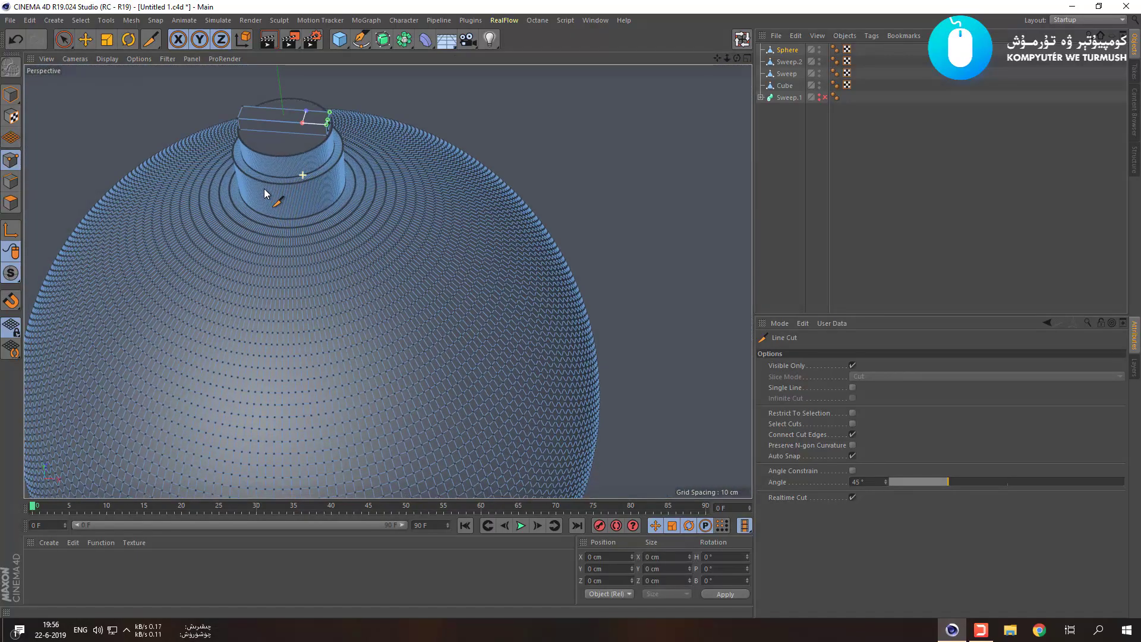
pyautogui.scroll(5, 310, 107)
pyautogui.scroll(5, 315, 112)
pyautogui.keyDown('alt'); pyautogui.moveTo(326, 141); pyautogui.dragTo(430, 193, button='middle'); pyautogui.keyUp('alt')
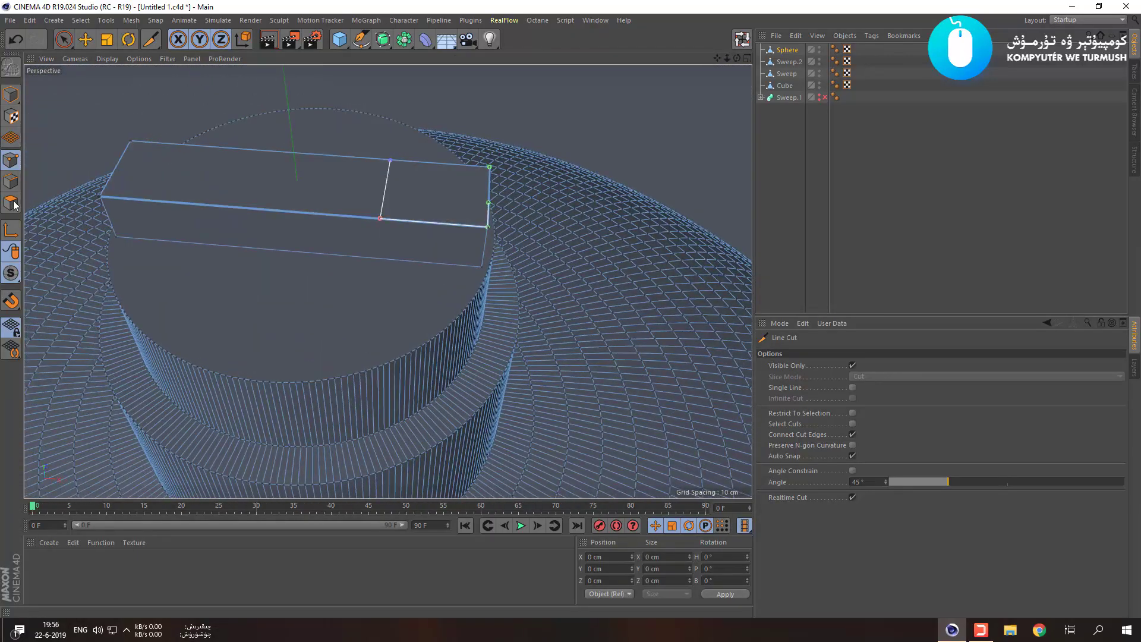
pyautogui.click(11, 203)
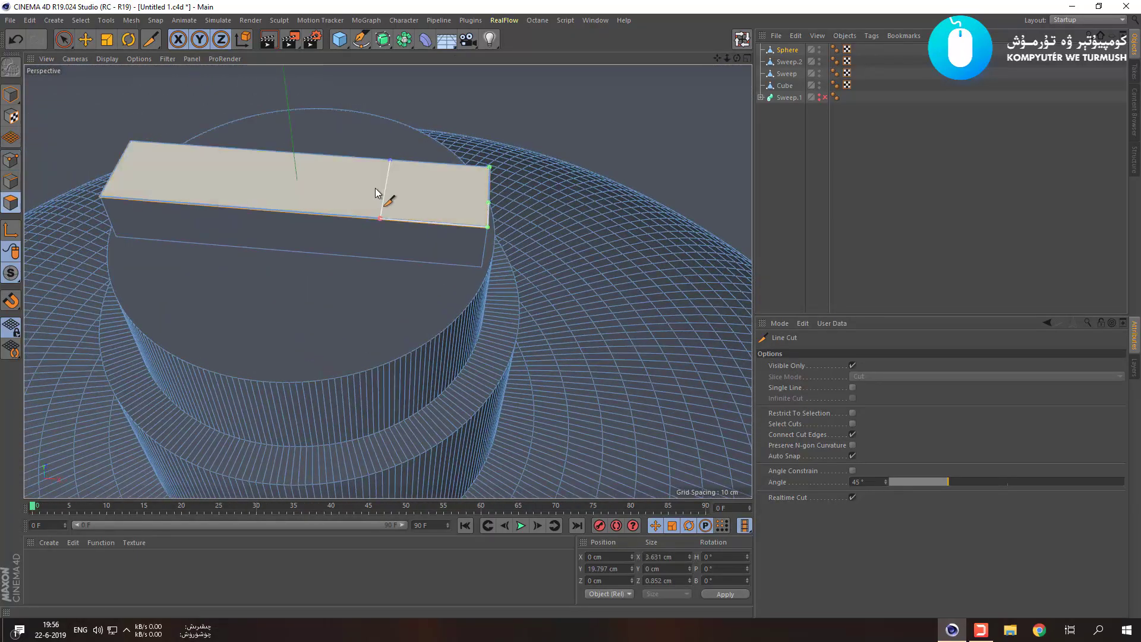
# Try moving the raised bar's top face upward along Y, and undo the move.
pyautogui.press('space')
pyautogui.click(413, 196)
pyautogui.scroll(-3, 412, 196)
pyautogui.moveTo(347, 152); pyautogui.dragTo(342, 98)
pyautogui.hotkey('ctrl', 'z')
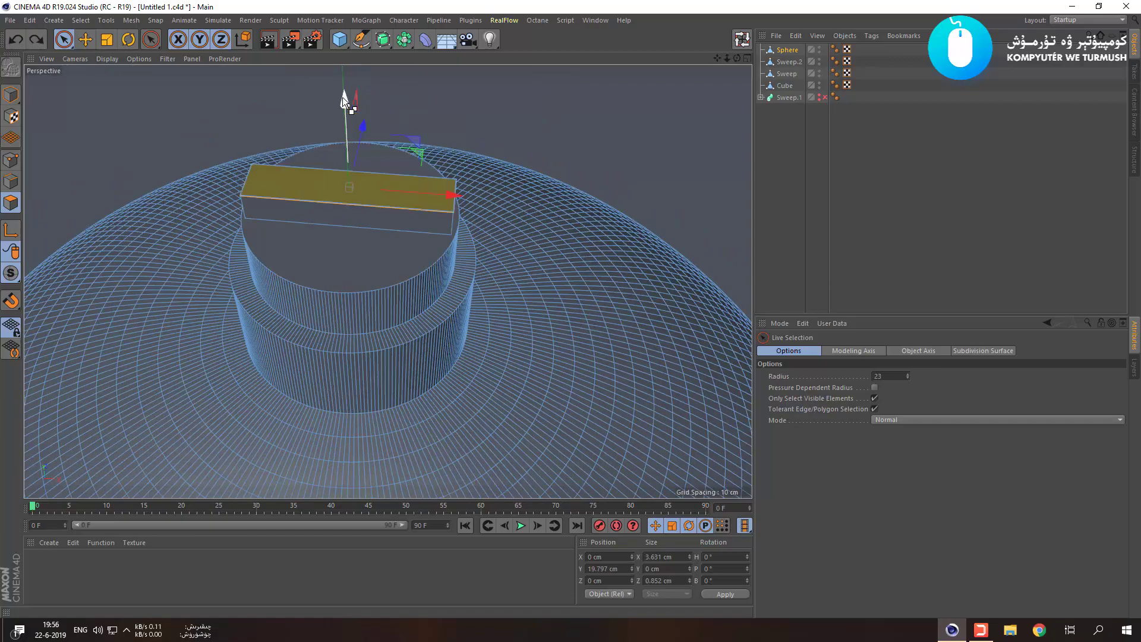
# Display the model with Gouraud Shading, deselect the Sphere and examine the ball's stepped neck and raised bar.
pyautogui.scroll(-5, 360, 92)
pyautogui.scroll(7, 362, 90)
pyautogui.scroll(-6, 362, 92)
pyautogui.scroll(5, 364, 107)
pyautogui.scroll(-8, 386, 134)
pyautogui.keyDown('alt'); pyautogui.moveTo(395, 129); pyautogui.dragTo(406, 99); pyautogui.keyUp('alt')
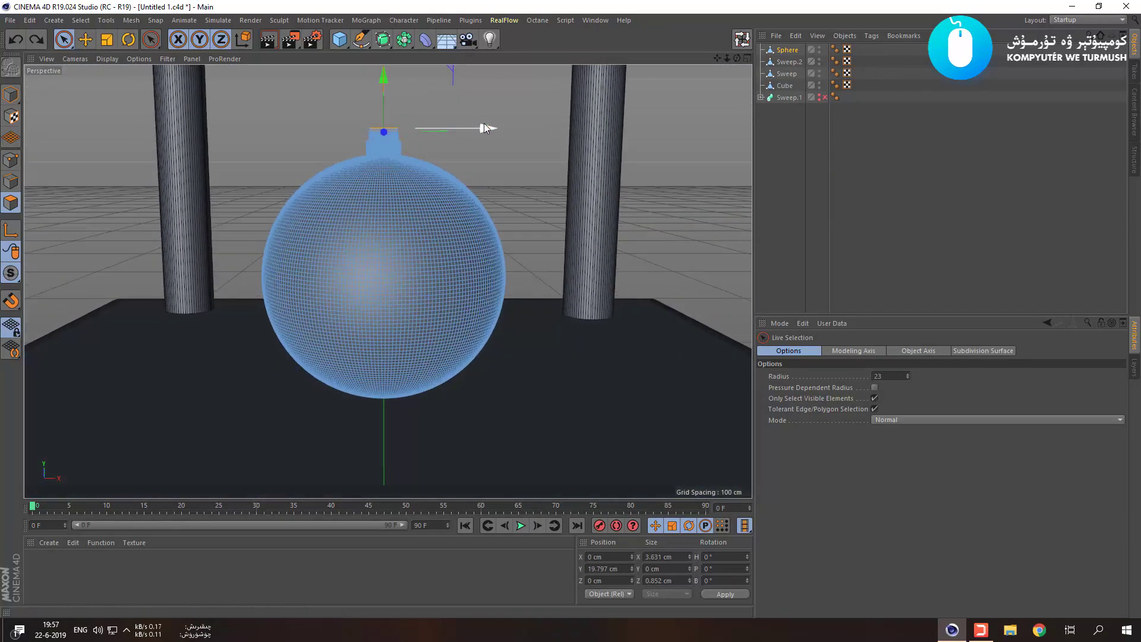
pyautogui.click(109, 58)
pyautogui.click(116, 76)
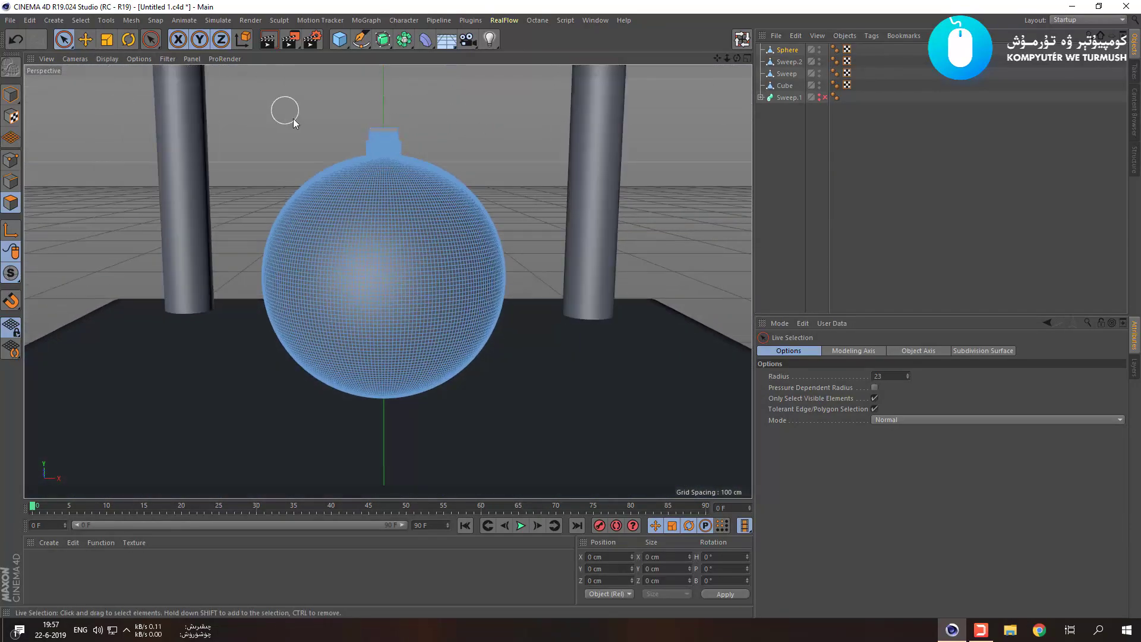
pyautogui.click(802, 126)
pyautogui.scroll(6, 454, 133)
pyautogui.keyDown('alt'); pyautogui.moveTo(446, 141); pyautogui.dragTo(330, 169); pyautogui.keyUp('alt')
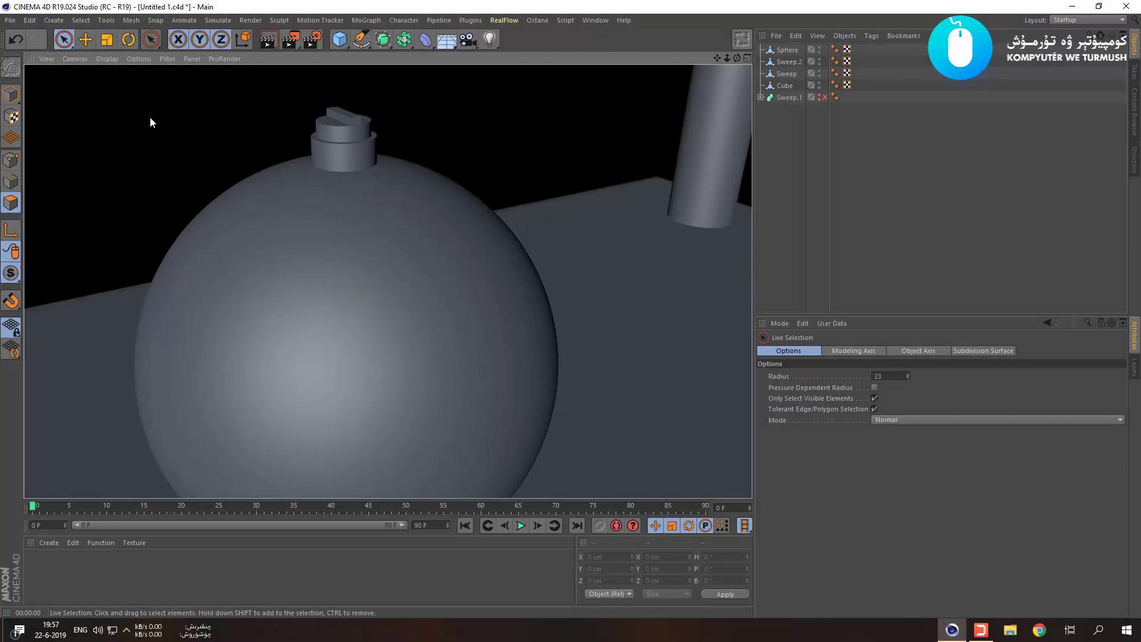
pyautogui.scroll(-5, 150, 123)
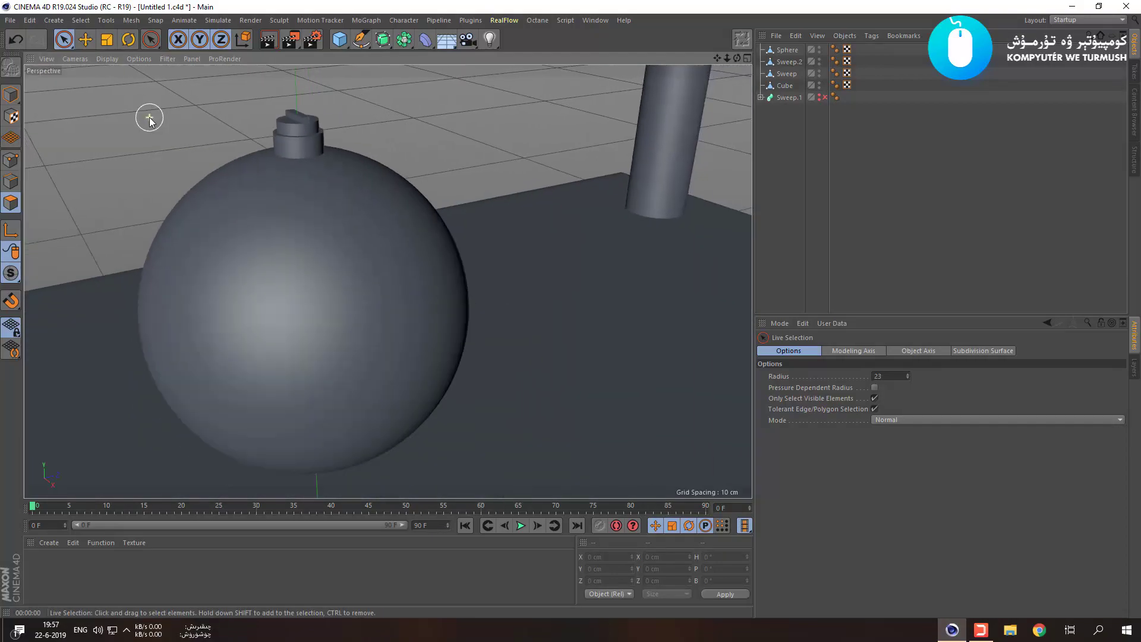
pyautogui.keyDown('alt'); pyautogui.moveTo(153, 126); pyautogui.dragTo(243, 137); pyautogui.keyUp('alt')
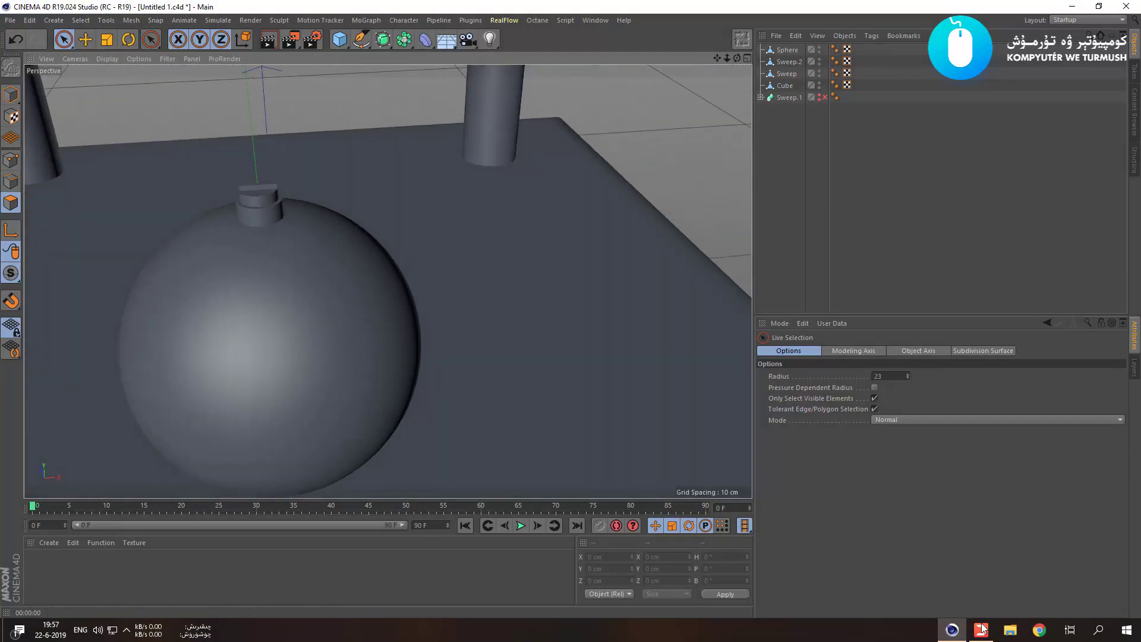
# Open the reference photo Annotation 2019-03-31 211822.png, examine the balls' string attachments up close, and return to the model.
pyautogui.click(1010, 630)
pyautogui.click(947, 292)
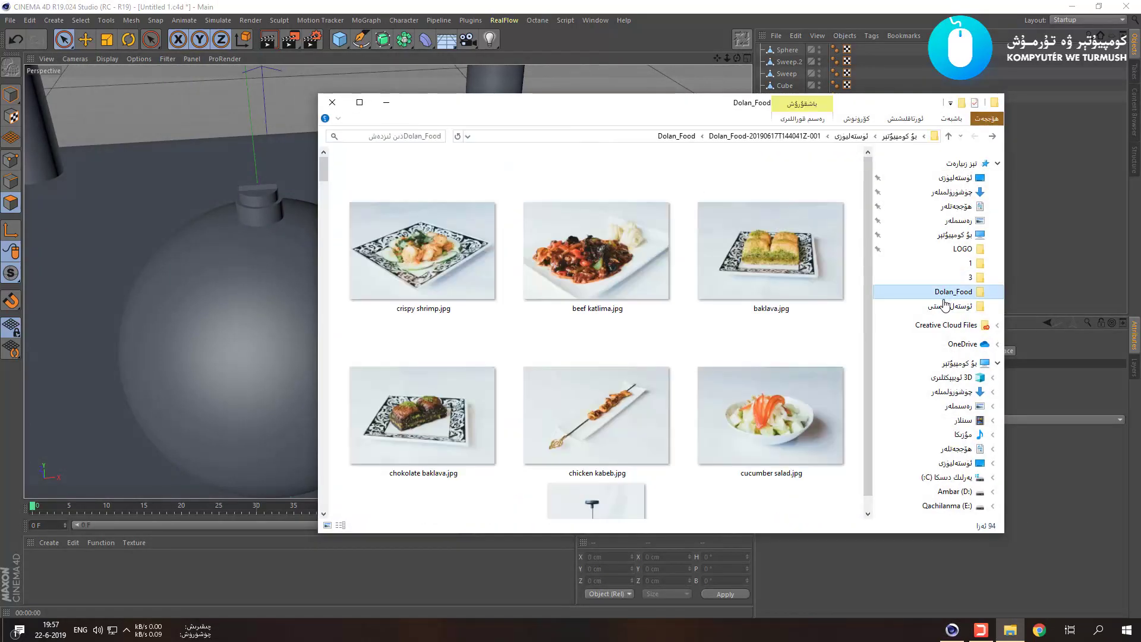
pyautogui.click(949, 306)
pyautogui.click(739, 206)
pyautogui.doubleClick(739, 207)
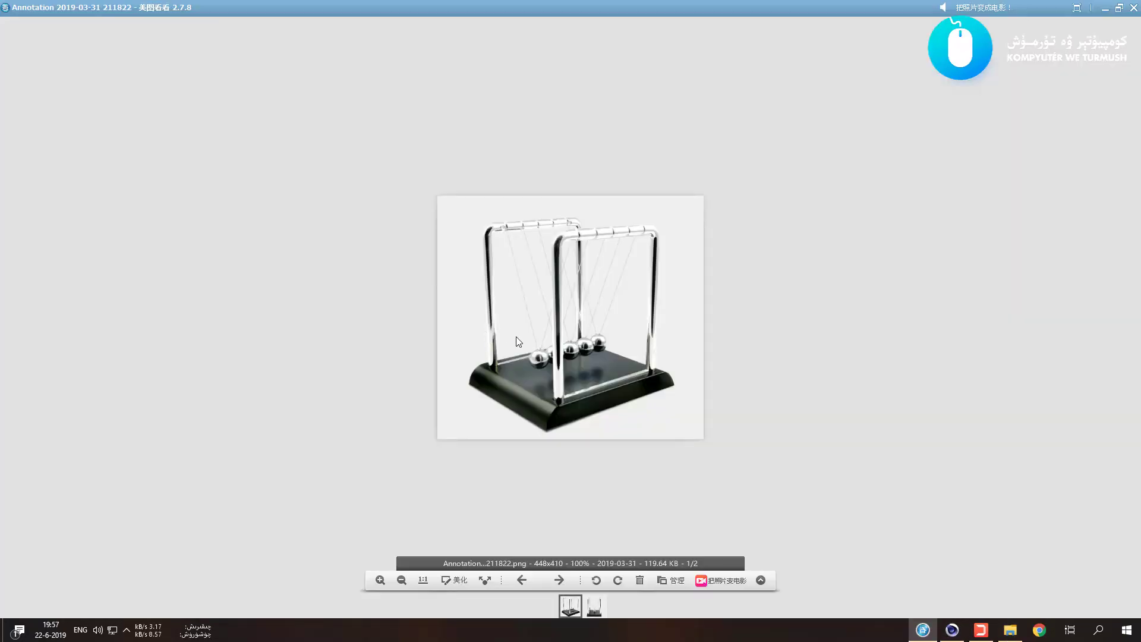
pyautogui.scroll(10, 794, 437)
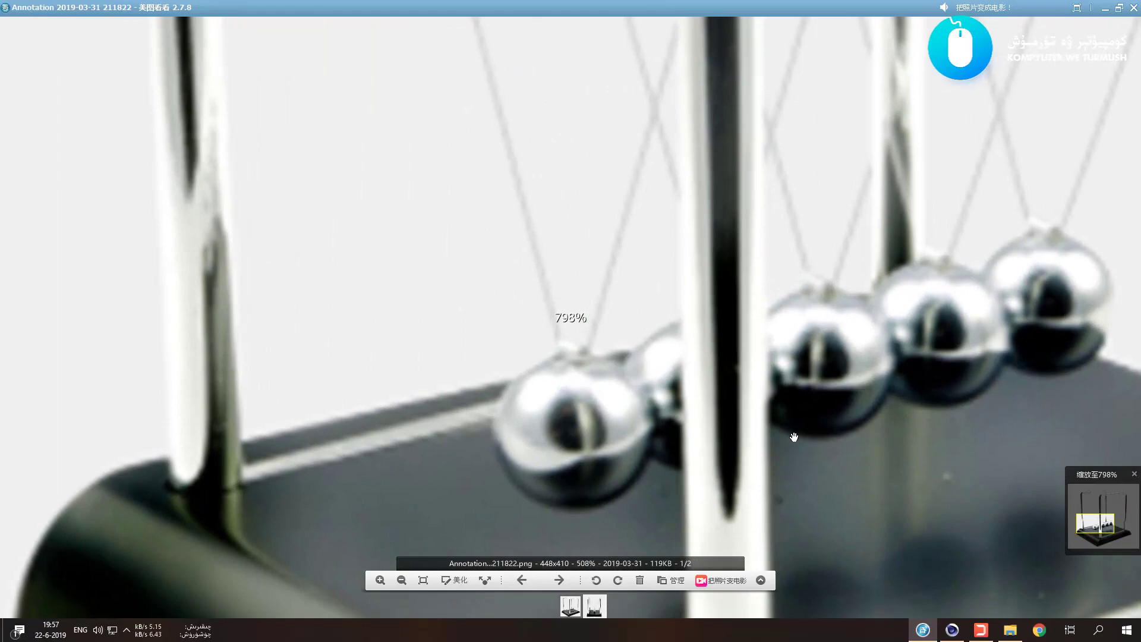
pyautogui.click(1134, 7)
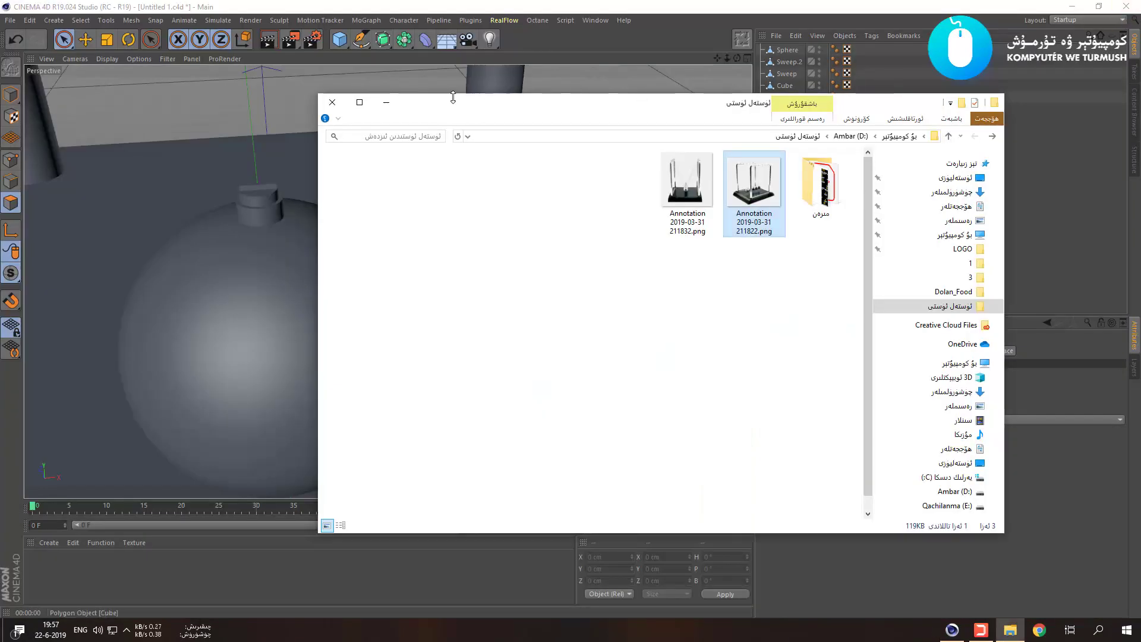
pyautogui.click(385, 104)
# Set the perspective display to Gouraud Shading (Lines) to show the neck's mesh edges.
pyautogui.scroll(5, 276, 173)
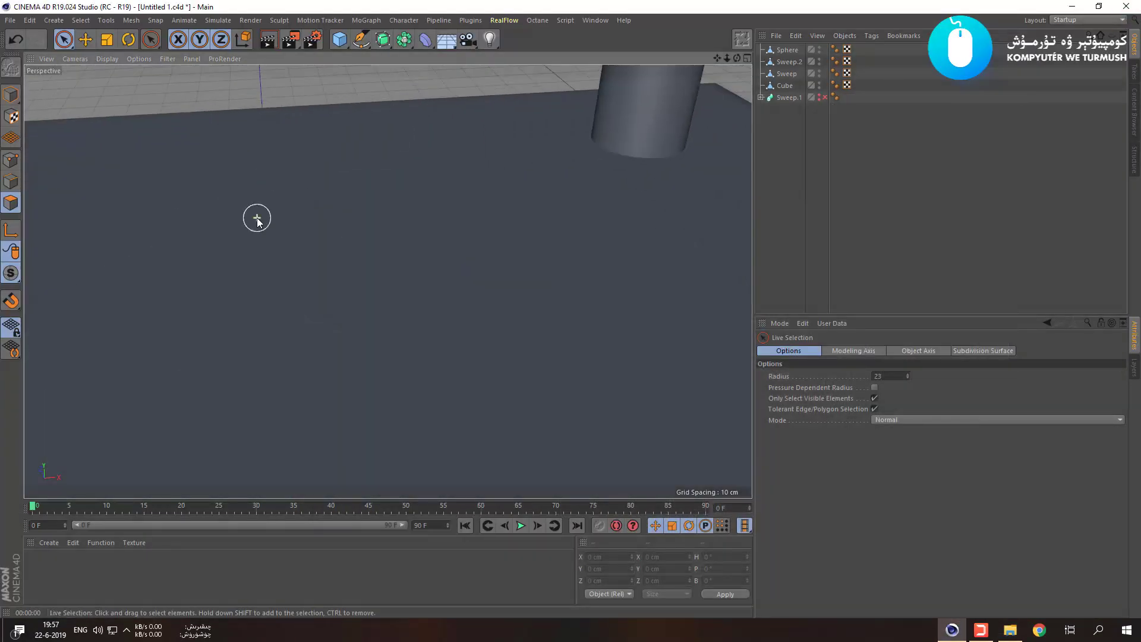
pyautogui.scroll(-4, 256, 218)
pyautogui.moveTo(223, 233)
pyautogui.keyDown('alt'); pyautogui.mouseDown(button='middle')
pyautogui.moveTo(265, 227)
pyautogui.moveTo(296, 180)
pyautogui.mouseUp(button='middle'); pyautogui.keyUp('alt')
pyautogui.click(111, 60)
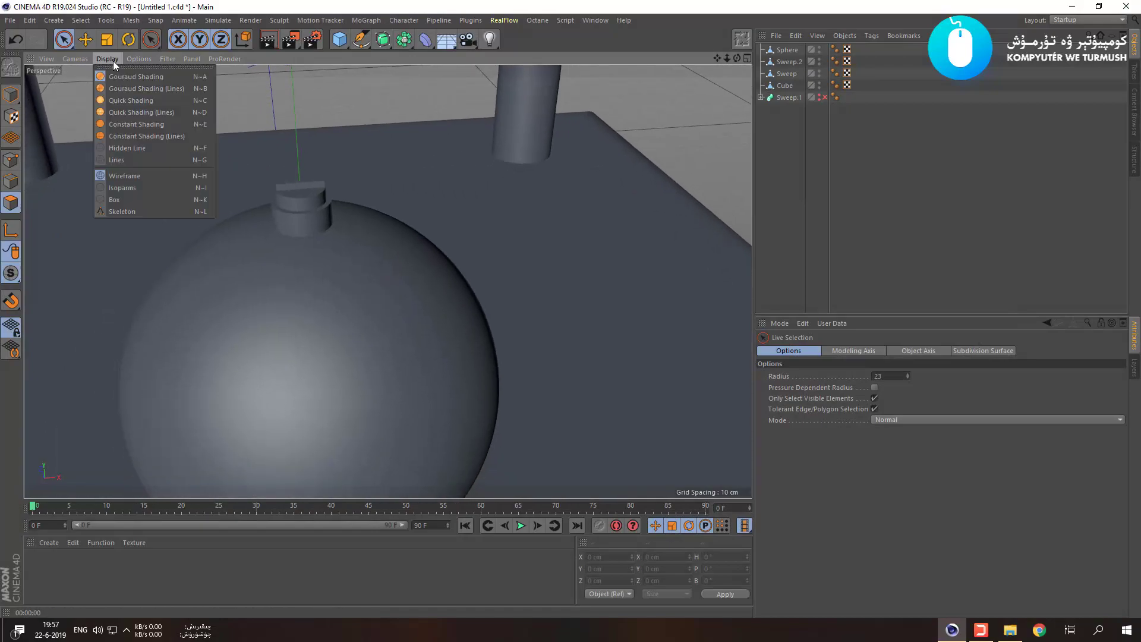
pyautogui.click(119, 88)
pyautogui.scroll(5, 337, 202)
pyautogui.scroll(-3, 346, 214)
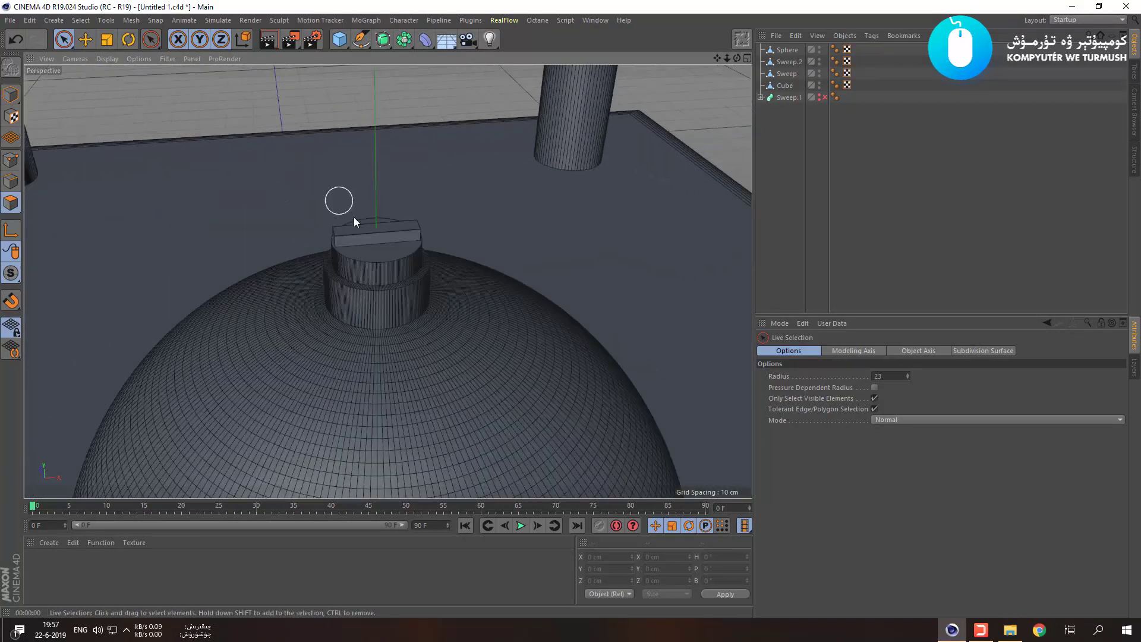
pyautogui.scroll(3, 401, 261)
pyautogui.scroll(2, 402, 261)
pyautogui.scroll(2, 392, 208)
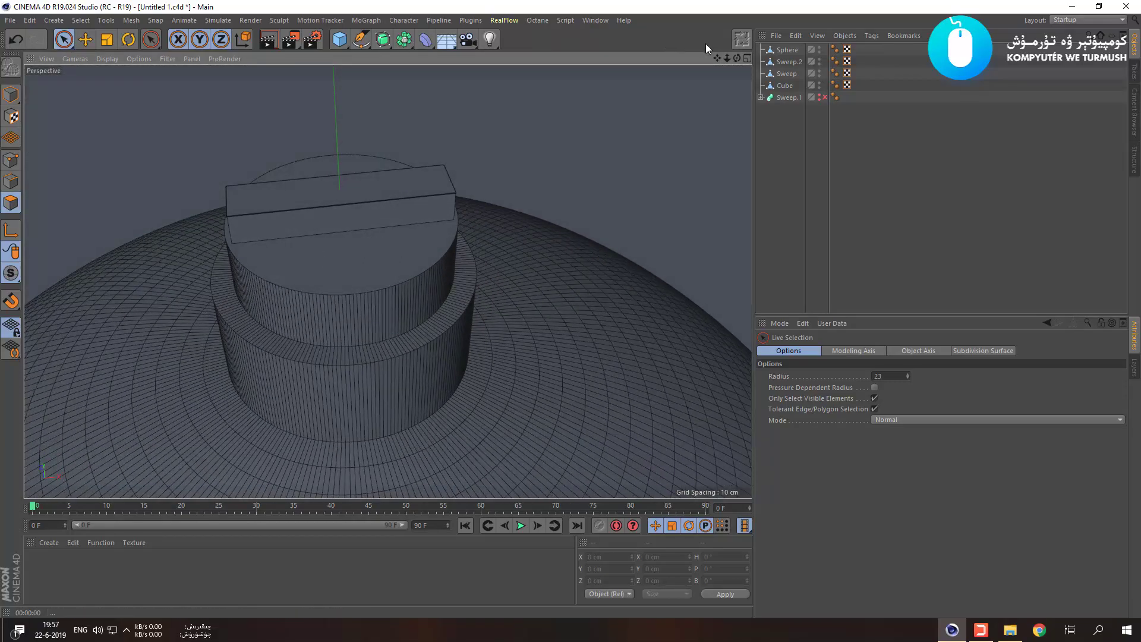
# Select the Sphere object and switch to edge mode for the raised bar.
pyautogui.click(779, 52)
pyautogui.click(336, 189)
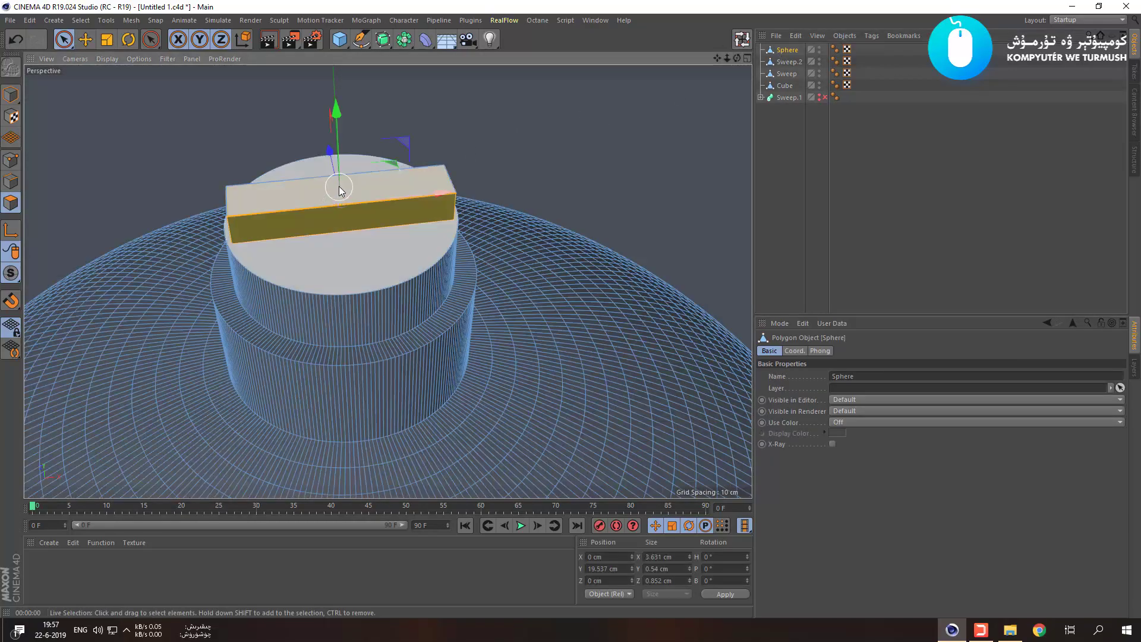
pyautogui.keyDown('alt'); pyautogui.moveTo(345, 202); pyautogui.dragTo(401, 211); pyautogui.keyUp('alt')
pyautogui.click(10, 181)
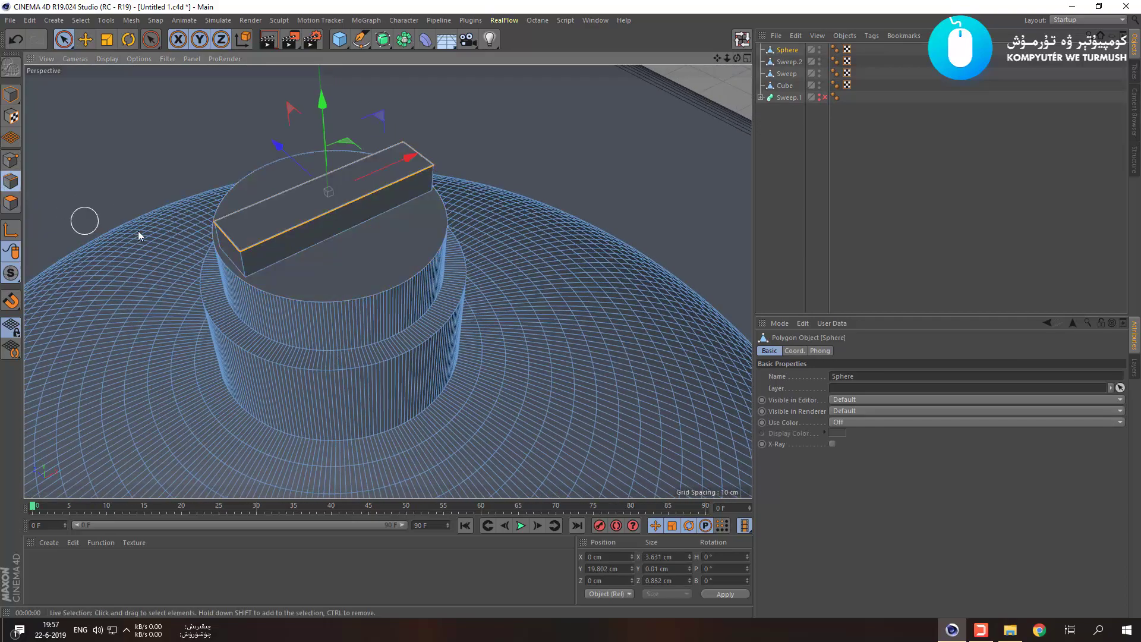
# Examine the raised bar's thin beveled rim and the neck around it up close.
pyautogui.scroll(4, 252, 211)
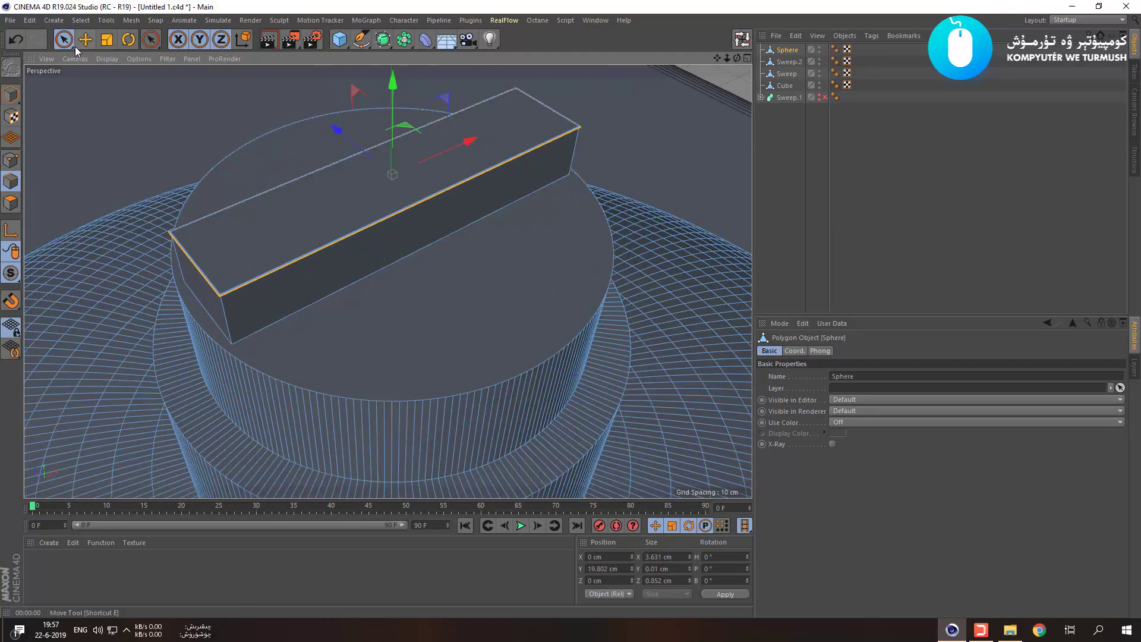
pyautogui.moveTo(97, 184)
pyautogui.keyDown('alt'); pyautogui.mouseDown()
pyautogui.moveTo(163, 177)
pyautogui.moveTo(111, 177)
pyautogui.mouseUp(); pyautogui.keyUp('alt')
pyautogui.scroll(-4, 111, 178)
pyautogui.keyDown('alt'); pyautogui.moveTo(191, 133); pyautogui.dragTo(202, 234, button='middle'); pyautogui.keyUp('alt')
pyautogui.scroll(10, 215, 199)
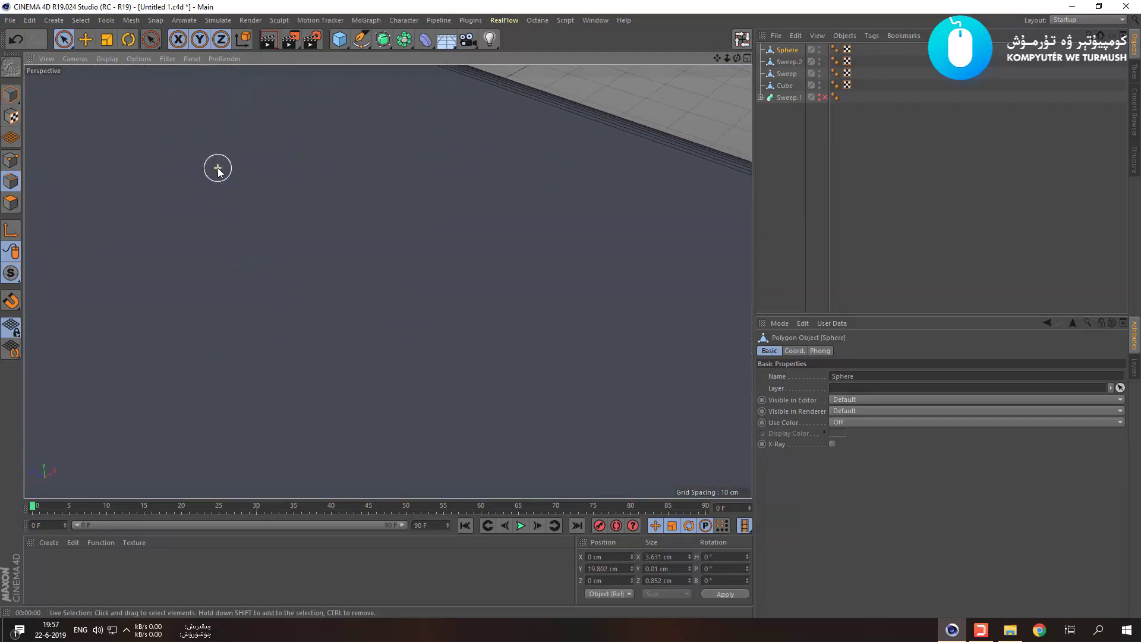
pyautogui.scroll(-2, 244, 204)
pyautogui.scroll(-3, 243, 204)
pyautogui.scroll(8, 241, 213)
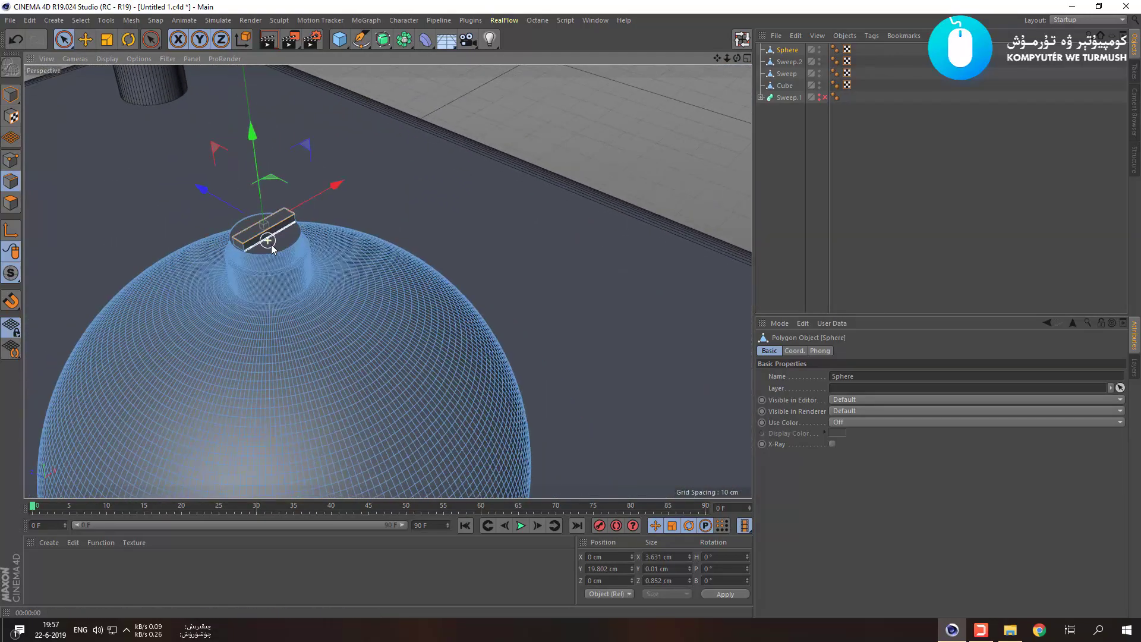
pyautogui.scroll(6, 220, 278)
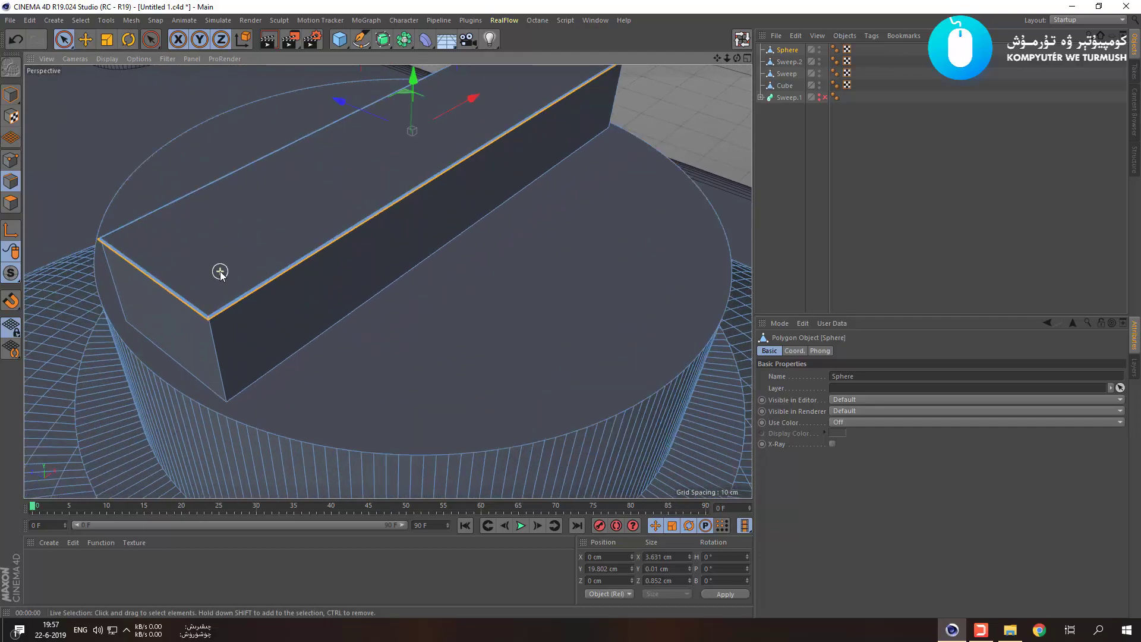
# Undo the last selection, reselect the Sphere object, and try a Live Selection sweep across the raised bar, undoing it.
pyautogui.hotkey('ctrl', 'z')
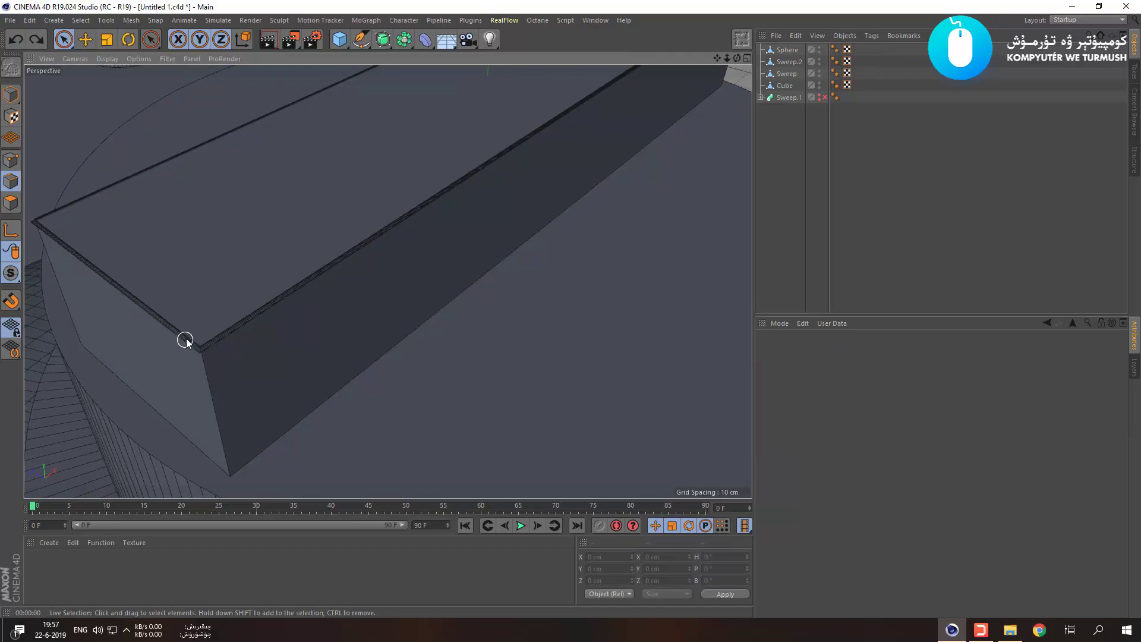
pyautogui.click(786, 50)
pyautogui.moveTo(537, 201); pyautogui.dragTo(405, 185)
pyautogui.hotkey('ctrl', 'z')
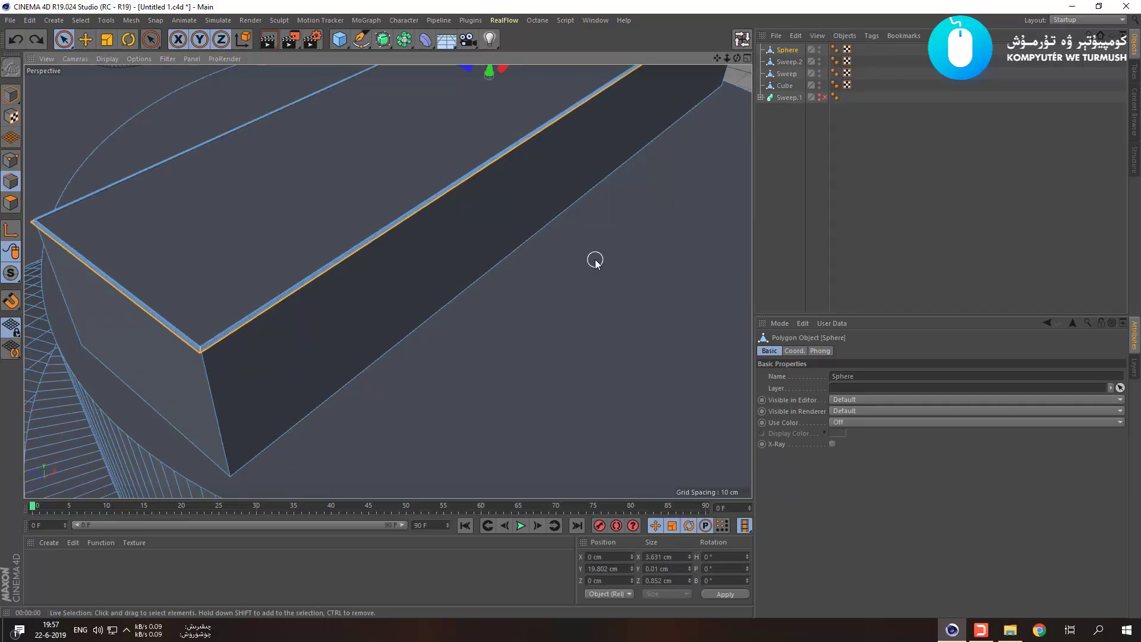
# Undo the raised bar's rim bevel and restore the plain extruded bar on the neck's top.
pyautogui.hotkey('ctrl', 'z')
pyautogui.hotkey('ctrl', 'z')
pyautogui.scroll(-5, 595, 260)
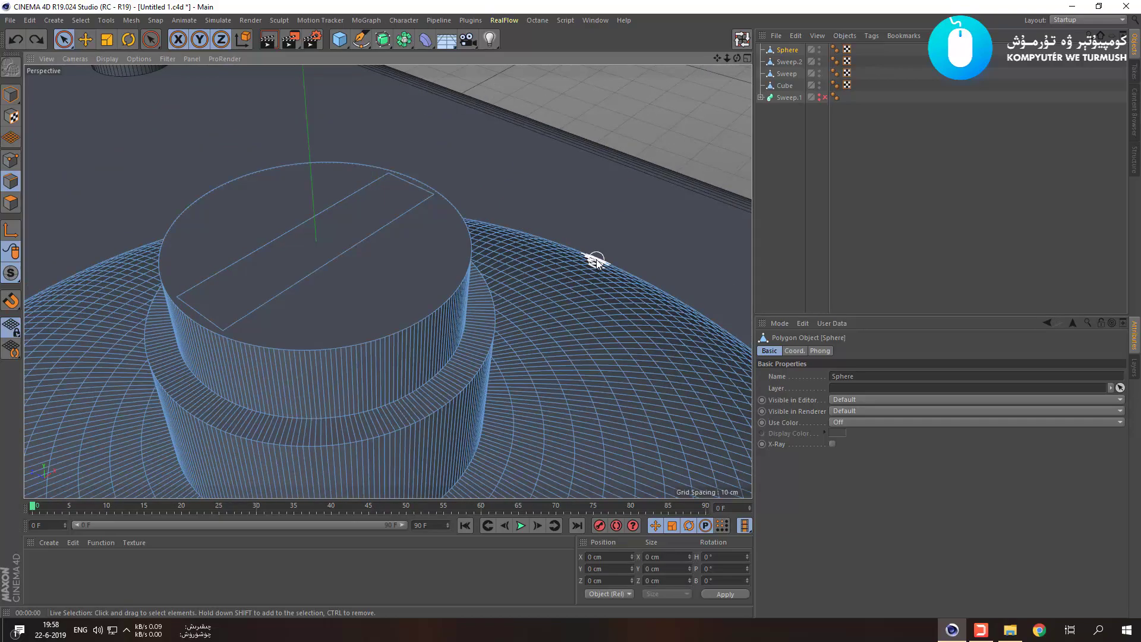
pyautogui.hotkey('ctrl', 'y')
pyautogui.scroll(3, 297, 243)
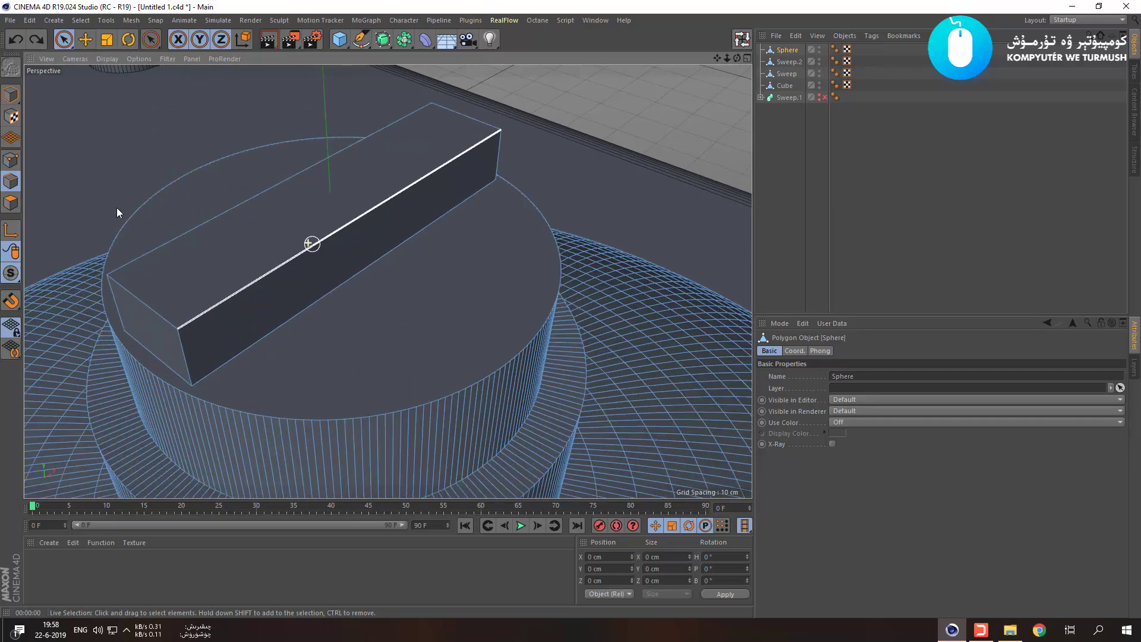
# Select the four top edges of the raised bar and try to bevel them, undoing the bevel.
pyautogui.click(226, 296)
pyautogui.keyDown('shift'); pyautogui.click(159, 306); pyautogui.keyUp('shift')
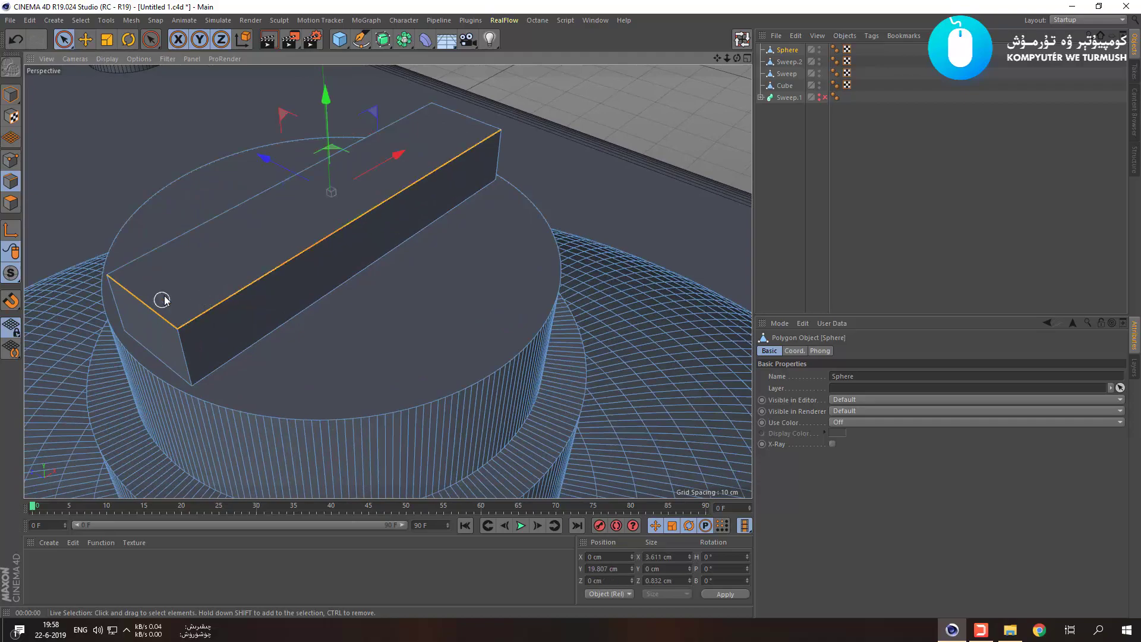
pyautogui.keyDown('shift'); pyautogui.click(186, 235); pyautogui.keyUp('shift')
pyautogui.keyDown('shift'); pyautogui.click(476, 121); pyautogui.keyUp('shift')
pyautogui.rightClick(459, 141)
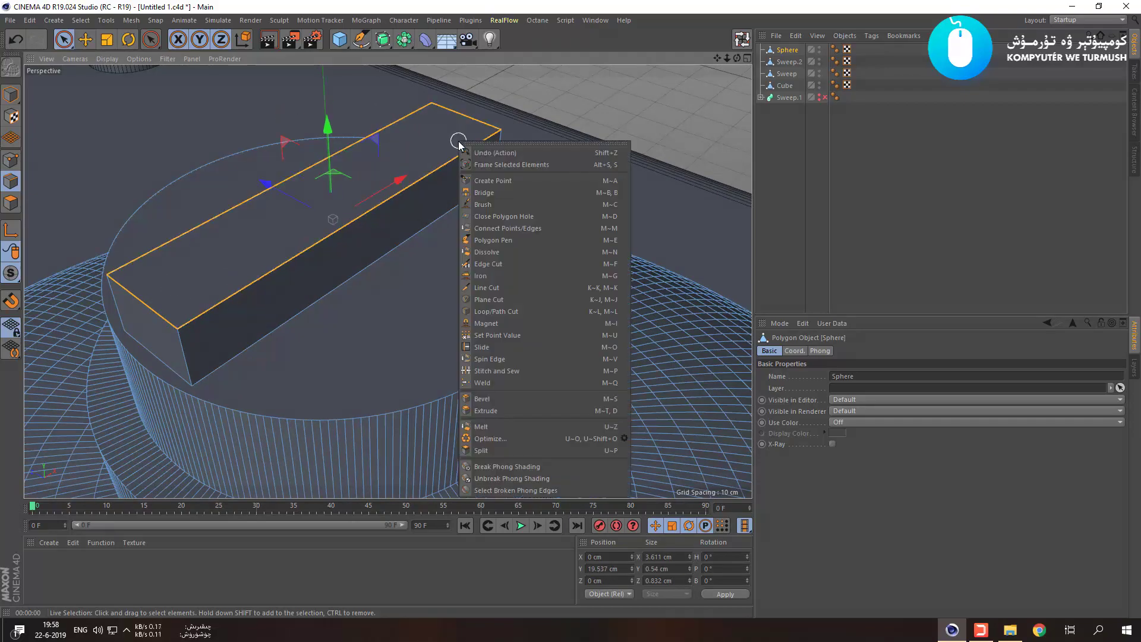
pyautogui.click(515, 398)
pyautogui.moveTo(523, 380); pyautogui.dragTo(515, 320)
pyautogui.hotkey('ctrl', 'z')
# Bevel the bar's top edges by about 0.34 cm with 18 subdivisions, and try adjusting the offset.
pyautogui.rightClick(453, 282)
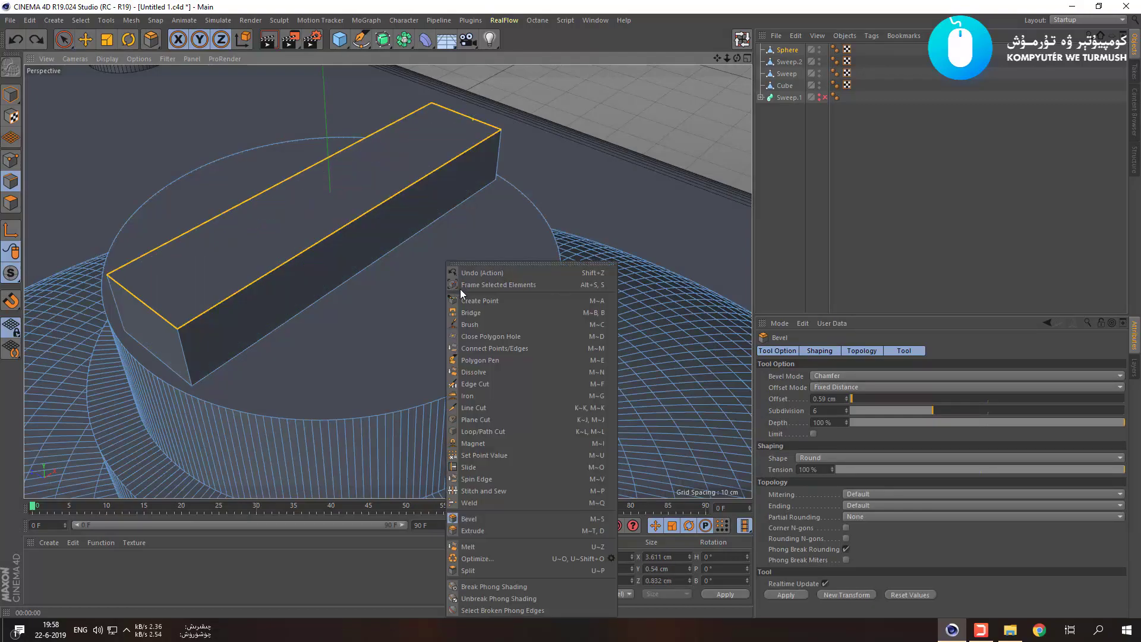
pyautogui.click(498, 518)
pyautogui.moveTo(420, 354); pyautogui.dragTo(542, 317)
pyautogui.moveTo(878, 412); pyautogui.dragTo(1099, 409)
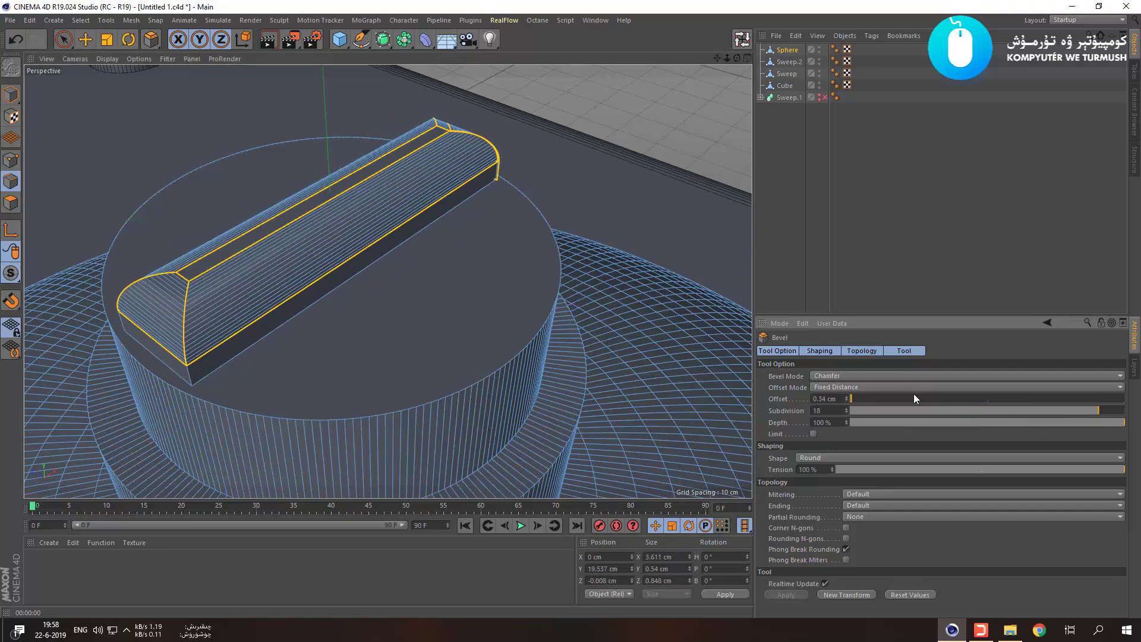
pyautogui.moveTo(875, 398); pyautogui.dragTo(910, 399)
pyautogui.moveTo(872, 401); pyautogui.dragTo(850, 401)
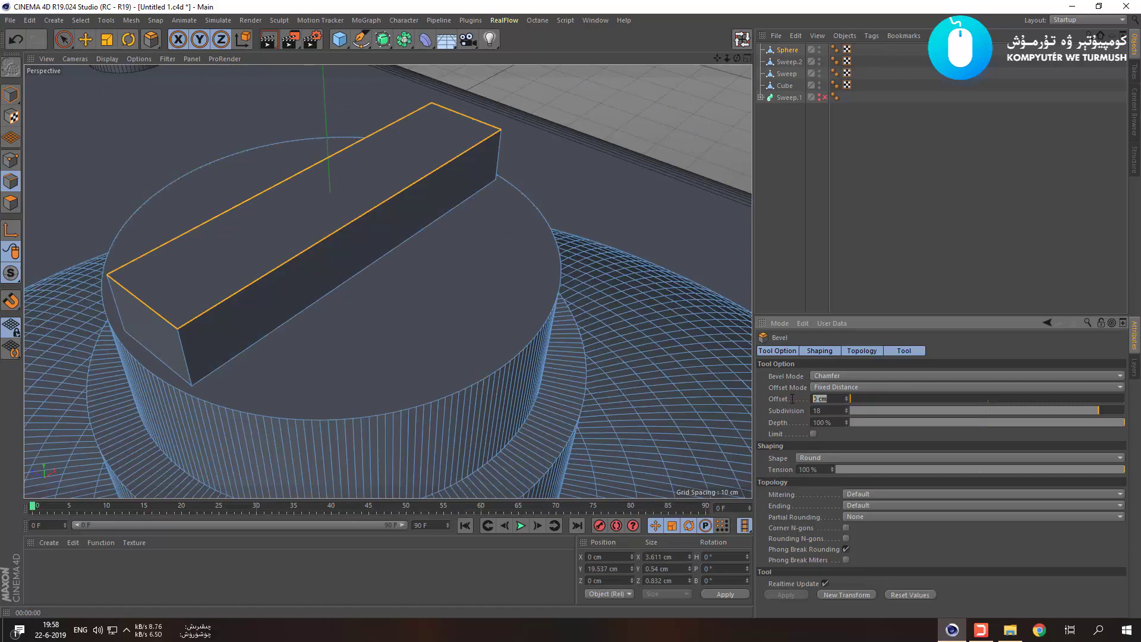
# Try bevel offsets of 12 cm and 1 cm on the bar's top edges, and undo the bevel.
pyautogui.write('12')
pyautogui.press('Return')
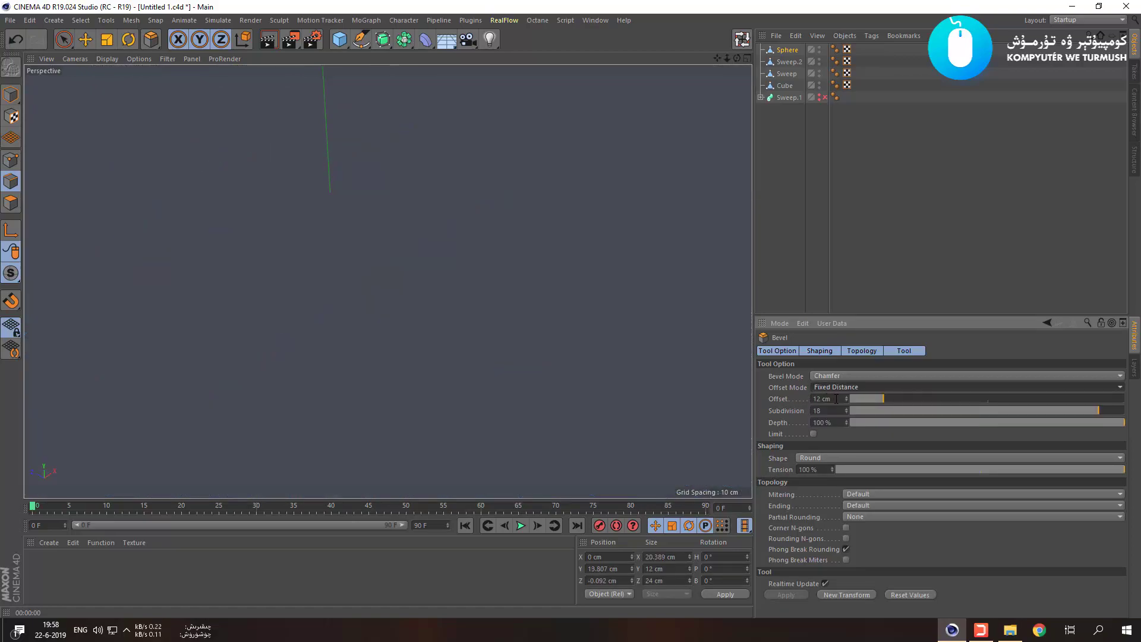
pyautogui.doubleClick(837, 399)
pyautogui.write('1')
pyautogui.click(840, 408)
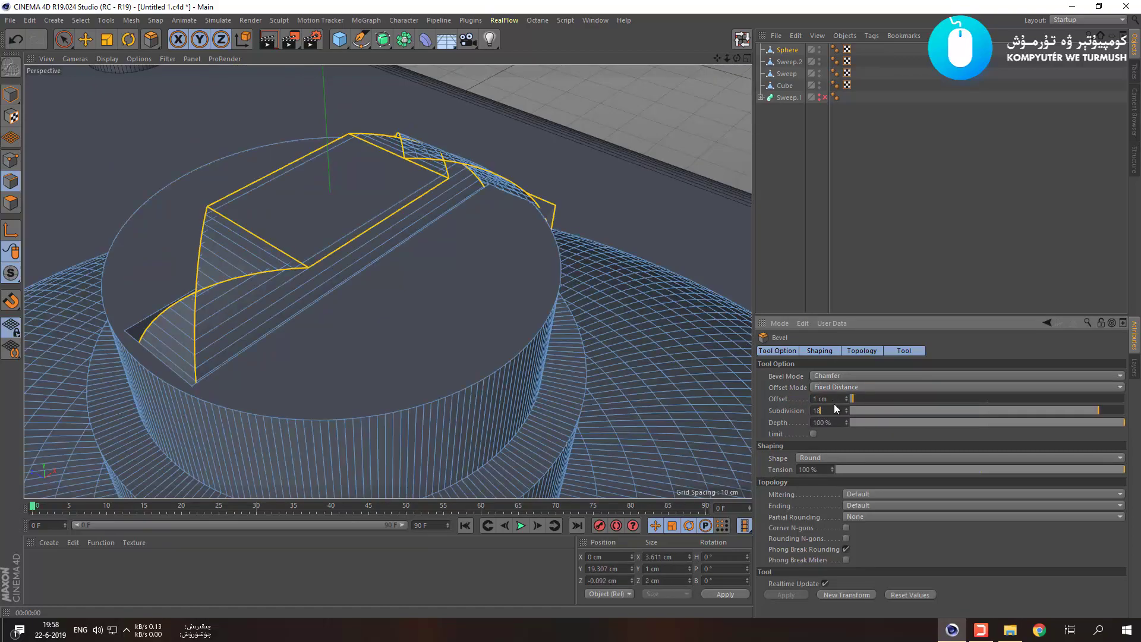
pyautogui.hotkey('ctrl', 'z')
# Try a freehand bevel of about 0.25 cm on the bar's top edges, and undo it.
pyautogui.moveTo(422, 286); pyautogui.dragTo(578, 303)
pyautogui.scroll(-10, 398, 278)
pyautogui.scroll(8, 511, 300)
pyautogui.hotkey('ctrl', 'z')
# Melt the extra vertical edge in the middle of the raised bar's end face.
pyautogui.click(506, 217)
pyautogui.rightClick(450, 222)
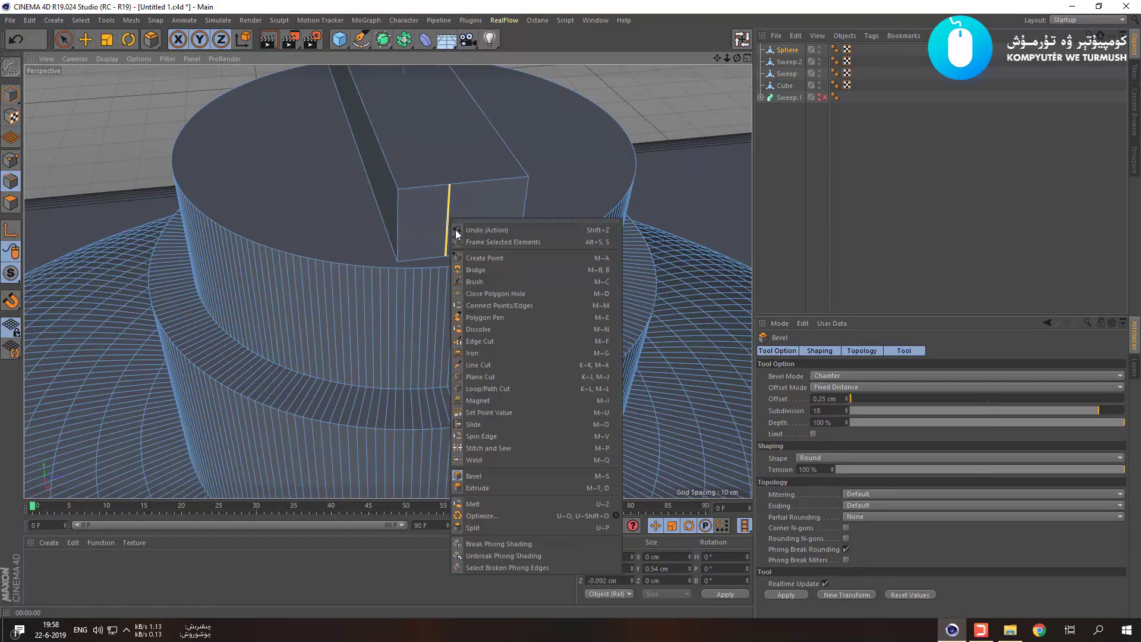
pyautogui.click(496, 503)
# Reselect all the top edges of the raised bar and bevel them by about 0.14 cm with 18 subdivisions.
pyautogui.click(449, 190)
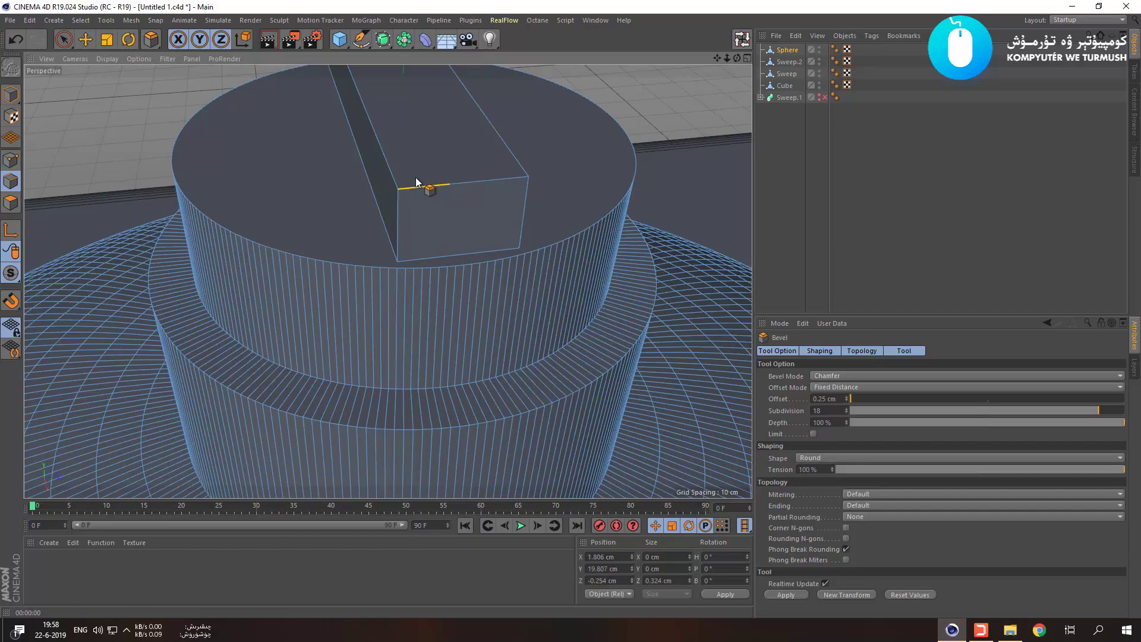
pyautogui.keyDown('shift'); pyautogui.click(466, 183); pyautogui.keyUp('shift')
pyautogui.rightClick(459, 185)
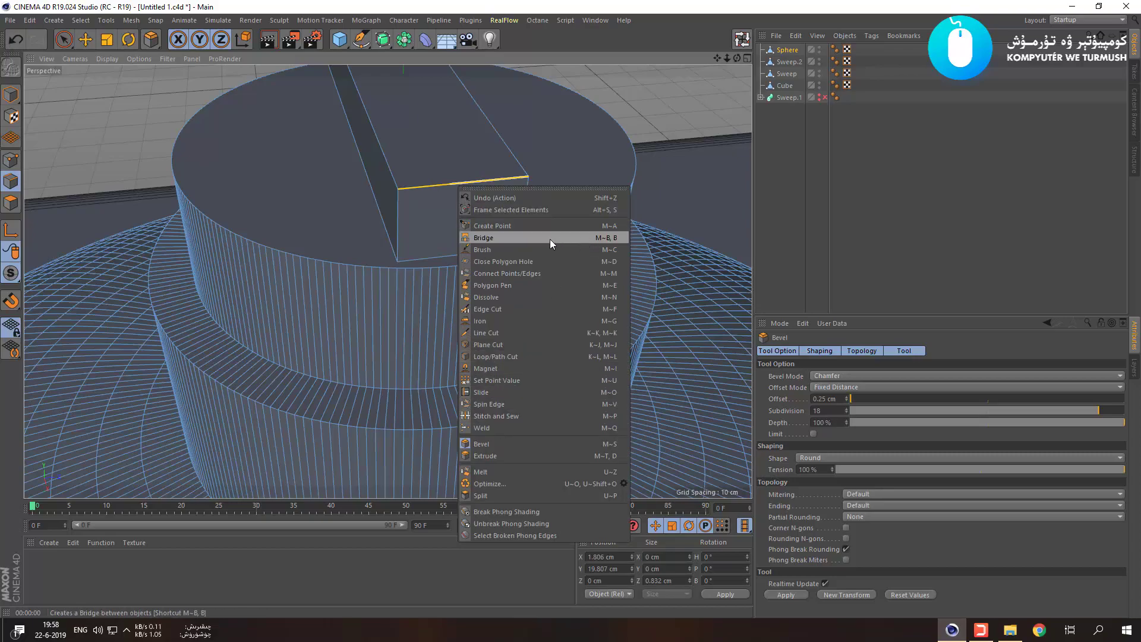
pyautogui.click(386, 165)
pyautogui.keyDown('shift'); pyautogui.click(389, 165); pyautogui.keyUp('shift')
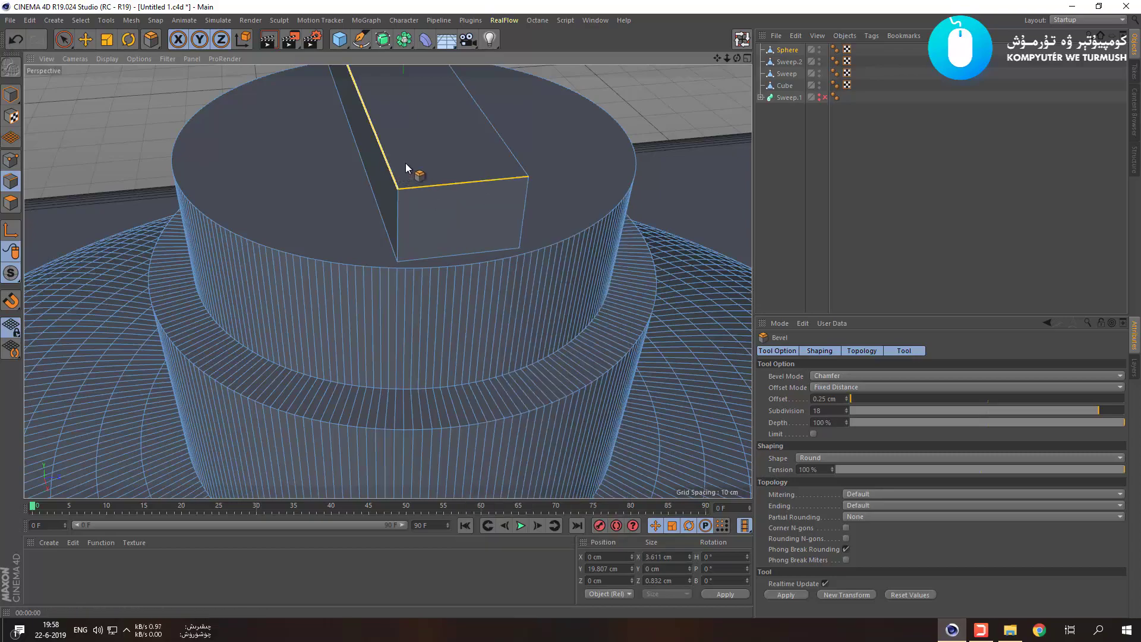
pyautogui.scroll(-4, 512, 163)
pyautogui.keyDown('alt'); pyautogui.moveTo(501, 172); pyautogui.dragTo(439, 126); pyautogui.keyUp('alt')
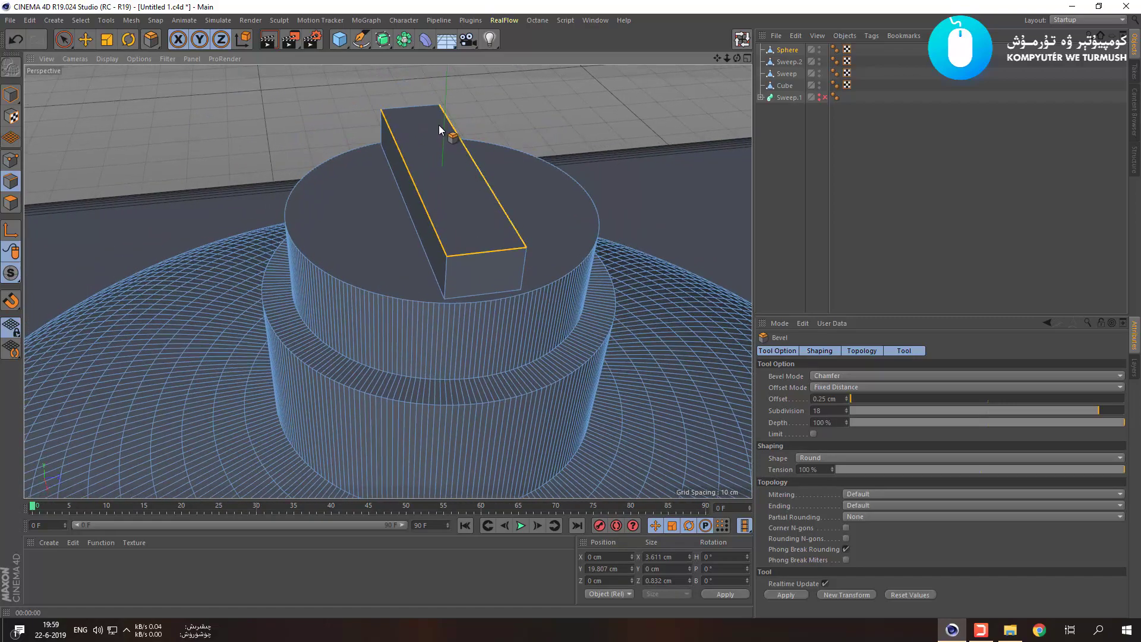
pyautogui.keyDown('shift'); pyautogui.click(414, 106); pyautogui.keyUp('shift')
pyautogui.rightClick(452, 158)
pyautogui.click(492, 416)
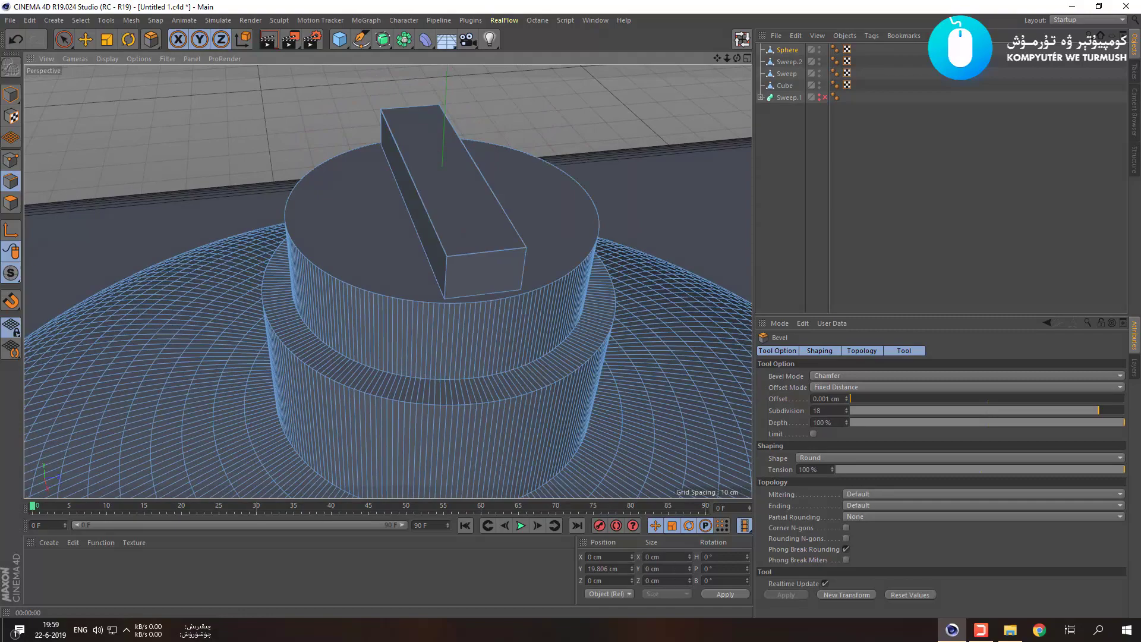
pyautogui.moveTo(537, 377)
pyautogui.mouseDown()
pyautogui.moveTo(556, 377)
pyautogui.moveTo(542, 377)
pyautogui.mouseUp()
# Undo the bevel, the edge selections, the melt and the bar's extrusion back to the flat strip on the neck.
pyautogui.hotkey('ctrl', 'z')
pyautogui.hotkey('ctrl', 'z')
pyautogui.hotkey('ctrl', 'z')
pyautogui.hotkey('ctrl', 'z')
pyautogui.hotkey('ctrl', 'z')
pyautogui.hotkey('ctrl', 'z')
pyautogui.hotkey('ctrl', 'z')
pyautogui.hotkey('ctrl', 'z')
pyautogui.hotkey('ctrl', 'z')
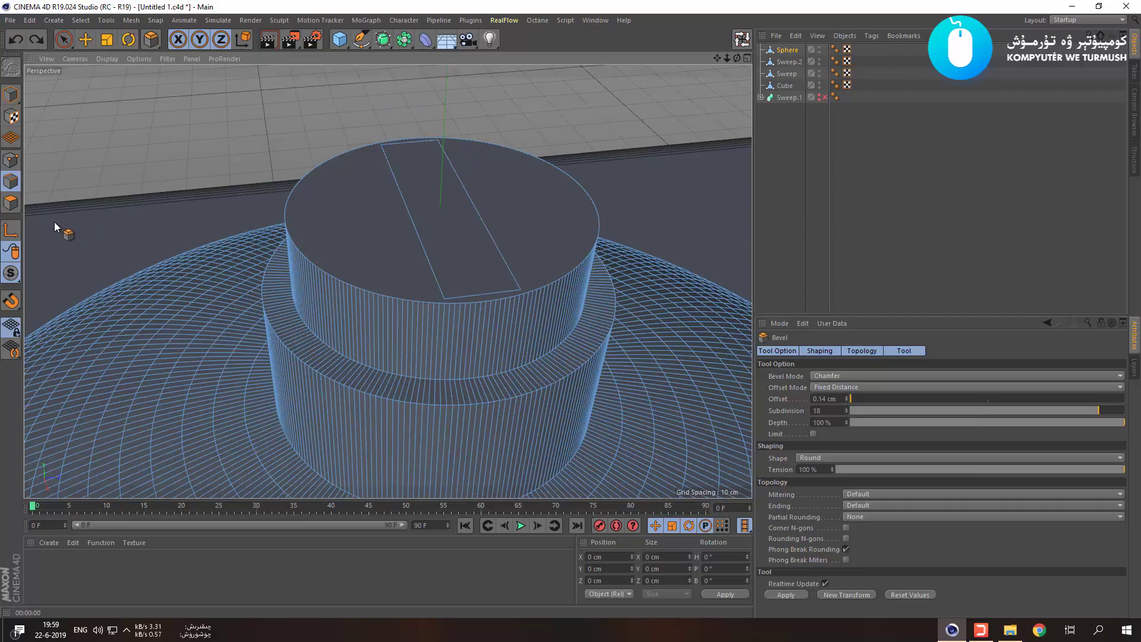
# Switch to polygon mode with Live Selection and try extruding the strip on the neck's top, undoing the extrusion.
pyautogui.click(11, 203)
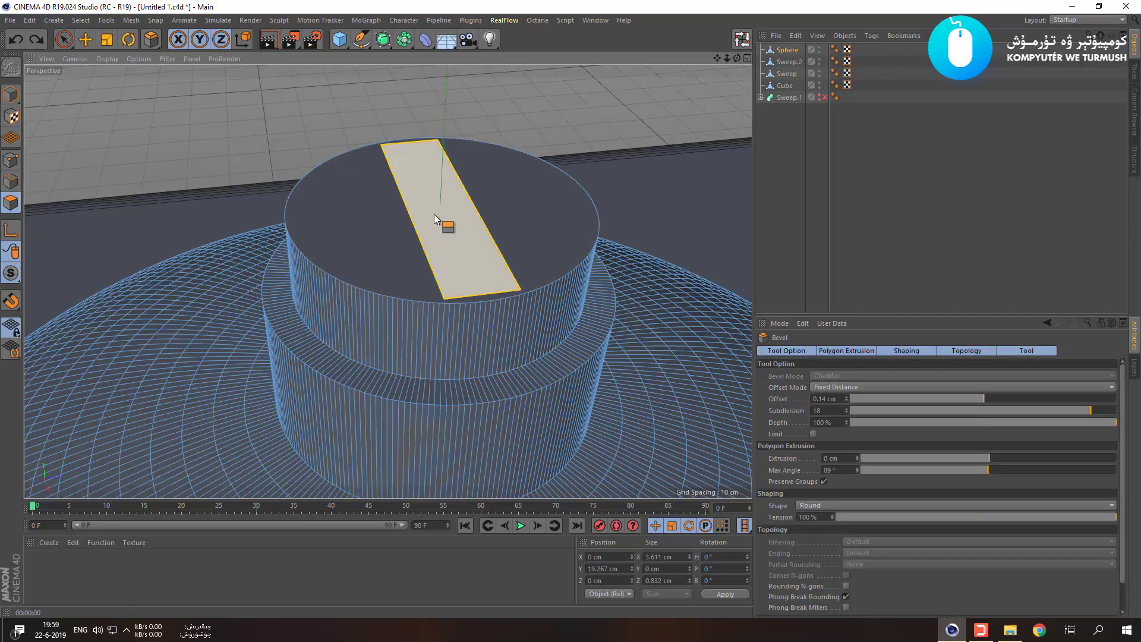
pyautogui.press('space')
pyautogui.keyDown('ctrl'); pyautogui.moveTo(441, 174); pyautogui.dragTo(437, 119); pyautogui.keyUp('ctrl')
pyautogui.hotkey('ctrl', 'z')
# Try selecting all of the neck's top polygons and raising them, undoing the move.
pyautogui.click(637, 180)
pyautogui.hotkey('ctrl', 'a')
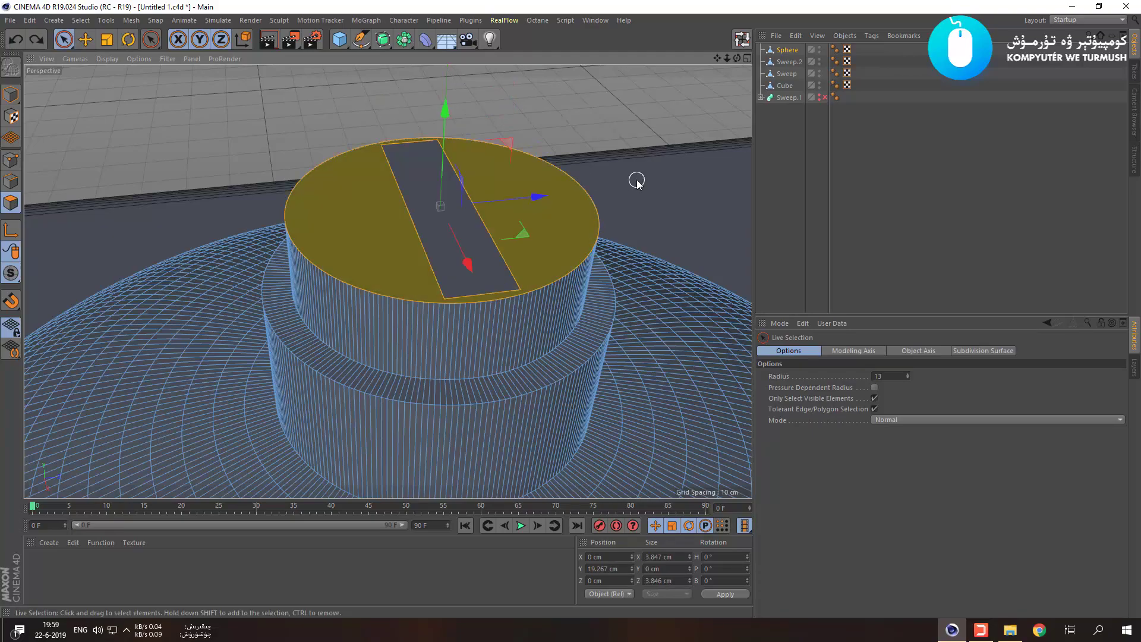
pyautogui.keyDown('alt'); pyautogui.moveTo(637, 180); pyautogui.dragTo(633, 116, button='middle'); pyautogui.keyUp('alt')
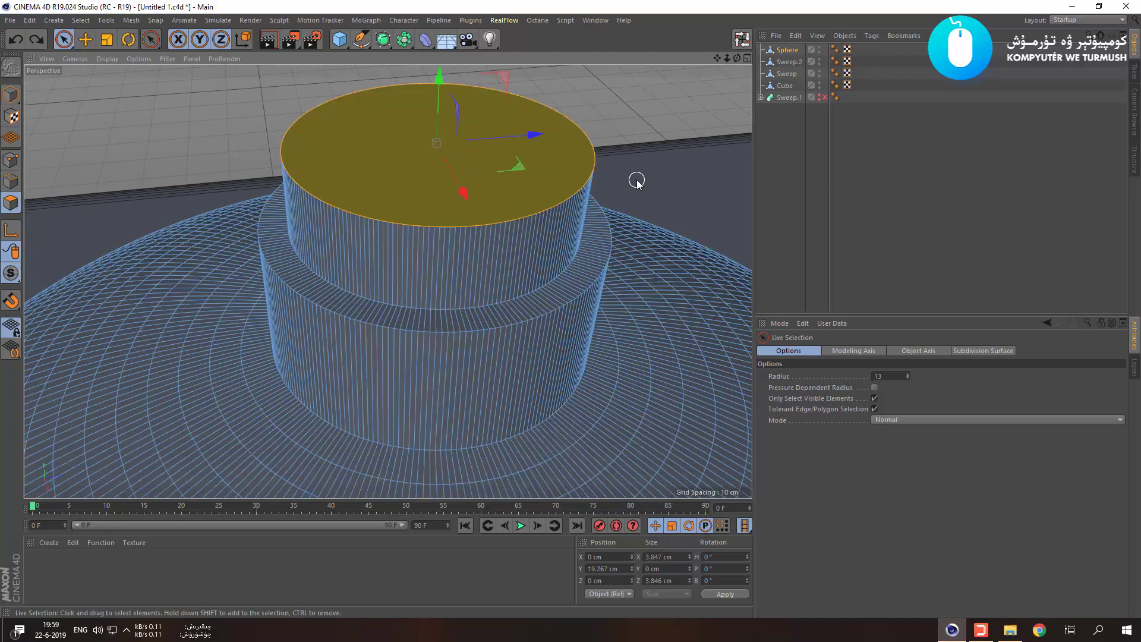
pyautogui.hotkey('ctrl', 'y')
pyautogui.moveTo(442, 89); pyautogui.dragTo(442, 59)
pyautogui.hotkey('ctrl', 'z')
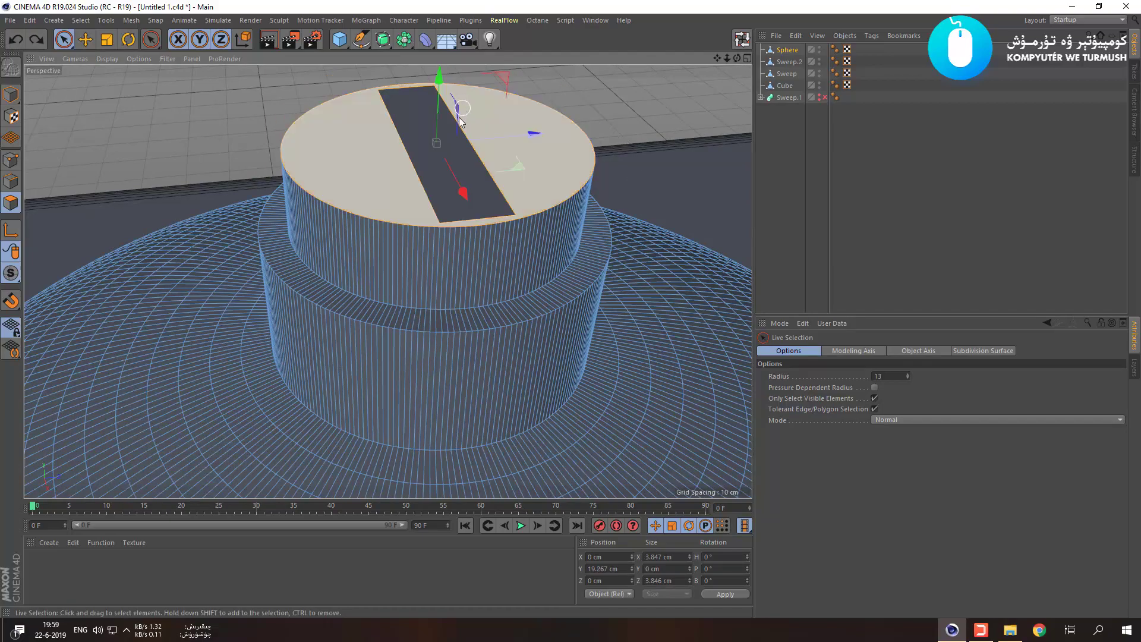
# Select the strip polygon on the neck's top and extrude it upward about 0.7 cm into a raised bar.
pyautogui.click(658, 93)
pyautogui.click(439, 168)
pyautogui.keyDown('ctrl'); pyautogui.moveTo(442, 95); pyautogui.dragTo(441, 37); pyautogui.keyUp('ctrl')
pyautogui.scroll(-5, 442, 186)
pyautogui.keyDown('alt'); pyautogui.moveTo(442, 186); pyautogui.dragTo(505, 178); pyautogui.keyUp('alt')
pyautogui.scroll(5, 299, 102)
pyautogui.scroll(-6, 300, 106)
pyautogui.scroll(5, 318, 120)
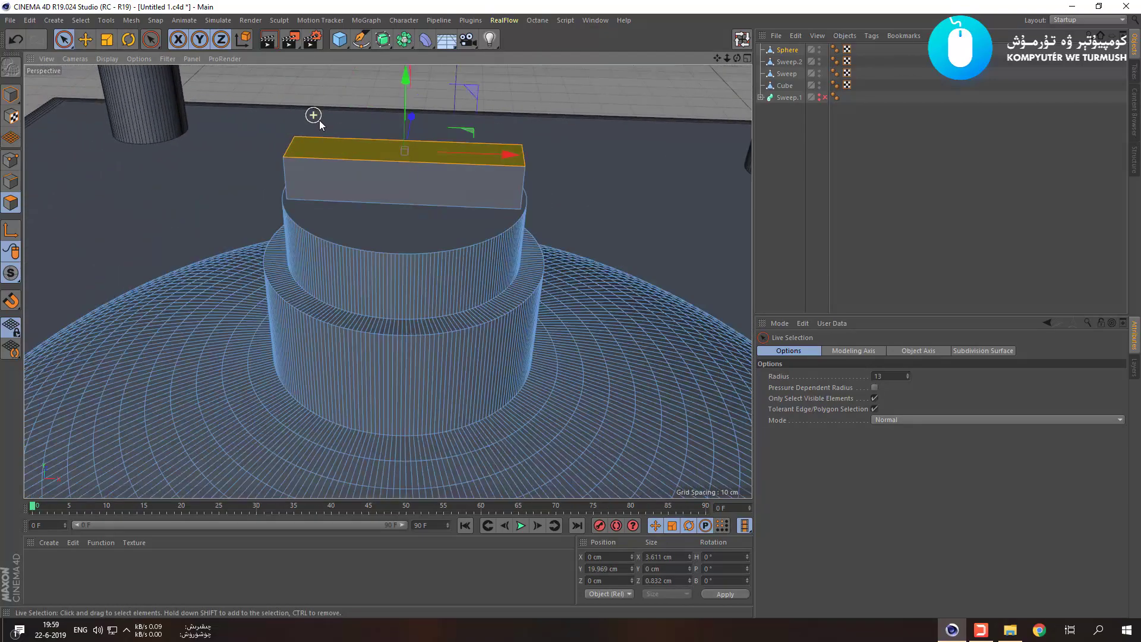
# Extrude the raised bar's top polygon upward by about another 0.55 cm.
pyautogui.scroll(-1, 323, 124)
pyautogui.click(383, 145)
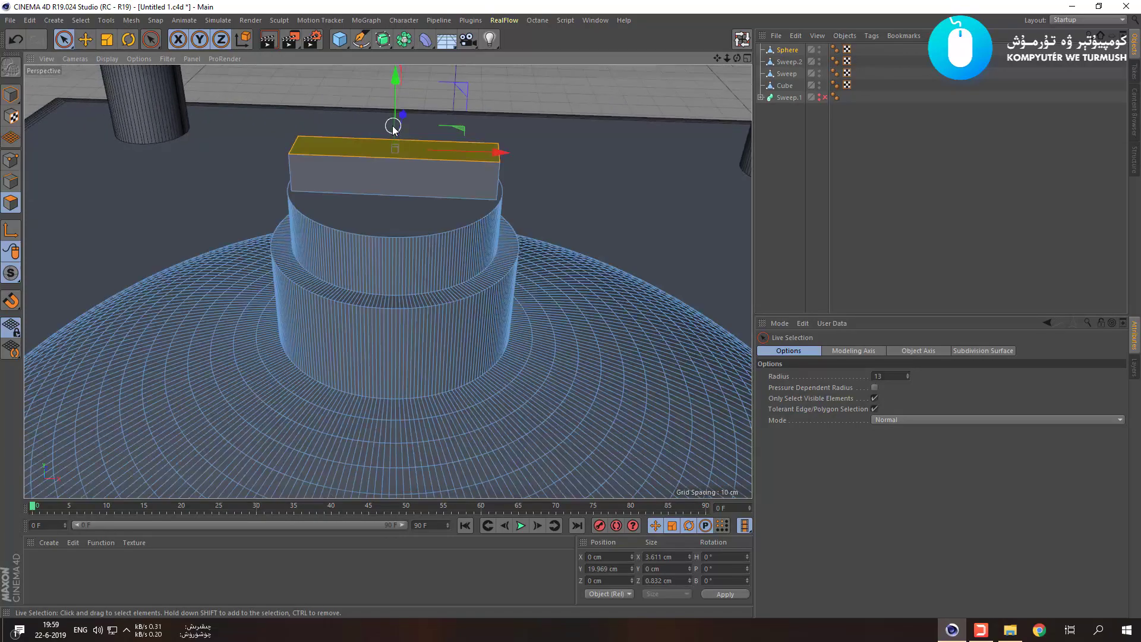
pyautogui.keyDown('ctrl'); pyautogui.moveTo(395, 87); pyautogui.dragTo(395, 63); pyautogui.keyUp('ctrl')
# Clear the selection and set the perspective display to Gouraud Shading for the whole cradle without mesh lines.
pyautogui.scroll(-10, 581, 245)
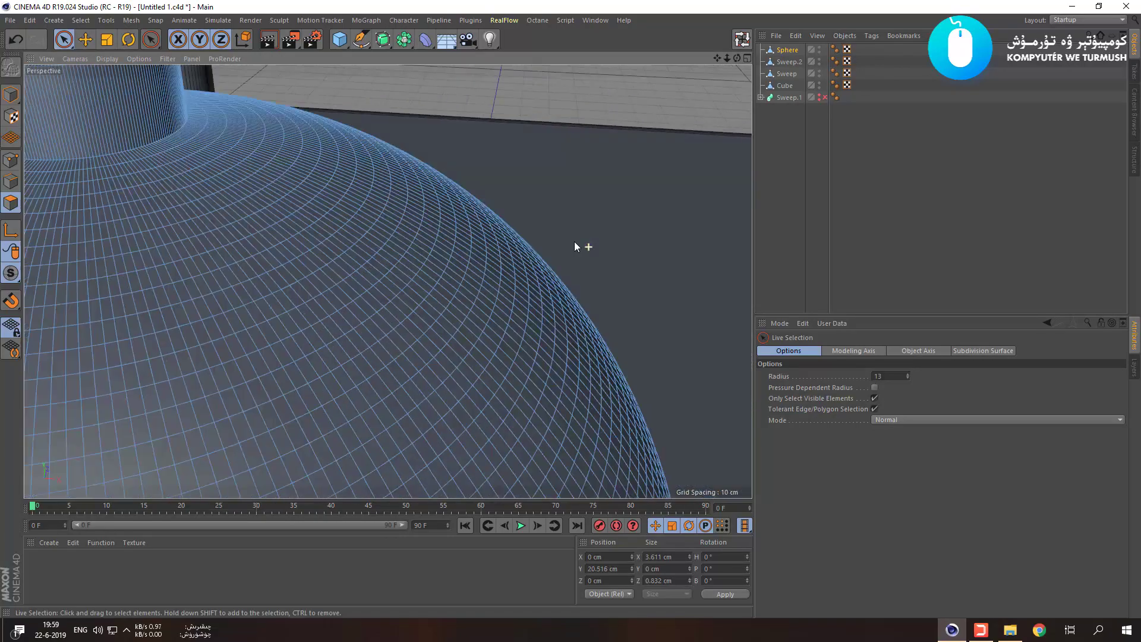
pyautogui.scroll(8, 476, 169)
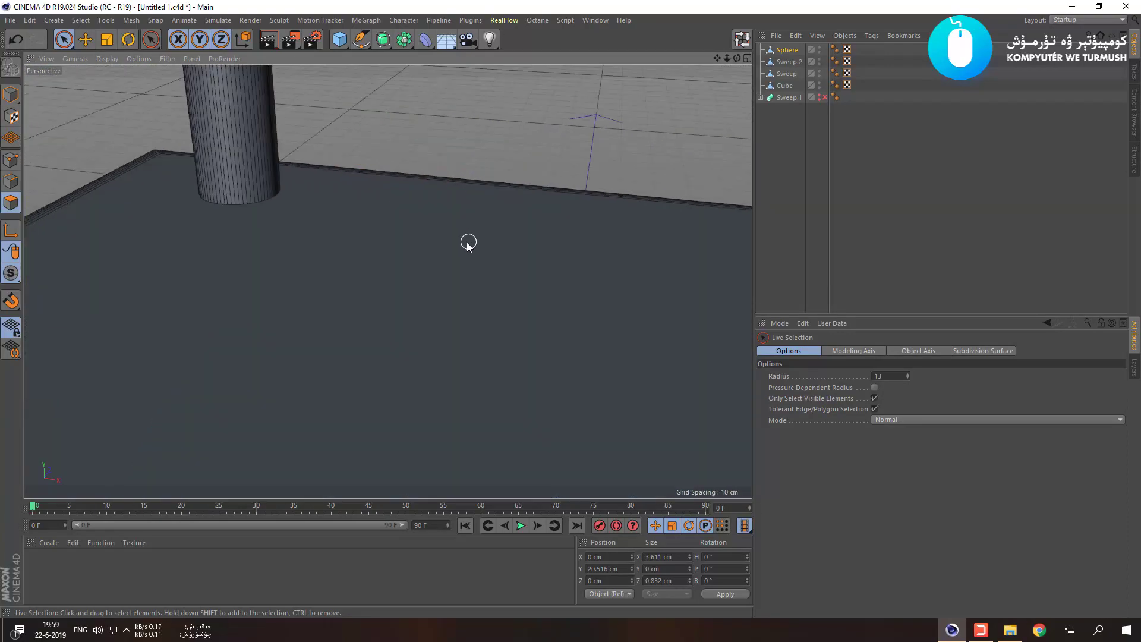
pyautogui.scroll(-3, 467, 242)
pyautogui.keyDown('alt'); pyautogui.moveTo(453, 261); pyautogui.dragTo(469, 242); pyautogui.keyUp('alt')
pyautogui.scroll(-5, 366, 250)
pyautogui.scroll(-12, 469, 252)
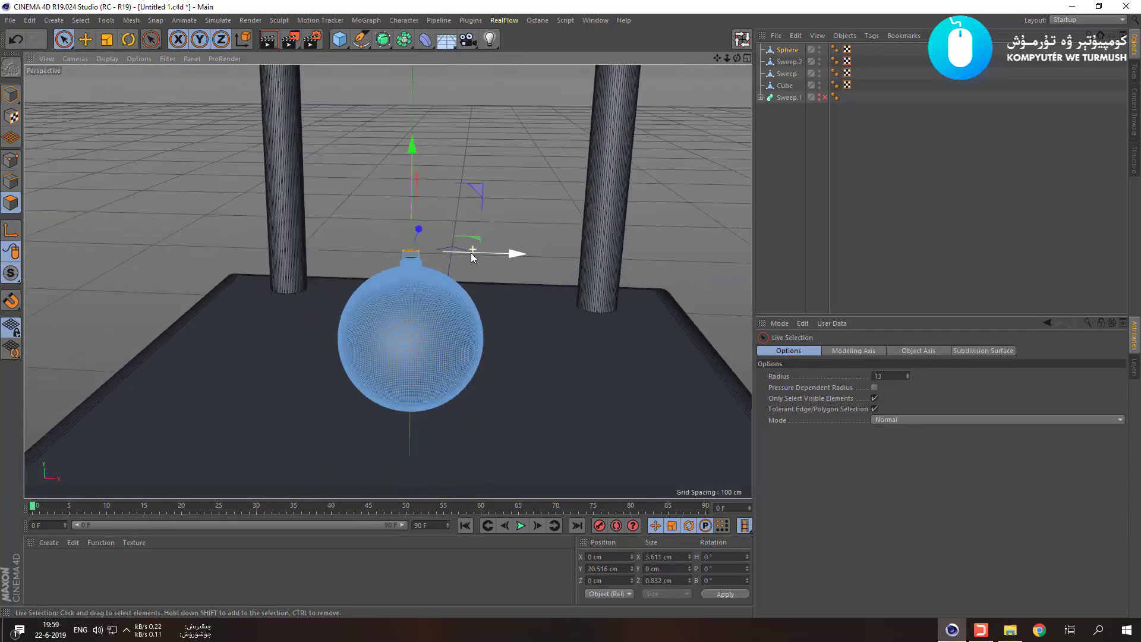
pyautogui.scroll(-3, 468, 252)
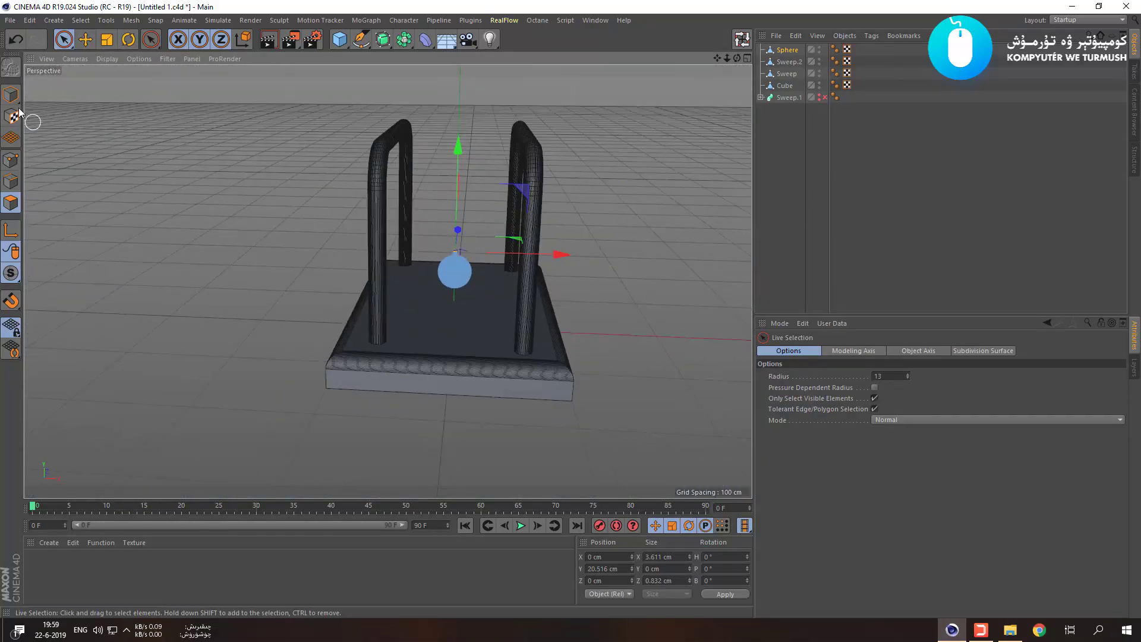
pyautogui.click(260, 271)
pyautogui.click(108, 60)
pyautogui.click(116, 72)
pyautogui.scroll(-3, 306, 339)
pyautogui.keyDown('alt'); pyautogui.moveTo(306, 339); pyautogui.dragTo(176, 385); pyautogui.keyUp('alt')
# Select the Sphere and the Sweep handle in turn, try another viewport shading mode, and return to Gouraud Shading.
pyautogui.click(782, 135)
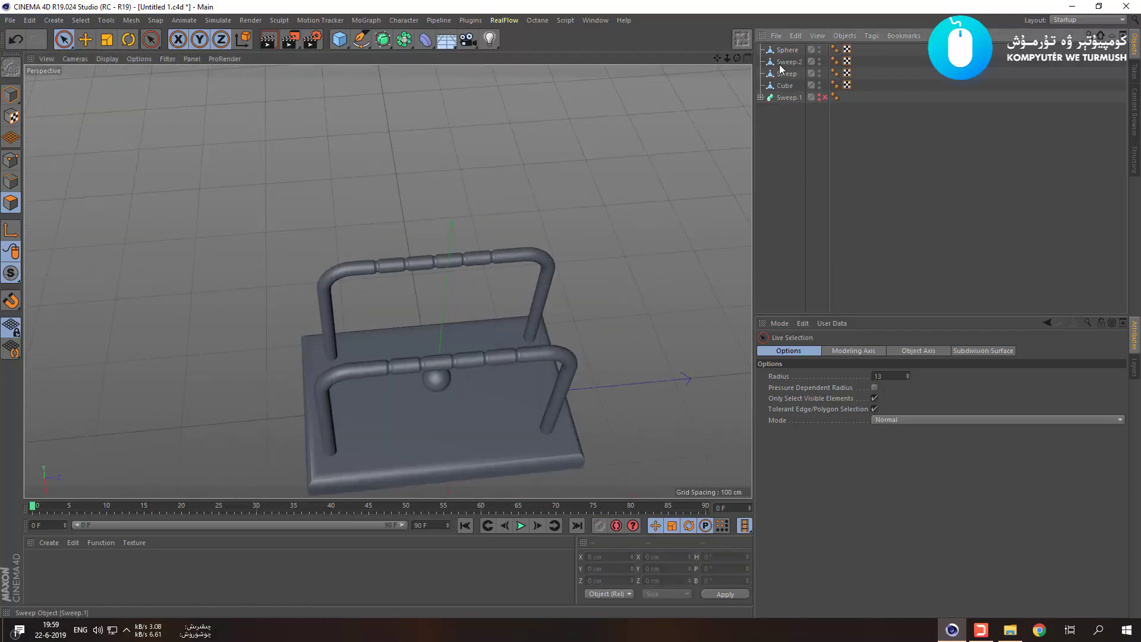
pyautogui.click(783, 51)
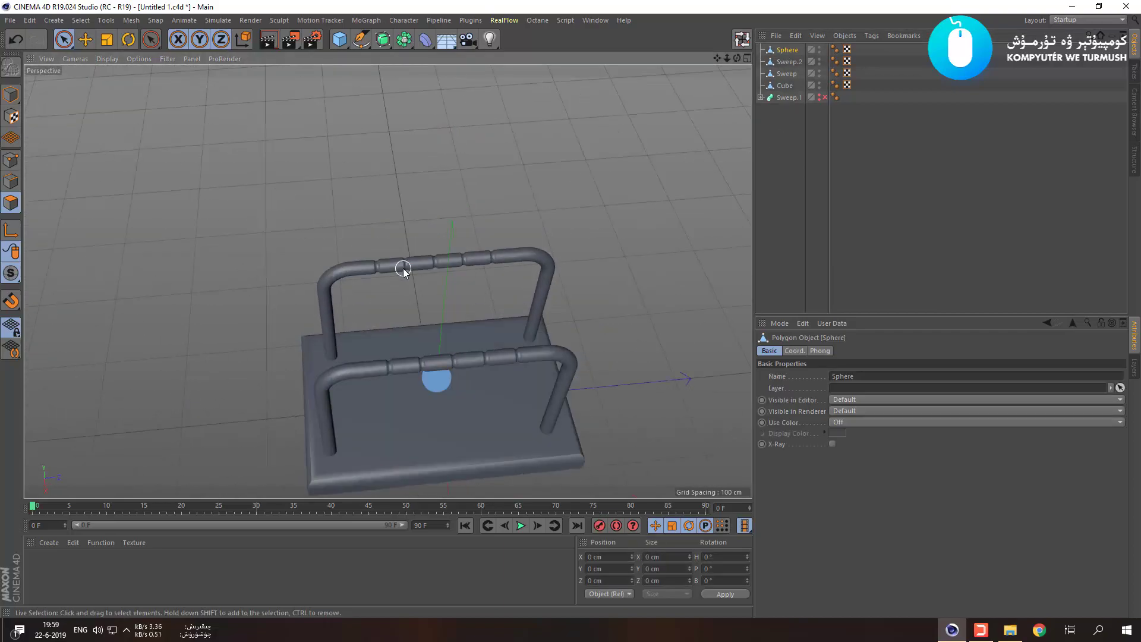
pyautogui.click(787, 75)
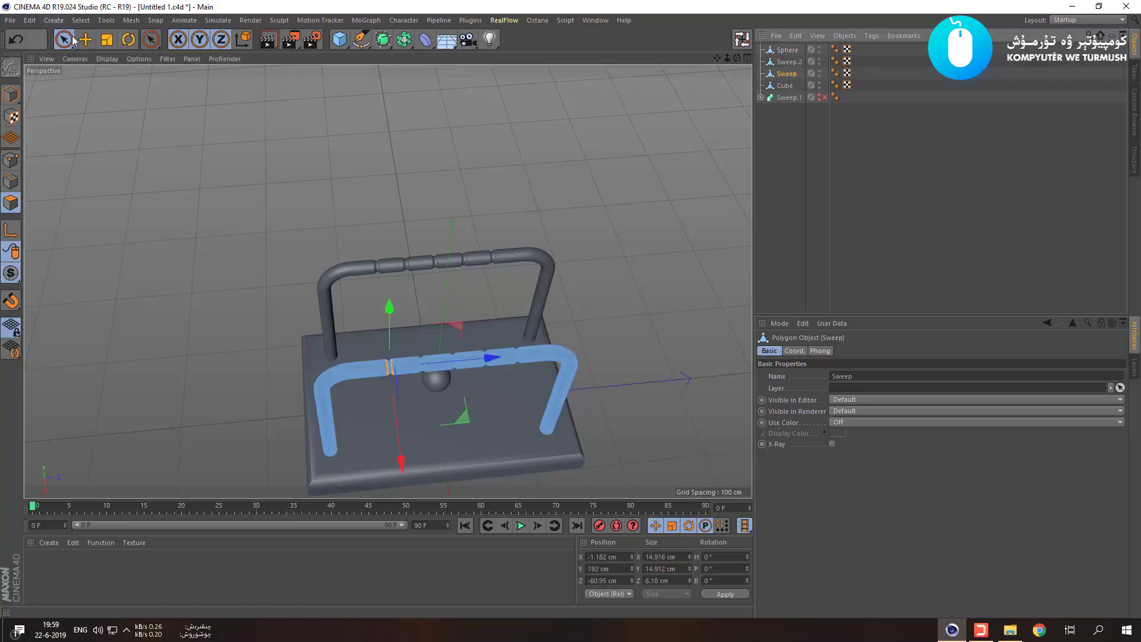
pyautogui.click(108, 61)
pyautogui.click(131, 99)
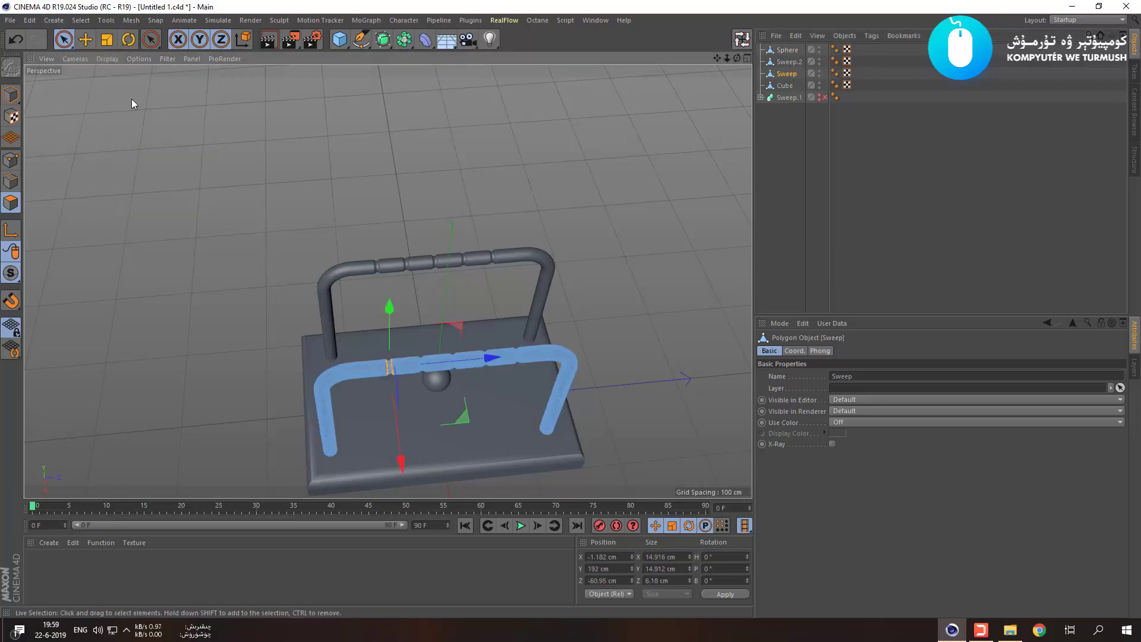
pyautogui.click(108, 60)
pyautogui.click(116, 73)
# Render the perspective view to preview the cradle, and inspect the handles and ball from another angle.
pyautogui.click(438, 181)
pyautogui.keyDown('alt'); pyautogui.moveTo(493, 389); pyautogui.dragTo(574, 308); pyautogui.keyUp('alt')
pyautogui.hotkey('ctrl', 'r')
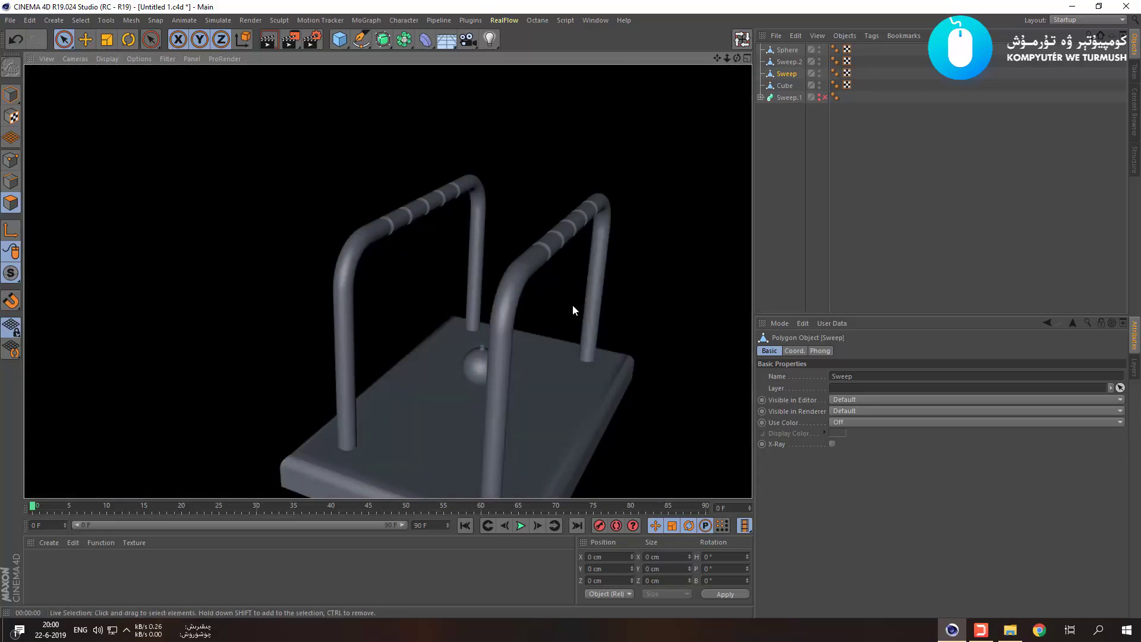
pyautogui.keyDown('alt'); pyautogui.click(572, 305); pyautogui.keyUp('alt')
pyautogui.keyDown('alt'); pyautogui.moveTo(675, 408); pyautogui.dragTo(740, 153); pyautogui.keyUp('alt')
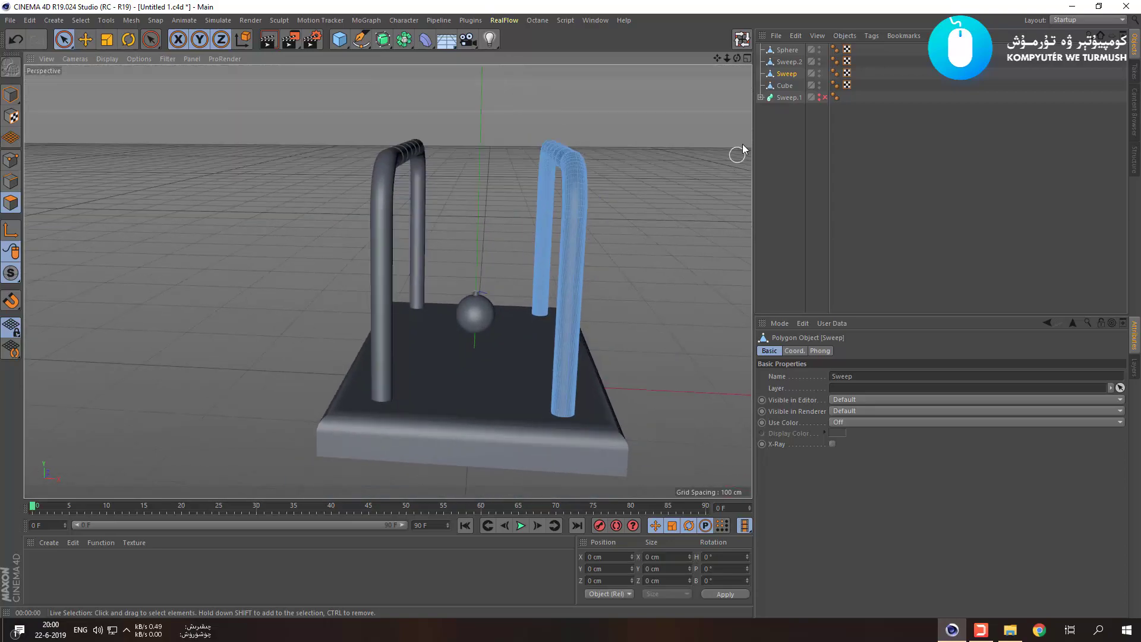
# Duplicate the Sphere object and select the copy with the Live Selection tool active.
pyautogui.click(786, 51)
pyautogui.keyDown('ctrl'); pyautogui.moveTo(789, 49); pyautogui.dragTo(785, 48); pyautogui.keyUp('ctrl')
pyautogui.keyDown('alt'); pyautogui.moveTo(581, 338); pyautogui.dragTo(478, 375); pyautogui.keyUp('alt')
pyautogui.press('e')
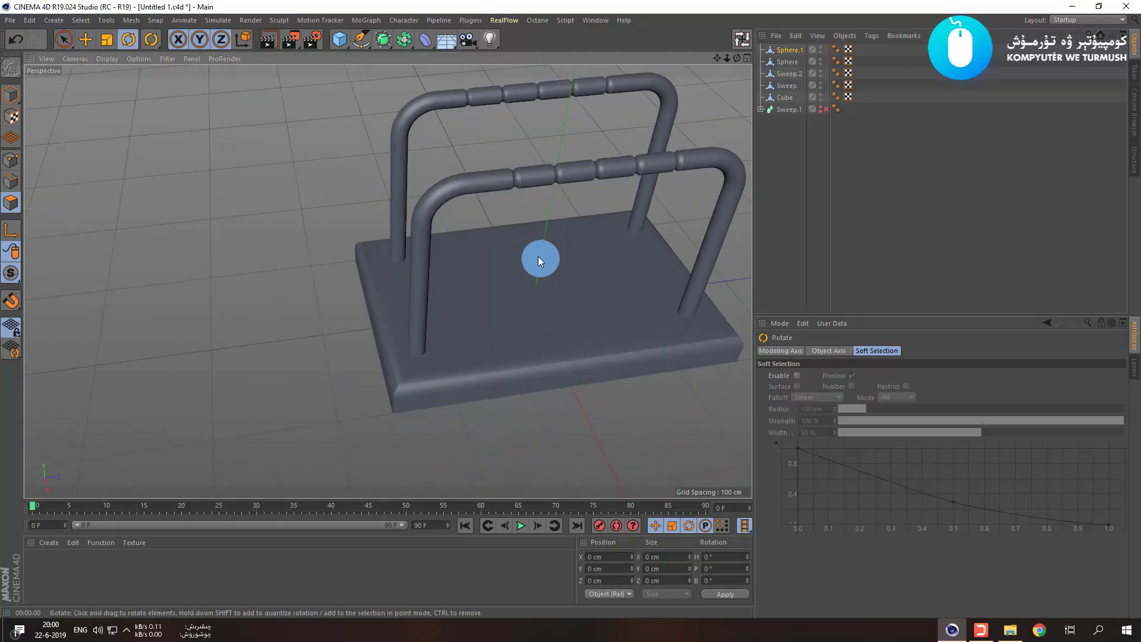
pyautogui.press('9')
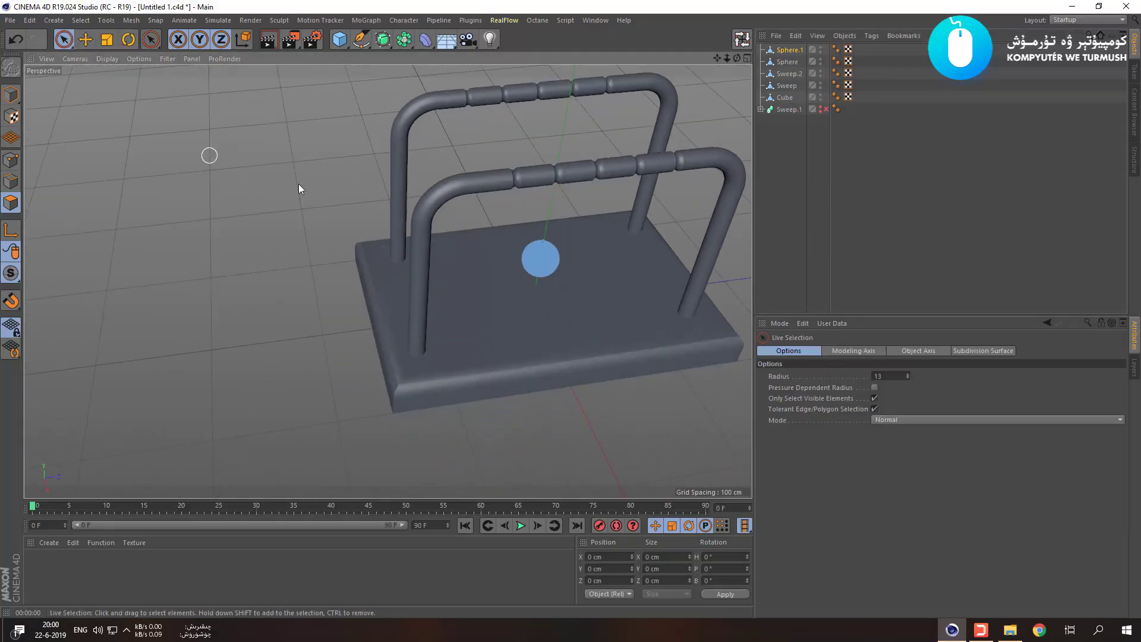
pyautogui.click(788, 50)
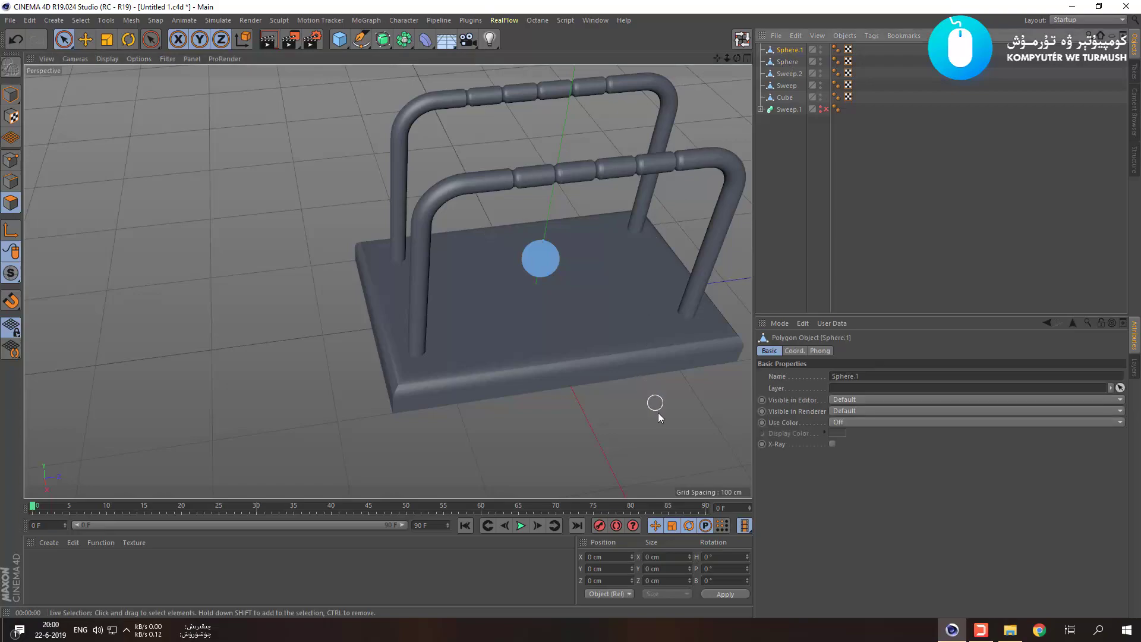
# Try the Gouraud Shading (Lines) and Quick Shading display modes, and return the perspective view to Gouraud Shading.
pyautogui.click(104, 58)
pyautogui.click(115, 86)
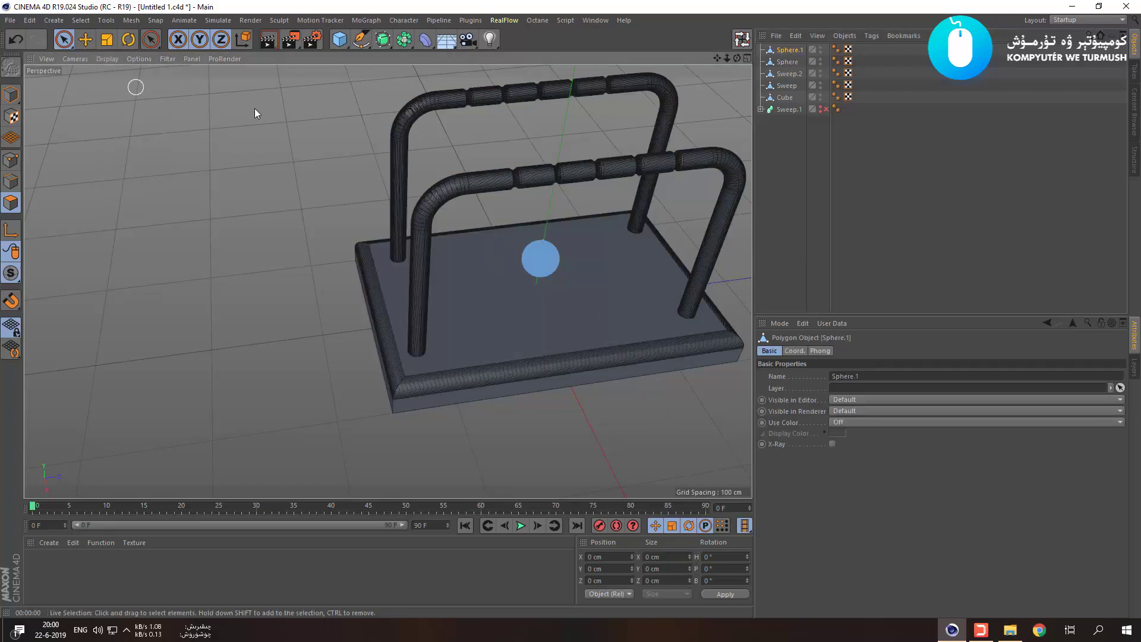
pyautogui.click(126, 59)
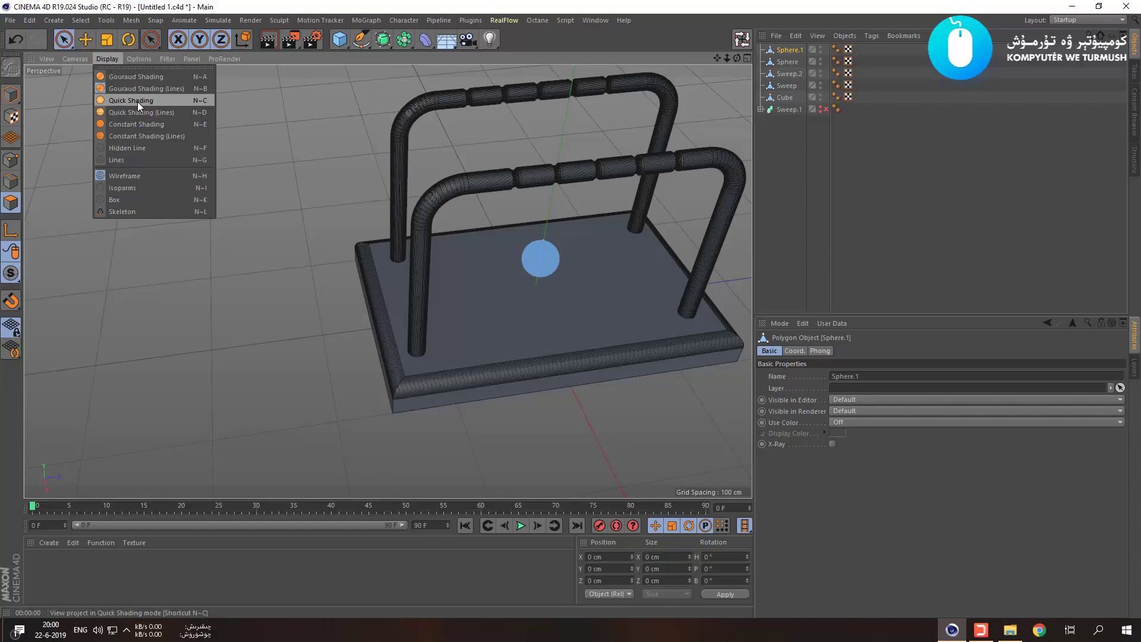
pyautogui.click(137, 102)
pyautogui.click(109, 58)
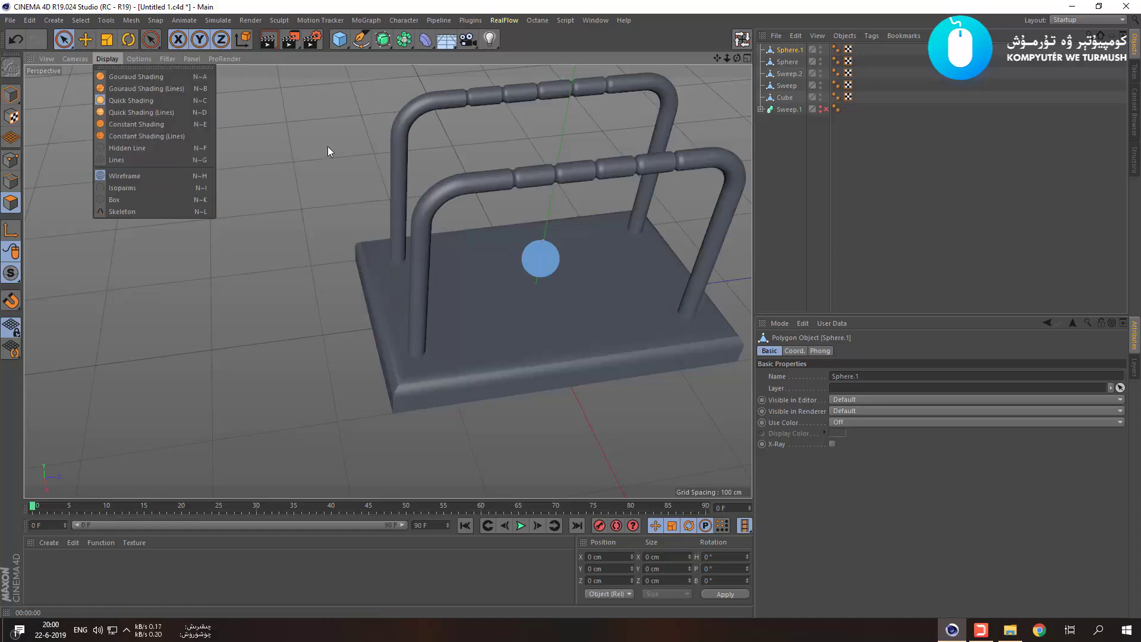
pyautogui.click(163, 78)
# Select the front Sweep handle and switch from polygon editing to Model mode, with axis editing off.
pyautogui.click(150, 39)
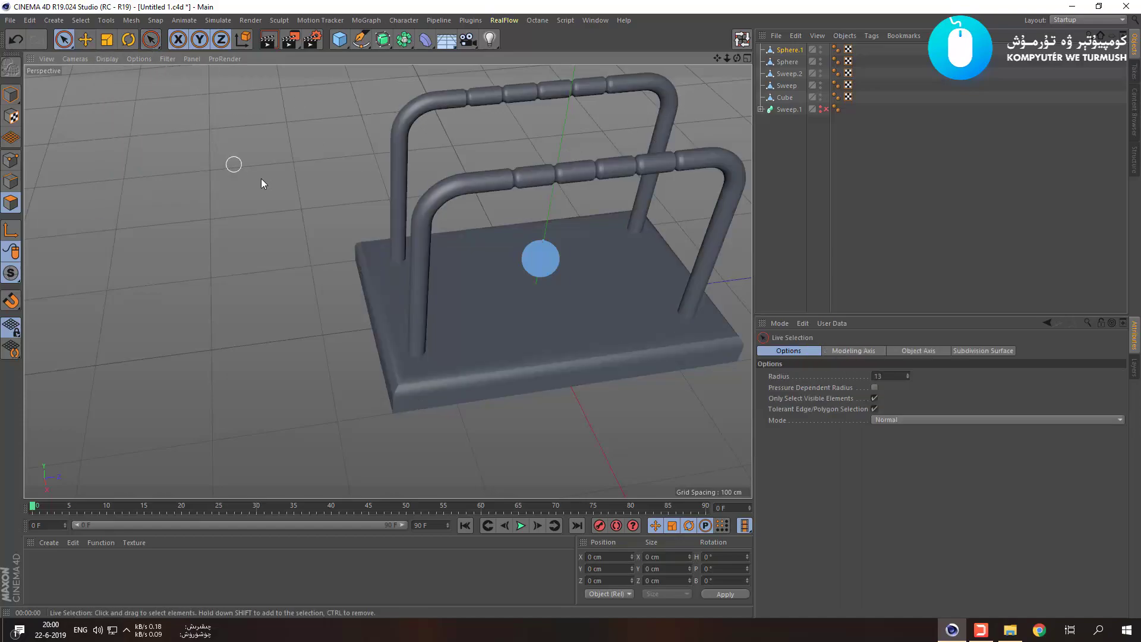
pyautogui.click(786, 86)
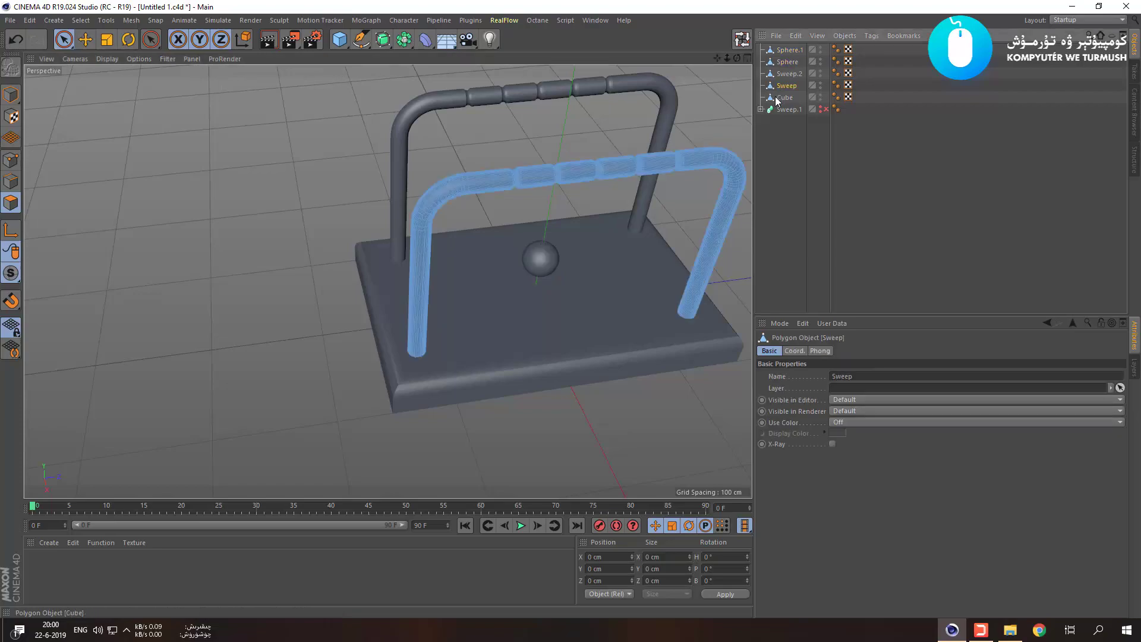
pyautogui.click(16, 232)
pyautogui.click(17, 232)
pyautogui.click(17, 232)
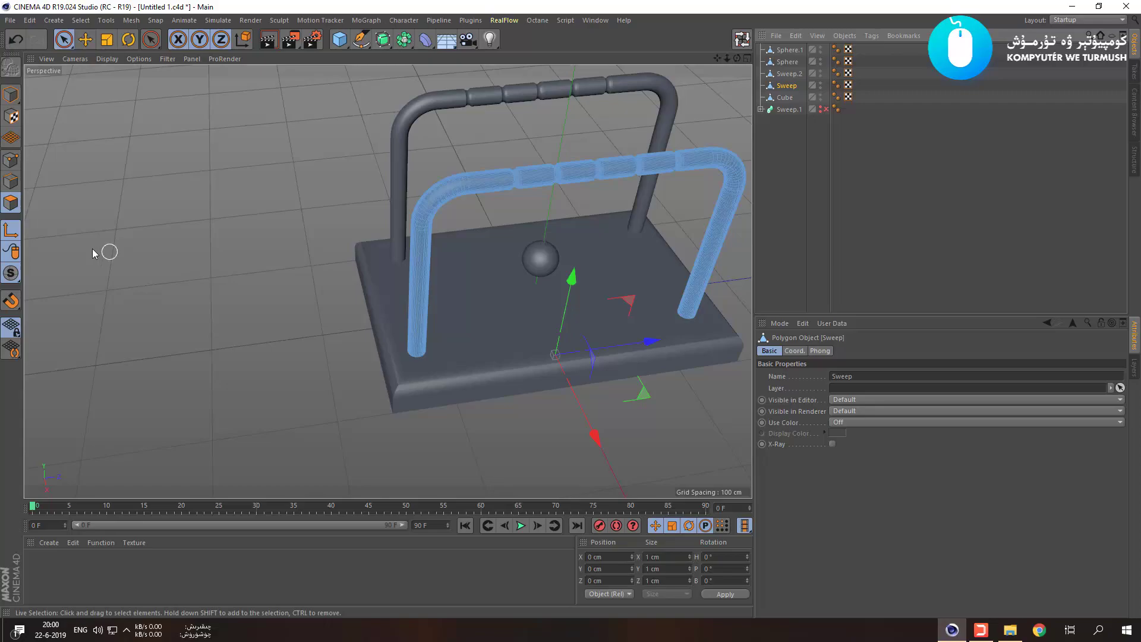
pyautogui.click(12, 231)
pyautogui.click(11, 95)
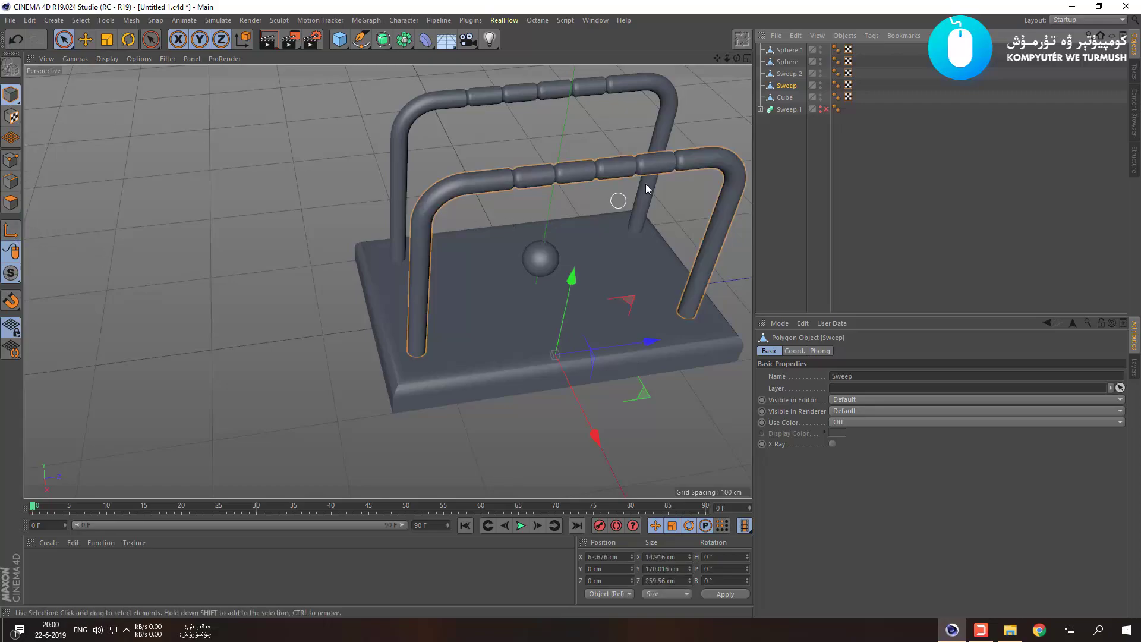
# Try moving the duplicate ball Sphere.1 about 52 cm along the negative Z axis, and undo the move.
pyautogui.click(540, 258)
pyautogui.moveTo(632, 252); pyautogui.dragTo(592, 256)
pyautogui.scroll(-2, 604, 262)
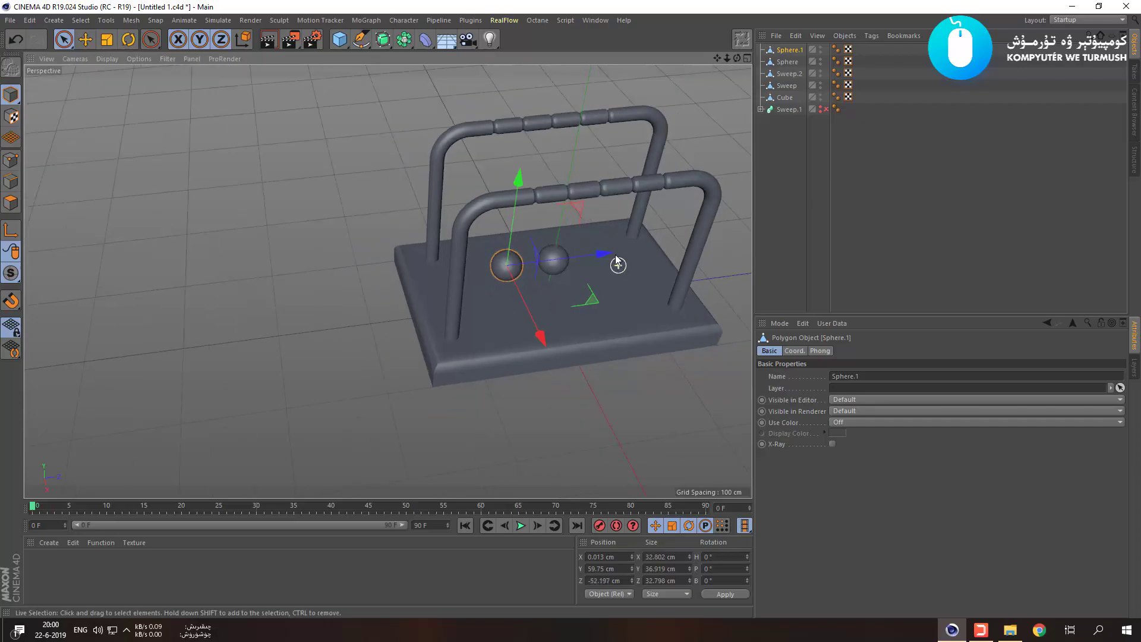
pyautogui.keyDown('alt'); pyautogui.moveTo(616, 260); pyautogui.dragTo(424, 278, button='middle'); pyautogui.keyUp('alt')
pyautogui.keyDown('alt'); pyautogui.moveTo(425, 279); pyautogui.dragTo(380, 286); pyautogui.keyUp('alt')
pyautogui.scroll(5, 368, 273)
pyautogui.scroll(2, 367, 274)
pyautogui.hotkey('ctrl', 'z')
# Add an Array object and nest Sphere.1 beneath it to distribute copies of the ball.
pyautogui.click(405, 40)
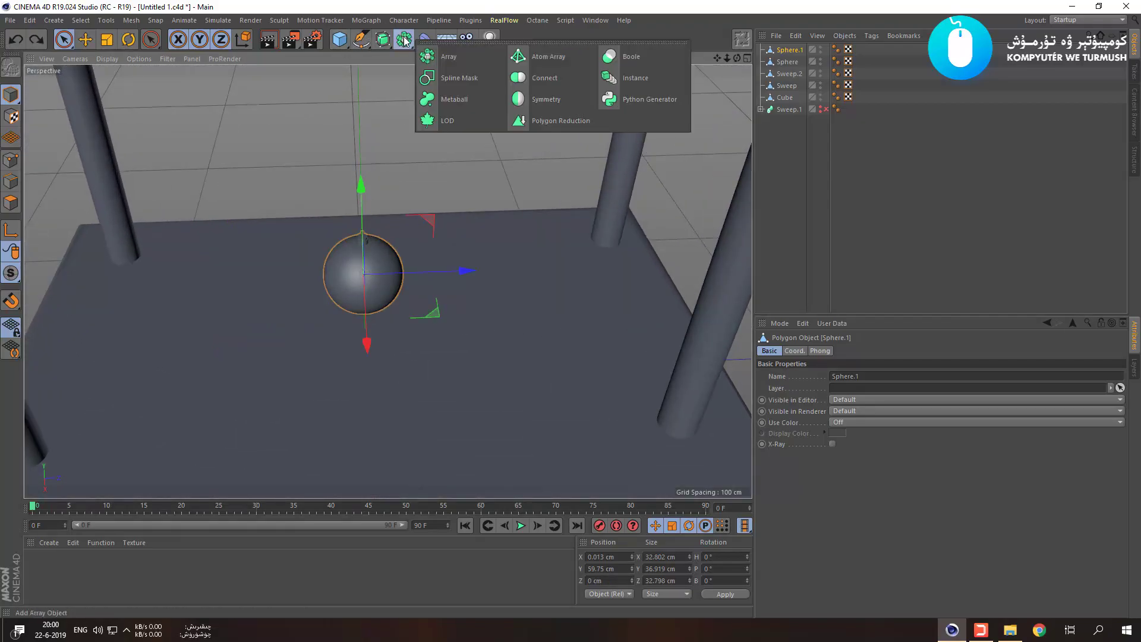
pyautogui.click(391, 46)
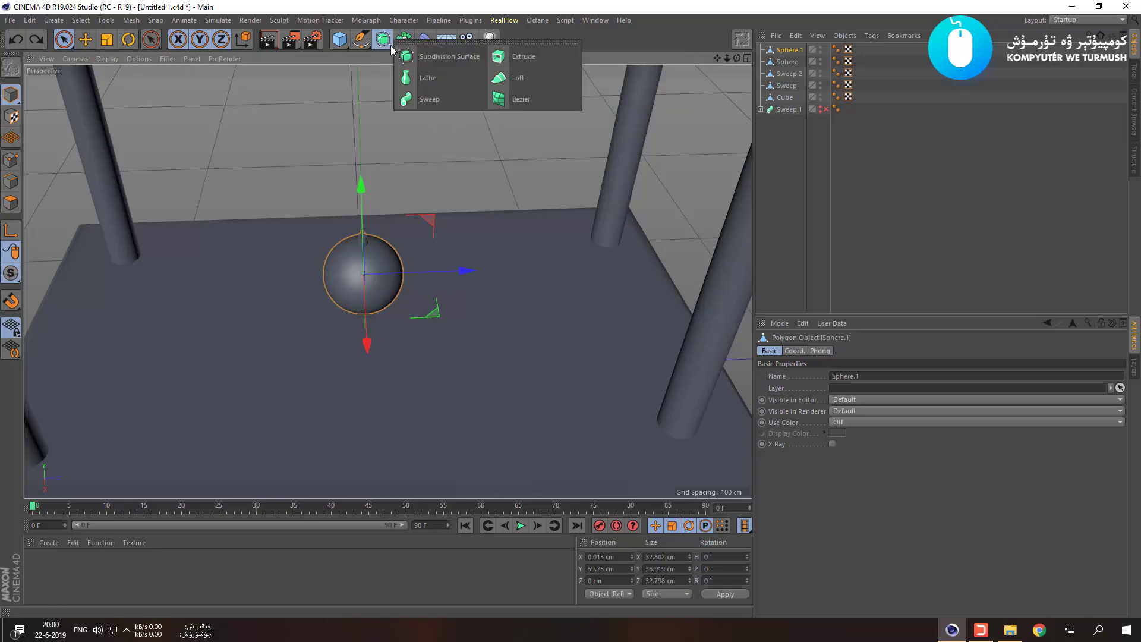
pyautogui.click(411, 43)
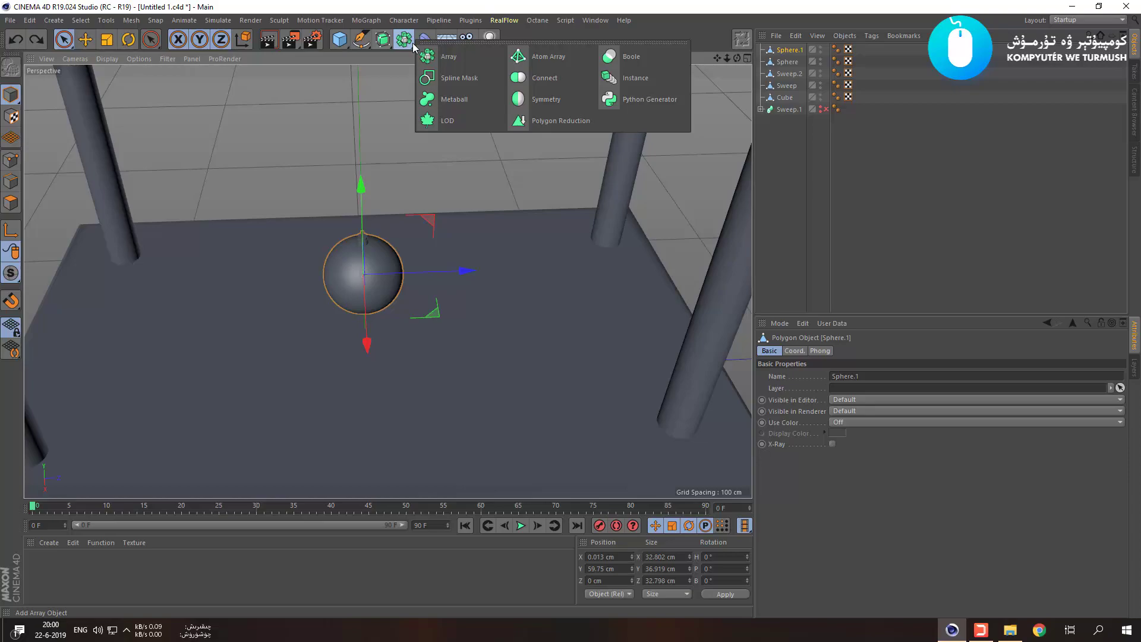
pyautogui.click(440, 56)
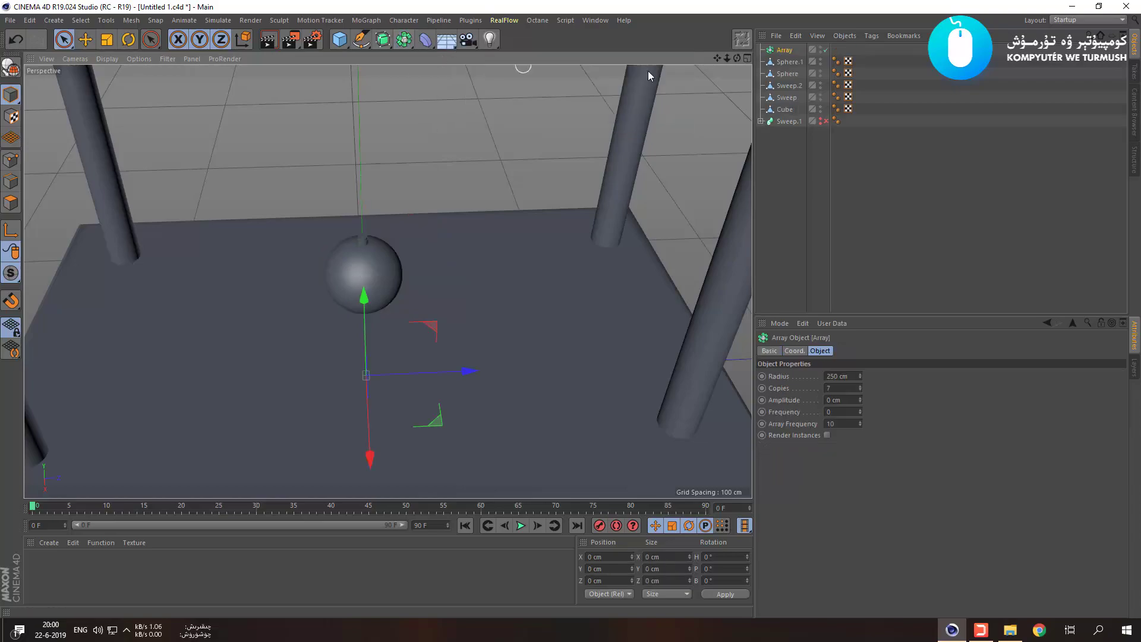
pyautogui.scroll(-5, 711, 96)
pyautogui.moveTo(790, 62); pyautogui.dragTo(782, 53)
pyautogui.scroll(-10, 531, 213)
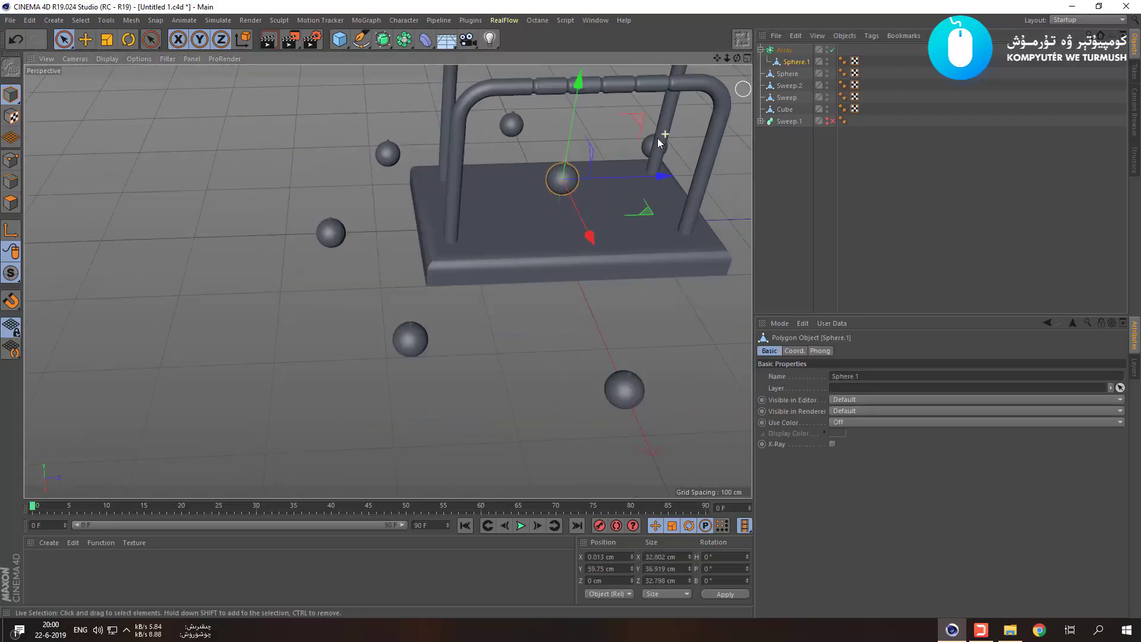
pyautogui.scroll(8, 526, 217)
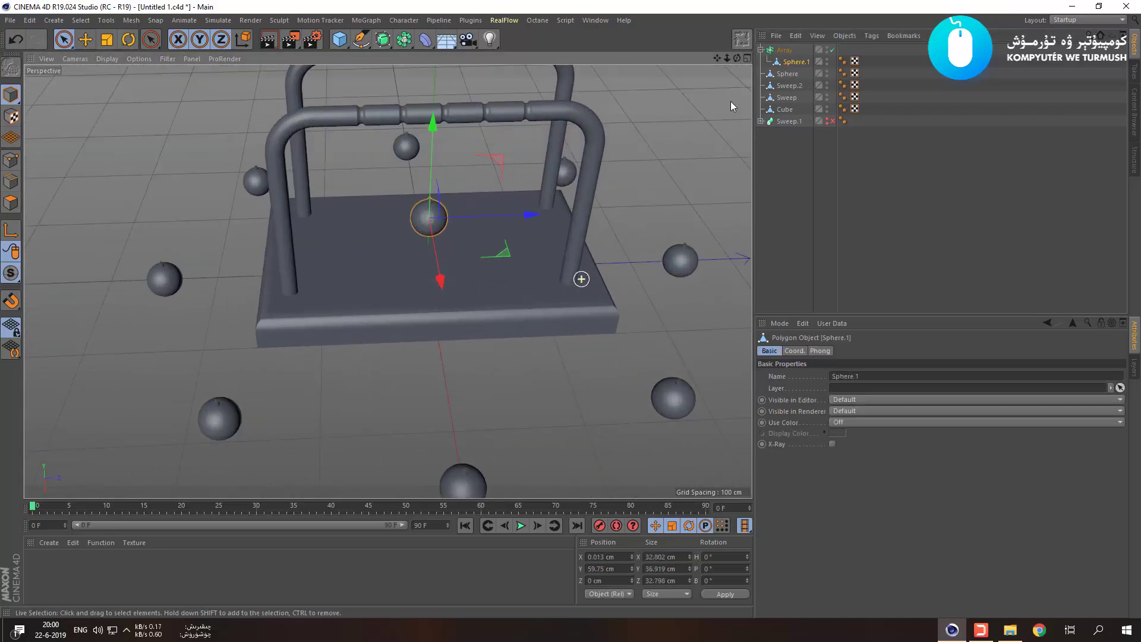
# Reduce the Array's radius to 148 cm and undo the last parameter change.
pyautogui.click(785, 51)
pyautogui.click(771, 352)
pyautogui.click(793, 350)
pyautogui.click(820, 350)
pyautogui.moveTo(861, 376)
pyautogui.mouseDown()
pyautogui.moveTo(861, 416)
pyautogui.moveTo(862, 367)
pyautogui.moveTo(860, 407)
pyautogui.moveTo(869, 383)
pyautogui.mouseUp()
pyautogui.hotkey('ctrl', 'z')
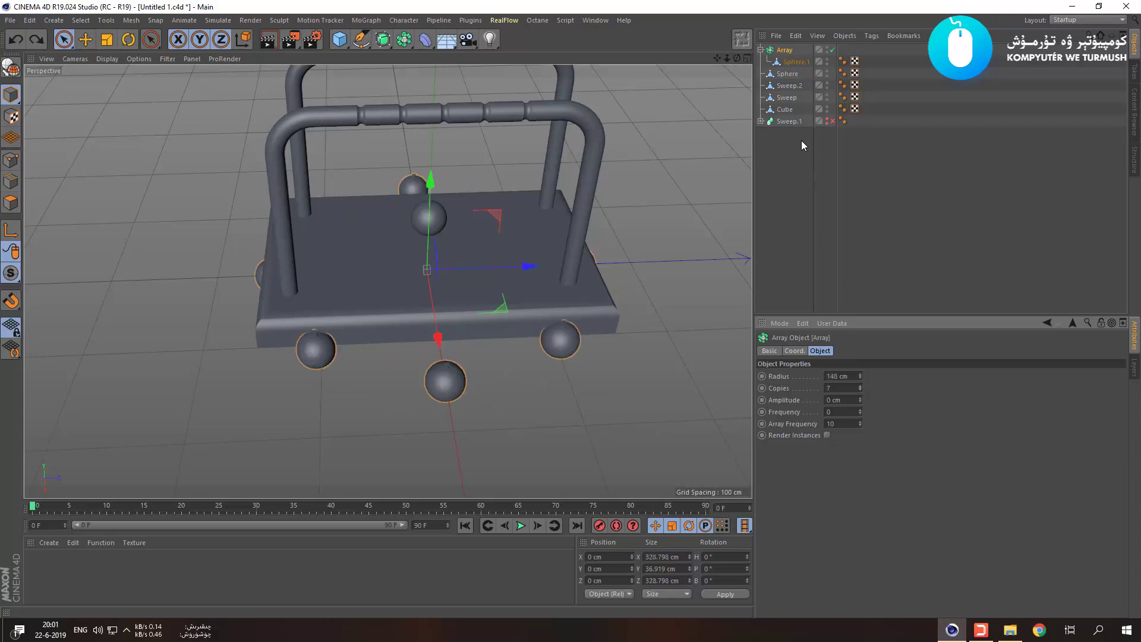
# Take Sphere.1 out of the Array and delete the empty Array object.
pyautogui.click(788, 51)
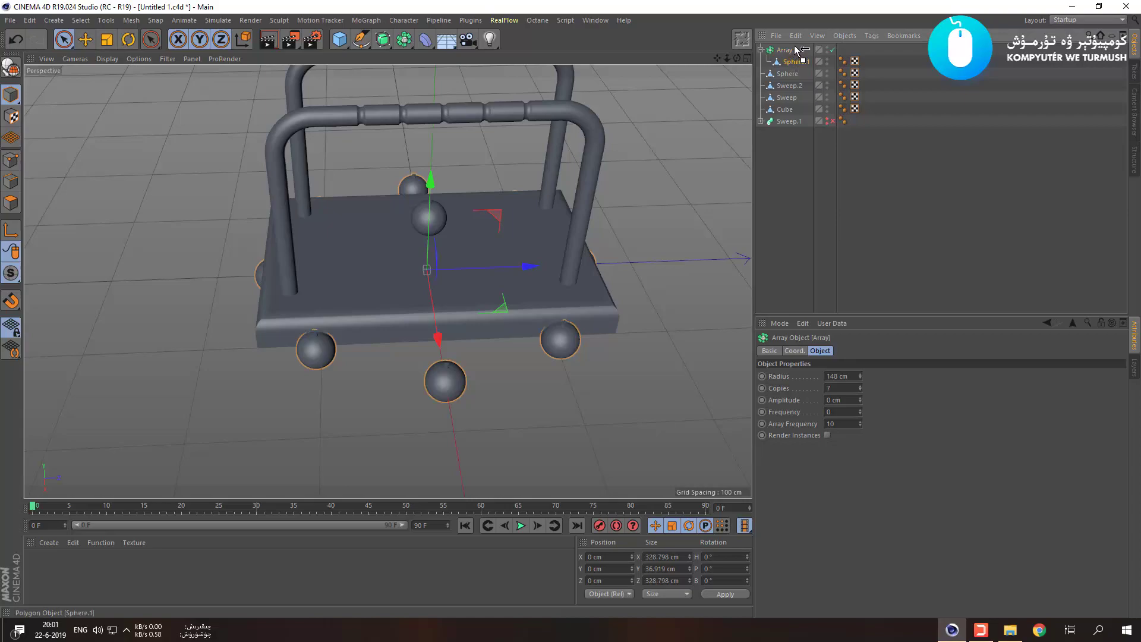
pyautogui.moveTo(795, 46); pyautogui.dragTo(794, 45)
pyautogui.click(789, 61)
pyautogui.press('Delete')
# Add an Instance object and nest Sphere.1 beneath it.
pyautogui.click(381, 36)
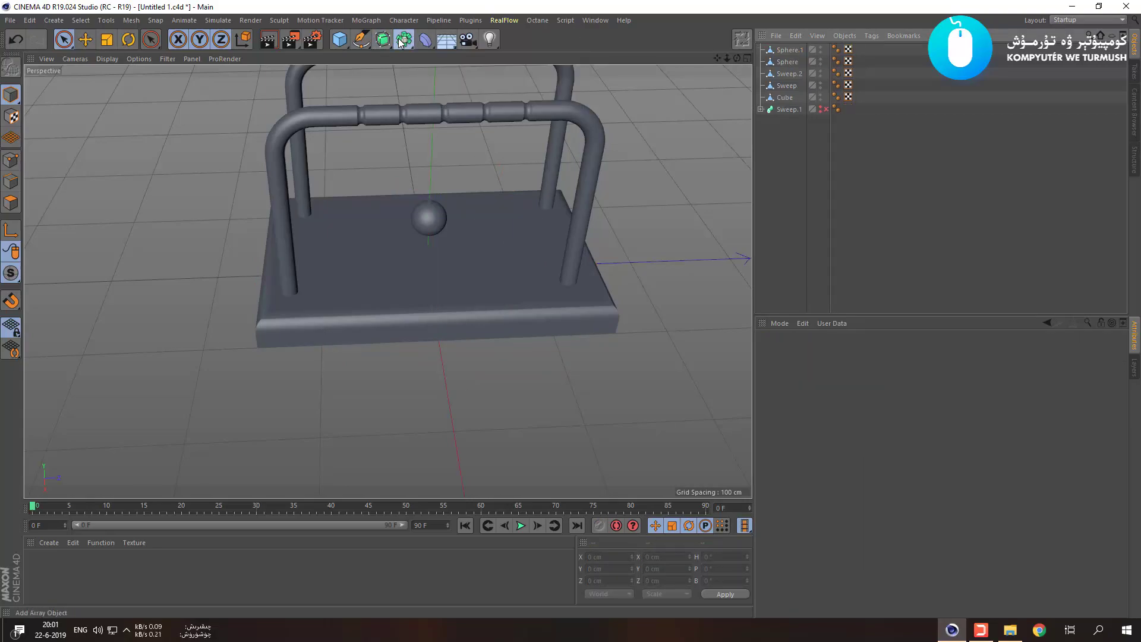
pyautogui.click(403, 40)
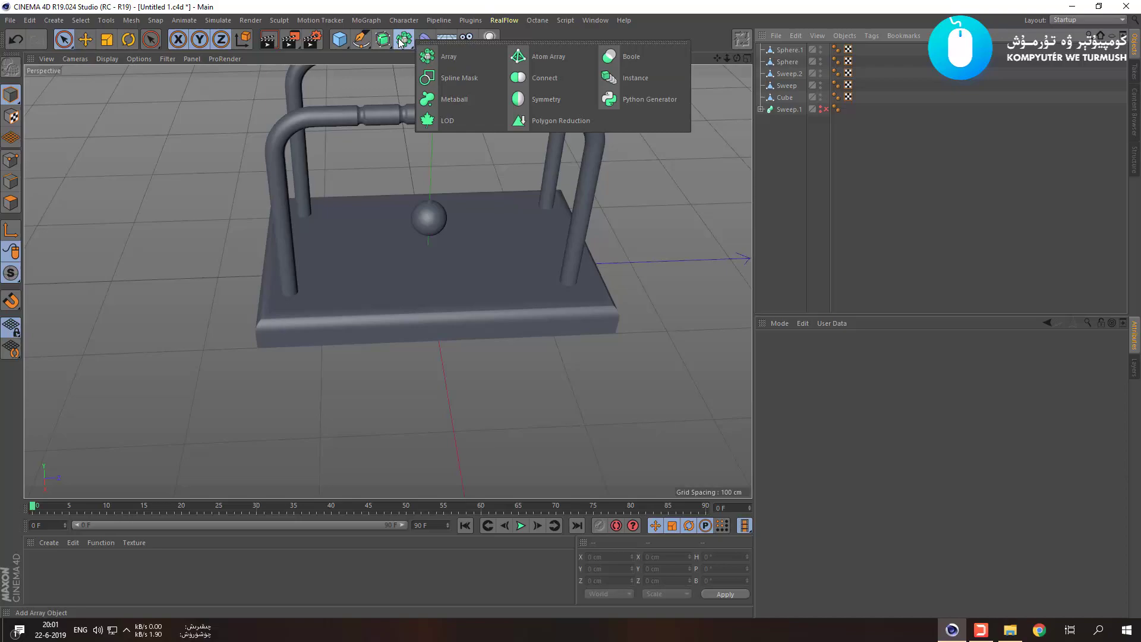
pyautogui.click(626, 80)
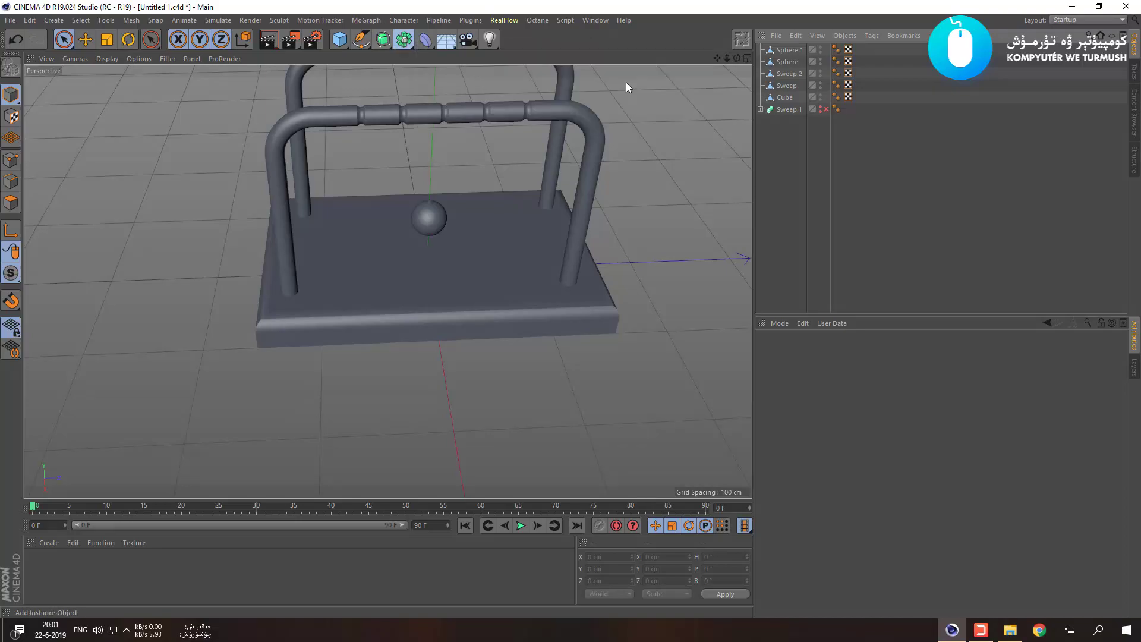
pyautogui.moveTo(783, 62); pyautogui.dragTo(789, 51)
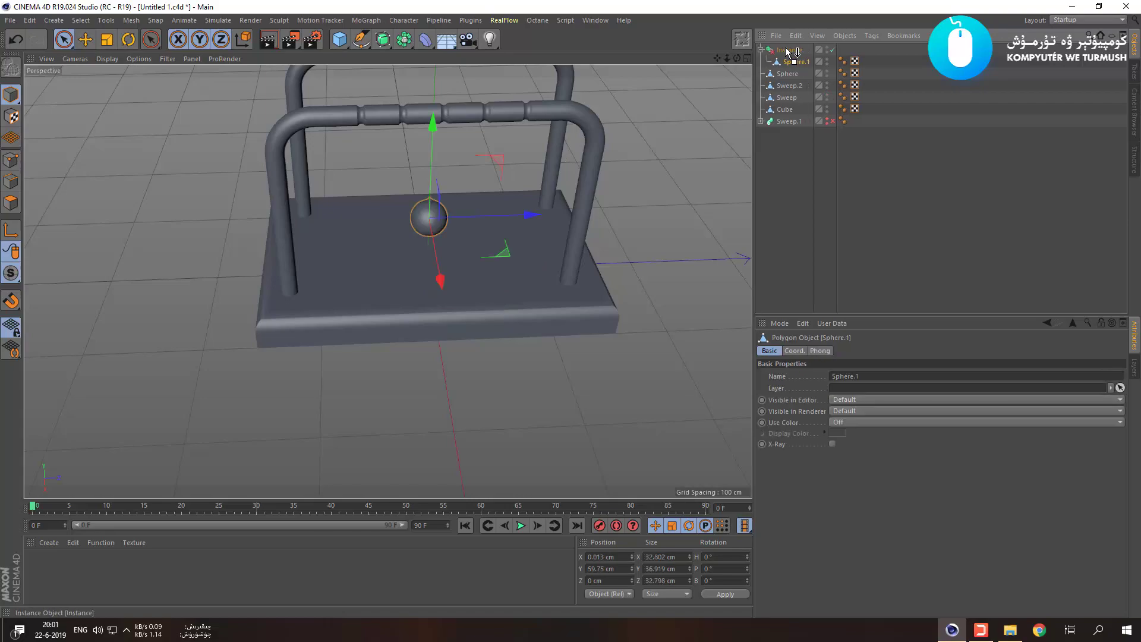
# Show the Instance's coordinate and object properties, try changing its X scale, and undo that change.
pyautogui.click(788, 350)
pyautogui.click(790, 51)
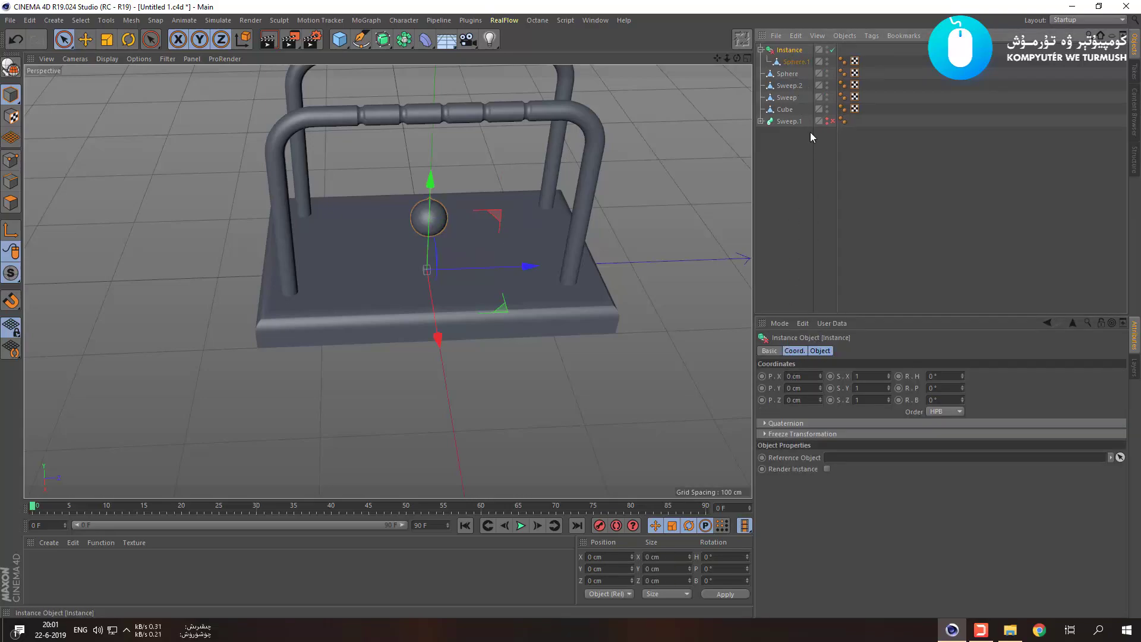
pyautogui.moveTo(888, 376)
pyautogui.mouseDown()
pyautogui.moveTo(888, 360)
pyautogui.moveTo(888, 377)
pyautogui.mouseUp()
pyautogui.hotkey('ctrl', 'z')
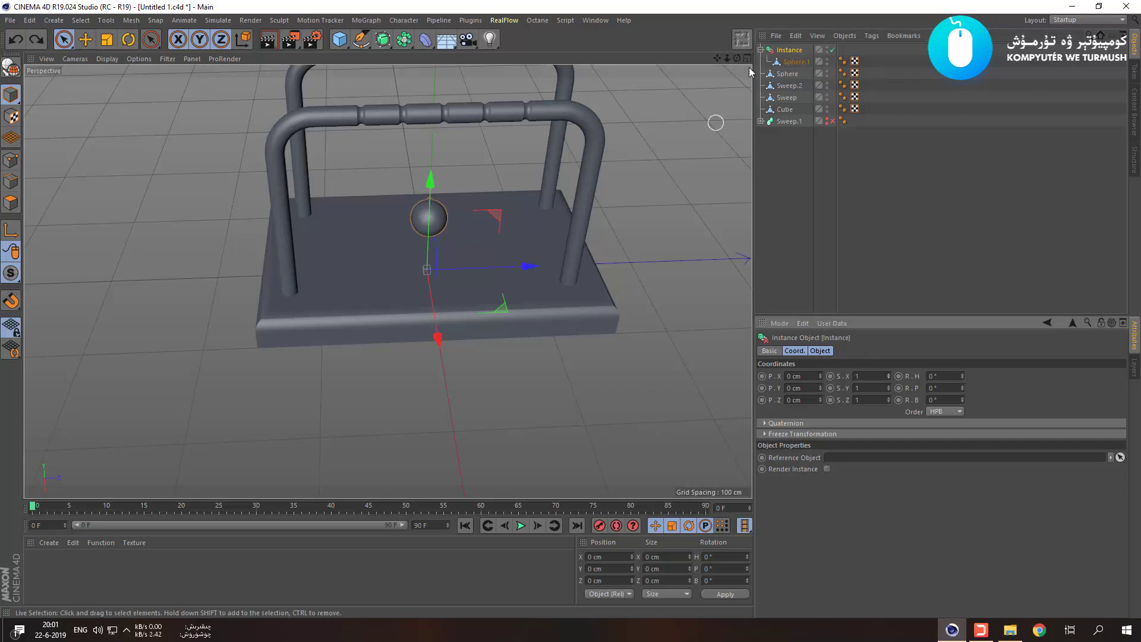
# Move Sphere.1 out of the Instance and delete the empty Instance object.
pyautogui.click(784, 51)
pyautogui.moveTo(794, 61); pyautogui.dragTo(790, 47)
pyautogui.click(790, 62)
pyautogui.press('Delete')
pyautogui.click(381, 40)
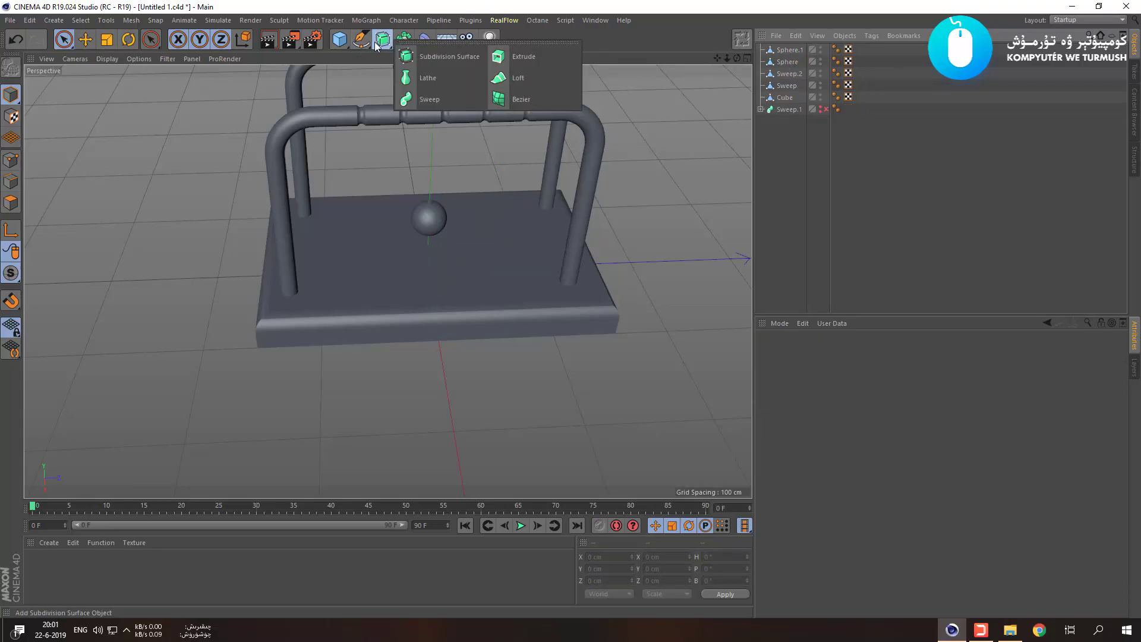
pyautogui.click(404, 40)
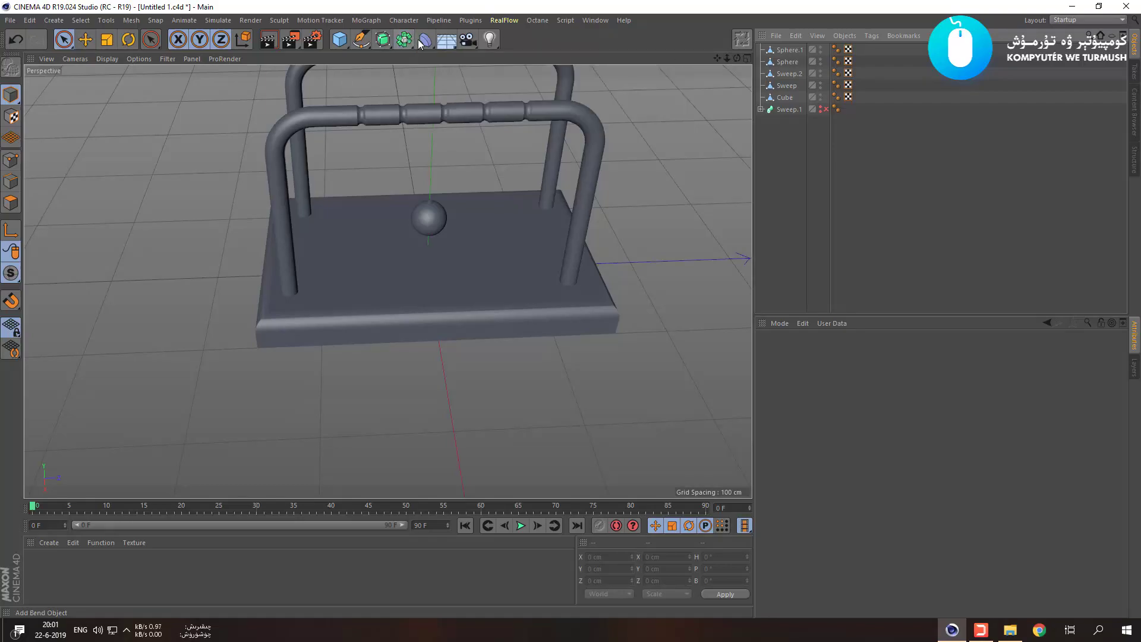
pyautogui.click(423, 41)
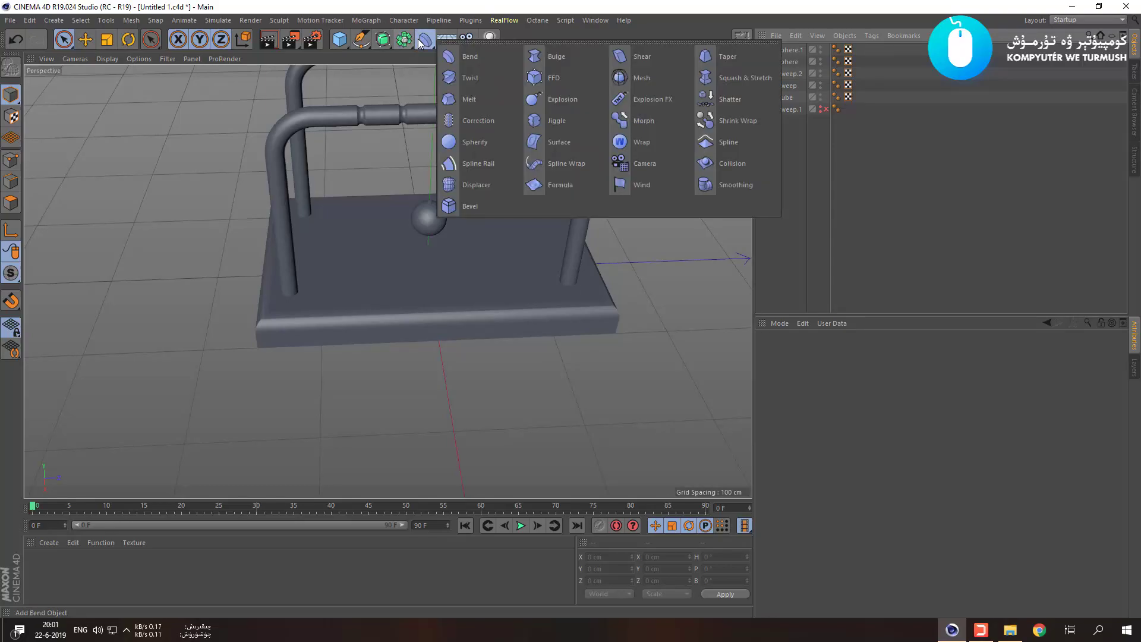
pyautogui.click(420, 44)
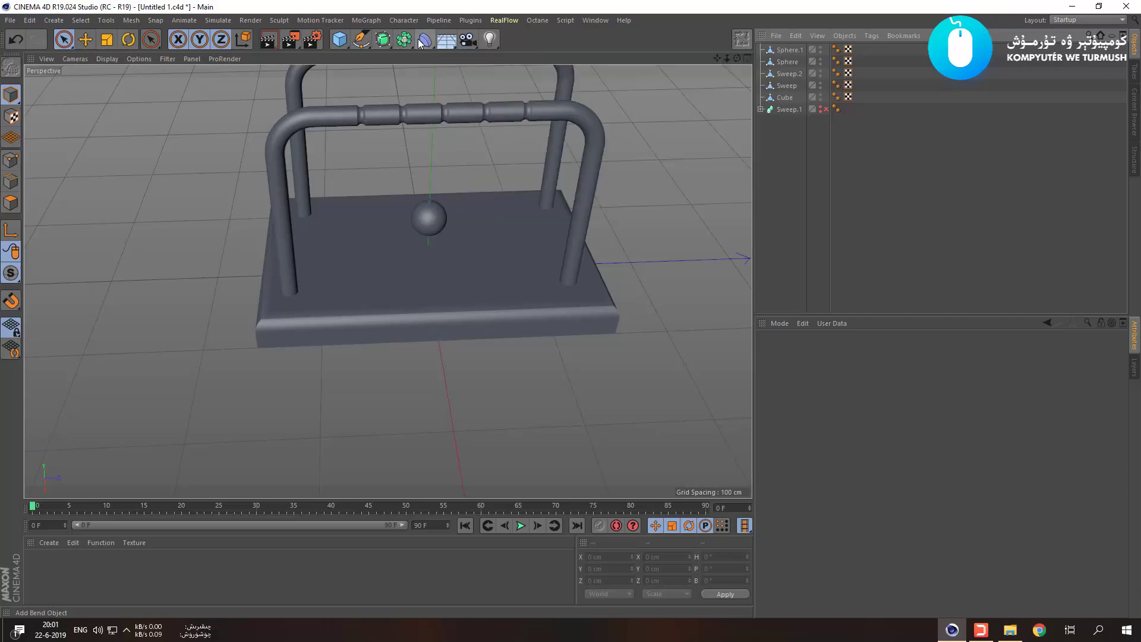
pyautogui.click(338, 45)
pyautogui.click(338, 46)
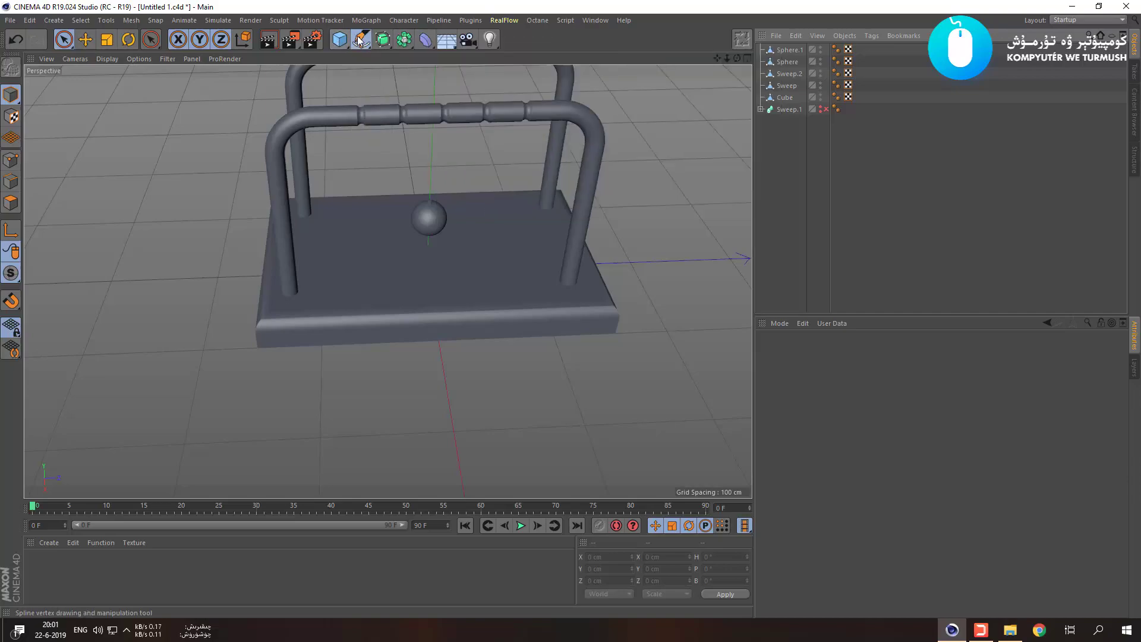
pyautogui.click(360, 40)
pyautogui.click(361, 40)
pyautogui.click(378, 39)
pyautogui.click(378, 38)
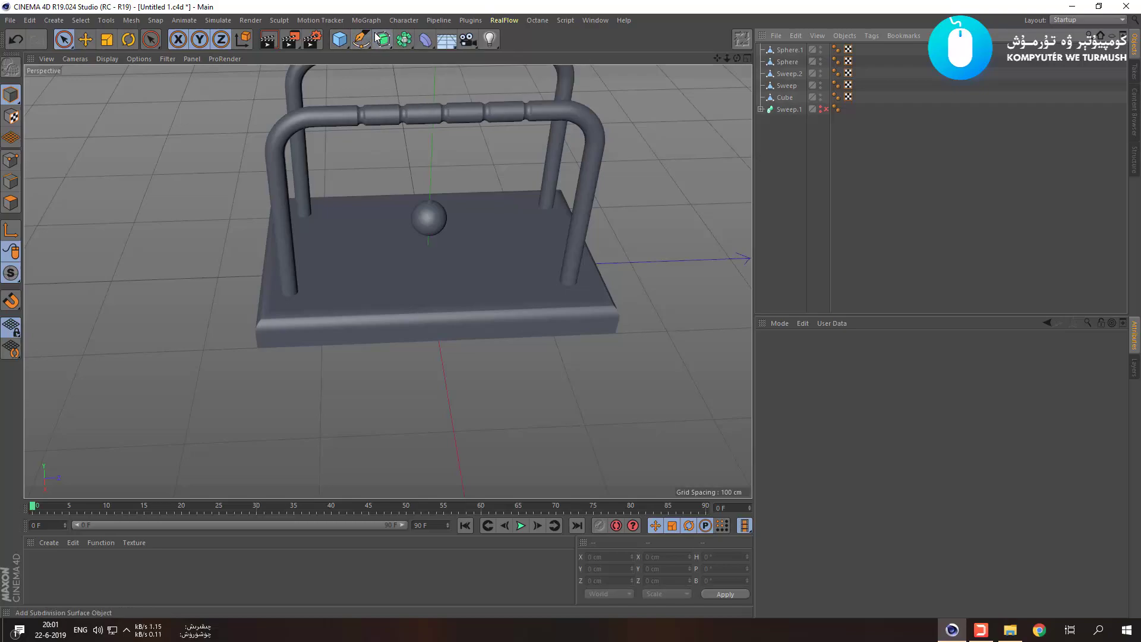
# Add a new Array object, expand its Quaternion and Freeze Transformation settings, and nest Sphere.1 beneath it.
pyautogui.click(404, 40)
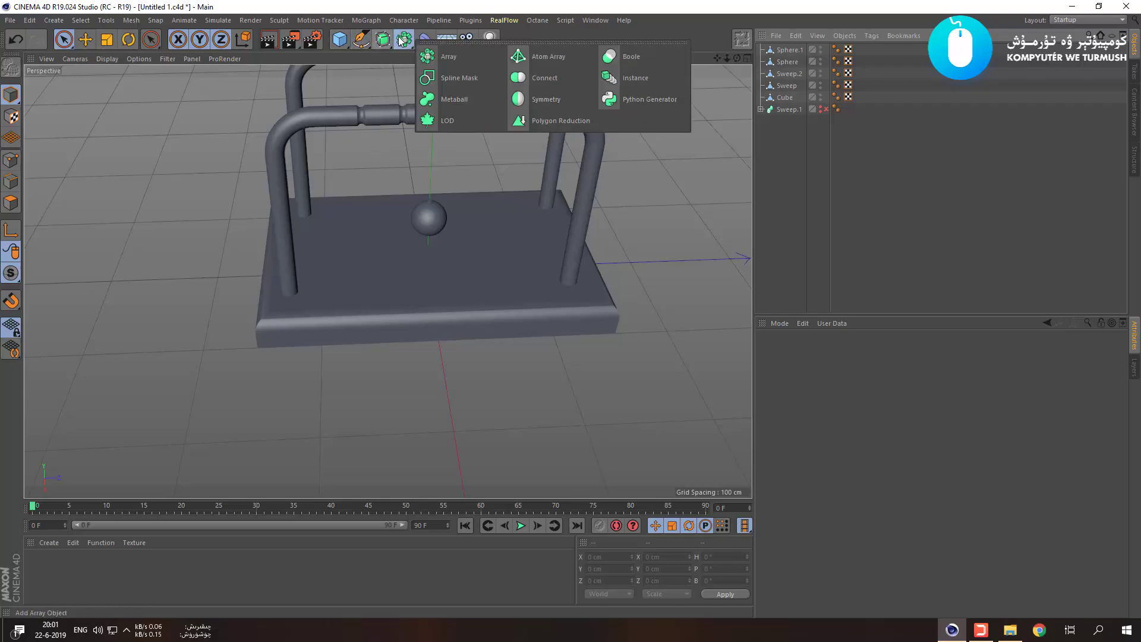
pyautogui.click(445, 56)
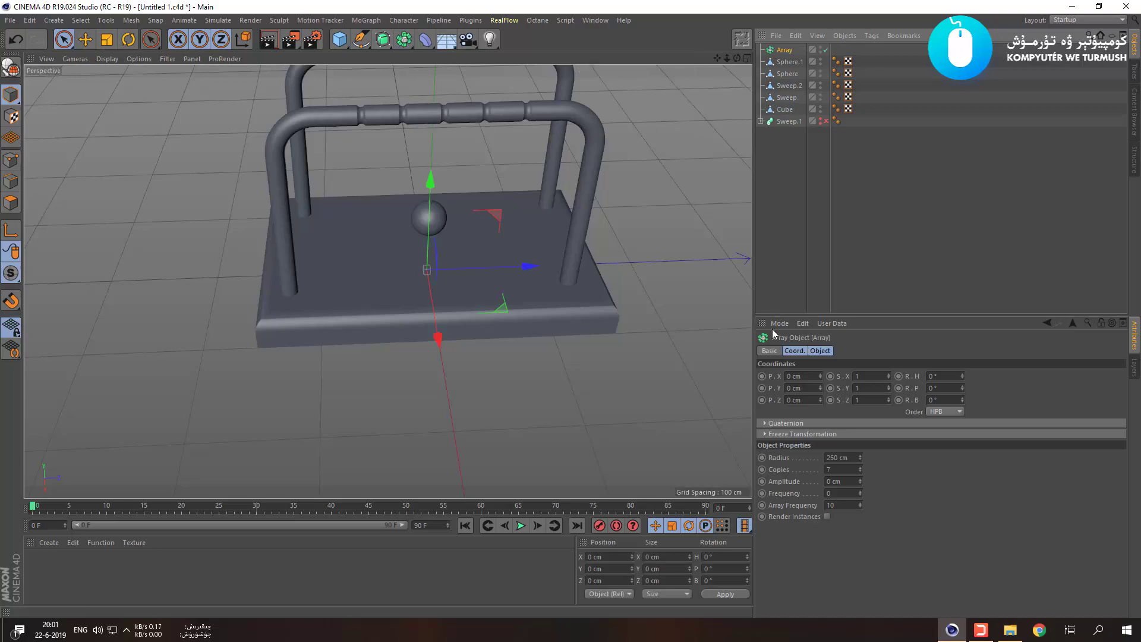
pyautogui.click(794, 350)
pyautogui.click(783, 423)
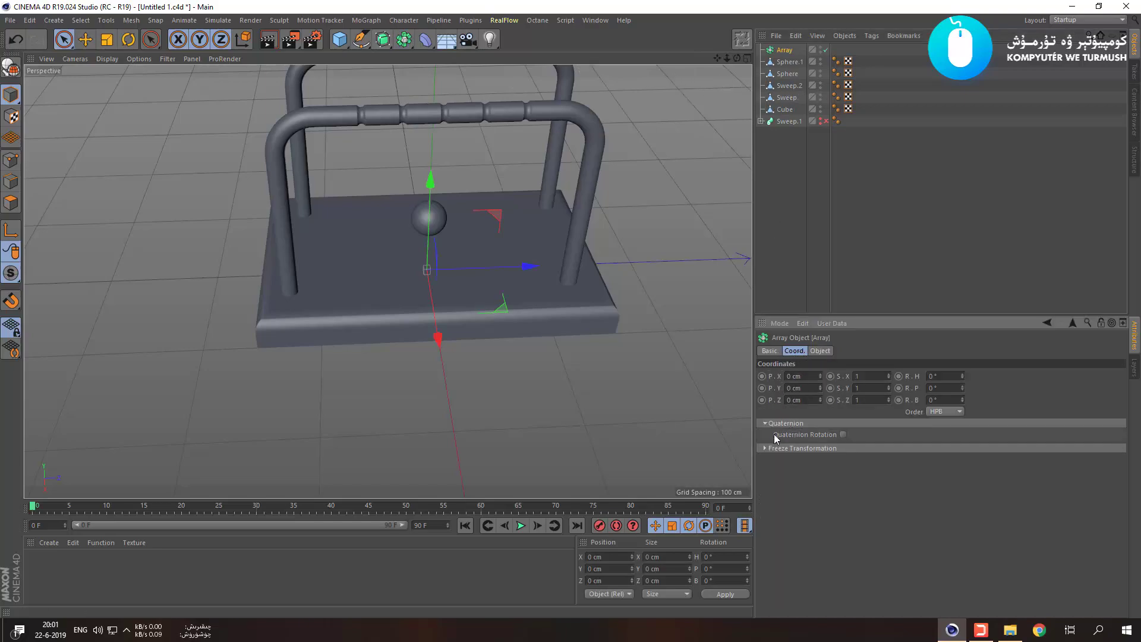
pyautogui.click(791, 448)
pyautogui.moveTo(795, 61); pyautogui.dragTo(783, 50)
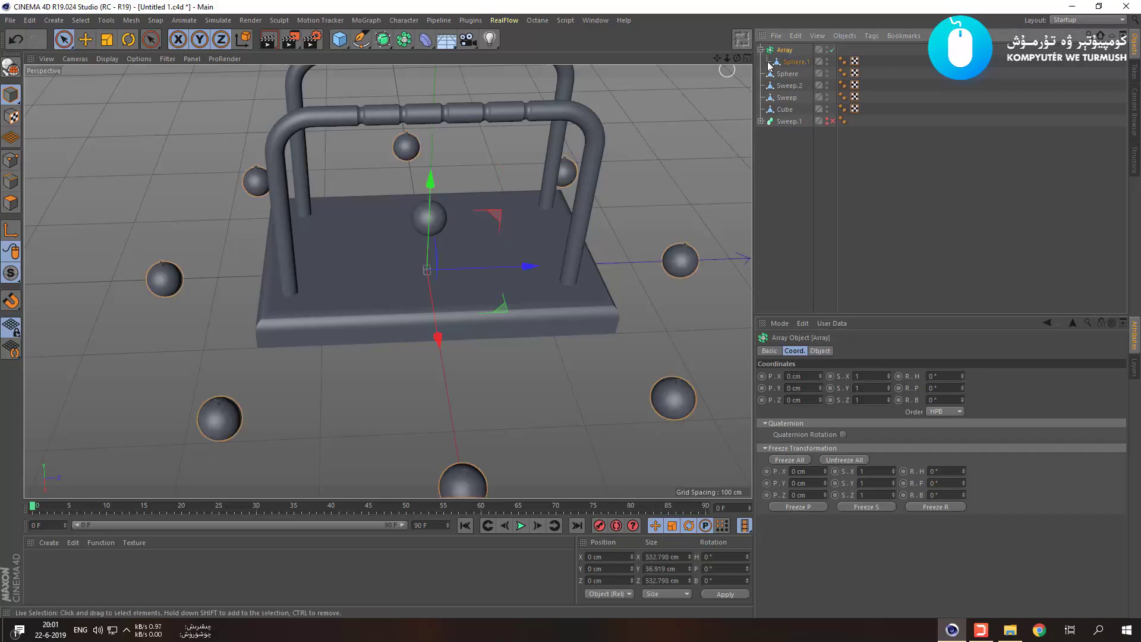
# Move the ring of arrayed balls away from the cradle along Z, to about -406 cm.
pyautogui.moveTo(523, 267); pyautogui.dragTo(150, 298)
pyautogui.scroll(-3, 152, 291)
pyautogui.keyDown('alt'); pyautogui.moveTo(214, 253); pyautogui.dragTo(540, 231, button='middle'); pyautogui.keyUp('alt')
pyautogui.moveTo(503, 259); pyautogui.dragTo(420, 266)
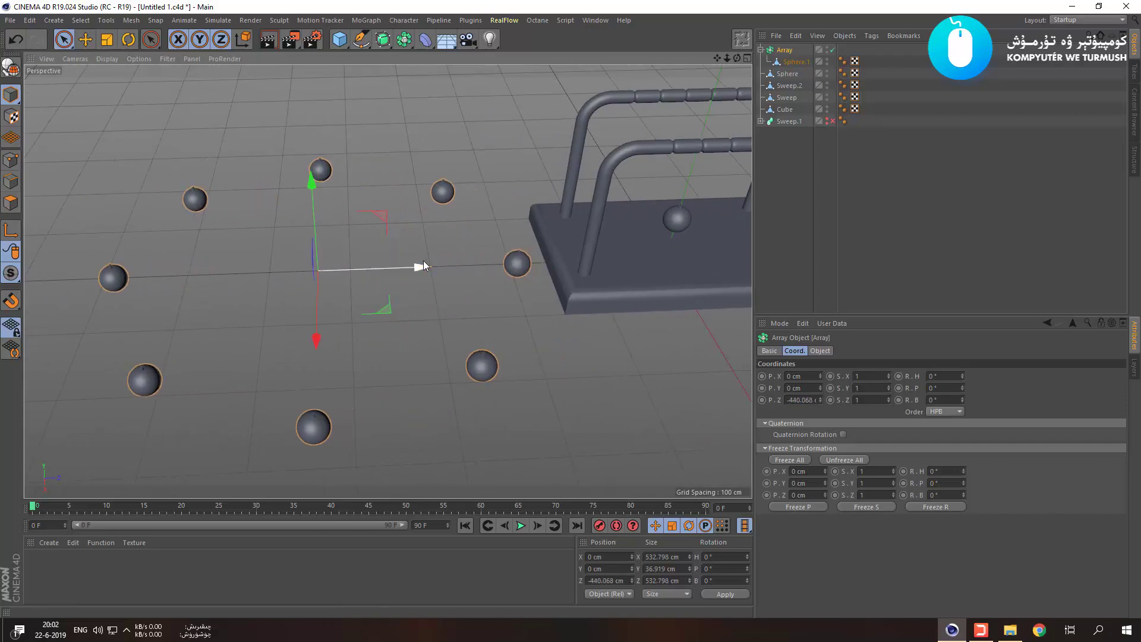
pyautogui.hotkey('ctrl', 'z')
pyautogui.moveTo(495, 265); pyautogui.dragTo(444, 266)
# Reduce the Array's radius to 114 cm in its object properties.
pyautogui.click(820, 351)
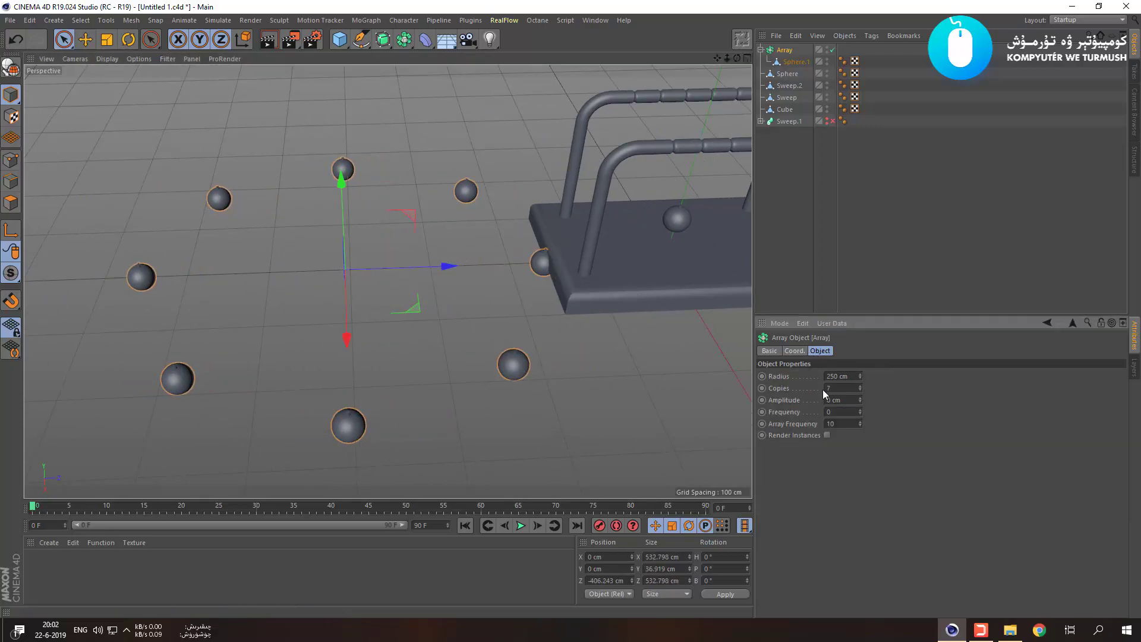
pyautogui.moveTo(860, 399)
pyautogui.mouseDown()
pyautogui.moveTo(860, 427)
pyautogui.moveTo(861, 386)
pyautogui.moveTo(862, 425)
pyautogui.moveTo(861, 413)
pyautogui.mouseUp()
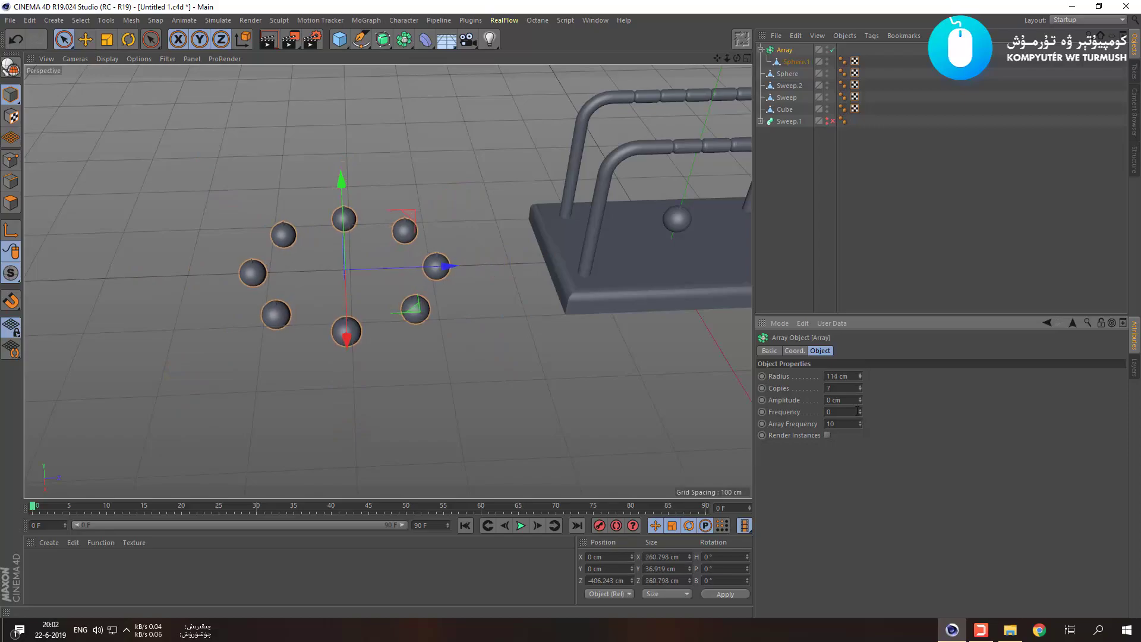
pyautogui.click(772, 351)
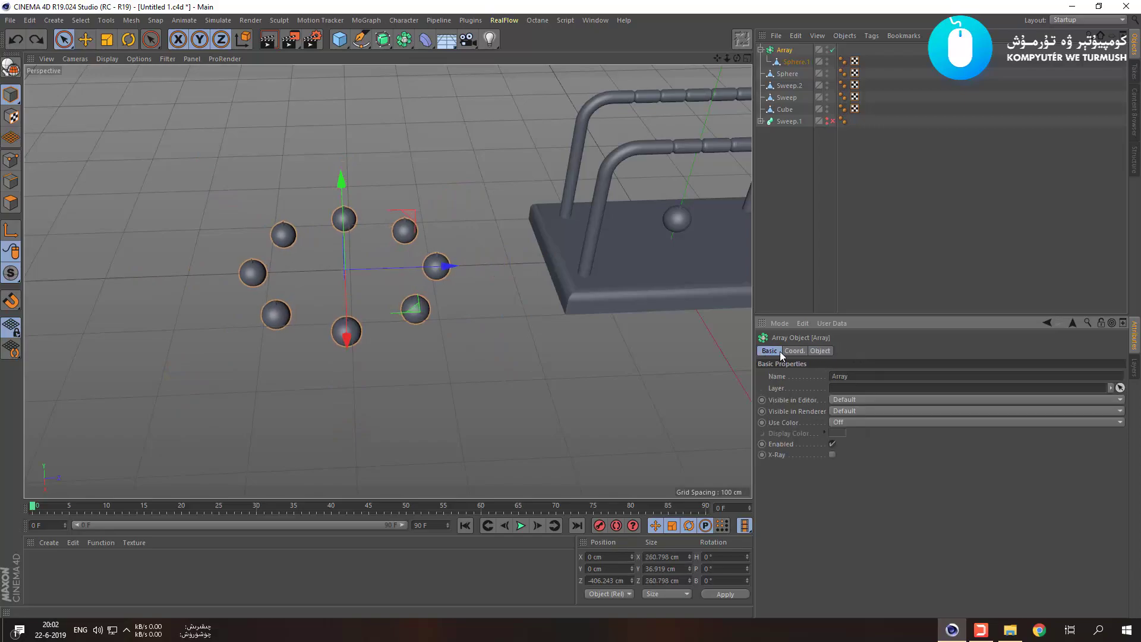
pyautogui.click(796, 351)
pyautogui.click(770, 351)
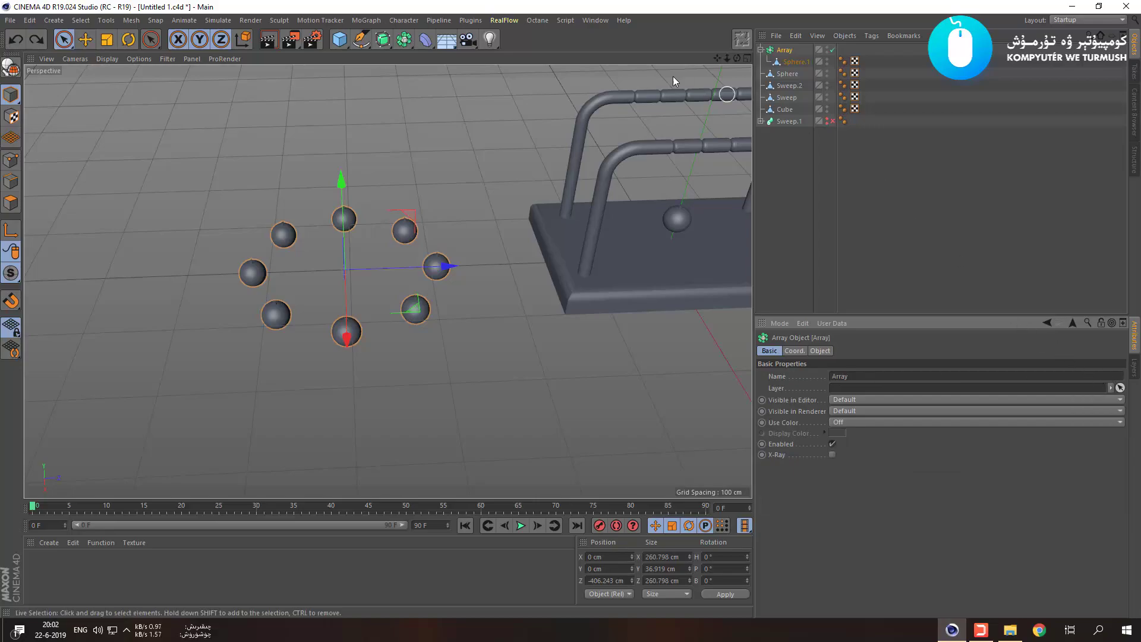
# Add a Connect object, move Sphere.1 from the Array into it, delete the Array, and show the Connect's object properties.
pyautogui.click(403, 41)
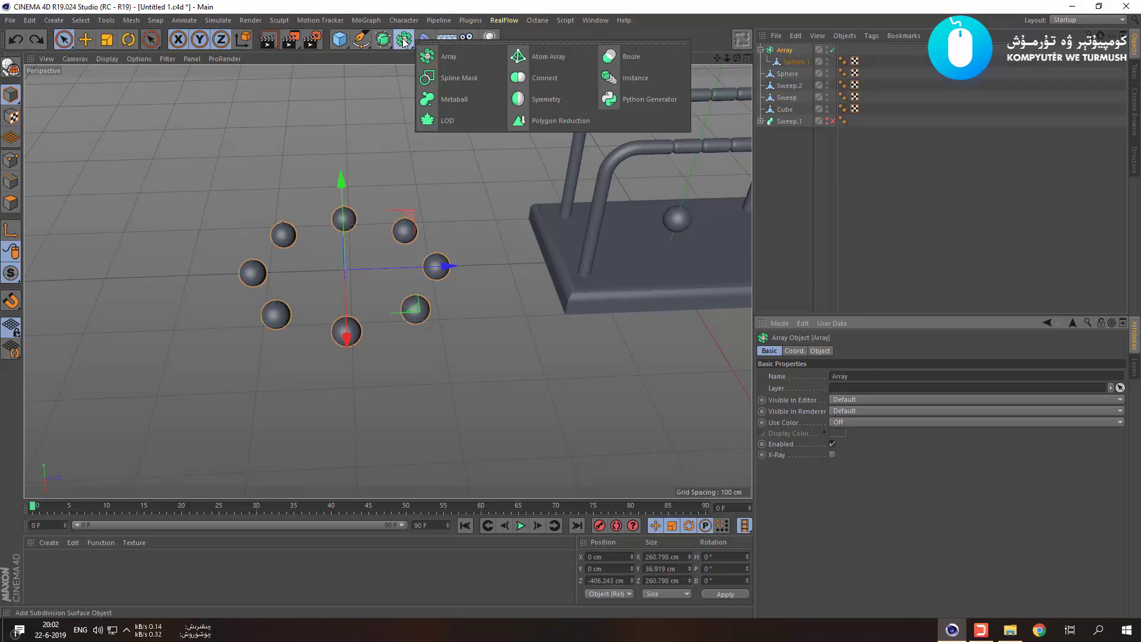
pyautogui.click(542, 77)
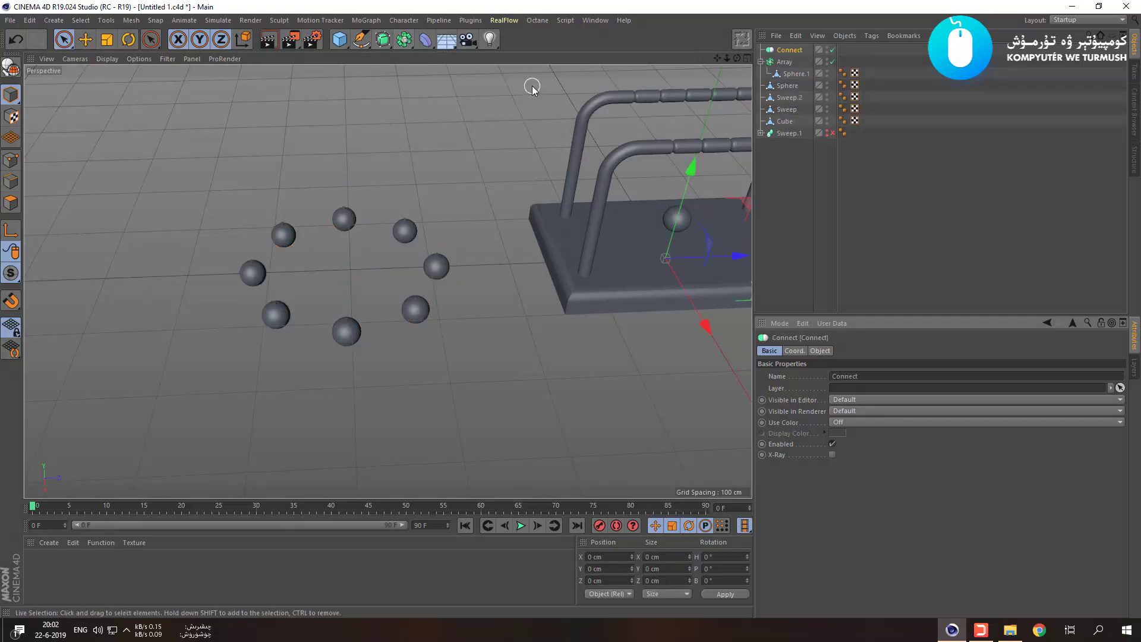
pyautogui.click(784, 62)
pyautogui.moveTo(790, 74); pyautogui.dragTo(793, 48)
pyautogui.click(779, 75)
pyautogui.press('Delete')
pyautogui.click(789, 50)
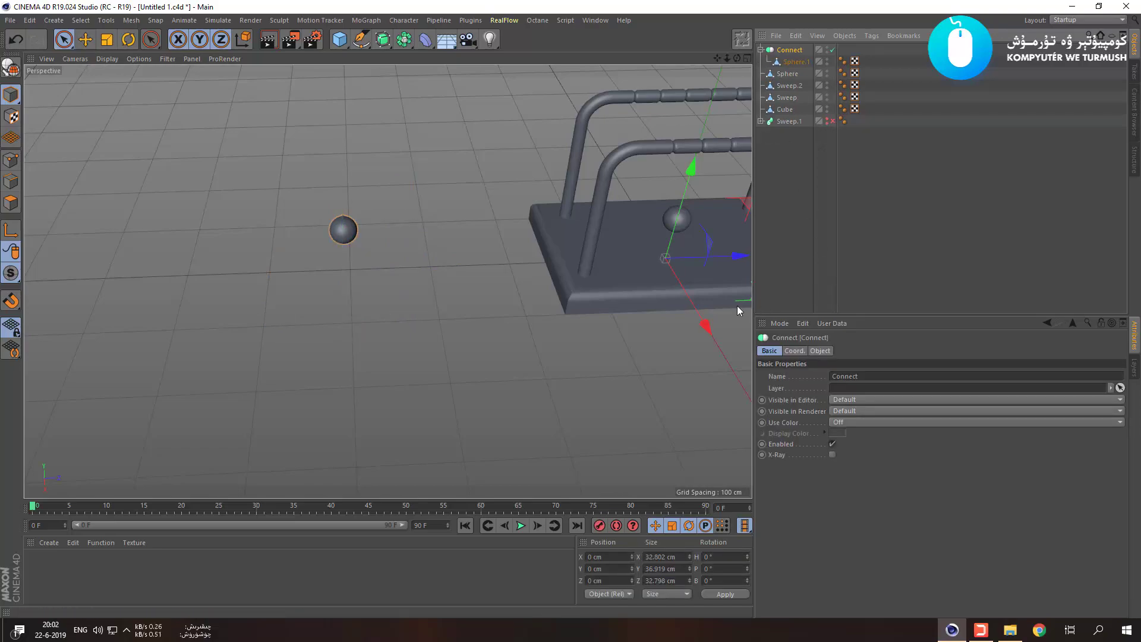
pyautogui.click(796, 351)
pyautogui.click(821, 350)
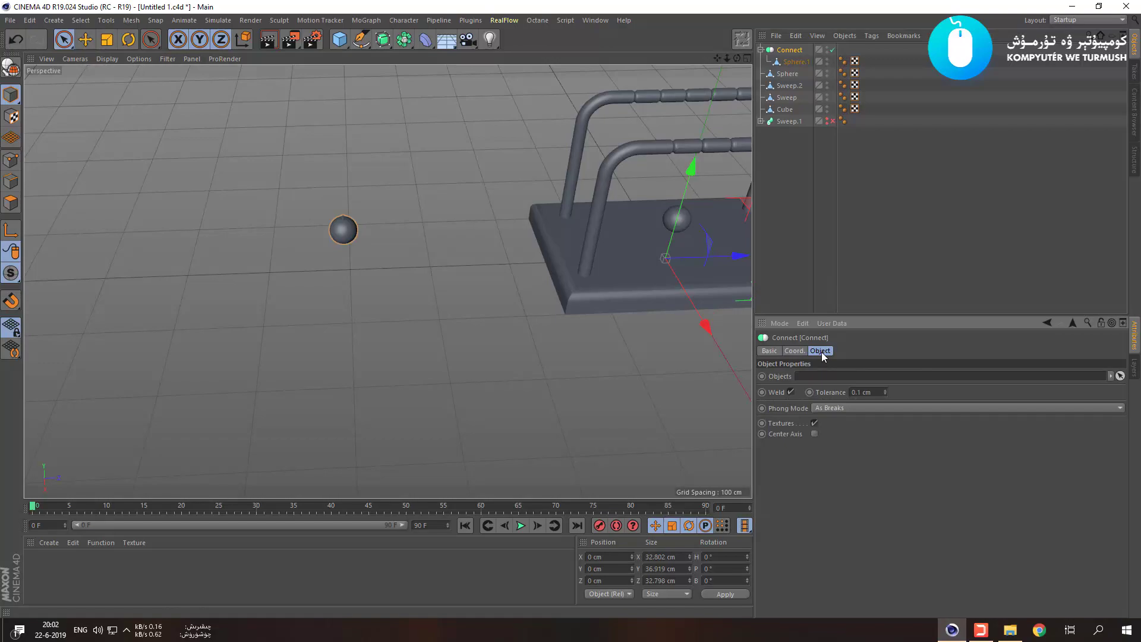
# Move Sphere.1 out of the Connect object to the top level of the object hierarchy.
pyautogui.moveTo(795, 62); pyautogui.dragTo(797, 48)
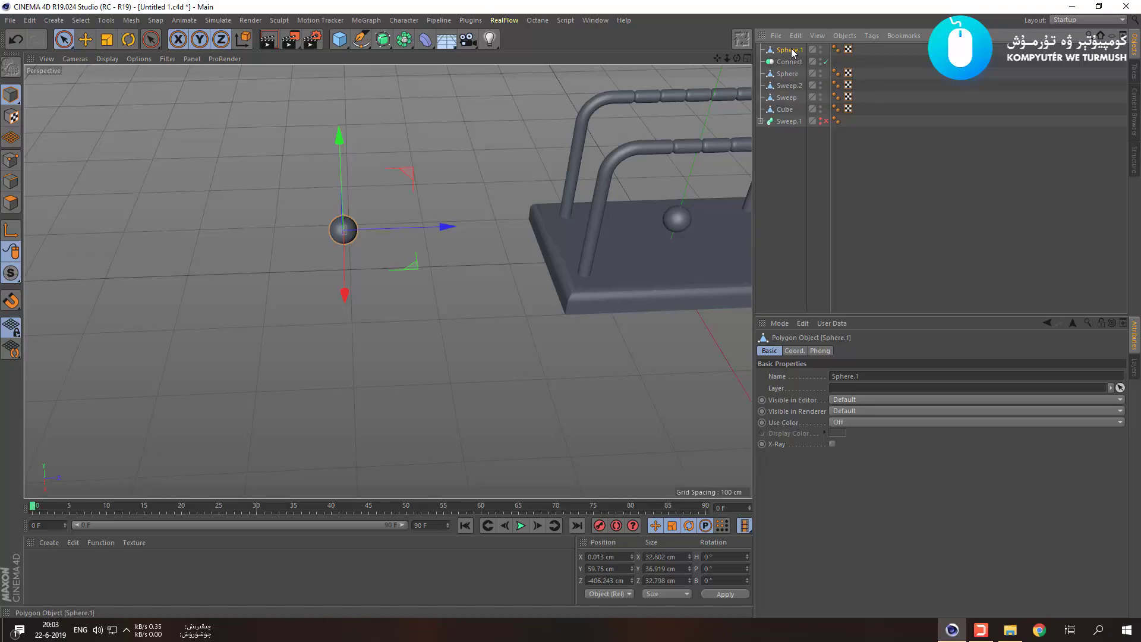
pyautogui.click(791, 62)
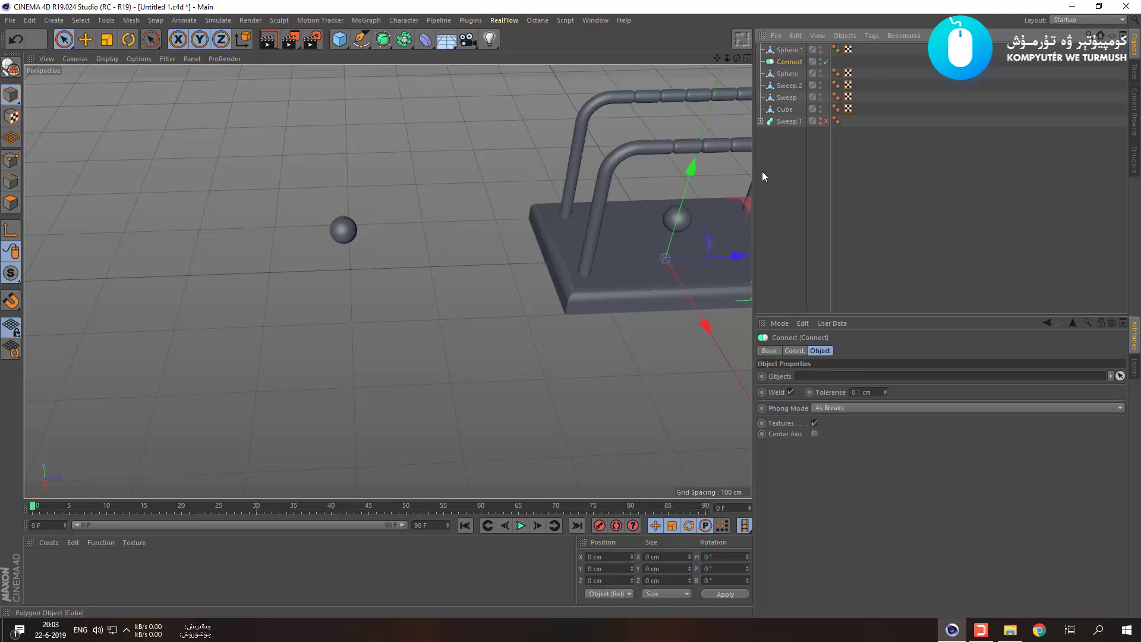
pyautogui.moveTo(730, 258); pyautogui.dragTo(705, 259)
pyautogui.scroll(-2, 702, 250)
pyautogui.scroll(-1, 702, 247)
pyautogui.hotkey('ctrl', 'z')
# Try raising the empty Connect object to about 57.75 cm on Y and shifting it along Z.
pyautogui.keyDown('alt'); pyautogui.moveTo(702, 262); pyautogui.dragTo(480, 248, button='middle'); pyautogui.keyUp('alt')
pyautogui.keyDown('alt'); pyautogui.moveTo(481, 249); pyautogui.dragTo(485, 214); pyautogui.keyUp('alt')
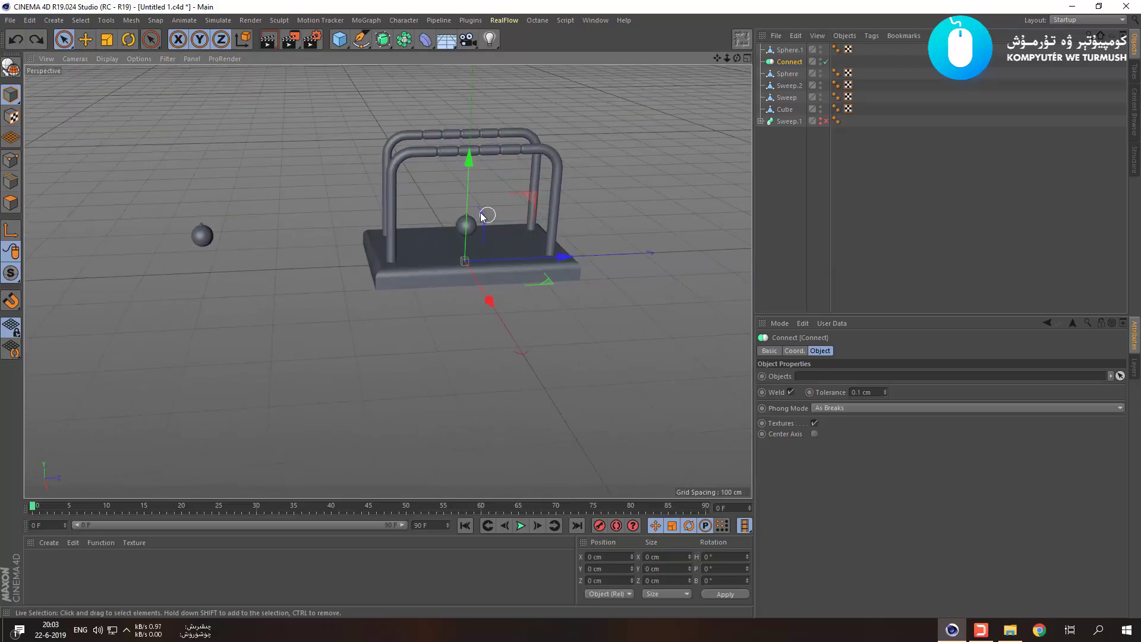
pyautogui.scroll(4, 478, 209)
pyautogui.scroll(-3, 494, 244)
pyautogui.keyDown('alt'); pyautogui.moveTo(501, 252); pyautogui.dragTo(469, 190); pyautogui.keyUp('alt')
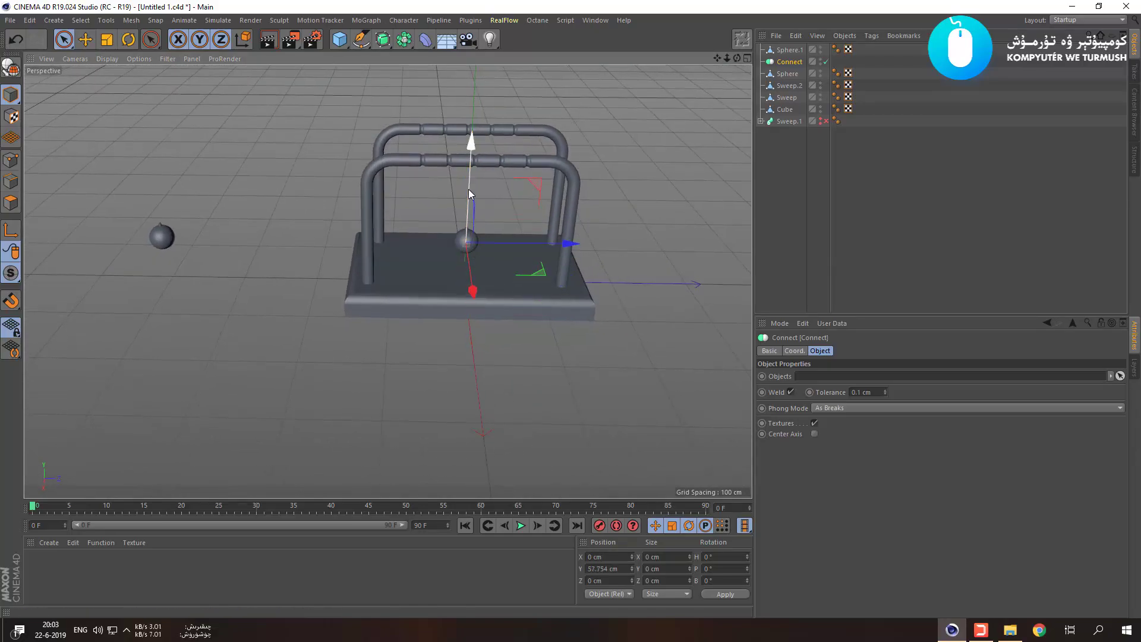
pyautogui.moveTo(524, 243); pyautogui.dragTo(402, 241)
pyautogui.hotkey('ctrl', 'z')
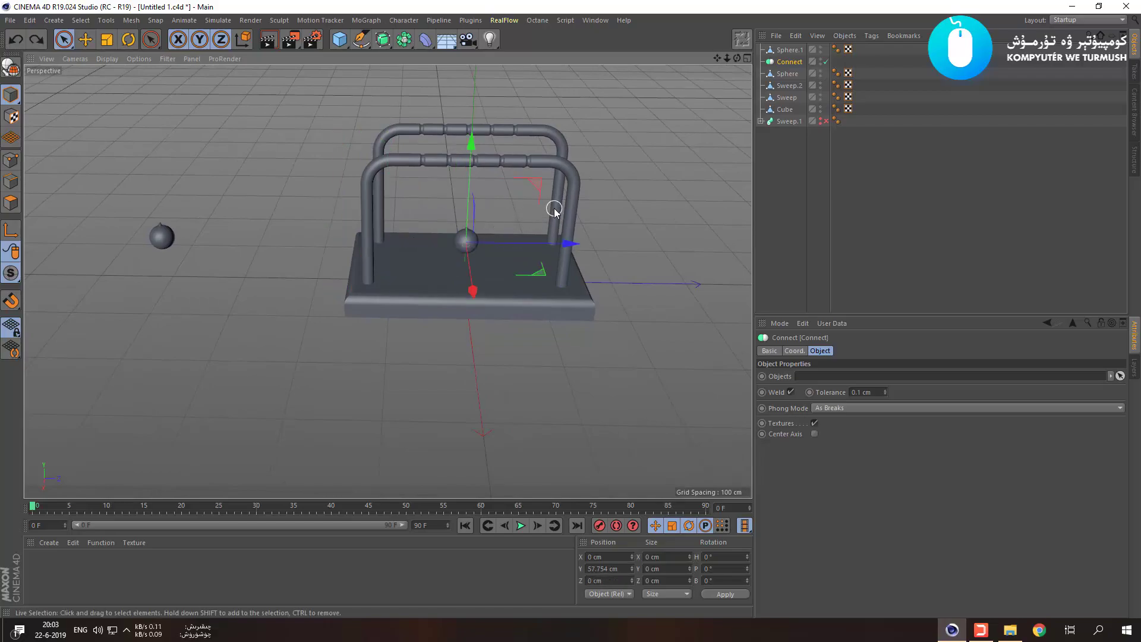
# Delete the empty Connect object and select the Sphere above the centre of the base.
pyautogui.press('Delete')
pyautogui.click(790, 51)
pyautogui.click(790, 60)
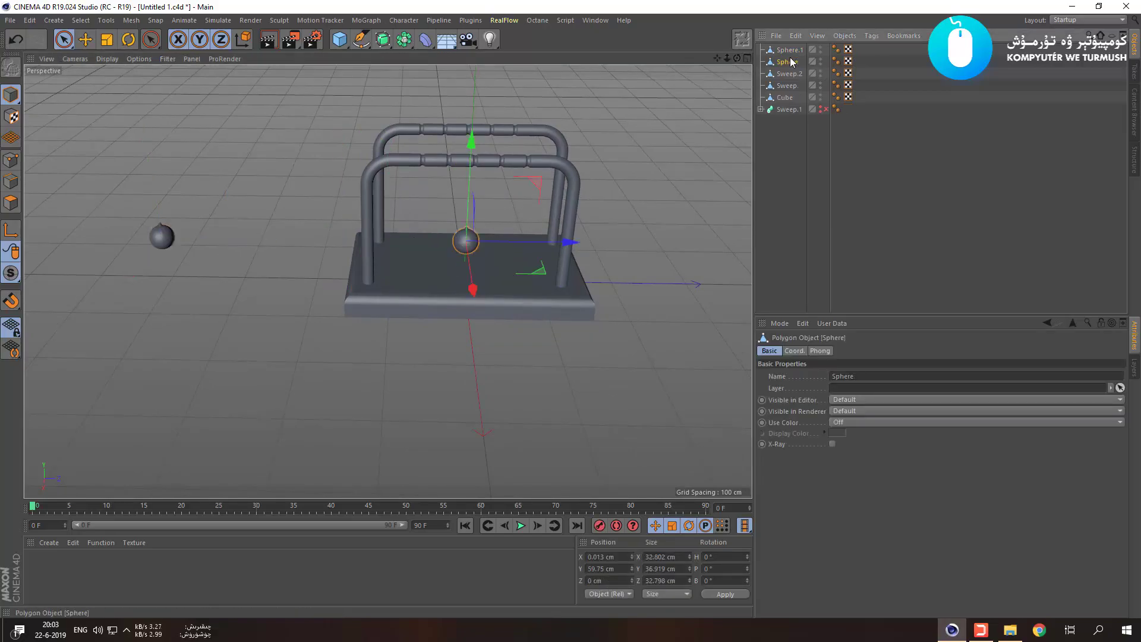
pyautogui.click(789, 73)
pyautogui.click(787, 62)
pyautogui.click(789, 51)
pyautogui.click(788, 63)
pyautogui.click(408, 47)
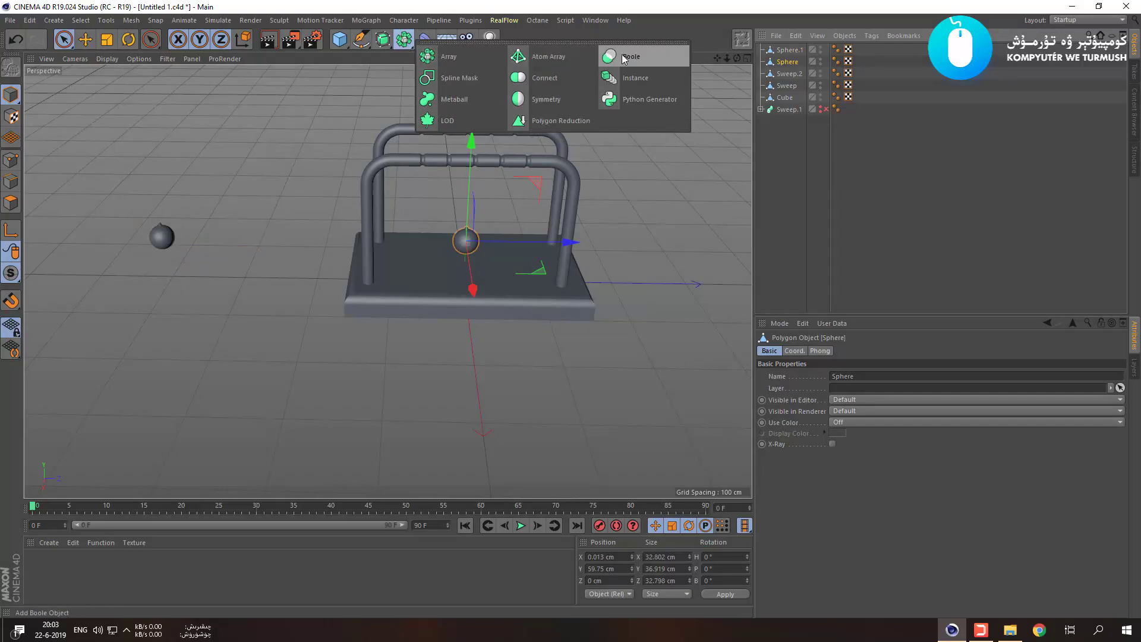
pyautogui.click(383, 39)
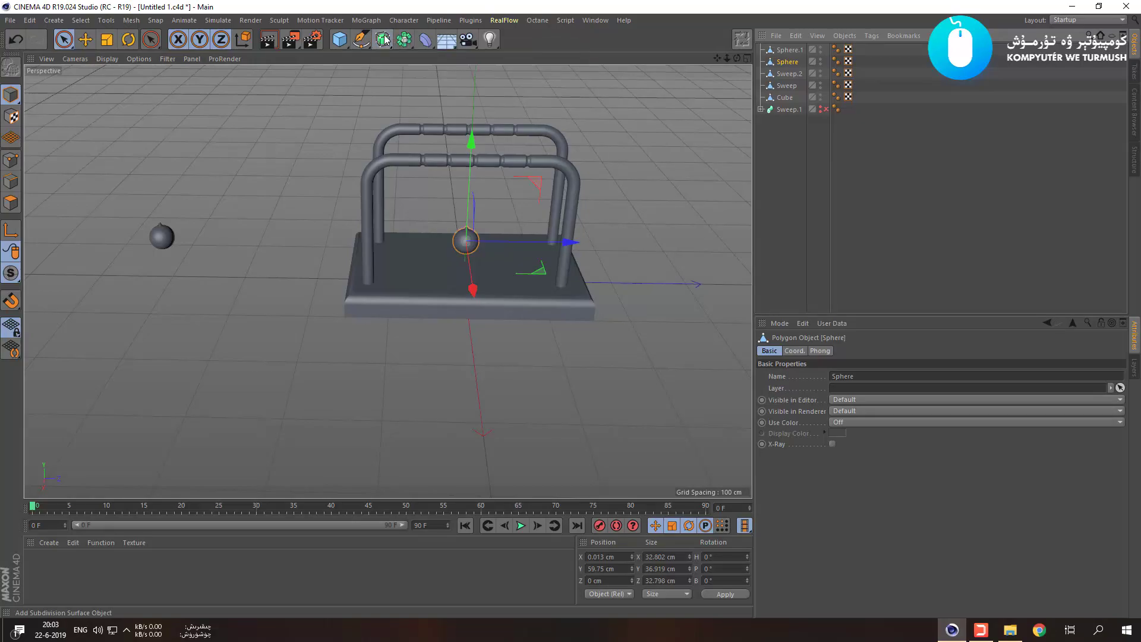
pyautogui.click(405, 41)
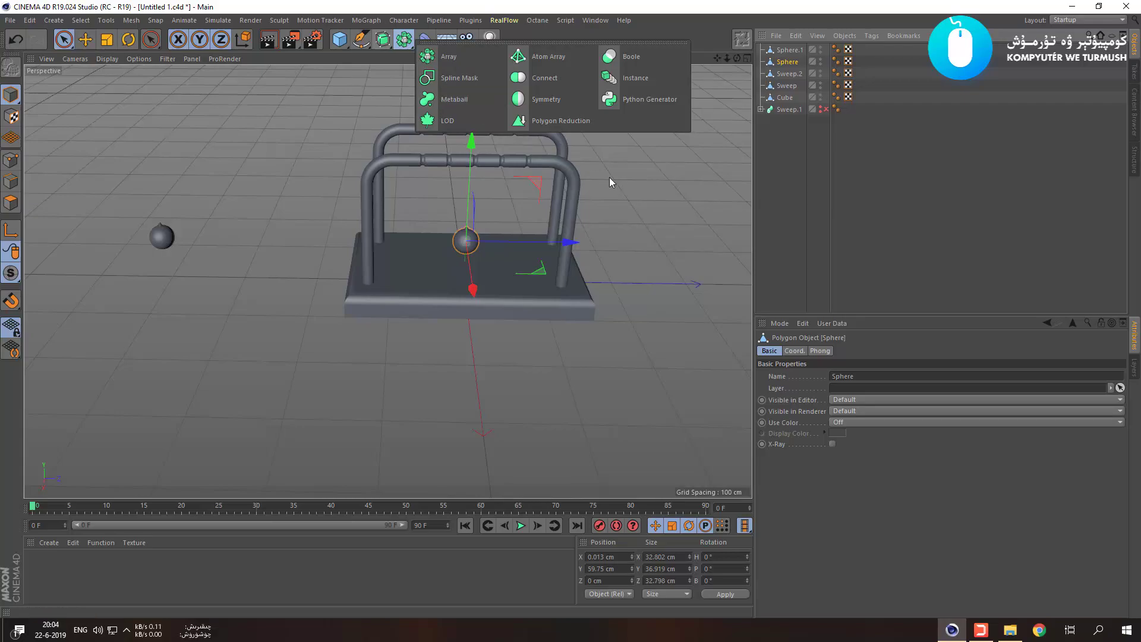
# Move Sphere.1 along Z back over the cradle's base, to about -61.7 cm.
pyautogui.click(162, 237)
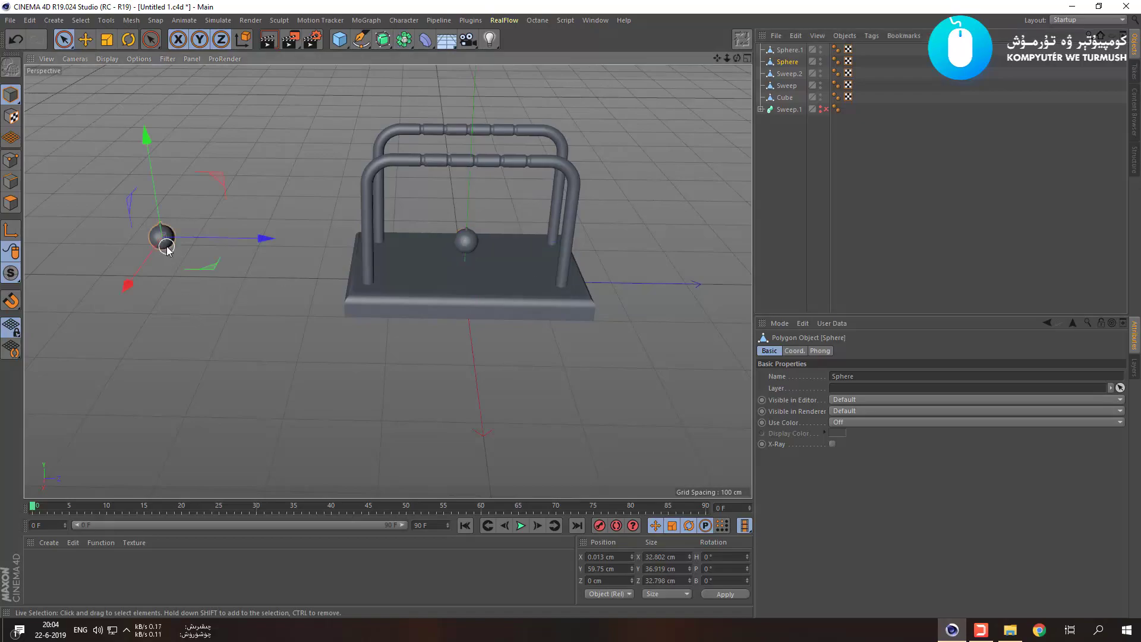
pyautogui.moveTo(200, 238); pyautogui.dragTo(458, 244)
pyautogui.scroll(5, 519, 240)
# Duplicate Sphere.1 by copy and paste and move the copy along Z to about 63 cm.
pyautogui.moveTo(791, 52); pyautogui.dragTo(788, 43)
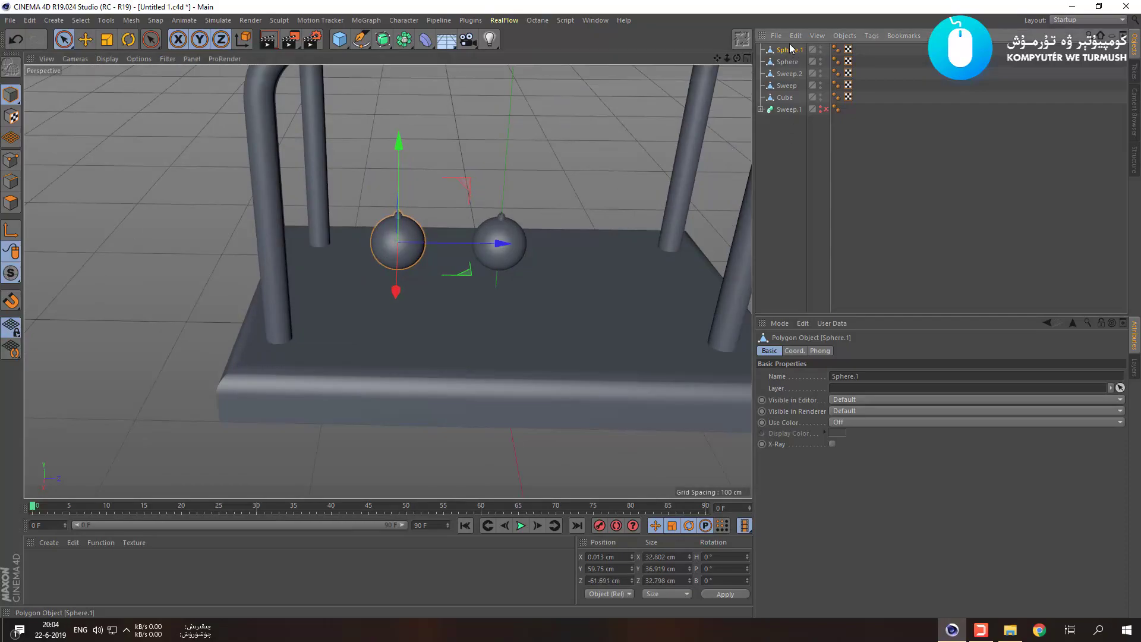
pyautogui.keyDown('ctrl'); pyautogui.click(792, 51); pyautogui.keyUp('ctrl')
pyautogui.keyDown('ctrl'); pyautogui.click(789, 53); pyautogui.keyUp('ctrl')
pyautogui.hotkey('ctrl', 'c')
pyautogui.hotkey('ctrl', 'v')
pyautogui.moveTo(501, 245); pyautogui.dragTo(665, 251)
pyautogui.scroll(-1, 666, 250)
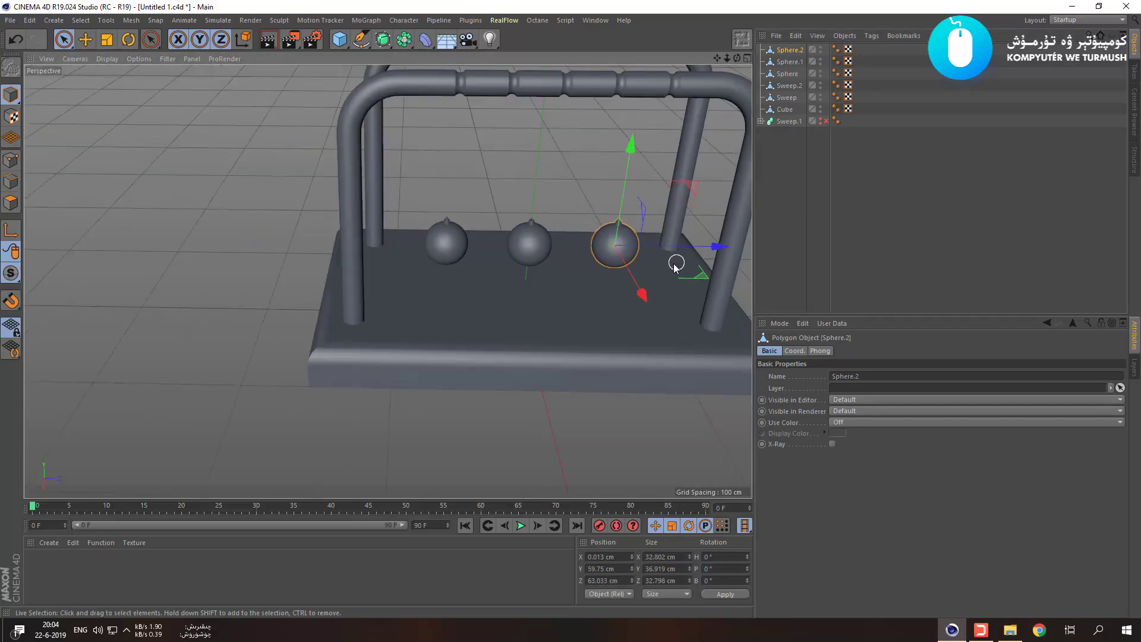
pyautogui.keyDown('alt'); pyautogui.moveTo(678, 262); pyautogui.dragTo(628, 279, button='middle'); pyautogui.keyUp('alt')
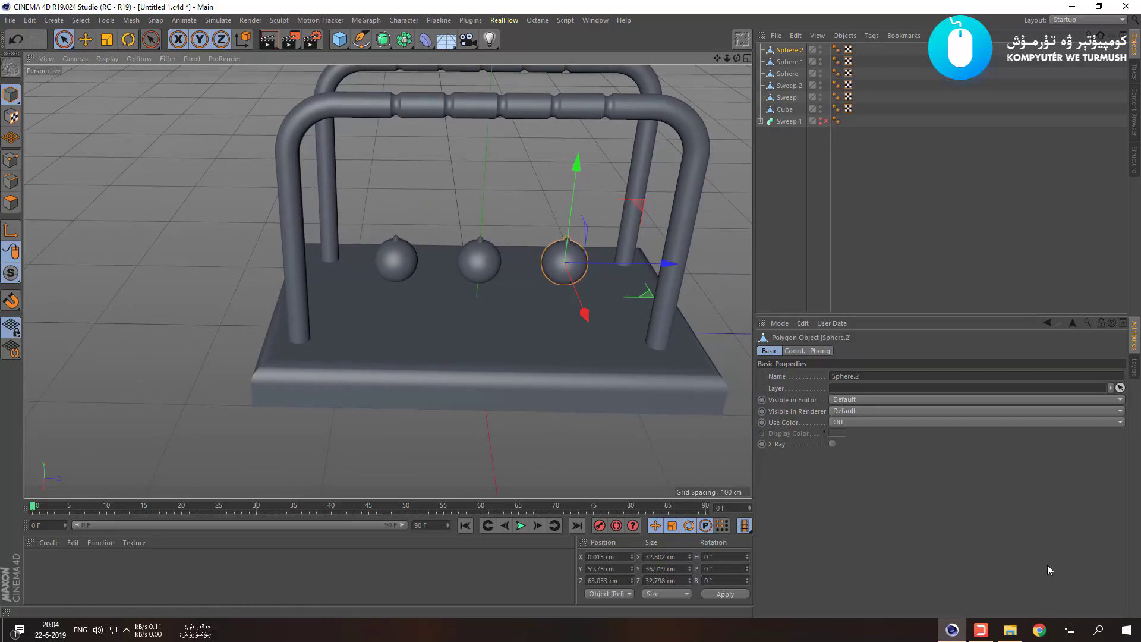
# Open the reference picture "Annotation 2019-03-31 211822.png", examine how the cradle's balls are arranged, and return to the model.
pyautogui.click(1011, 630)
pyautogui.doubleClick(753, 190)
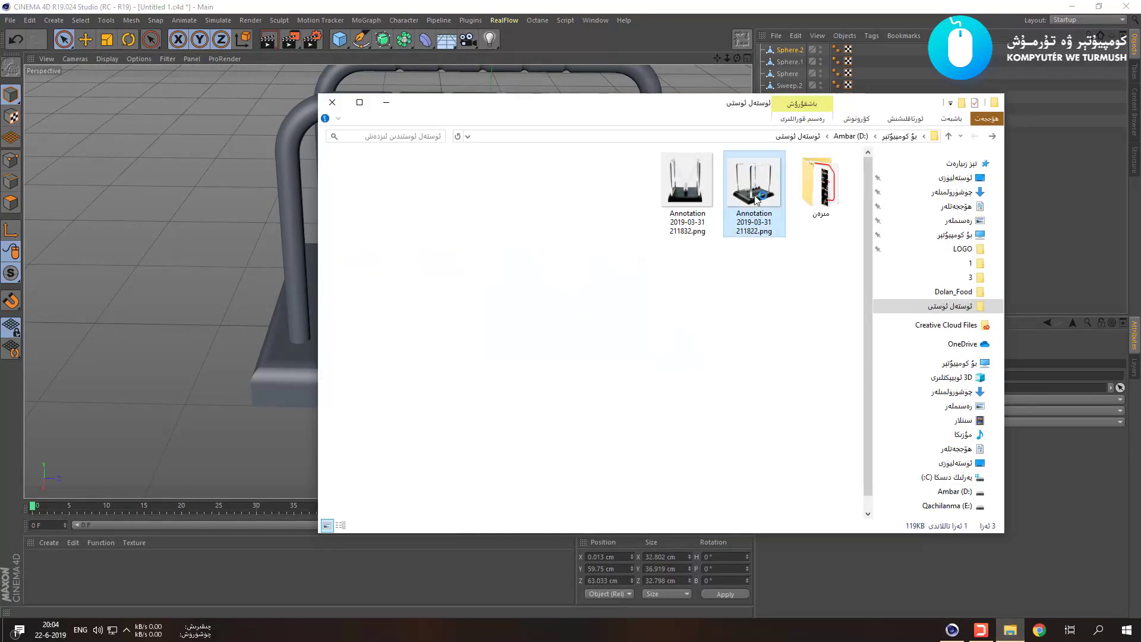
pyautogui.scroll(3, 596, 370)
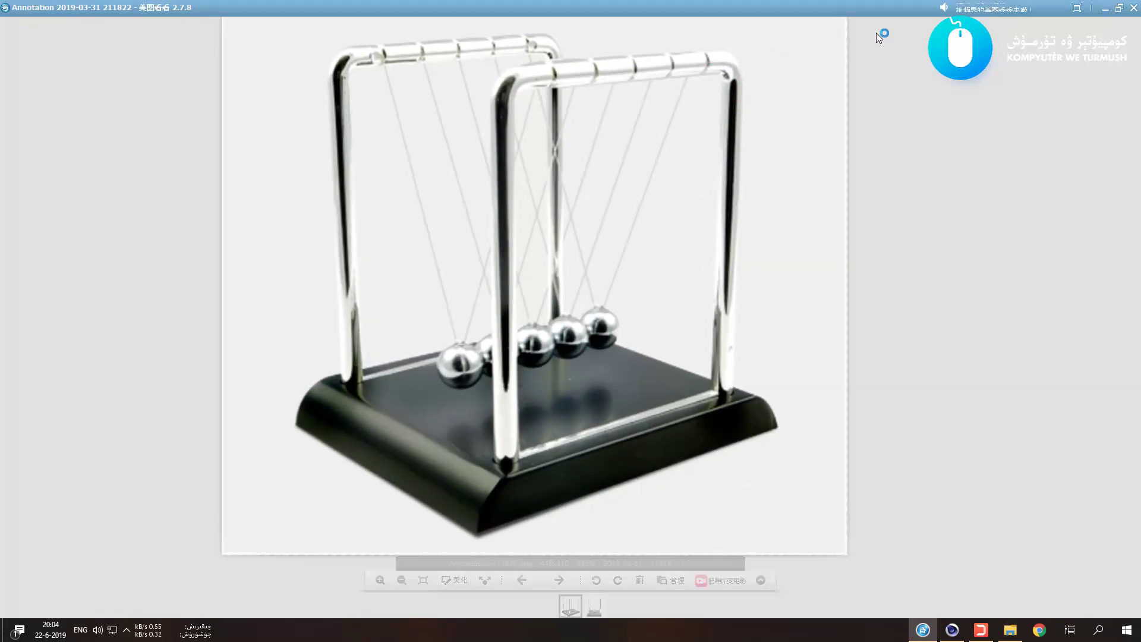
pyautogui.click(1104, 10)
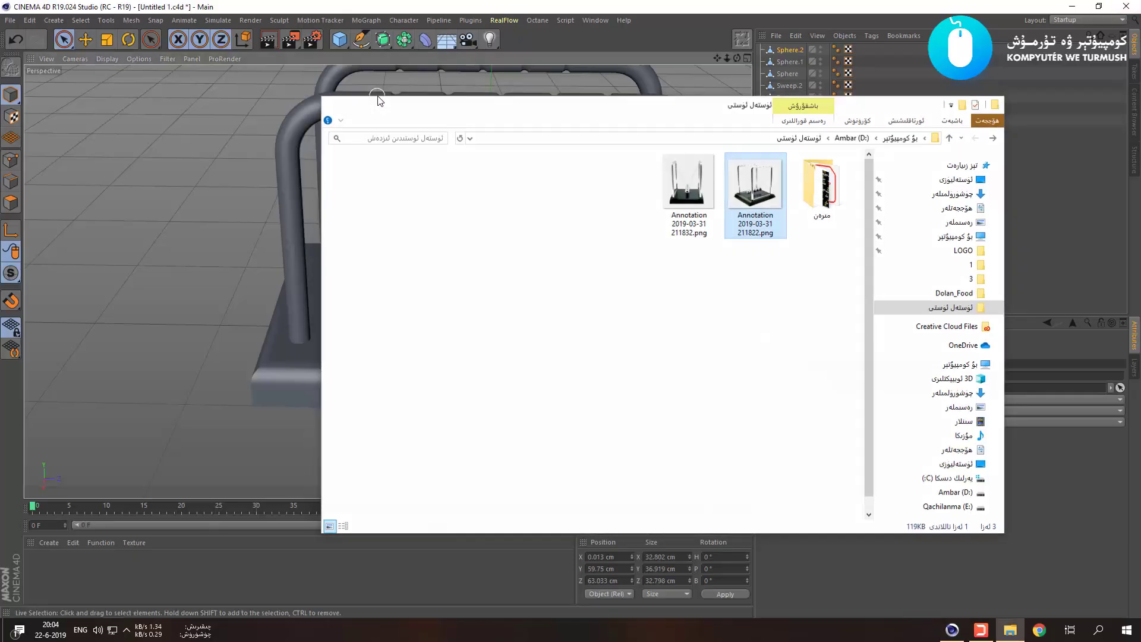
pyautogui.click(370, 97)
# Move the middle ball along Z towards Sphere.1, to about -26.5 cm.
pyautogui.click(495, 265)
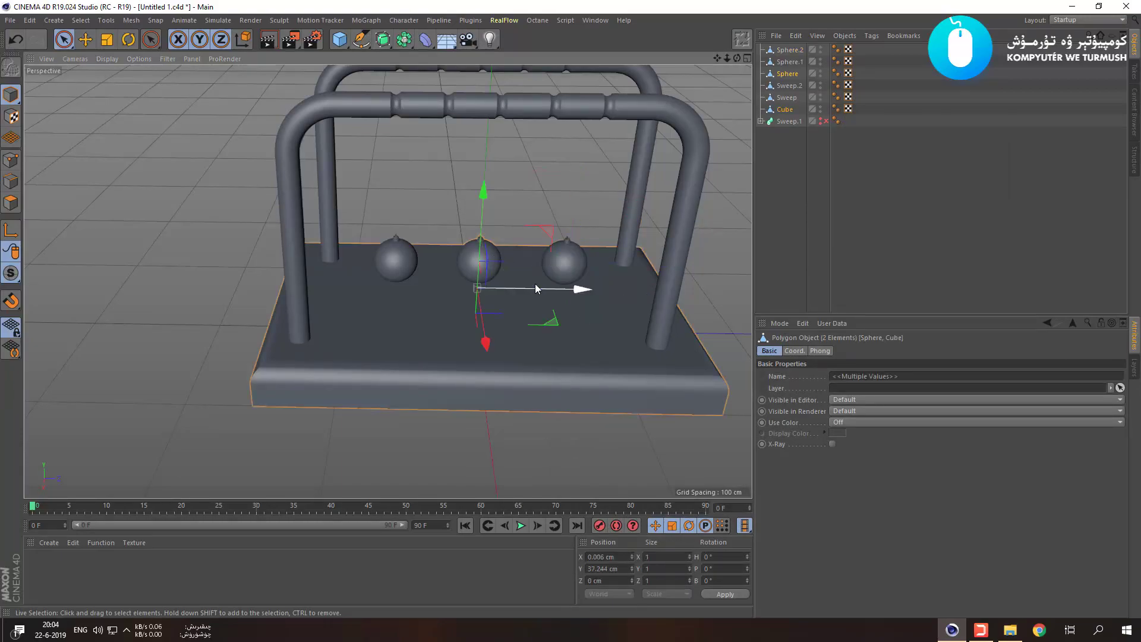
pyautogui.keyDown('alt'); pyautogui.moveTo(486, 248); pyautogui.dragTo(525, 174); pyautogui.keyUp('alt')
pyautogui.click(526, 174)
pyautogui.click(496, 246)
pyautogui.moveTo(541, 246); pyautogui.dragTo(506, 244)
# In the Right view, shift the middle ball slightly along Z until it sits against Sphere.1.
pyautogui.click(402, 241)
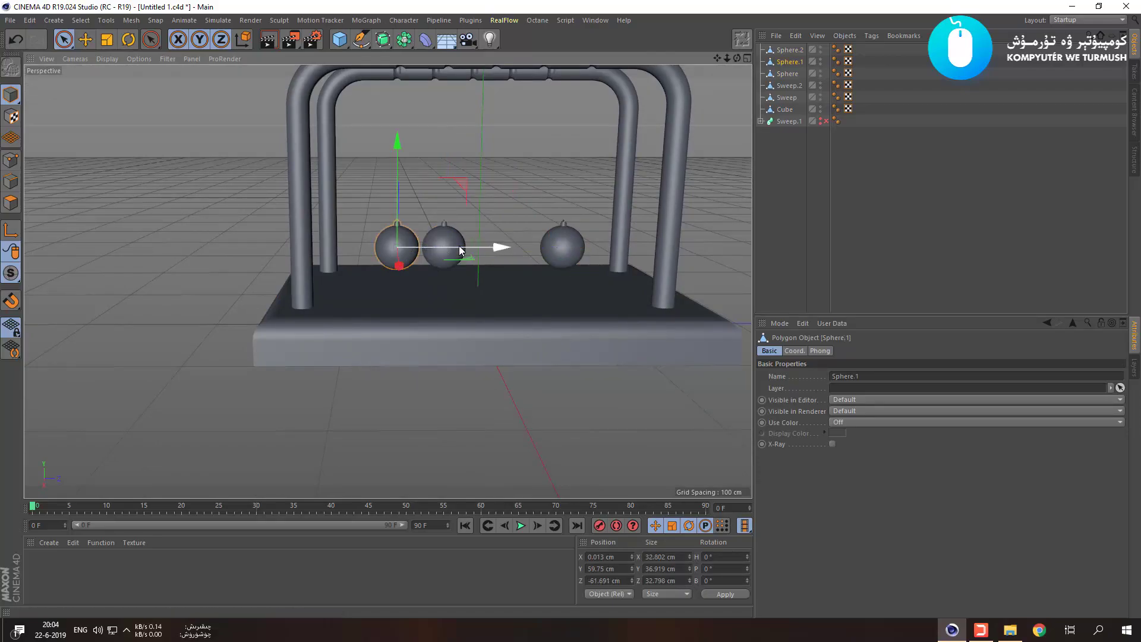
pyautogui.middleClick(447, 242)
pyautogui.scroll(-6, 351, 331)
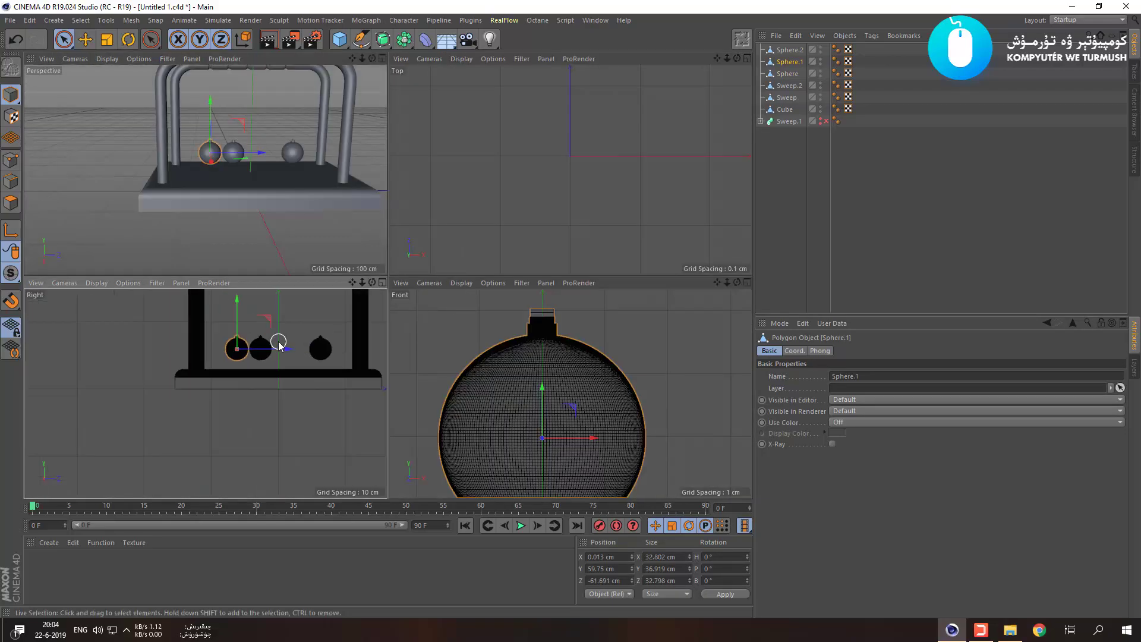
pyautogui.moveTo(281, 340); pyautogui.dragTo(303, 412, button='middle')
pyautogui.middleClick(272, 403)
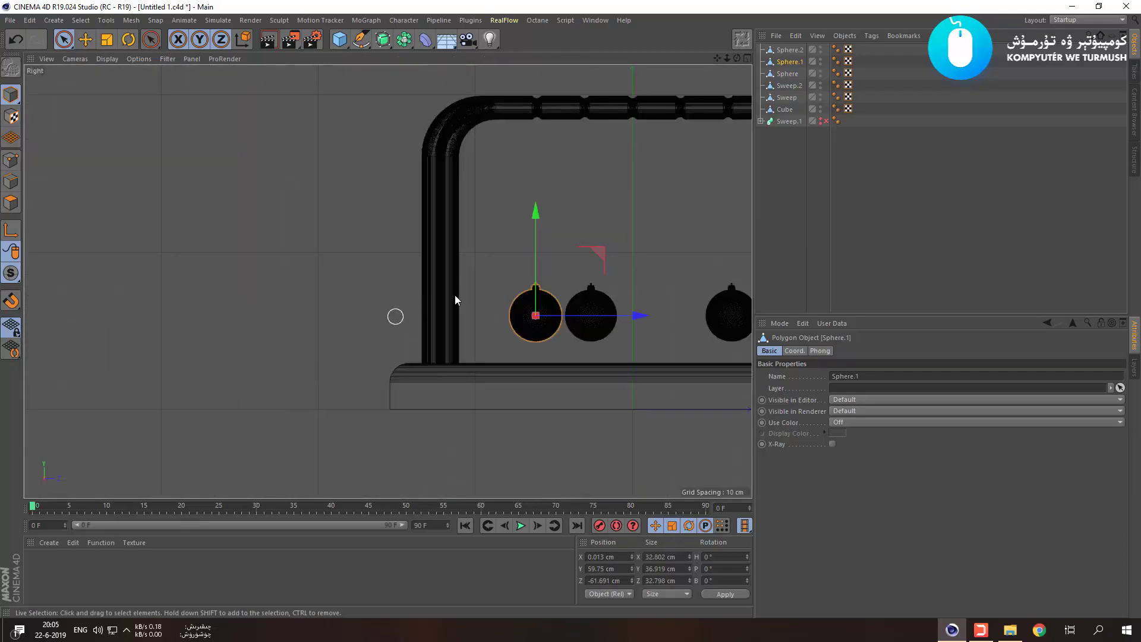
pyautogui.keyDown('alt'); pyautogui.moveTo(629, 244); pyautogui.dragTo(537, 317, button='middle'); pyautogui.keyUp('alt')
pyautogui.click(515, 379)
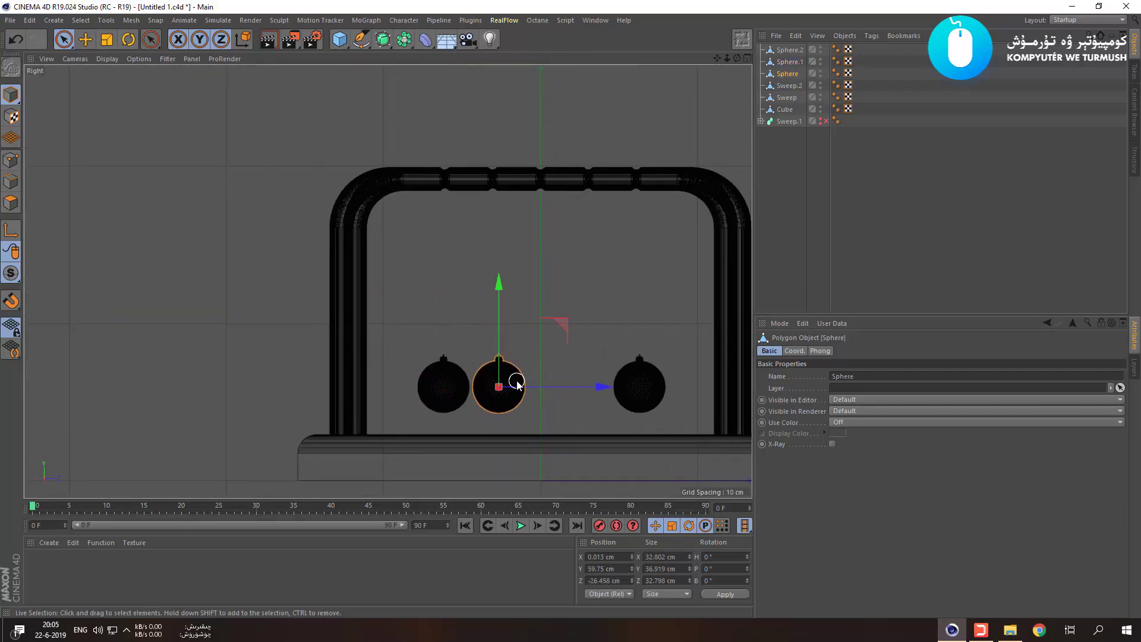
pyautogui.moveTo(584, 387); pyautogui.dragTo(604, 388)
# Move Sphere.2 along Z to the frame's centre line, beside the middle ball.
pyautogui.click(639, 387)
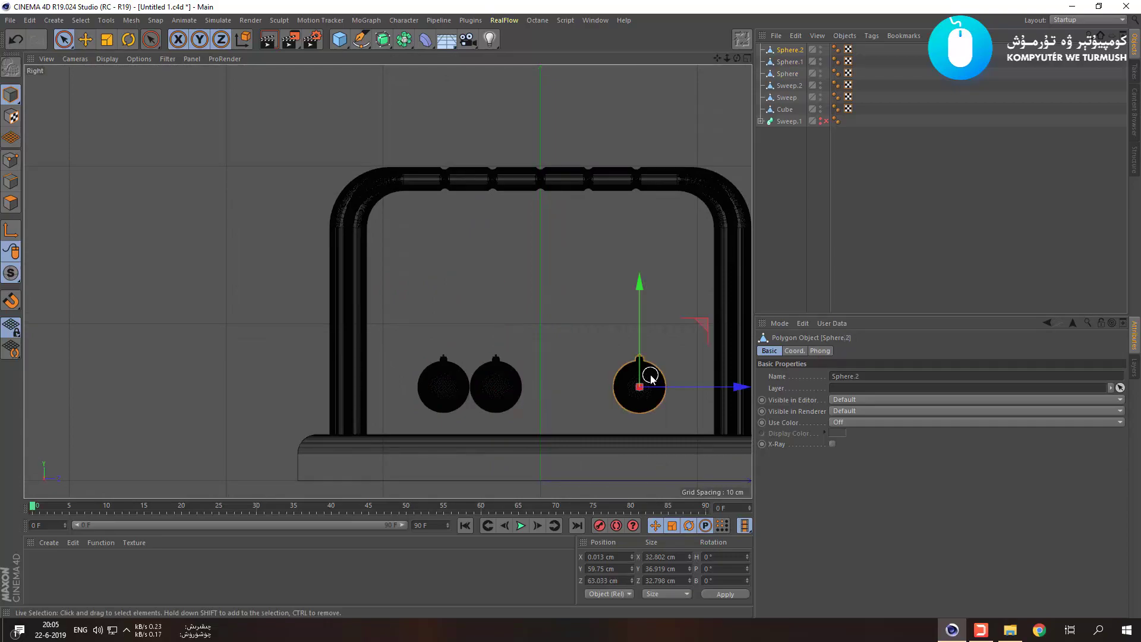
pyautogui.moveTo(718, 388); pyautogui.dragTo(623, 390)
pyautogui.hotkey('ctrl', 'z')
pyautogui.moveTo(696, 389); pyautogui.dragTo(604, 387)
pyautogui.click(493, 389)
pyautogui.click(456, 397)
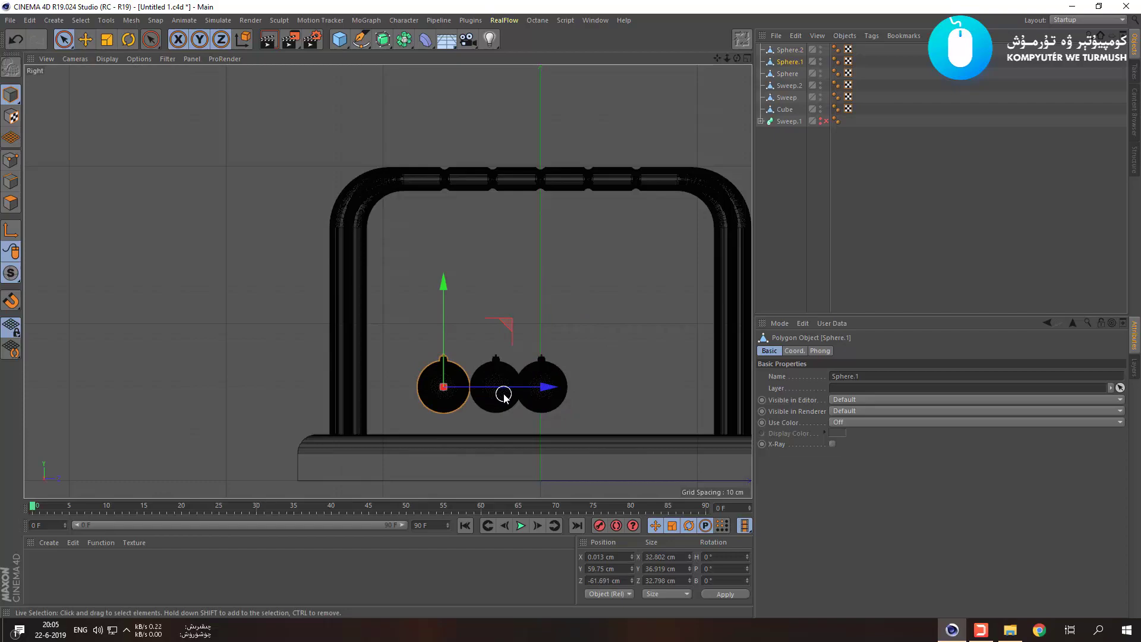
# Fine-tune the three balls' Z positions so neighbouring balls just touch, placing the middle one at about -29.9 cm.
pyautogui.click(583, 390)
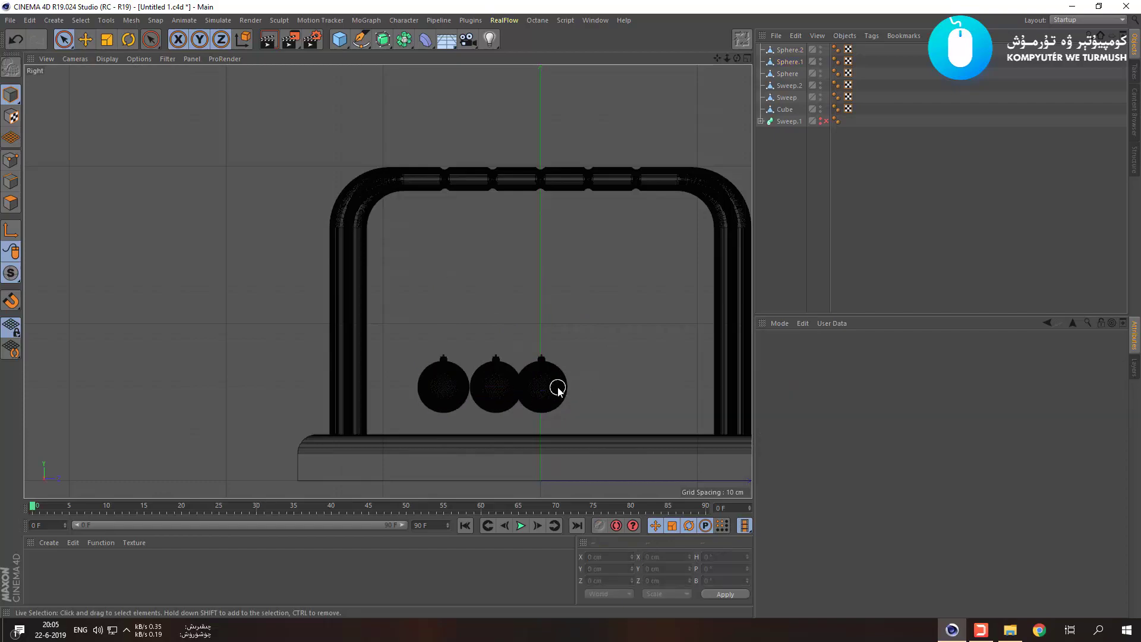
pyautogui.click(462, 390)
pyautogui.moveTo(461, 390); pyautogui.dragTo(497, 392)
pyautogui.click(542, 393)
pyautogui.click(637, 400)
pyautogui.click(488, 397)
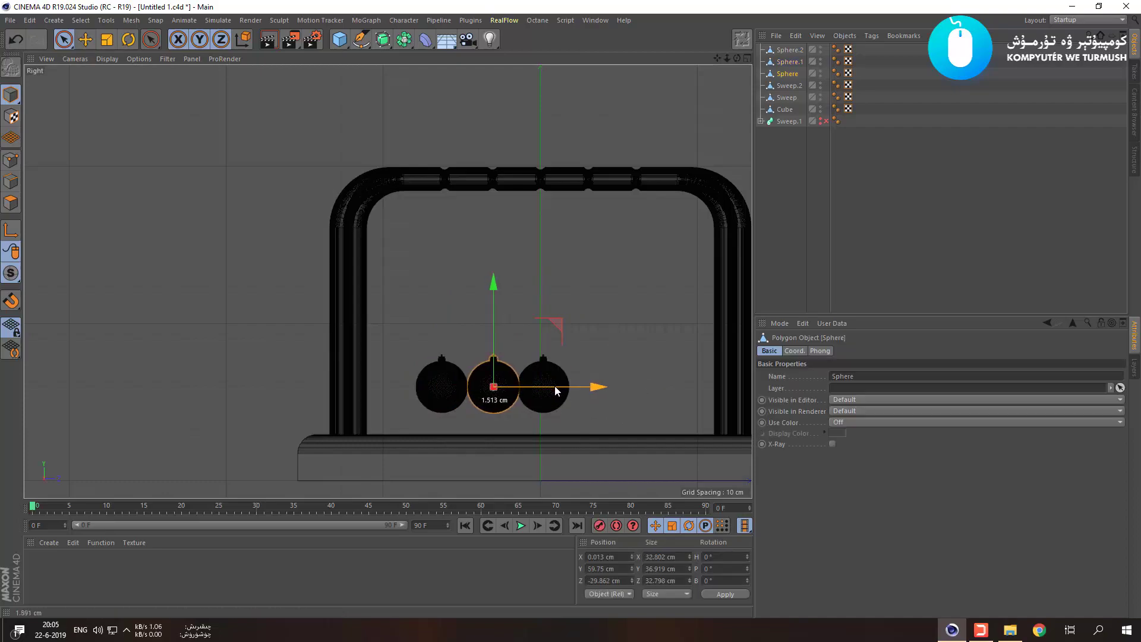
pyautogui.click(659, 394)
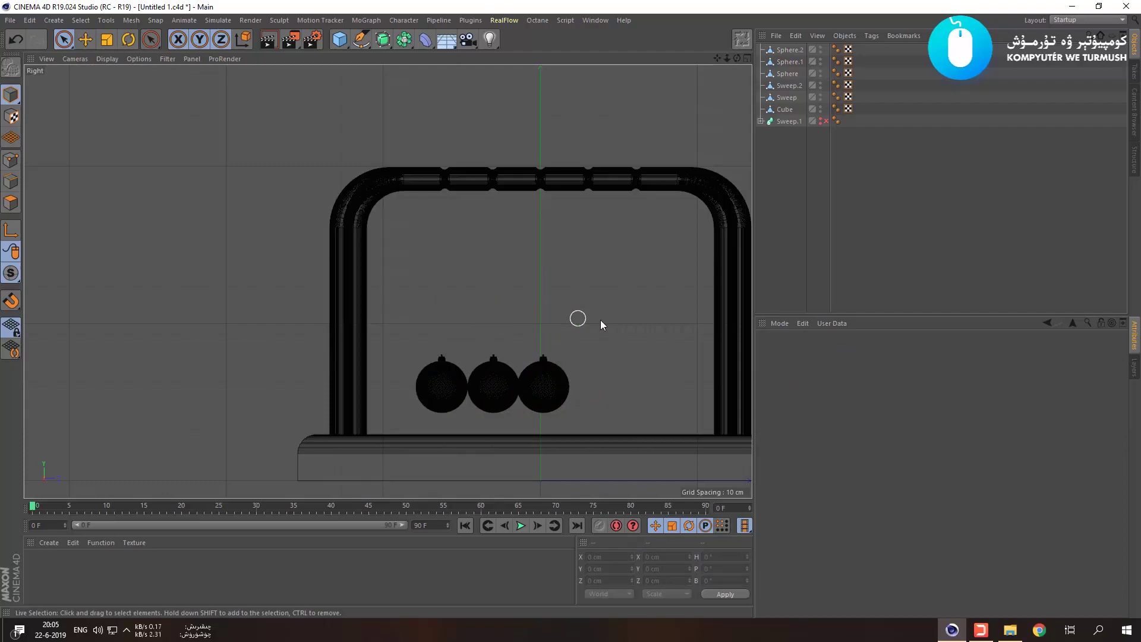
pyautogui.middleClick(531, 383)
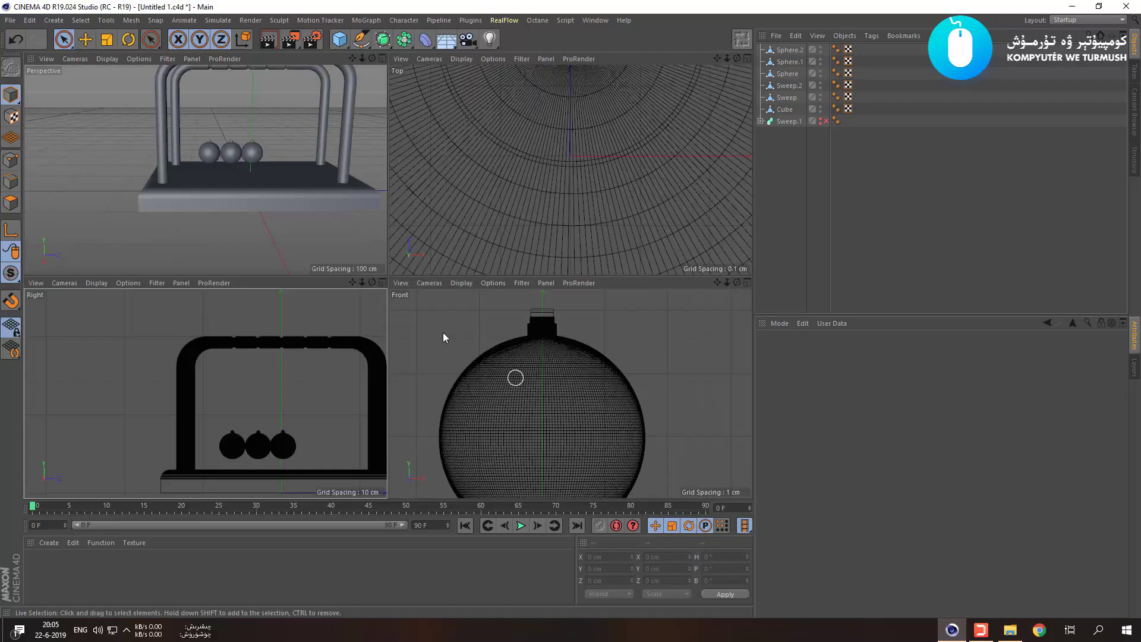
pyautogui.middleClick(258, 191)
pyautogui.middleClick(412, 265)
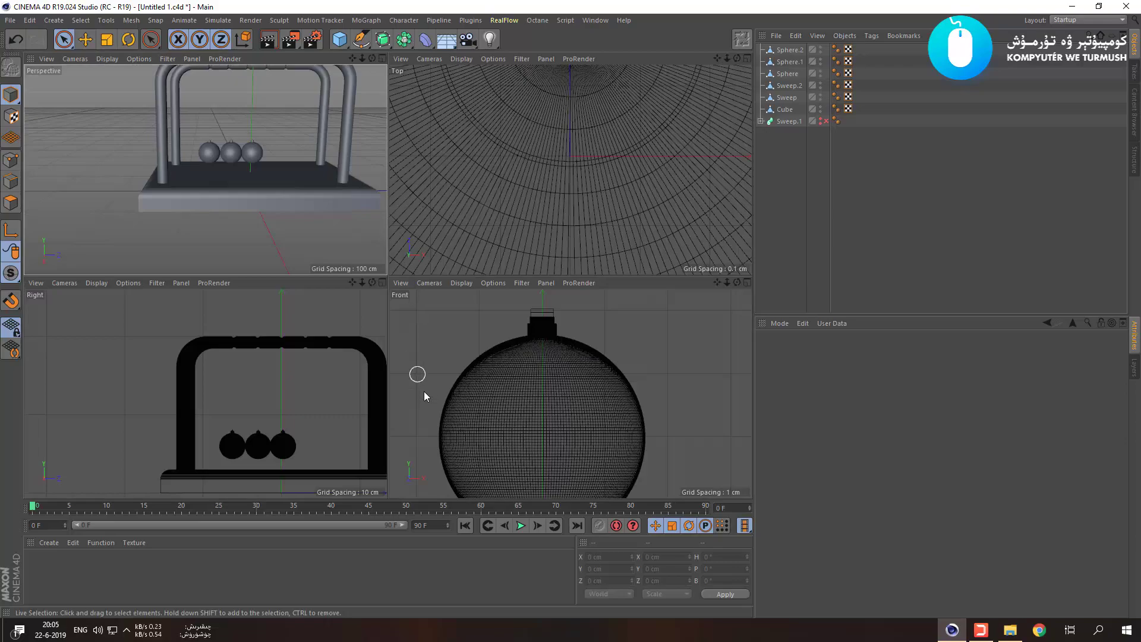
pyautogui.middleClick(309, 396)
pyautogui.scroll(3, 254, 448)
pyautogui.keyDown('alt'); pyautogui.moveTo(253, 448); pyautogui.dragTo(641, 359, button='middle'); pyautogui.keyUp('alt')
pyautogui.scroll(-5, 646, 343)
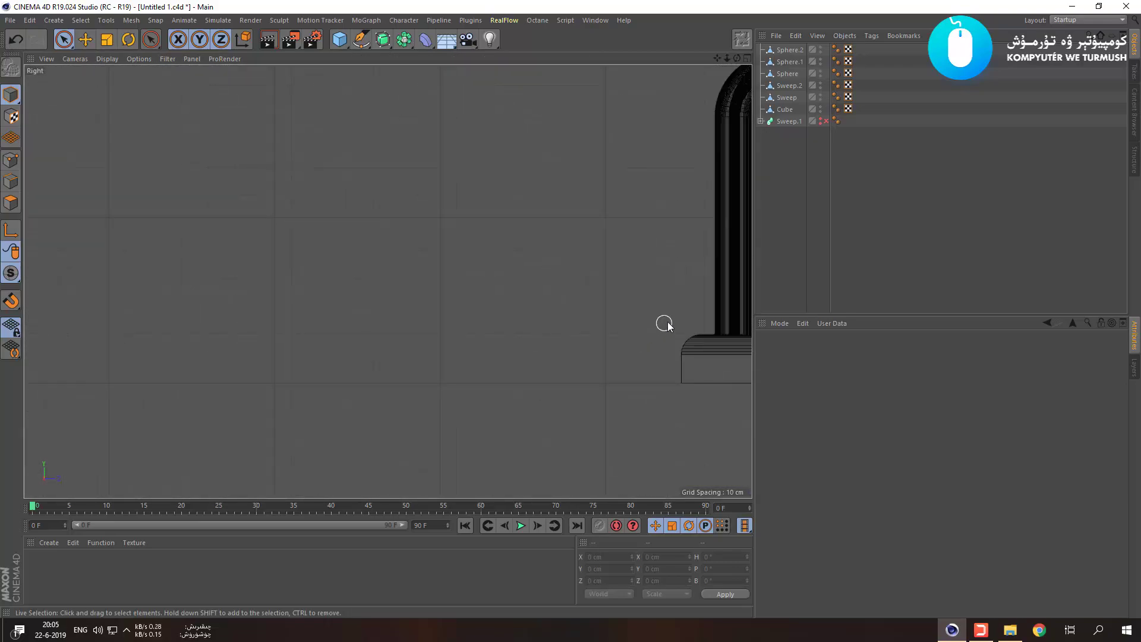
# In the Right view, nudge Sphere.1 and the middle ball along Z until they touch, placing the middle ball at about -30.1 cm.
pyautogui.keyDown('alt'); pyautogui.moveTo(674, 313); pyautogui.dragTo(288, 359, button='middle'); pyautogui.keyUp('alt')
pyautogui.scroll(5, 475, 326)
pyautogui.scroll(8, 571, 336)
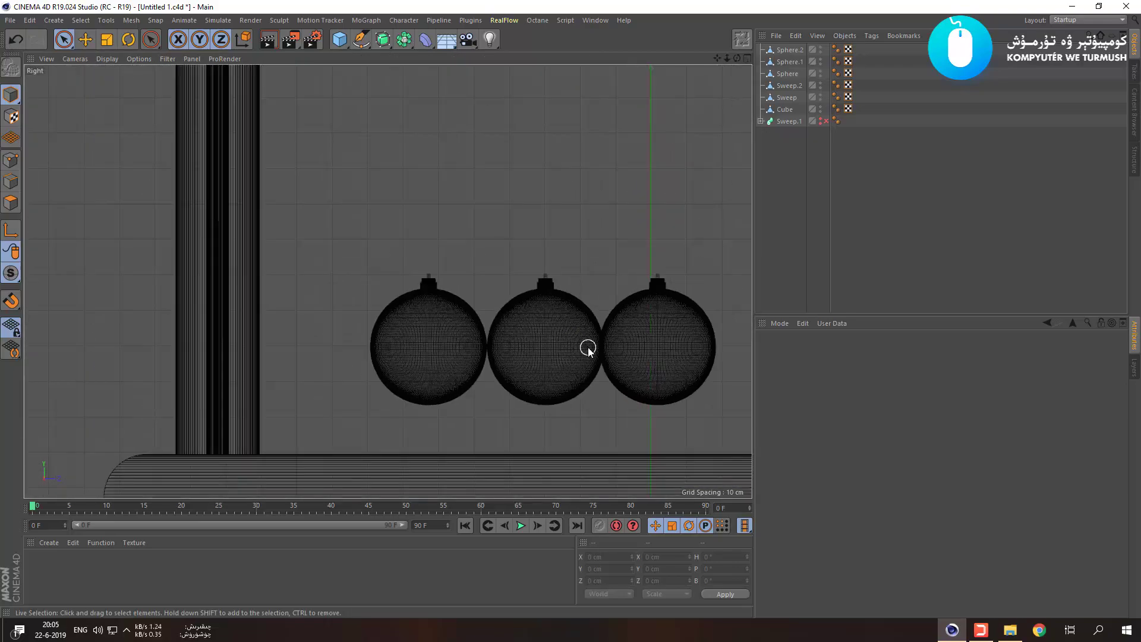
pyautogui.keyDown('alt'); pyautogui.moveTo(574, 316); pyautogui.dragTo(556, 287, button='middle'); pyautogui.keyUp('alt')
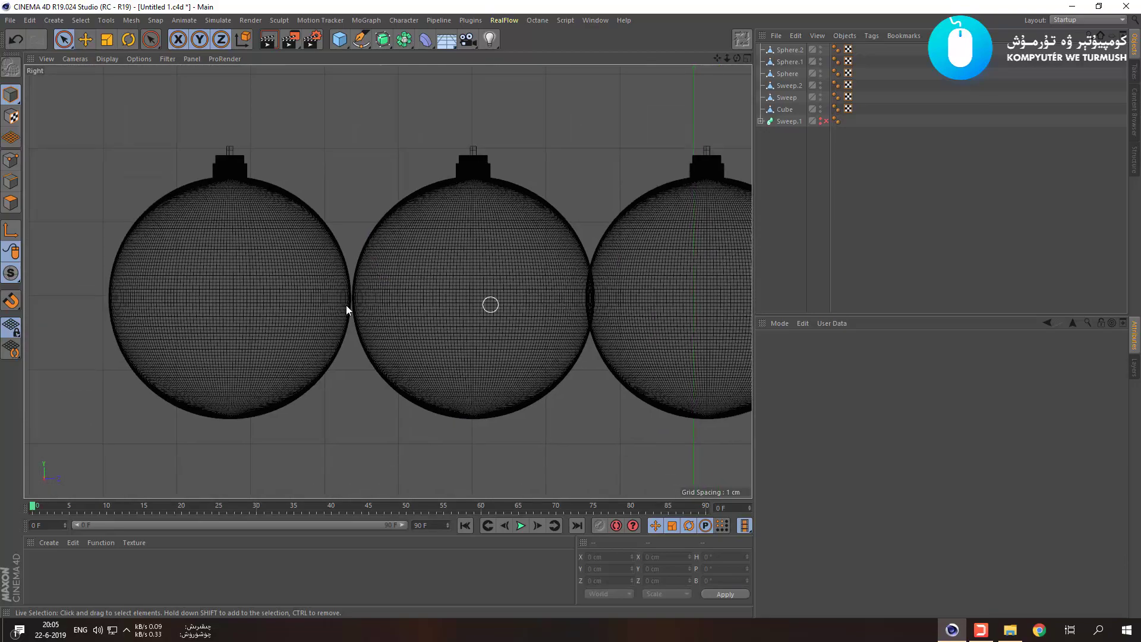
pyautogui.middleClick(273, 301)
pyautogui.middleClick(270, 361)
pyautogui.click(280, 326)
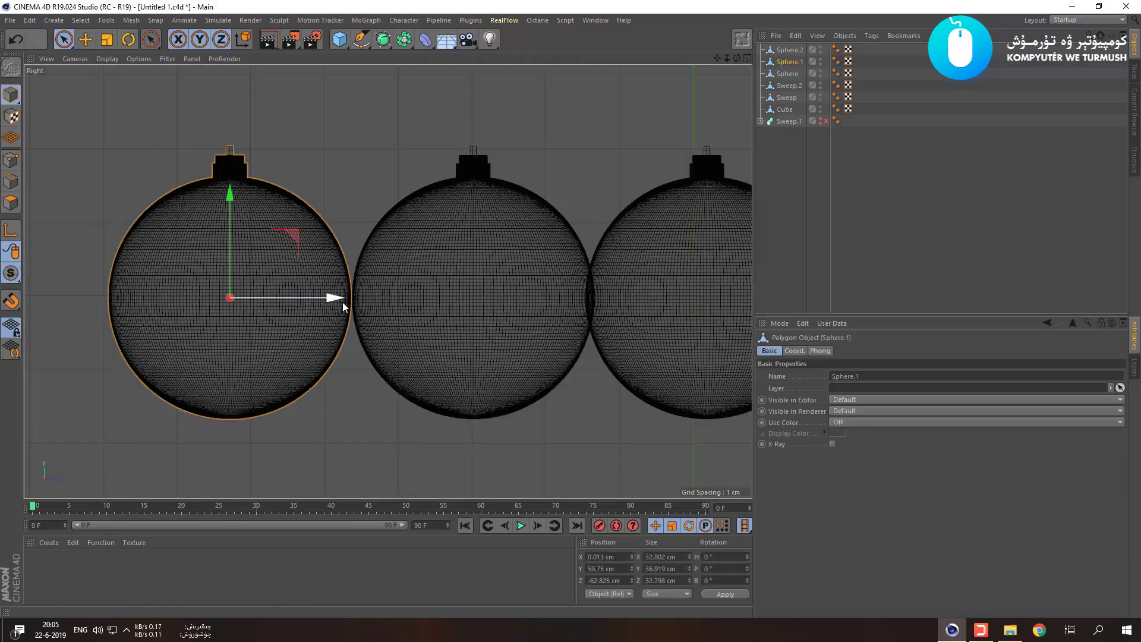
pyautogui.click(404, 301)
pyautogui.moveTo(574, 301); pyautogui.dragTo(572, 300)
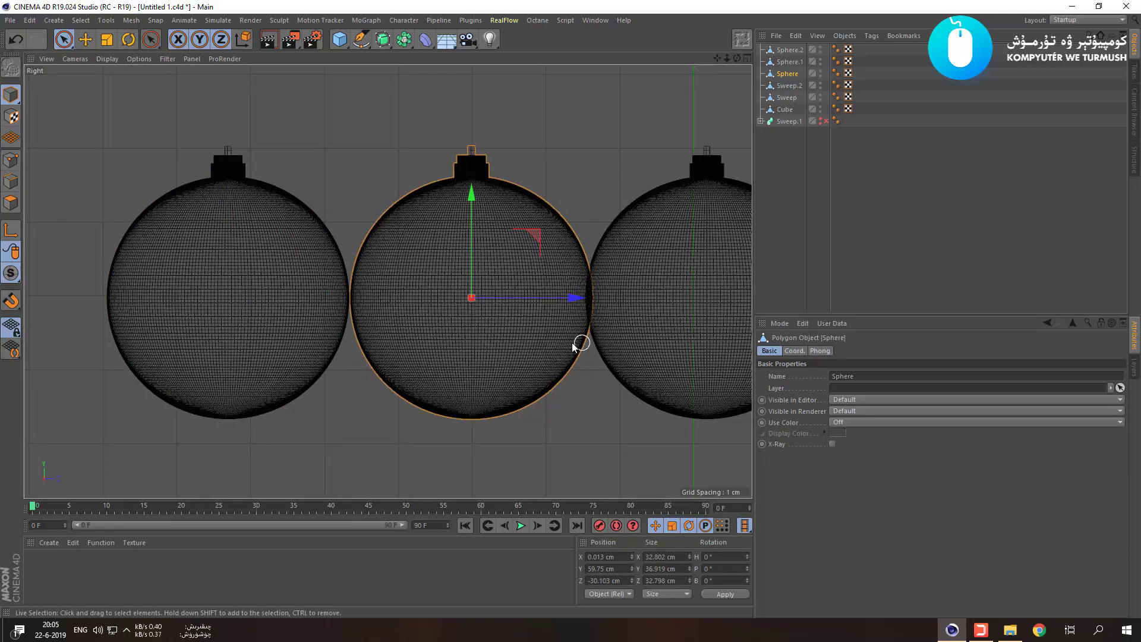
# Shift Sphere.2 along Z to about 2.58 cm so it sits against the middle ball.
pyautogui.keyDown('alt'); pyautogui.moveTo(579, 343); pyautogui.dragTo(389, 338, button='middle'); pyautogui.keyUp('alt')
pyautogui.middleClick(476, 312)
pyautogui.middleClick(270, 342)
pyautogui.click(440, 331)
pyautogui.moveTo(580, 292); pyautogui.dragTo(599, 291)
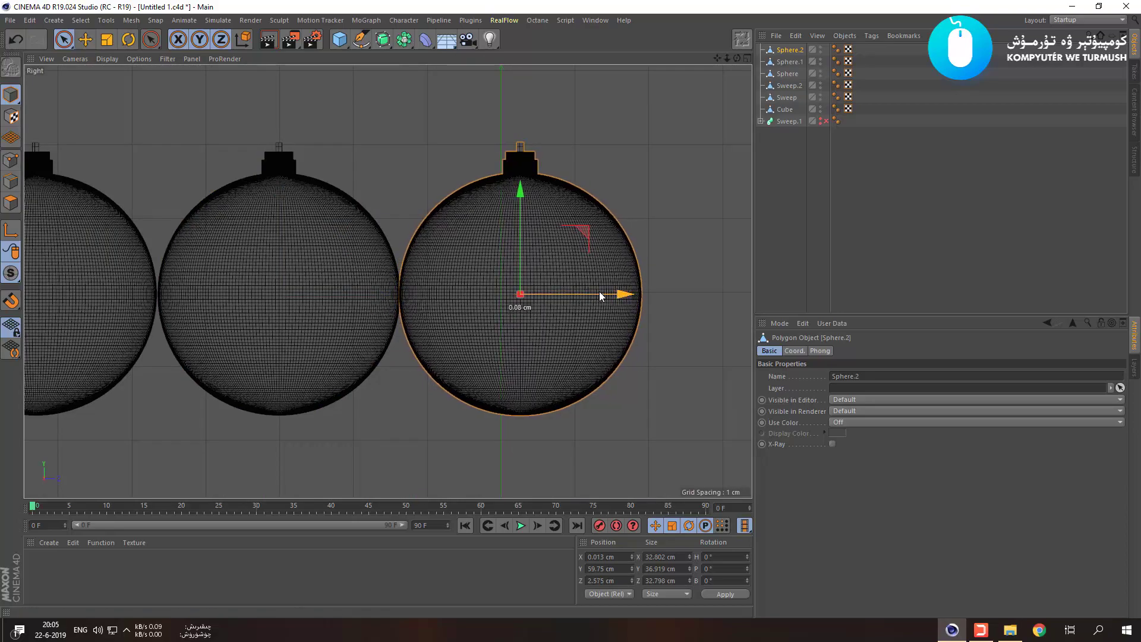
# Check the contact points around the middle ball up close and nudge it minimally along Z.
pyautogui.middleClick(412, 304)
pyautogui.middleClick(268, 356)
pyautogui.click(350, 308)
pyautogui.scroll(10, 113, 307)
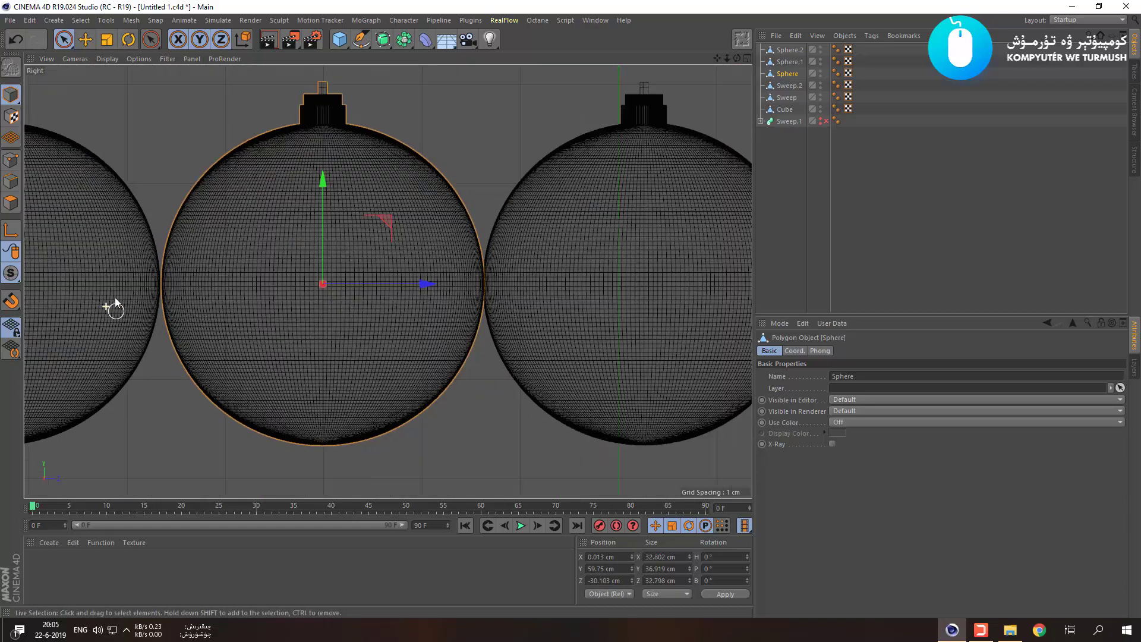
pyautogui.scroll(3, 464, 254)
pyautogui.keyDown('alt'); pyautogui.moveTo(464, 254); pyautogui.dragTo(372, 295, button='middle'); pyautogui.keyUp('alt')
pyautogui.scroll(-1, 390, 248)
pyautogui.moveTo(567, 252); pyautogui.dragTo(563, 251)
# Fine-tune Sphere.2's Z position to about 2.65 cm so it just touches the middle ball.
pyautogui.scroll(-3, 432, 264)
pyautogui.scroll(-1, 431, 265)
pyautogui.keyDown('alt'); pyautogui.moveTo(431, 265); pyautogui.dragTo(106, 288, button='middle'); pyautogui.keyUp('alt')
pyautogui.click(435, 277)
pyautogui.scroll(1, 477, 277)
pyautogui.scroll(2, 452, 284)
pyautogui.scroll(5, 71, 289)
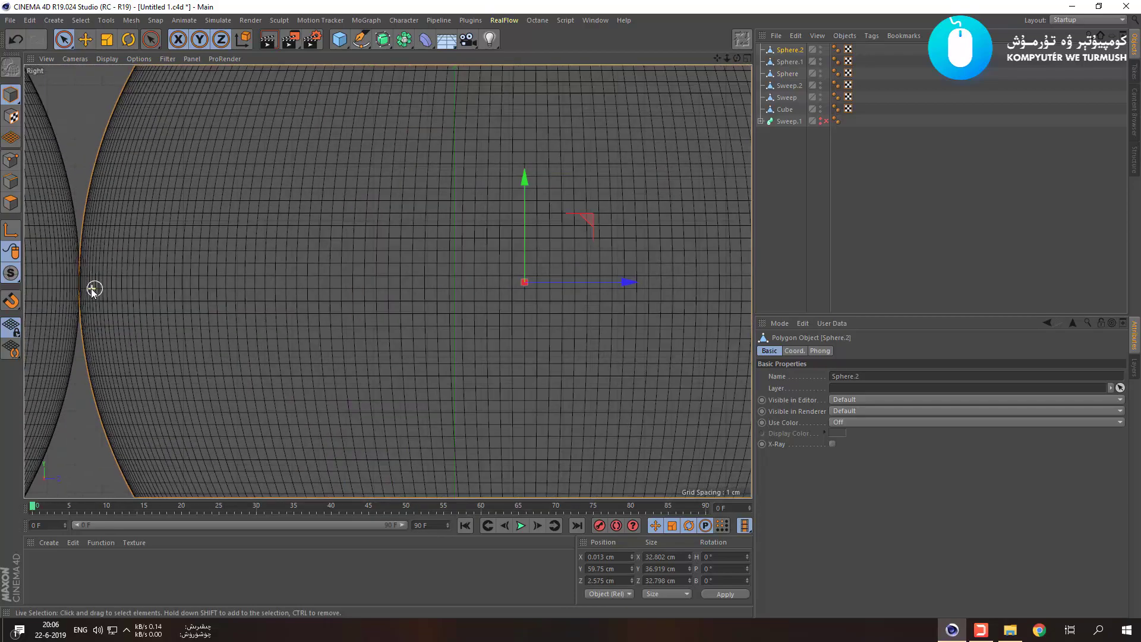
pyautogui.scroll(-2, 321, 293)
pyautogui.moveTo(558, 286); pyautogui.dragTo(559, 285)
# Copy and paste Sphere.2 in the Perspective view and move the copy along Z to about 35.6 cm, beside the original.
pyautogui.middleClick(387, 283)
pyautogui.middleClick(387, 283)
pyautogui.middleClick(246, 302)
pyautogui.scroll(-3, 245, 301)
pyautogui.scroll(-3, 246, 302)
pyautogui.middleClick(255, 222)
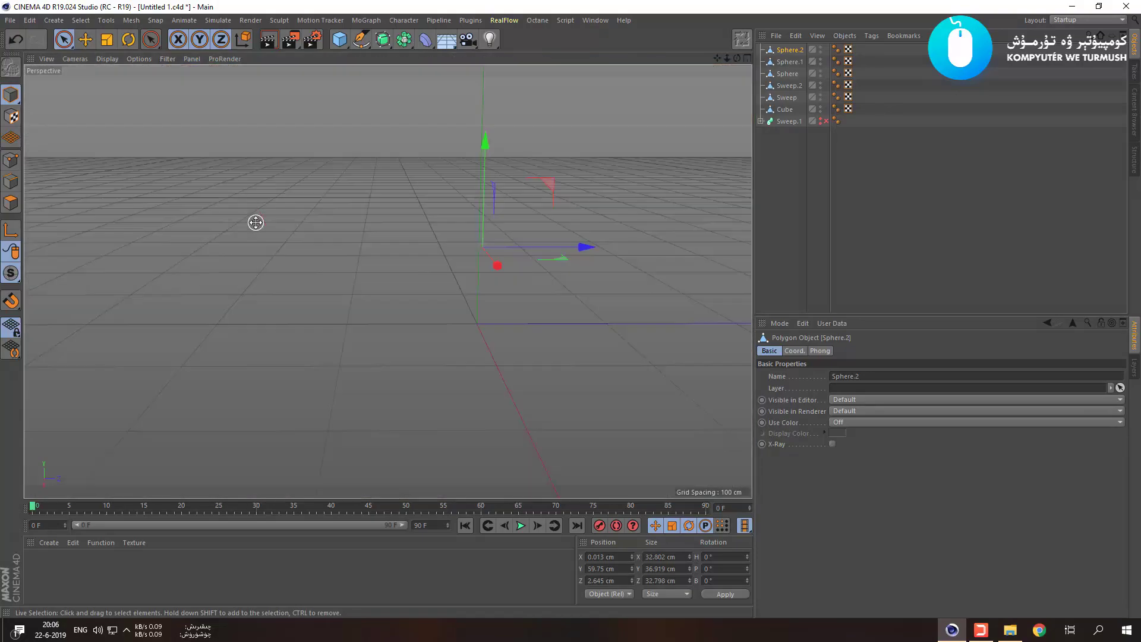
pyautogui.keyDown('alt'); pyautogui.moveTo(480, 235); pyautogui.dragTo(373, 287, button='middle'); pyautogui.keyUp('alt')
pyautogui.scroll(-2, 372, 288)
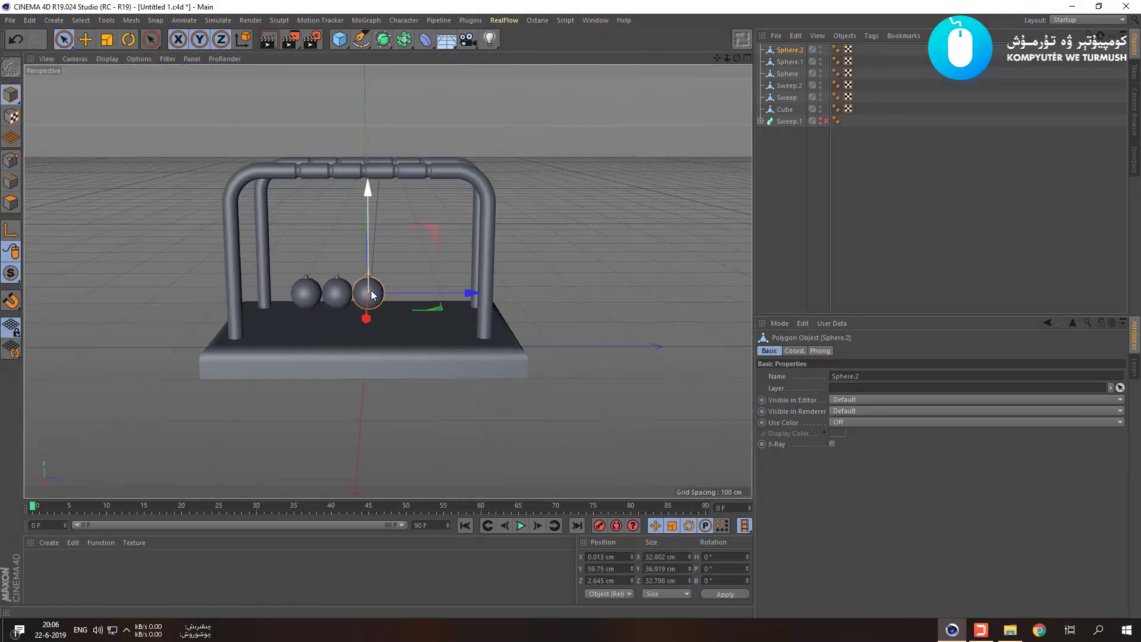
pyautogui.scroll(5, 372, 290)
pyautogui.hotkey('ctrl', 'c')
pyautogui.hotkey('ctrl', 'v')
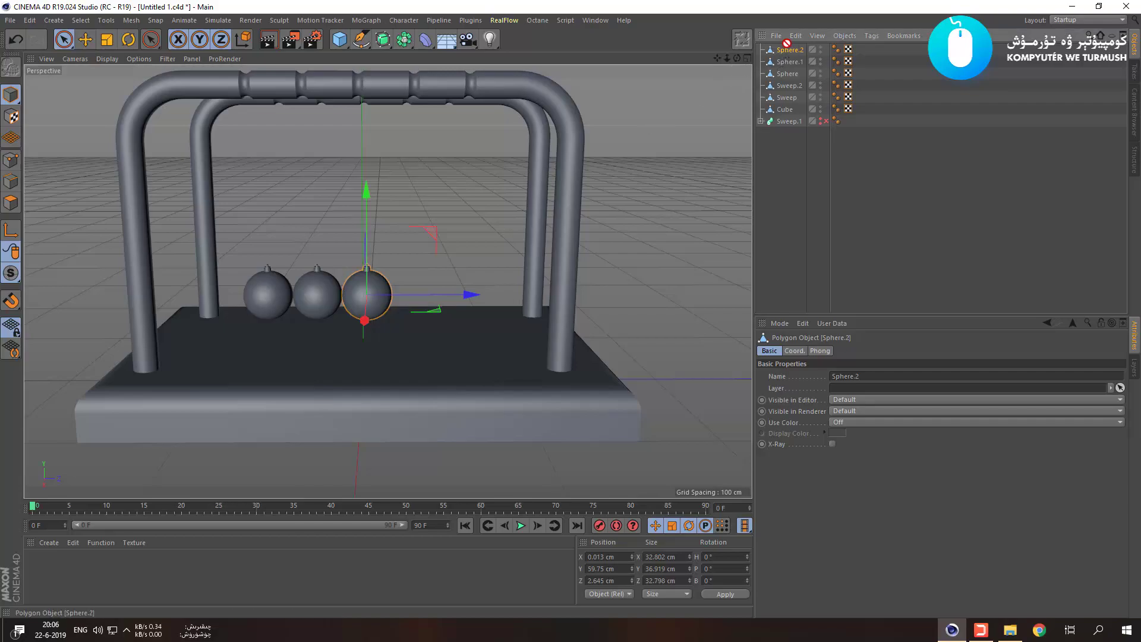
pyautogui.moveTo(430, 298); pyautogui.dragTo(485, 301)
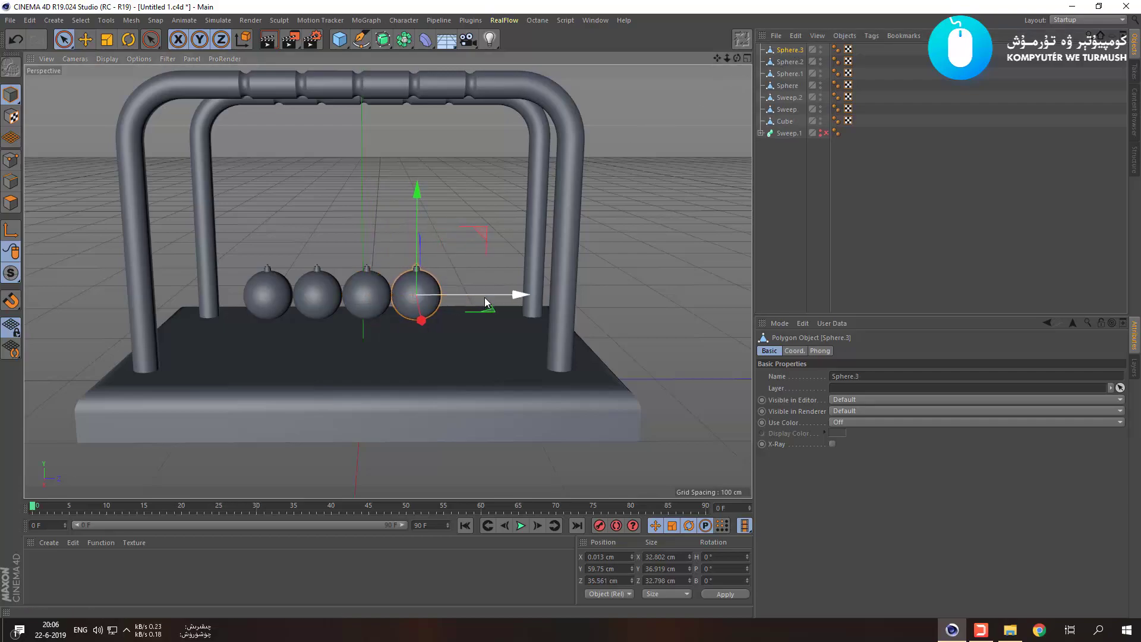
# In the Right view, adjust Sphere.3 along Z to about 35.48 cm so it just touches Sphere.2.
pyautogui.middleClick(485, 213)
pyautogui.middleClick(254, 365)
pyautogui.scroll(3, 534, 234)
pyautogui.keyDown('alt'); pyautogui.moveTo(535, 234); pyautogui.dragTo(205, 367, button='middle'); pyautogui.keyUp('alt')
pyautogui.scroll(5, 432, 253)
pyautogui.keyDown('alt'); pyautogui.moveTo(433, 253); pyautogui.dragTo(466, 246, button='middle'); pyautogui.keyUp('alt')
pyautogui.scroll(2, 465, 246)
pyautogui.moveTo(587, 249); pyautogui.dragTo(586, 248)
# Duplicate Sphere.3 in the object list and move the copy along Z to about 62.3 cm.
pyautogui.middleClick(329, 246)
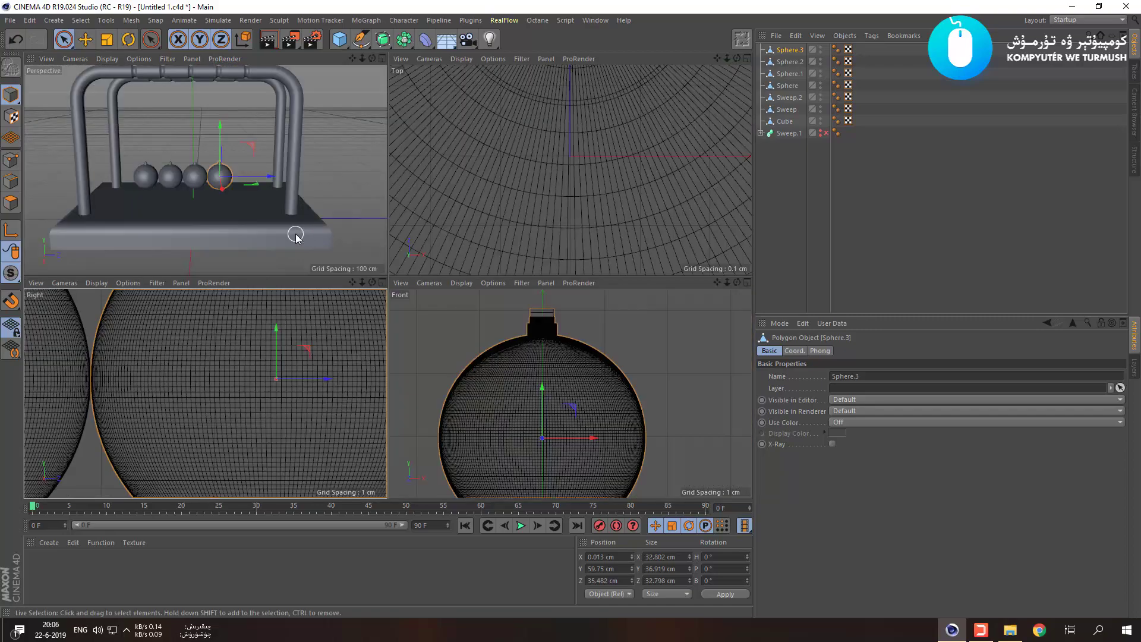
pyautogui.middleClick(261, 194)
pyautogui.keyDown('ctrl'); pyautogui.moveTo(789, 51); pyautogui.dragTo(793, 47); pyautogui.keyUp('ctrl')
pyautogui.scroll(5, 496, 291)
pyautogui.middleClick(429, 299)
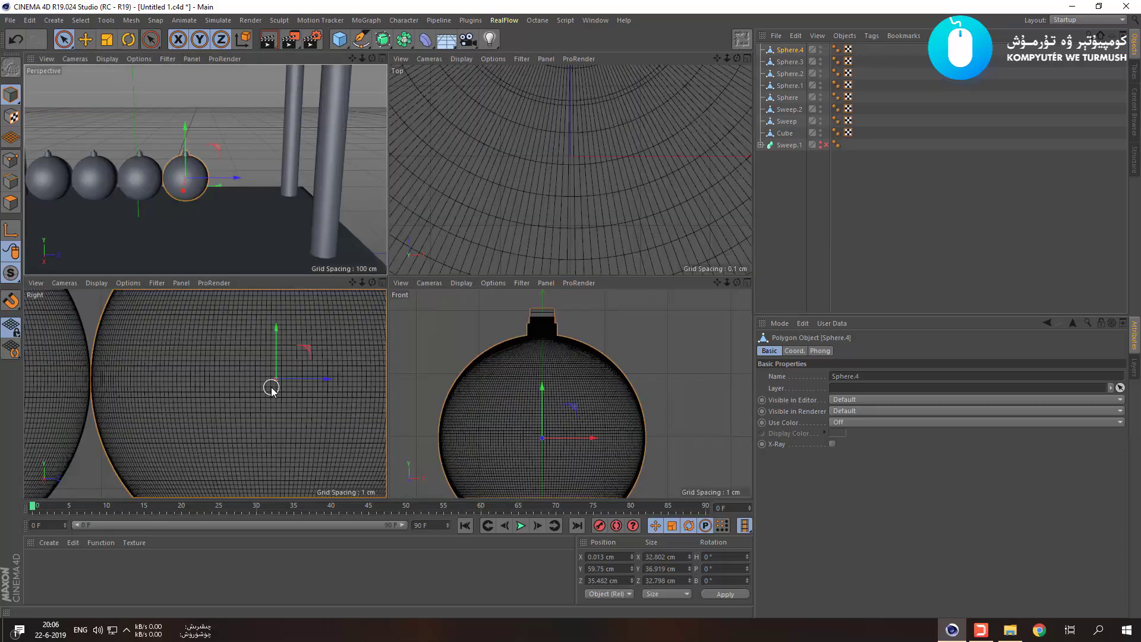
pyautogui.middleClick(279, 386)
pyautogui.scroll(-2, 359, 343)
pyautogui.scroll(3, 370, 336)
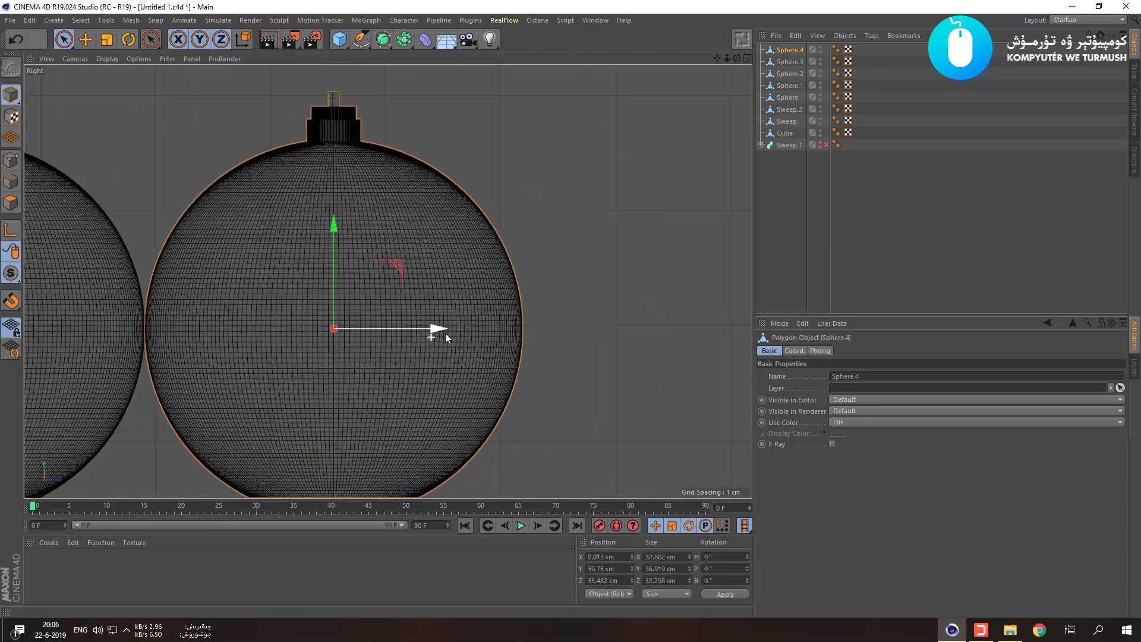
pyautogui.moveTo(446, 331); pyautogui.dragTo(733, 332)
# Move Sphere.4 further along Z to about 68.3 cm so it just touches Sphere.3, completing the row of five balls.
pyautogui.scroll(4, 592, 351)
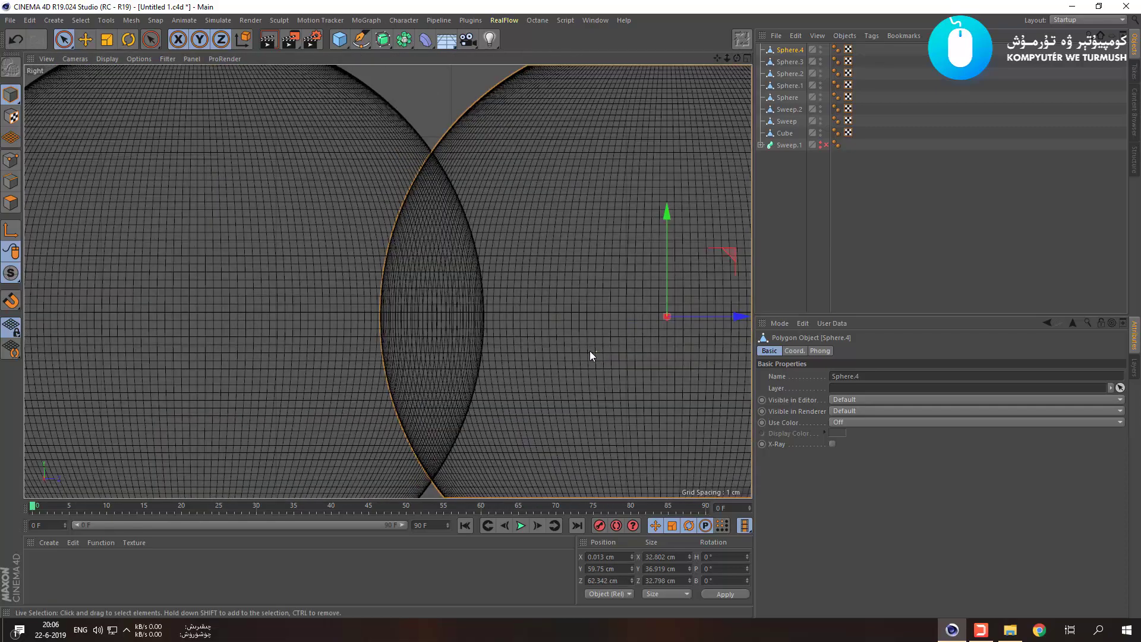
pyautogui.moveTo(584, 309); pyautogui.dragTo(679, 314)
pyautogui.middleClick(529, 298)
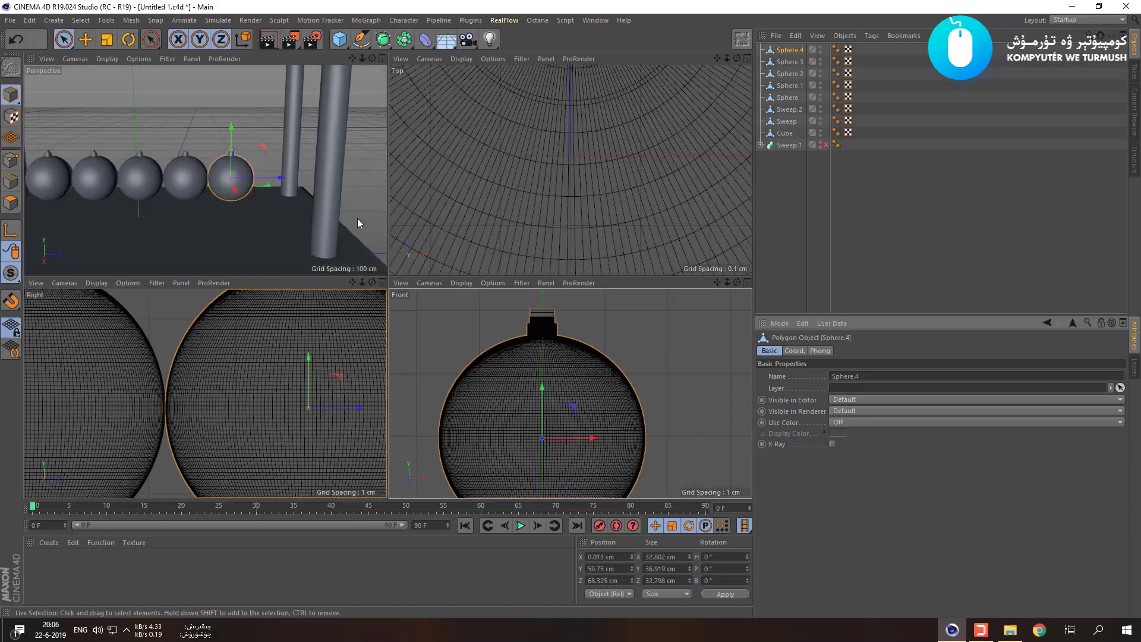
pyautogui.middleClick(327, 204)
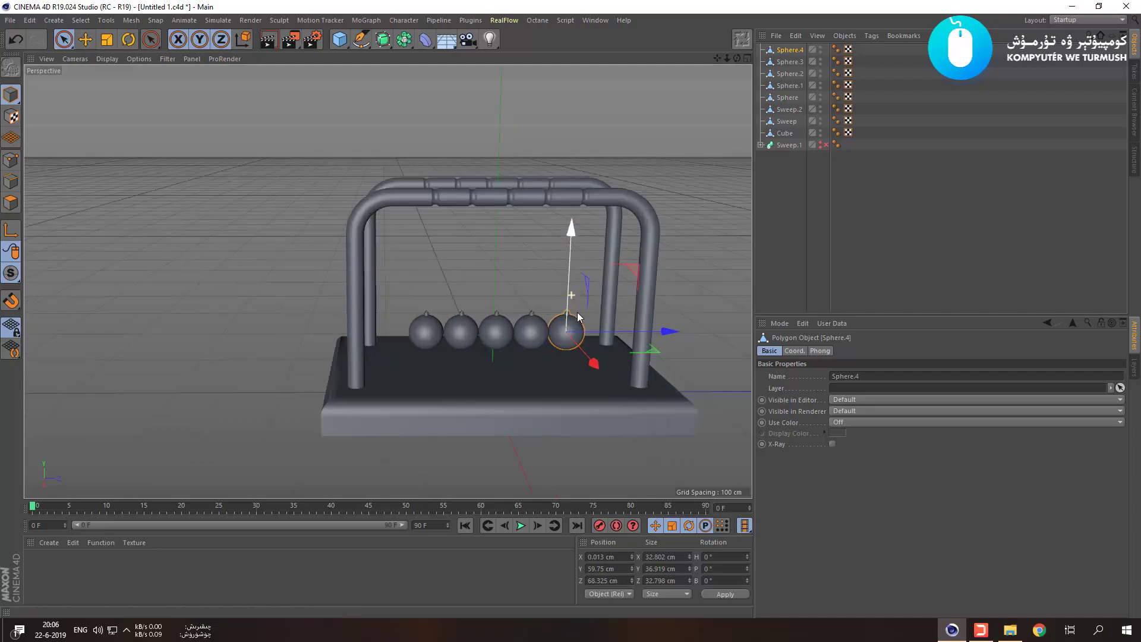
pyautogui.keyDown('alt'); pyautogui.moveTo(541, 312); pyautogui.dragTo(500, 309, button='middle'); pyautogui.keyUp('alt')
pyautogui.hotkey('ctrl', 's')
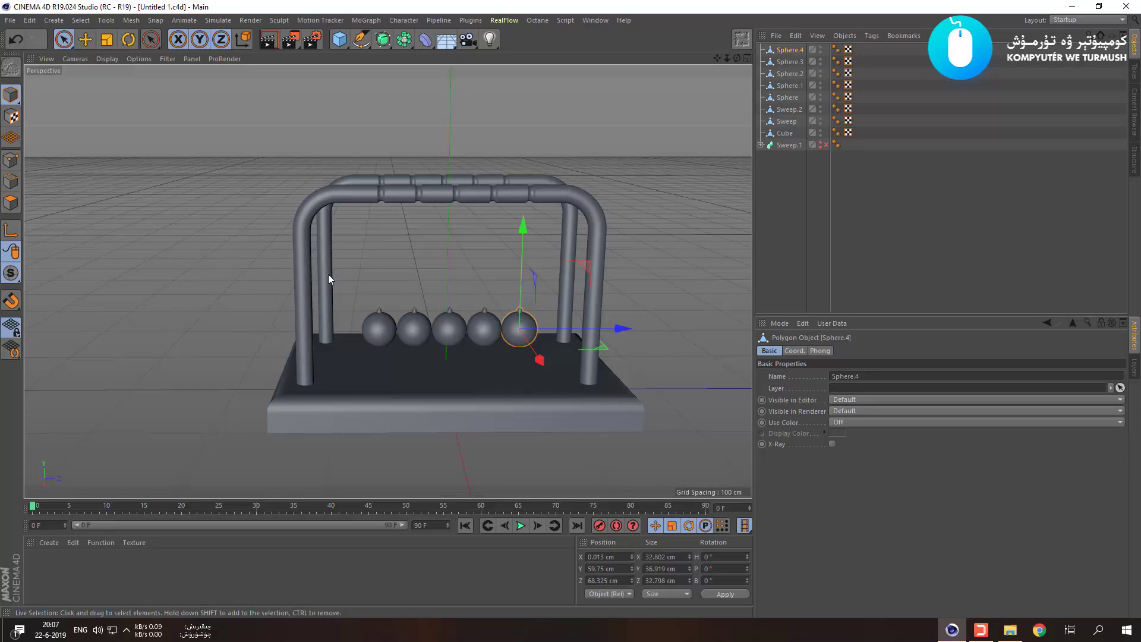
# Add a Formula spline to the scene.
pyautogui.scroll(5, 328, 274)
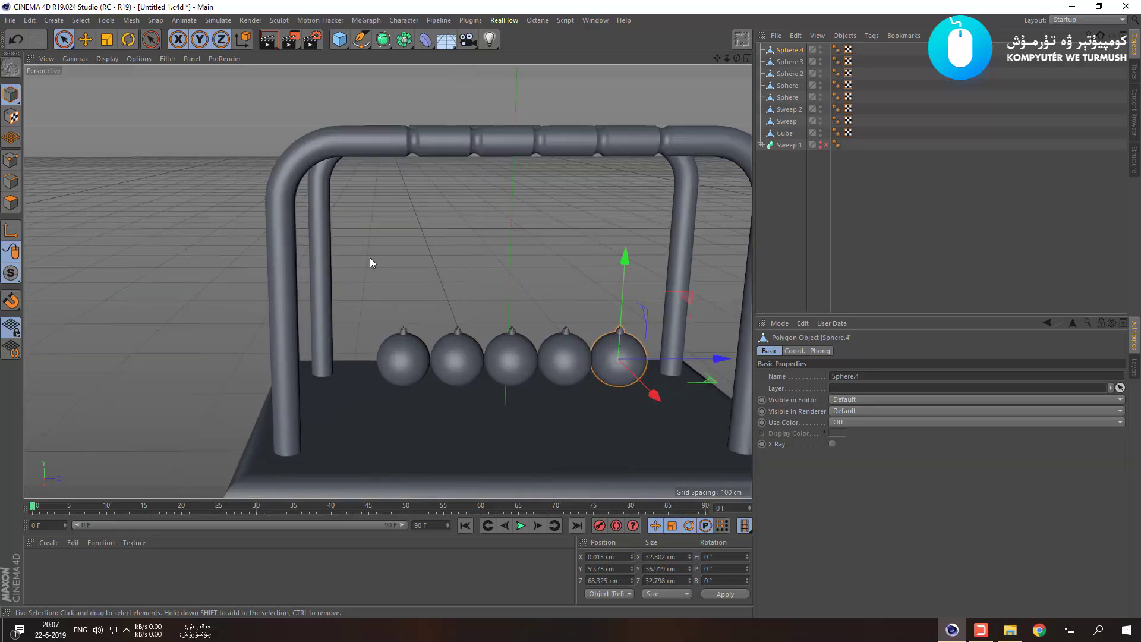
pyautogui.click(345, 41)
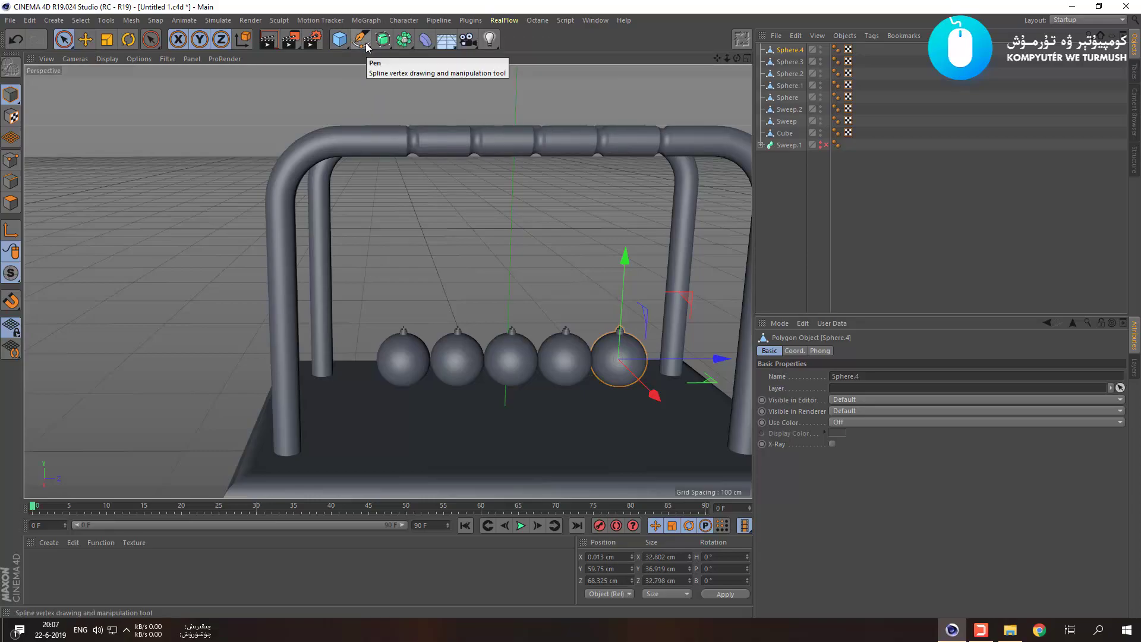
pyautogui.click(384, 43)
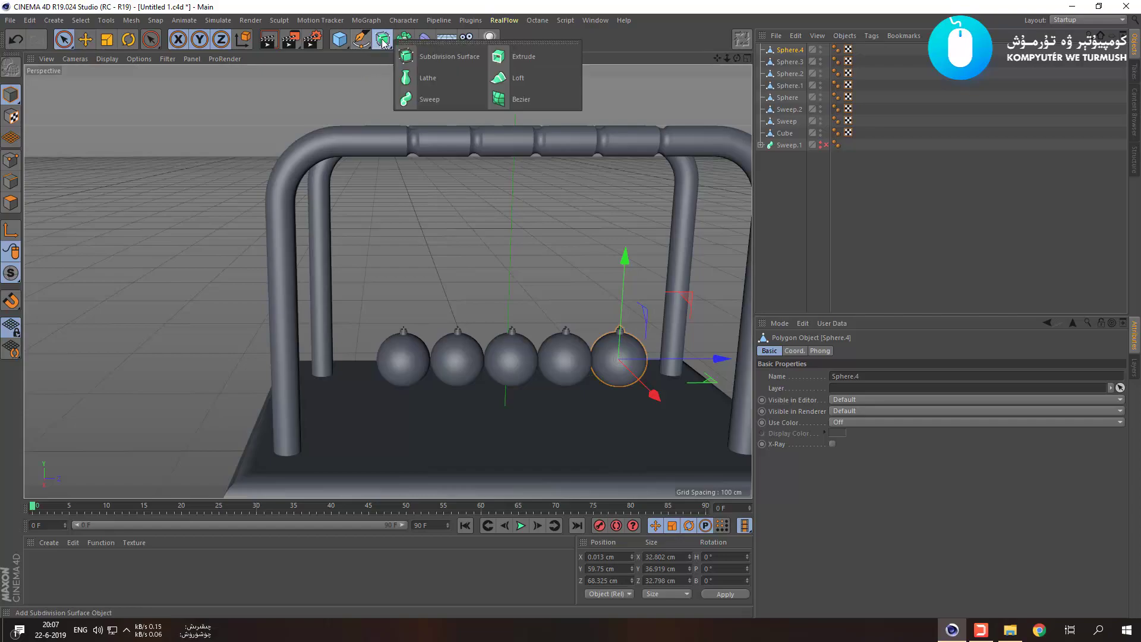
pyautogui.click(363, 41)
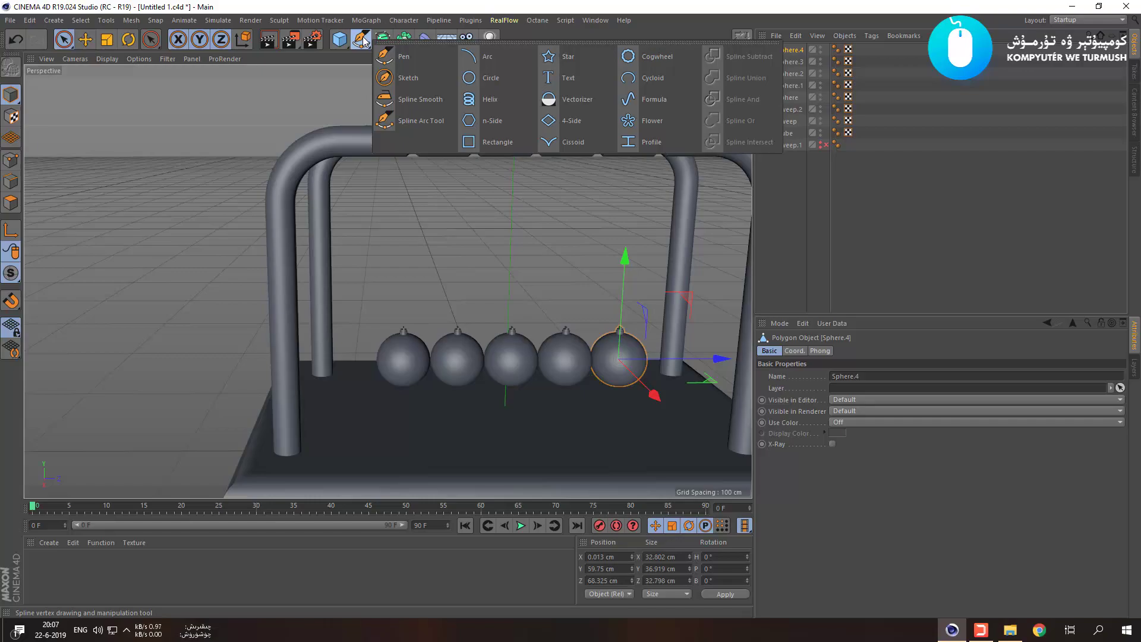
pyautogui.click(630, 99)
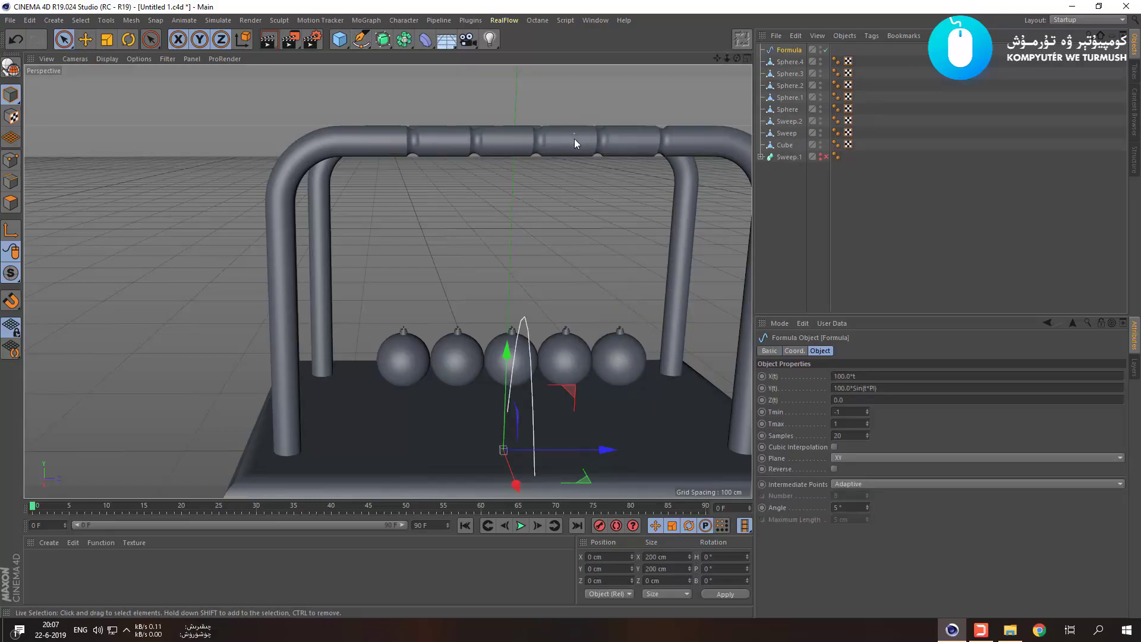
# Undo the creation of the Formula spline at the centre of the scene.
pyautogui.scroll(-3, 571, 148)
pyautogui.keyDown('alt'); pyautogui.moveTo(558, 325); pyautogui.dragTo(676, 309); pyautogui.keyUp('alt')
pyautogui.hotkey('ctrl', 'z')
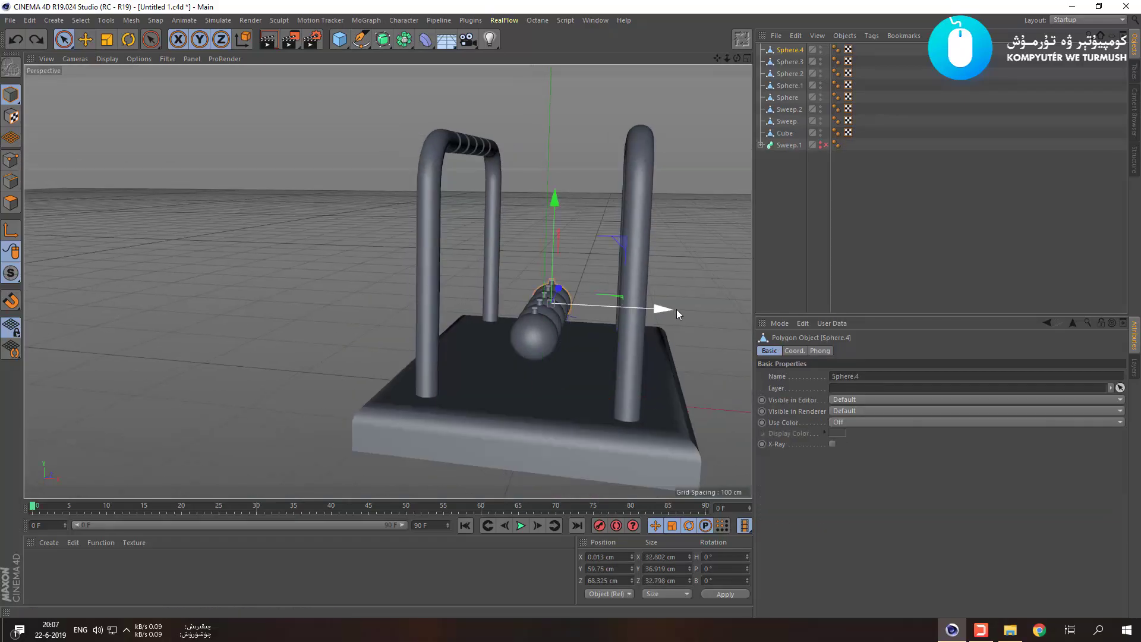
# Add a thin cylinder of about 1 cm radius and 119.5 cm height, raised to about Y 139.2 cm above the middle ball.
pyautogui.click(355, 45)
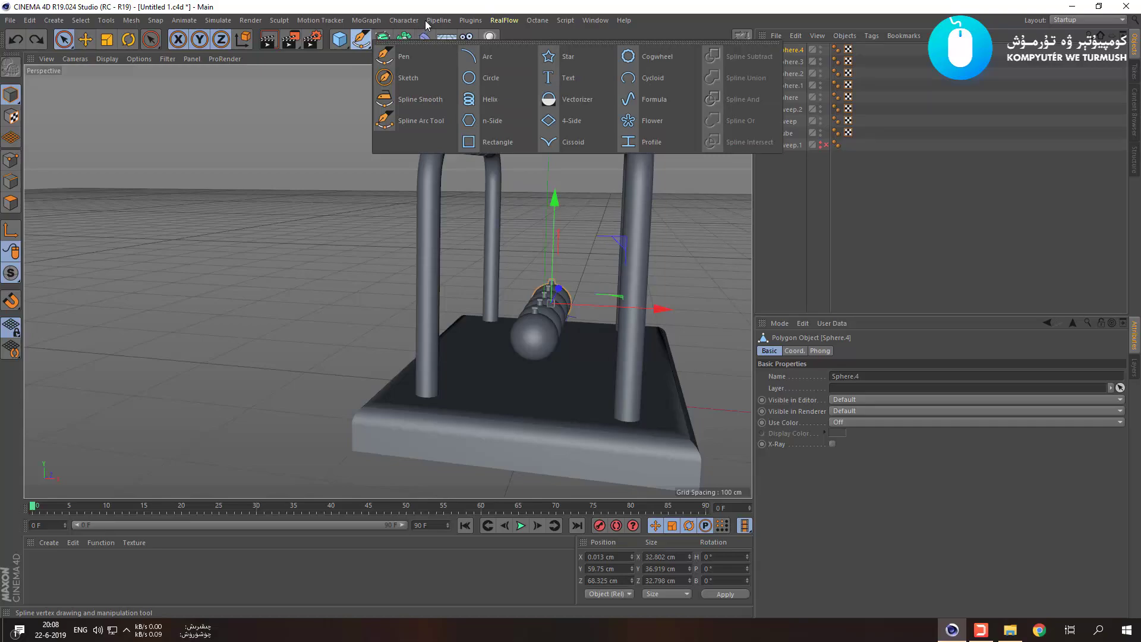
pyautogui.click(339, 39)
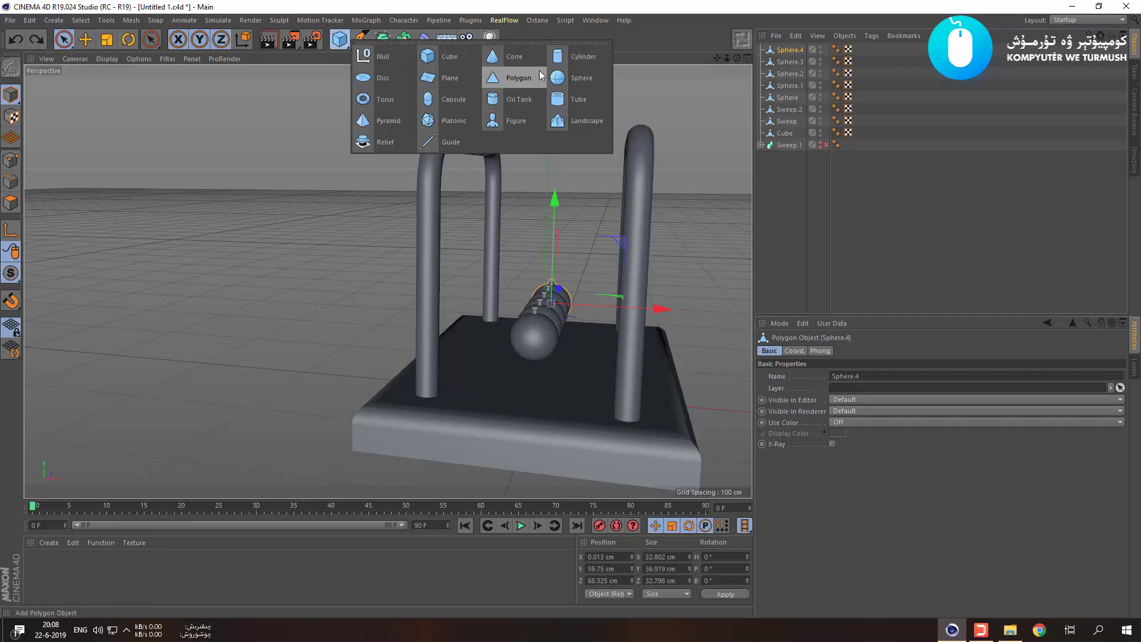
pyautogui.click(572, 59)
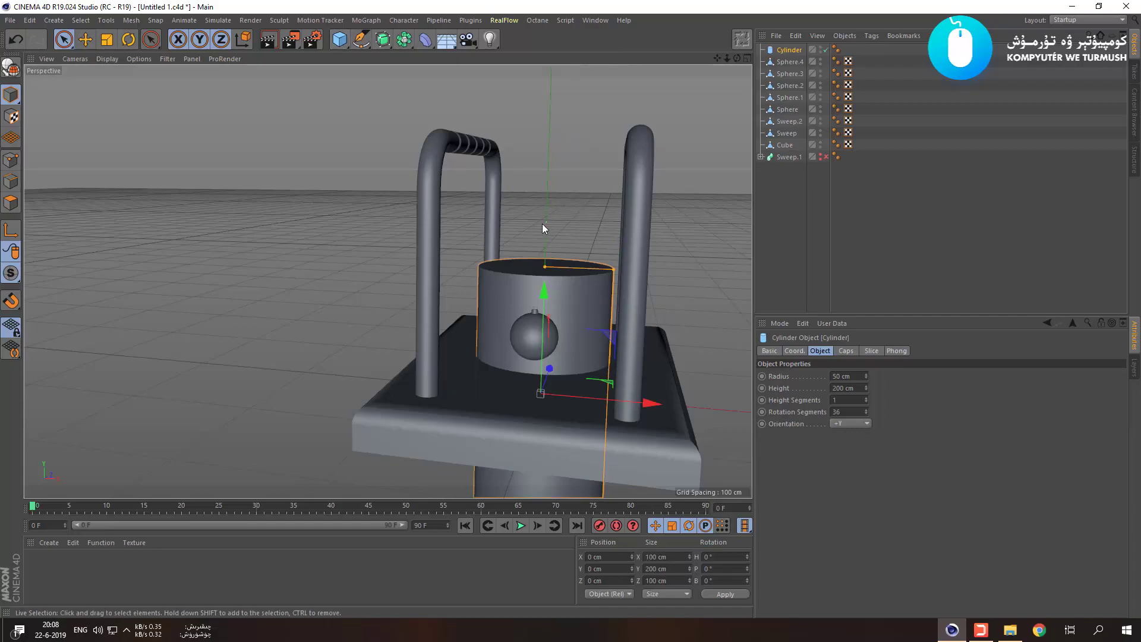
pyautogui.moveTo(612, 269); pyautogui.dragTo(540, 129)
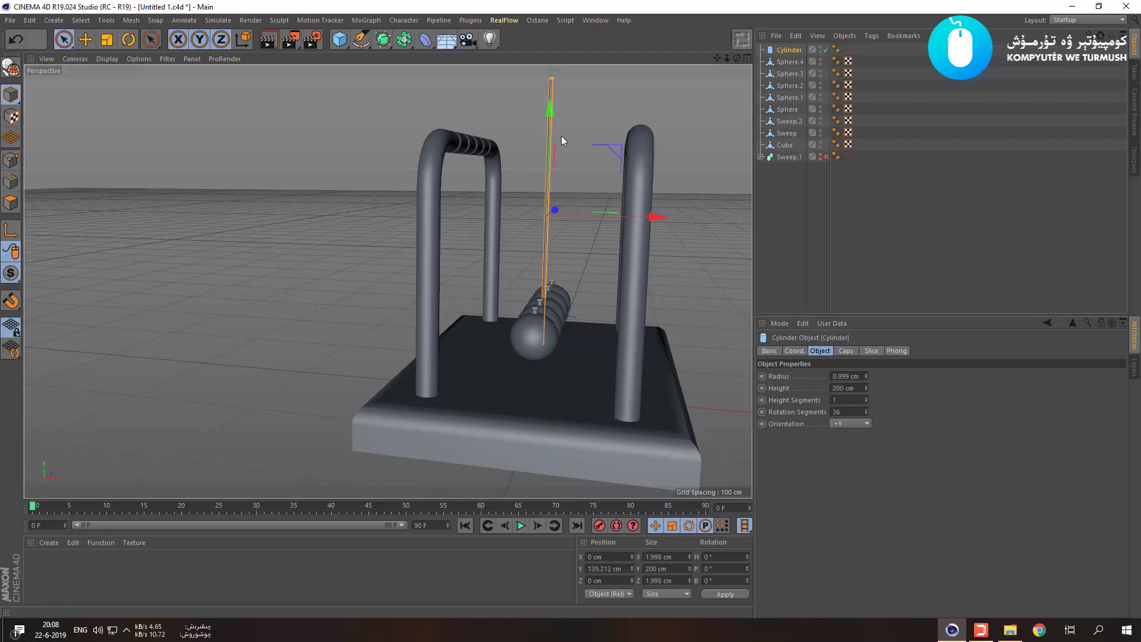
pyautogui.moveTo(551, 78); pyautogui.dragTo(554, 134)
pyautogui.keyDown('alt'); pyautogui.moveTo(598, 213); pyautogui.dragTo(486, 243); pyautogui.keyUp('alt')
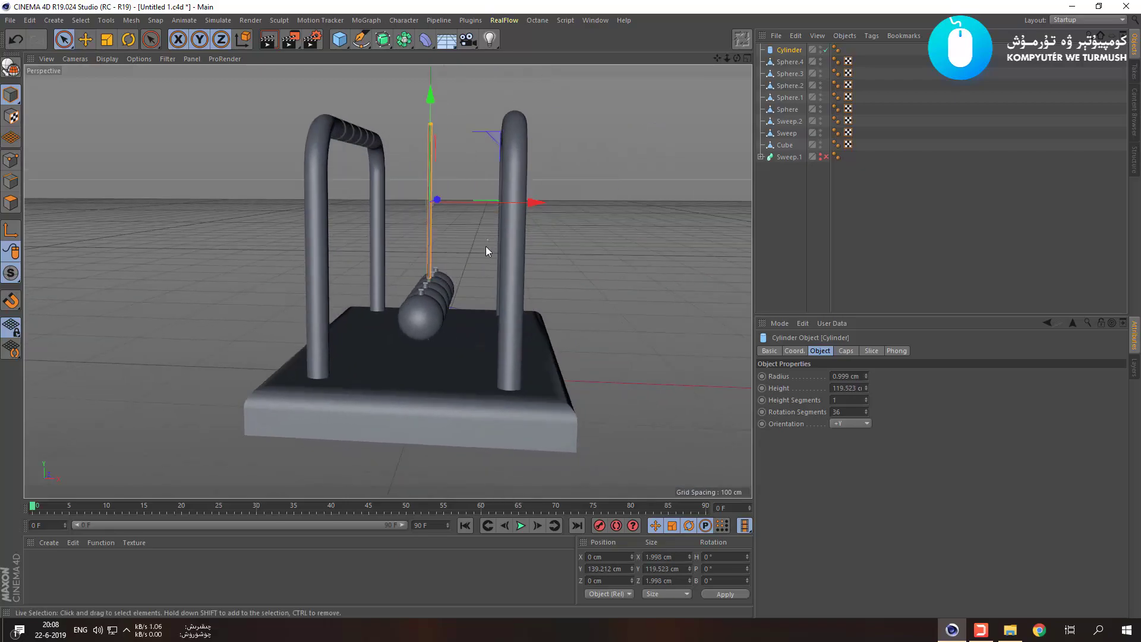
# In the front view, tilt the cylinder 20° from the middle ball toward the +X rail and lengthen it to about 128.2 cm.
pyautogui.middleClick(490, 247)
pyautogui.scroll(-5, 504, 180)
pyautogui.scroll(-6, 534, 351)
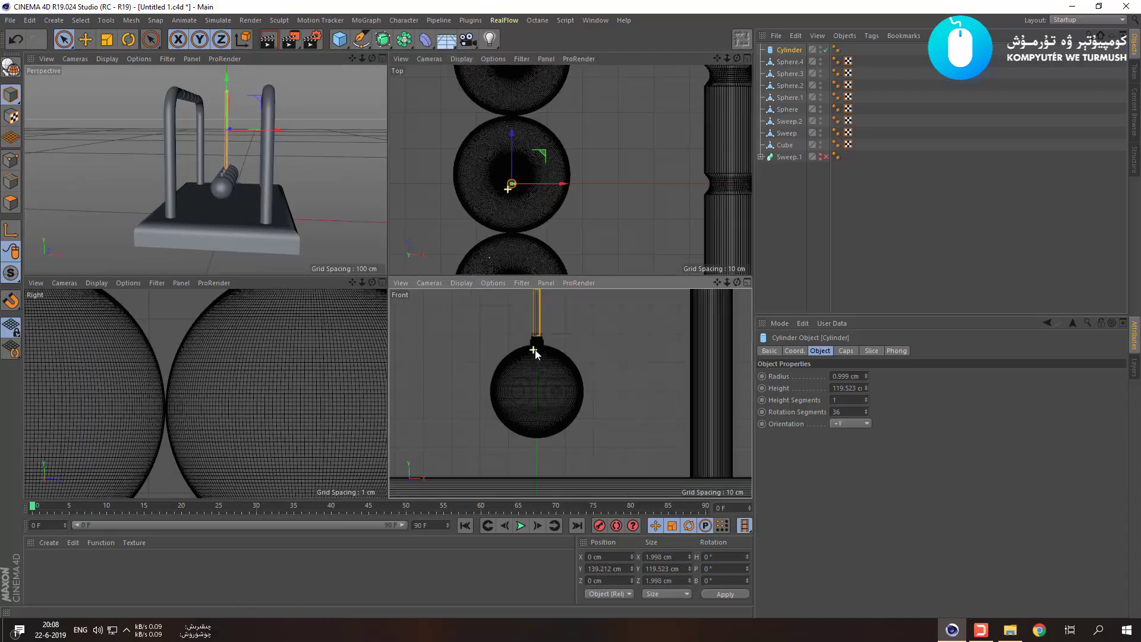
pyautogui.scroll(-3, 209, 357)
pyautogui.scroll(-5, 209, 357)
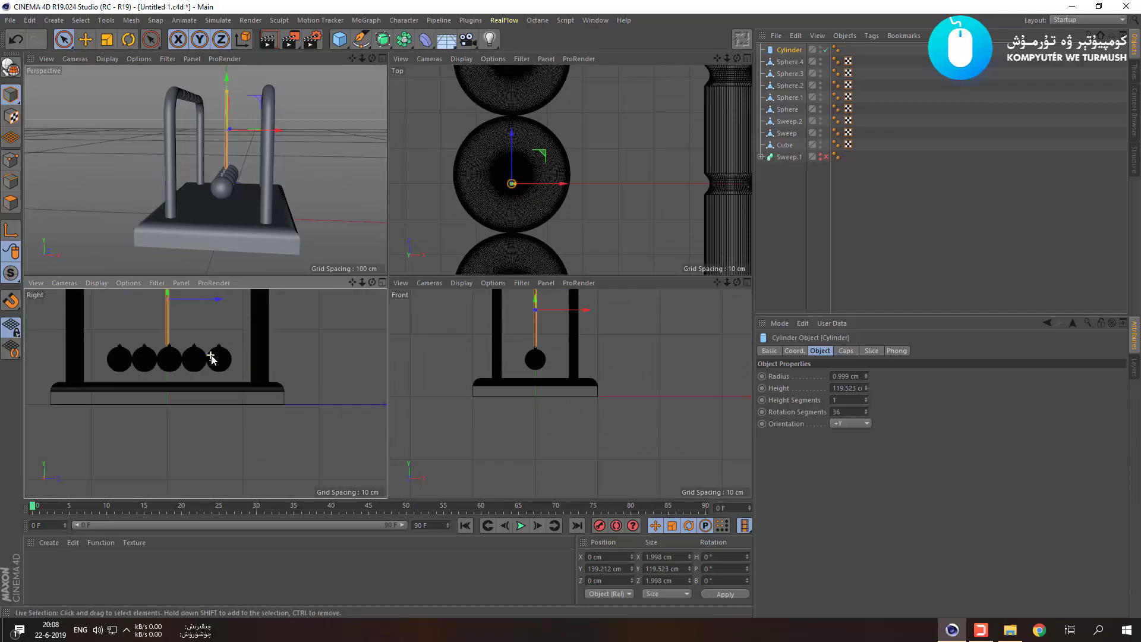
pyautogui.scroll(-5, 510, 330)
pyautogui.scroll(3, 516, 398)
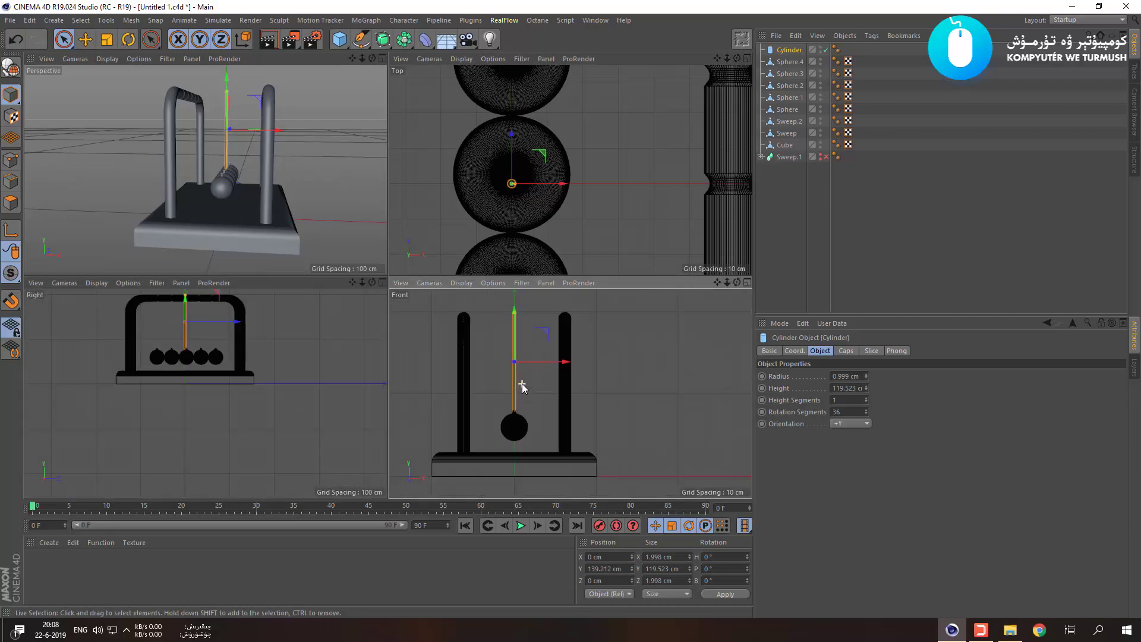
pyautogui.middleClick(522, 383)
pyautogui.scroll(4, 328, 225)
pyautogui.keyDown('alt'); pyautogui.moveTo(328, 228); pyautogui.dragTo(379, 231, button='middle'); pyautogui.keyUp('alt')
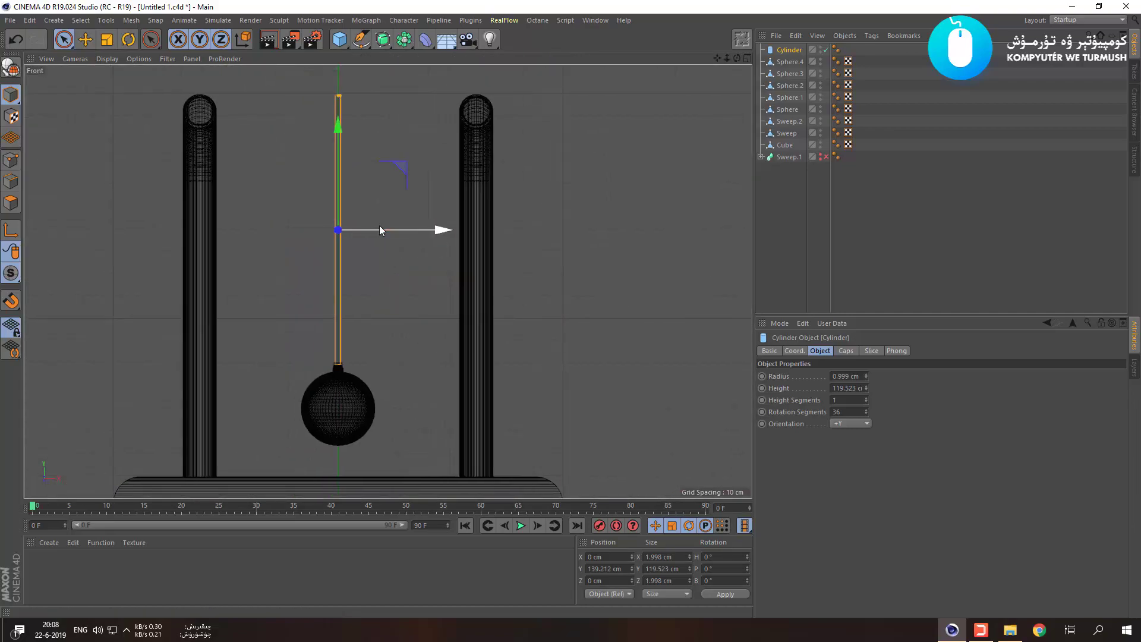
pyautogui.press('t')
pyautogui.press('r')
pyautogui.moveTo(360, 172); pyautogui.dragTo(386, 191)
pyautogui.press('e')
pyautogui.moveTo(380, 244); pyautogui.dragTo(394, 219)
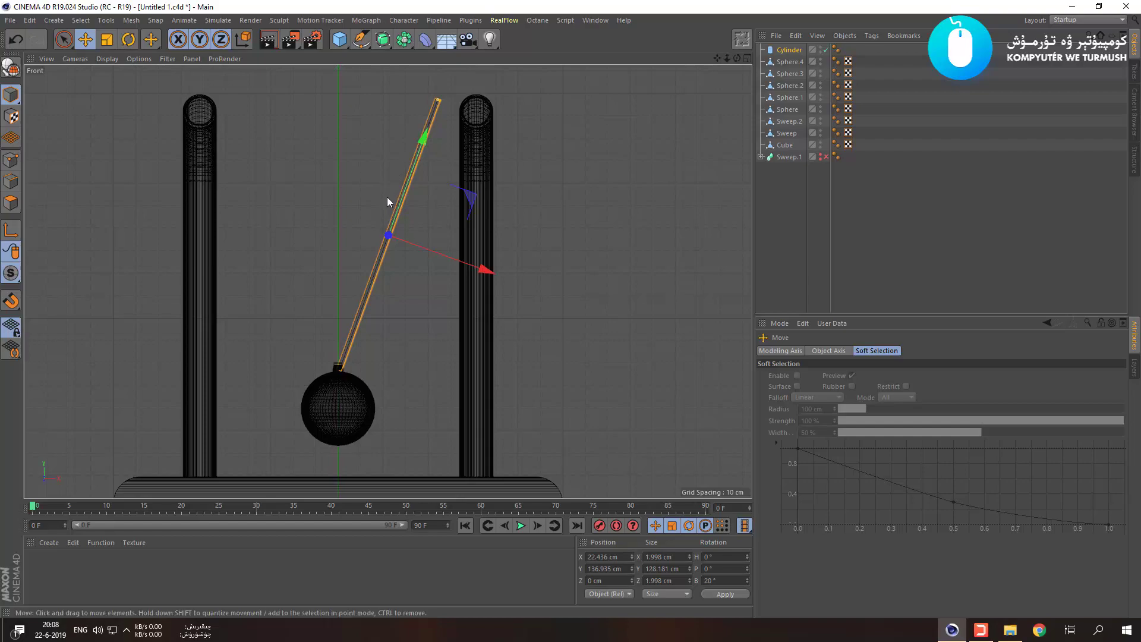
# Refine the cylinder's tilt to about 28.2° and shift it so it runs from the ball's loop to the centre of the +X rail.
pyautogui.press('r')
pyautogui.moveTo(421, 189); pyautogui.dragTo(431, 185)
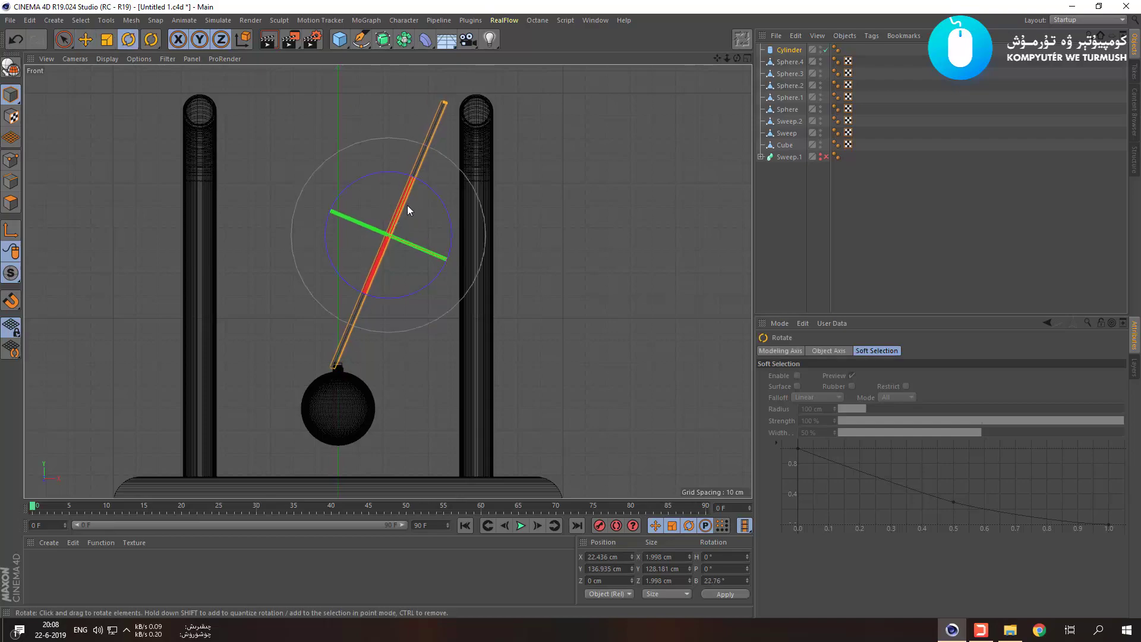
pyautogui.press('e')
pyautogui.moveTo(412, 243); pyautogui.dragTo(448, 207)
pyautogui.press('r')
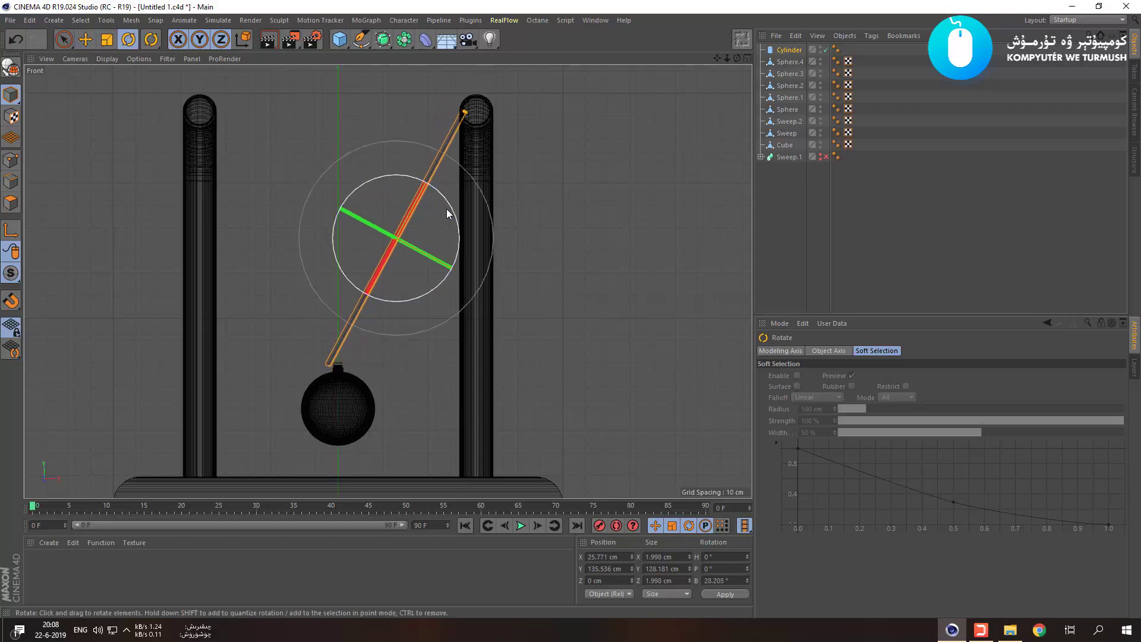
pyautogui.press('e')
pyautogui.moveTo(427, 245); pyautogui.dragTo(433, 194)
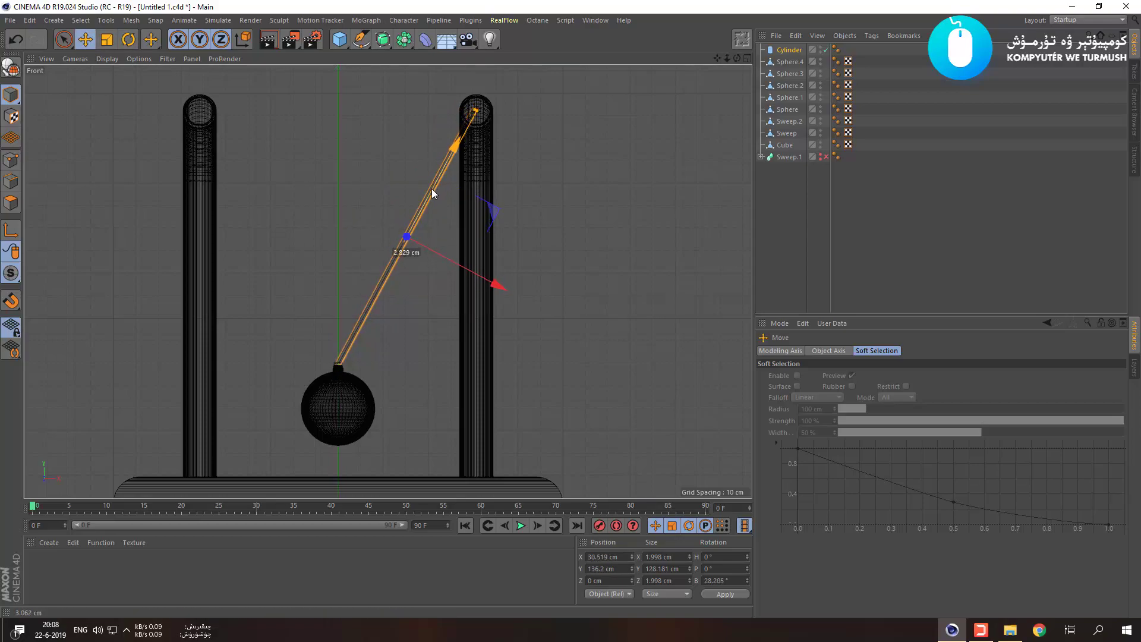
pyautogui.middleClick(410, 244)
pyautogui.middleClick(381, 243)
pyautogui.click(610, 217)
pyautogui.keyDown('alt'); pyautogui.moveTo(640, 245); pyautogui.dragTo(508, 269); pyautogui.keyUp('alt')
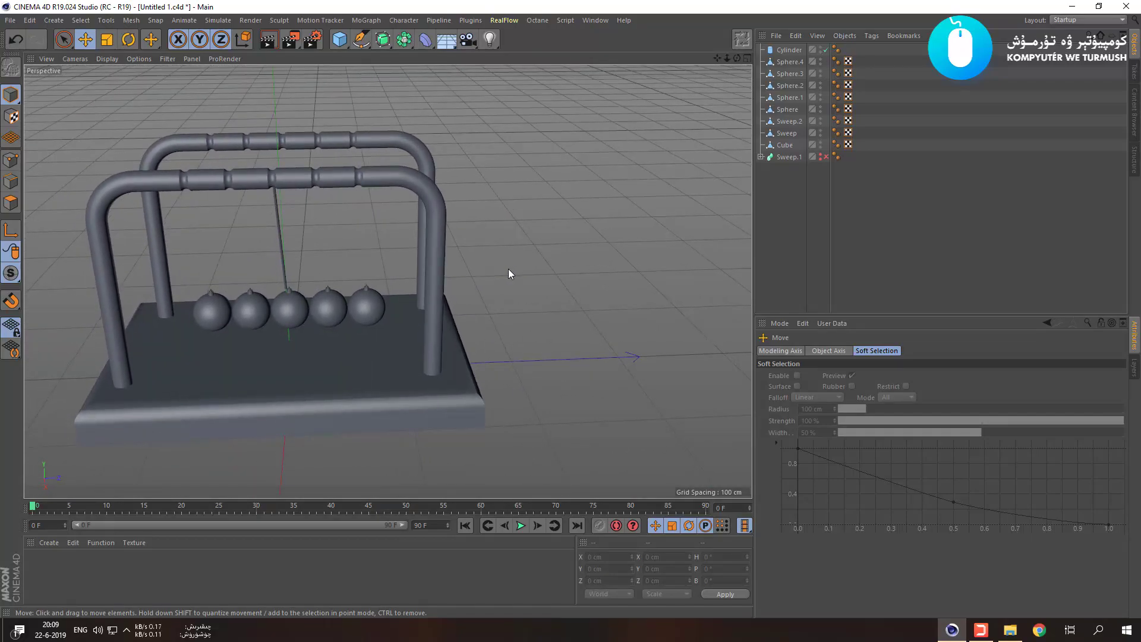
# Add a torus, raise it to about Y 153 cm, and shrink it to about 36 cm ring radius and 12.7 cm pipe radius.
pyautogui.click(339, 39)
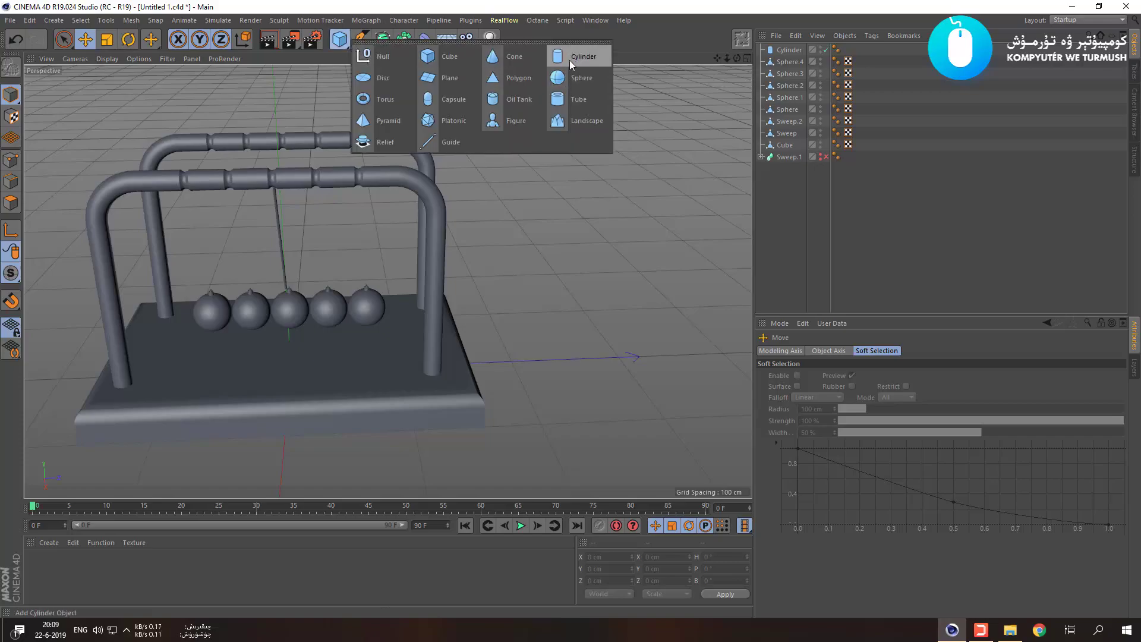
pyautogui.click(395, 96)
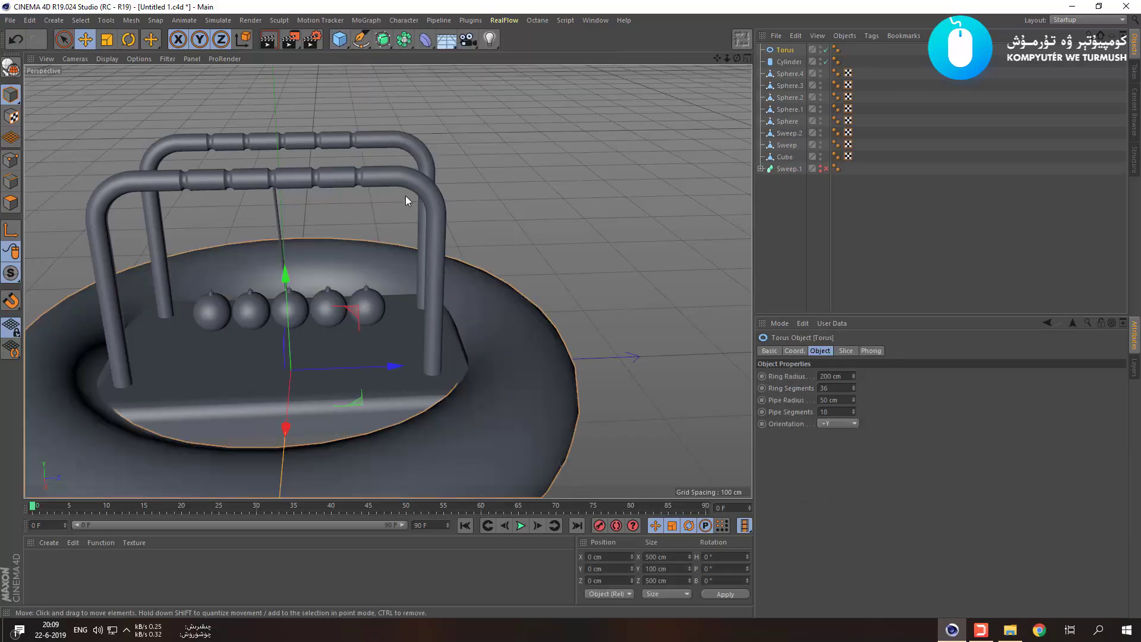
pyautogui.moveTo(604, 281); pyautogui.dragTo(519, 263)
pyautogui.scroll(-7, 536, 259)
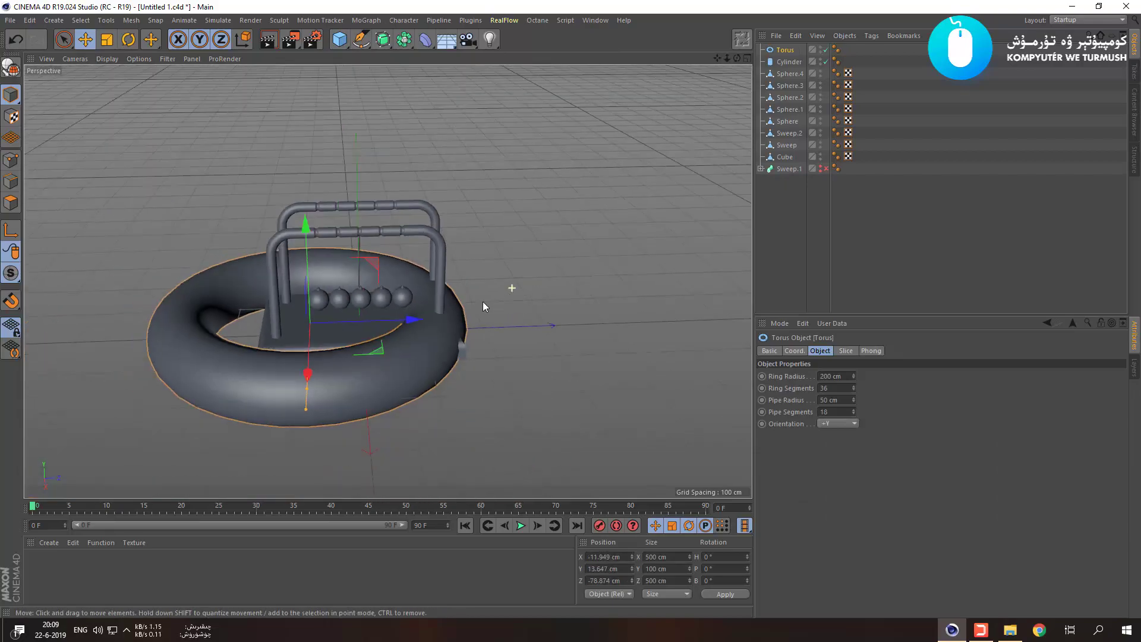
pyautogui.moveTo(309, 391); pyautogui.dragTo(471, 263)
pyautogui.scroll(2, 303, 331)
pyautogui.scroll(7, 304, 215)
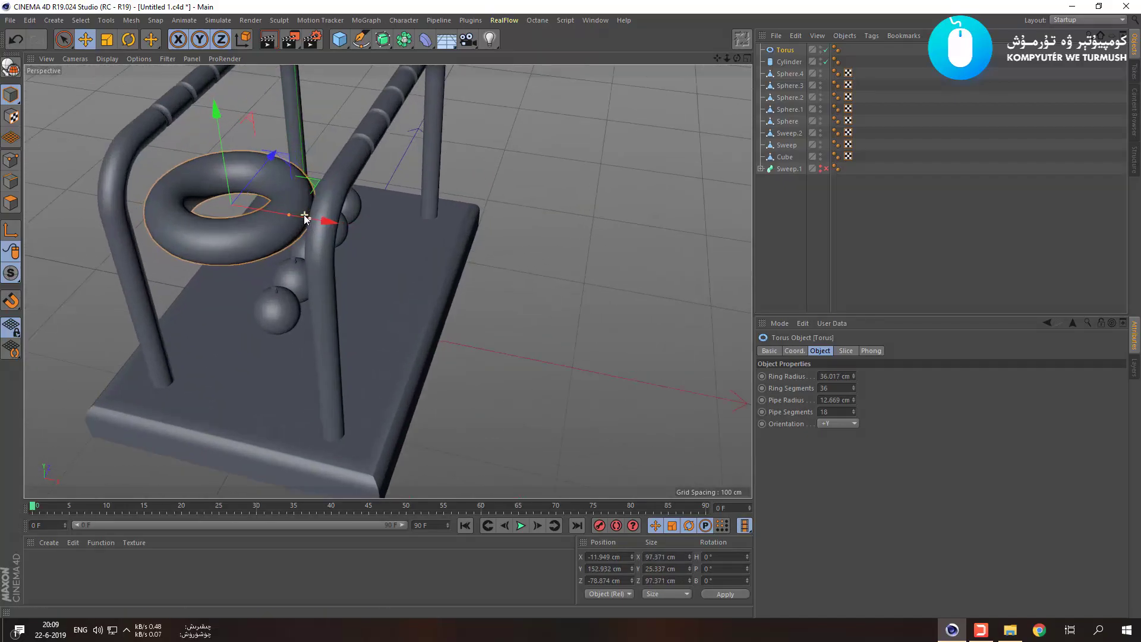
# Reduce the torus to about 13.9 cm ring radius and 1.56 cm pipe radius, with 107 ring segments.
pyautogui.keyDown('alt'); pyautogui.moveTo(298, 241); pyautogui.dragTo(439, 273, button='middle'); pyautogui.keyUp('alt')
pyautogui.scroll(2, 425, 249)
pyautogui.keyDown('alt'); pyautogui.moveTo(464, 285); pyautogui.dragTo(527, 268); pyautogui.keyUp('alt')
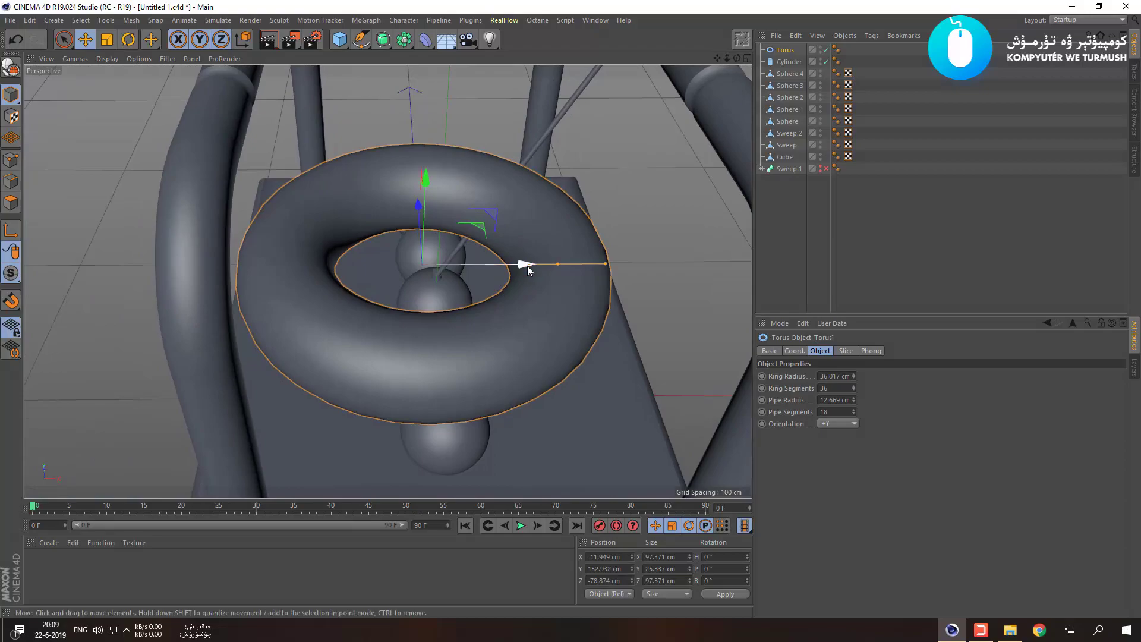
pyautogui.keyDown('alt'); pyautogui.moveTo(444, 245); pyautogui.dragTo(365, 224, button='middle'); pyautogui.keyUp('alt')
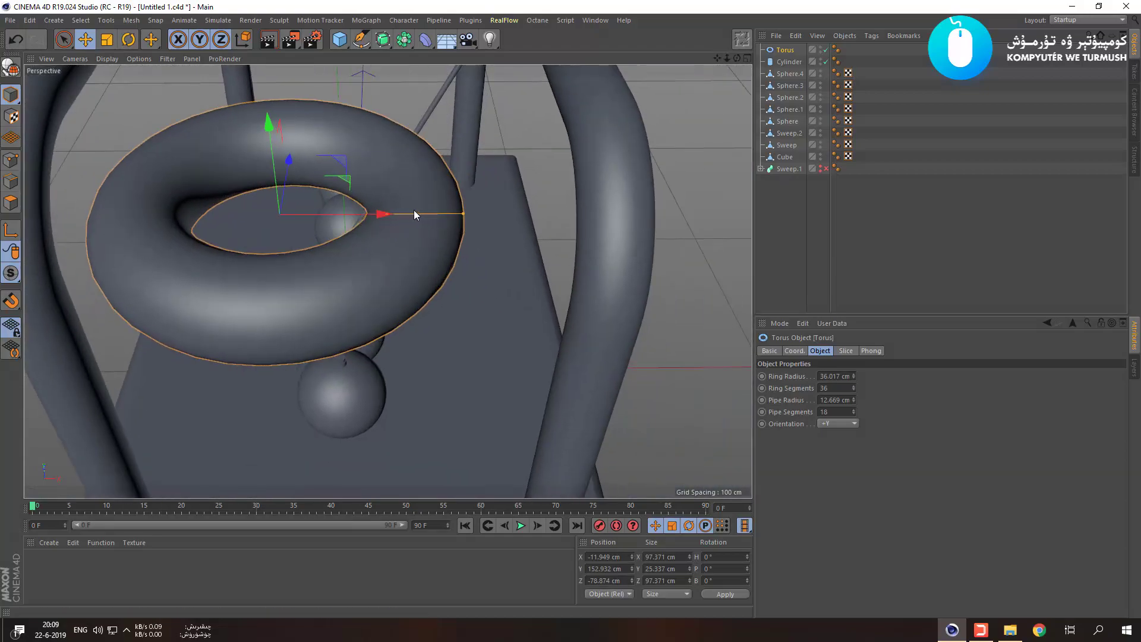
pyautogui.moveTo(419, 215); pyautogui.dragTo(349, 220)
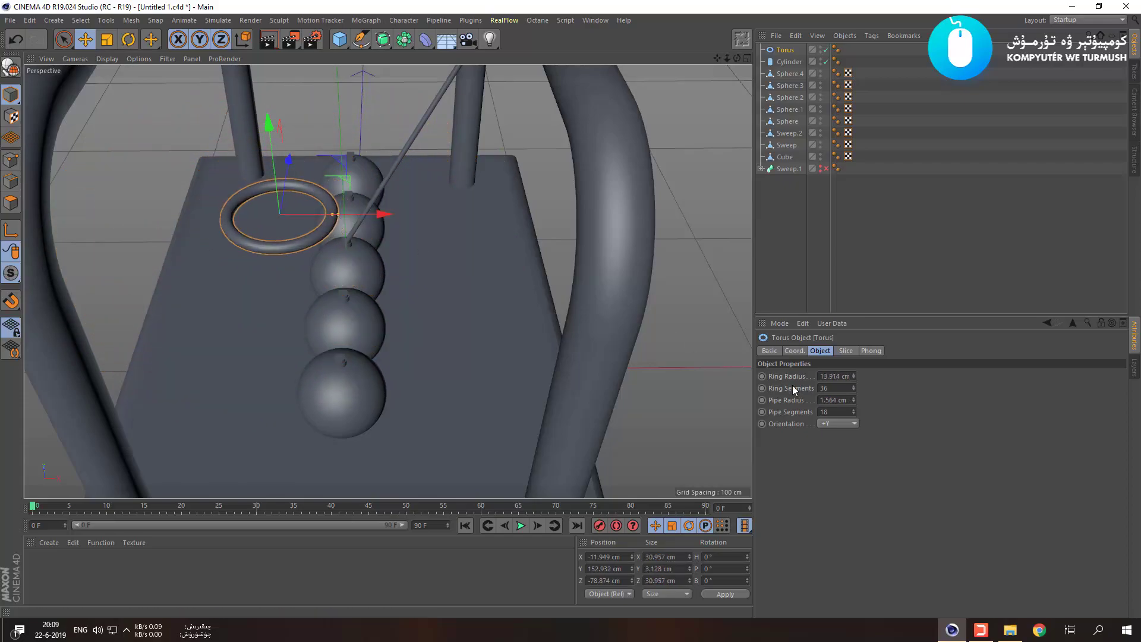
pyautogui.click(854, 391)
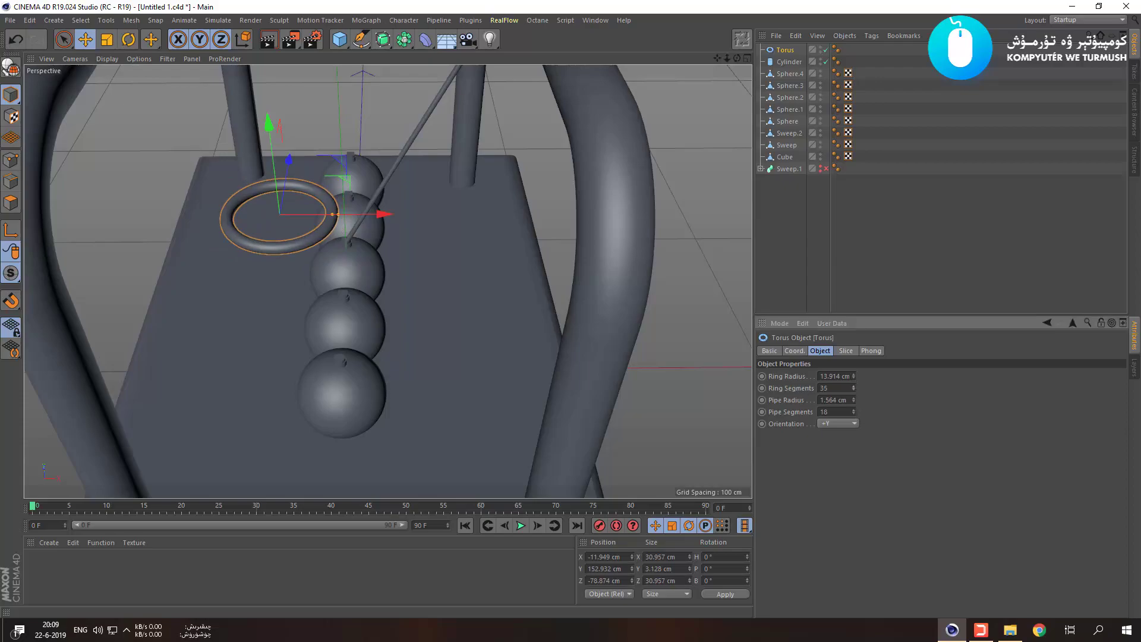
pyautogui.moveTo(854, 388); pyautogui.dragTo(854, 375)
# Rotate the torus upright to heading 90° and bank -90° so its opening faces along the rails.
pyautogui.press('r')
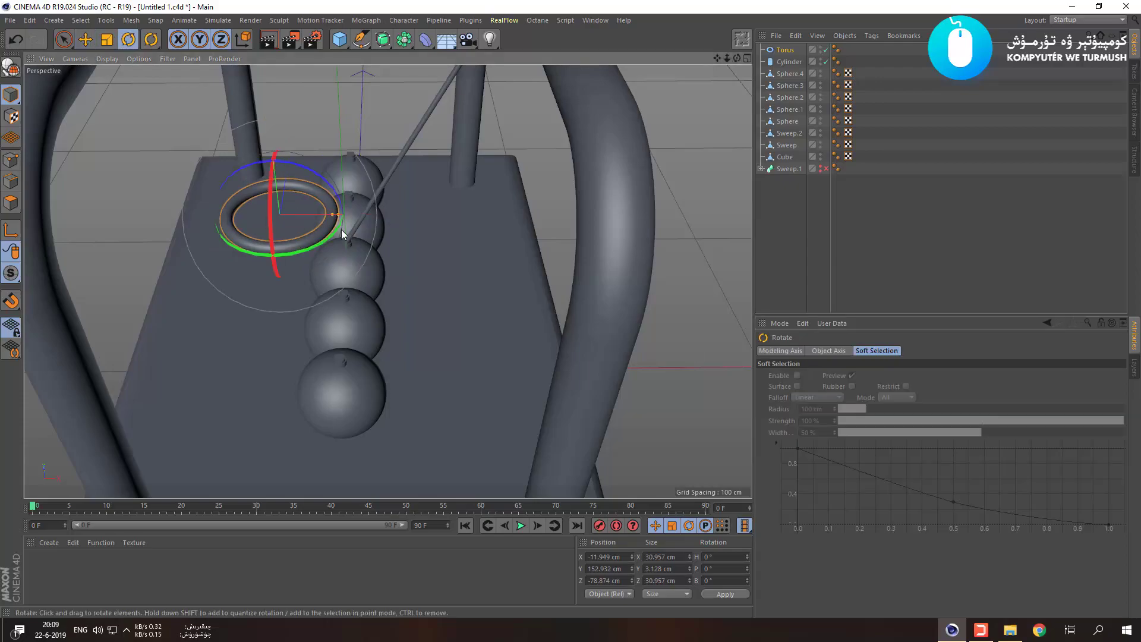
pyautogui.moveTo(330, 189); pyautogui.dragTo(228, 172)
pyautogui.hotkey('ctrl', 'z')
pyautogui.keyDown('shift'); pyautogui.moveTo(231, 245); pyautogui.dragTo(245, 338); pyautogui.keyUp('shift')
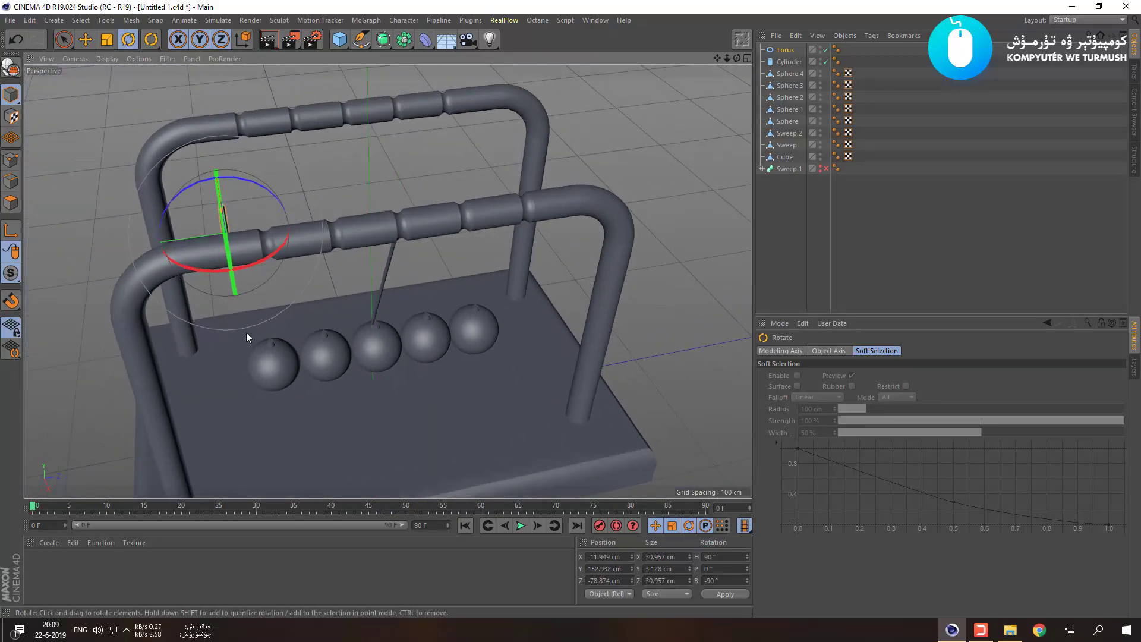
# Align the torus with the first rail groove in the side view, at about Y 192.5 cm and Z -60.8 cm.
pyautogui.press('e')
pyautogui.moveTo(229, 234); pyautogui.dragTo(247, 245)
pyautogui.middleClick(298, 295)
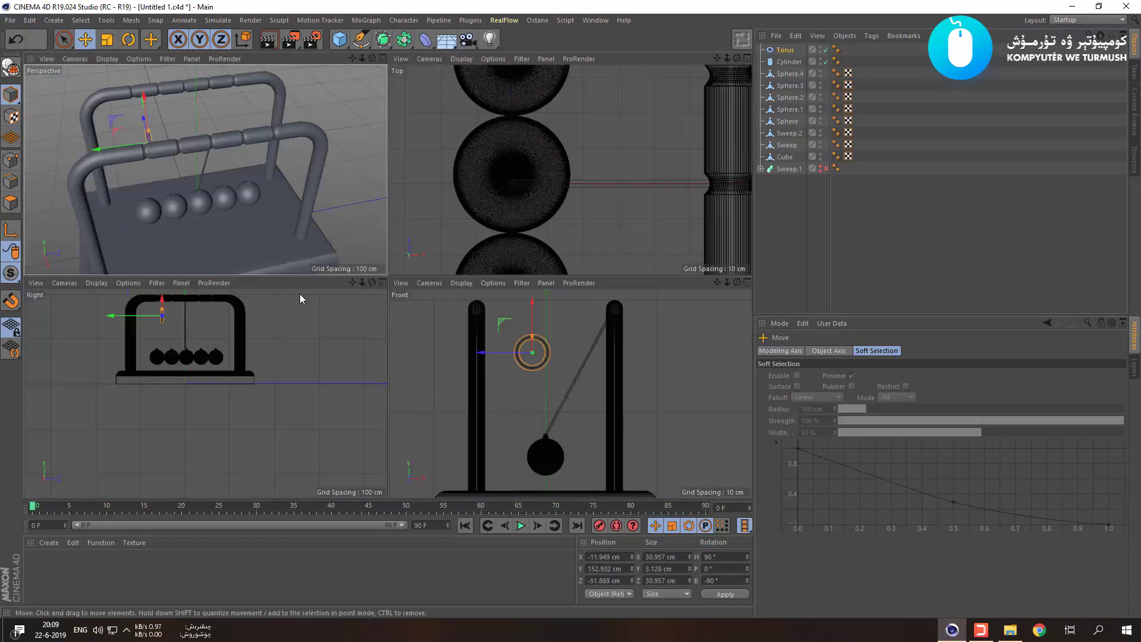
pyautogui.middleClick(254, 346)
pyautogui.scroll(5, 310, 264)
pyautogui.moveTo(326, 292); pyautogui.dragTo(333, 194)
pyautogui.moveTo(287, 229)
pyautogui.mouseDown()
pyautogui.moveTo(270, 236)
pyautogui.moveTo(287, 248)
pyautogui.mouseUp()
pyautogui.scroll(8, 290, 232)
# Scale the torus uniformly down to about 14.6 cm across to fit the rail's groove.
pyautogui.press('t')
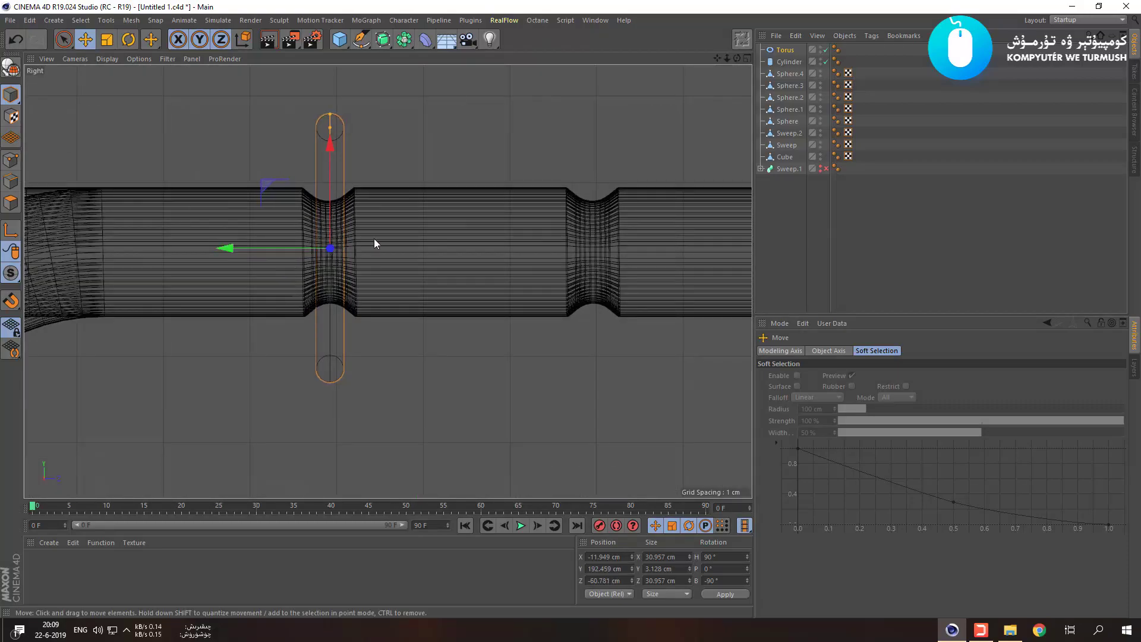
pyautogui.moveTo(548, 144); pyautogui.dragTo(294, 211)
pyautogui.middleClick(293, 212)
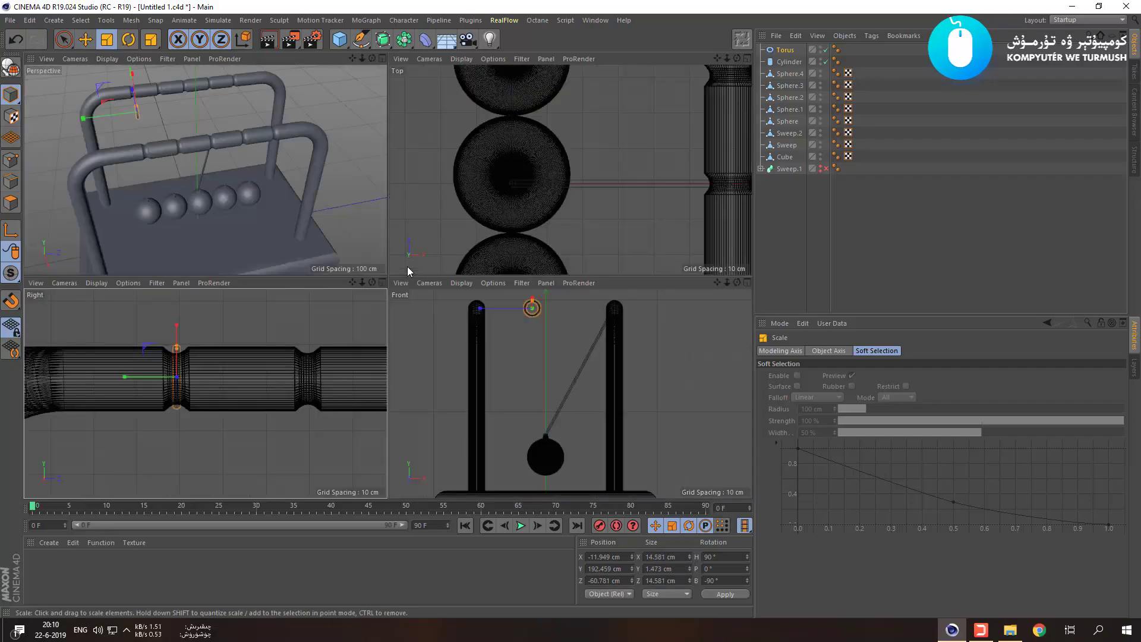
# Move the torus in the front view onto the +X rail, at about X 61.4 cm.
pyautogui.middleClick(496, 344)
pyautogui.scroll(3, 324, 135)
pyautogui.keyDown('alt'); pyautogui.moveTo(323, 136); pyautogui.dragTo(458, 304, button='middle'); pyautogui.keyUp('alt')
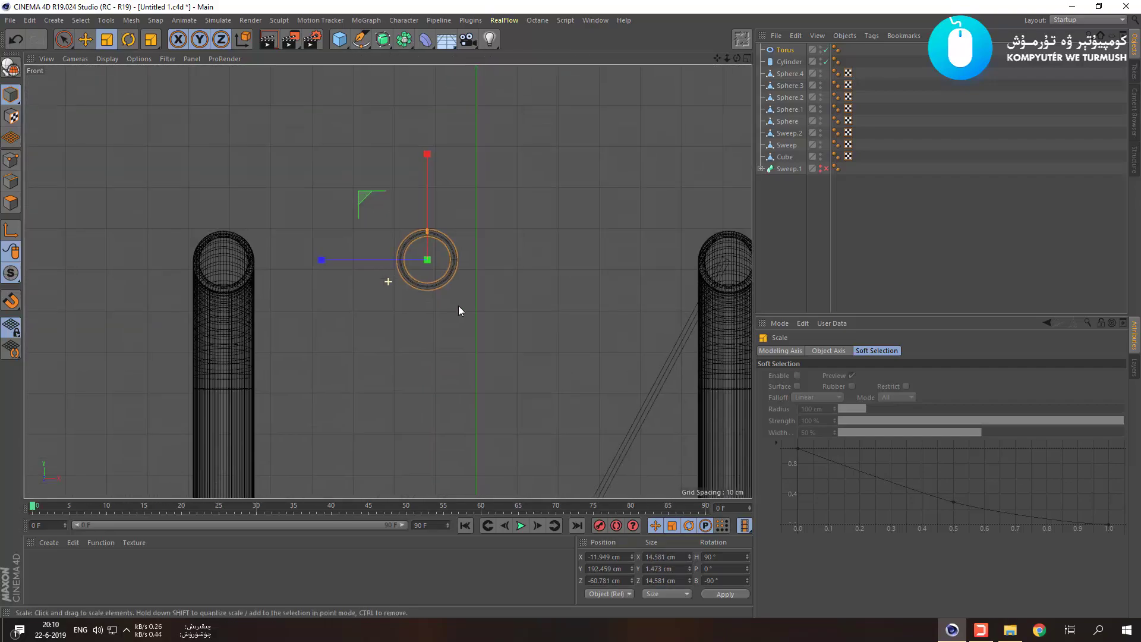
pyautogui.press('e')
pyautogui.moveTo(387, 261); pyautogui.dragTo(683, 306)
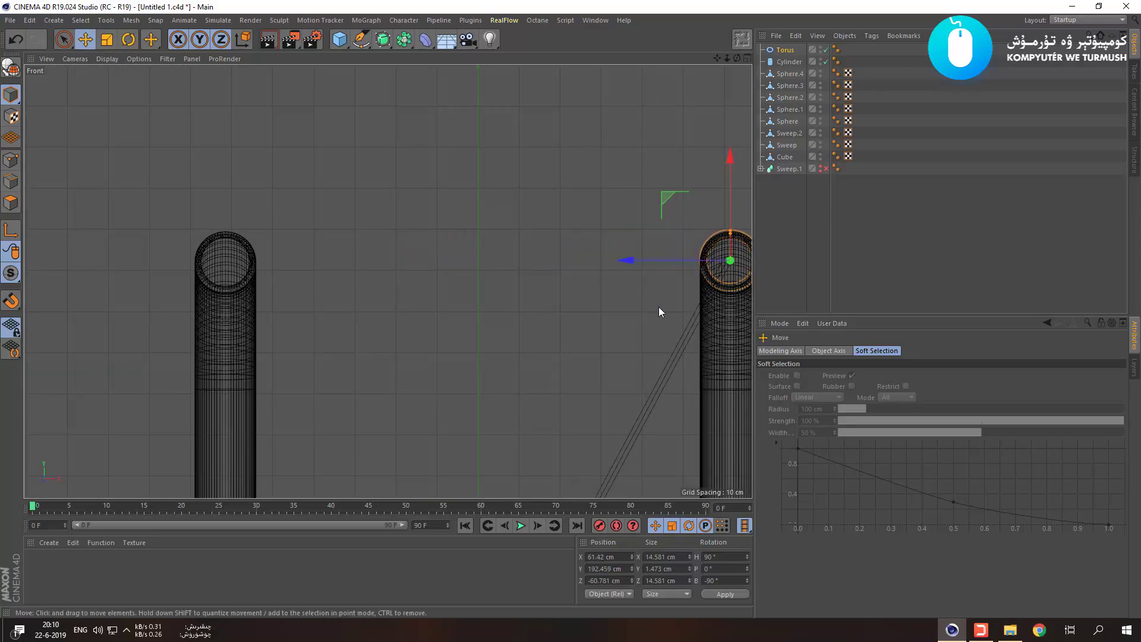
# Examine the torus's fit in the rail's first groove from several angles in the perspective view.
pyautogui.middleClick(658, 307)
pyautogui.middleClick(177, 189)
pyautogui.scroll(10, 275, 250)
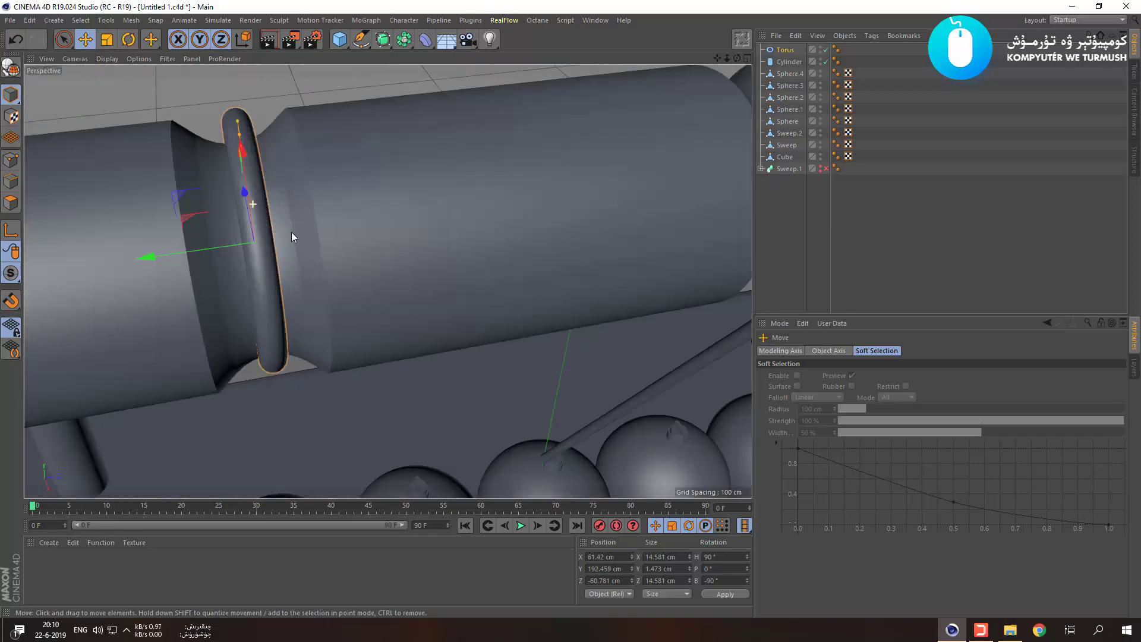
pyautogui.click(287, 256)
pyautogui.scroll(-9, 288, 85)
pyautogui.click(66, 152)
pyautogui.keyDown('alt'); pyautogui.moveTo(67, 152); pyautogui.dragTo(226, 309); pyautogui.keyUp('alt')
pyautogui.scroll(4, 183, 246)
pyautogui.scroll(2, 199, 259)
pyautogui.keyDown('alt'); pyautogui.moveTo(226, 309); pyautogui.dragTo(344, 280, button='middle'); pyautogui.keyUp('alt')
pyautogui.scroll(-2, 339, 280)
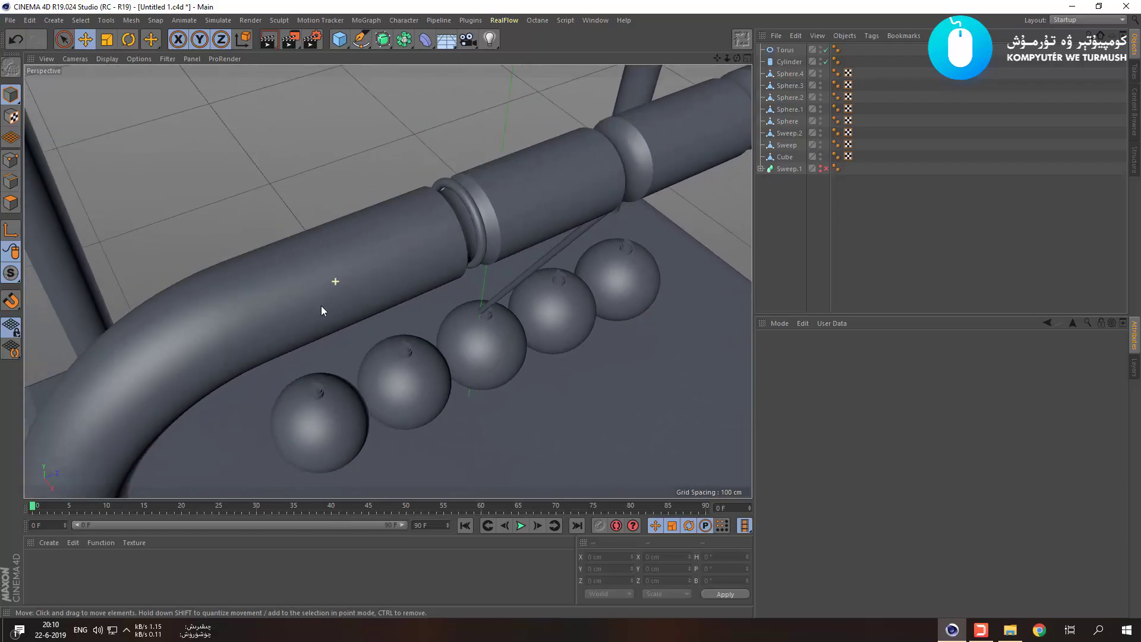
pyautogui.scroll(-4, 313, 305)
pyautogui.keyDown('alt'); pyautogui.moveTo(347, 338); pyautogui.dragTo(305, 271); pyautogui.keyUp('alt')
pyautogui.scroll(8, 279, 250)
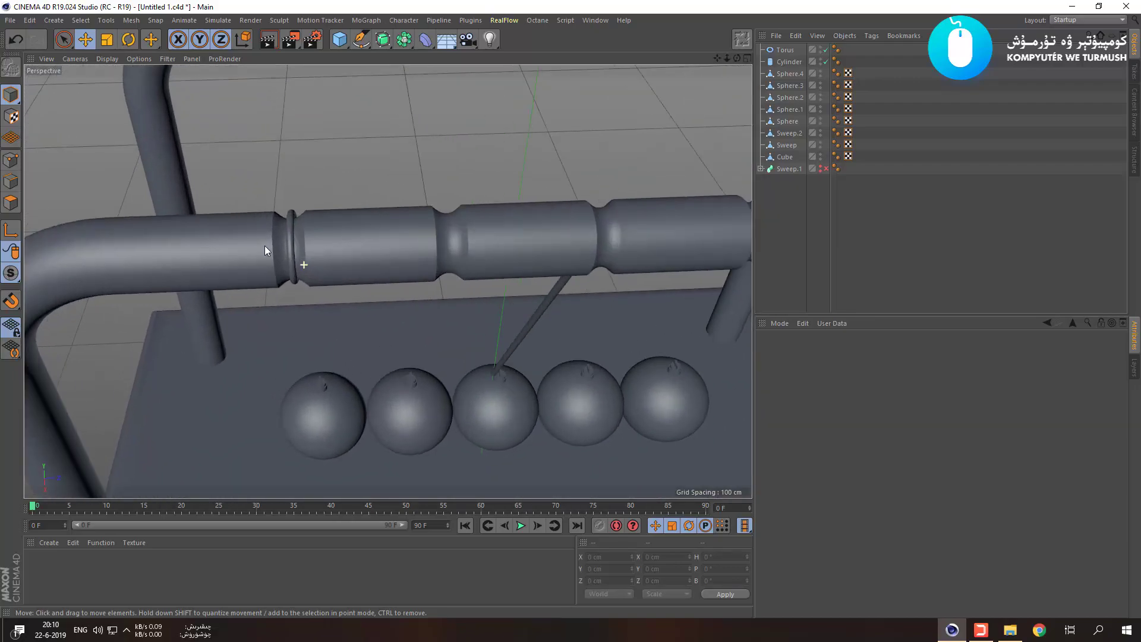
# Duplicate the torus and move the copy along the rail into the second groove, at about Z -30.5 cm.
pyautogui.click(306, 261)
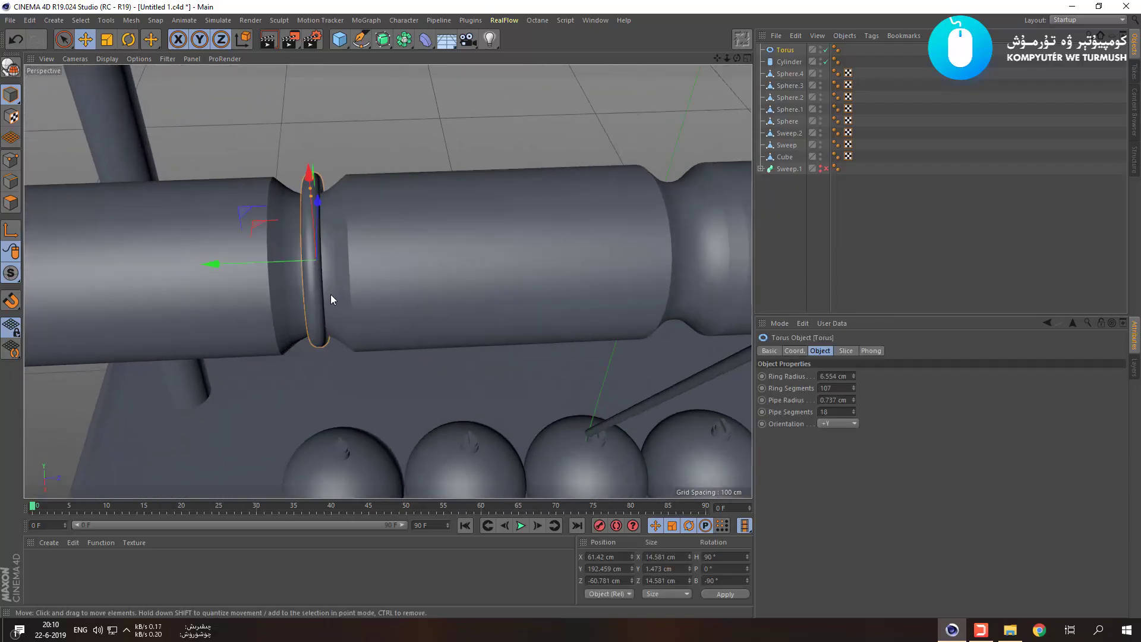
pyautogui.click(781, 50)
pyautogui.keyDown('ctrl'); pyautogui.moveTo(785, 49); pyautogui.dragTo(789, 46); pyautogui.keyUp('ctrl')
pyautogui.moveTo(259, 252); pyautogui.dragTo(615, 298)
pyautogui.keyDown('alt'); pyautogui.moveTo(590, 309); pyautogui.dragTo(173, 305, button='middle'); pyautogui.keyUp('alt')
pyautogui.moveTo(253, 252); pyautogui.dragTo(249, 256)
pyautogui.scroll(-1, 250, 256)
pyautogui.keyDown('alt'); pyautogui.moveTo(380, 279); pyautogui.dragTo(291, 280, button='middle'); pyautogui.keyUp('alt')
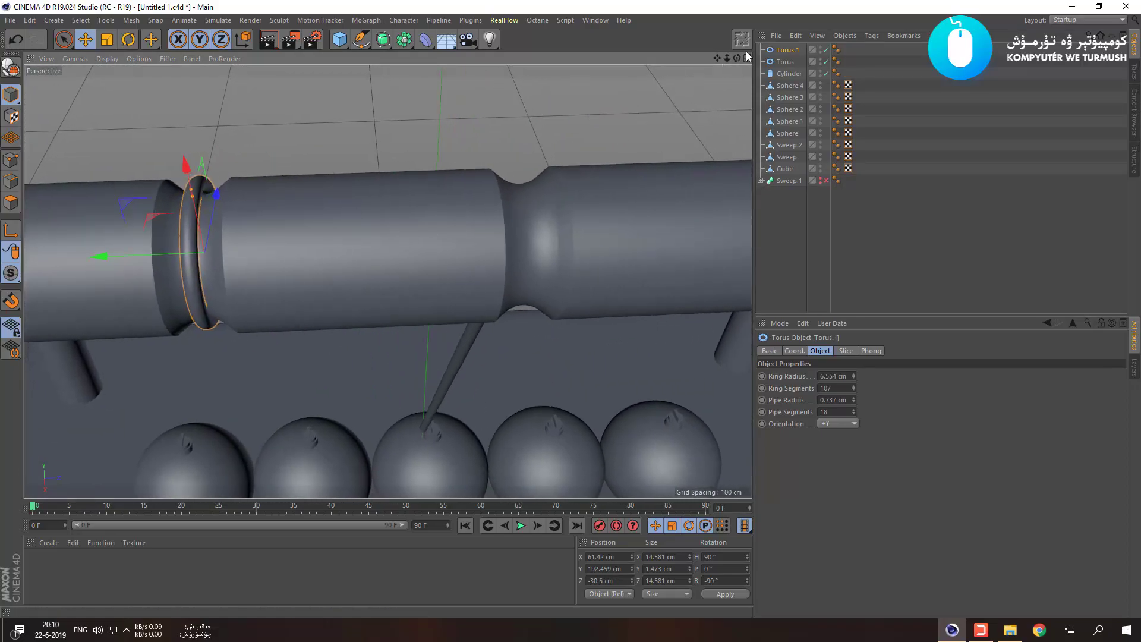
# Duplicate the torus twice along the rail, placing copies in the third groove at about Z -0.5 cm and the fourth at about Z 30.6 cm.
pyautogui.moveTo(781, 50)
pyautogui.keyDown('ctrl'); pyautogui.mouseDown()
pyautogui.moveTo(781, 37)
pyautogui.moveTo(786, 47)
pyautogui.mouseUp(); pyautogui.keyUp('ctrl')
pyautogui.moveTo(148, 251); pyautogui.dragTo(463, 292)
pyautogui.keyDown('alt'); pyautogui.moveTo(533, 290); pyautogui.dragTo(268, 293, button='middle'); pyautogui.keyUp('alt')
pyautogui.keyDown('ctrl'); pyautogui.moveTo(792, 51); pyautogui.dragTo(786, 47); pyautogui.keyUp('ctrl')
pyautogui.moveTo(166, 245); pyautogui.dragTo(484, 314)
pyautogui.keyDown('alt'); pyautogui.moveTo(600, 247); pyautogui.dragTo(341, 265, button='middle'); pyautogui.keyUp('alt')
# Duplicate the fourth groove's torus and move the copy into the fifth groove, at about Z 61.3 cm.
pyautogui.keyDown('ctrl'); pyautogui.moveTo(793, 51); pyautogui.dragTo(791, 47); pyautogui.keyUp('ctrl')
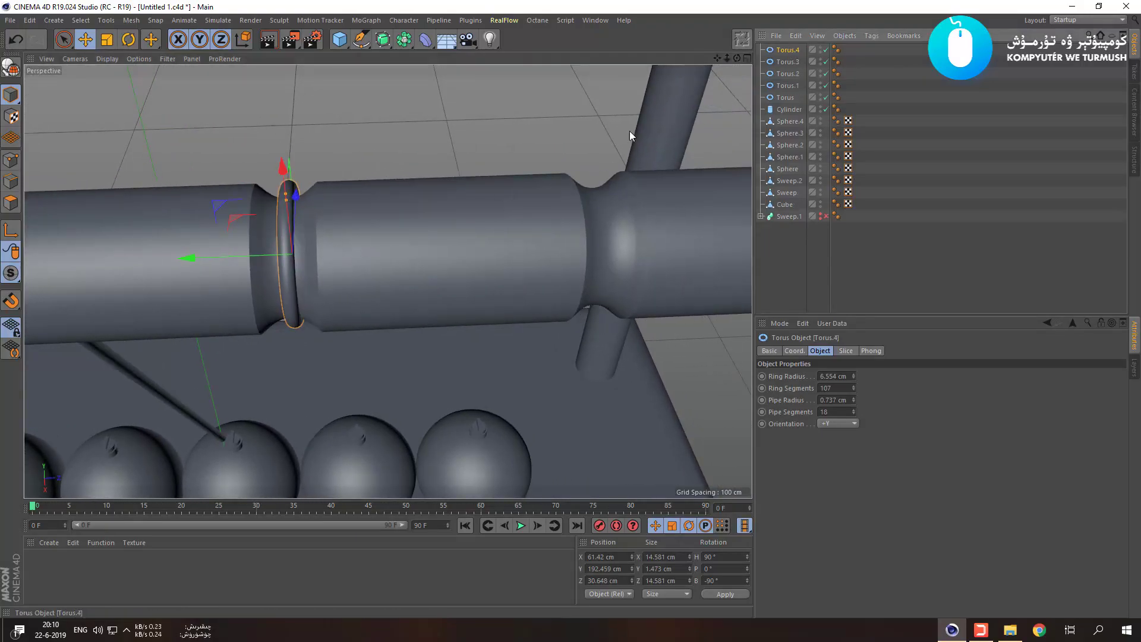
pyautogui.moveTo(262, 252); pyautogui.dragTo(490, 300)
pyautogui.scroll(-3, 545, 292)
pyautogui.scroll(-3, 545, 292)
pyautogui.keyDown('alt'); pyautogui.moveTo(280, 259); pyautogui.dragTo(290, 206); pyautogui.keyUp('alt')
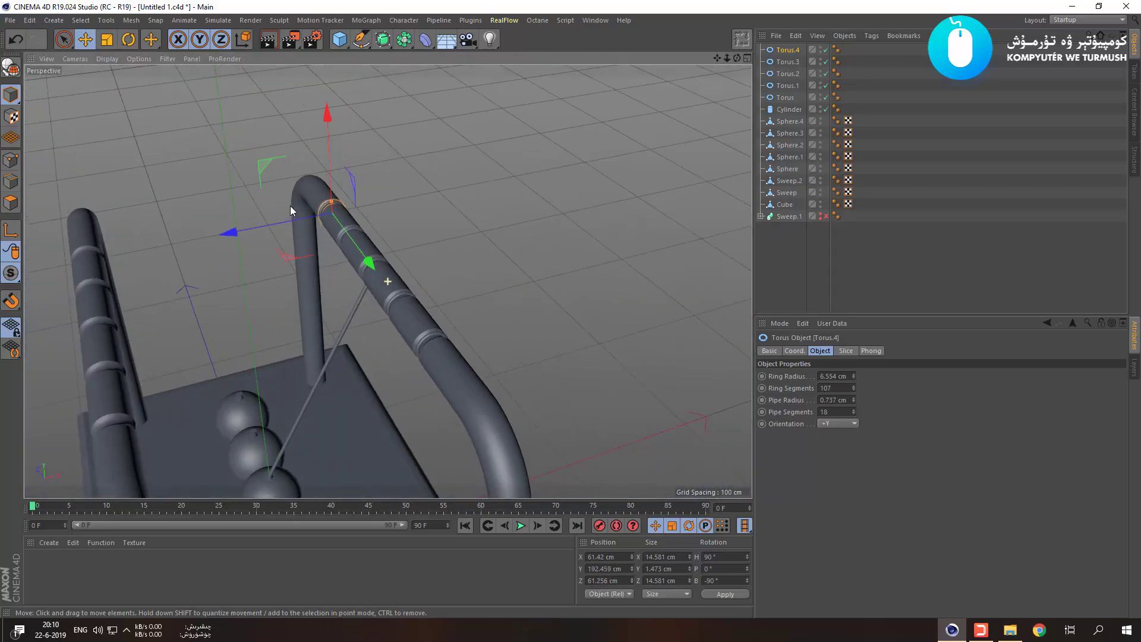
# Delete the frame tube on the -X side of the base.
pyautogui.scroll(-4, 287, 205)
pyautogui.click(236, 322)
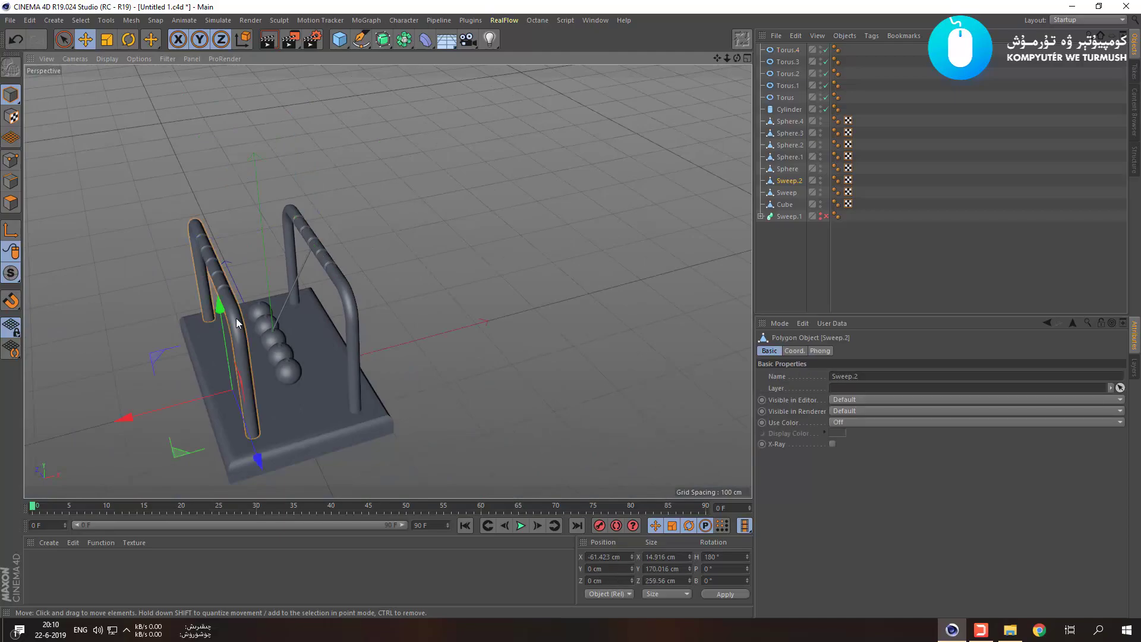
pyautogui.press('Delete')
# Thin the string cylinder to a radius of about 0.58 cm and shorten it to about 126.3 cm.
pyautogui.scroll(4, 329, 245)
pyautogui.keyDown('alt'); pyautogui.moveTo(448, 274); pyautogui.dragTo(581, 210); pyautogui.keyUp('alt')
pyautogui.scroll(5, 265, 262)
pyautogui.click(336, 321)
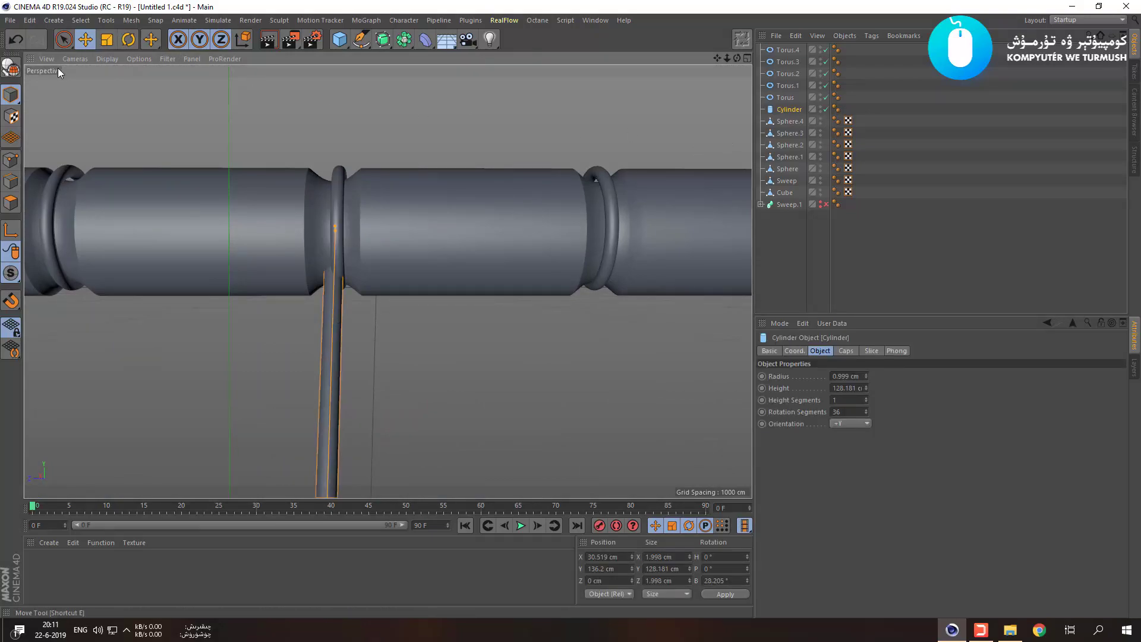
pyautogui.scroll(-3, 299, 271)
pyautogui.scroll(8, 309, 247)
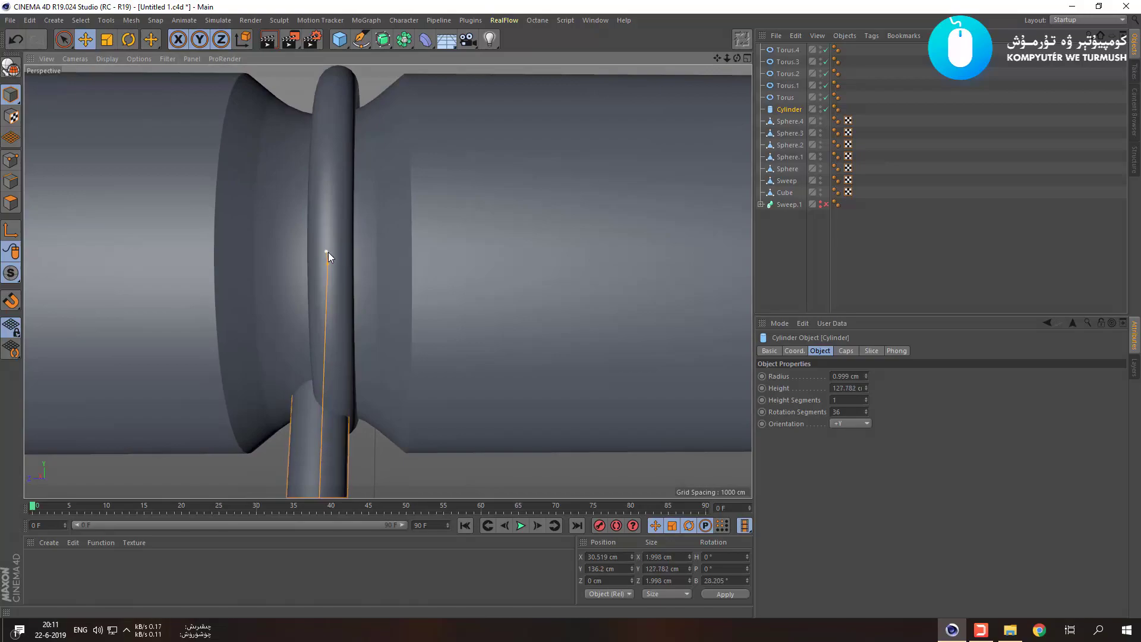
pyautogui.moveTo(326, 252); pyautogui.dragTo(330, 274)
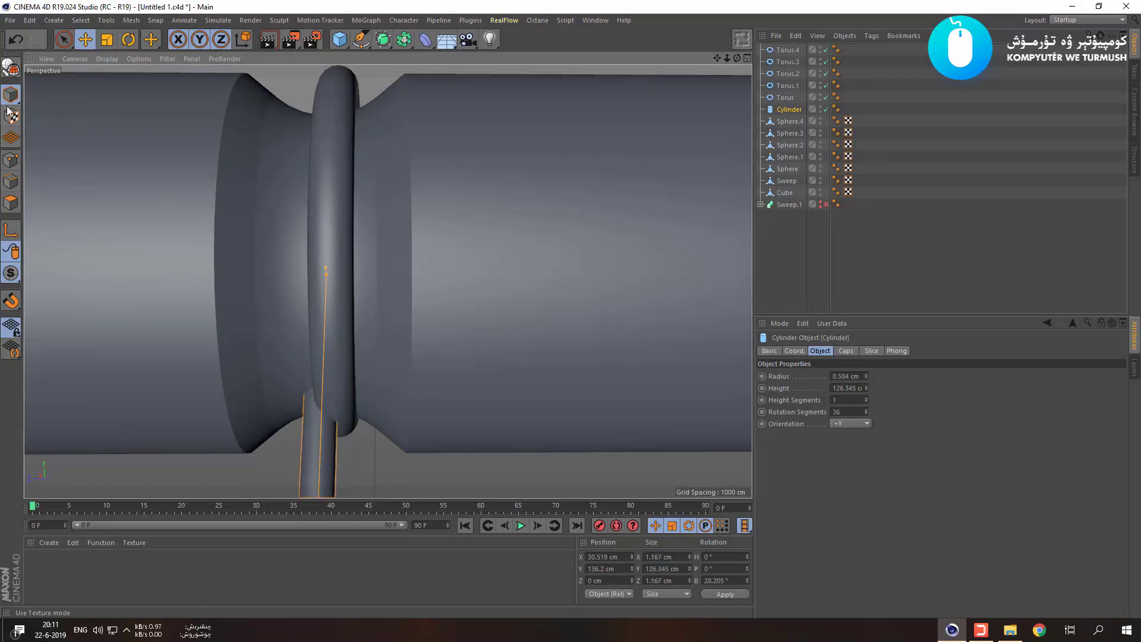
pyautogui.click(63, 41)
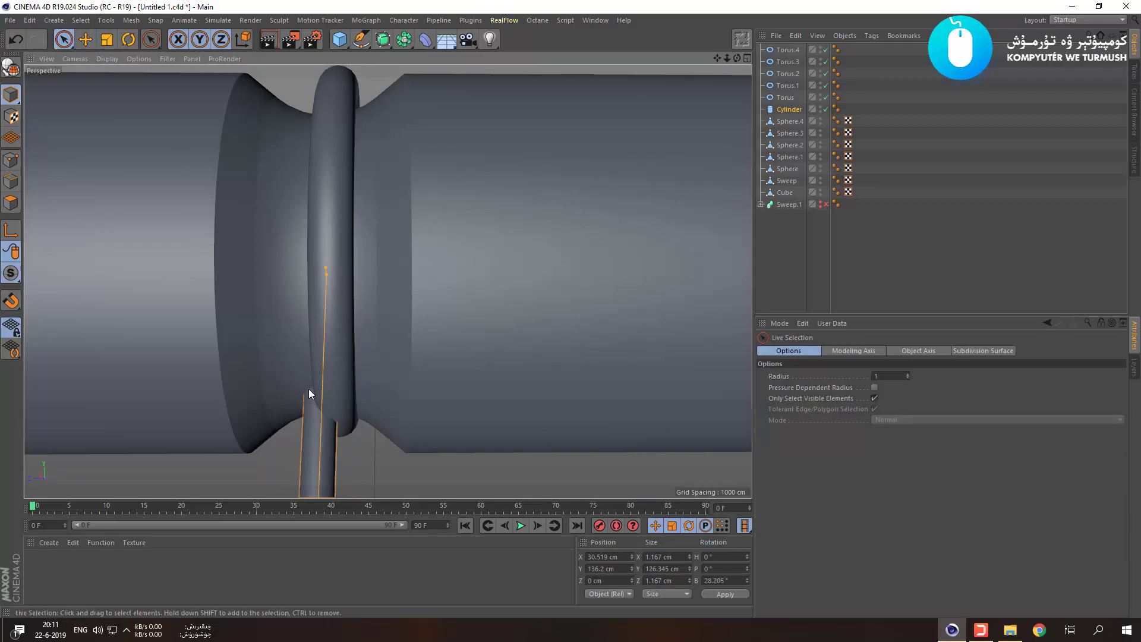
pyautogui.press('e')
pyautogui.scroll(-10, 311, 369)
pyautogui.keyDown('alt'); pyautogui.moveTo(342, 383); pyautogui.dragTo(400, 113, button='middle'); pyautogui.keyUp('alt')
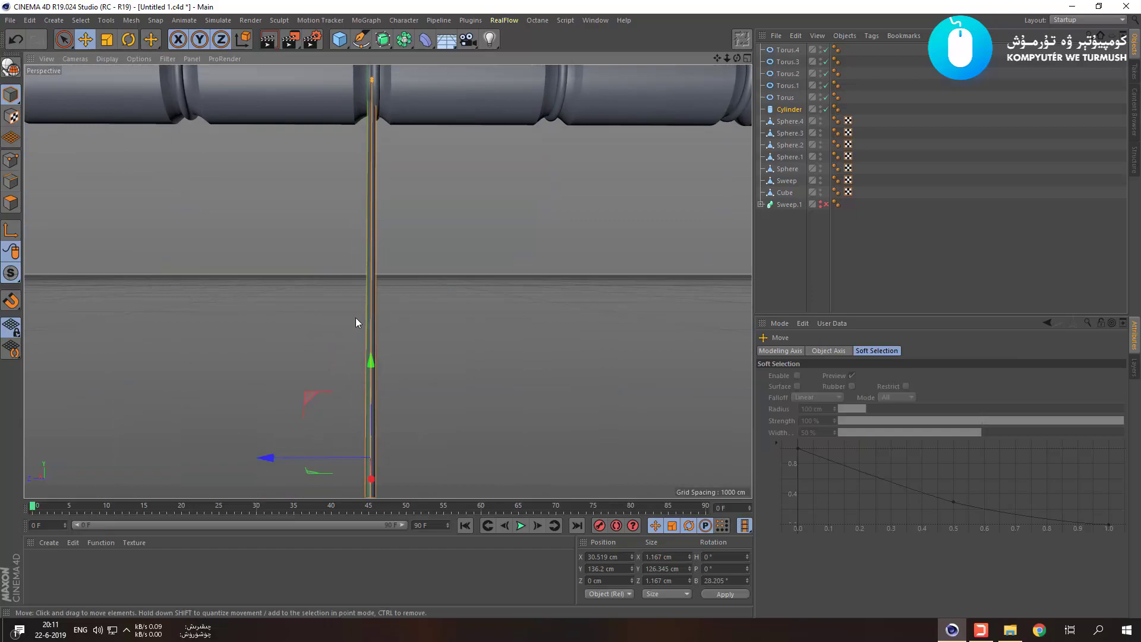
pyautogui.moveTo(378, 370); pyautogui.dragTo(379, 77)
pyautogui.hotkey('ctrl', 'z')
pyautogui.moveTo(368, 363); pyautogui.dragTo(379, 211)
pyautogui.hotkey('ctrl', 'z')
# Make the string cylinder editable and move its axis to its upper end, at about X 56.3 cm, Y 184.2 cm.
pyautogui.click(11, 231)
pyautogui.click(12, 231)
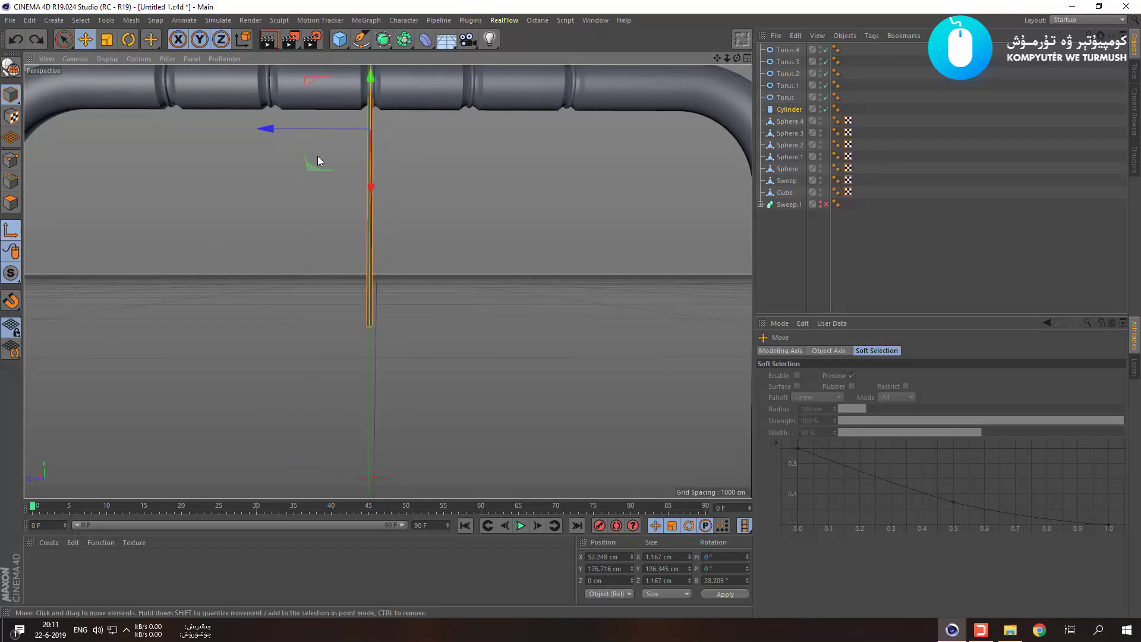
pyautogui.hotkey('ctrl', 'z')
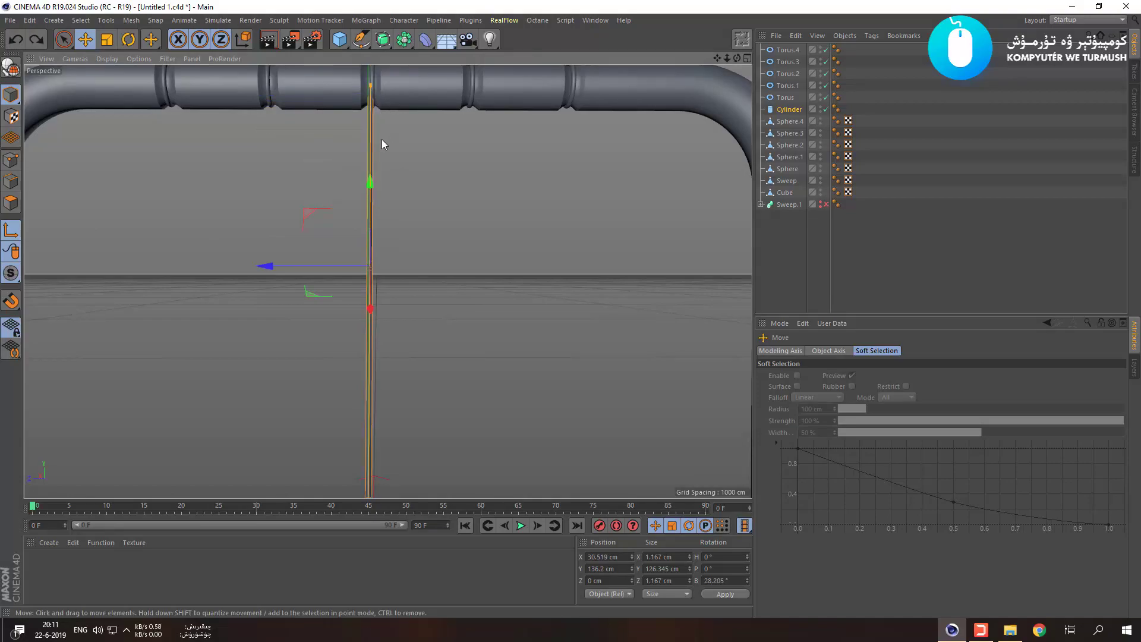
pyautogui.keyDown('alt'); pyautogui.moveTo(376, 148); pyautogui.dragTo(387, 258, button='middle'); pyautogui.keyUp('alt')
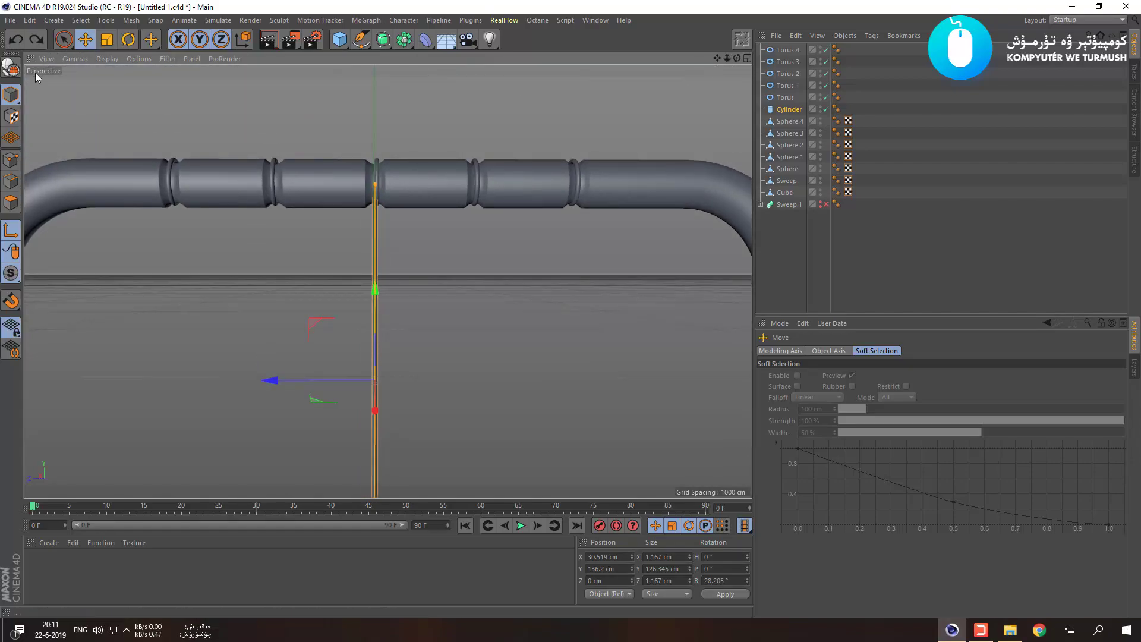
pyautogui.click(11, 68)
pyautogui.moveTo(371, 297); pyautogui.dragTo(399, 121)
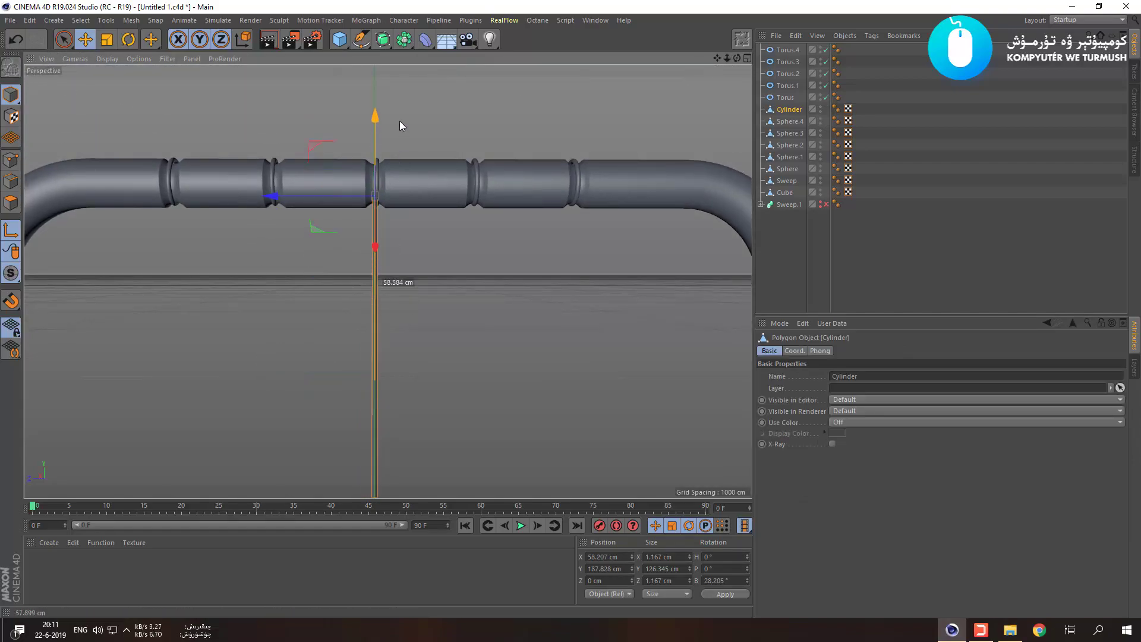
pyautogui.scroll(5, 365, 184)
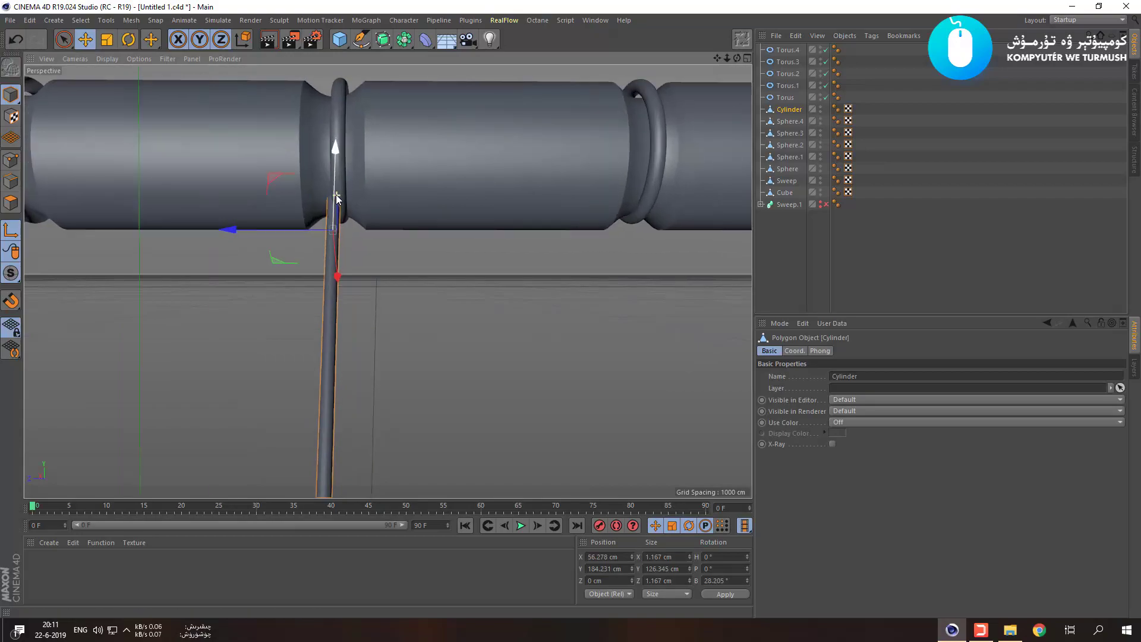
pyautogui.scroll(3, 336, 196)
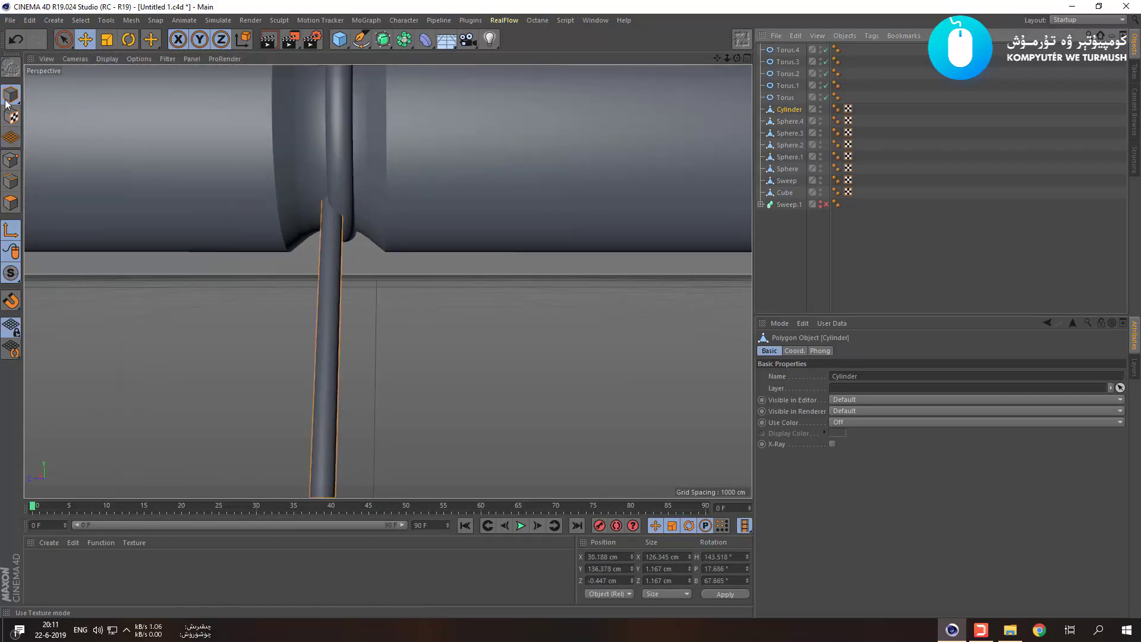
# Move the string's realigned axis along its length up to the rail, at about X 57.8 cm, Y 187.9 cm.
pyautogui.click(64, 39)
pyautogui.scroll(-6, 300, 232)
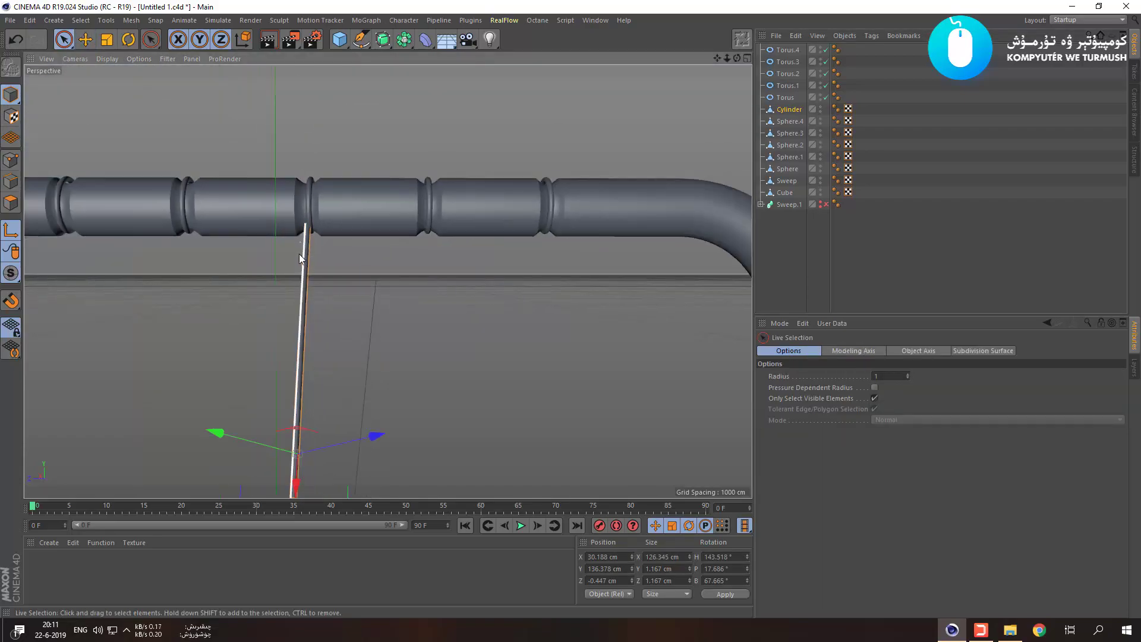
pyautogui.moveTo(295, 480); pyautogui.dragTo(310, 250)
pyautogui.scroll(6, 309, 232)
pyautogui.scroll(-5, 309, 227)
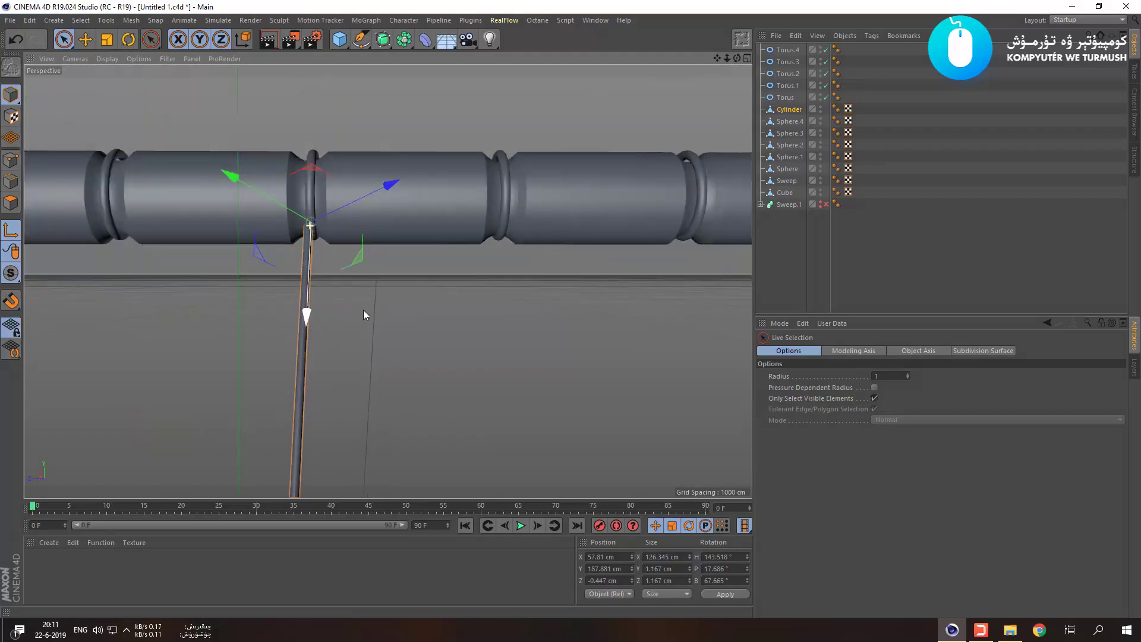
# Lower the string clear of the rail and place its axis on the string's top end, at about X 56.9 cm, Y 185.2 cm.
pyautogui.keyDown('alt'); pyautogui.moveTo(363, 308); pyautogui.dragTo(301, 346); pyautogui.keyUp('alt')
pyautogui.scroll(-3, 301, 346)
pyautogui.moveTo(338, 405)
pyautogui.keyDown('alt'); pyautogui.mouseDown()
pyautogui.moveTo(189, 451)
pyautogui.moveTo(232, 451)
pyautogui.moveTo(321, 397)
pyautogui.moveTo(354, 400)
pyautogui.mouseUp(); pyautogui.keyUp('alt')
pyautogui.scroll(4, 316, 315)
pyautogui.scroll(5, 316, 315)
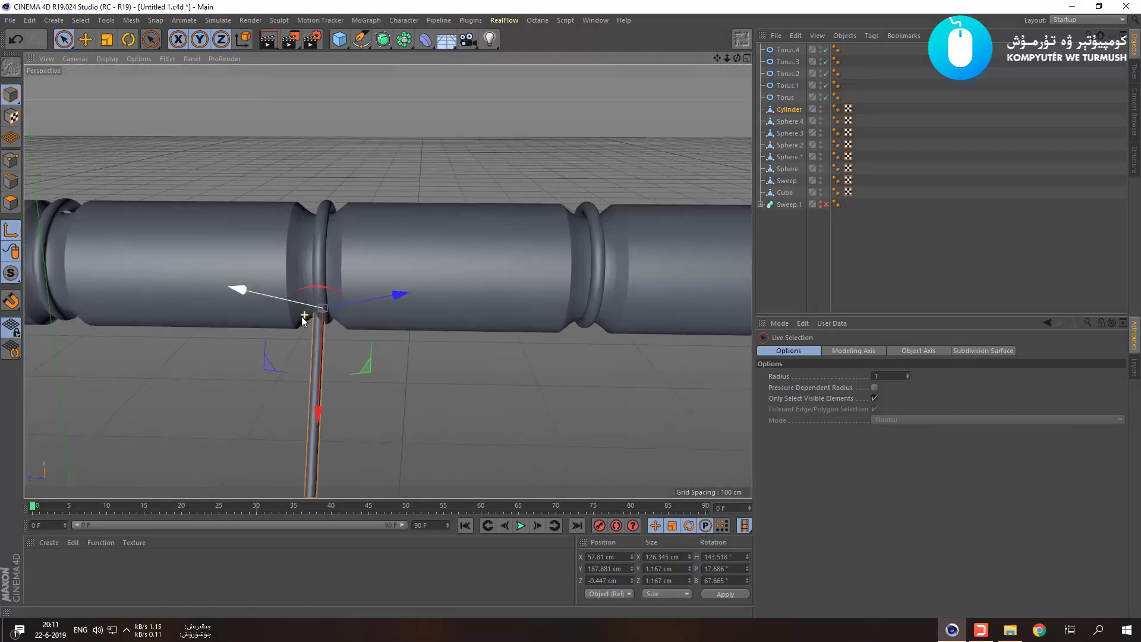
pyautogui.moveTo(330, 318); pyautogui.dragTo(318, 450)
pyautogui.click(10, 231)
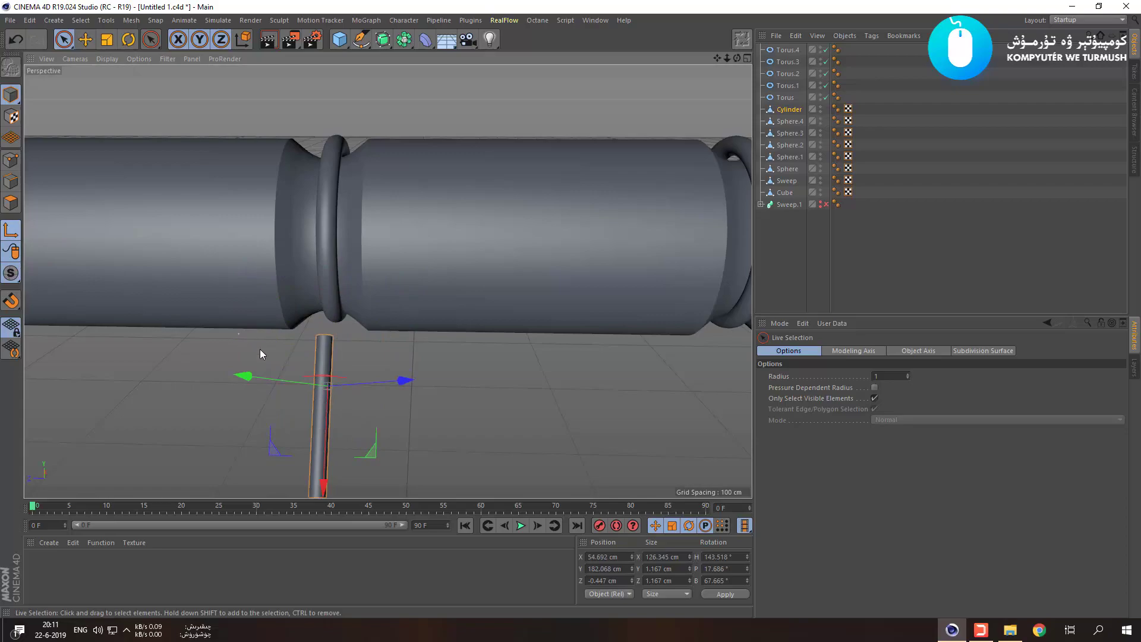
pyautogui.moveTo(326, 409); pyautogui.dragTo(356, 328)
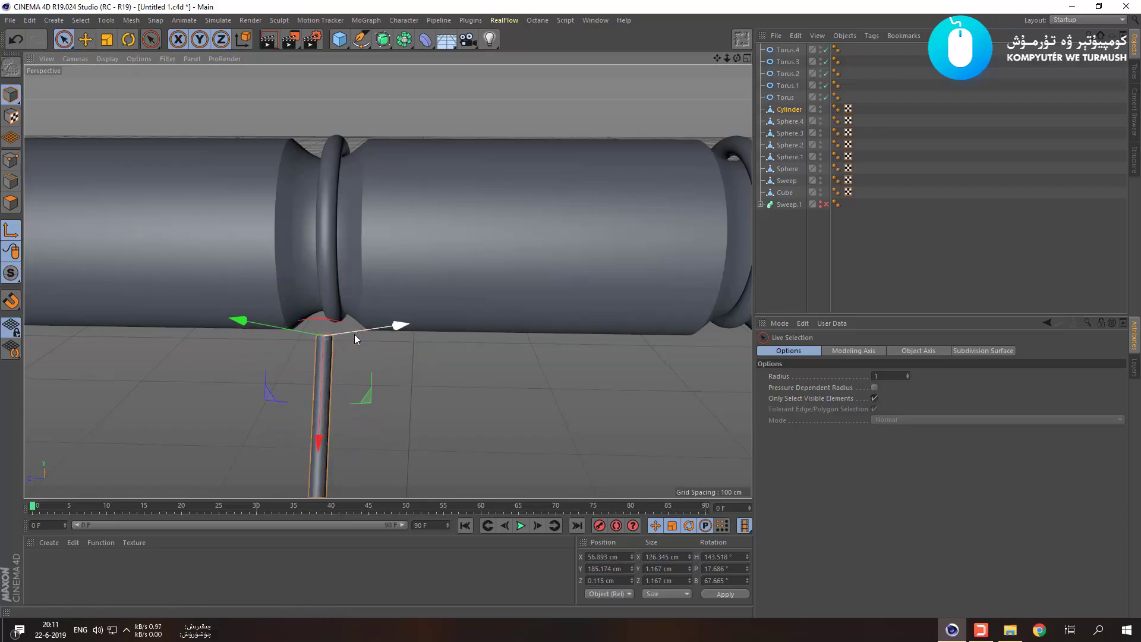
pyautogui.press('r')
pyautogui.moveTo(338, 387); pyautogui.dragTo(356, 180)
pyautogui.hotkey('ctrl', 'z')
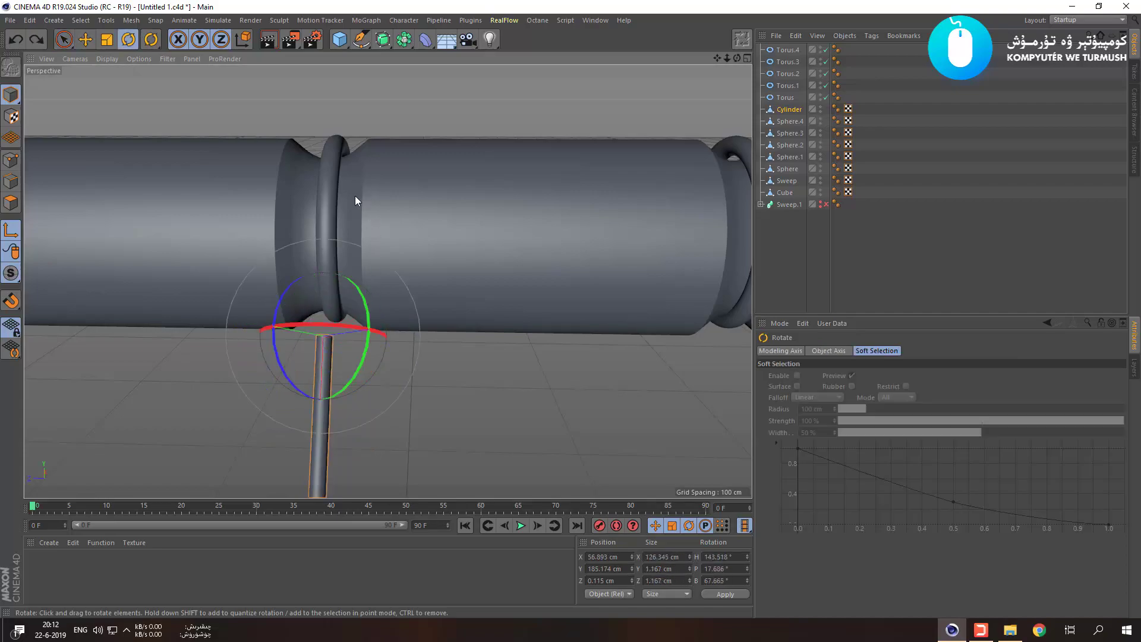
# Raise the string to about Y 186.9 cm and line it up with the third groove's torus, moved to about Z -0.13 cm.
pyautogui.press('e')
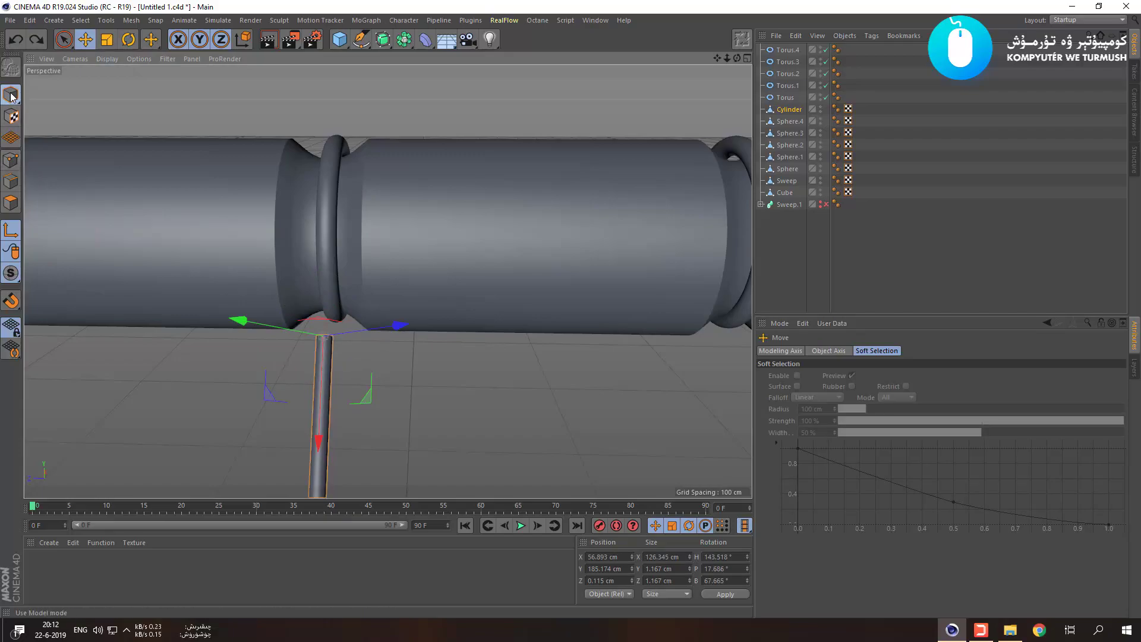
pyautogui.moveTo(320, 403); pyautogui.dragTo(368, 315)
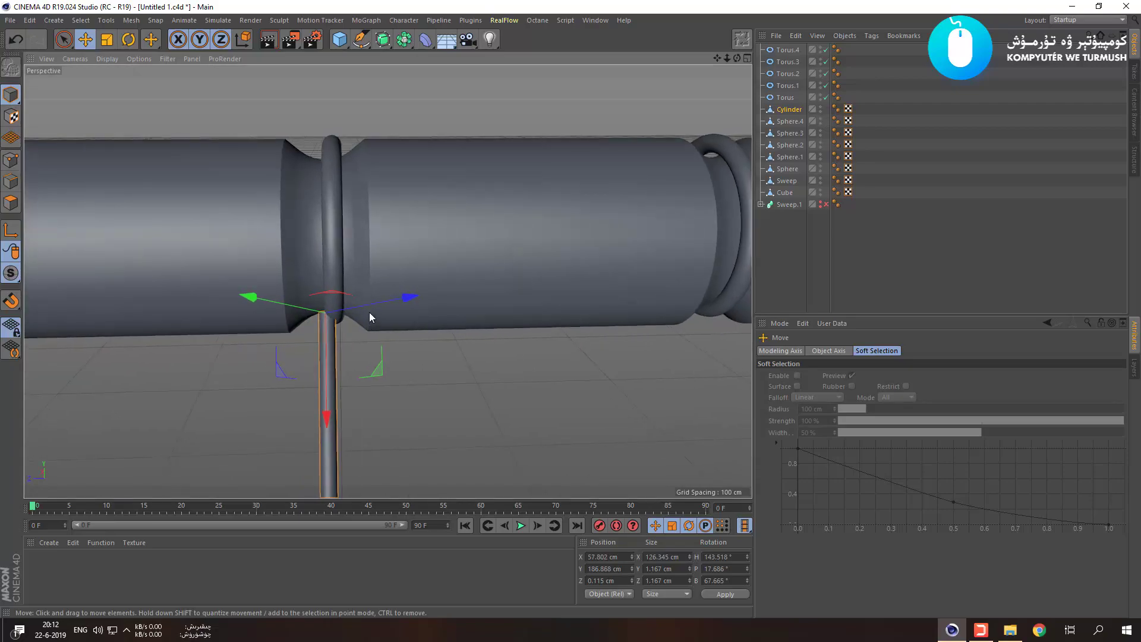
pyautogui.click(338, 270)
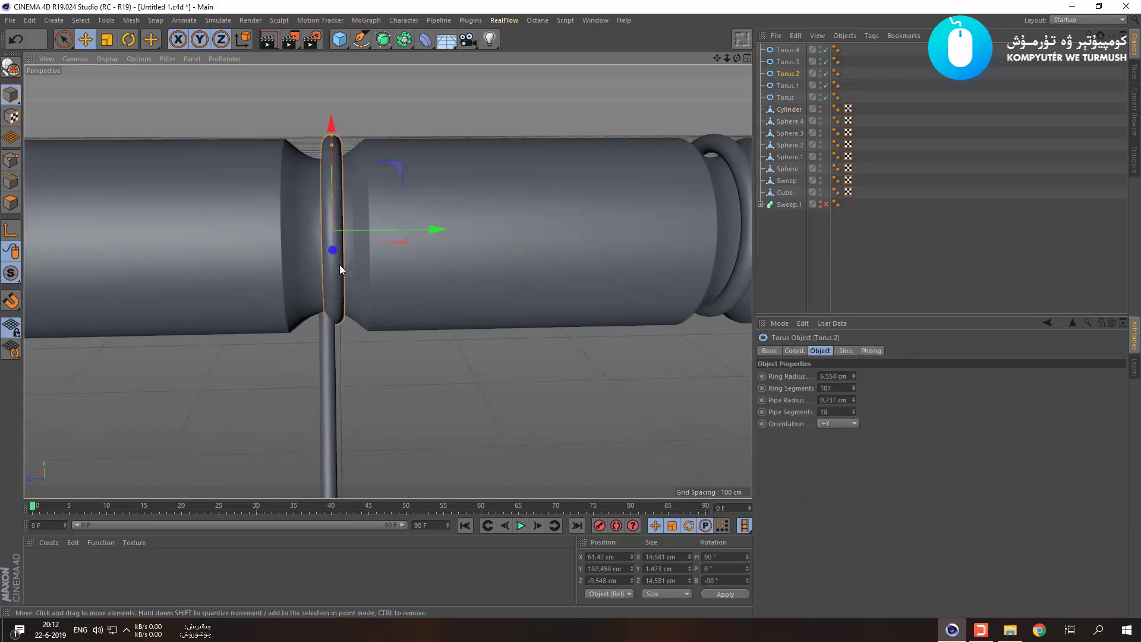
pyautogui.moveTo(391, 230); pyautogui.dragTo(385, 229)
pyautogui.click(328, 338)
pyautogui.moveTo(362, 308); pyautogui.dragTo(375, 308)
pyautogui.click(404, 377)
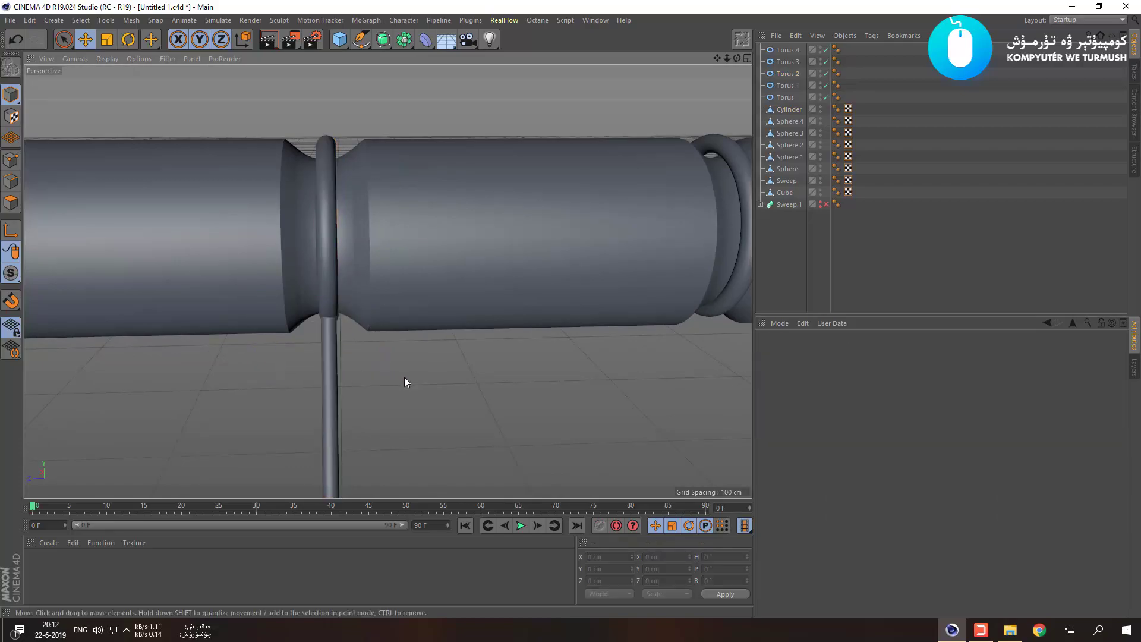
# In the top view, centre the first groove's torus on the rail, at about X 61.49 cm, Z -60.7 cm.
pyautogui.middleClick(404, 377)
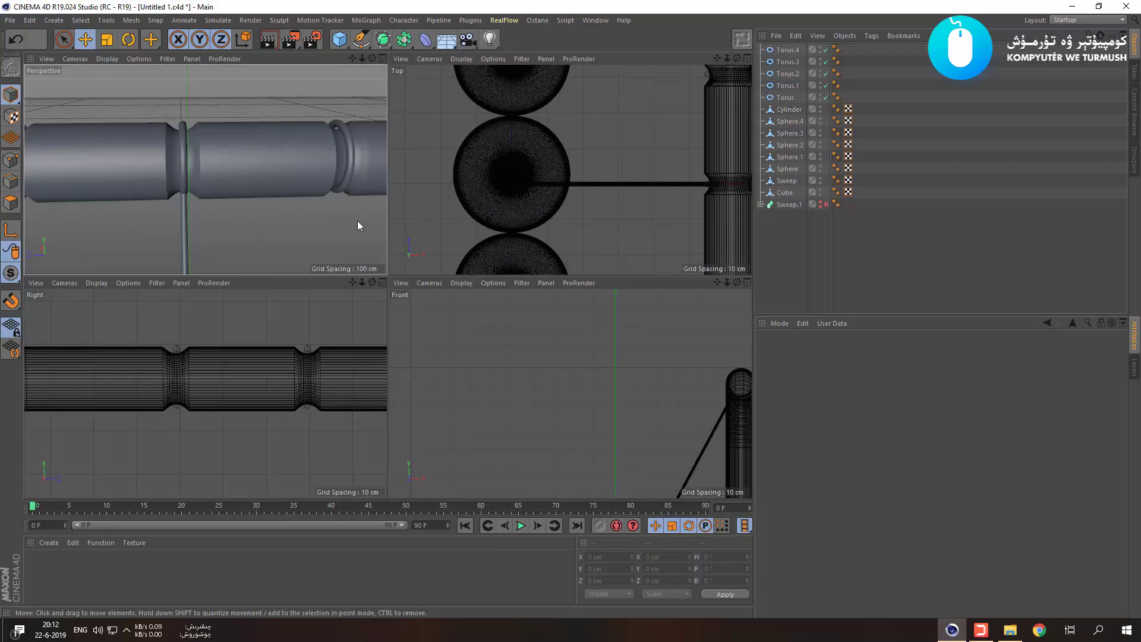
pyautogui.middleClick(583, 209)
pyautogui.scroll(-5, 425, 209)
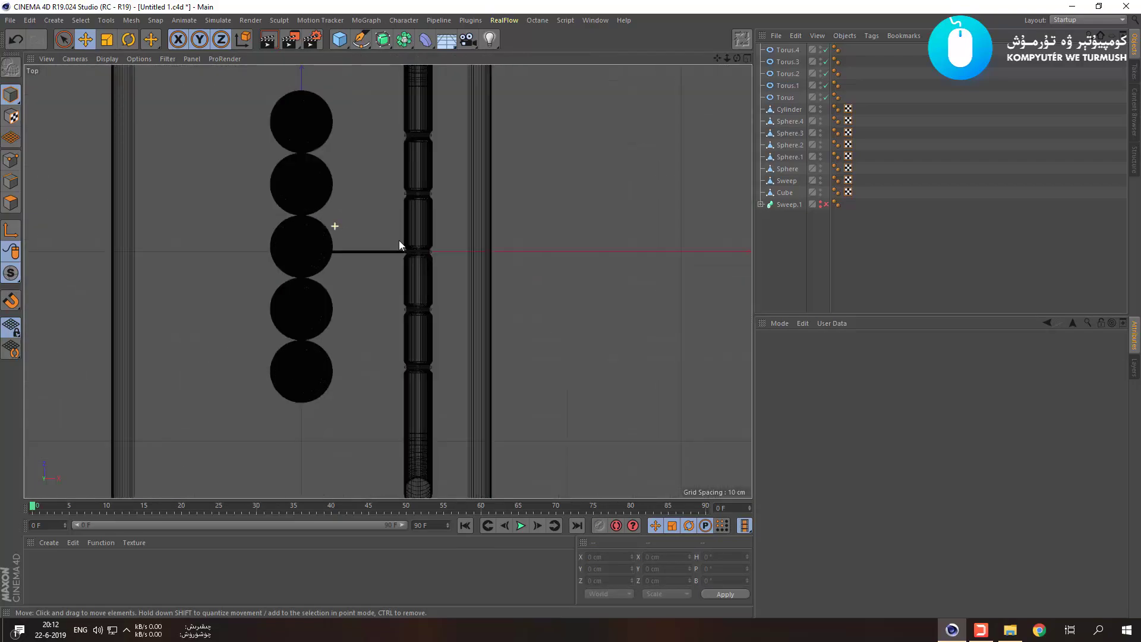
pyautogui.scroll(10, 411, 329)
pyautogui.scroll(2, 405, 334)
pyautogui.scroll(2, 405, 334)
pyautogui.click(549, 323)
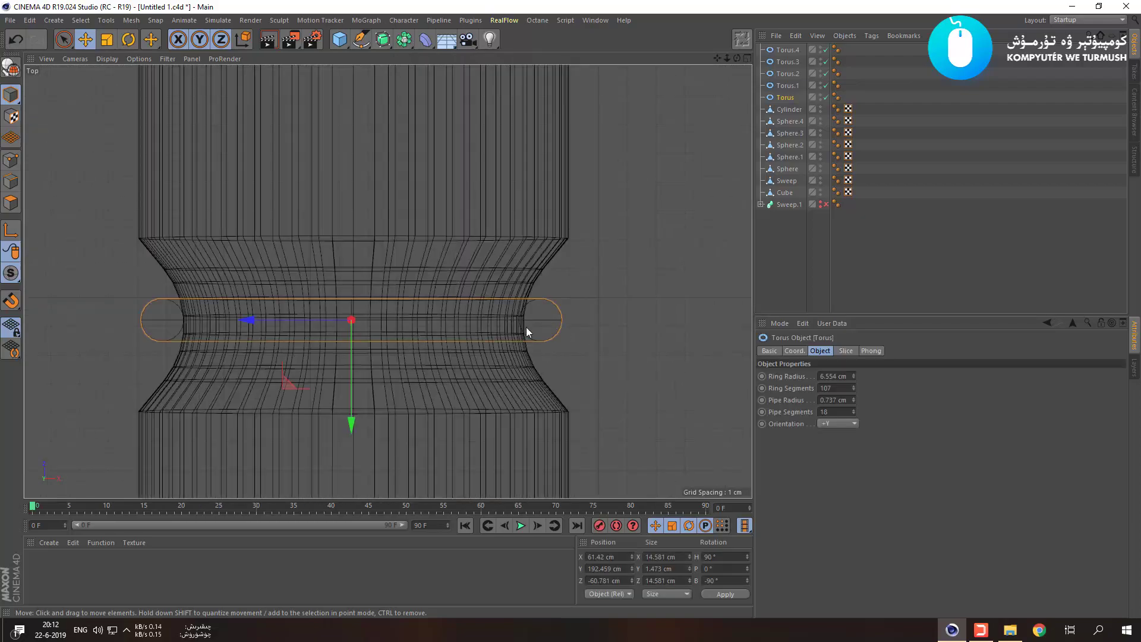
pyautogui.scroll(1, 362, 347)
pyautogui.scroll(5, 356, 346)
pyautogui.moveTo(341, 347); pyautogui.dragTo(347, 342)
pyautogui.moveTo(289, 284); pyautogui.dragTo(292, 285)
pyautogui.scroll(-5, 312, 243)
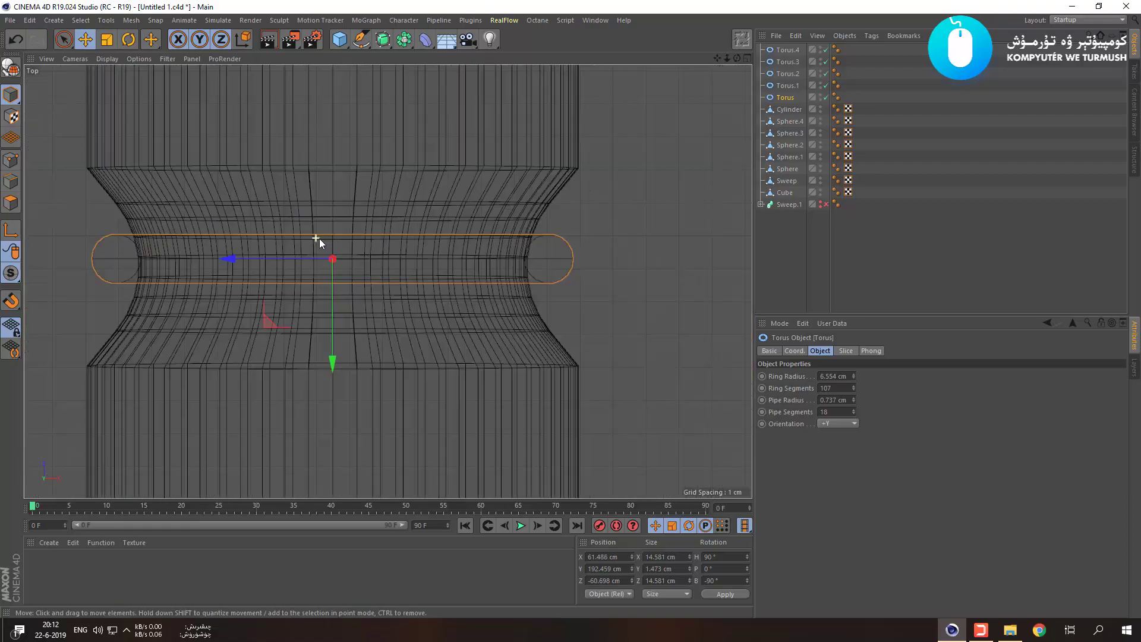
# Centre the third groove's torus across the rail in the top view, at about X 61.5 cm.
pyautogui.scroll(-6, 299, 196)
pyautogui.keyDown('alt'); pyautogui.moveTo(302, 206); pyautogui.dragTo(297, 410, button='middle'); pyautogui.keyUp('alt')
pyautogui.scroll(6, 298, 195)
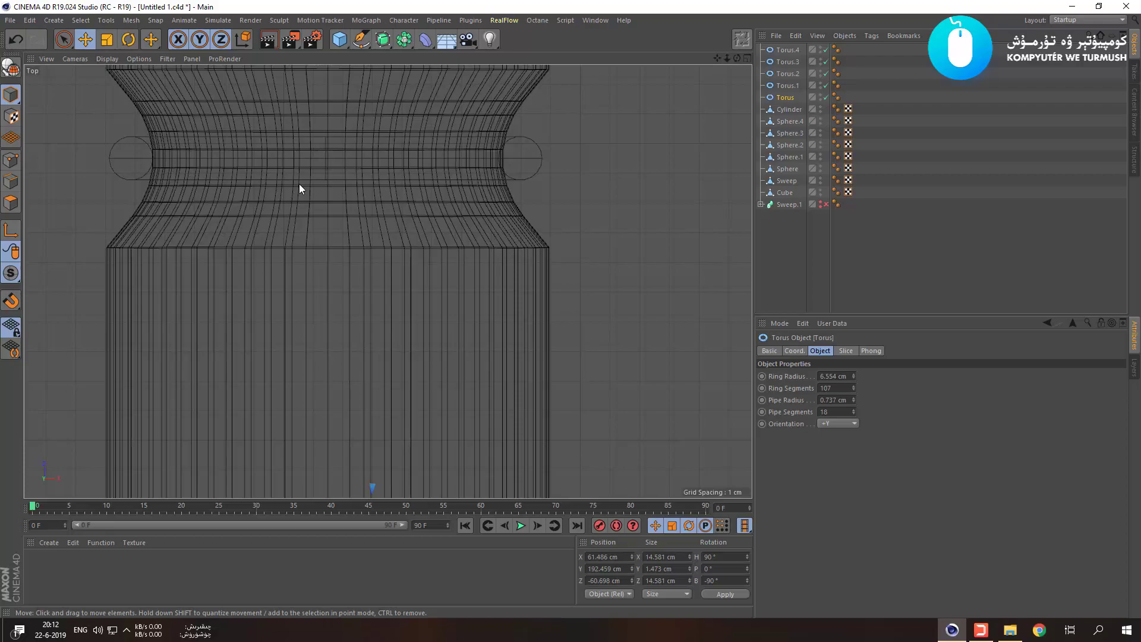
pyautogui.scroll(-6, 352, 280)
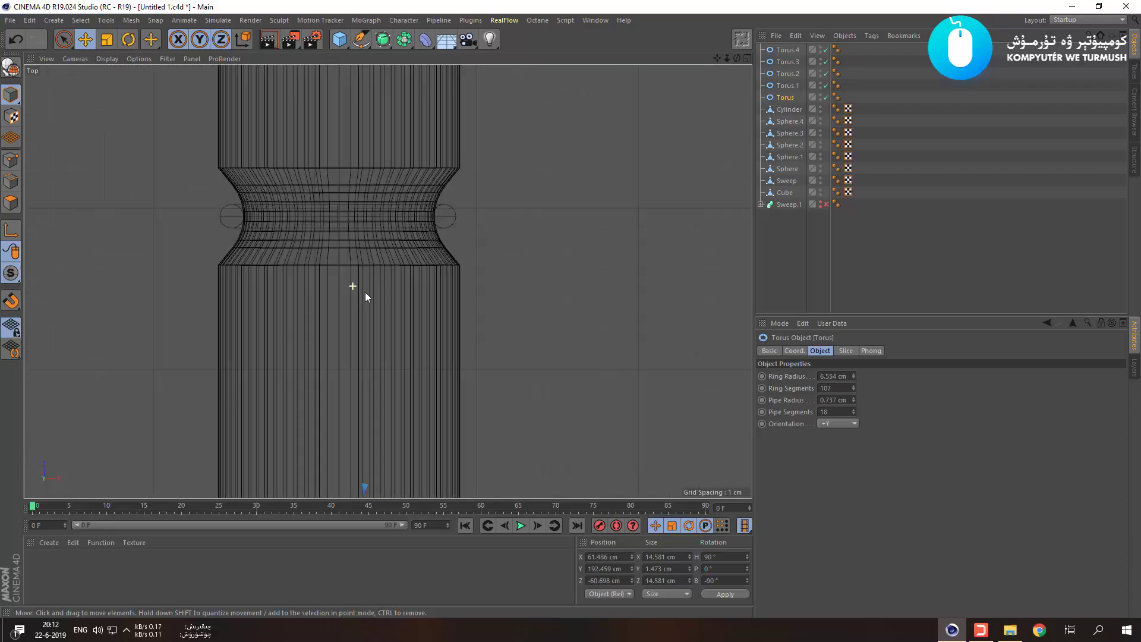
pyautogui.click(410, 249)
pyautogui.scroll(3, 357, 224)
pyautogui.scroll(-4, 357, 224)
pyautogui.keyDown('alt'); pyautogui.moveTo(356, 168); pyautogui.dragTo(349, 361, button='middle'); pyautogui.keyUp('alt')
pyautogui.scroll(3, 387, 243)
pyautogui.click(421, 239)
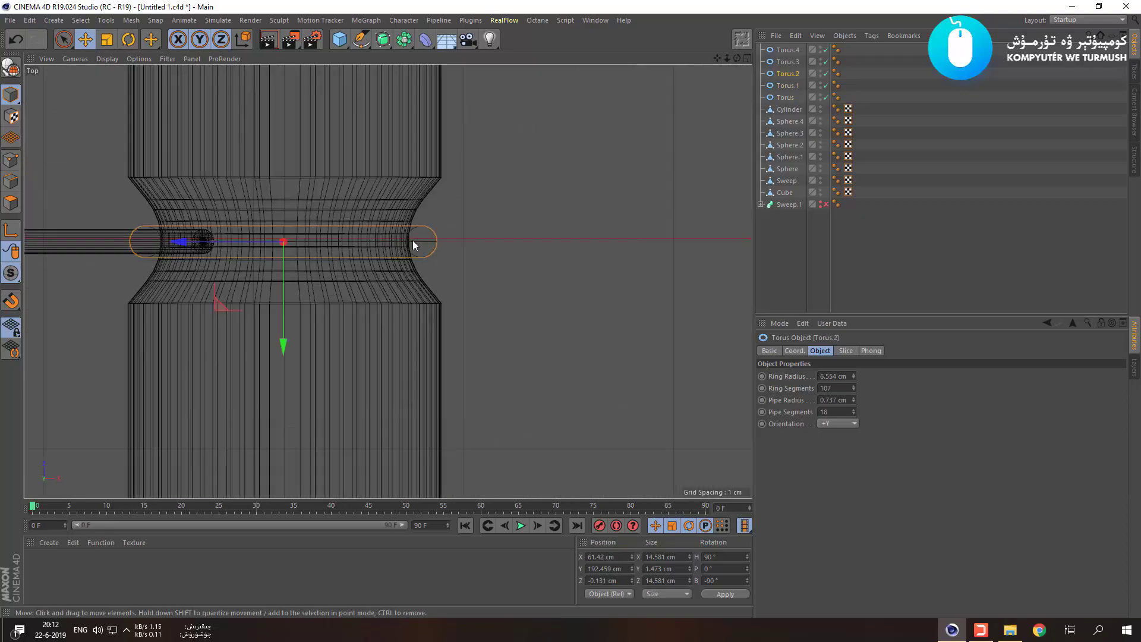
pyautogui.scroll(6, 280, 258)
pyautogui.moveTo(327, 235); pyautogui.dragTo(332, 237)
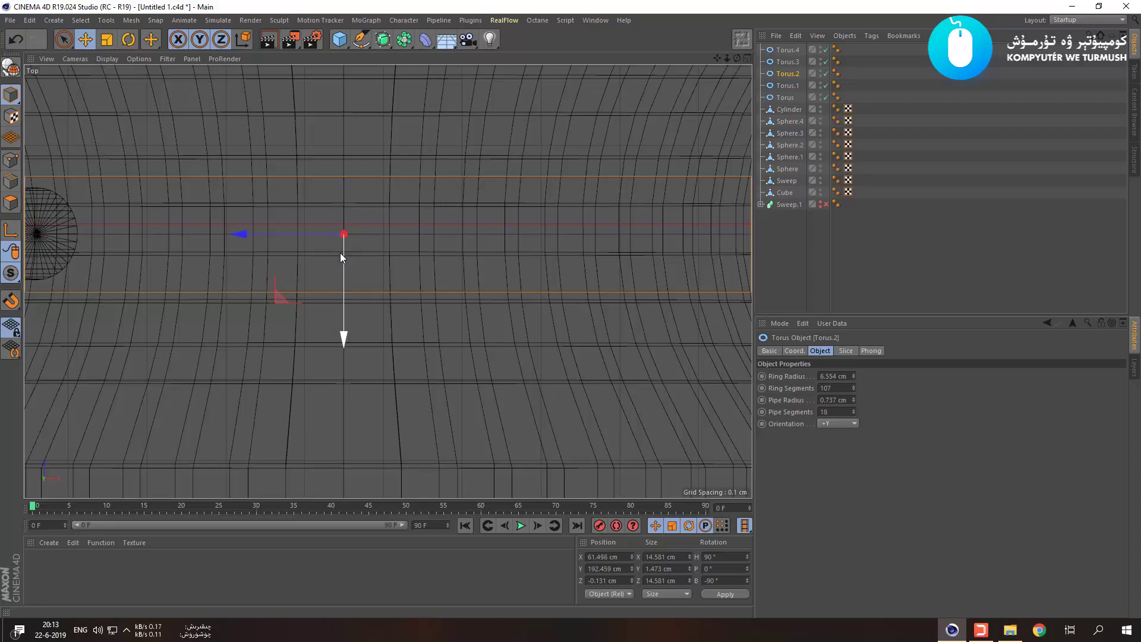
pyautogui.scroll(-5, 337, 255)
pyautogui.scroll(-2, 332, 261)
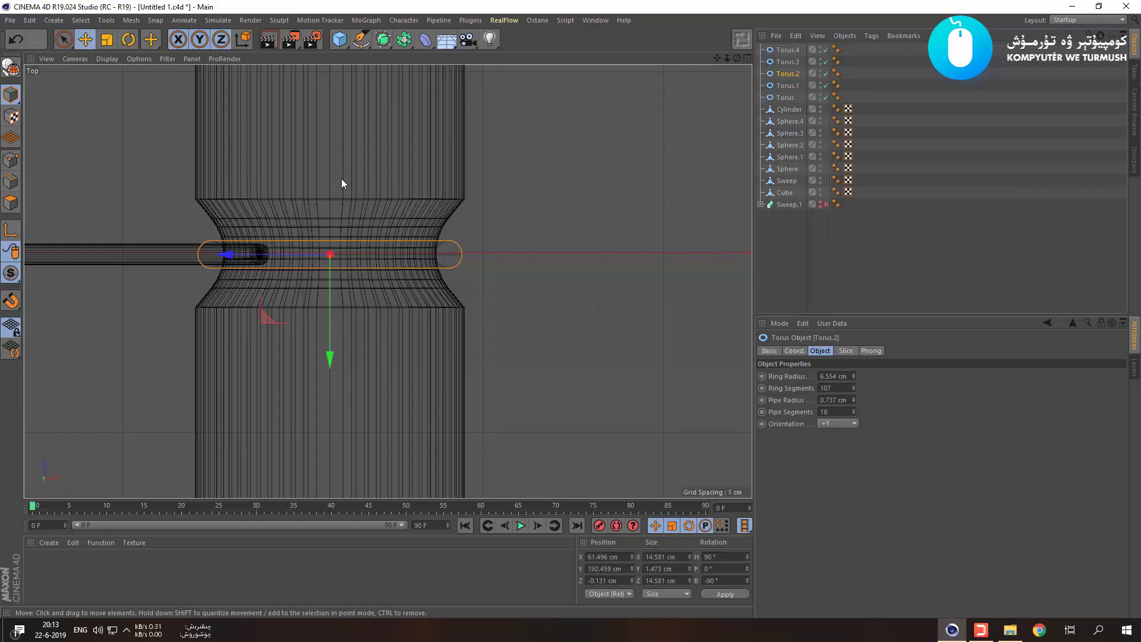
# Centre the fourth groove's torus across the rail, at X 61.494 cm.
pyautogui.scroll(-7, 313, 276)
pyautogui.keyDown('alt'); pyautogui.moveTo(385, 199); pyautogui.dragTo(387, 280, button='middle'); pyautogui.keyUp('alt')
pyautogui.scroll(5, 343, 264)
pyautogui.scroll(3, 346, 233)
pyautogui.keyDown('alt'); pyautogui.moveTo(267, 123); pyautogui.dragTo(301, 258, button='middle'); pyautogui.keyUp('alt')
pyautogui.scroll(2, 301, 258)
pyautogui.click(484, 268)
pyautogui.scroll(2, 256, 280)
pyautogui.scroll(2, 319, 249)
pyautogui.scroll(3, 351, 255)
pyautogui.moveTo(351, 257); pyautogui.dragTo(362, 258)
pyautogui.scroll(-7, 378, 282)
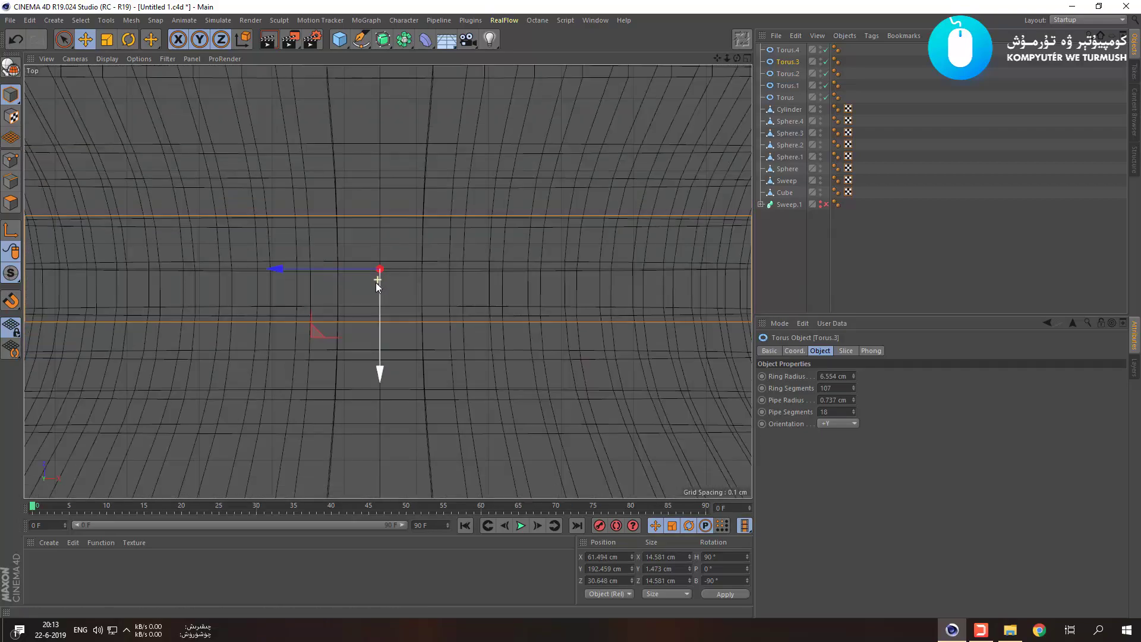
# Shift the fifth groove's torus to X 61.494 cm so it is centred across the rail.
pyautogui.keyDown('alt'); pyautogui.moveTo(404, 215); pyautogui.dragTo(394, 387, button='middle'); pyautogui.keyUp('alt')
pyautogui.scroll(-5, 390, 326)
pyautogui.keyDown('alt'); pyautogui.moveTo(390, 292); pyautogui.dragTo(388, 318, button='middle'); pyautogui.keyUp('alt')
pyautogui.scroll(8, 392, 327)
pyautogui.click(266, 416)
pyautogui.press('space')
pyautogui.click(237, 233)
pyautogui.press('space')
pyautogui.click(227, 422)
pyautogui.keyDown('alt'); pyautogui.moveTo(448, 423); pyautogui.dragTo(281, 269, button='middle'); pyautogui.keyUp('alt')
pyautogui.scroll(5, 287, 264)
pyautogui.moveTo(258, 264); pyautogui.dragTo(268, 263)
pyautogui.scroll(-6, 326, 326)
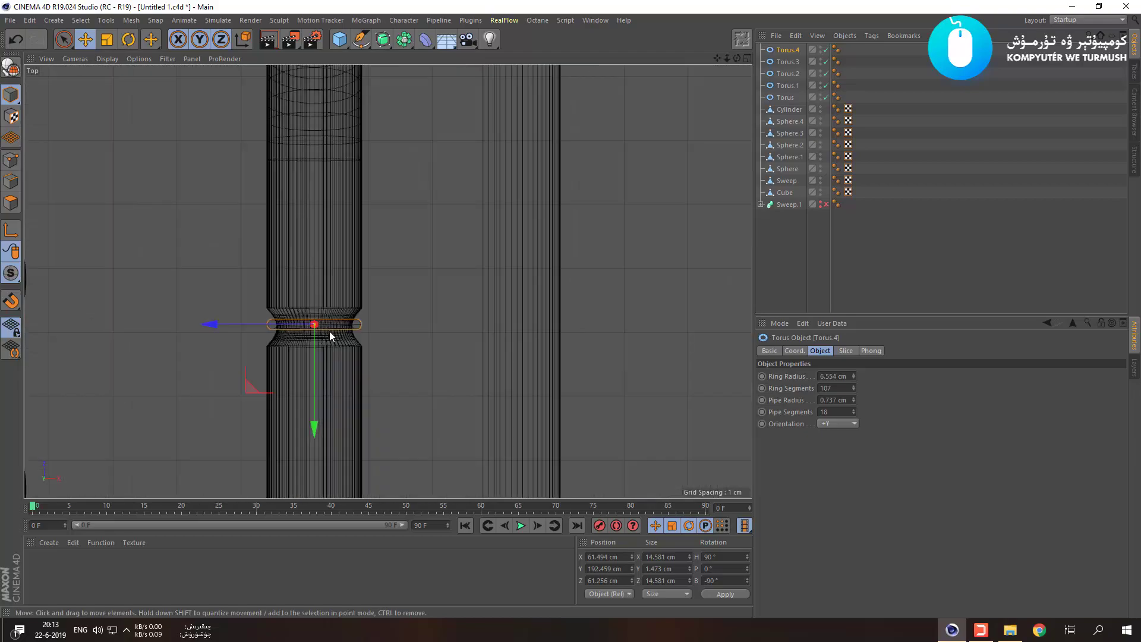
# Shift the fifth groove's torus along the rail to Z 60.975 cm so it sits centred in its groove.
pyautogui.scroll(6, 328, 330)
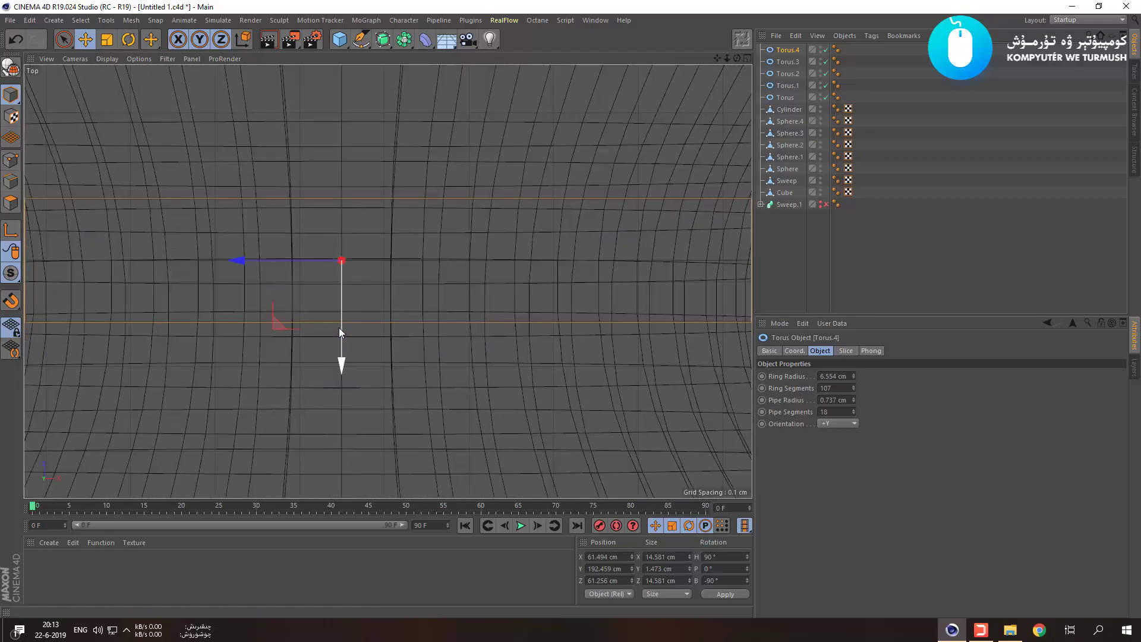
pyautogui.moveTo(338, 331); pyautogui.dragTo(344, 357)
pyautogui.scroll(-6, 343, 357)
pyautogui.scroll(-6, 337, 226)
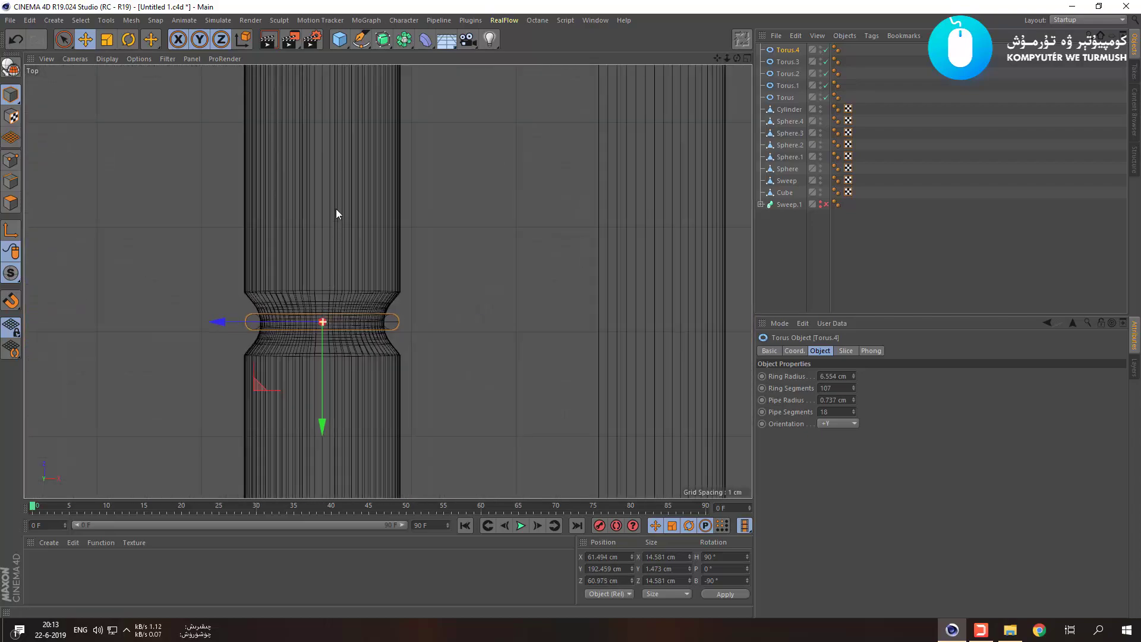
# Check how the rings sit in the rail's grooves in the perspective and top views.
pyautogui.middleClick(310, 279)
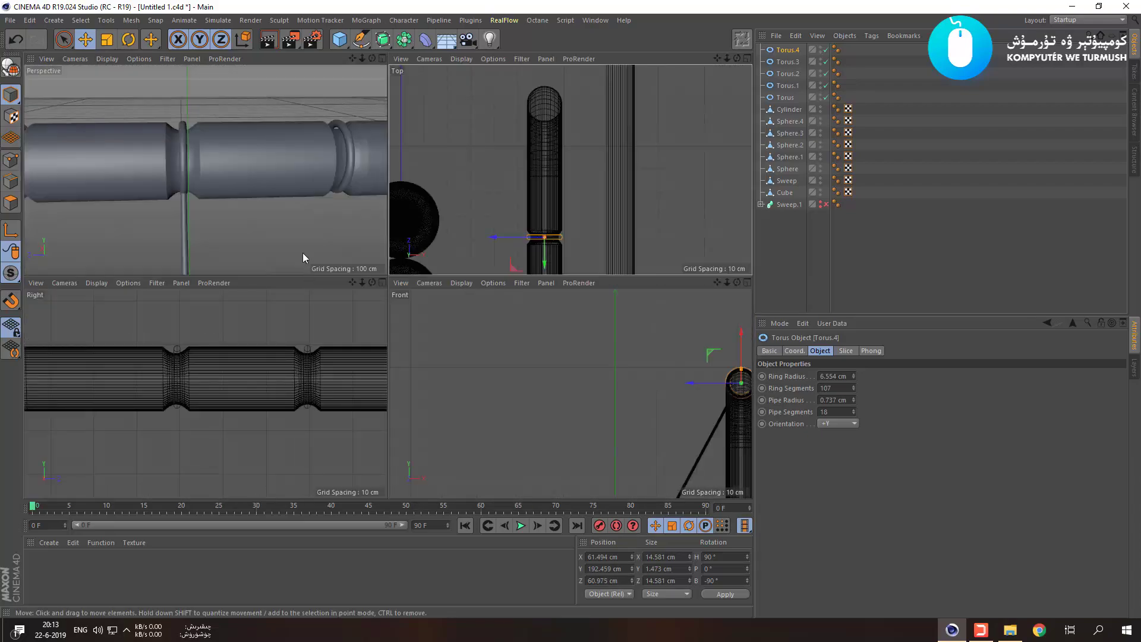
pyautogui.middleClick(304, 258)
pyautogui.scroll(-3, 287, 221)
pyautogui.middleClick(289, 241)
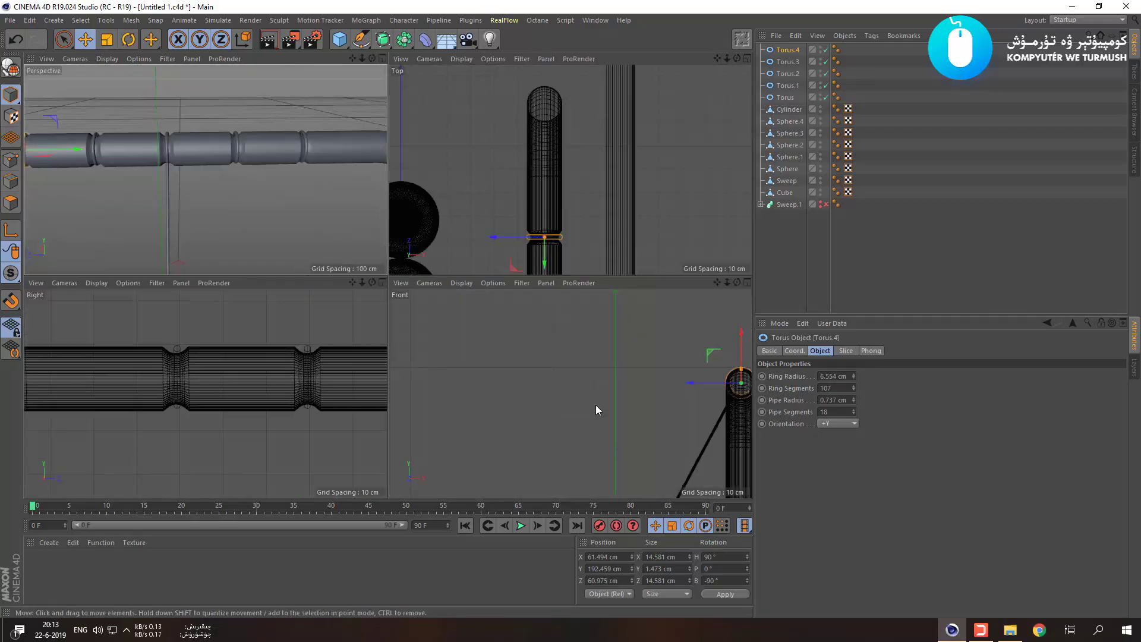
pyautogui.middleClick(535, 262)
pyautogui.scroll(-3, 386, 294)
pyautogui.scroll(10, 349, 317)
pyautogui.scroll(1, 356, 336)
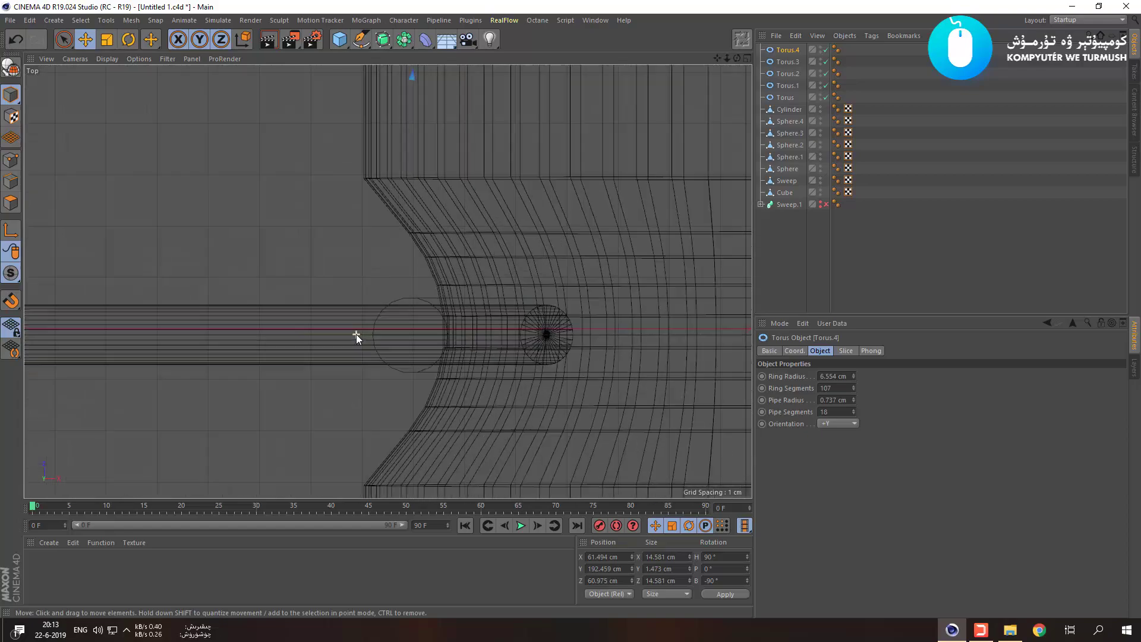
# Examine how the string cylinder runs from the rail's middle groove down to the middle ball's knob.
pyautogui.click(354, 336)
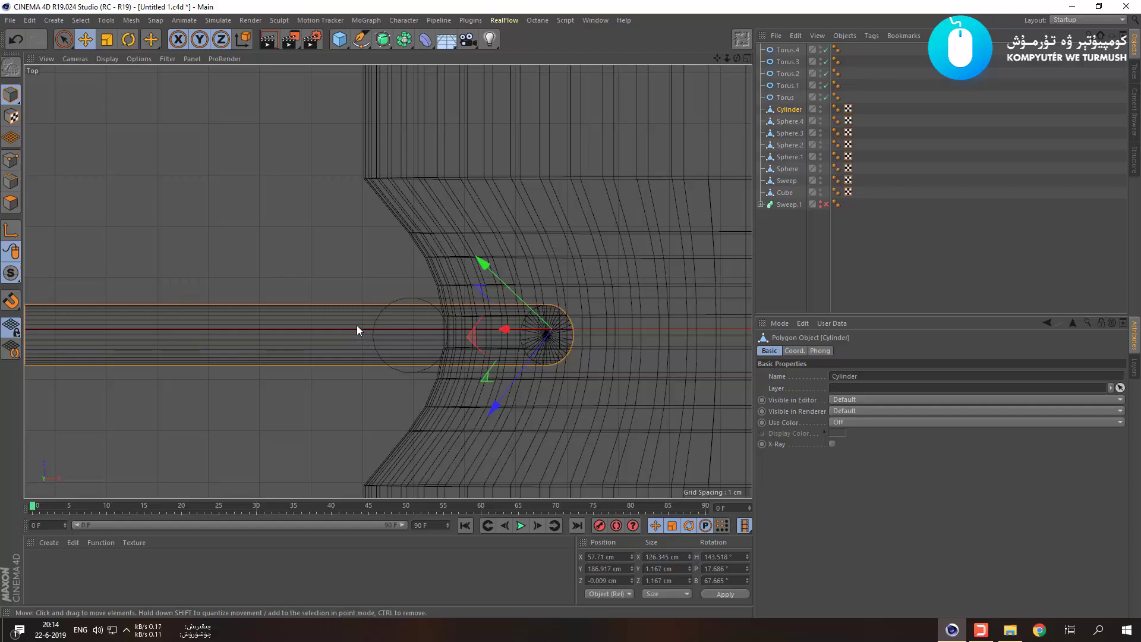
pyautogui.middleClick(357, 325)
pyautogui.middleClick(241, 207)
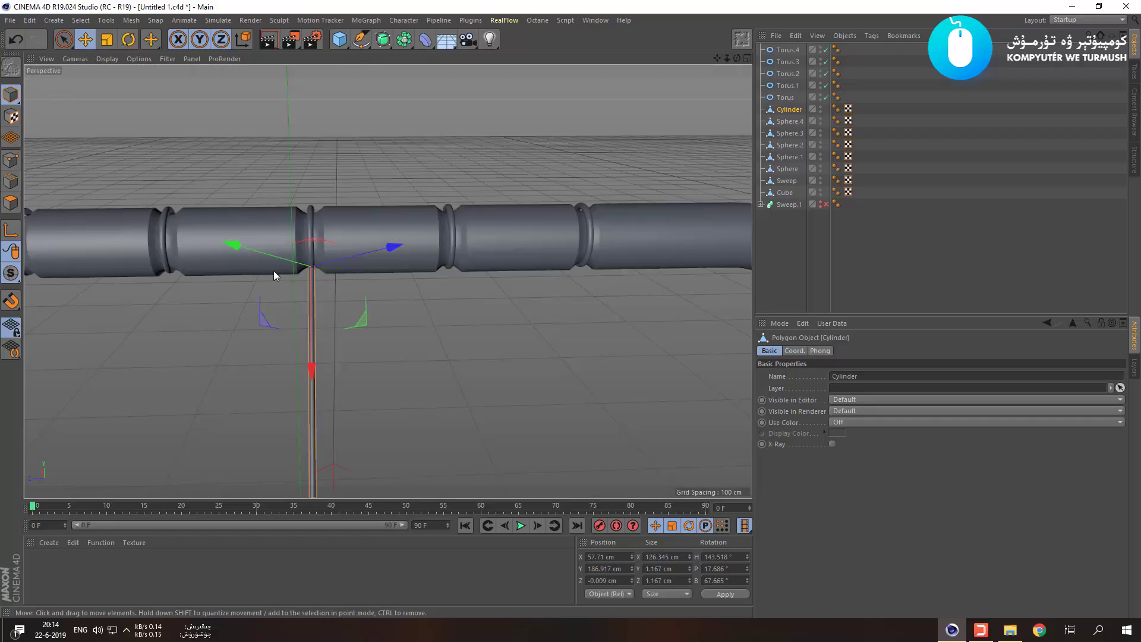
pyautogui.keyDown('alt'); pyautogui.moveTo(392, 312); pyautogui.dragTo(334, 318); pyautogui.keyUp('alt')
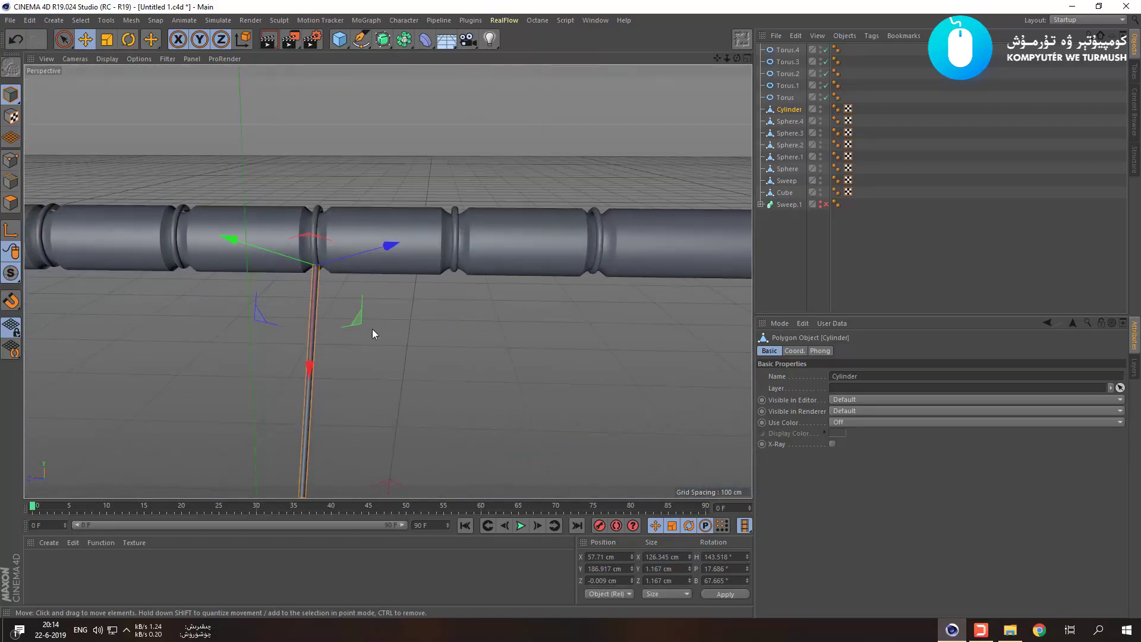
pyautogui.click(391, 334)
pyautogui.scroll(-2, 391, 334)
pyautogui.keyDown('alt'); pyautogui.moveTo(405, 347); pyautogui.dragTo(349, 255, button='middle'); pyautogui.keyUp('alt')
pyautogui.scroll(-5, 348, 255)
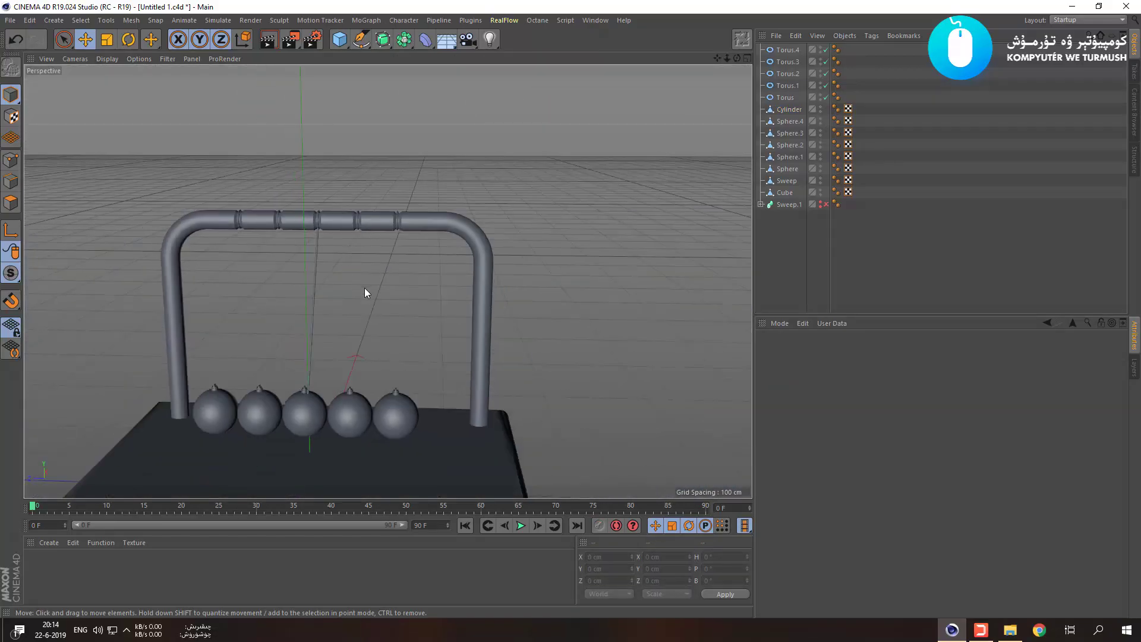
pyautogui.keyDown('alt'); pyautogui.moveTo(387, 281); pyautogui.dragTo(290, 309); pyautogui.keyUp('alt')
pyautogui.scroll(10, 291, 344)
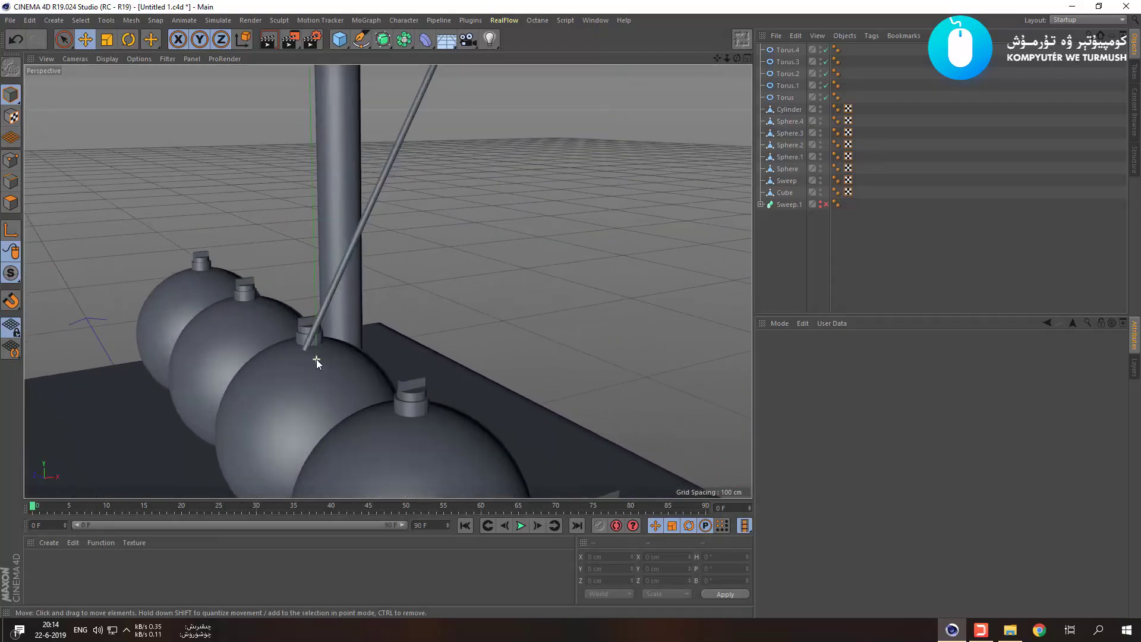
pyautogui.keyDown('alt'); pyautogui.moveTo(334, 347); pyautogui.dragTo(456, 355); pyautogui.keyUp('alt')
pyautogui.scroll(-6, 454, 348)
# Nudge the middle ball along the row to about Z -0.07 cm to line its knob up with the string.
pyautogui.click(402, 442)
pyautogui.moveTo(390, 451); pyautogui.dragTo(388, 450)
pyautogui.scroll(5, 398, 421)
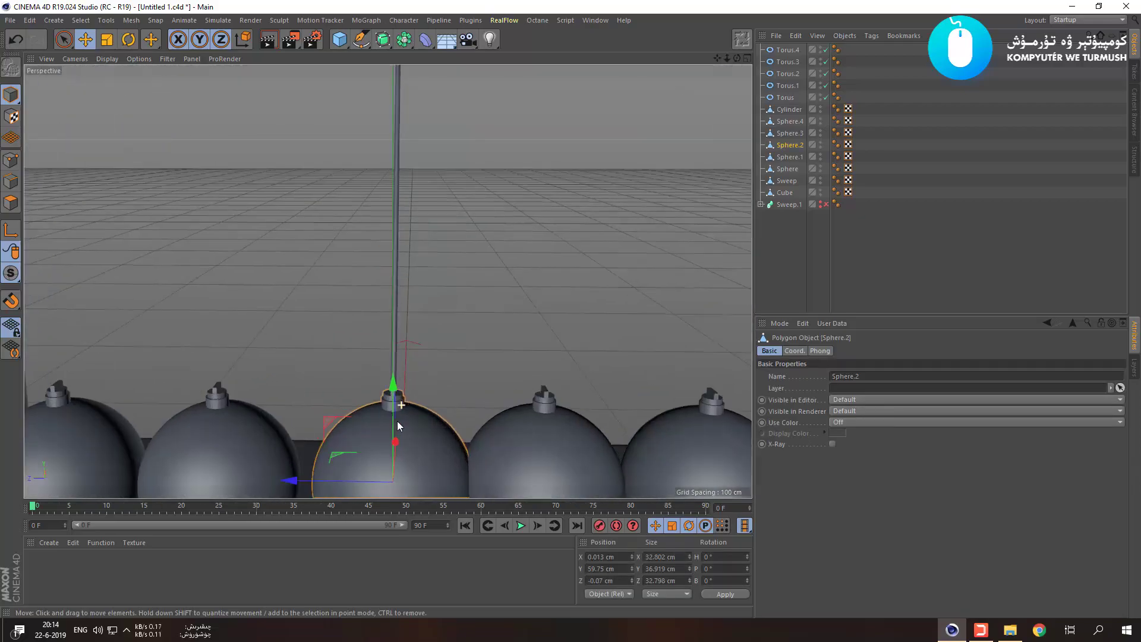
# Move the string cylinder clear of the frame, to about X -36.8, Y 237.6, Z 90 cm.
pyautogui.keyDown('alt'); pyautogui.moveTo(430, 373); pyautogui.dragTo(451, 404); pyautogui.keyUp('alt')
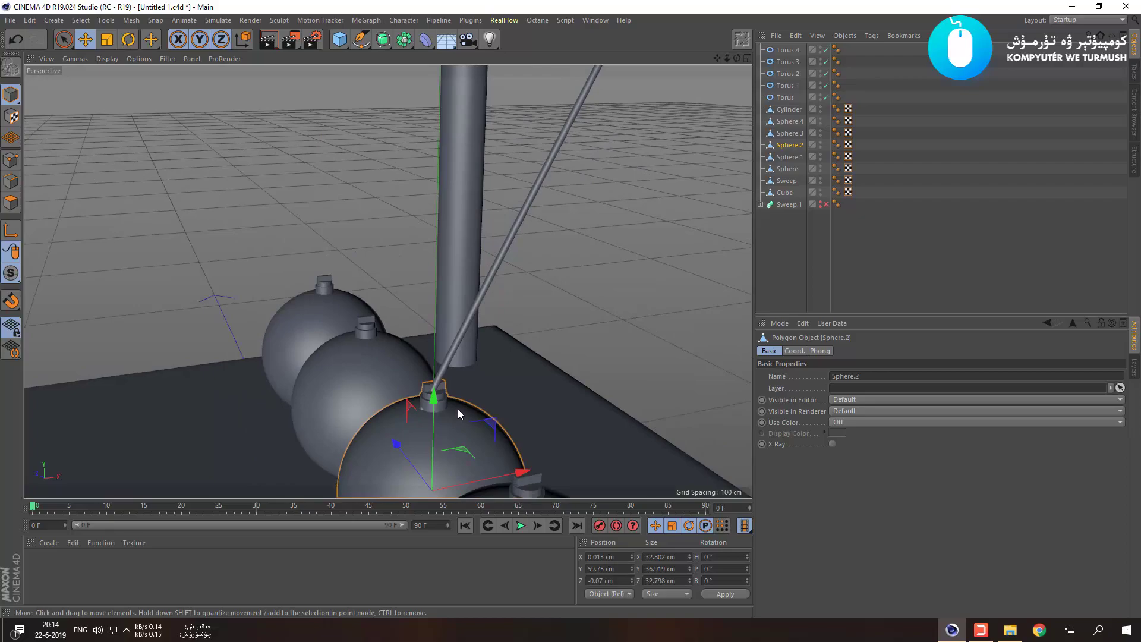
pyautogui.click(444, 371)
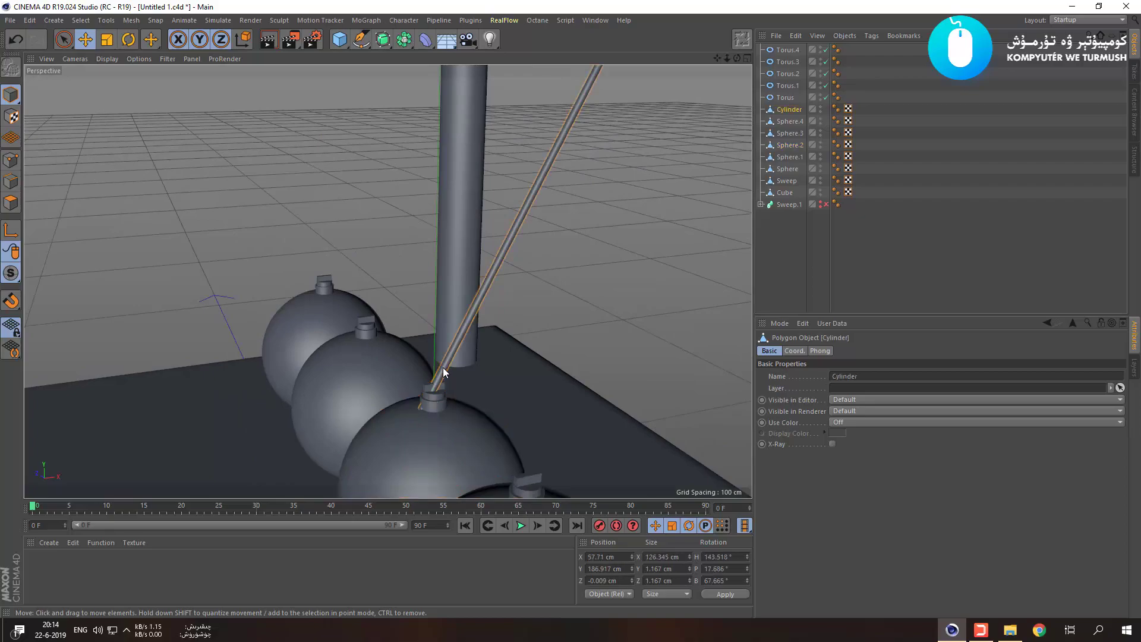
pyautogui.scroll(-8, 443, 360)
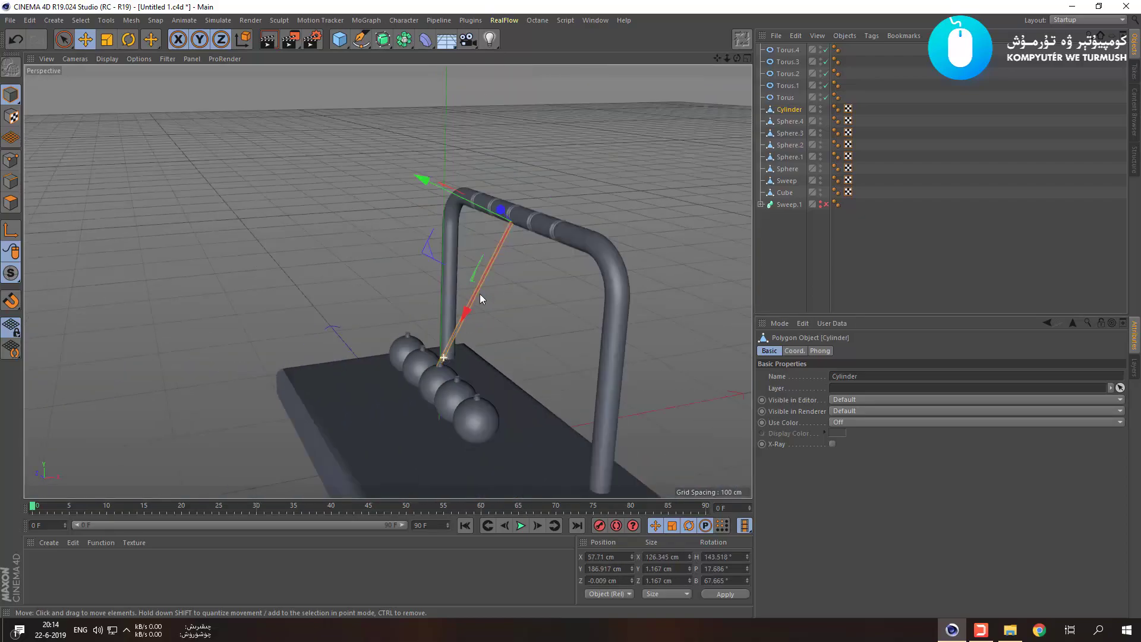
pyautogui.moveTo(480, 208); pyautogui.dragTo(301, 190)
# Shorten the string cylinder to about 105.6 cm by moving the points of its upper end along its axis.
pyautogui.scroll(8, 367, 148)
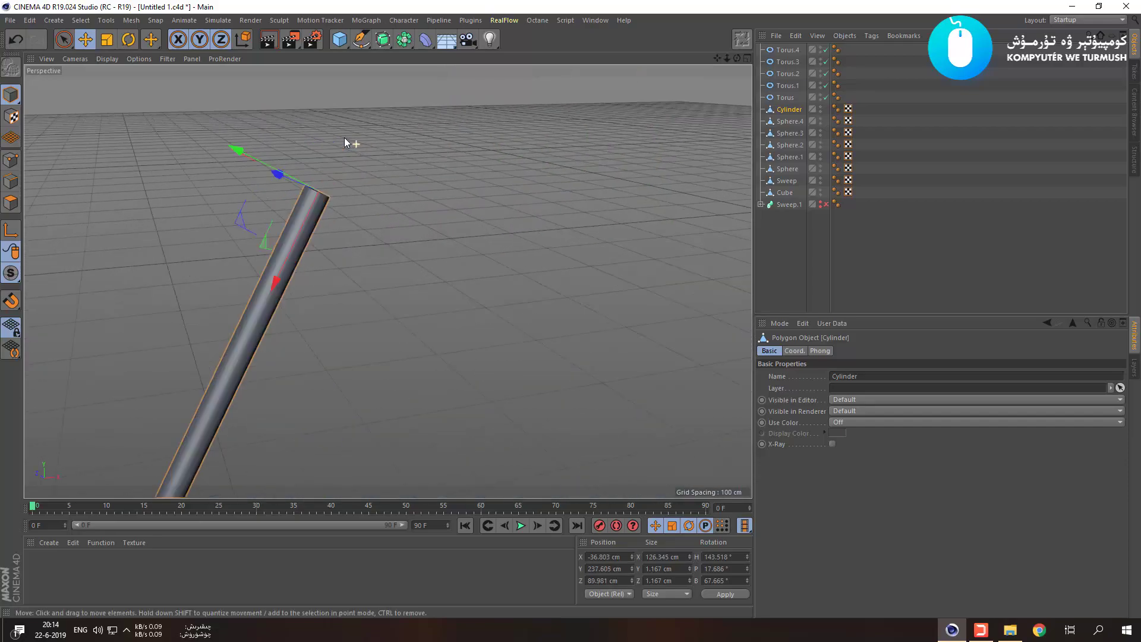
pyautogui.scroll(6, 315, 173)
pyautogui.scroll(-5, 326, 226)
pyautogui.scroll(2, 326, 226)
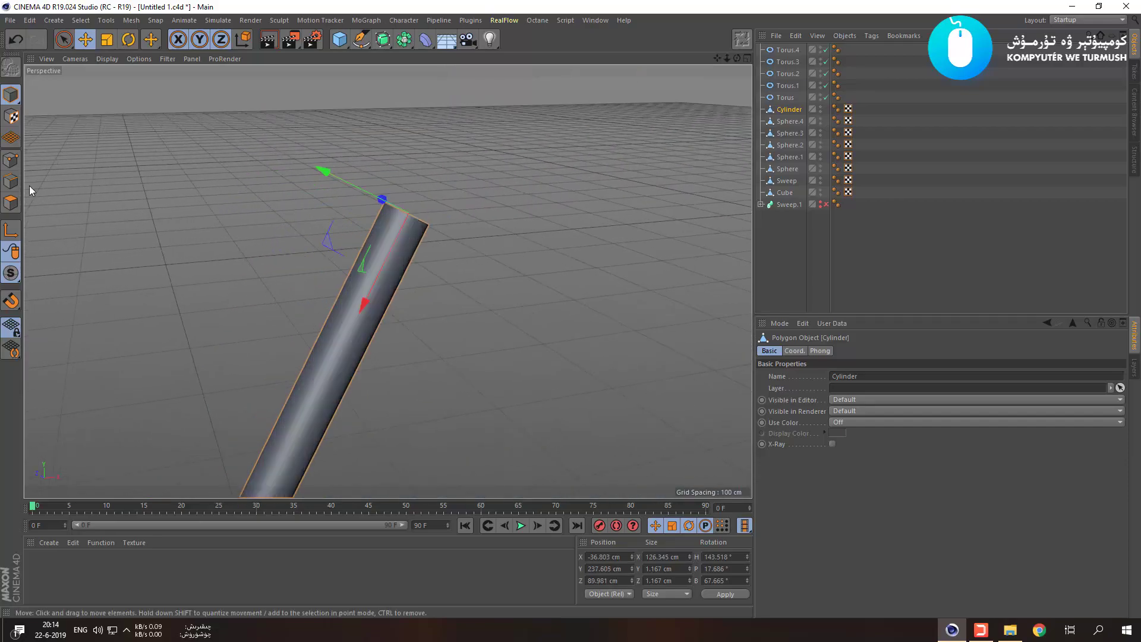
pyautogui.click(11, 160)
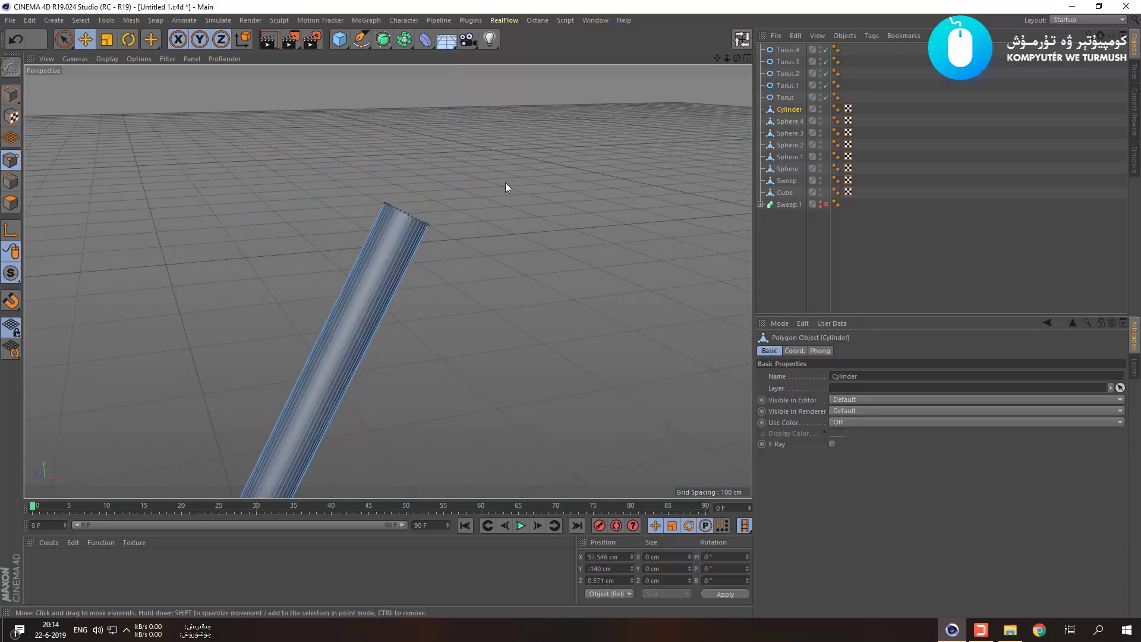
pyautogui.click(74, 50)
pyautogui.click(119, 74)
pyautogui.moveTo(569, 173); pyautogui.dragTo(302, 247)
pyautogui.moveTo(385, 253); pyautogui.dragTo(289, 484)
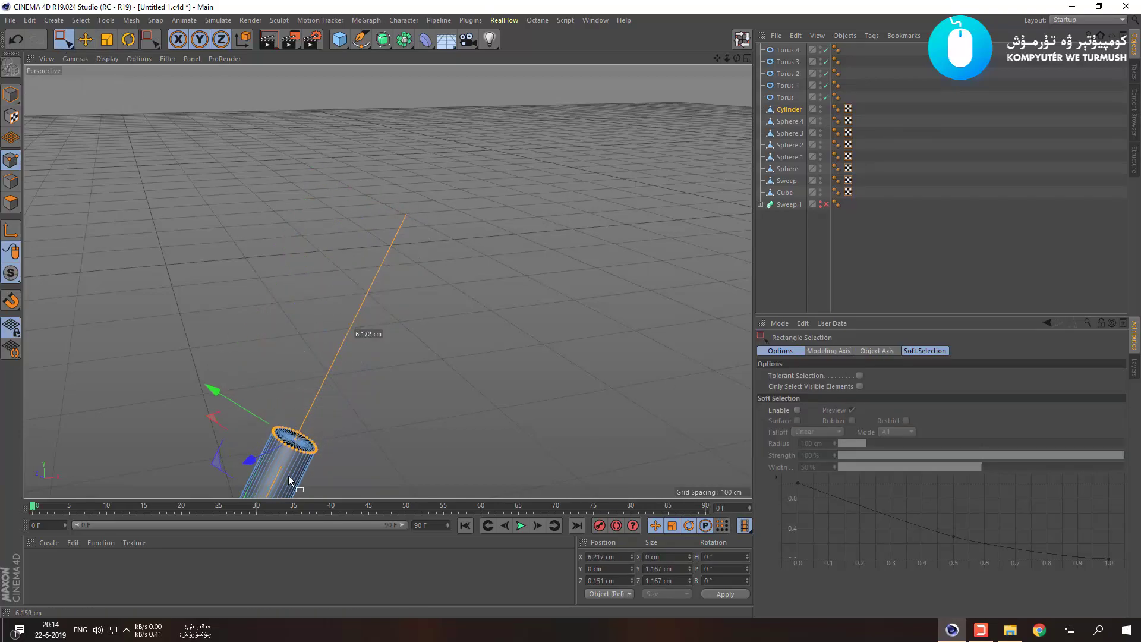
pyautogui.scroll(-4, 304, 374)
pyautogui.keyDown('alt'); pyautogui.moveTo(304, 375); pyautogui.dragTo(404, 131, button='middle'); pyautogui.keyUp('alt')
pyautogui.scroll(-5, 382, 178)
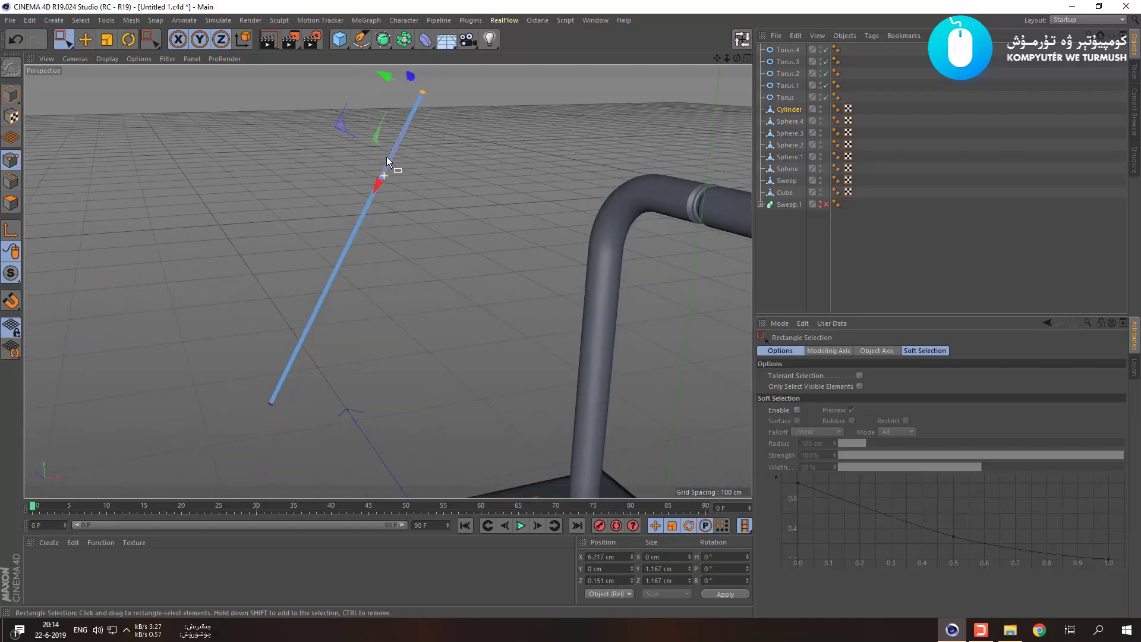
pyautogui.moveTo(377, 177); pyautogui.dragTo(358, 219)
# Move the whole string back to the middle ball's knob, at about X 58.75, Y 186.36, Z -1 cm.
pyautogui.click(9, 94)
pyautogui.scroll(-3, 299, 165)
pyautogui.moveTo(329, 145); pyautogui.dragTo(578, 224)
pyautogui.scroll(-3, 634, 255)
pyautogui.keyDown('alt'); pyautogui.moveTo(583, 308); pyautogui.dragTo(422, 280, button='middle'); pyautogui.keyUp('alt')
pyautogui.scroll(2, 446, 334)
pyautogui.scroll(3, 448, 337)
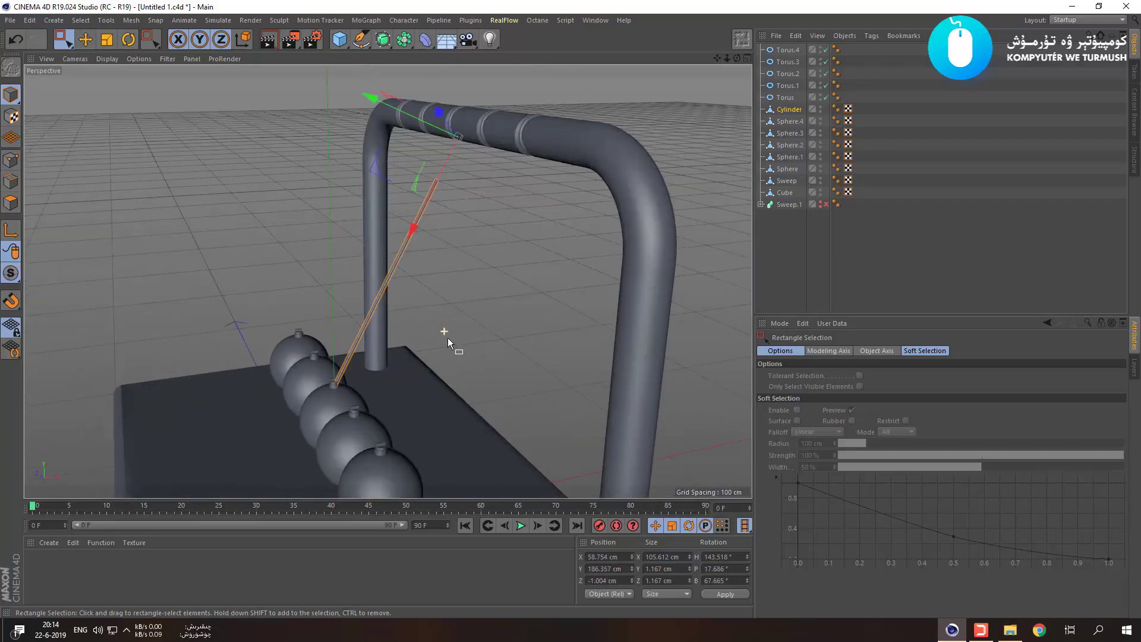
# Raise the string towards the rail, to about Y 190.69 cm.
pyautogui.scroll(-3, 407, 197)
pyautogui.keyDown('alt'); pyautogui.moveTo(401, 217); pyautogui.dragTo(390, 268, button='middle'); pyautogui.keyUp('alt')
pyautogui.scroll(2, 391, 250)
pyautogui.moveTo(394, 241)
pyautogui.mouseDown()
pyautogui.moveTo(405, 216)
pyautogui.moveTo(401, 229)
pyautogui.mouseUp()
pyautogui.scroll(3, 359, 392)
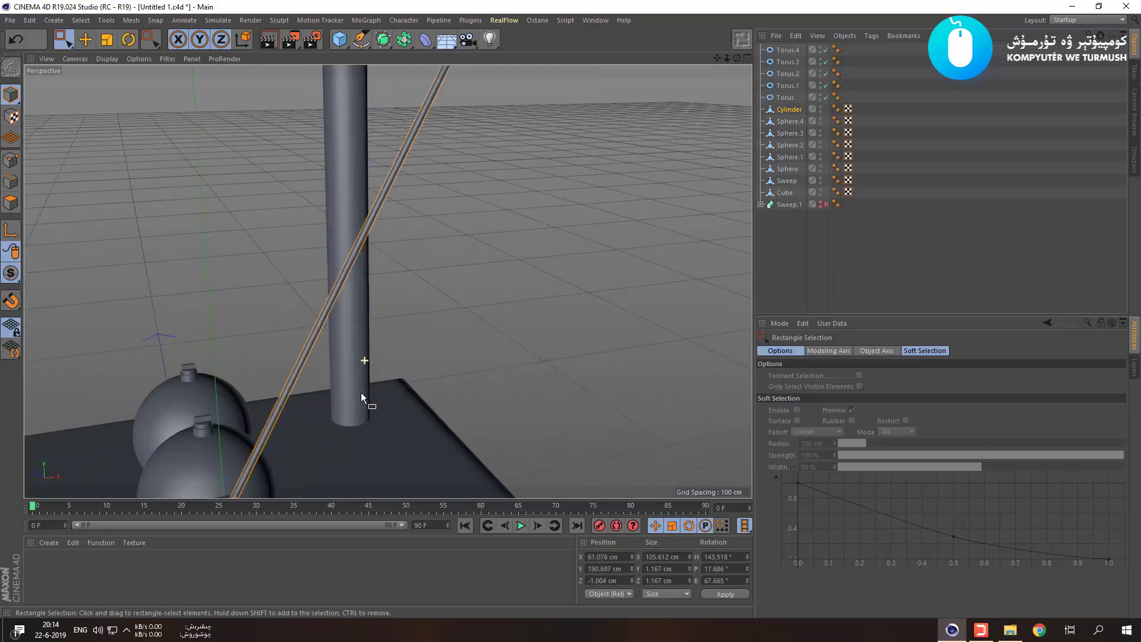
# Shift the middle ball along the row to about Z -1.1 cm so its knob sits under the string's lower end.
pyautogui.keyDown('alt'); pyautogui.moveTo(458, 383); pyautogui.dragTo(538, 373); pyautogui.keyUp('alt')
pyautogui.scroll(-2, 397, 320)
pyautogui.keyDown('alt'); pyautogui.moveTo(659, 436); pyautogui.dragTo(317, 315, button='middle'); pyautogui.keyUp('alt')
pyautogui.keyDown('alt'); pyautogui.moveTo(251, 292); pyautogui.dragTo(324, 302); pyautogui.keyUp('alt')
pyautogui.scroll(8, 252, 260)
pyautogui.keyDown('alt'); pyautogui.moveTo(208, 244); pyautogui.dragTo(276, 279); pyautogui.keyUp('alt')
pyautogui.scroll(-6, 202, 211)
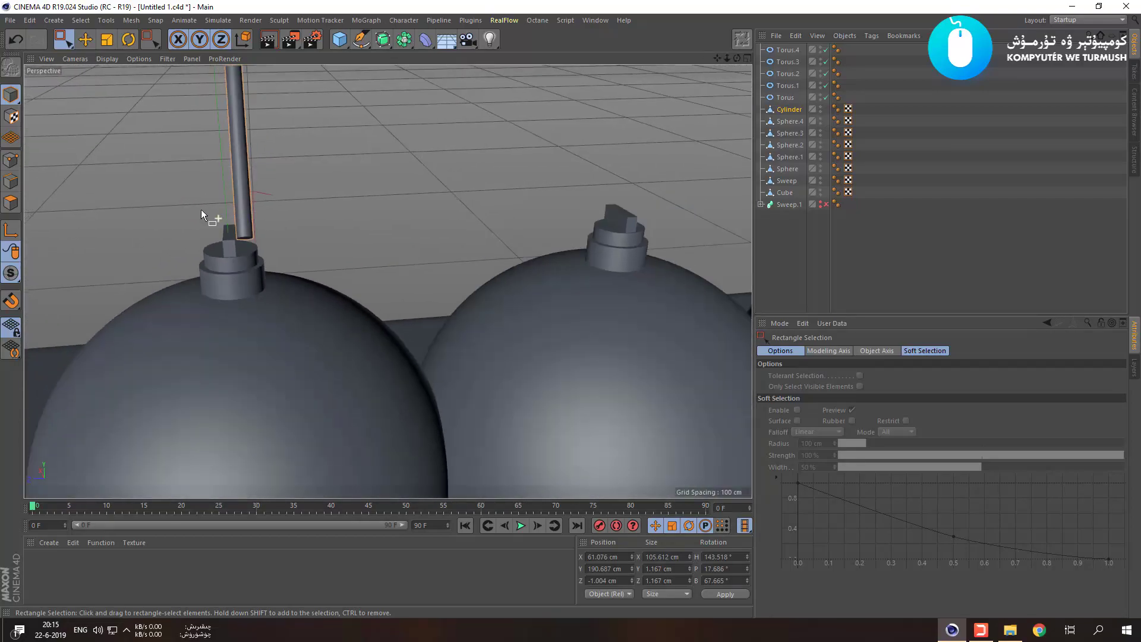
pyautogui.click(241, 287)
pyautogui.moveTo(212, 374); pyautogui.dragTo(219, 374)
# Thicken the tab on the middle ball's knob by extruding its upper and lower side faces outward about 0.287 cm.
pyautogui.scroll(5, 235, 248)
pyautogui.keyDown('alt'); pyautogui.moveTo(219, 222); pyautogui.dragTo(144, 189); pyautogui.keyUp('alt')
pyautogui.scroll(8, 357, 197)
pyautogui.keyDown('alt'); pyautogui.moveTo(234, 226); pyautogui.dragTo(540, 233); pyautogui.keyUp('alt')
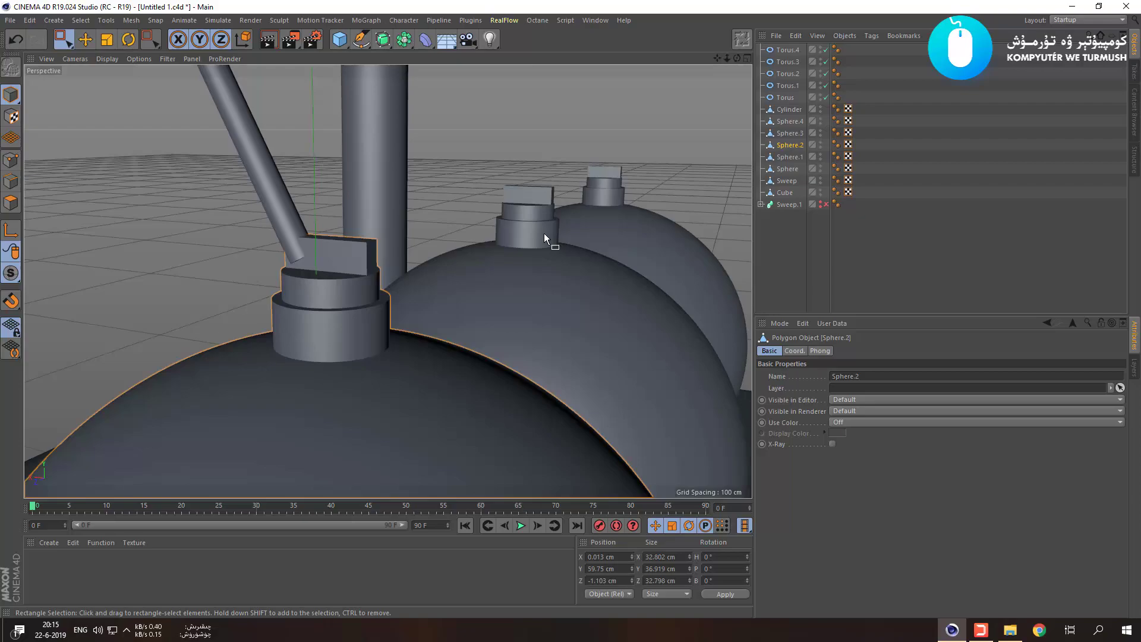
pyautogui.moveTo(479, 280)
pyautogui.keyDown('alt'); pyautogui.mouseDown(button='right')
pyautogui.moveTo(421, 263)
pyautogui.moveTo(409, 294)
pyautogui.moveTo(454, 284)
pyautogui.mouseUp(button='right'); pyautogui.keyUp('alt')
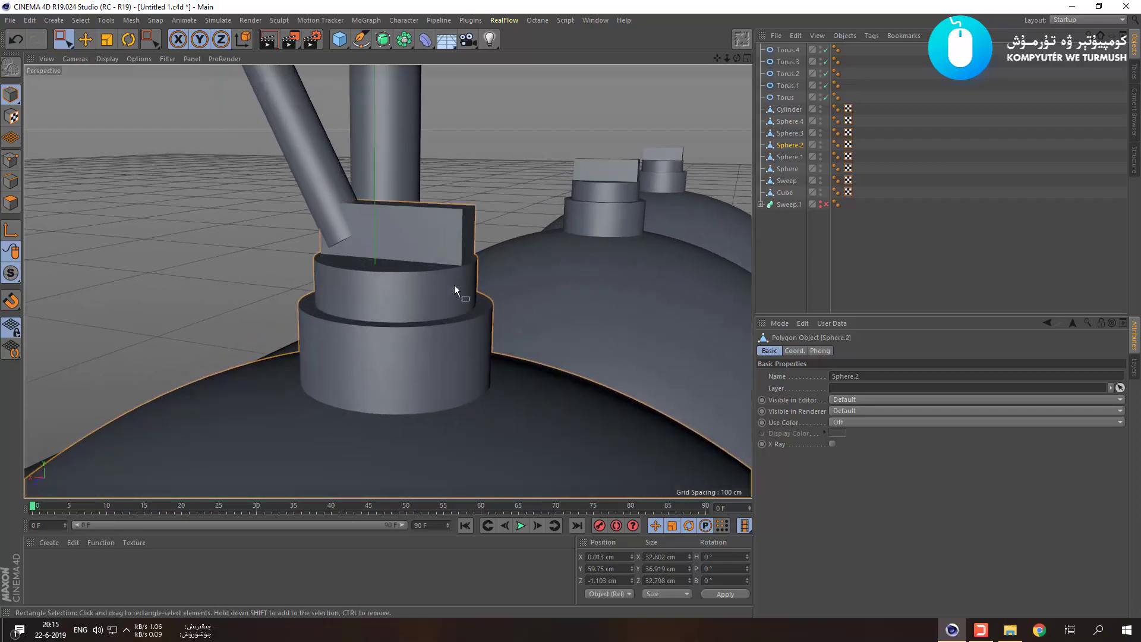
pyautogui.click(12, 204)
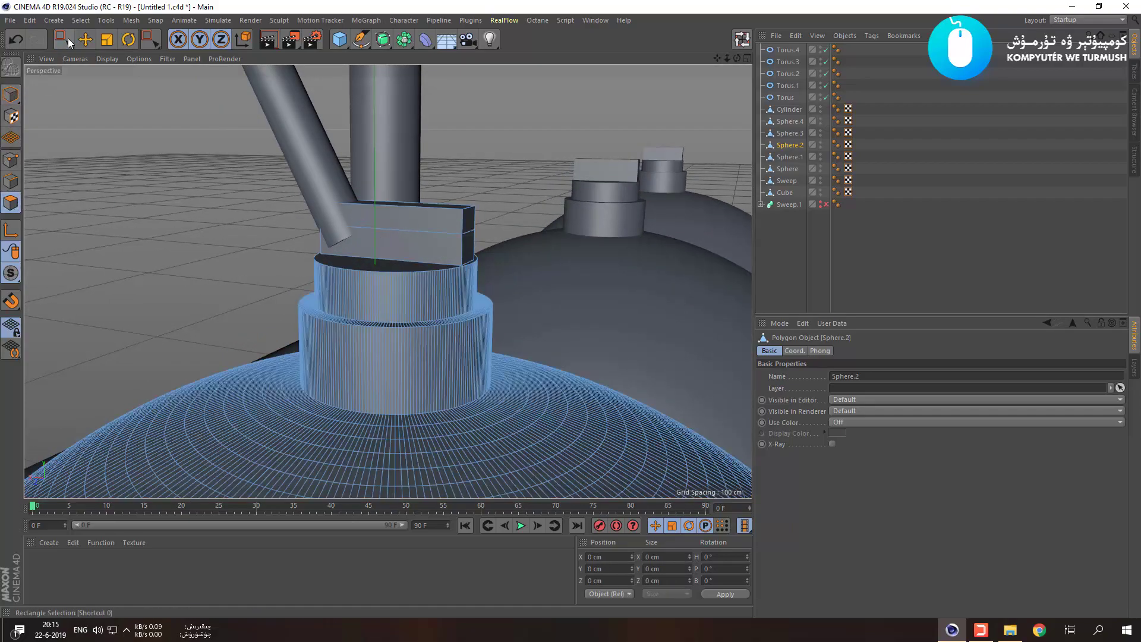
pyautogui.click(65, 41)
pyautogui.moveTo(65, 42); pyautogui.dragTo(105, 56)
pyautogui.moveTo(382, 233)
pyautogui.mouseDown()
pyautogui.moveTo(409, 239)
pyautogui.moveTo(352, 240)
pyautogui.moveTo(357, 252)
pyautogui.mouseUp()
pyautogui.keyDown('alt'); pyautogui.moveTo(356, 252); pyautogui.dragTo(434, 293); pyautogui.keyUp('alt')
pyautogui.click(485, 237)
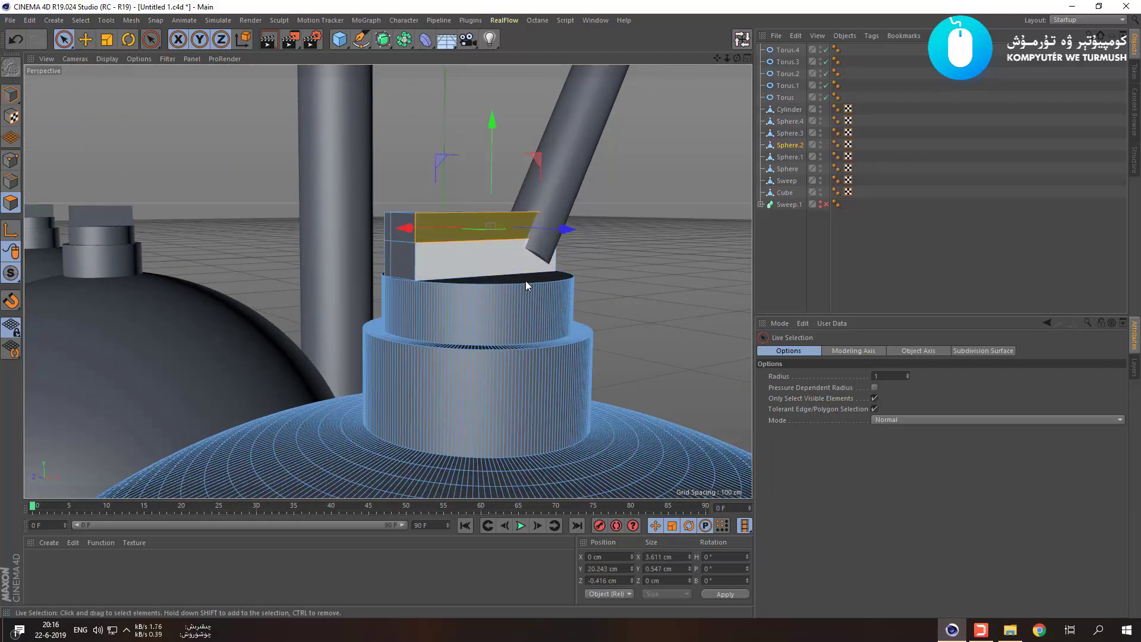
pyautogui.keyDown('alt'); pyautogui.moveTo(525, 276); pyautogui.dragTo(530, 292); pyautogui.keyUp('alt')
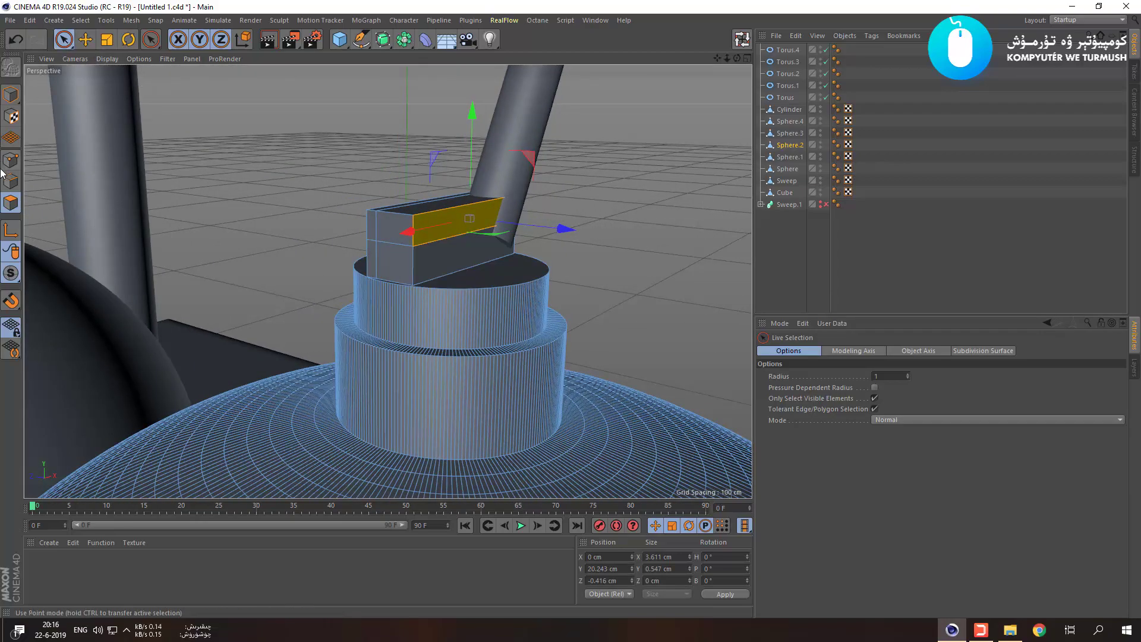
pyautogui.keyDown('shift'); pyautogui.click(443, 266); pyautogui.keyUp('shift')
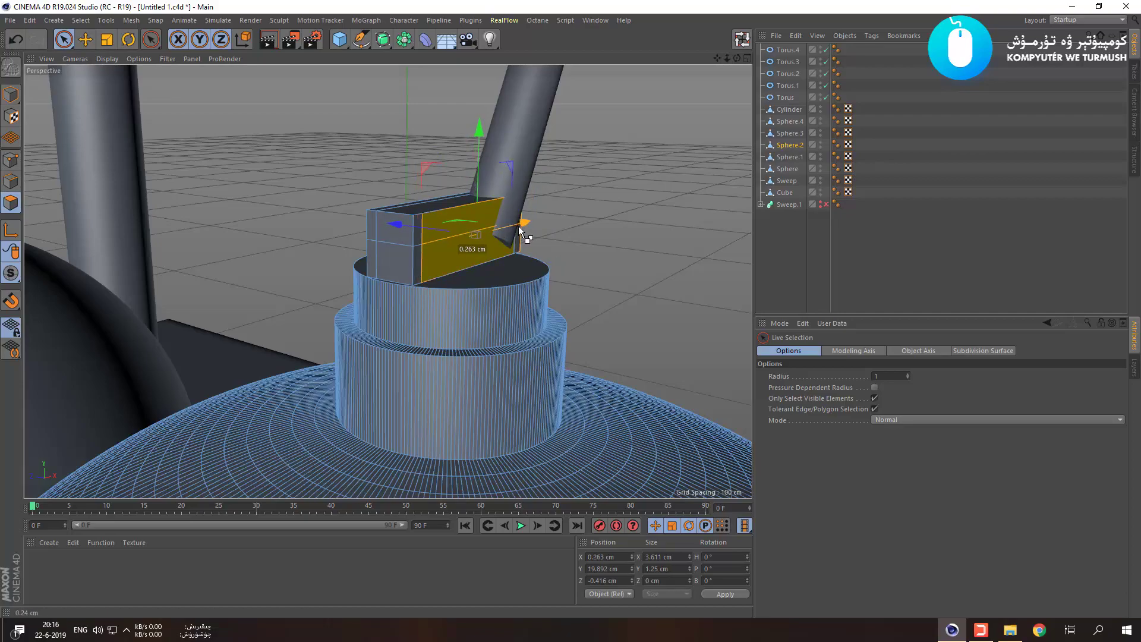
pyautogui.hotkey('ctrl', 'z')
pyautogui.keyDown('ctrl'); pyautogui.moveTo(410, 228); pyautogui.dragTo(422, 230); pyautogui.keyUp('ctrl')
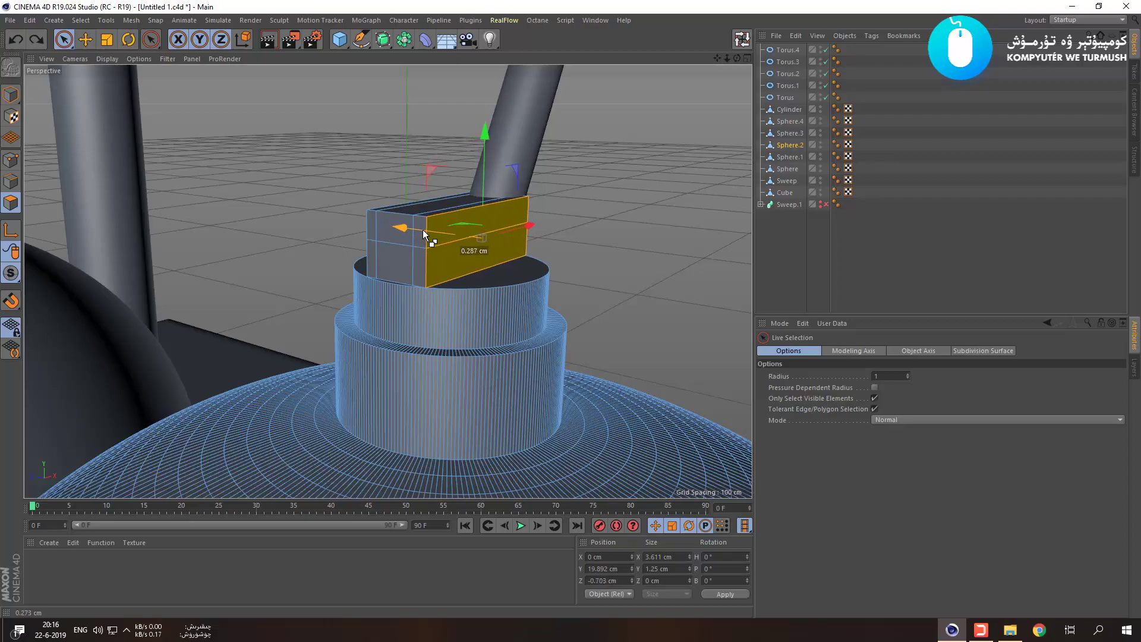
pyautogui.click(594, 223)
# Delete the four outer balls, keeping only the middle ball with the string.
pyautogui.keyDown('alt'); pyautogui.moveTo(595, 223); pyautogui.dragTo(513, 251); pyautogui.keyUp('alt')
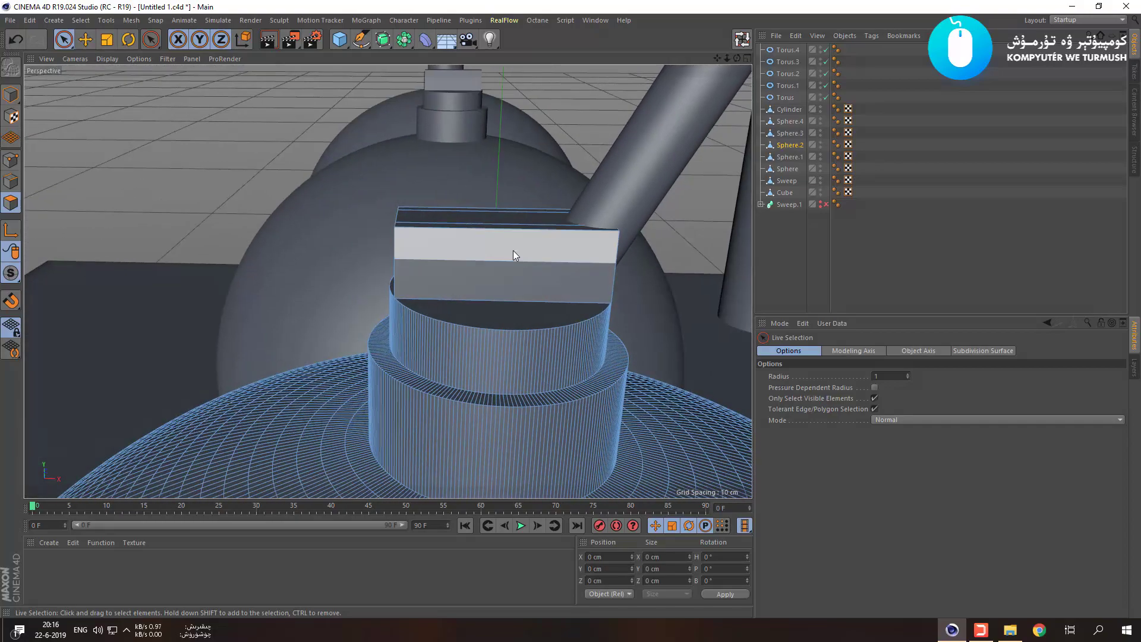
pyautogui.scroll(-6, 509, 251)
pyautogui.scroll(-10, 509, 250)
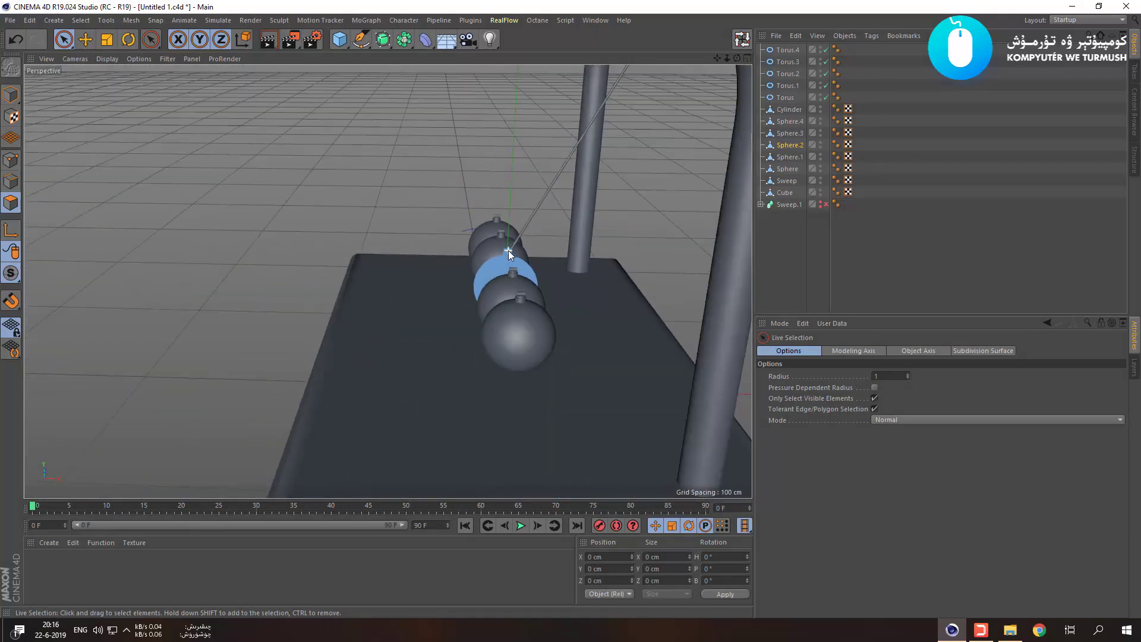
pyautogui.keyDown('alt'); pyautogui.moveTo(395, 288); pyautogui.dragTo(180, 157); pyautogui.keyUp('alt')
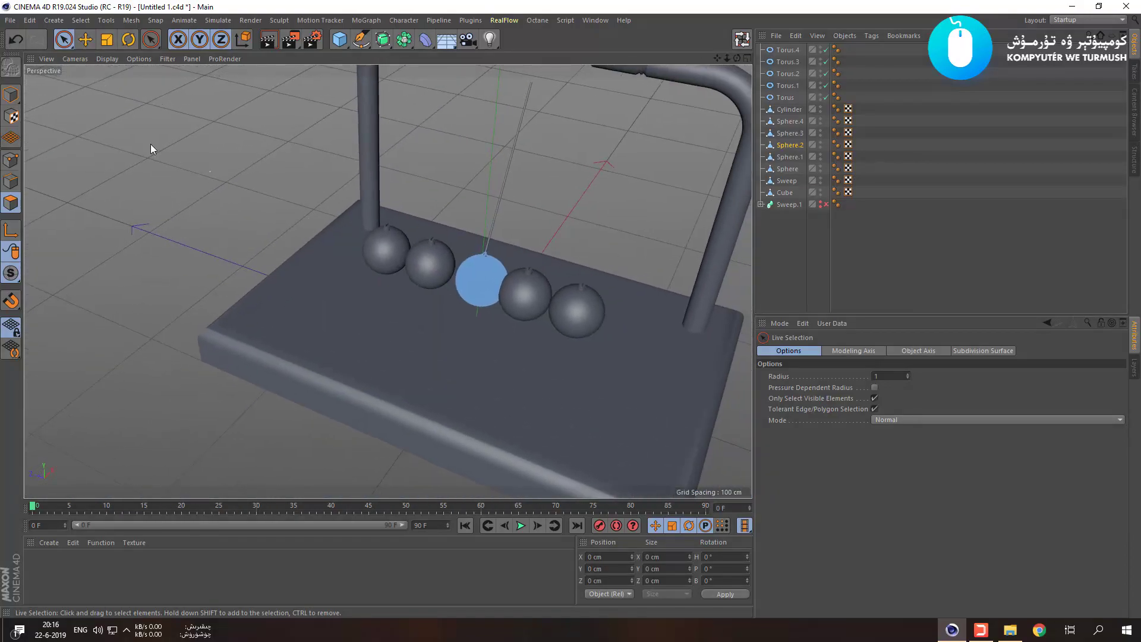
pyautogui.click(10, 95)
pyautogui.click(518, 285)
pyautogui.press('Delete')
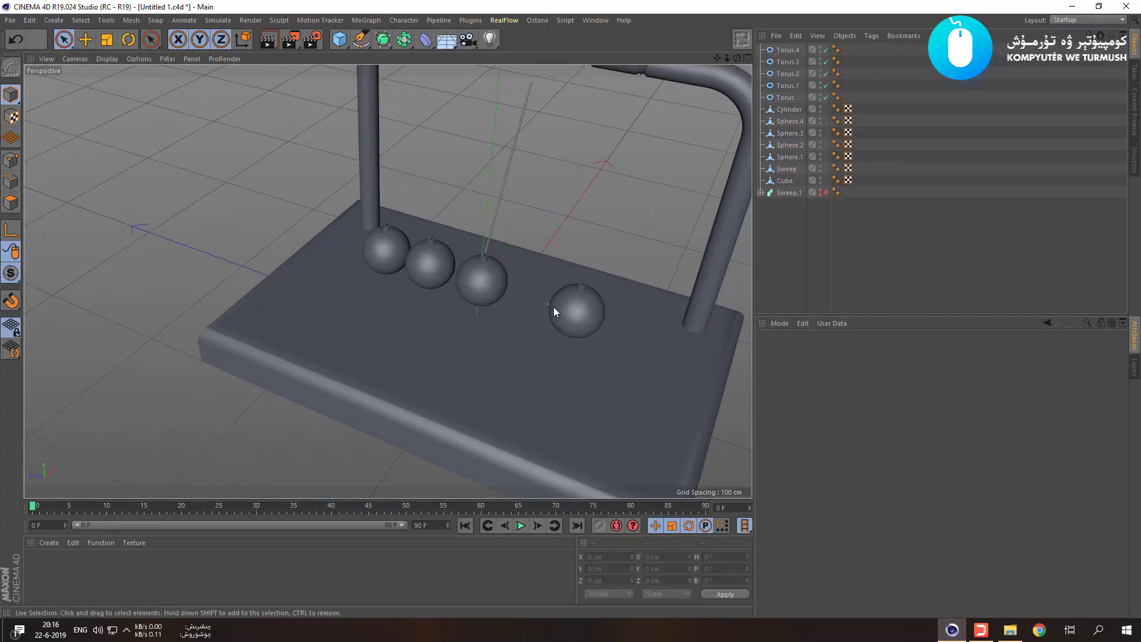
pyautogui.click(548, 305)
pyautogui.press('Delete')
pyautogui.click(430, 261)
pyautogui.press('Delete')
pyautogui.click(389, 250)
pyautogui.press('Delete')
# Extend the string up to the rail's groove ring by moving its upper end points along its length to about X 4.855 cm.
pyautogui.scroll(3, 408, 247)
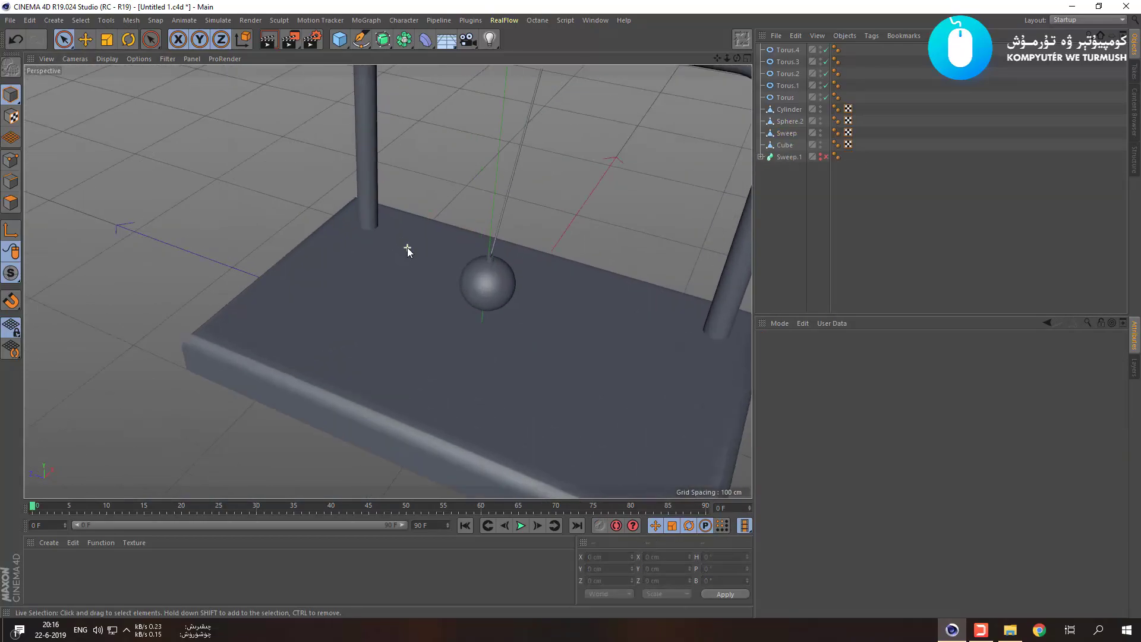
pyautogui.keyDown('alt'); pyautogui.moveTo(587, 166); pyautogui.dragTo(418, 348, button='middle'); pyautogui.keyUp('alt')
pyautogui.scroll(8, 397, 207)
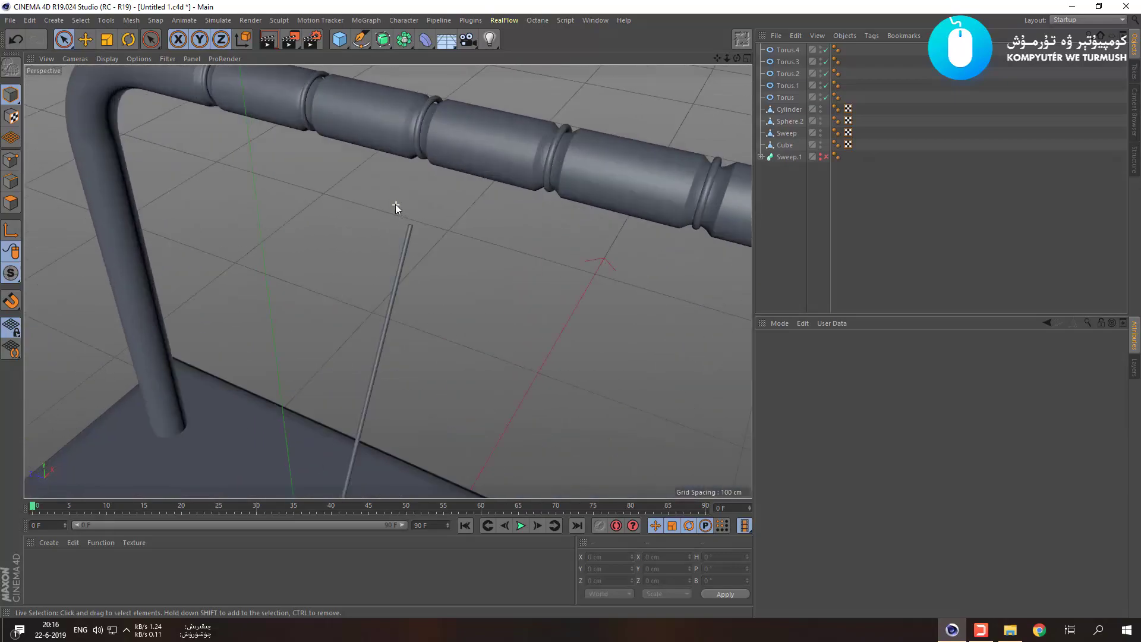
pyautogui.keyDown('alt'); pyautogui.moveTo(467, 229); pyautogui.dragTo(515, 273); pyautogui.keyUp('alt')
pyautogui.click(11, 160)
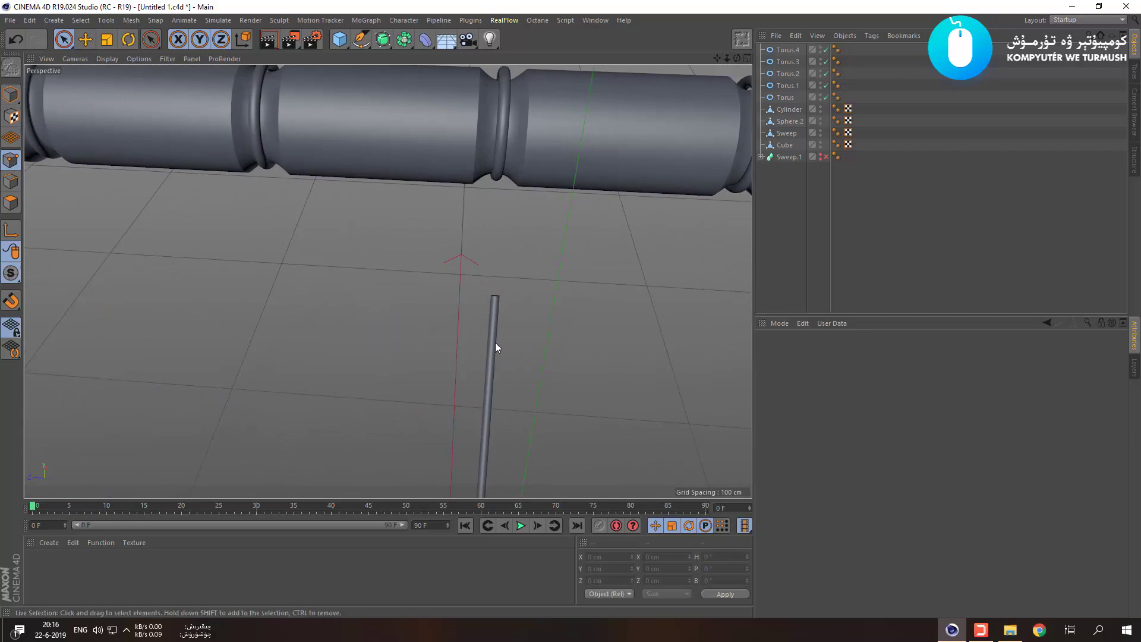
pyautogui.click(64, 39)
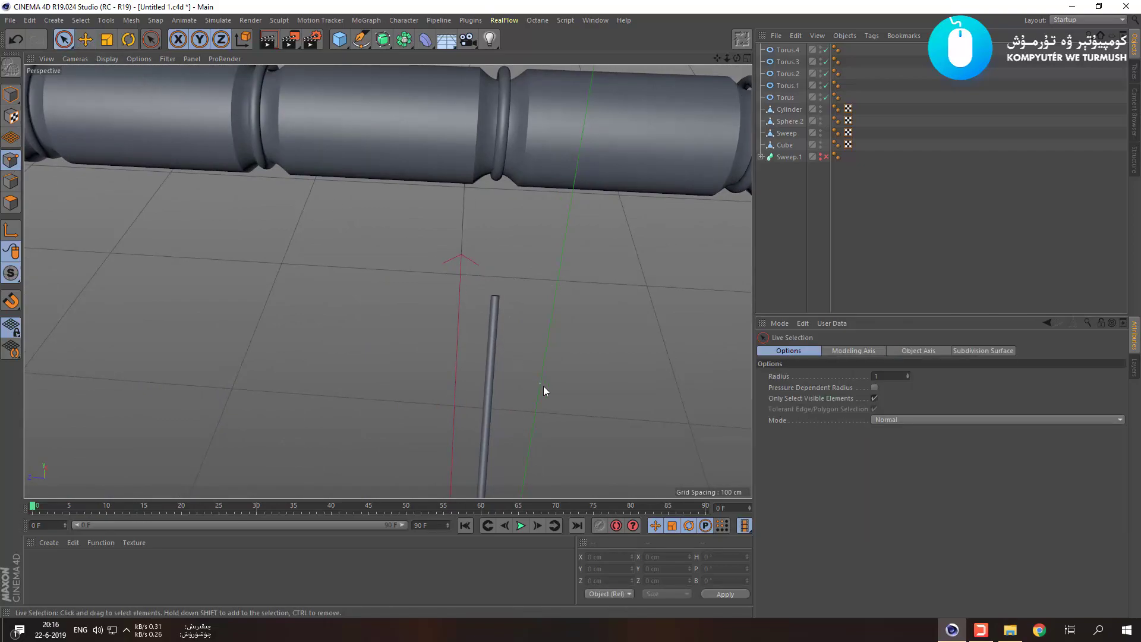
pyautogui.click(795, 57)
pyautogui.click(790, 66)
pyautogui.click(785, 93)
pyautogui.click(787, 112)
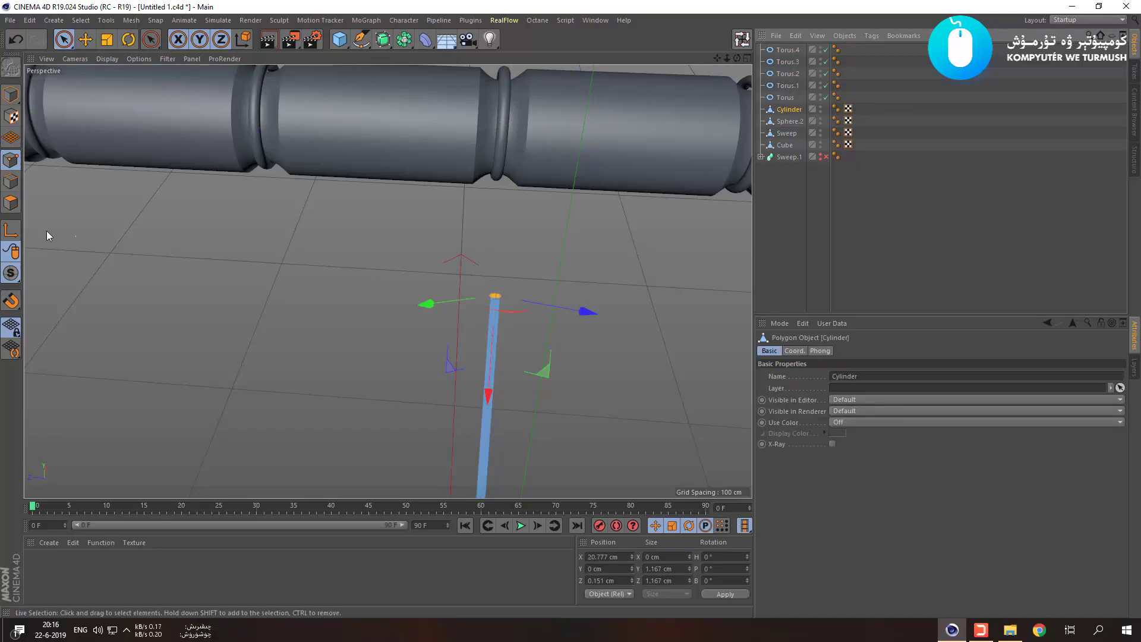
pyautogui.click(386, 282)
pyautogui.click(64, 39)
pyautogui.click(101, 96)
pyautogui.click(64, 39)
pyautogui.click(102, 78)
pyautogui.moveTo(432, 265); pyautogui.dragTo(614, 353)
pyautogui.moveTo(492, 395); pyautogui.dragTo(480, 251)
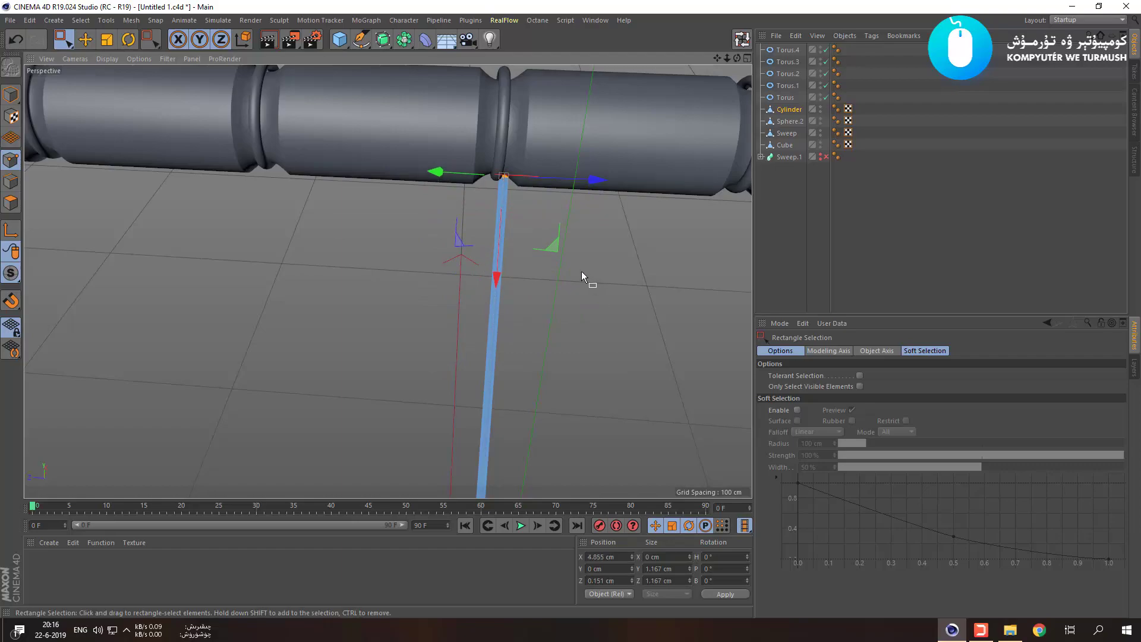
# Try to shift the string's upper end points sideways to about Z -1.013 cm to centre them on the groove ring.
pyautogui.moveTo(586, 183); pyautogui.dragTo(578, 183)
pyautogui.scroll(6, 529, 187)
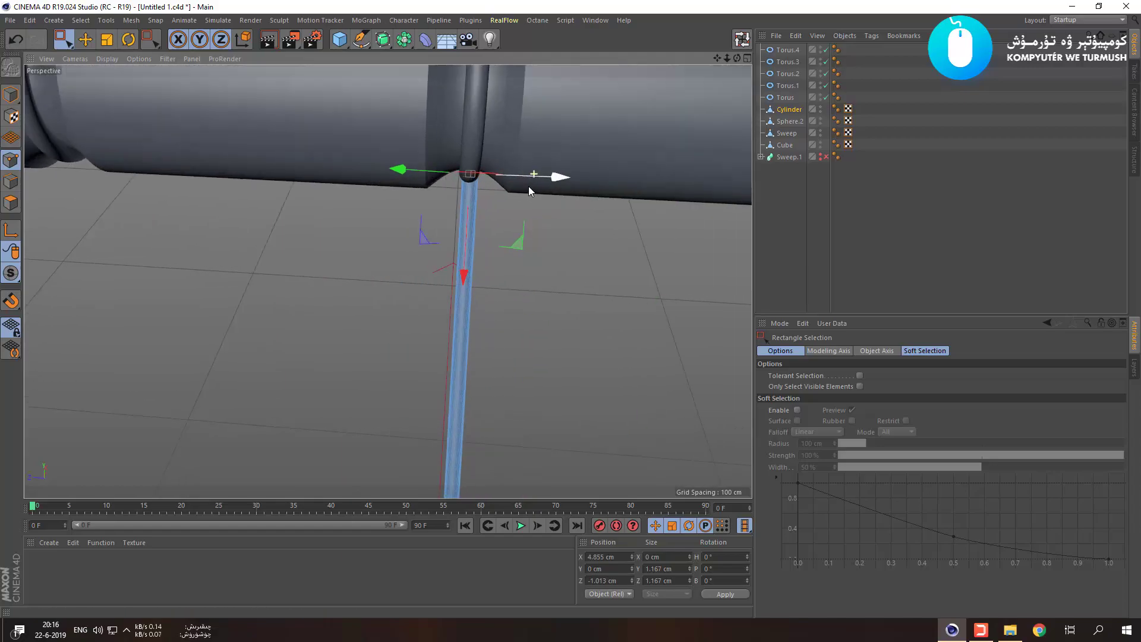
pyautogui.scroll(2, 486, 167)
pyautogui.middleClick(502, 240)
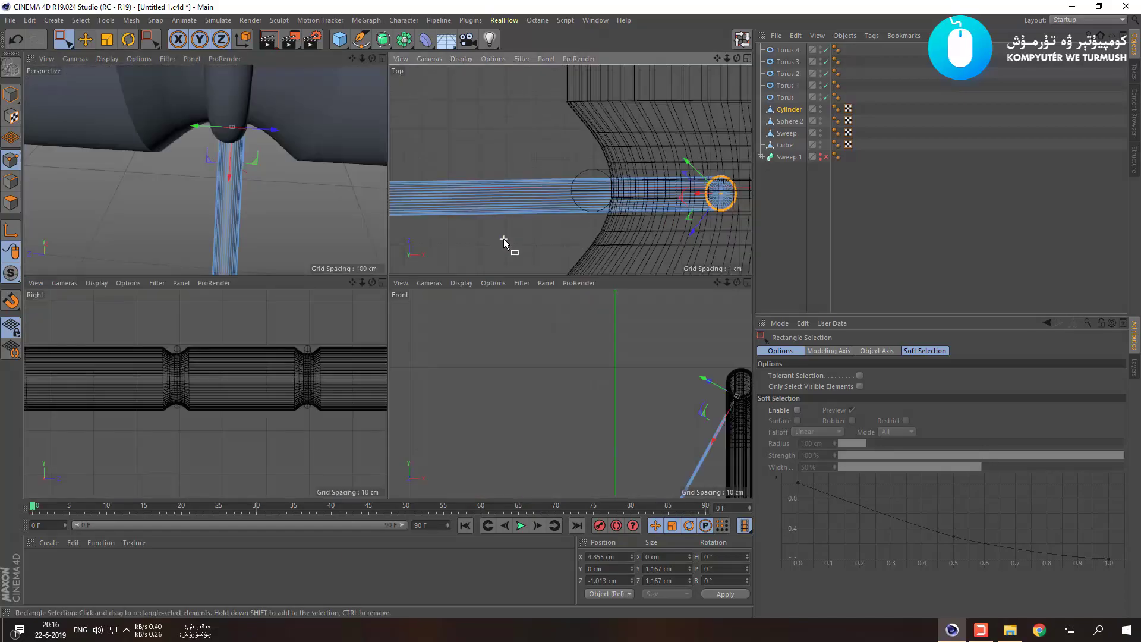
pyautogui.middleClick(575, 199)
pyautogui.scroll(-5, 535, 232)
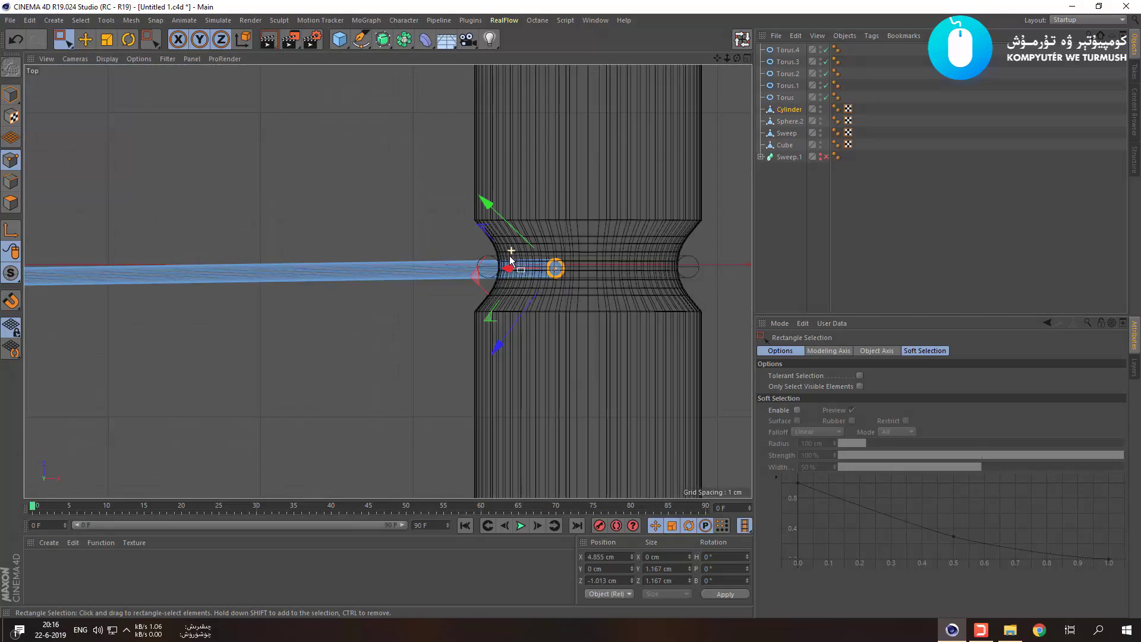
pyautogui.scroll(3, 521, 245)
pyautogui.hotkey('ctrl', 'z')
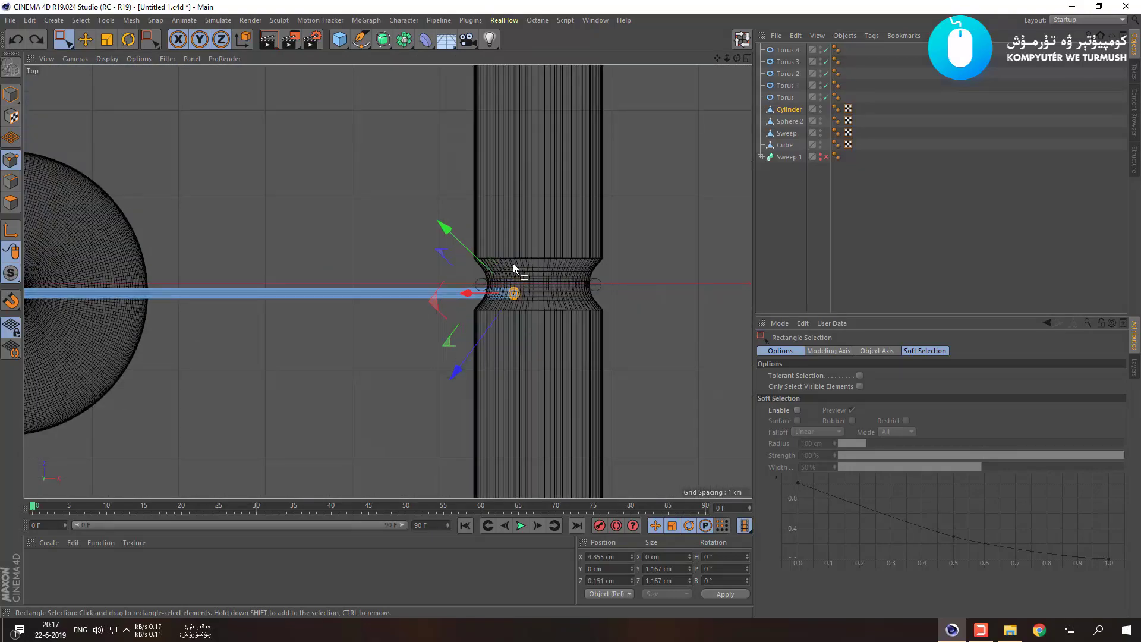
pyautogui.scroll(-1, 291, 335)
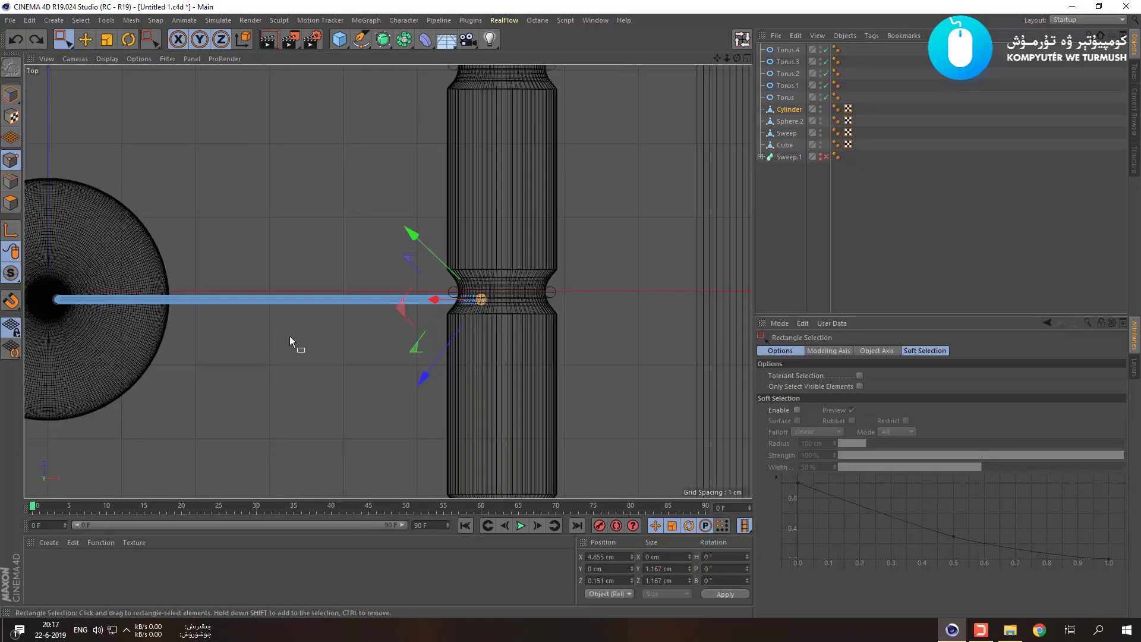
# Shift the middle ball and its string together along the row to about Z -0.088 cm, in line with the groove ring.
pyautogui.keyDown('alt'); pyautogui.moveTo(236, 291); pyautogui.dragTo(347, 293, button='middle'); pyautogui.keyUp('alt')
pyautogui.click(11, 95)
pyautogui.click(188, 236)
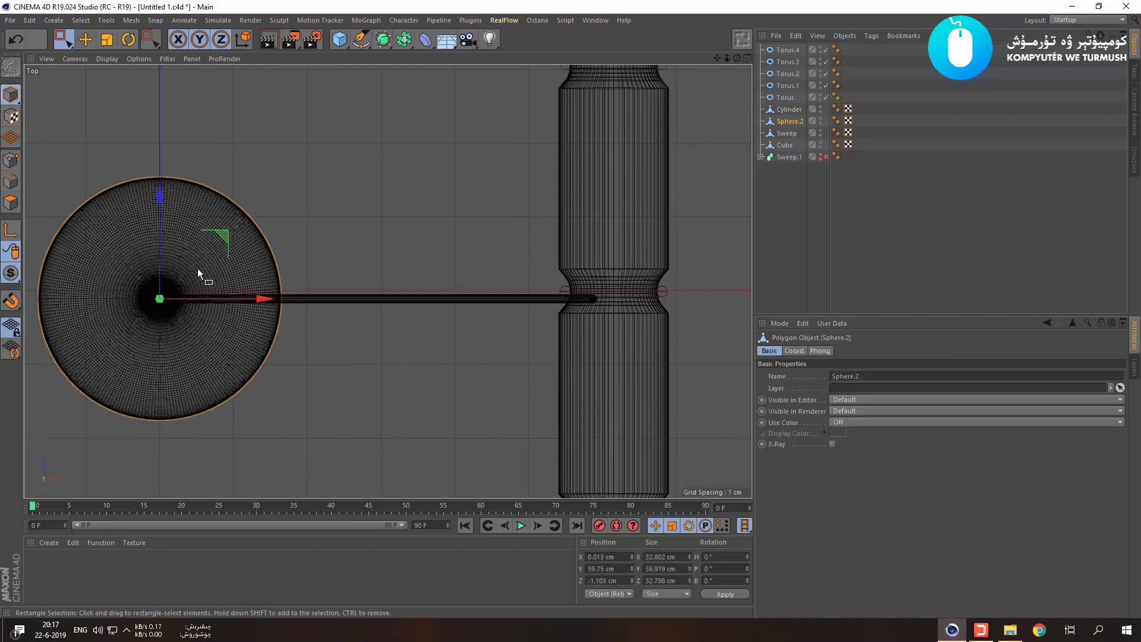
pyautogui.keyDown('shift'); pyautogui.click(332, 300); pyautogui.keyUp('shift')
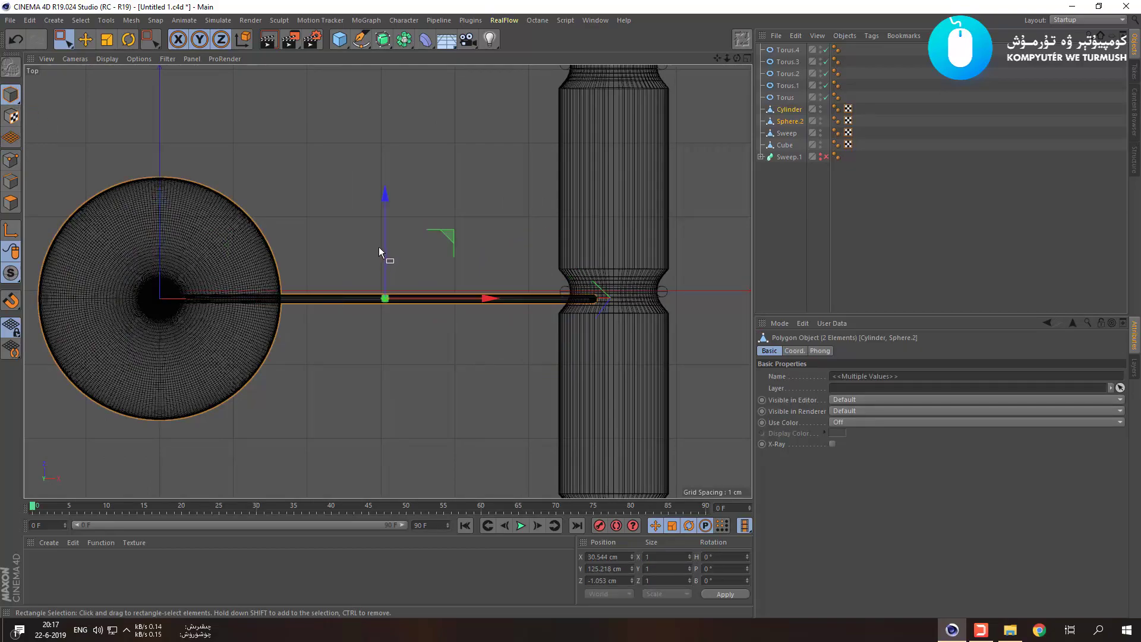
pyautogui.moveTo(383, 240); pyautogui.dragTo(384, 234)
pyautogui.middleClick(234, 193)
pyautogui.middleClick(236, 194)
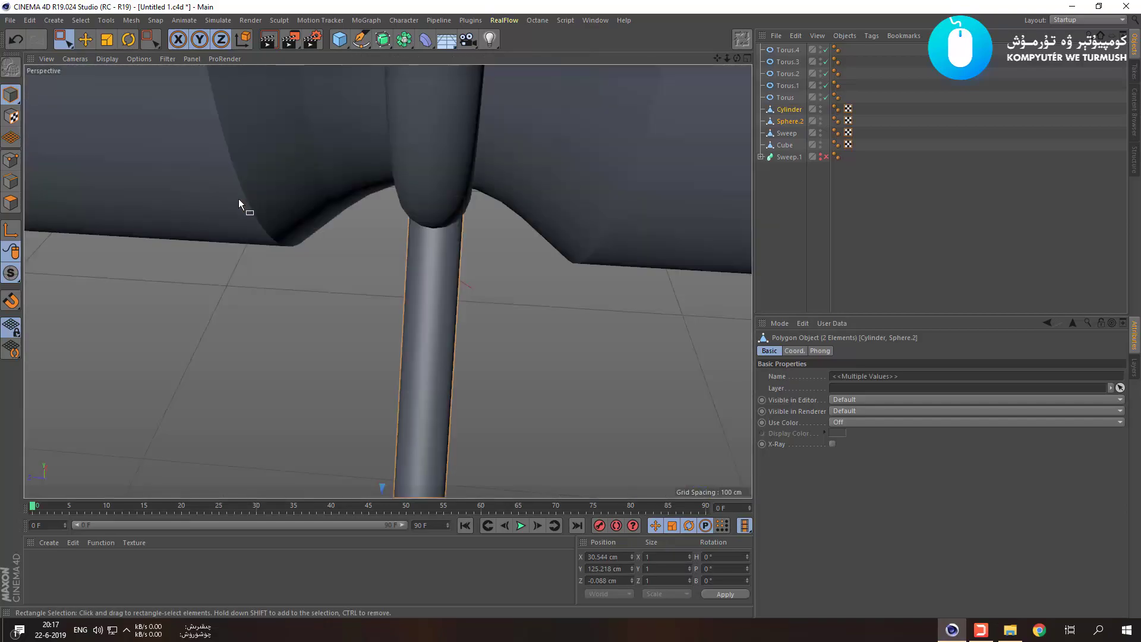
pyautogui.scroll(-6, 240, 210)
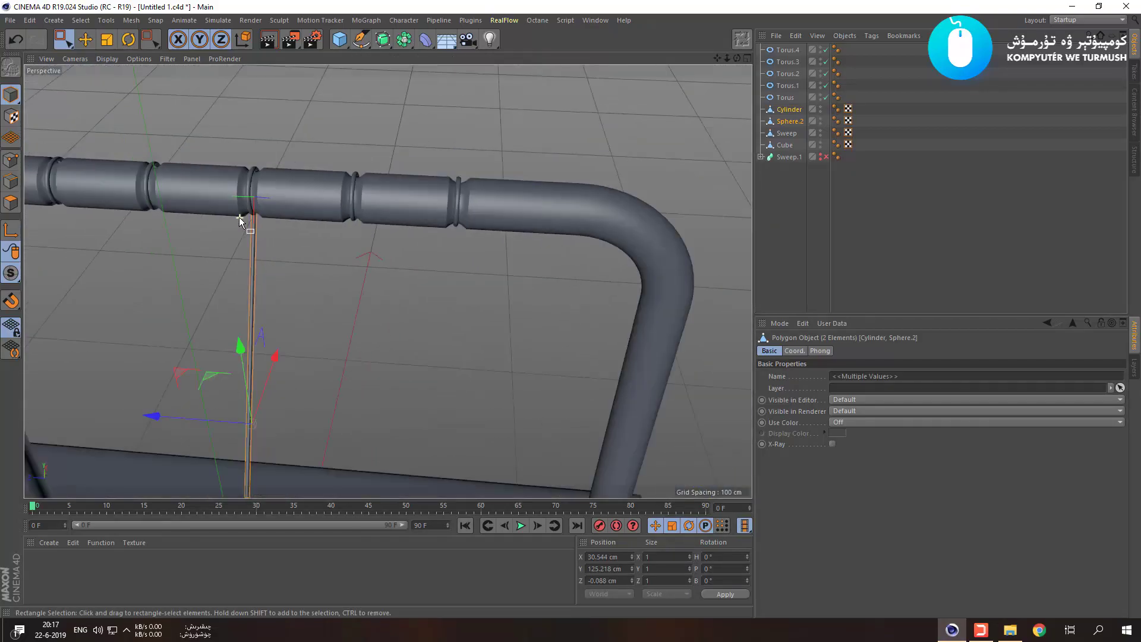
pyautogui.keyDown('alt'); pyautogui.moveTo(239, 220); pyautogui.dragTo(527, 306); pyautogui.keyUp('alt')
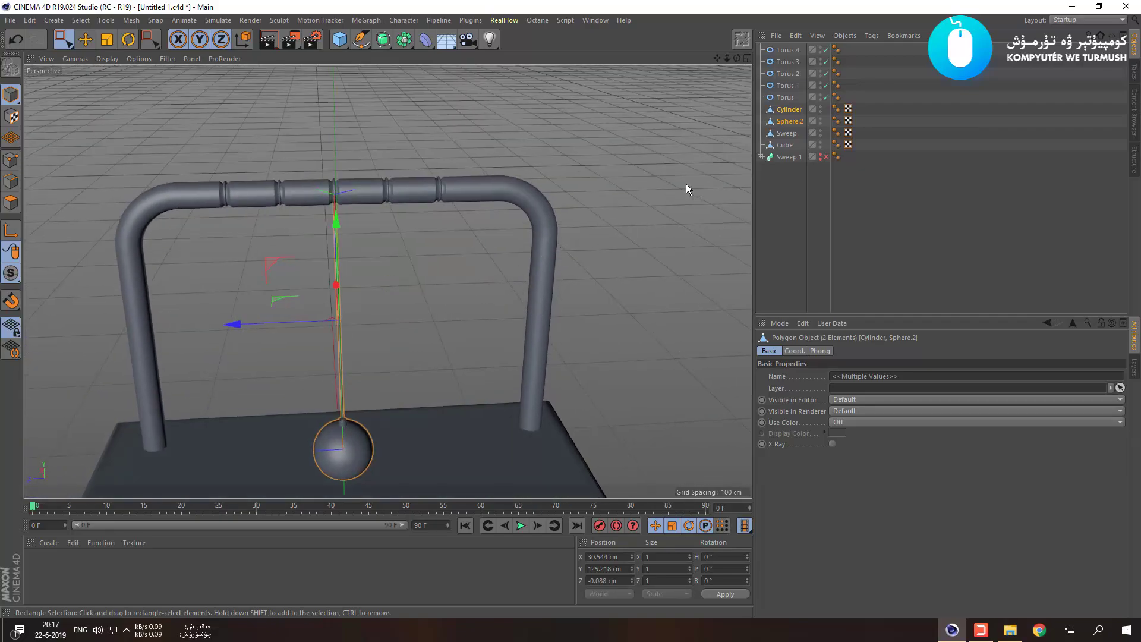
# Group the string and the middle ball under one null and place it first in the object hierarchy.
pyautogui.rightClick(781, 99)
pyautogui.click(777, 114)
pyautogui.click(783, 113)
pyautogui.click(784, 121)
pyautogui.rightClick(784, 122)
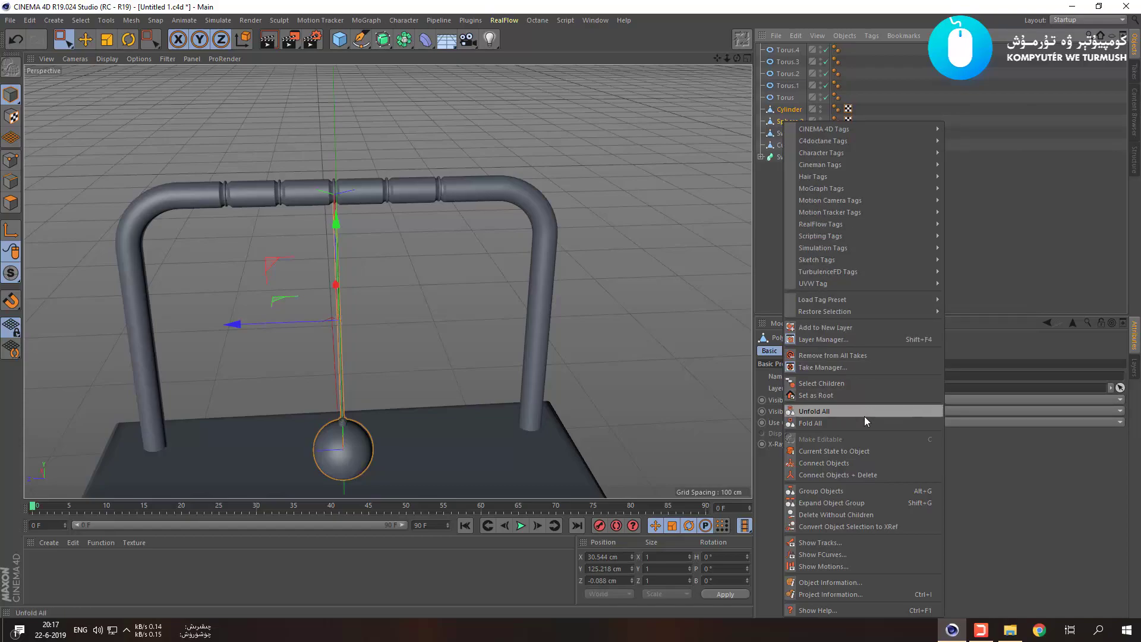
pyautogui.click(845, 492)
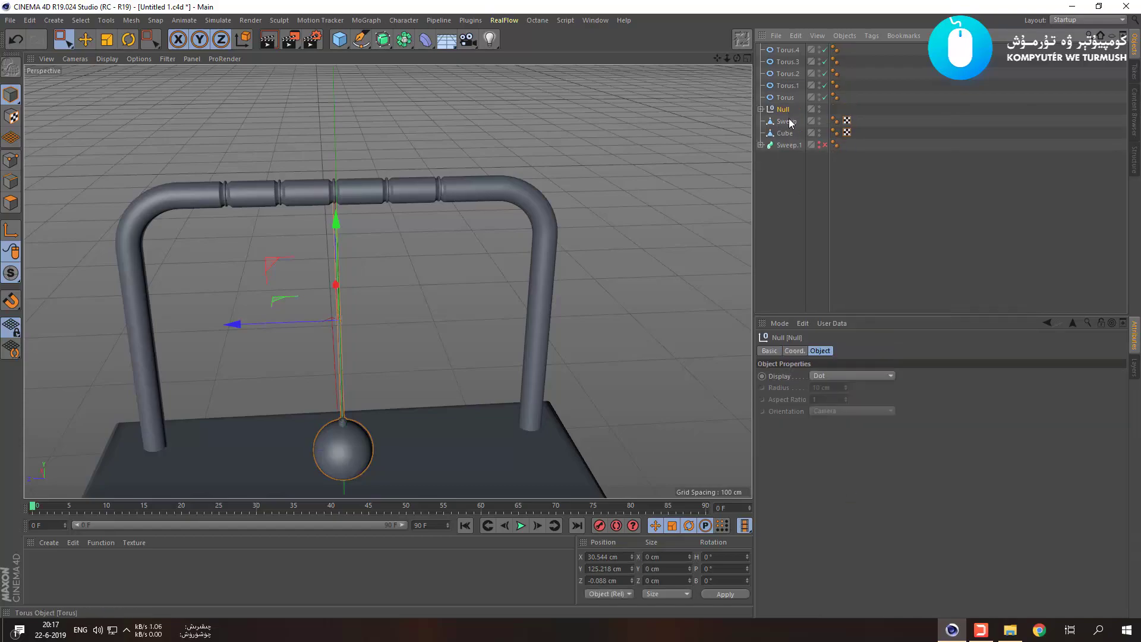
pyautogui.moveTo(784, 110); pyautogui.dragTo(787, 47)
pyautogui.scroll(-2, 626, 148)
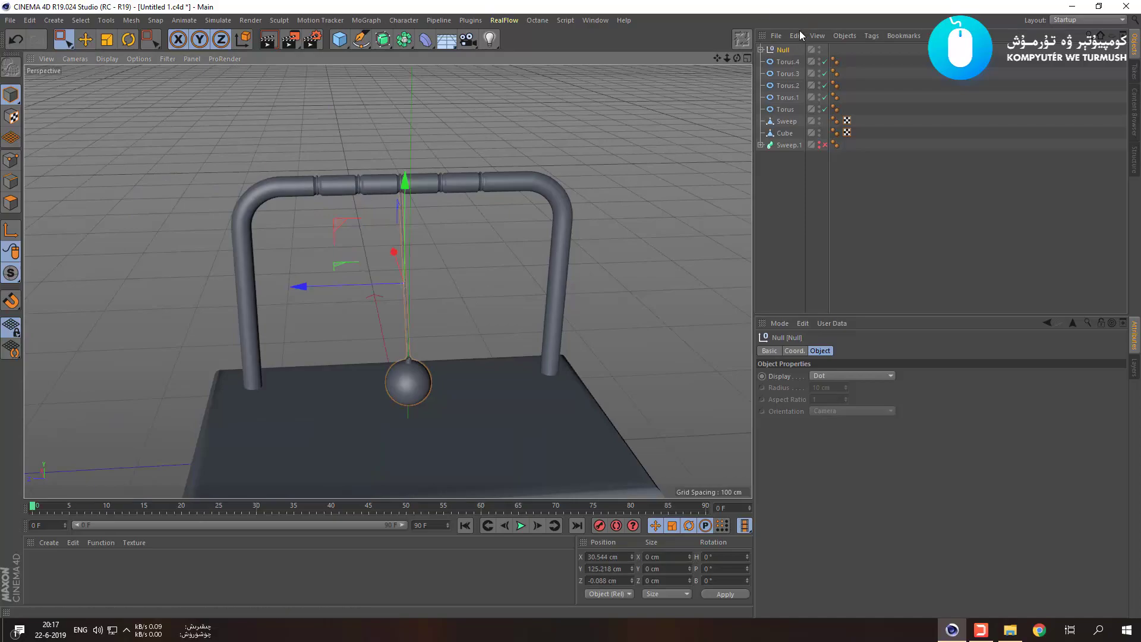
# Try a duplicate of the ball group at the neighbouring groove, about Z 30.576 cm, checking its spacing from above.
pyautogui.moveTo(784, 51); pyautogui.dragTo(782, 48)
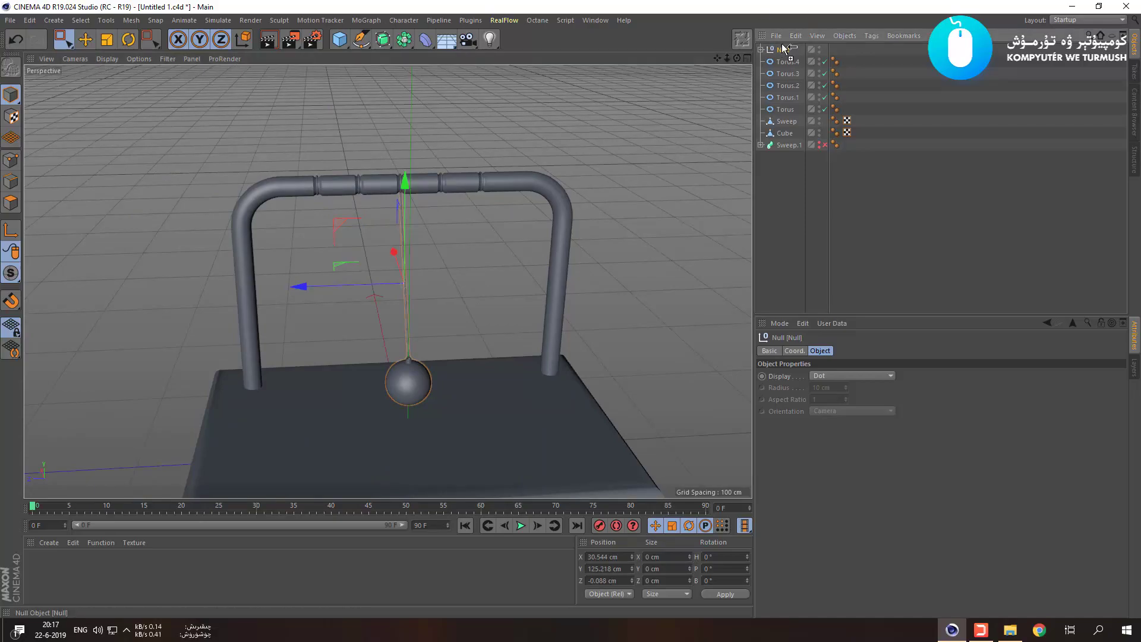
pyautogui.moveTo(350, 284); pyautogui.dragTo(309, 281)
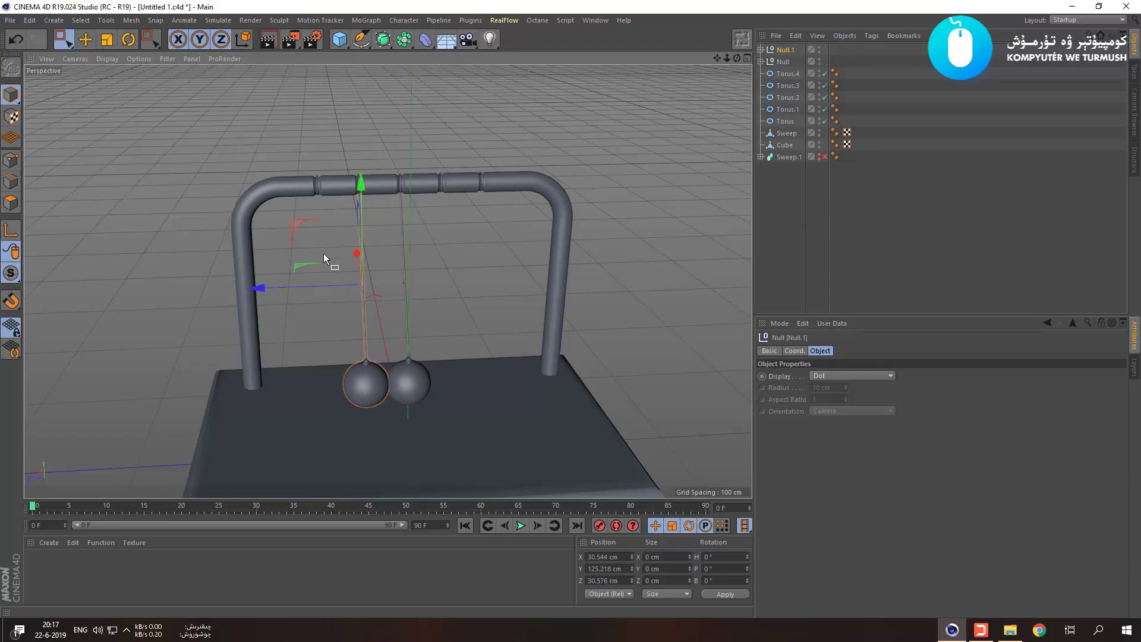
pyautogui.scroll(5, 363, 194)
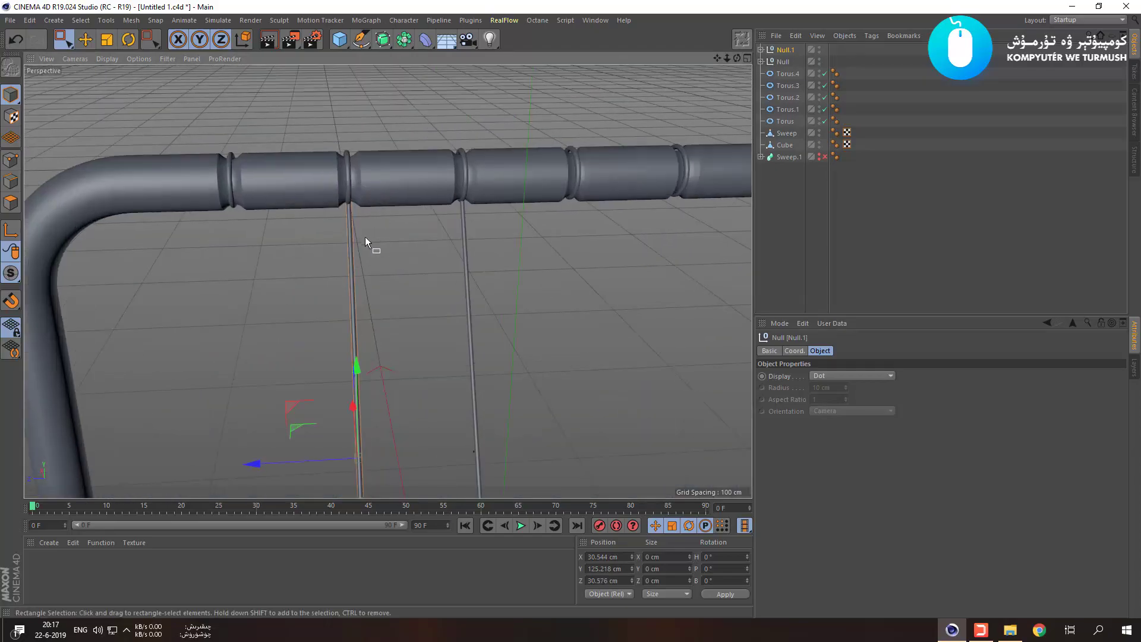
pyautogui.scroll(2, 353, 259)
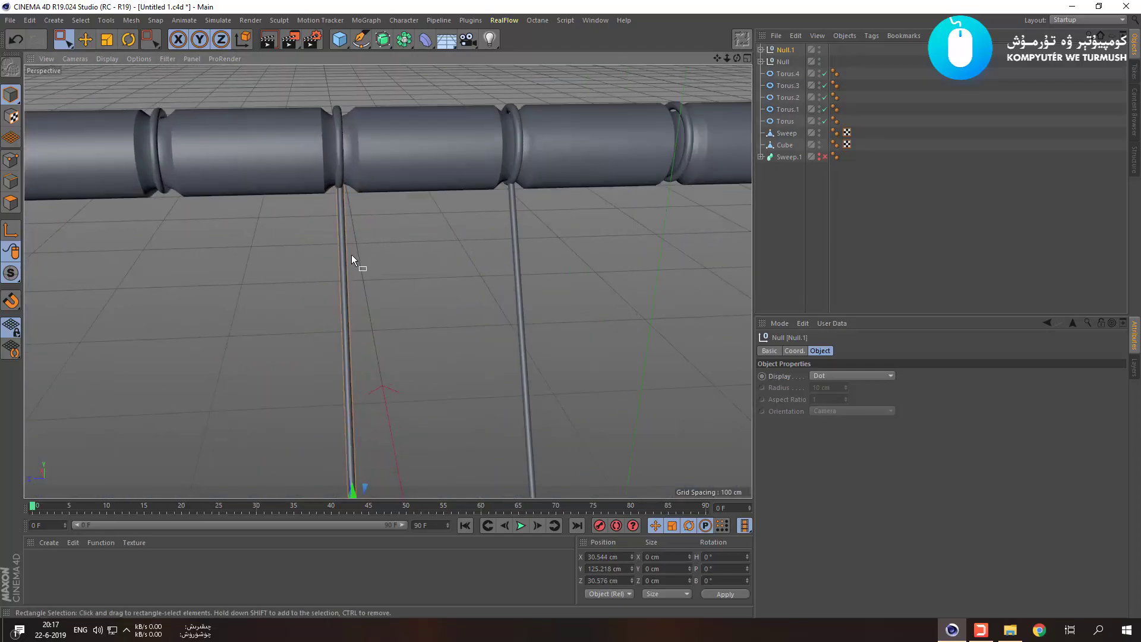
pyautogui.scroll(-2, 347, 254)
pyautogui.middleClick(343, 228)
pyautogui.middleClick(579, 363)
pyautogui.middleClick(565, 354)
pyautogui.middleClick(544, 214)
pyautogui.scroll(-4, 541, 215)
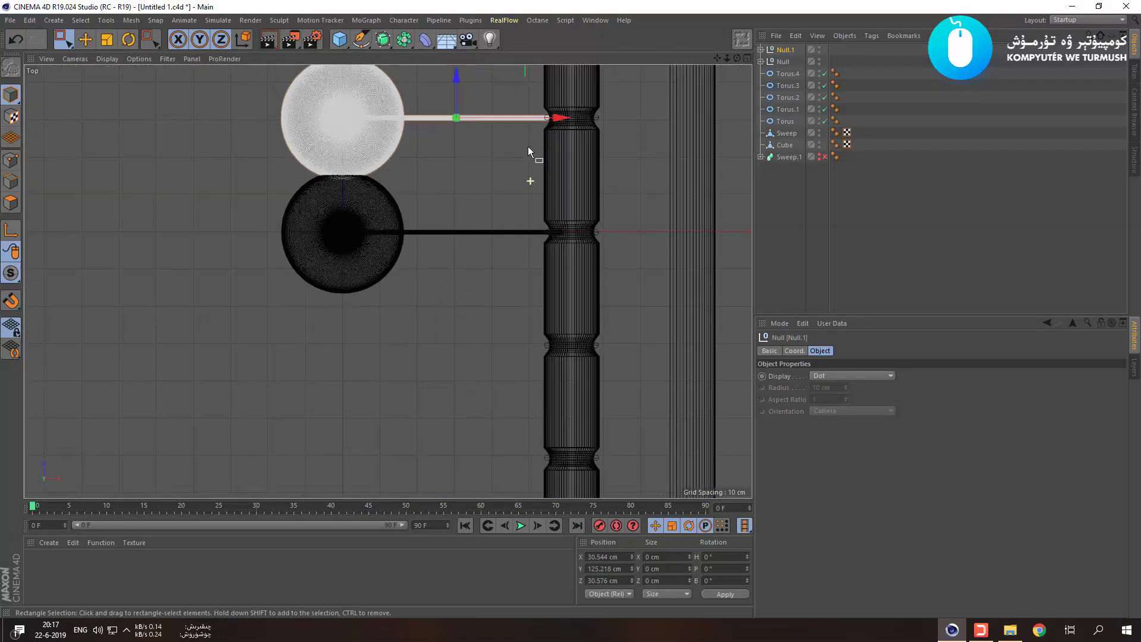
pyautogui.scroll(3, 529, 159)
pyautogui.scroll(4, 510, 200)
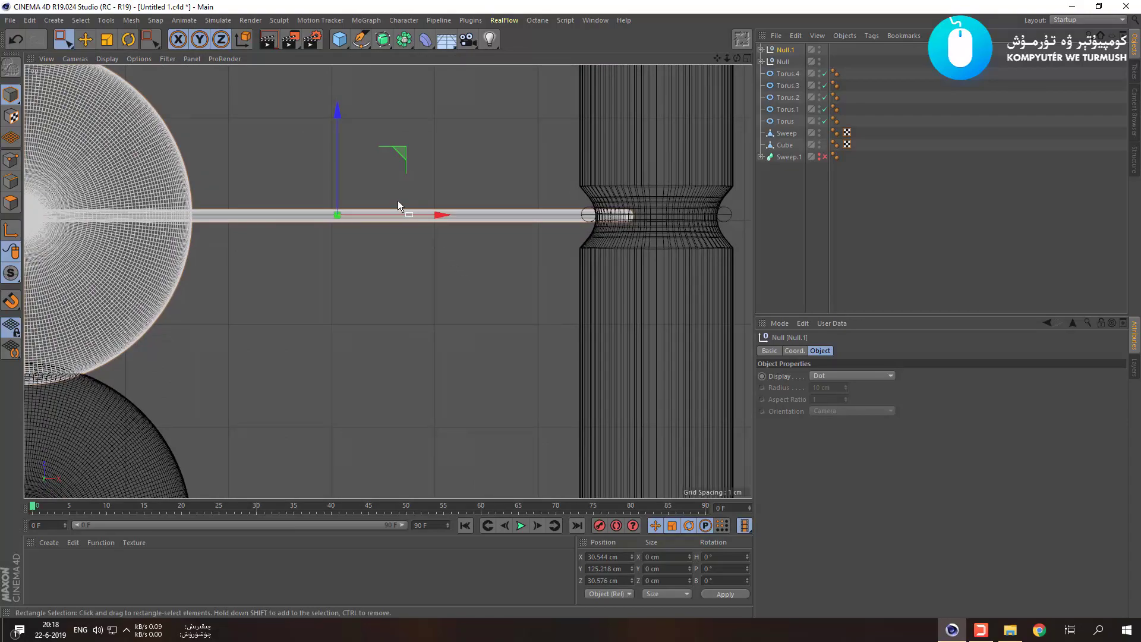
pyautogui.press('Delete')
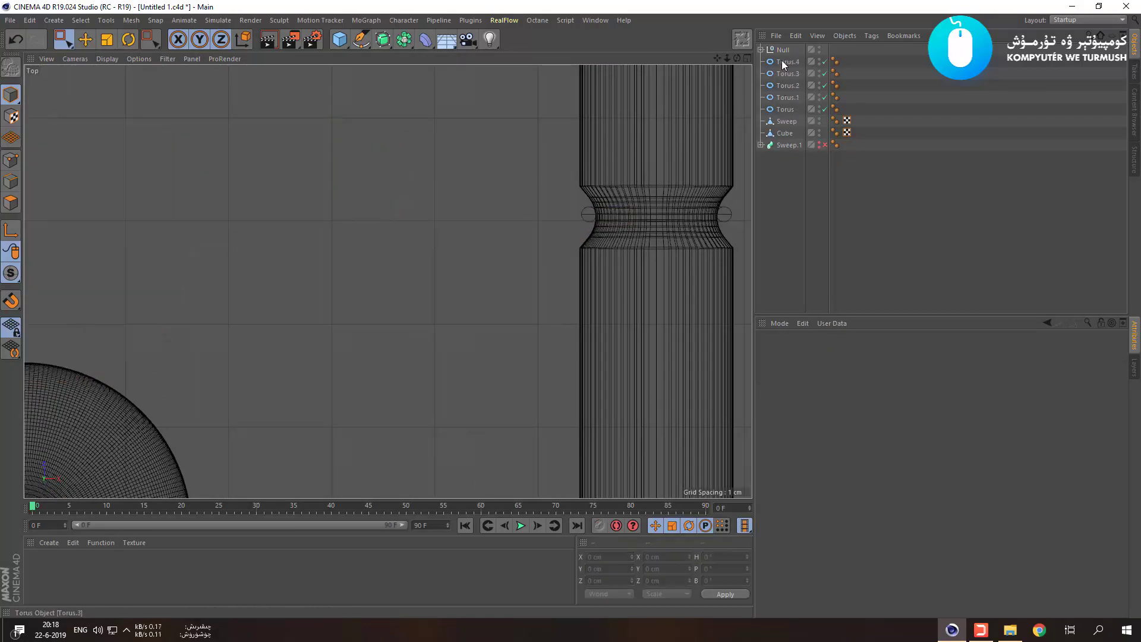
# Scale down the ball inside the group to about 27.45 cm wide, leaving the string's size alone.
pyautogui.click(760, 50)
pyautogui.click(789, 63)
pyautogui.click(789, 73)
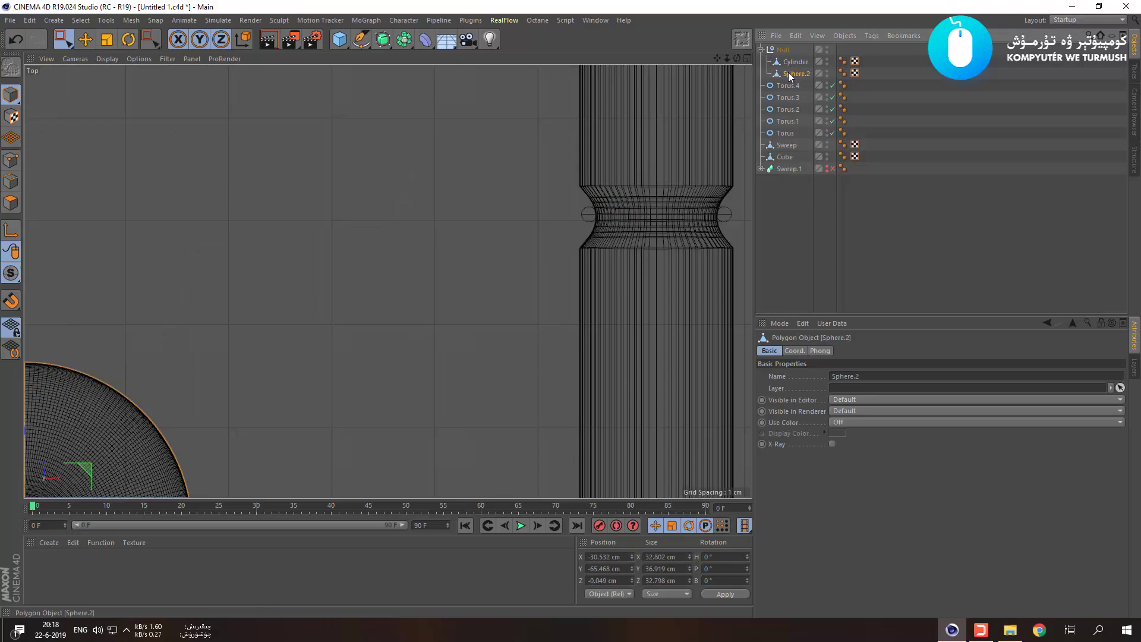
pyautogui.press('h')
pyautogui.press('t')
pyautogui.moveTo(397, 199); pyautogui.dragTo(325, 222)
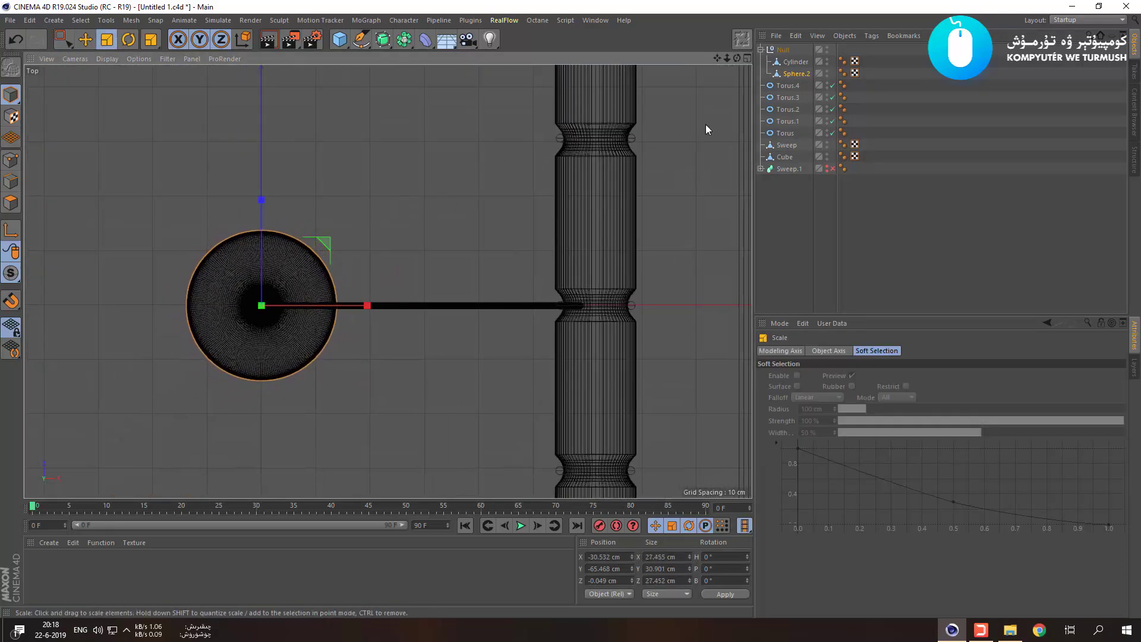
# Try a duplicate of the ball group with the smaller ball at the neighbouring groove, about Z 30.746 cm.
pyautogui.click(761, 49)
pyautogui.moveTo(778, 50)
pyautogui.keyDown('ctrl'); pyautogui.mouseDown()
pyautogui.moveTo(778, 38)
pyautogui.moveTo(783, 48)
pyautogui.mouseUp(); pyautogui.keyUp('ctrl')
pyautogui.press('e')
pyautogui.moveTo(427, 227); pyautogui.dragTo(440, 60)
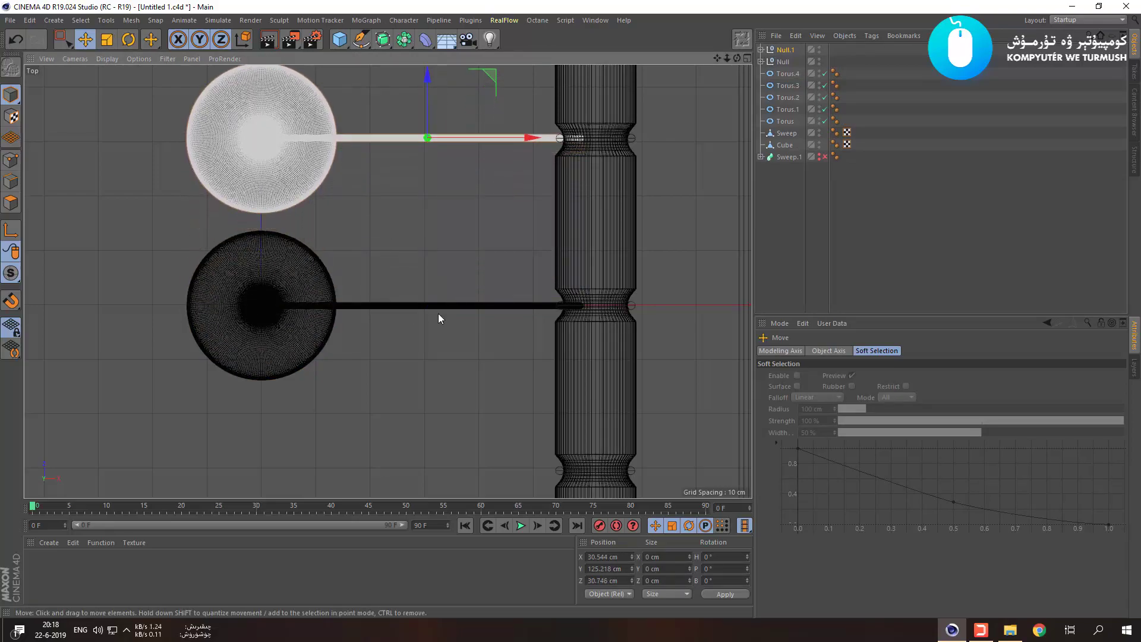
pyautogui.hotkey('ctrl', 'z')
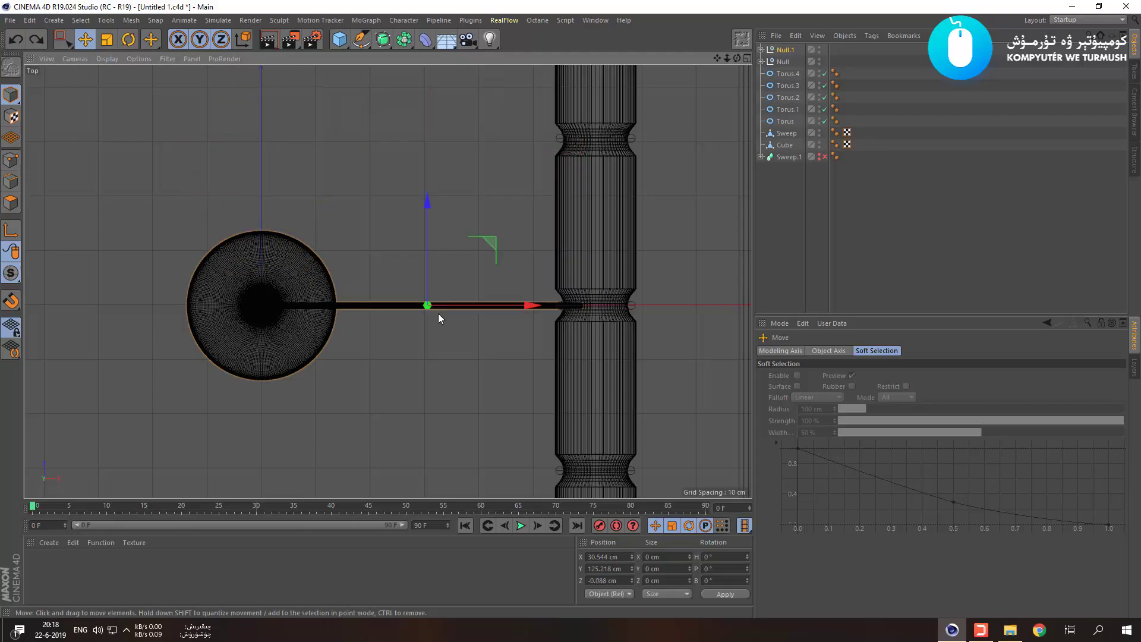
# Delete the duplicated ball group, keeping only the original null with its string and ball.
pyautogui.click(782, 61)
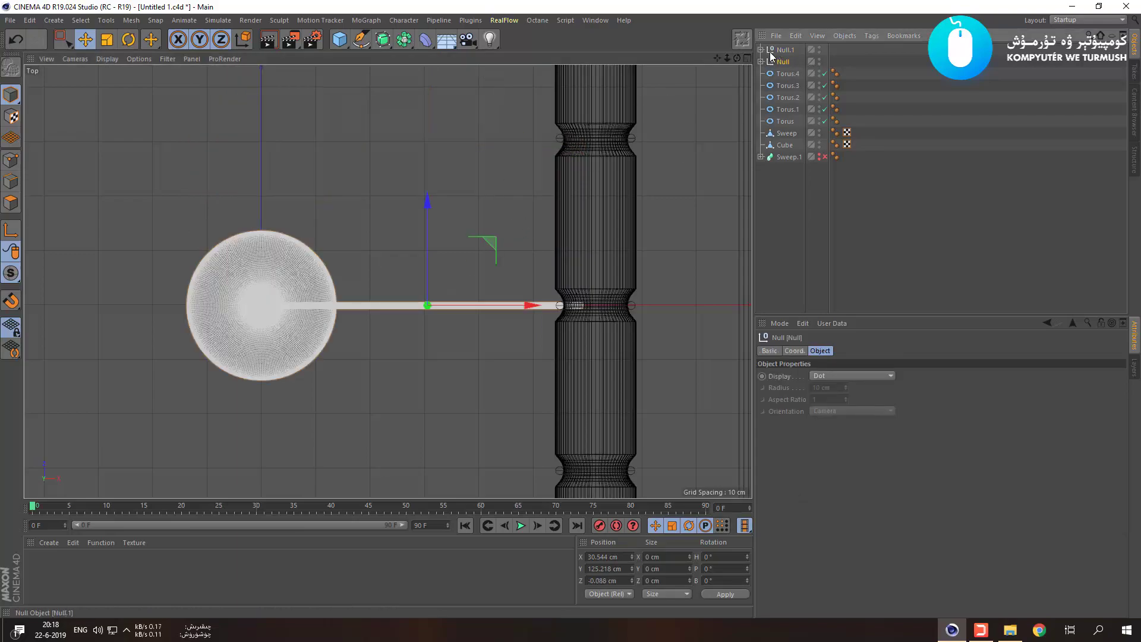
pyautogui.click(762, 51)
pyautogui.click(786, 61)
pyautogui.click(790, 73)
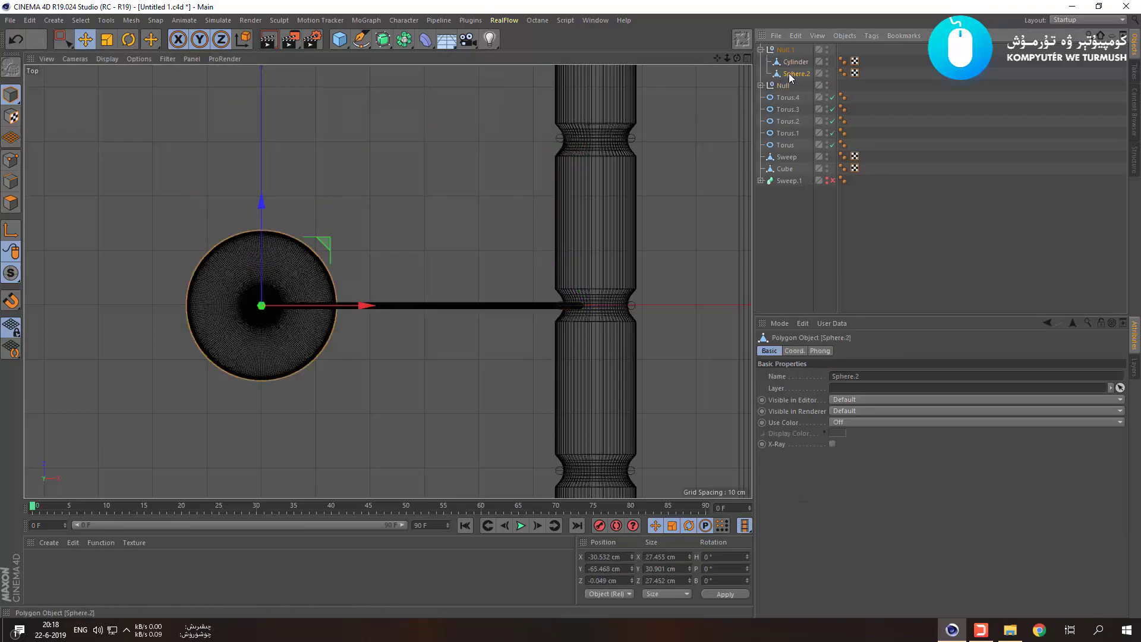
pyautogui.click(783, 86)
pyautogui.click(762, 85)
pyautogui.click(785, 50)
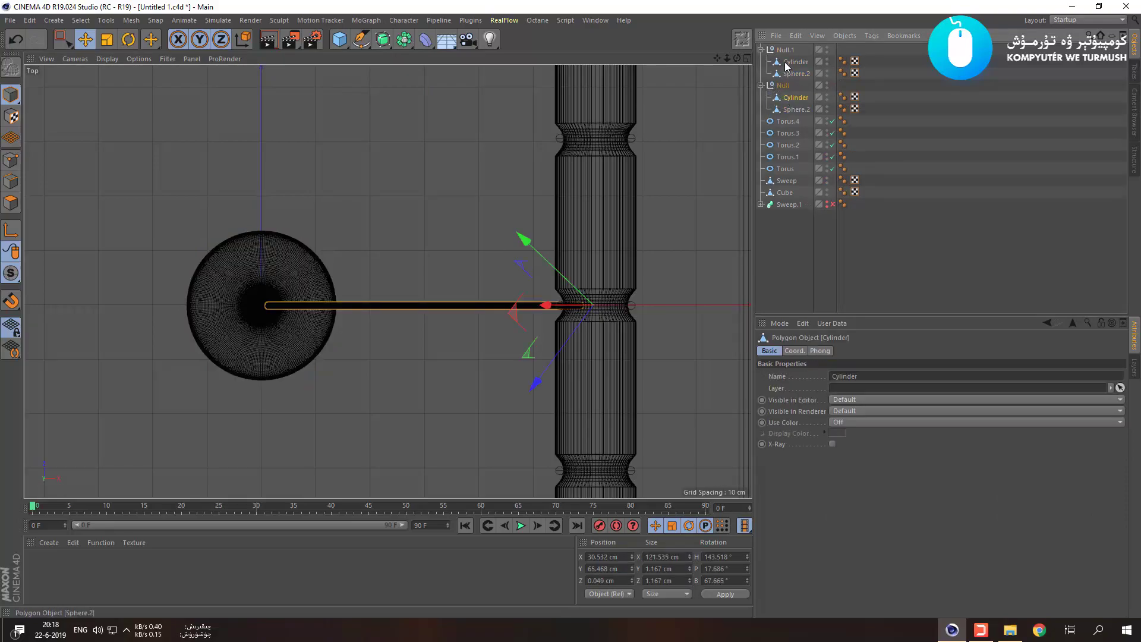
pyautogui.press('Delete')
# Scale the ball inside the group up slightly and collapse the group in the object hierarchy.
pyautogui.click(790, 74)
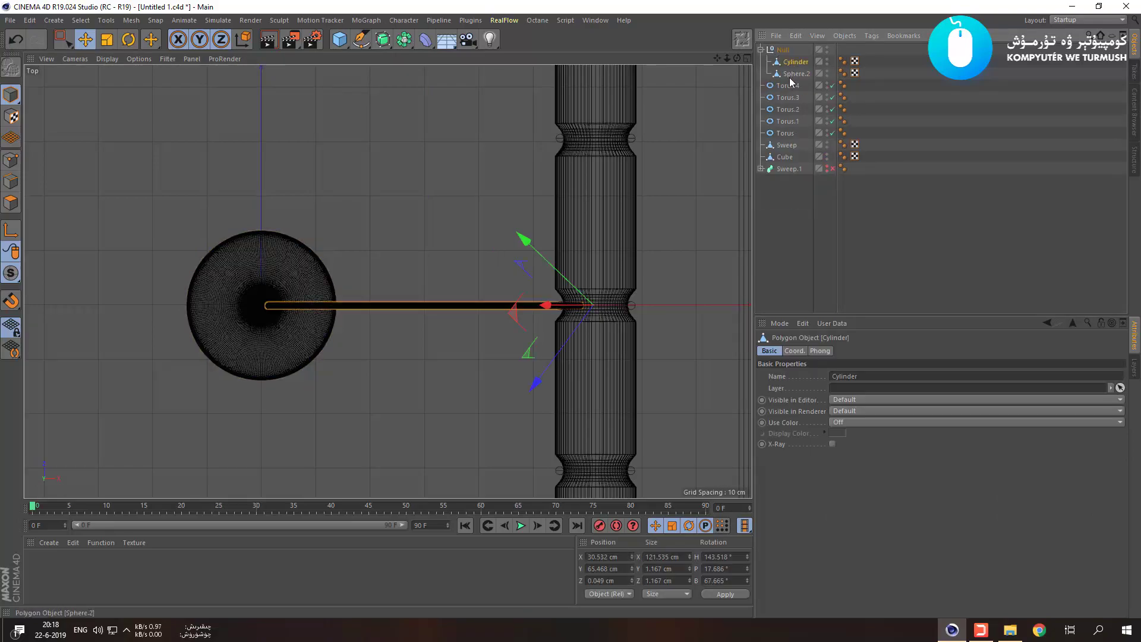
pyautogui.press('t')
pyautogui.moveTo(462, 190); pyautogui.dragTo(625, 127)
pyautogui.click(772, 53)
pyautogui.click(761, 49)
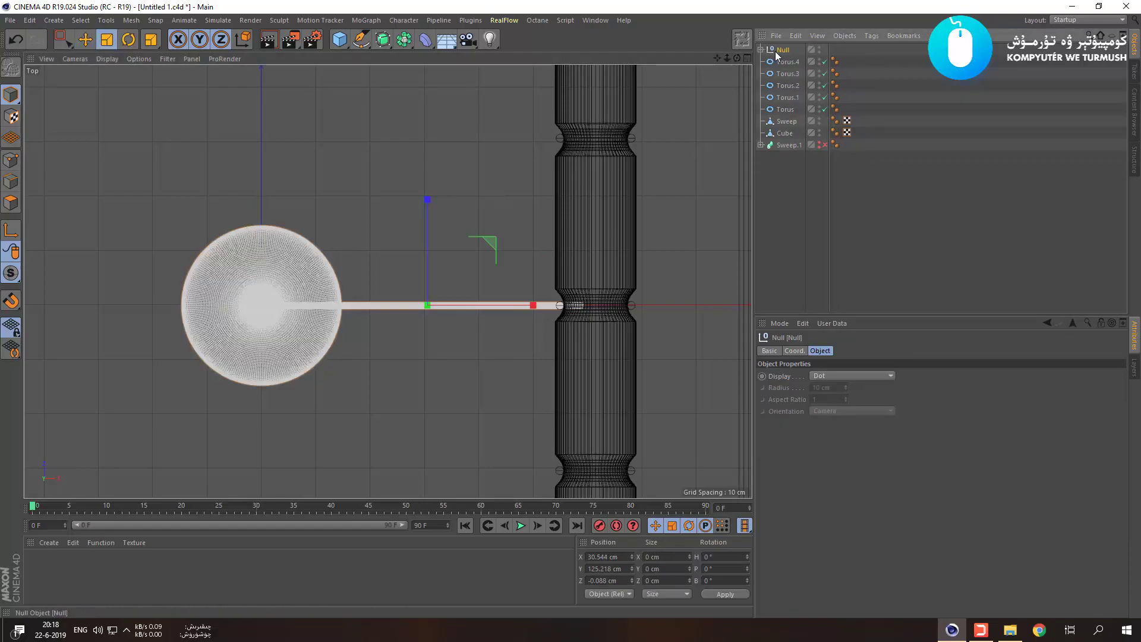
# Try a duplicate of the ball group at the neighbouring groove, then delete that copy.
pyautogui.hotkey('ctrl', 'c')
pyautogui.hotkey('ctrl', 'v')
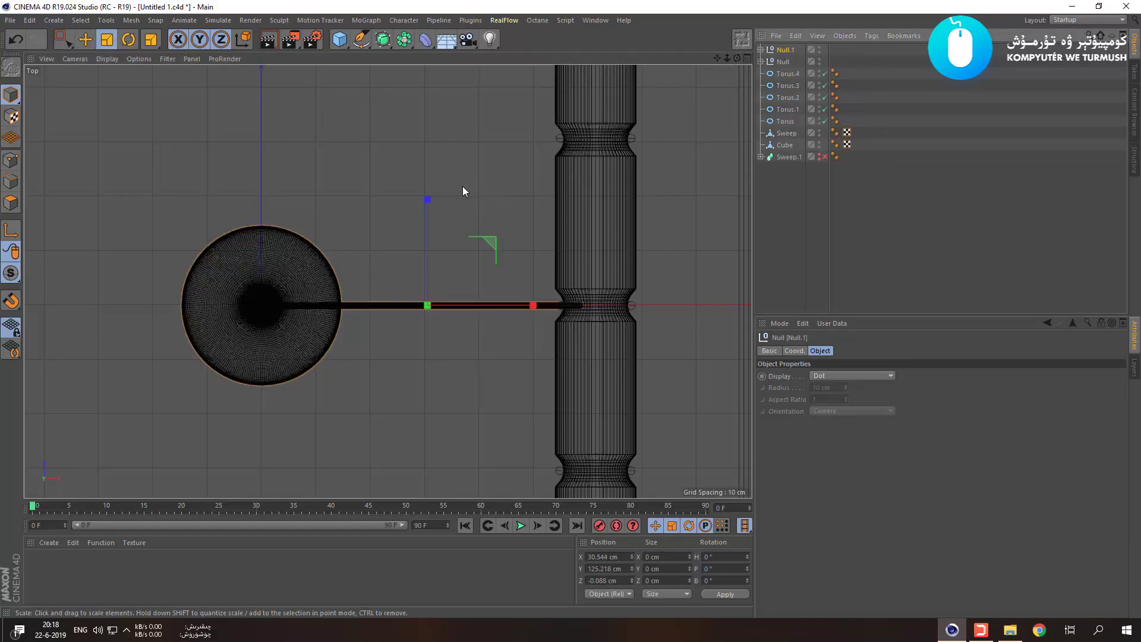
pyautogui.press('e')
pyautogui.moveTo(436, 212); pyautogui.dragTo(437, 52)
pyautogui.hotkey('ctrl', 'z')
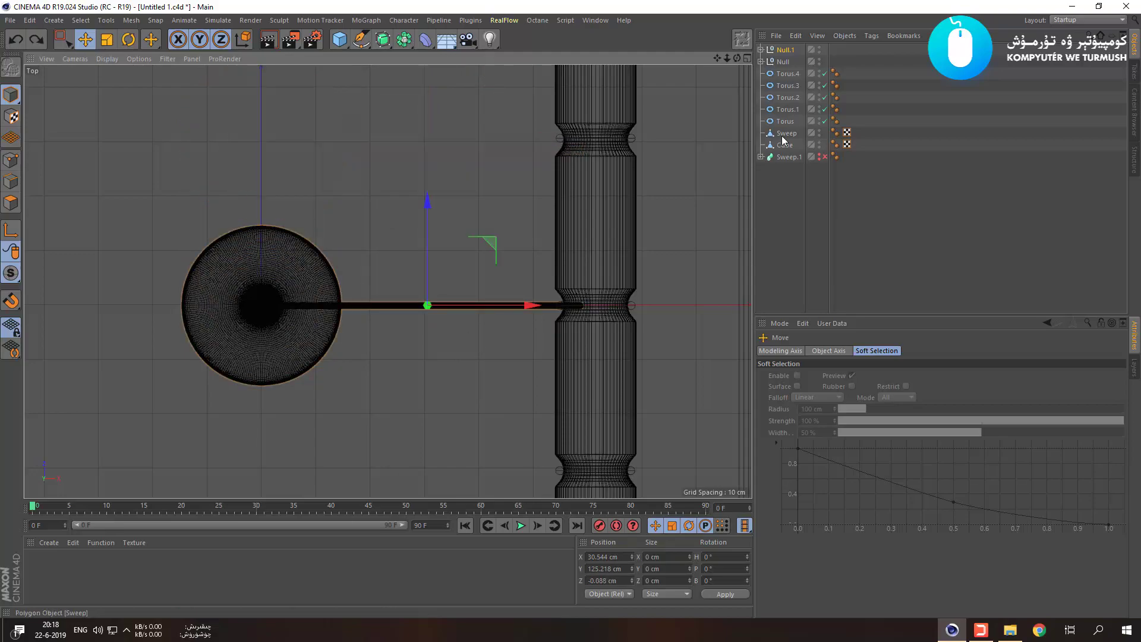
pyautogui.press('Delete')
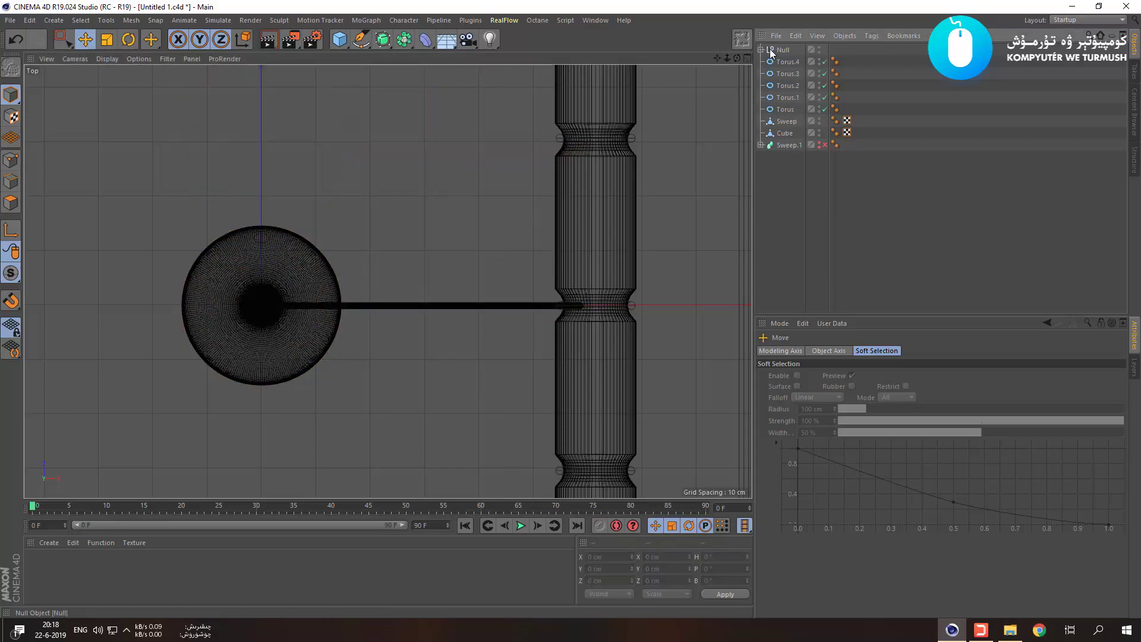
# Scale the ball inside the null up to about 30.4 cm wide and collapse the group in the object hierarchy.
pyautogui.click(760, 50)
pyautogui.click(788, 62)
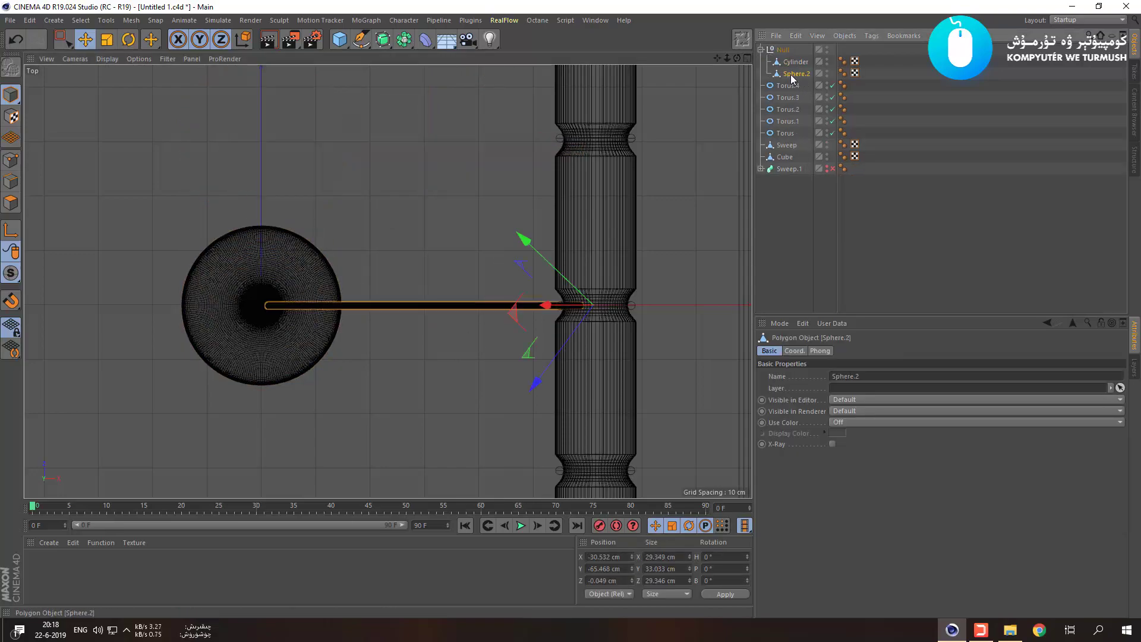
pyautogui.click(790, 74)
pyautogui.moveTo(486, 207); pyautogui.dragTo(483, 208)
pyautogui.hotkey('ctrl', 'z')
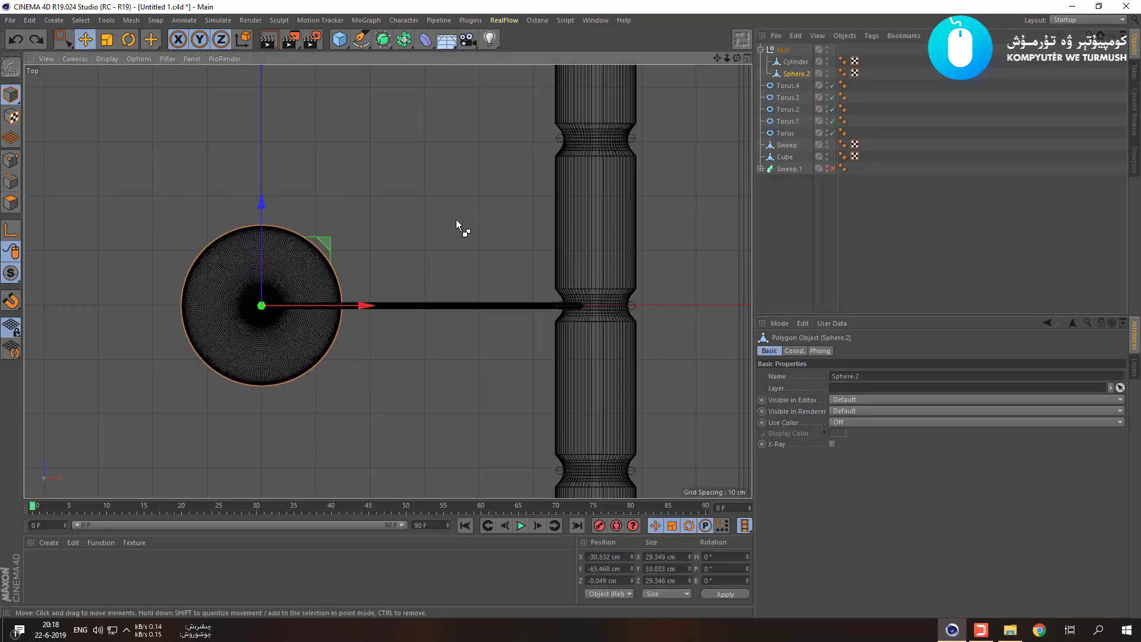
pyautogui.press('t')
pyautogui.moveTo(406, 230); pyautogui.dragTo(426, 236)
pyautogui.click(760, 50)
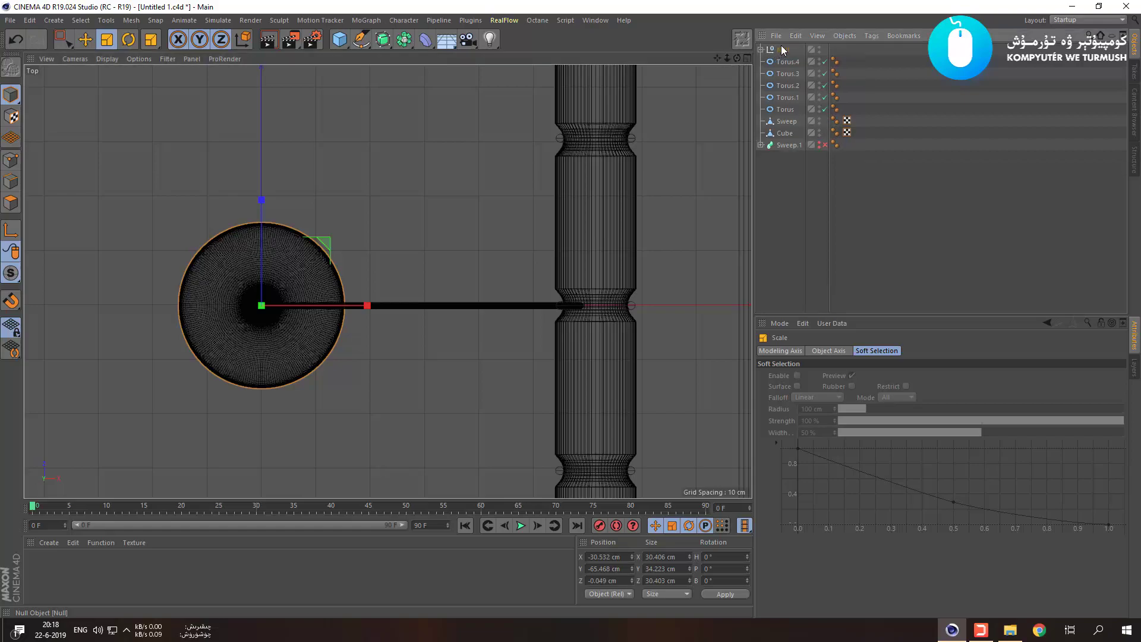
# Duplicate the ball group and move the copy along Z to the neighbouring groove, about Z 30.722 cm.
pyautogui.keyDown('ctrl'); pyautogui.moveTo(785, 50); pyautogui.dragTo(785, 50); pyautogui.keyUp('ctrl')
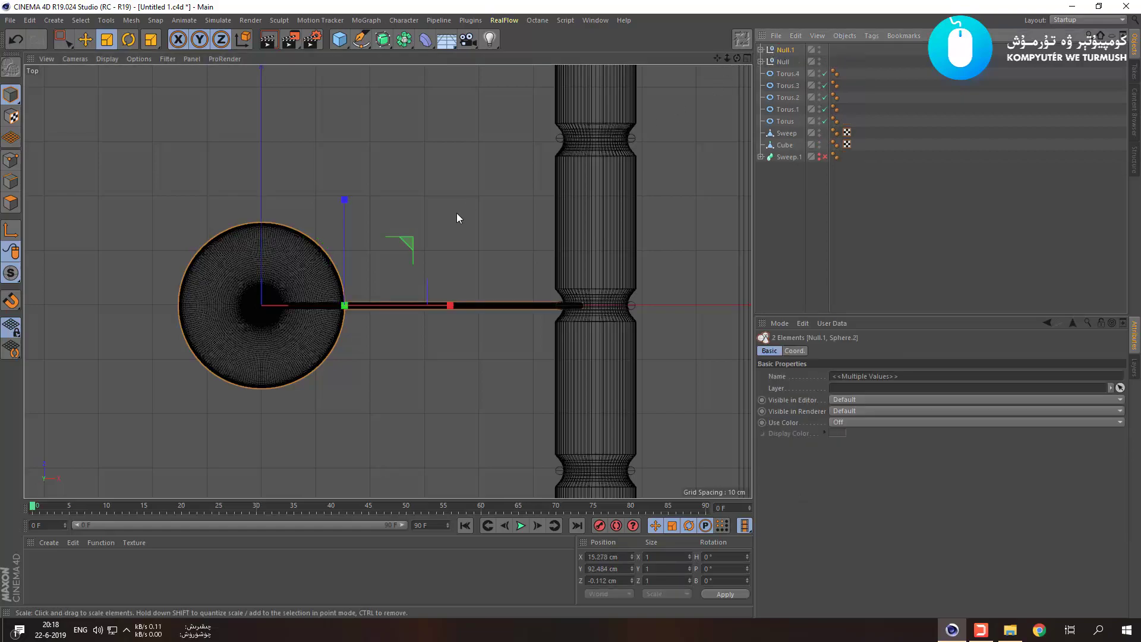
pyautogui.press('e')
pyautogui.moveTo(347, 233); pyautogui.dragTo(379, 64)
pyautogui.scroll(8, 577, 102)
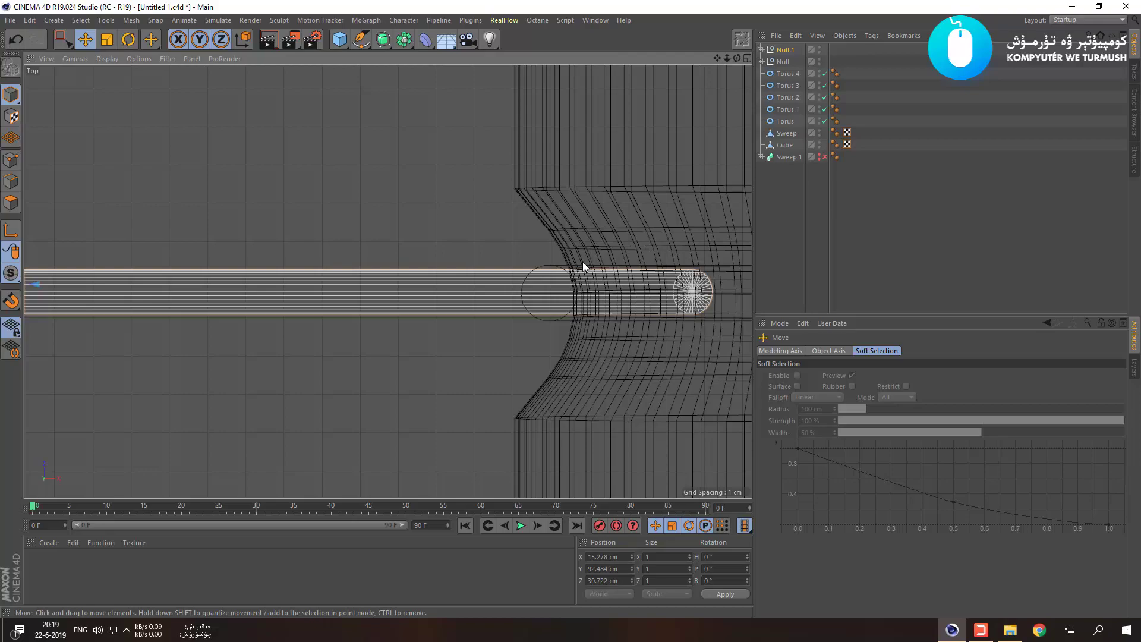
pyautogui.scroll(-8, 582, 261)
# Duplicate the ball group again and move the copy one groove further outward, about Z 60.722 cm.
pyautogui.moveTo(781, 49); pyautogui.dragTo(781, 46)
pyautogui.scroll(7, 405, 186)
pyautogui.scroll(-5, 440, 285)
pyautogui.moveTo(441, 271); pyautogui.dragTo(448, 135)
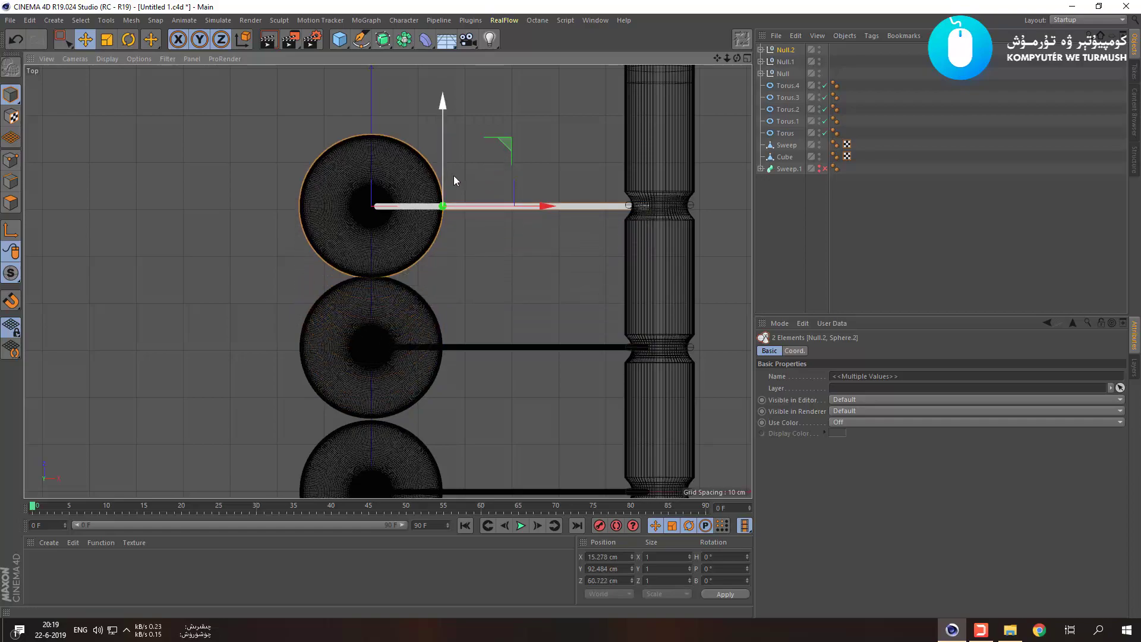
pyautogui.scroll(6, 675, 197)
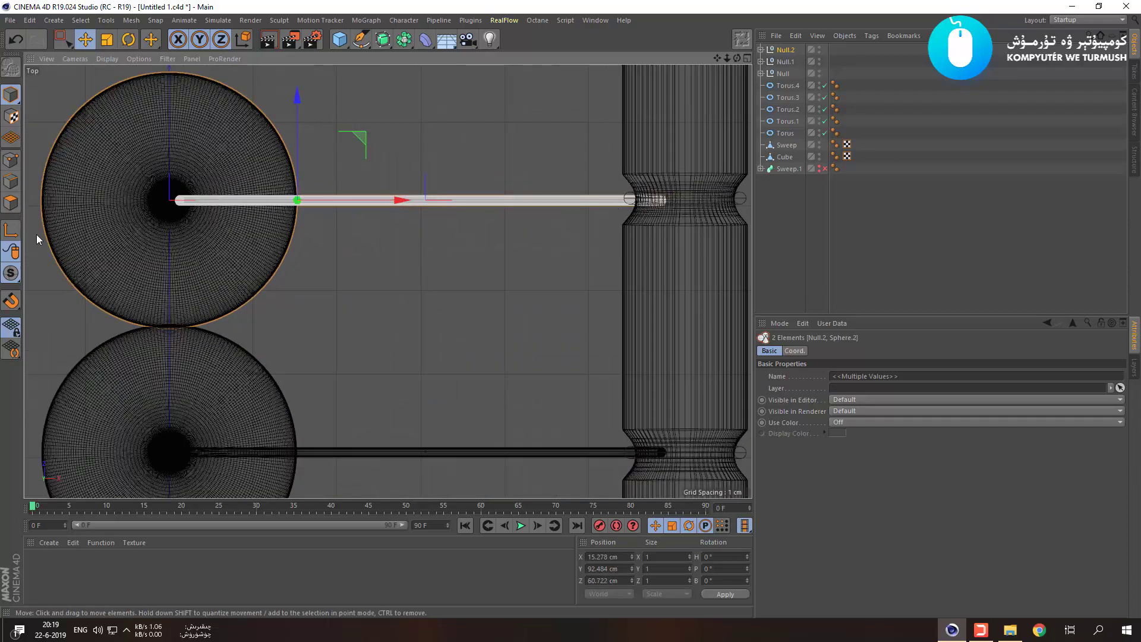
# Shift the axis of the outermost copy toward the rail, about X 53.383 cm, and nudge the copy to about Z 61.024 cm.
pyautogui.moveTo(405, 198); pyautogui.dragTo(717, 205)
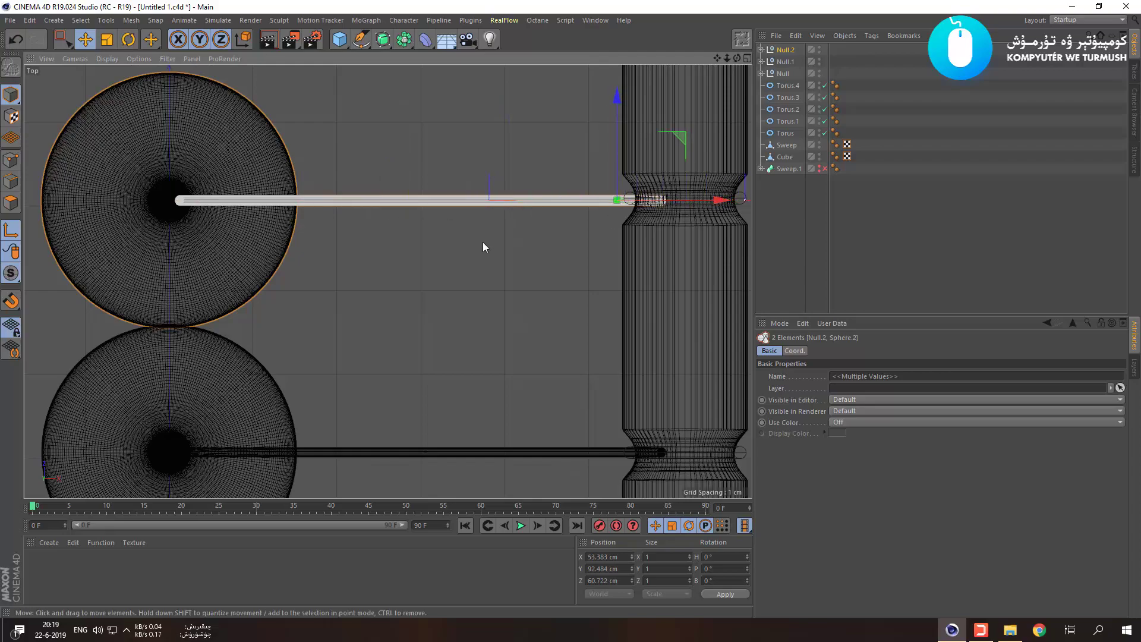
pyautogui.press('space')
pyautogui.scroll(5, 683, 187)
pyautogui.moveTo(499, 141); pyautogui.dragTo(498, 131)
pyautogui.scroll(-6, 490, 138)
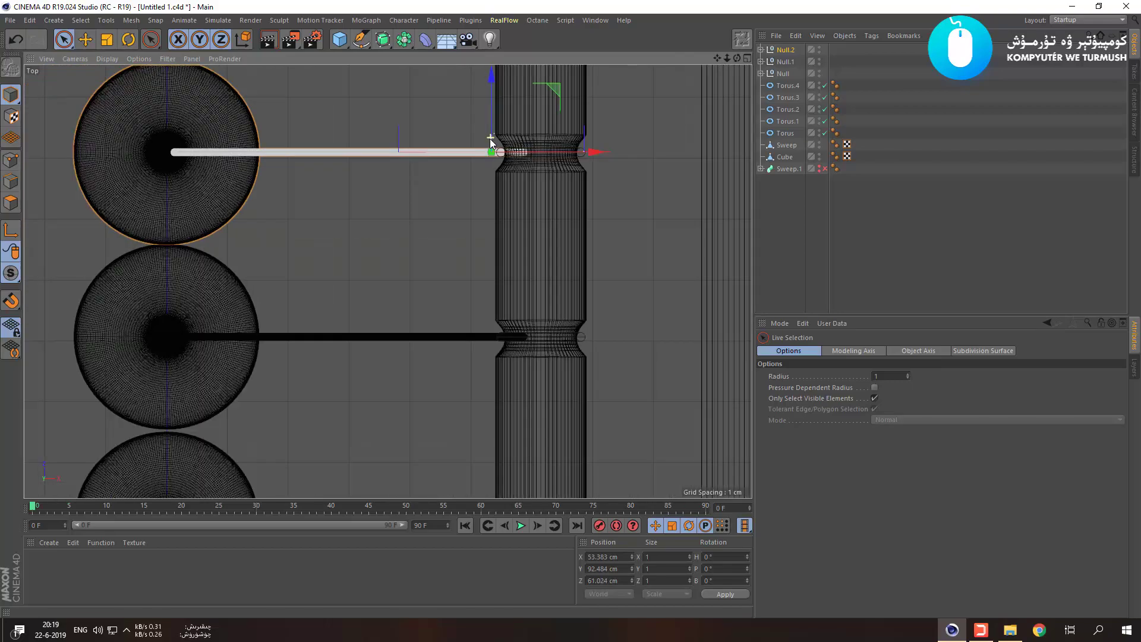
# Duplicate the outermost ball group and centre the copy in the first groove on the opposite side, about Z -30.433 cm.
pyautogui.scroll(-3, 490, 138)
pyautogui.middleClick(372, 141)
pyautogui.middleClick(348, 144)
pyautogui.middleClick(354, 150)
pyautogui.middleClick(452, 155)
pyautogui.keyDown('alt'); pyautogui.moveTo(472, 145); pyautogui.dragTo(398, 294, button='middle'); pyautogui.keyUp('alt')
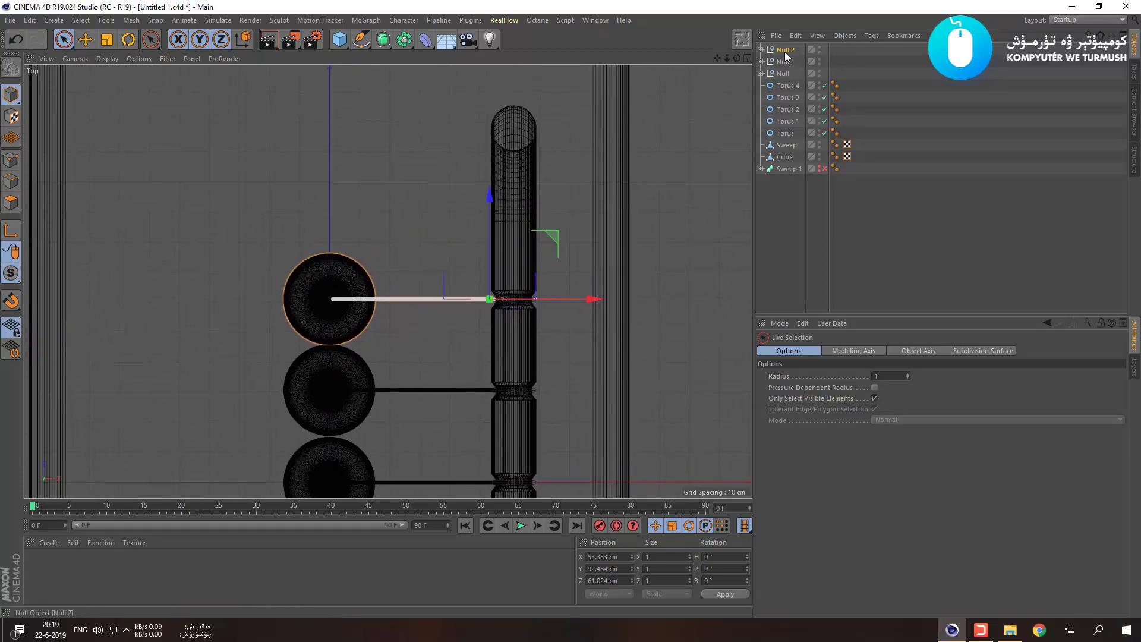
pyautogui.scroll(-3, 505, 198)
pyautogui.keyDown('alt'); pyautogui.moveTo(510, 318); pyautogui.dragTo(470, 256, button='middle'); pyautogui.keyUp('alt')
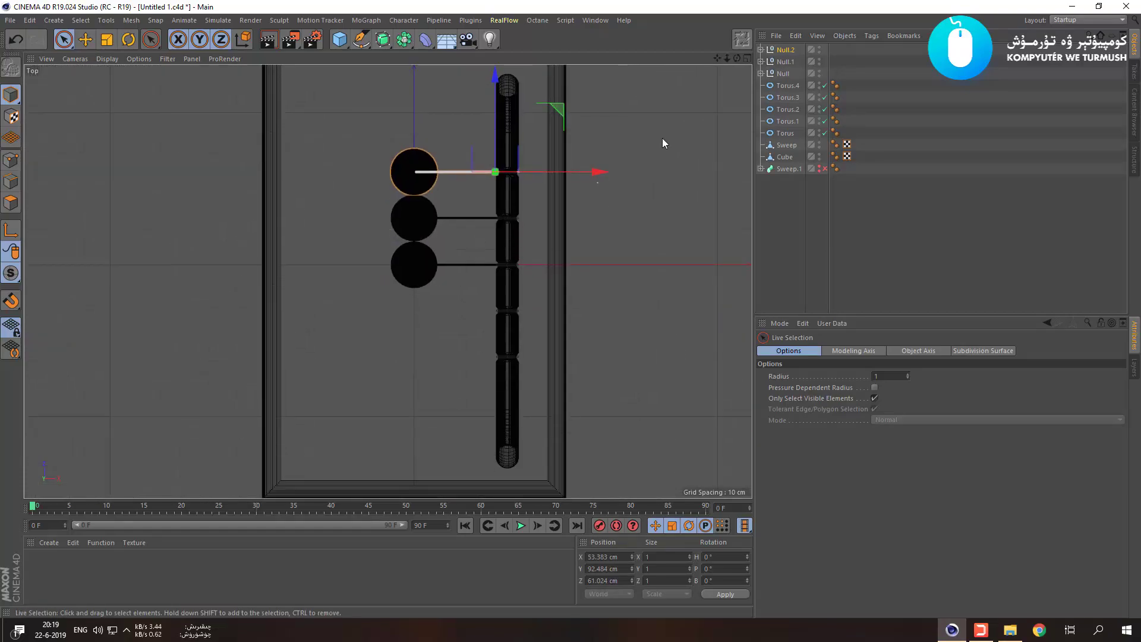
pyautogui.hotkey('ctrl', 'c')
pyautogui.hotkey('ctrl', 'v')
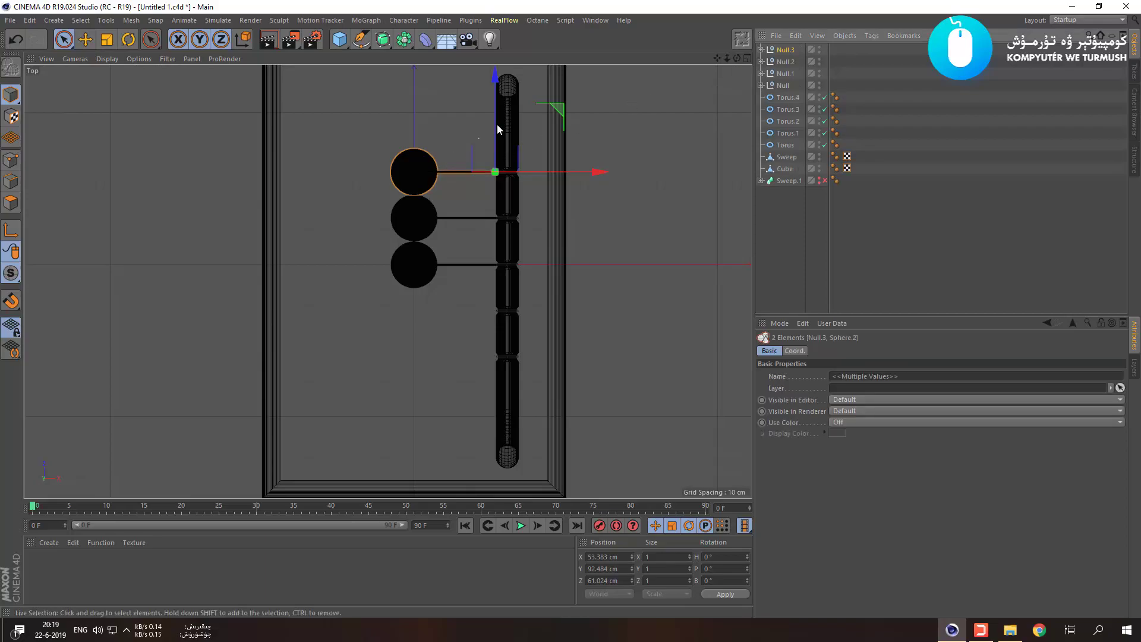
pyautogui.moveTo(491, 132); pyautogui.dragTo(497, 290)
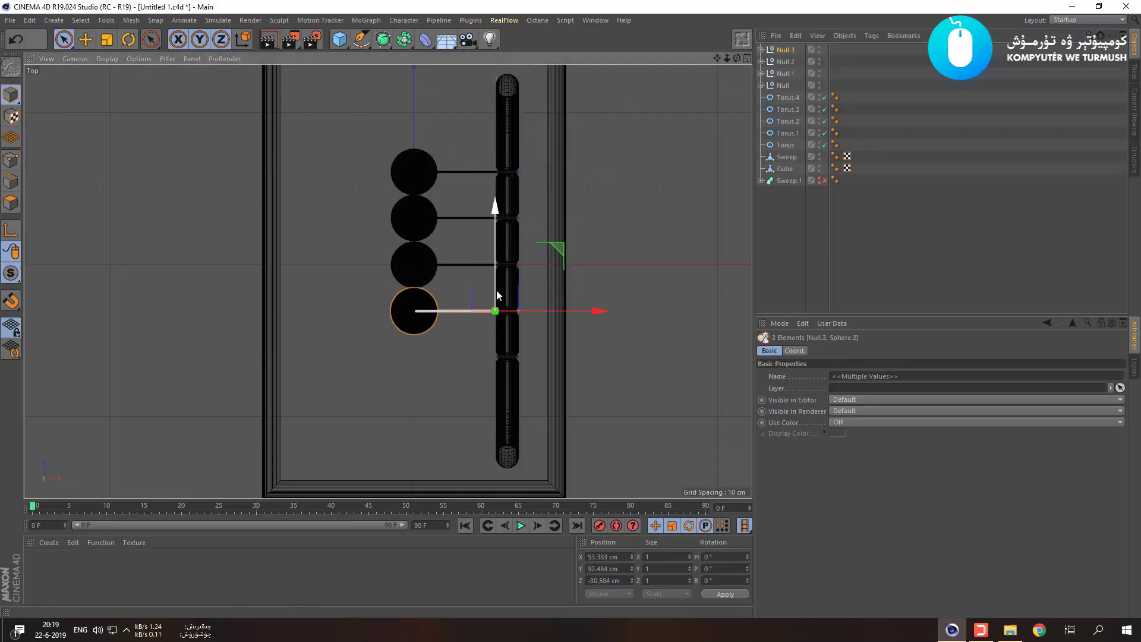
pyautogui.scroll(8, 497, 315)
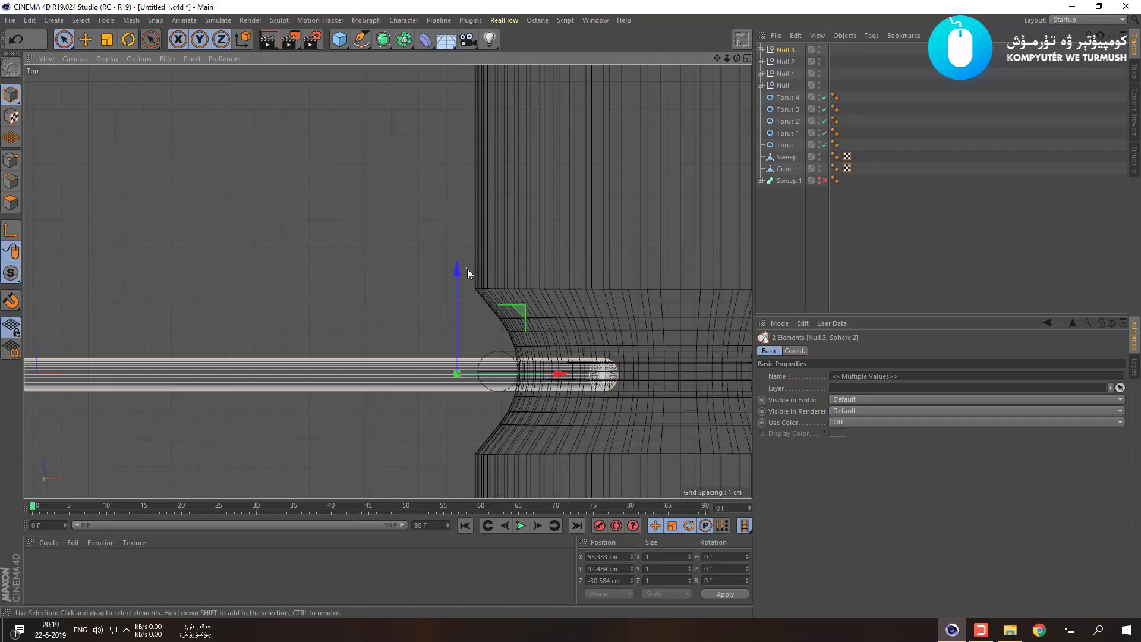
pyautogui.moveTo(456, 271); pyautogui.dragTo(457, 267)
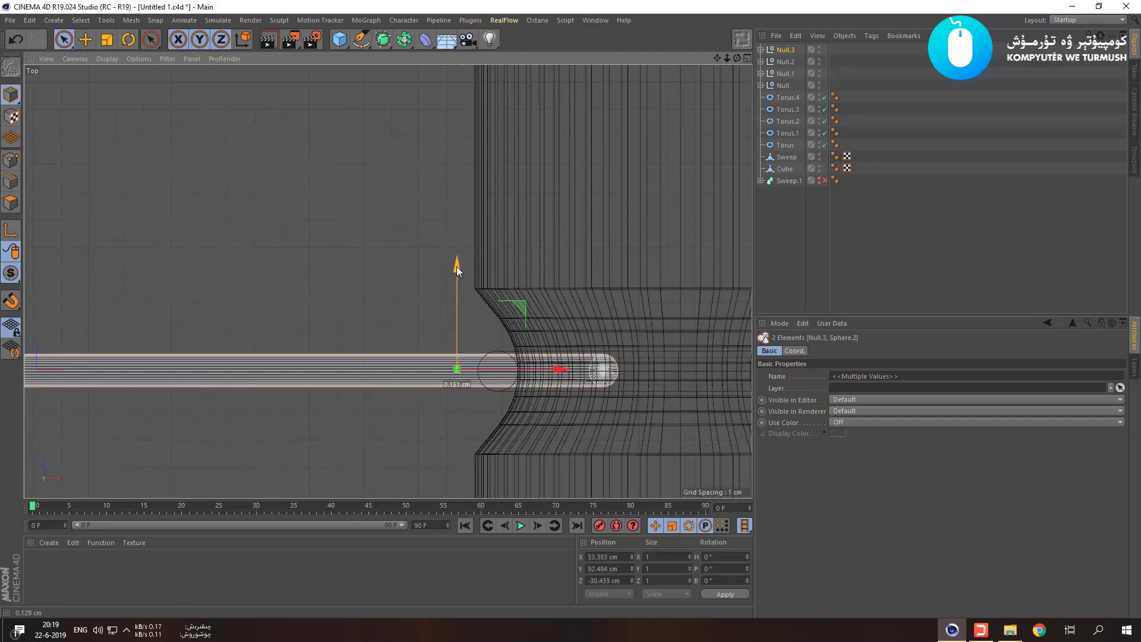
pyautogui.scroll(-8, 458, 266)
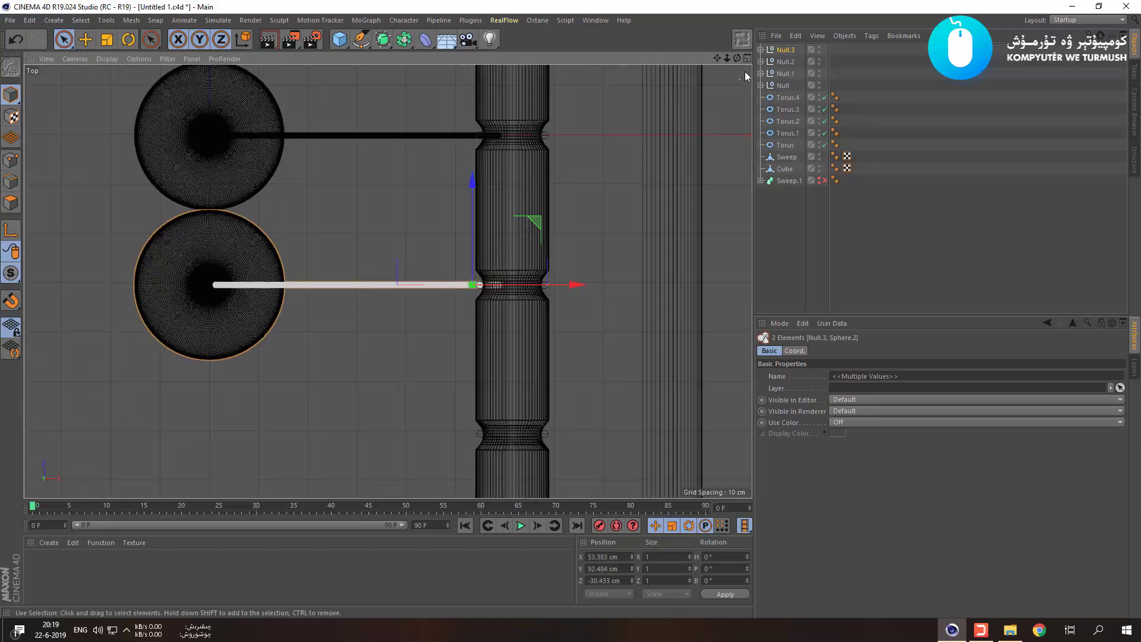
# Duplicate the newest ball group and align the copy with the last free groove, about Z -60.643 cm.
pyautogui.click(781, 46)
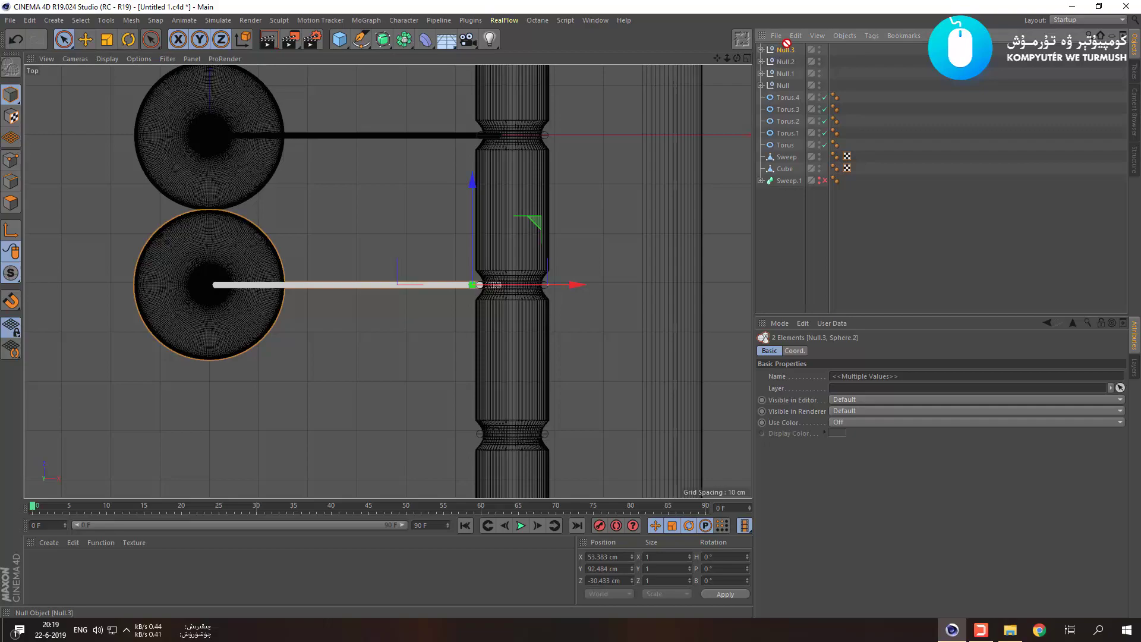
pyautogui.keyDown('ctrl'); pyautogui.moveTo(786, 45); pyautogui.dragTo(784, 46); pyautogui.keyUp('ctrl')
pyautogui.scroll(-5, 451, 257)
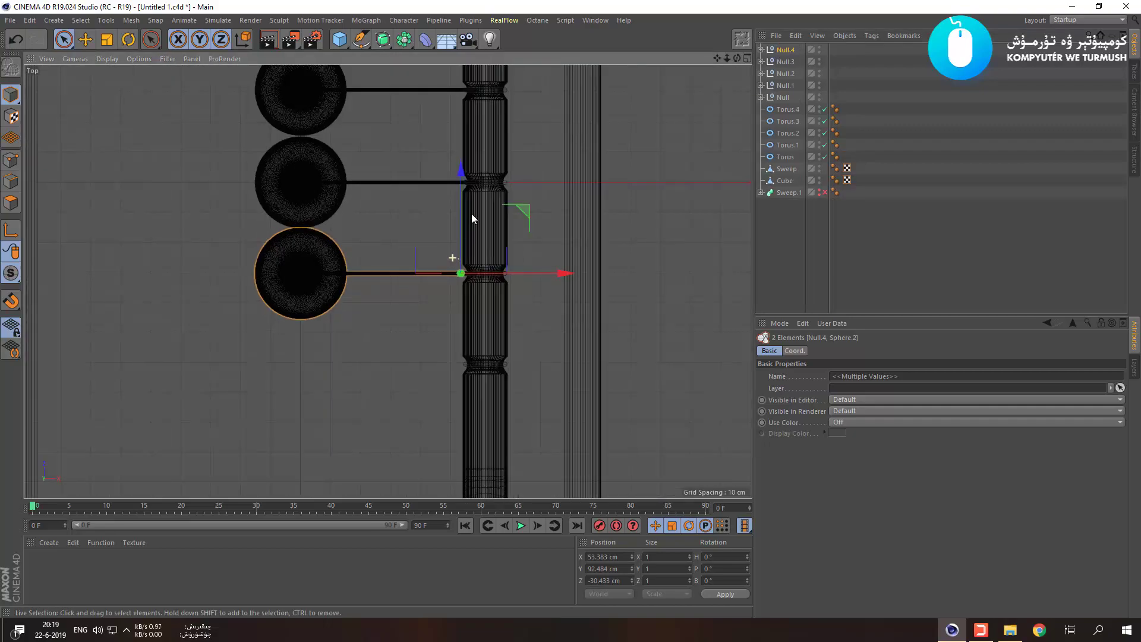
pyautogui.moveTo(461, 190); pyautogui.dragTo(466, 273)
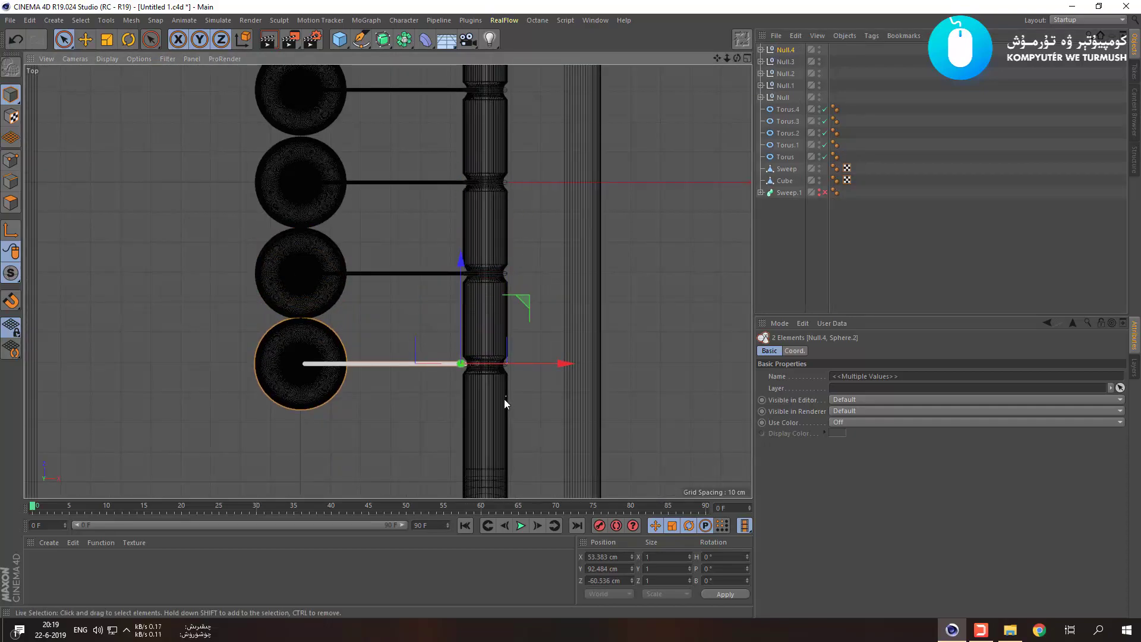
pyautogui.scroll(6, 505, 398)
pyautogui.scroll(4, 318, 238)
pyautogui.moveTo(318, 147); pyautogui.dragTo(310, 159)
# Deselect everything in the perspective view and expand all five ball groups in the object hierarchy.
pyautogui.middleClick(290, 189)
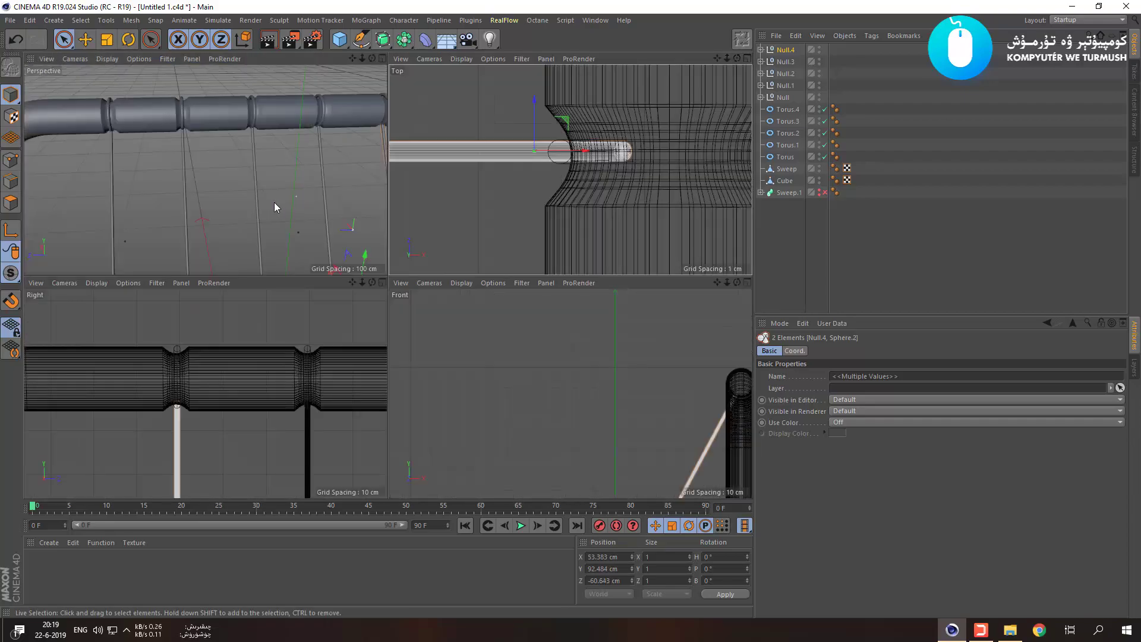
pyautogui.middleClick(275, 201)
pyautogui.scroll(-3, 272, 202)
pyautogui.click(391, 130)
pyautogui.moveTo(553, 211)
pyautogui.keyDown('alt'); pyautogui.mouseDown()
pyautogui.moveTo(666, 183)
pyautogui.moveTo(558, 205)
pyautogui.moveTo(563, 218)
pyautogui.mouseUp(); pyautogui.keyUp('alt')
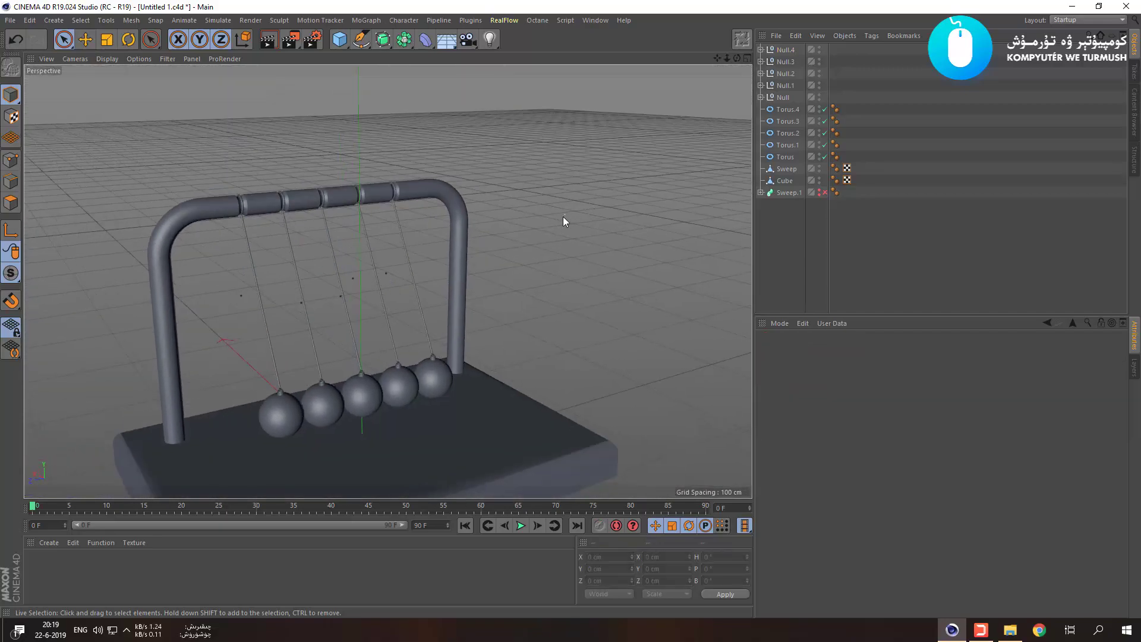
pyautogui.click(762, 96)
pyautogui.click(761, 86)
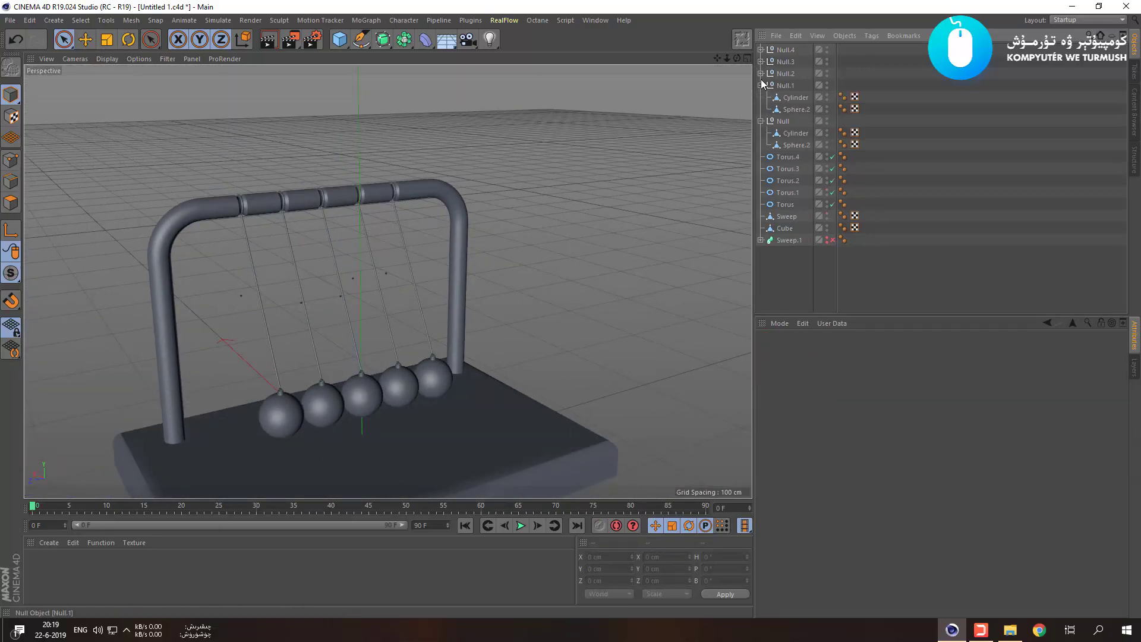
pyautogui.click(761, 73)
pyautogui.click(762, 62)
pyautogui.click(761, 50)
# Take the string cylinder out of each of the five nulls and place it at the top level of the hierarchy.
pyautogui.click(794, 62)
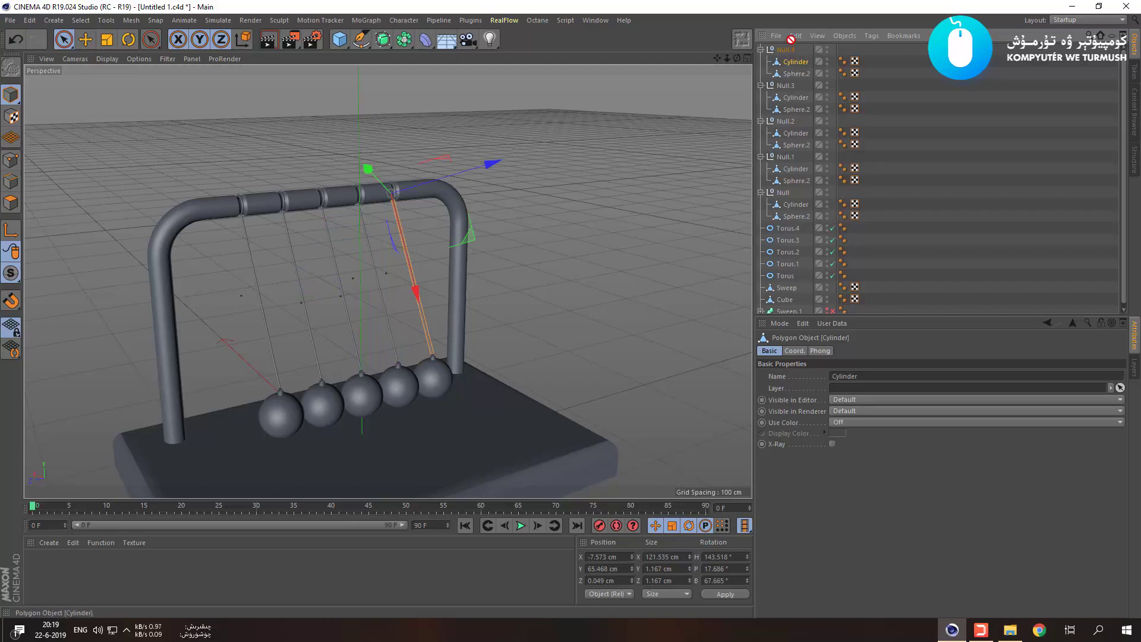
pyautogui.moveTo(795, 48); pyautogui.dragTo(791, 50)
pyautogui.click(790, 100)
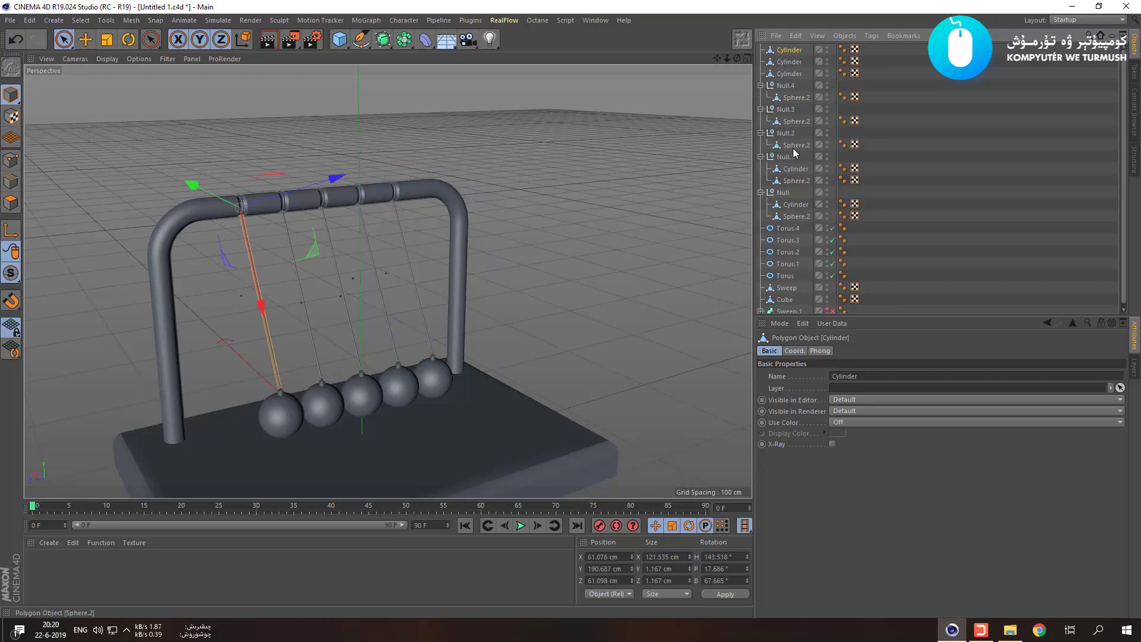
pyautogui.moveTo(794, 169); pyautogui.dragTo(782, 101)
pyautogui.moveTo(784, 45); pyautogui.dragTo(783, 47)
pyautogui.click(792, 205)
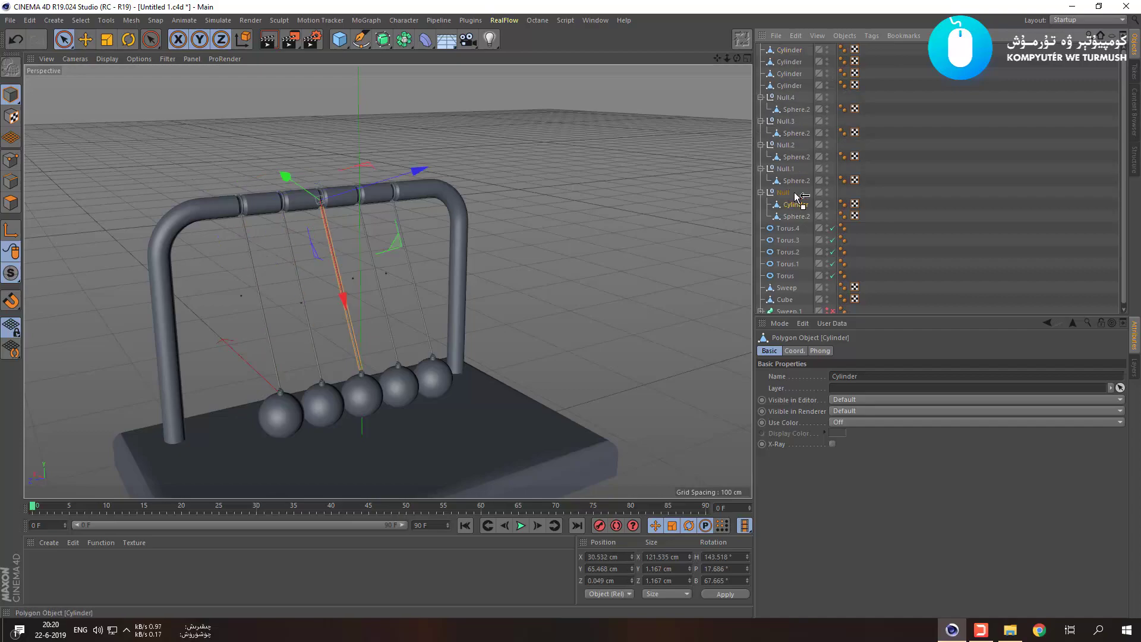
pyautogui.moveTo(792, 48); pyautogui.dragTo(793, 49)
# Group the five string cylinders into one null and move its axis down to the balls, about X -1.449 cm, Y 74.103 cm.
pyautogui.keyDown('shift'); pyautogui.click(790, 98); pyautogui.keyUp('shift')
pyautogui.rightClick(790, 99)
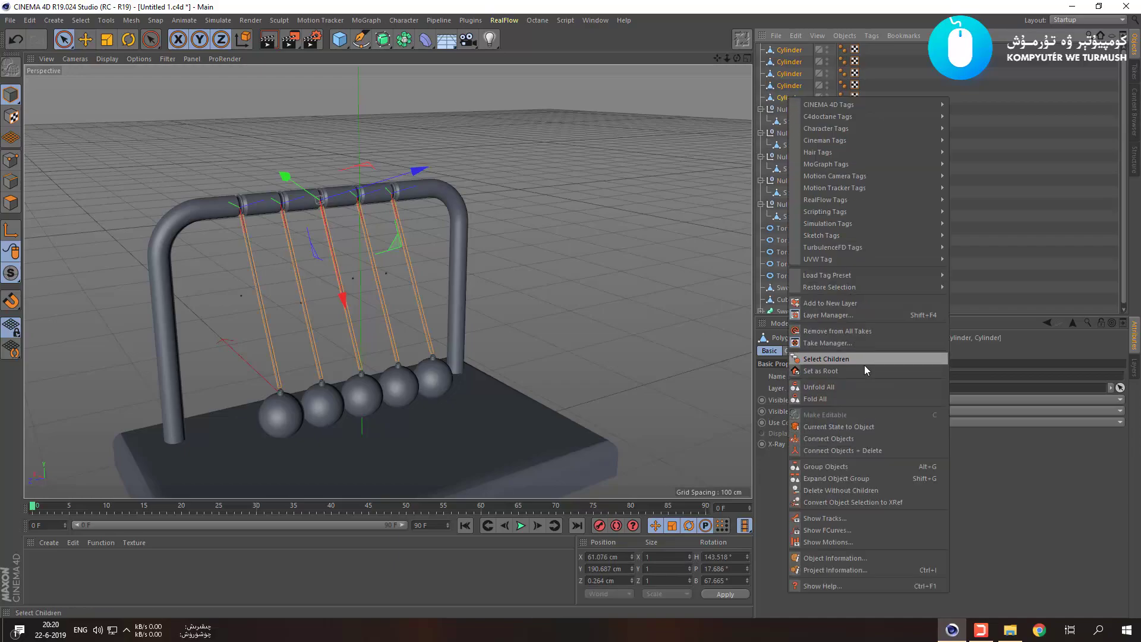
pyautogui.click(902, 465)
pyautogui.scroll(-3, 582, 220)
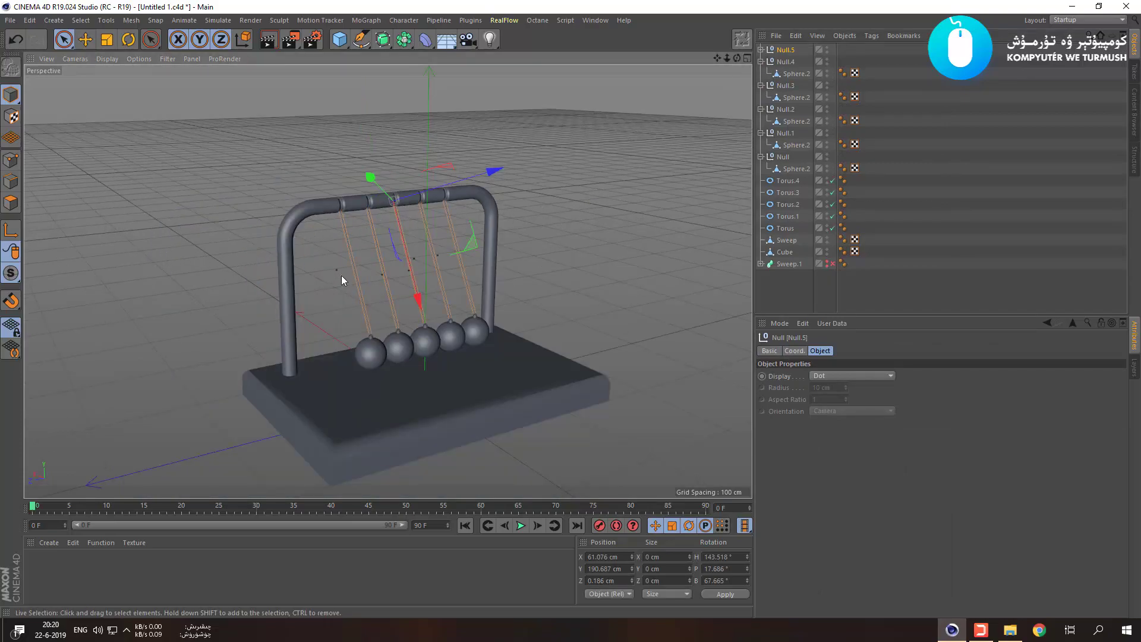
pyautogui.keyDown('alt'); pyautogui.moveTo(448, 282); pyautogui.dragTo(550, 411); pyautogui.keyUp('alt')
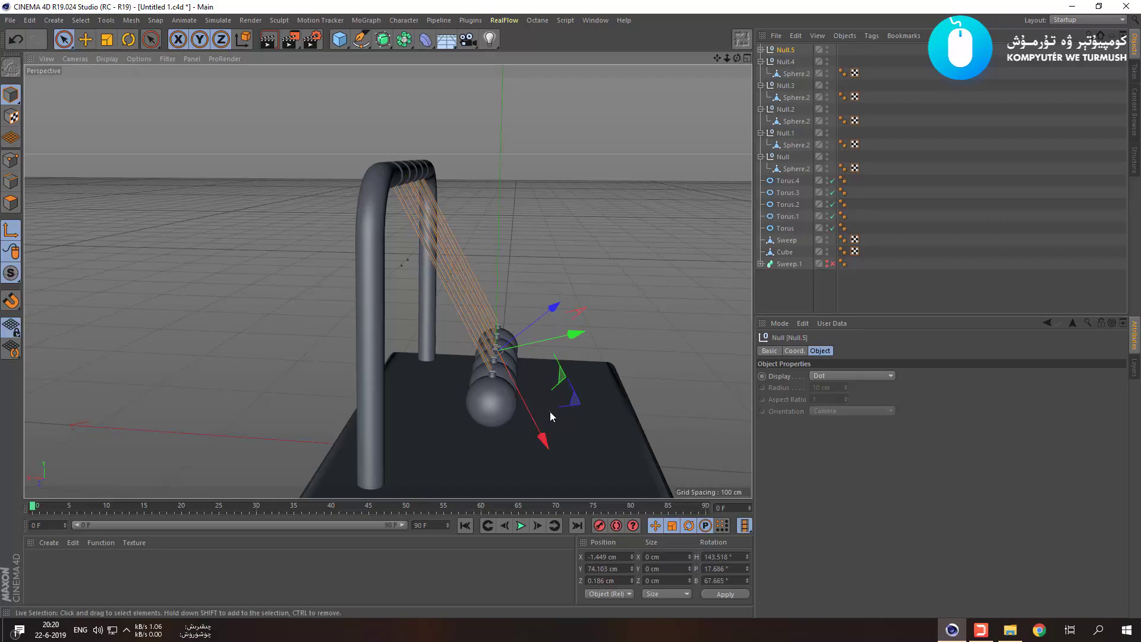
# Try to rotate the string group about its axis toward the opposite side, undoing each attempt.
pyautogui.press('r')
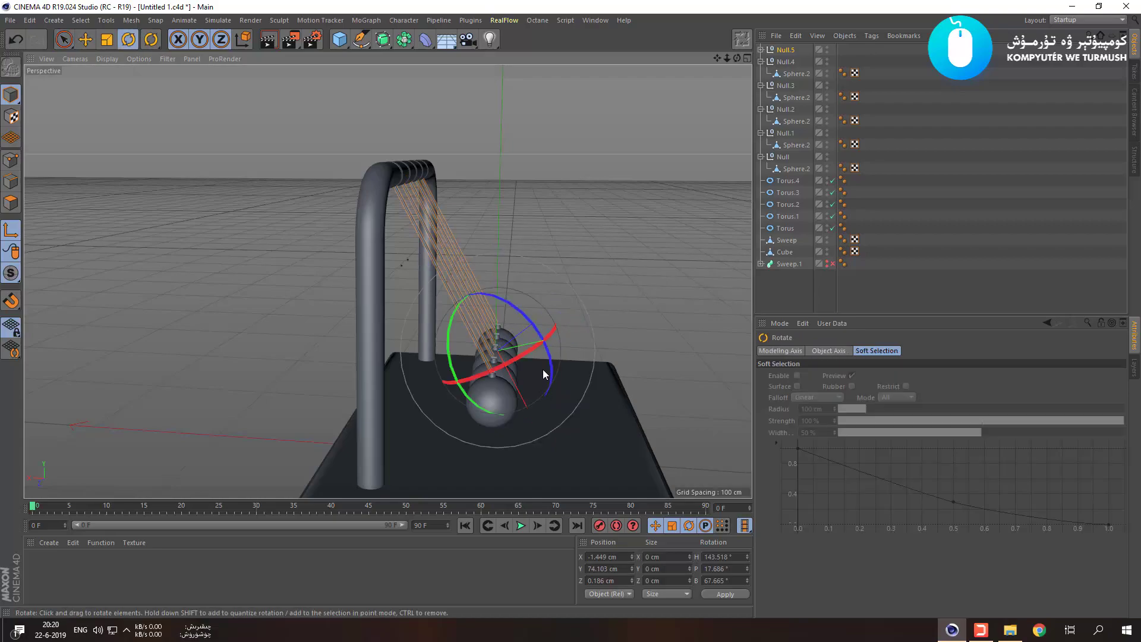
pyautogui.moveTo(507, 360); pyautogui.dragTo(465, 388)
pyautogui.hotkey('ctrl', 'z')
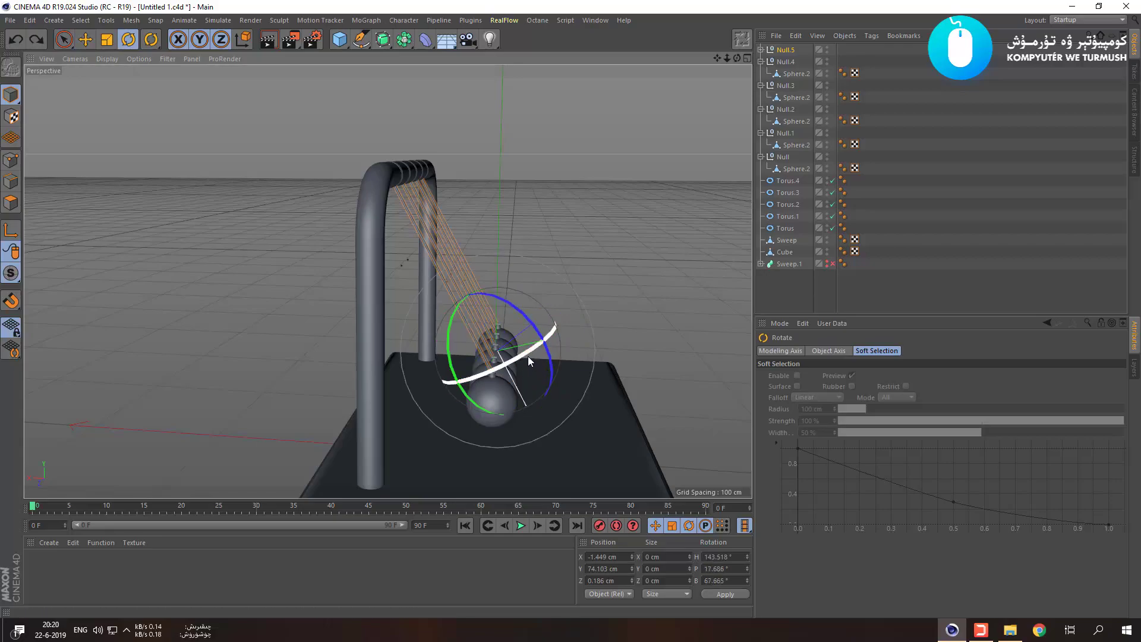
pyautogui.moveTo(528, 353); pyautogui.dragTo(491, 368)
pyautogui.hotkey('ctrl', 'z')
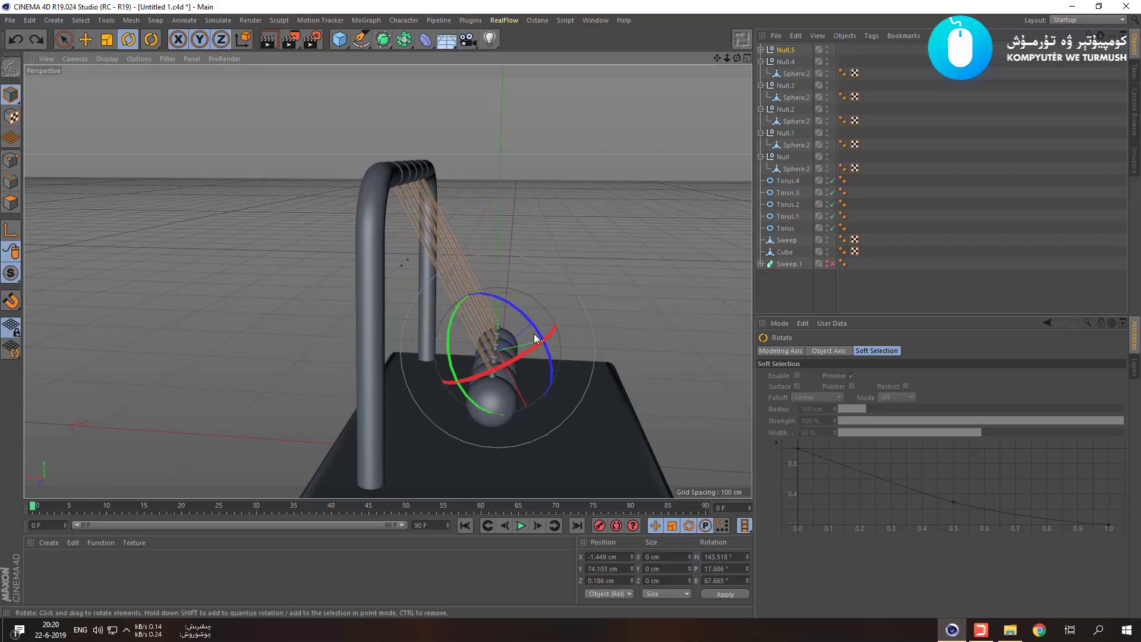
pyautogui.moveTo(539, 333); pyautogui.dragTo(458, 387)
pyautogui.hotkey('ctrl', 'z')
pyautogui.moveTo(532, 340); pyautogui.dragTo(574, 345)
pyautogui.hotkey('ctrl', 'z')
# Rotate only the string group's axis to about H 180°, P 0°, B 91.795°.
pyautogui.scroll(3, 540, 355)
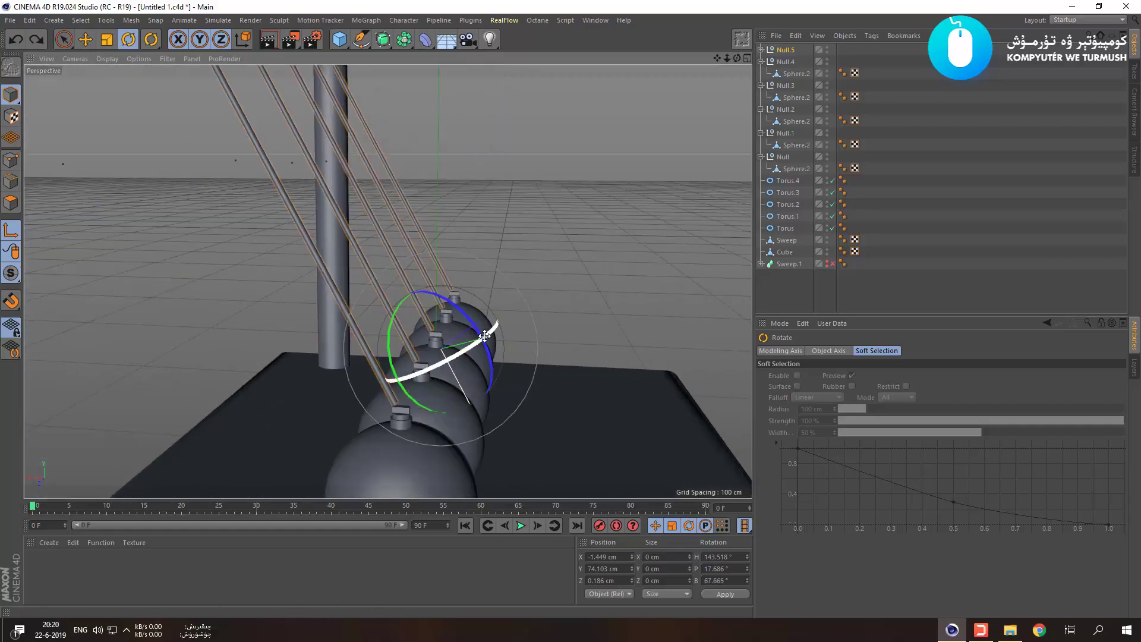
pyautogui.scroll(-1, 497, 345)
pyautogui.keyDown('alt'); pyautogui.moveTo(496, 346); pyautogui.dragTo(487, 345, button='middle'); pyautogui.keyUp('alt')
pyautogui.moveTo(478, 350); pyautogui.dragTo(532, 333)
pyautogui.moveTo(461, 282); pyautogui.dragTo(494, 302)
pyautogui.scroll(-2, 504, 302)
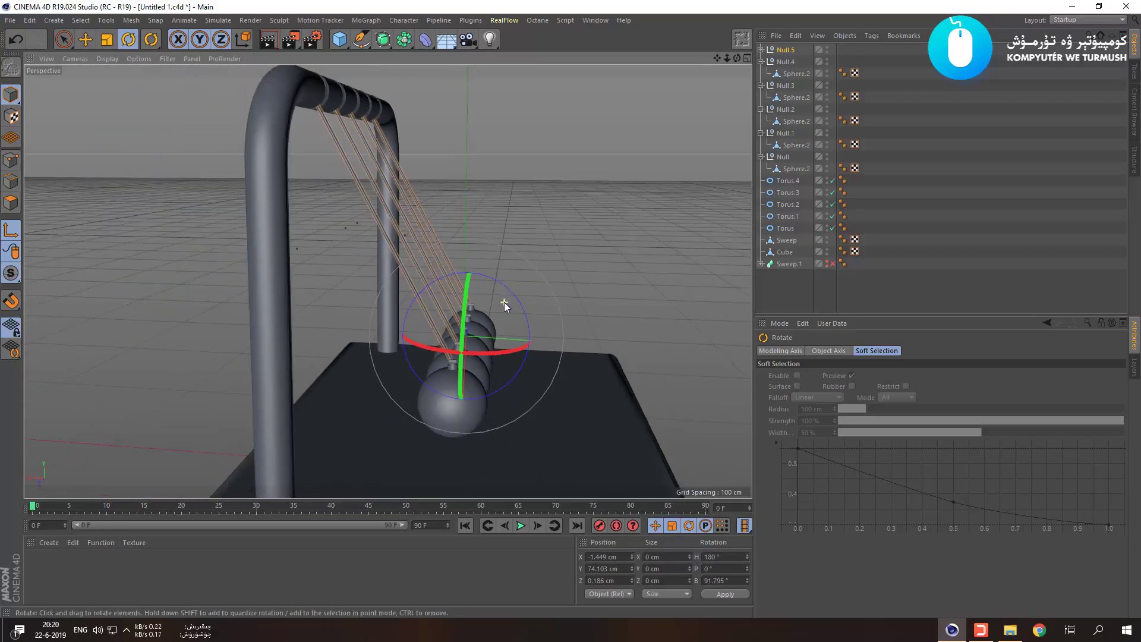
# Duplicate the string group and rotate the copy to the opposite side, about H 360°, P 0°, B 88.205°.
pyautogui.moveTo(498, 346); pyautogui.dragTo(194, 166)
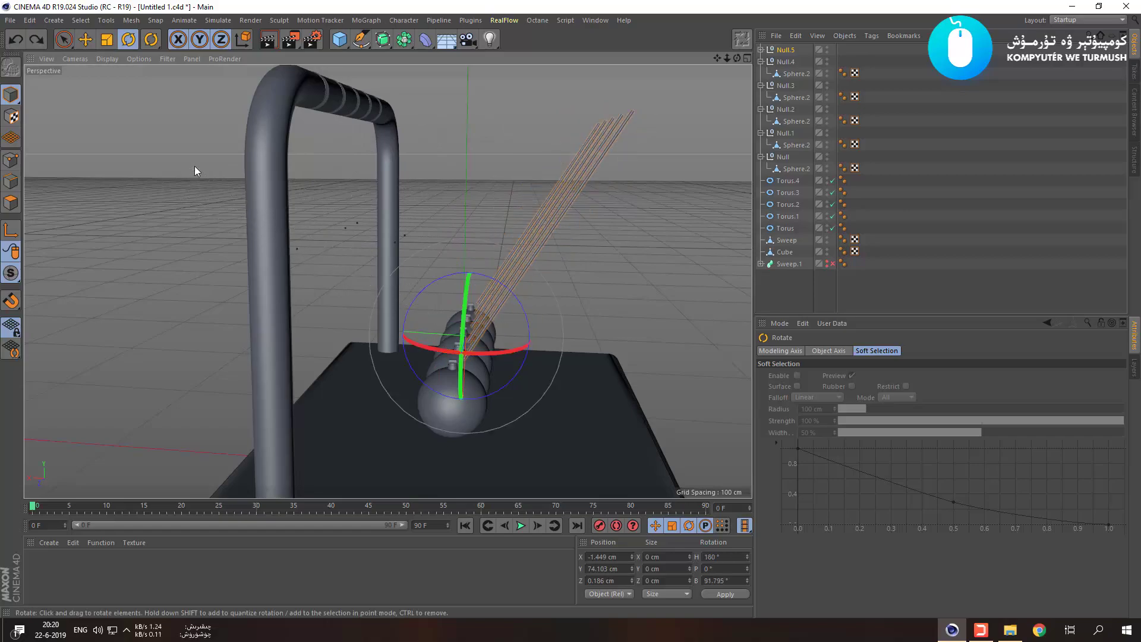
pyautogui.hotkey('ctrl', 'z')
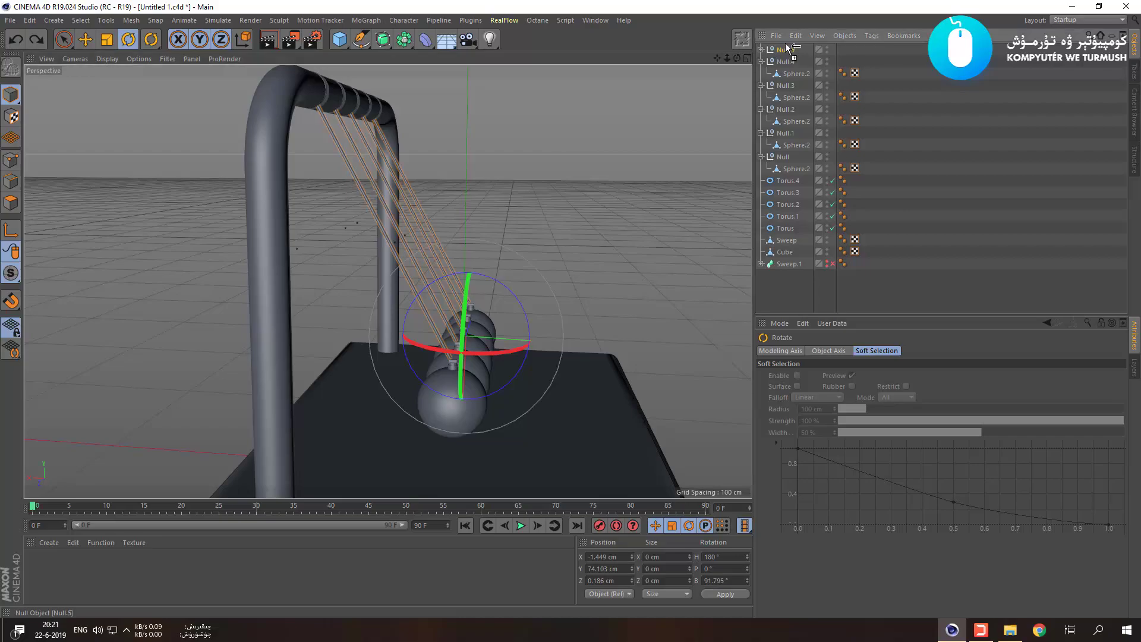
pyautogui.keyDown('ctrl'); pyautogui.moveTo(787, 47); pyautogui.dragTo(784, 52); pyautogui.keyUp('ctrl')
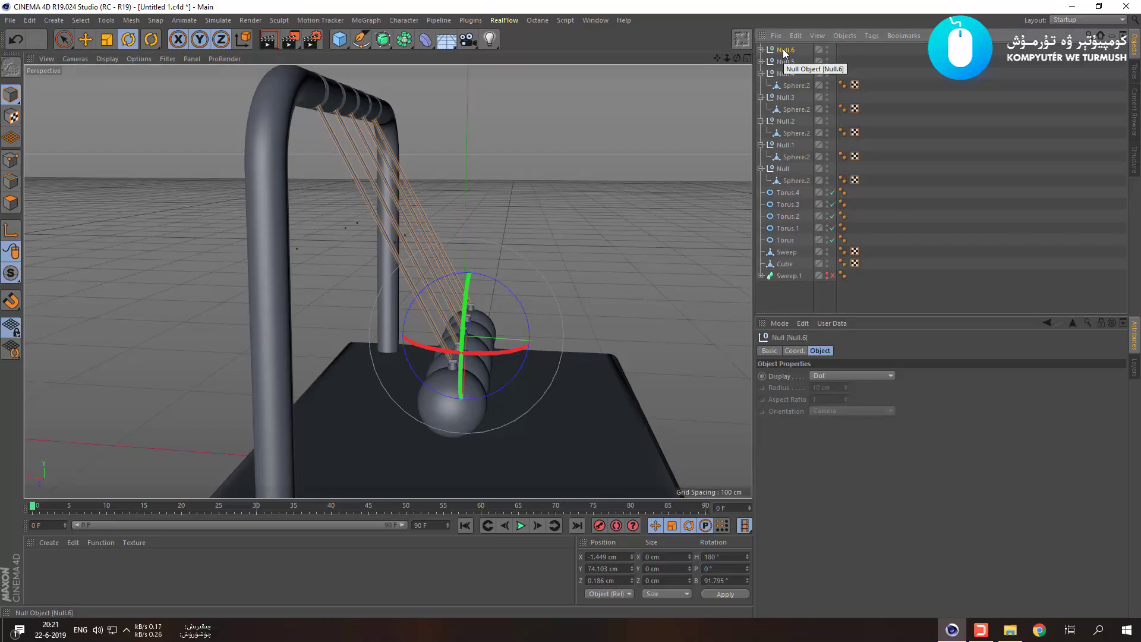
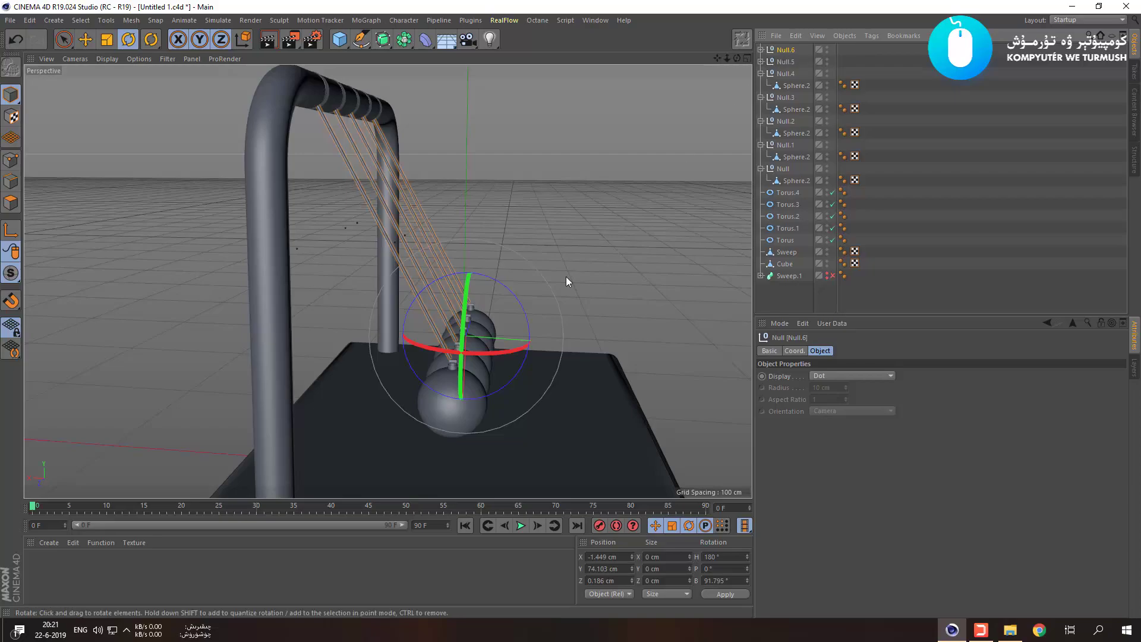
pyautogui.moveTo(475, 353); pyautogui.dragTo(636, 350)
pyautogui.hotkey('ctrl', 'z')
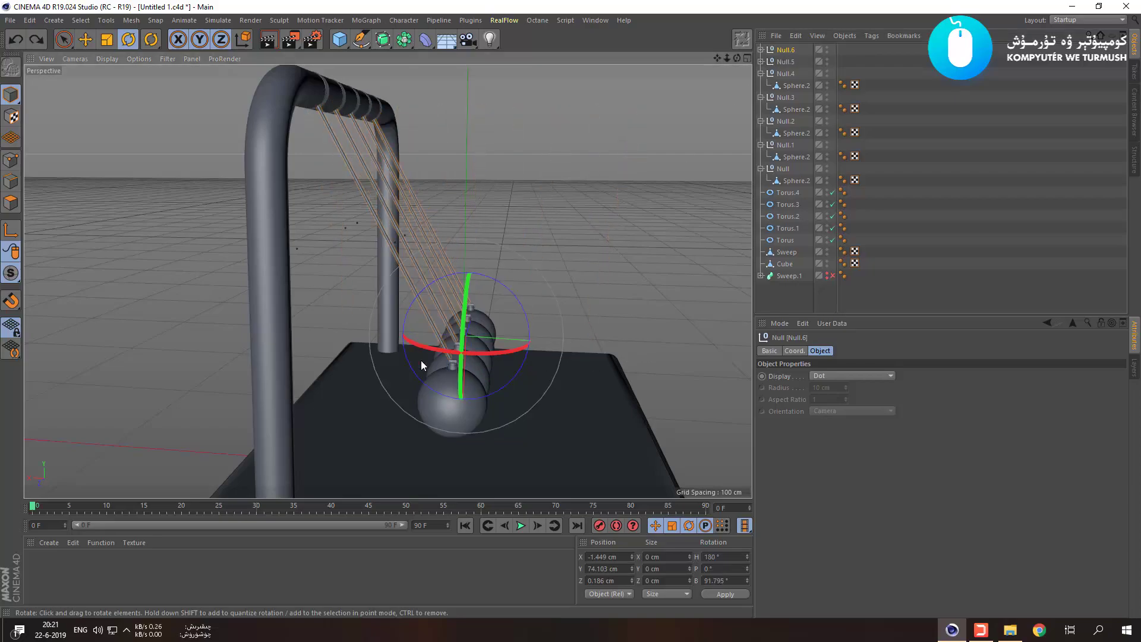
pyautogui.moveTo(430, 349); pyautogui.dragTo(685, 264)
pyautogui.click(65, 107)
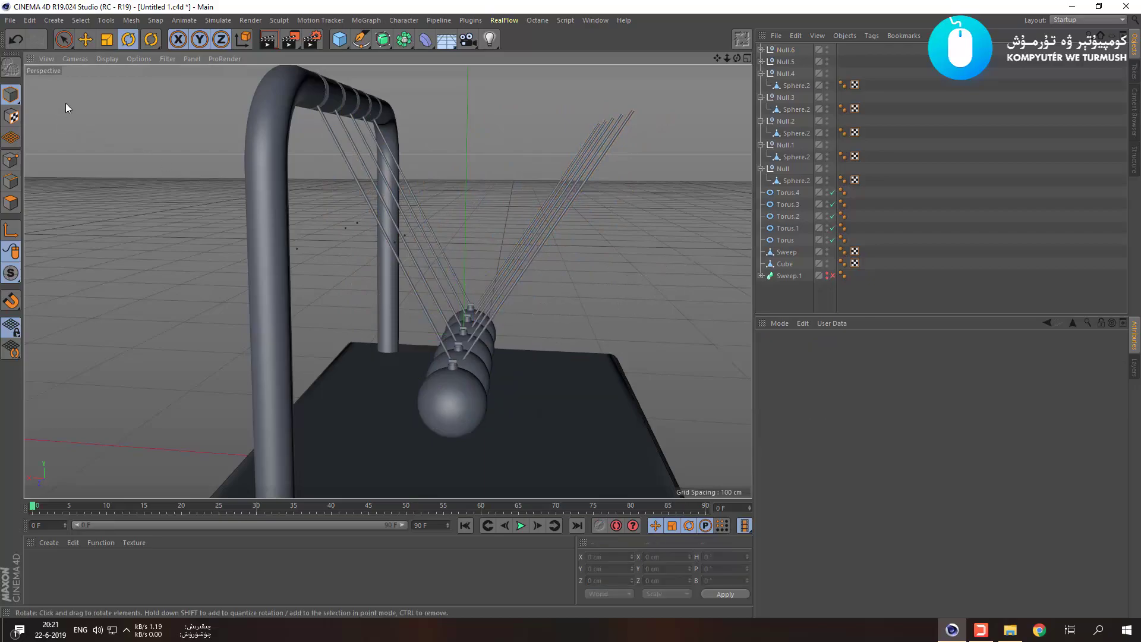
pyautogui.click(785, 49)
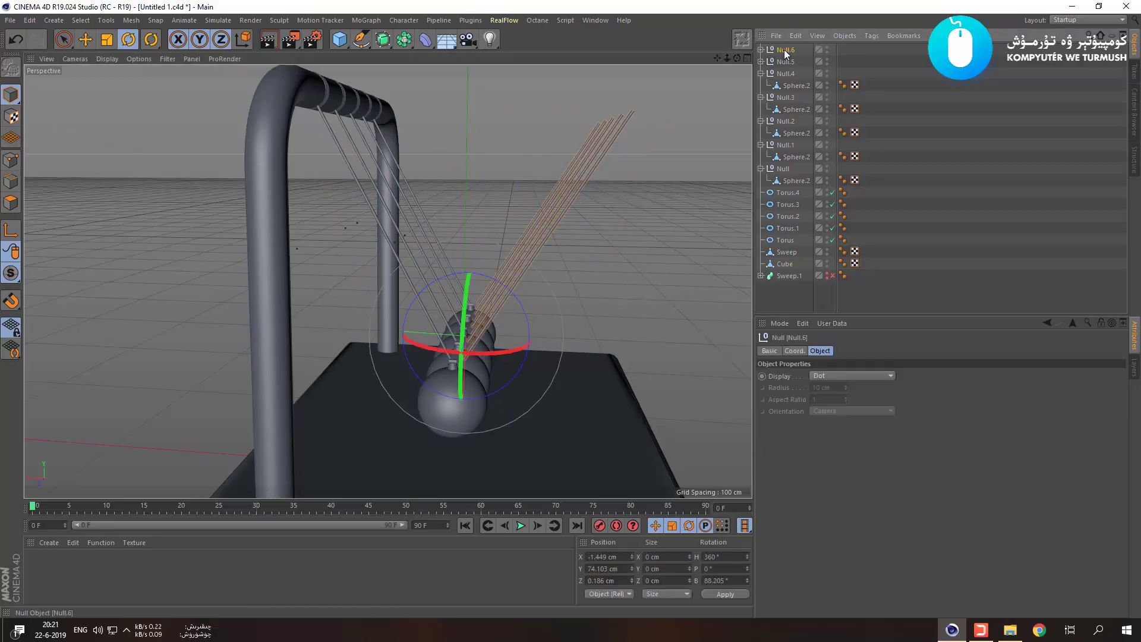
# Move the copied string group sideways over the ball caps, to about X 2.913 cm, Y 74.239 cm.
pyautogui.press('e')
pyautogui.scroll(5, 453, 341)
pyautogui.moveTo(458, 319); pyautogui.dragTo(434, 354)
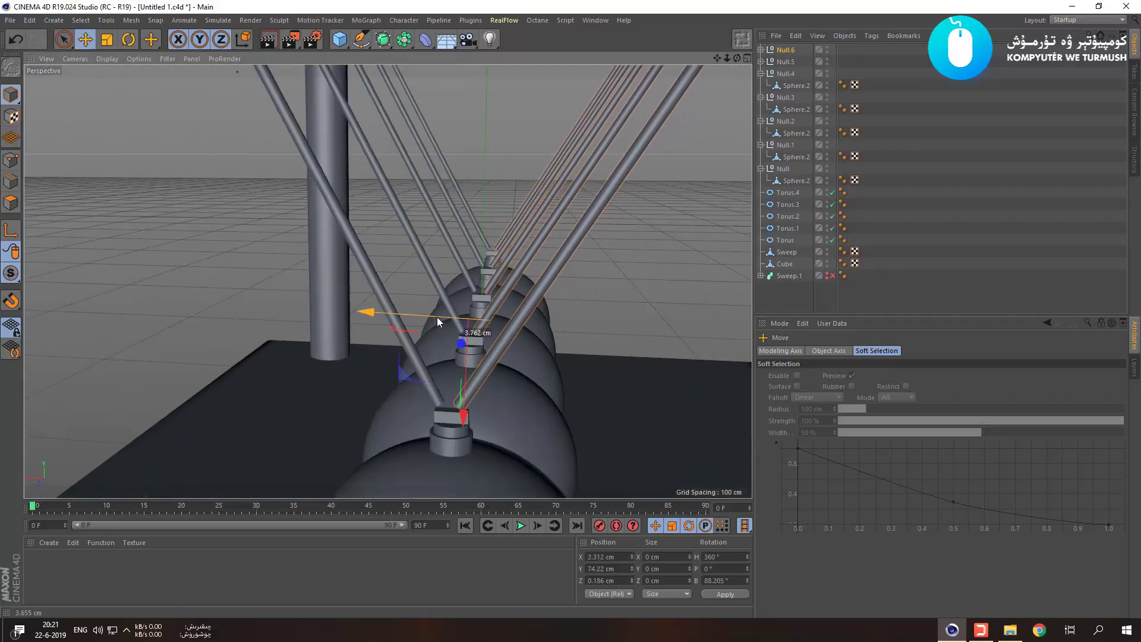
pyautogui.scroll(4, 461, 423)
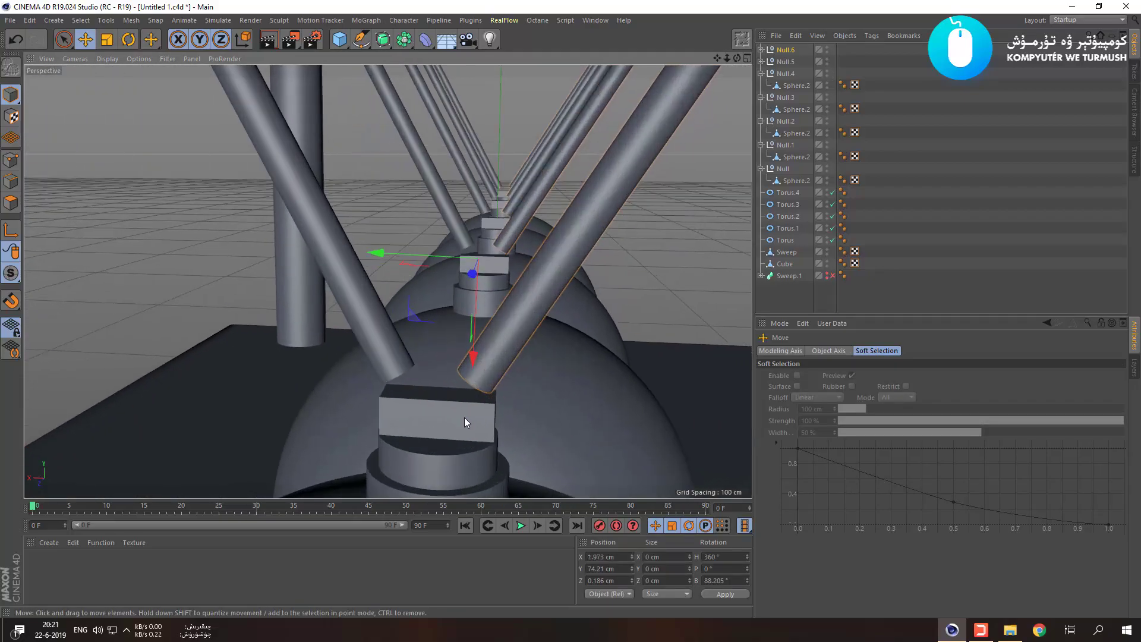
pyautogui.scroll(-4, 541, 393)
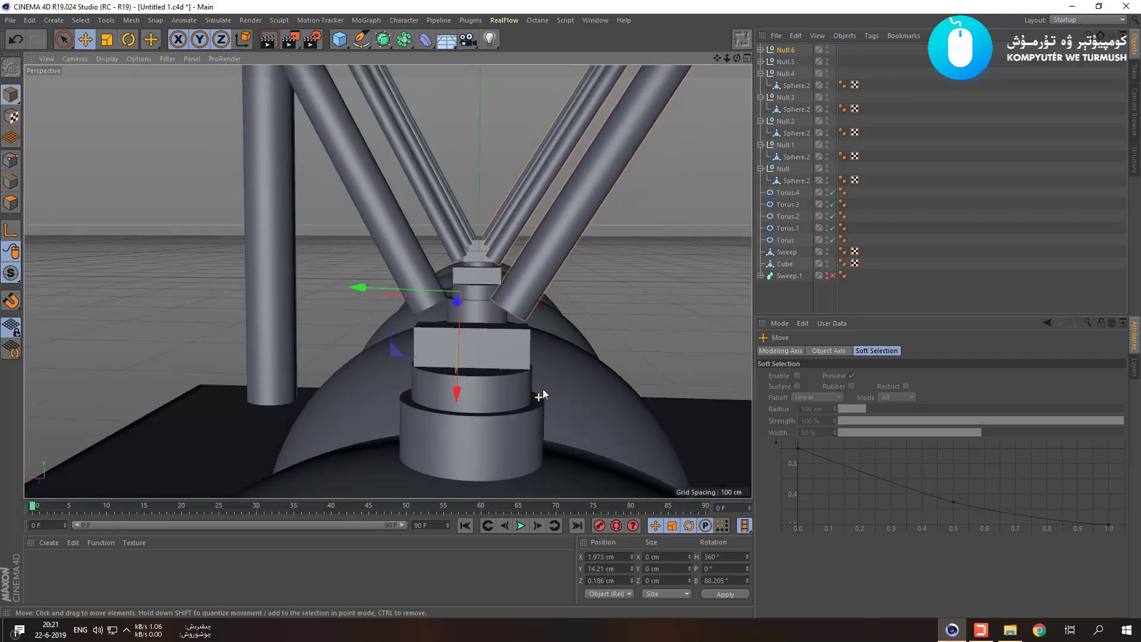
pyautogui.scroll(5, 541, 383)
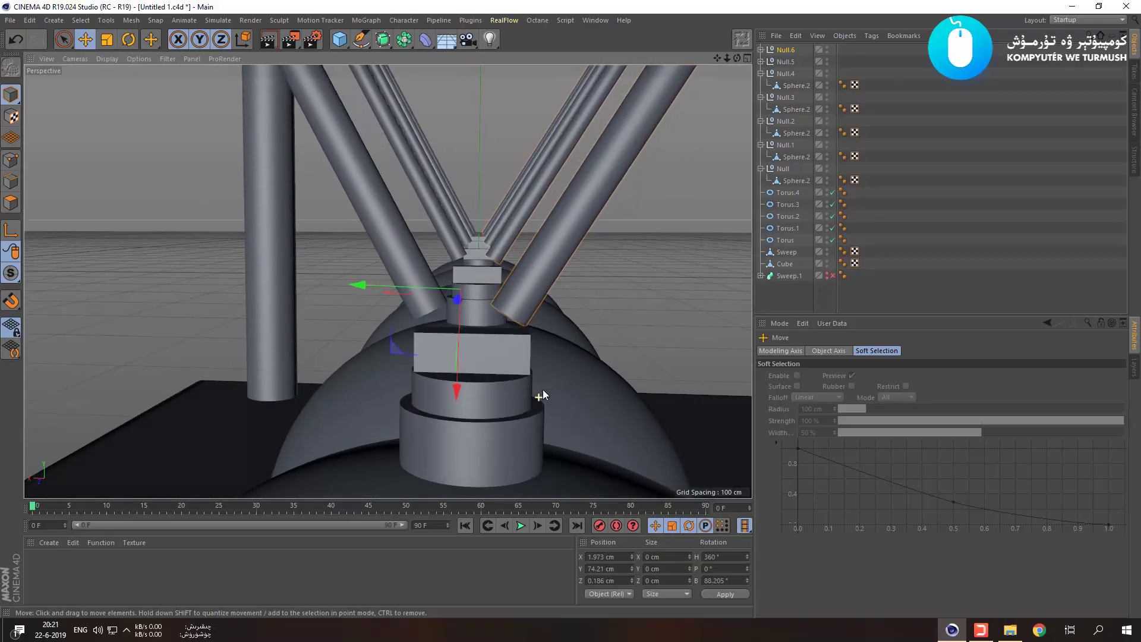
pyautogui.moveTo(436, 294); pyautogui.dragTo(427, 293)
pyautogui.scroll(-3, 431, 315)
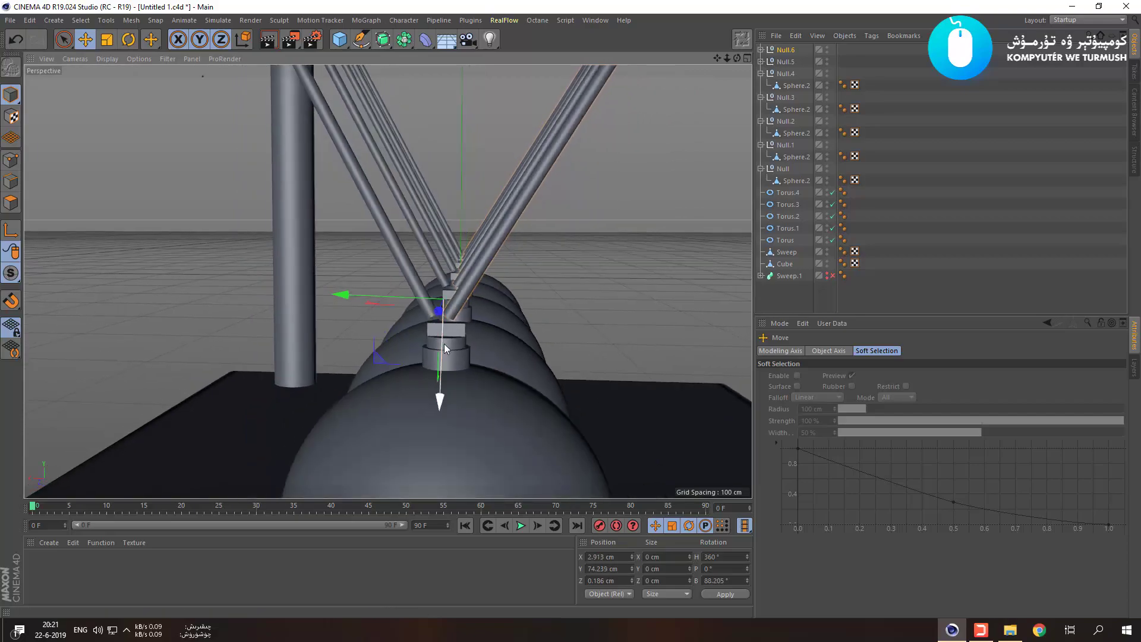
# Select all five balls and shift their shared axis centre to about X -0.097 cm in the front view.
pyautogui.click(503, 378)
pyautogui.keyDown('alt'); pyautogui.moveTo(533, 374); pyautogui.dragTo(298, 343); pyautogui.keyUp('alt')
pyautogui.keyDown('shift'); pyautogui.click(518, 382); pyautogui.keyUp('shift')
pyautogui.keyDown('shift'); pyautogui.click(380, 328); pyautogui.keyUp('shift')
pyautogui.keyDown('shift'); pyautogui.click(511, 315); pyautogui.keyUp('shift')
pyautogui.keyDown('shift'); pyautogui.click(580, 309); pyautogui.keyUp('shift')
pyautogui.moveTo(325, 297); pyautogui.dragTo(419, 318)
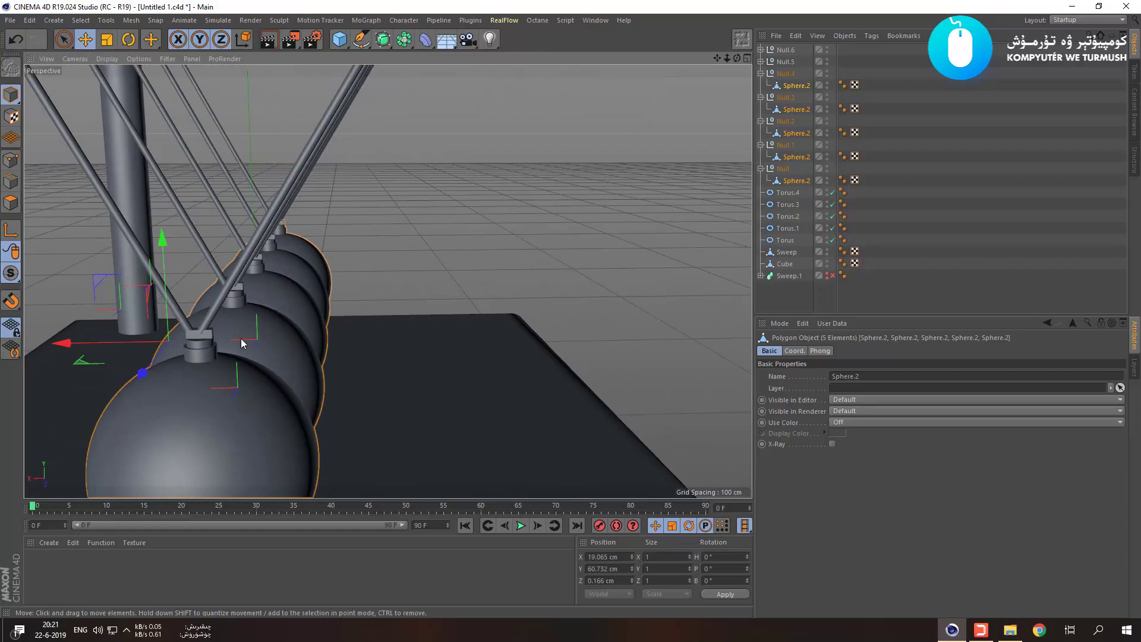
pyautogui.scroll(4, 221, 339)
pyautogui.scroll(4, 166, 325)
pyautogui.moveTo(249, 372)
pyautogui.keyDown('alt'); pyautogui.mouseDown()
pyautogui.moveTo(332, 452)
pyautogui.moveTo(426, 440)
pyautogui.moveTo(441, 408)
pyautogui.moveTo(401, 435)
pyautogui.moveTo(309, 426)
pyautogui.moveTo(237, 383)
pyautogui.mouseUp(); pyautogui.keyUp('alt')
pyautogui.scroll(-6, 250, 384)
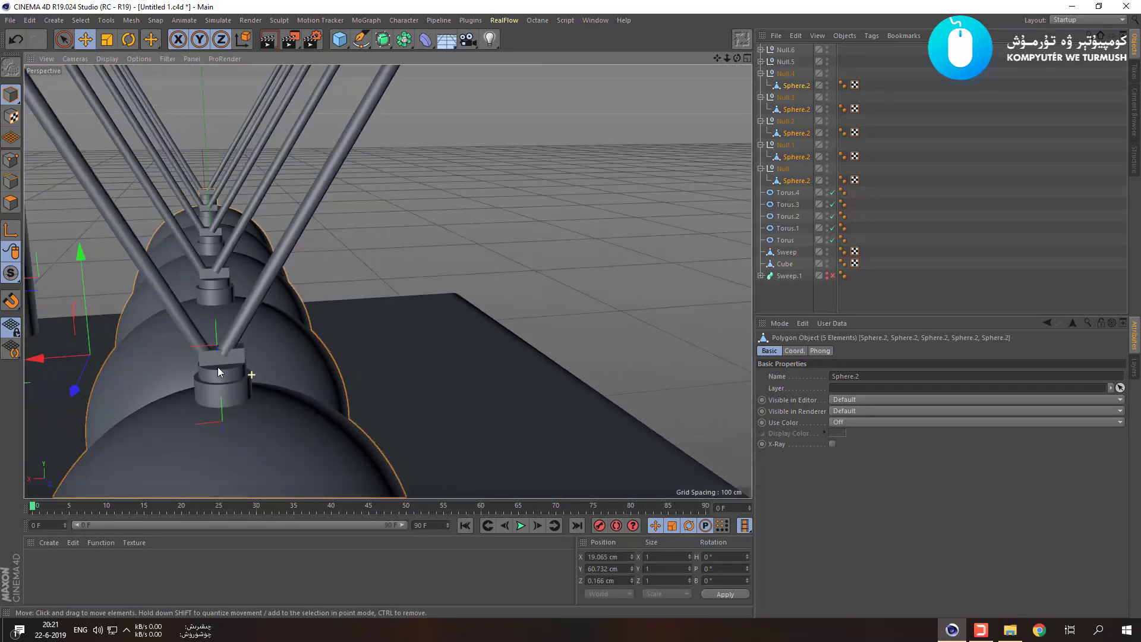
pyautogui.middleClick(221, 369)
pyautogui.scroll(-8, 315, 380)
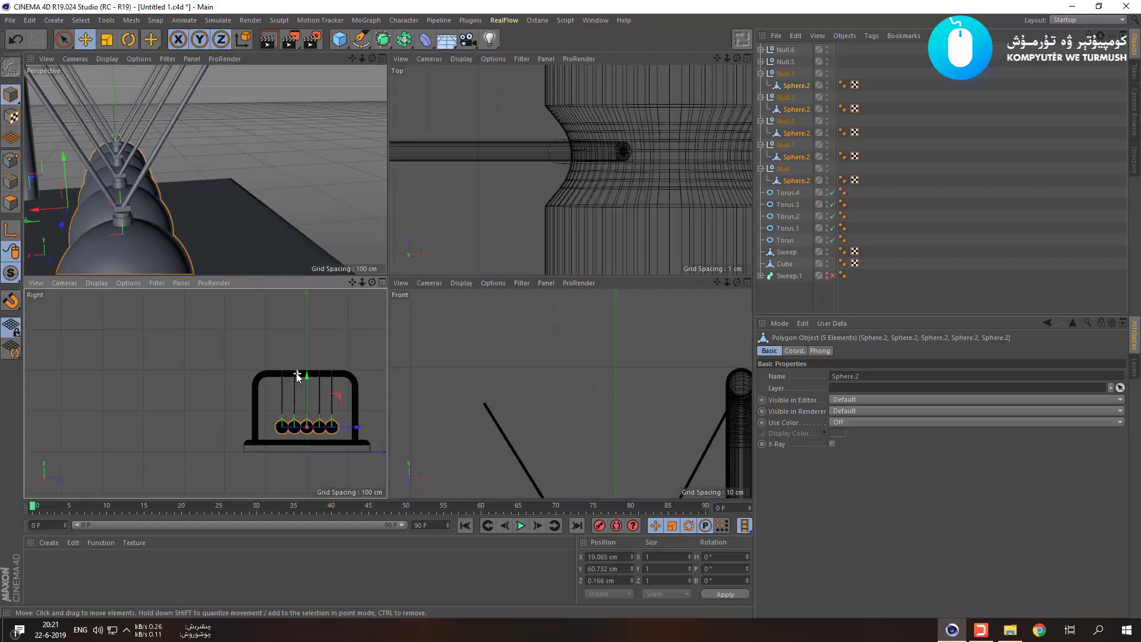
pyautogui.scroll(-4, 554, 415)
pyautogui.middleClick(553, 415)
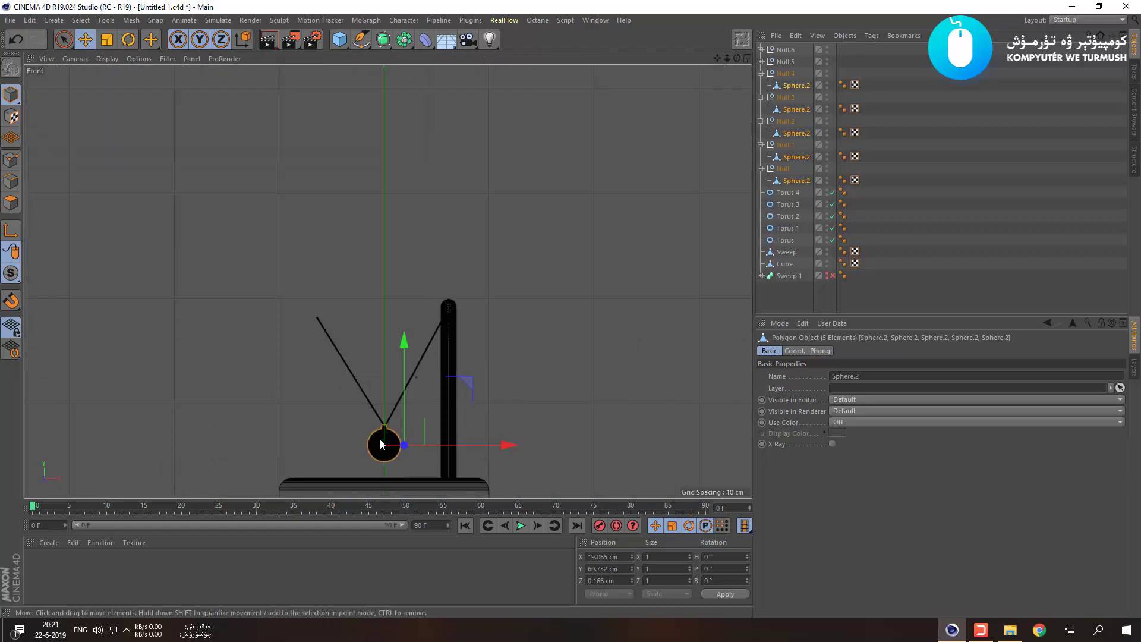
pyautogui.scroll(5, 397, 459)
pyautogui.scroll(5, 425, 388)
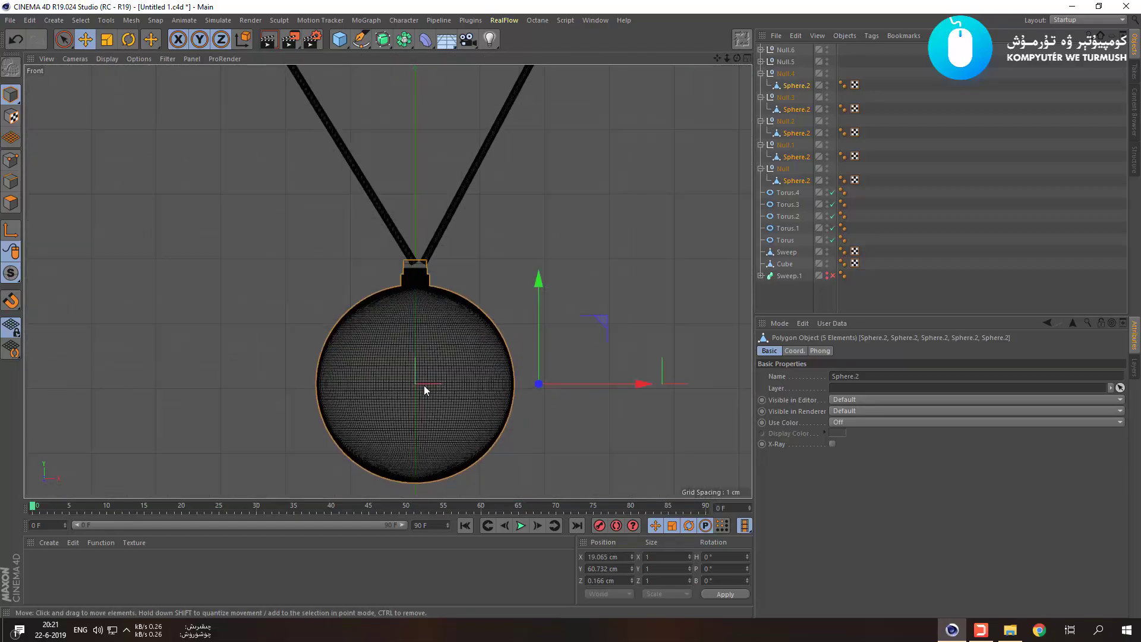
pyautogui.moveTo(615, 384); pyautogui.dragTo(489, 384)
pyautogui.press('space')
pyautogui.hotkey('ctrl', 'z')
pyautogui.scroll(2, 486, 376)
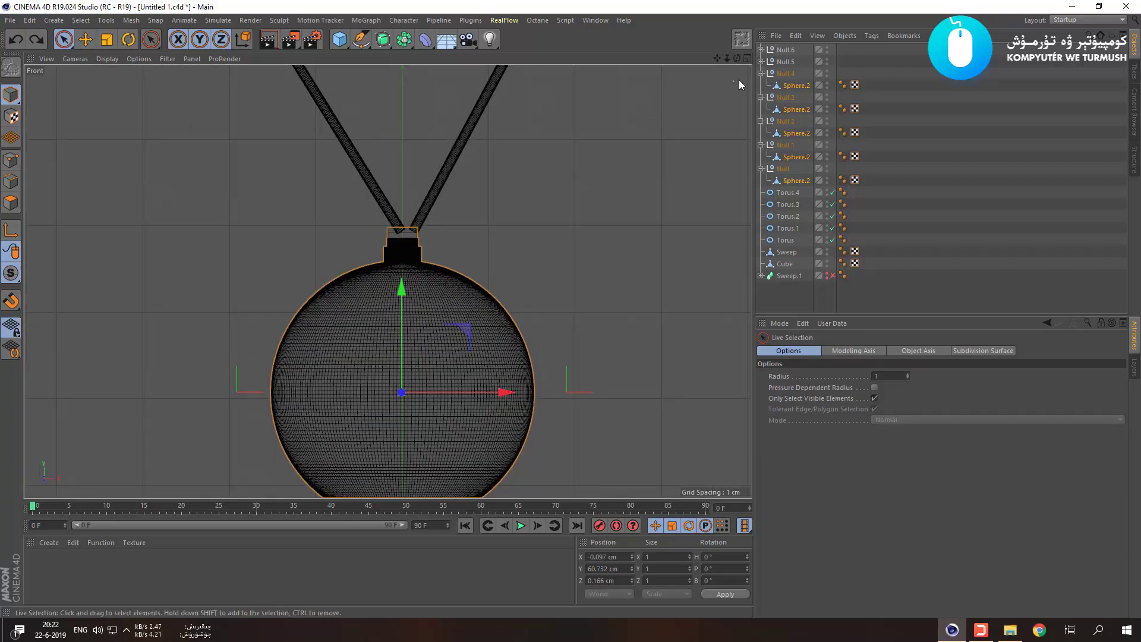
# Nudge the copied string group in the front view to about X 1.885 cm, Y 74.207 cm.
pyautogui.click(375, 169)
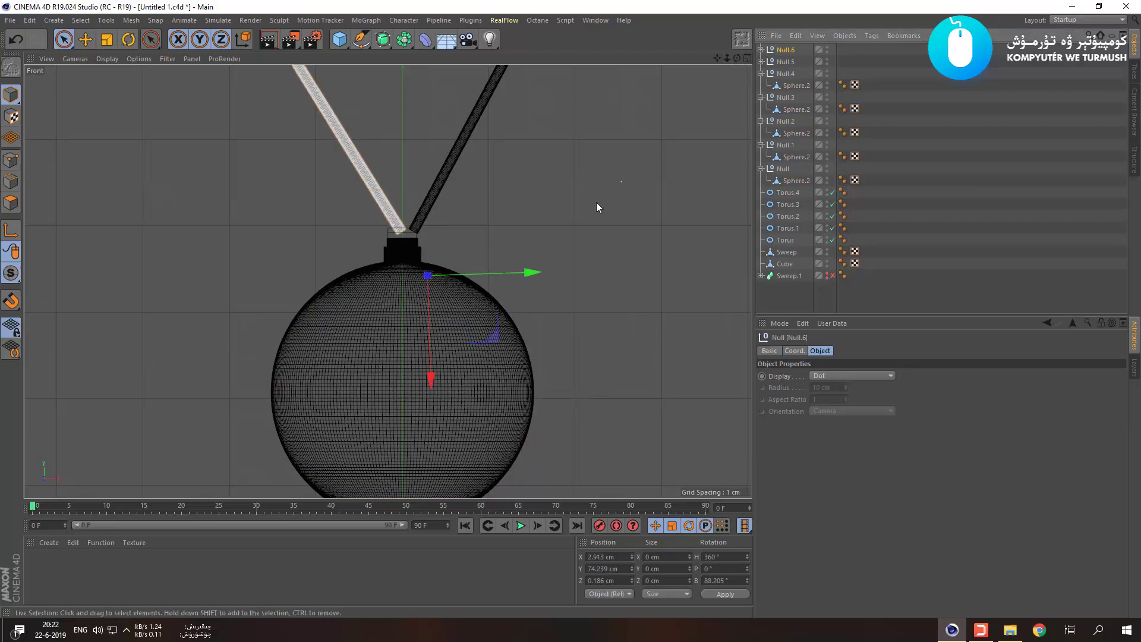
pyautogui.moveTo(505, 272); pyautogui.dragTo(497, 272)
pyautogui.middleClick(422, 253)
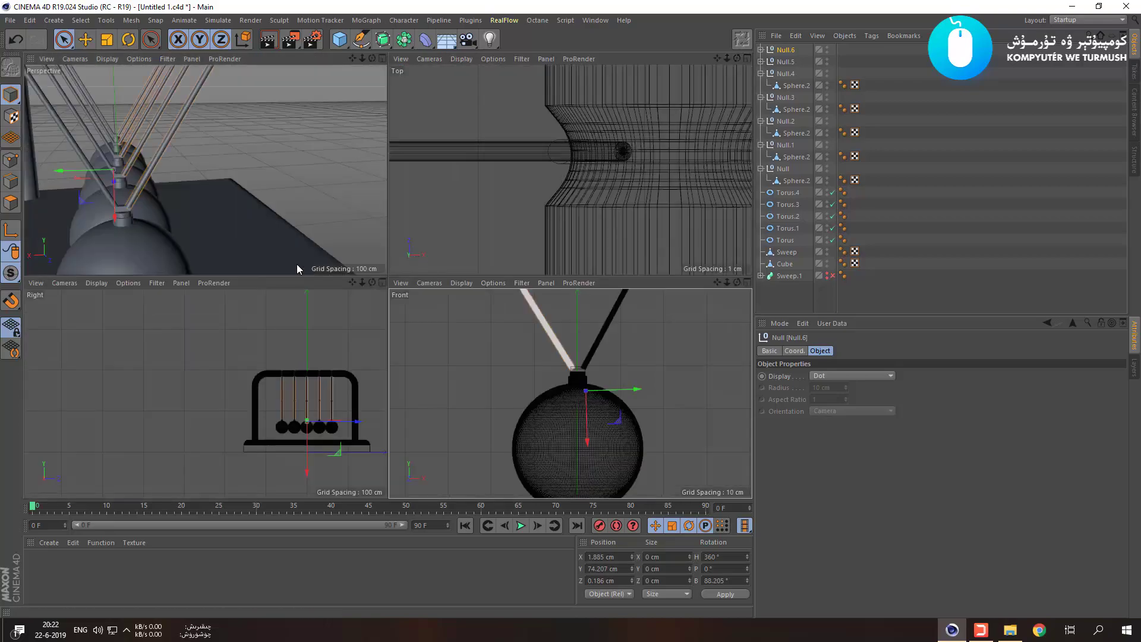
# Examine in the perspective view how the copied strings meet the ball caps and line up with the rail grooves.
pyautogui.middleClick(131, 224)
pyautogui.scroll(5, 236, 387)
pyautogui.scroll(6, 299, 381)
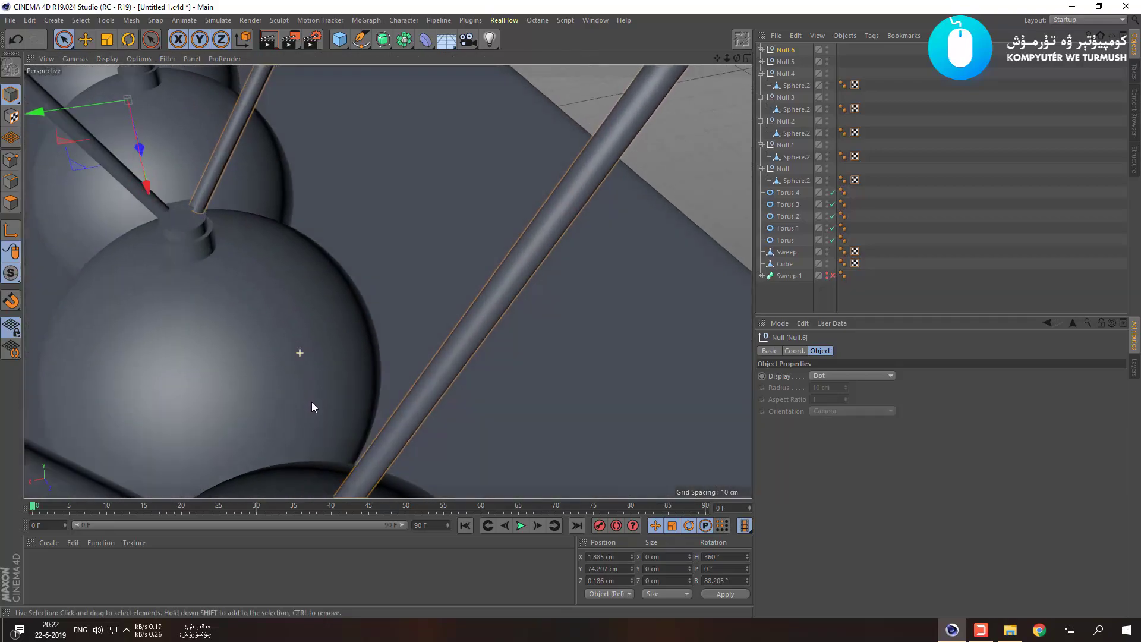
pyautogui.keyDown('alt'); pyautogui.moveTo(300, 385); pyautogui.dragTo(503, 415); pyautogui.keyUp('alt')
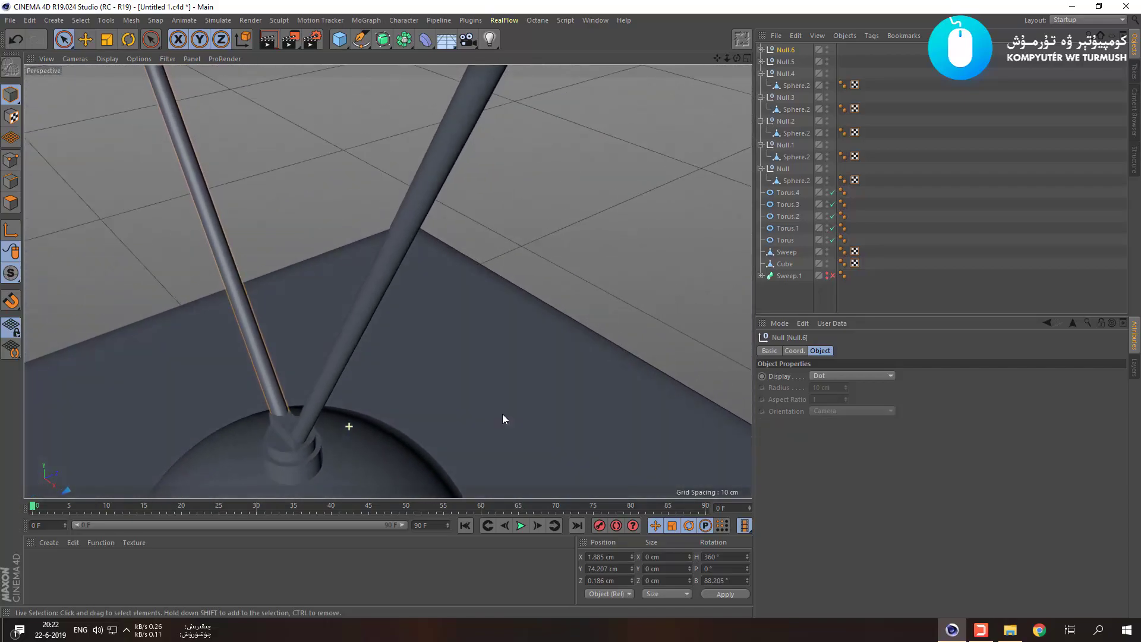
pyautogui.middleClick(383, 398)
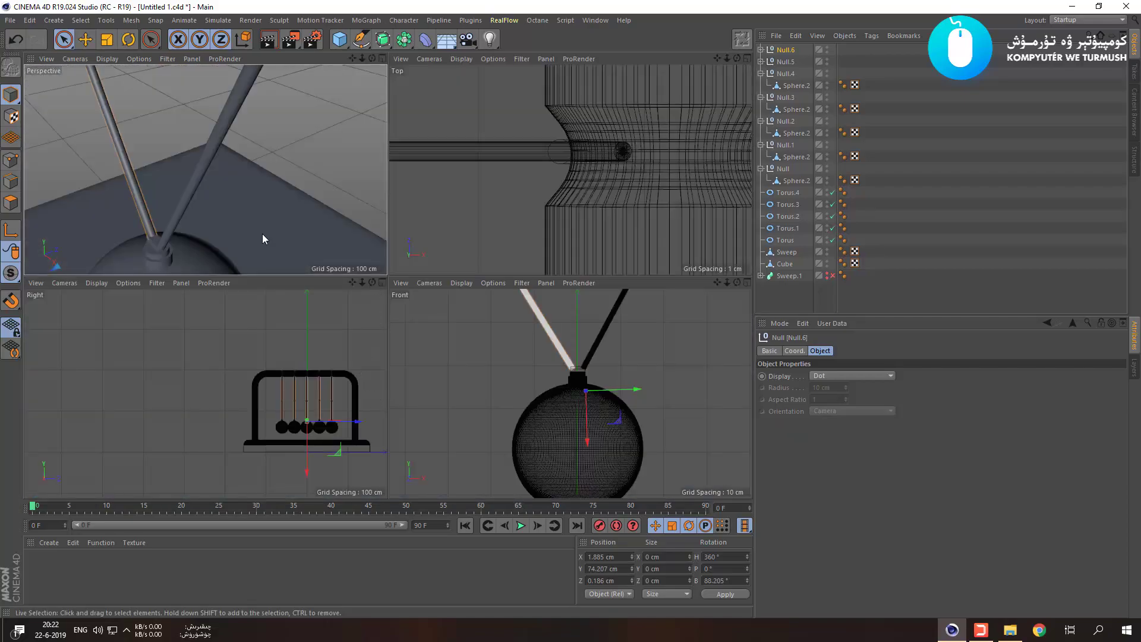
pyautogui.middleClick(147, 188)
pyautogui.scroll(-2, 147, 187)
pyautogui.click(190, 255)
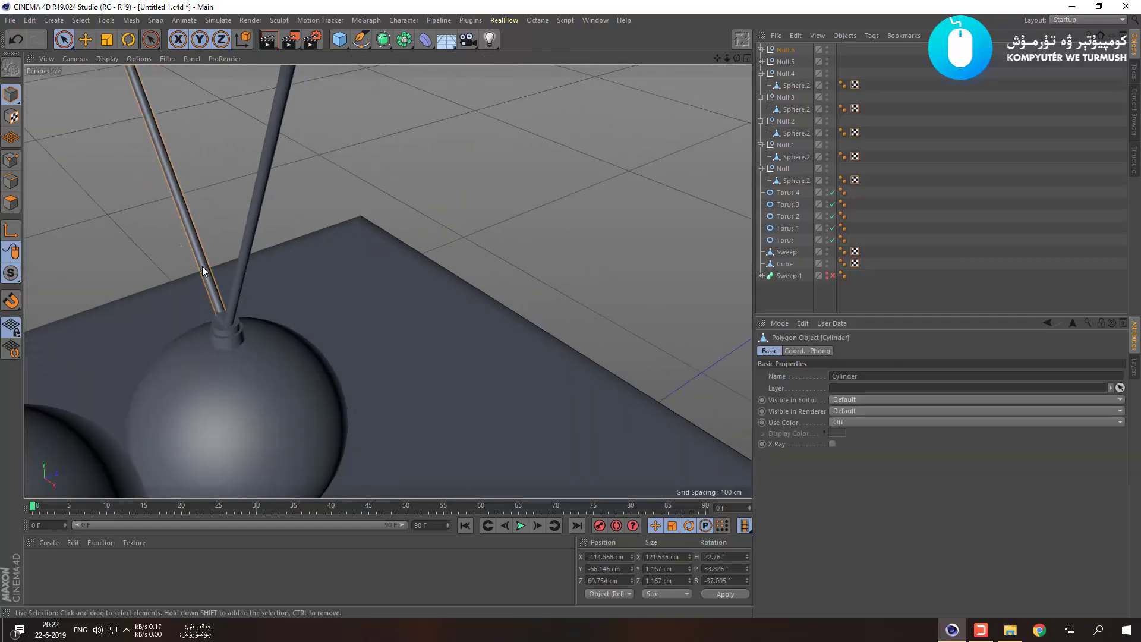
pyautogui.keyDown('alt'); pyautogui.moveTo(285, 326); pyautogui.dragTo(251, 324); pyautogui.keyUp('alt')
pyautogui.scroll(-6, 251, 315)
pyautogui.keyDown('alt'); pyautogui.moveTo(218, 281); pyautogui.dragTo(230, 308, button='middle'); pyautogui.keyUp('alt')
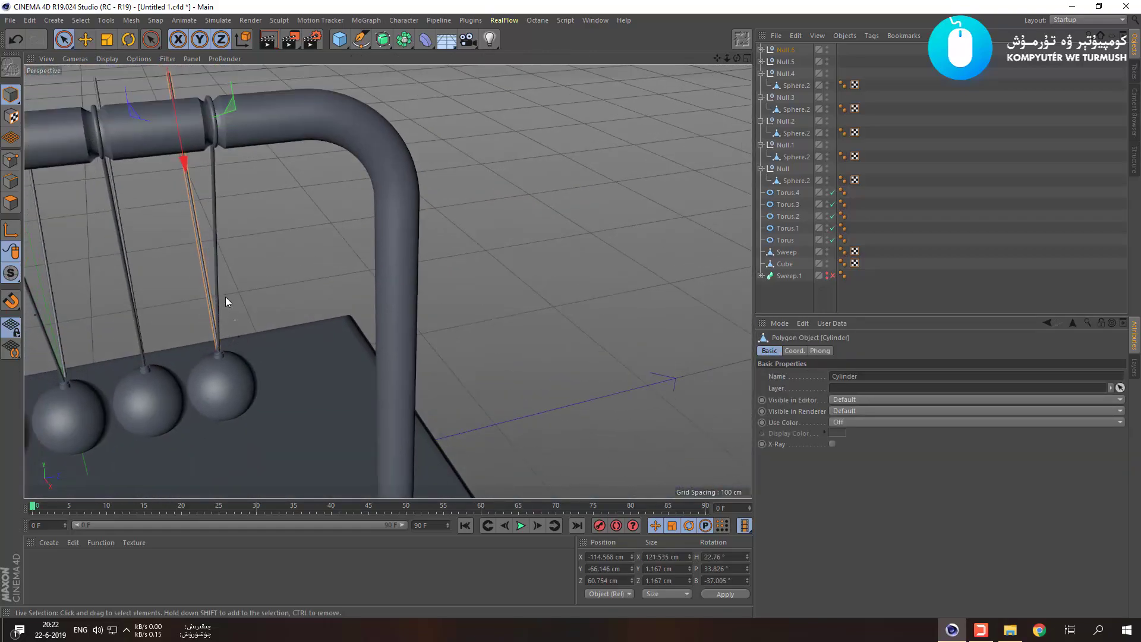
pyautogui.scroll(-1, 230, 307)
pyautogui.scroll(-1, 179, 88)
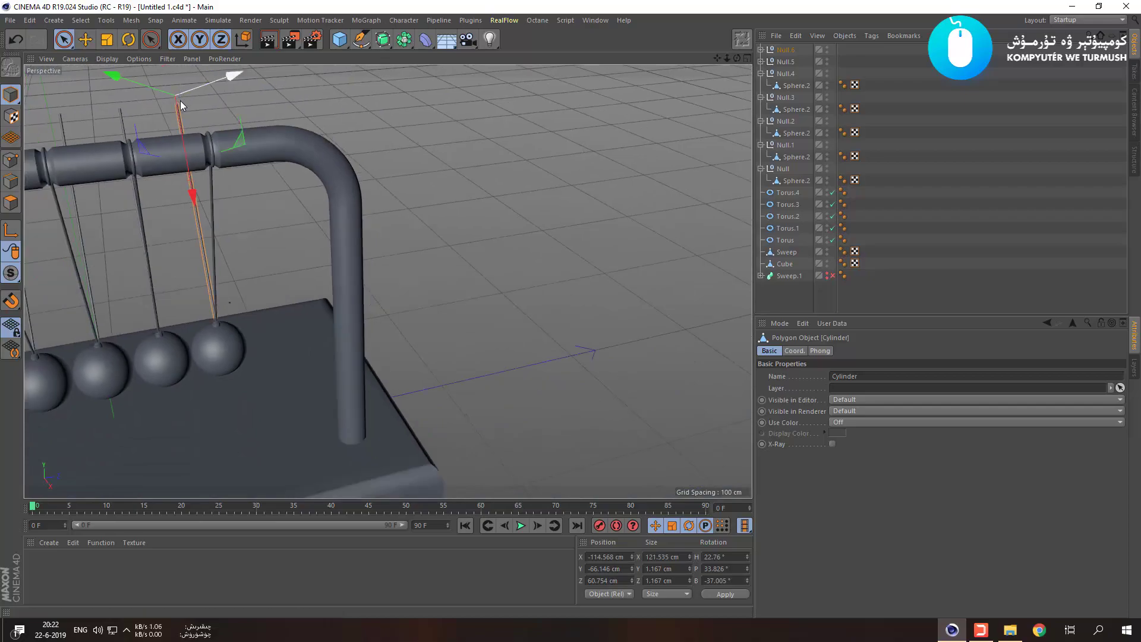
# Delete the copied string group from the opposite side of the cradle.
pyautogui.click(367, 184)
pyautogui.keyDown('alt'); pyautogui.moveTo(370, 181); pyautogui.dragTo(443, 229); pyautogui.keyUp('alt')
pyautogui.click(784, 50)
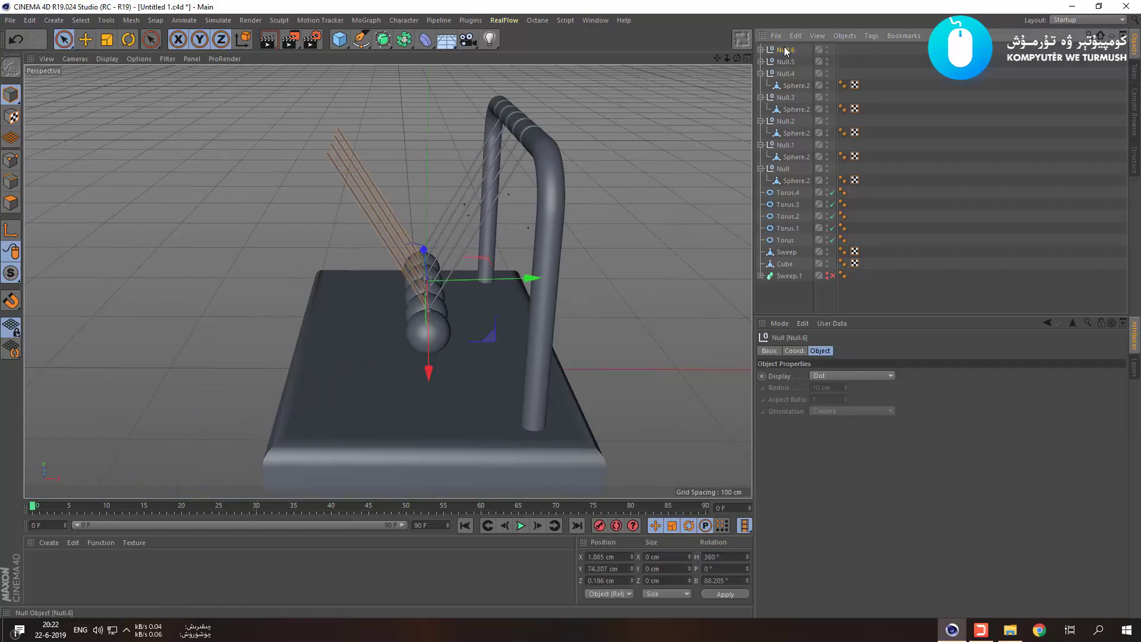
pyautogui.press('Delete')
pyautogui.keyDown('alt'); pyautogui.moveTo(647, 152); pyautogui.dragTo(600, 197); pyautogui.keyUp('alt')
# Group the strings, the five ball nulls, all five torus rings and the rail sweep under one null.
pyautogui.click(783, 170)
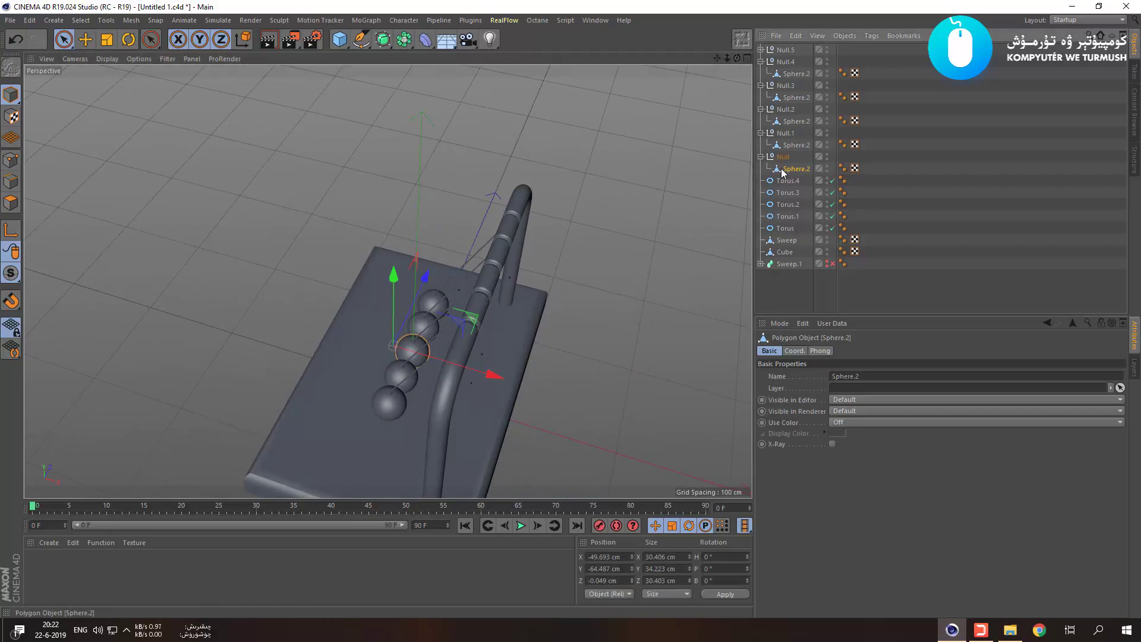
pyautogui.keyDown('alt'); pyautogui.moveTo(626, 255); pyautogui.dragTo(683, 202); pyautogui.keyUp('alt')
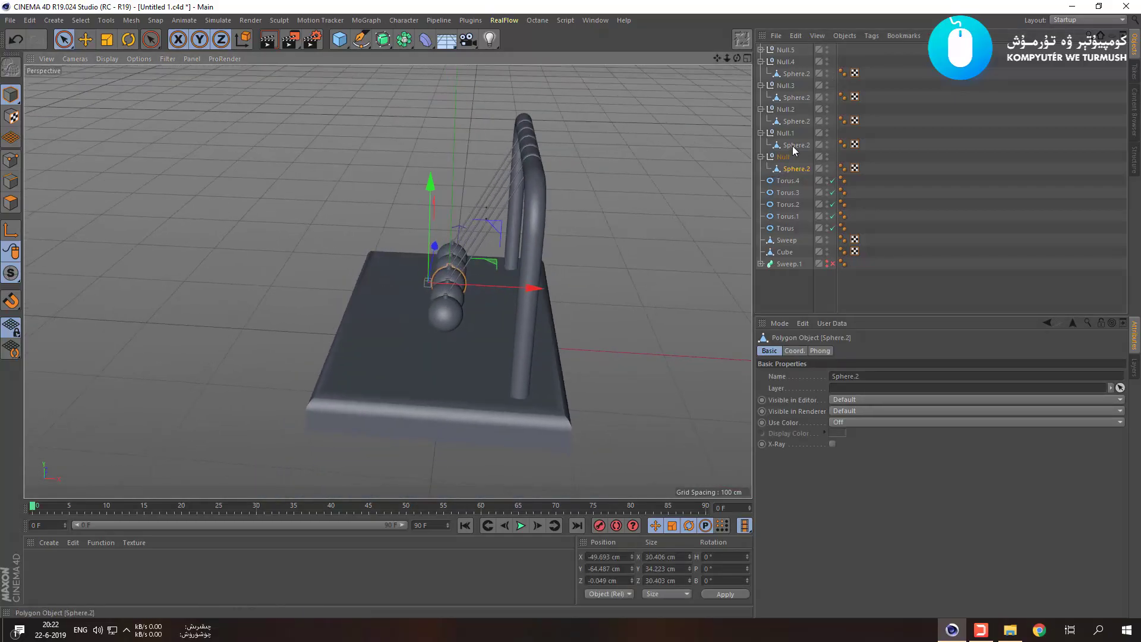
pyautogui.click(796, 122)
pyautogui.click(793, 98)
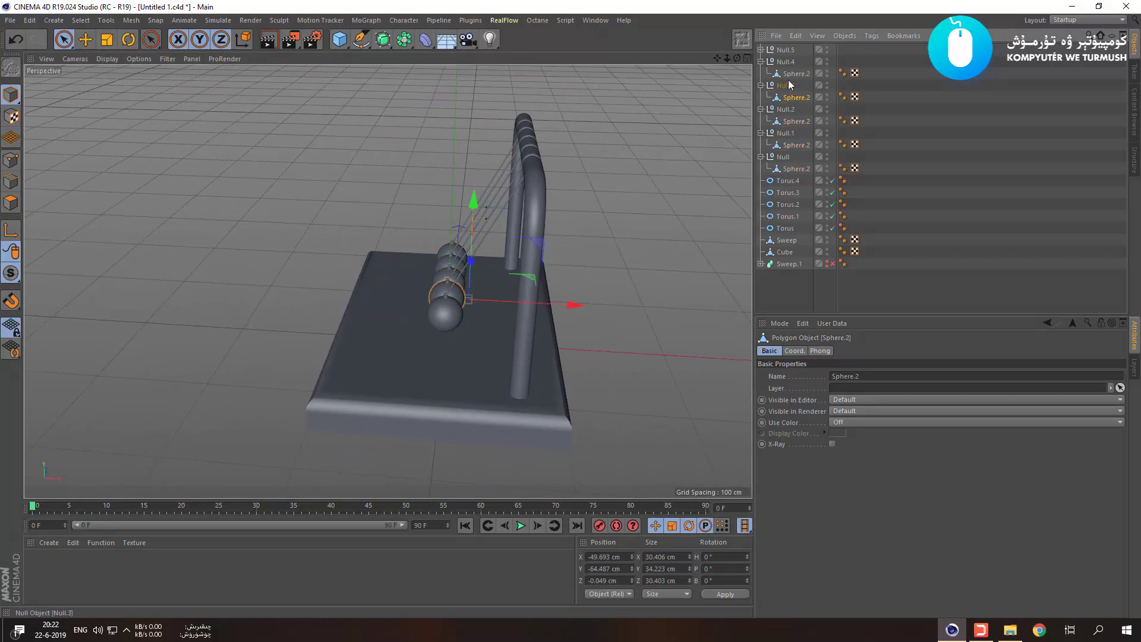
pyautogui.click(791, 73)
pyautogui.click(785, 50)
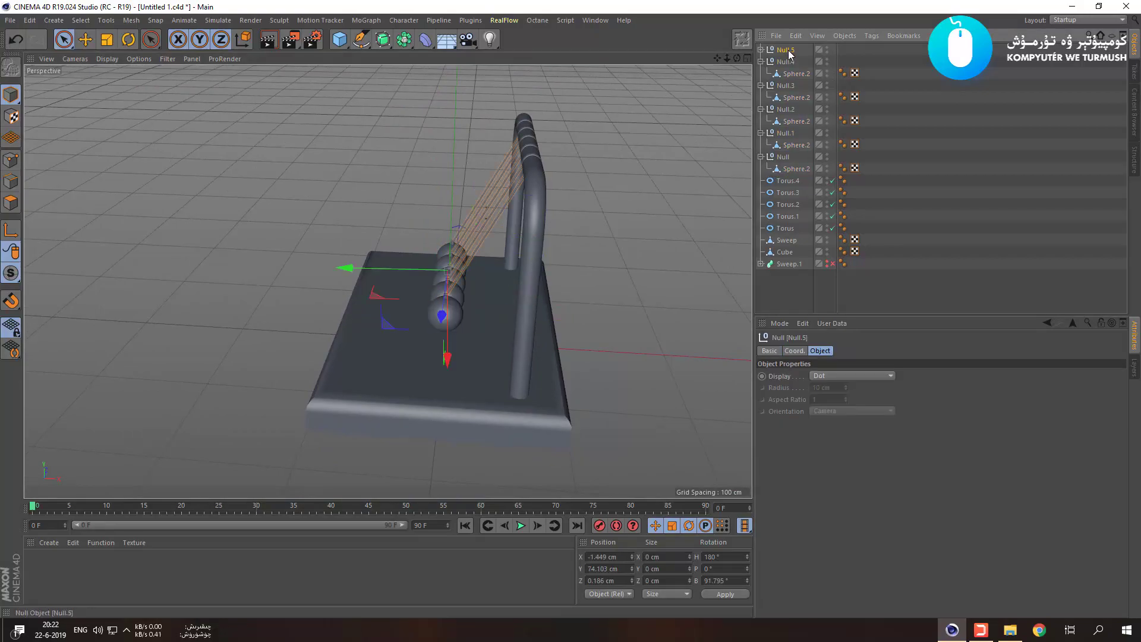
pyautogui.keyDown('shift'); pyautogui.click(788, 181); pyautogui.keyUp('shift')
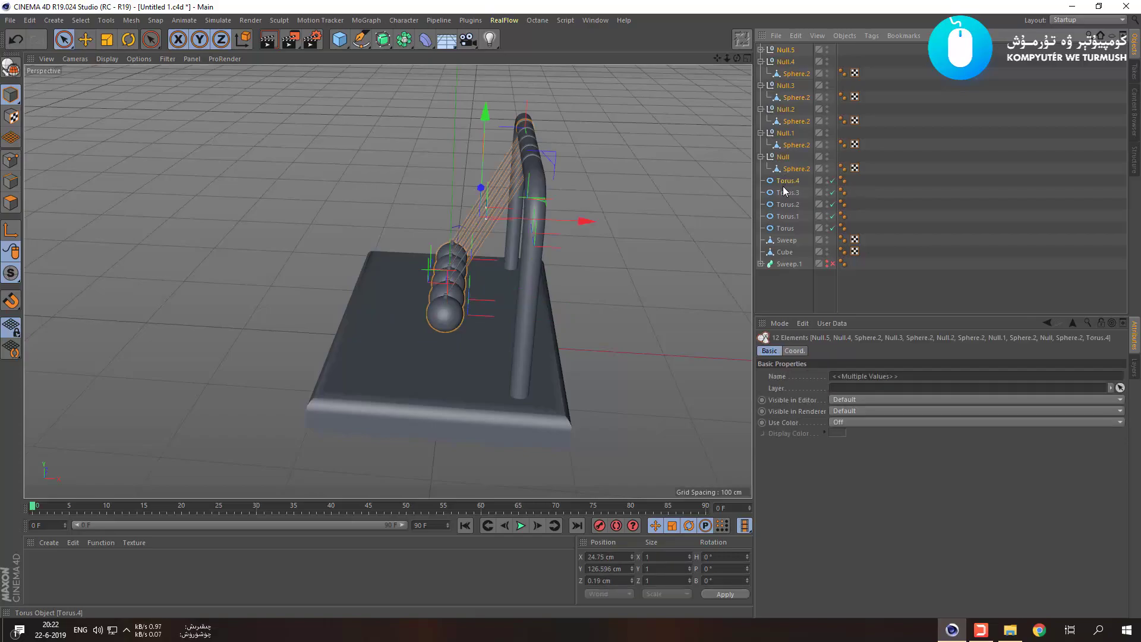
pyautogui.keyDown('shift'); pyautogui.click(786, 241); pyautogui.keyUp('shift')
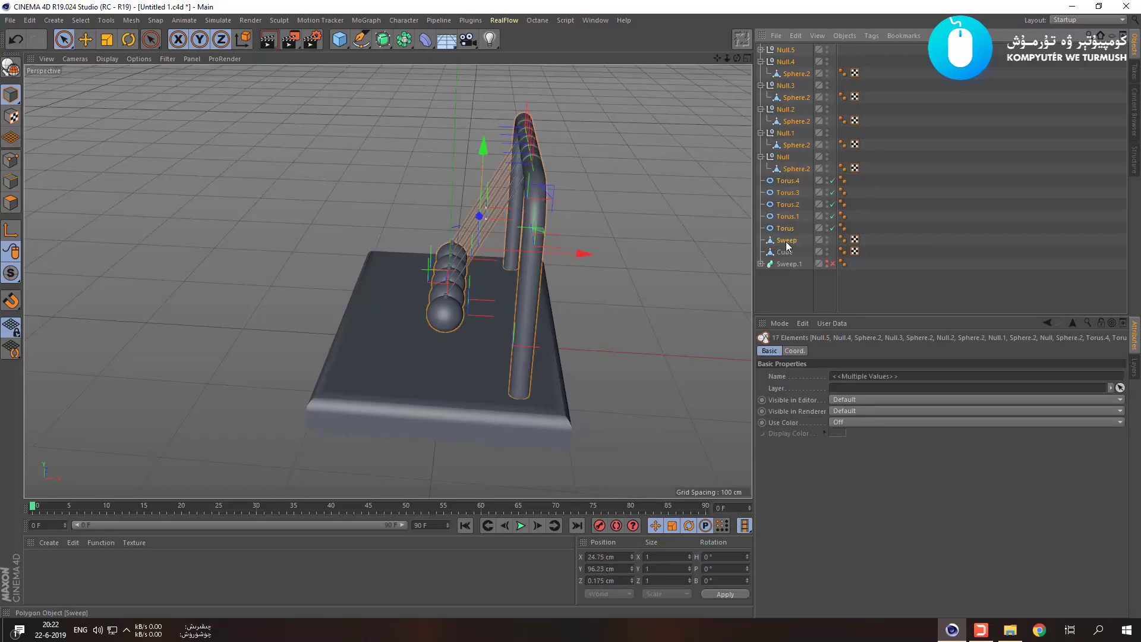
pyautogui.rightClick(786, 190)
pyautogui.click(831, 490)
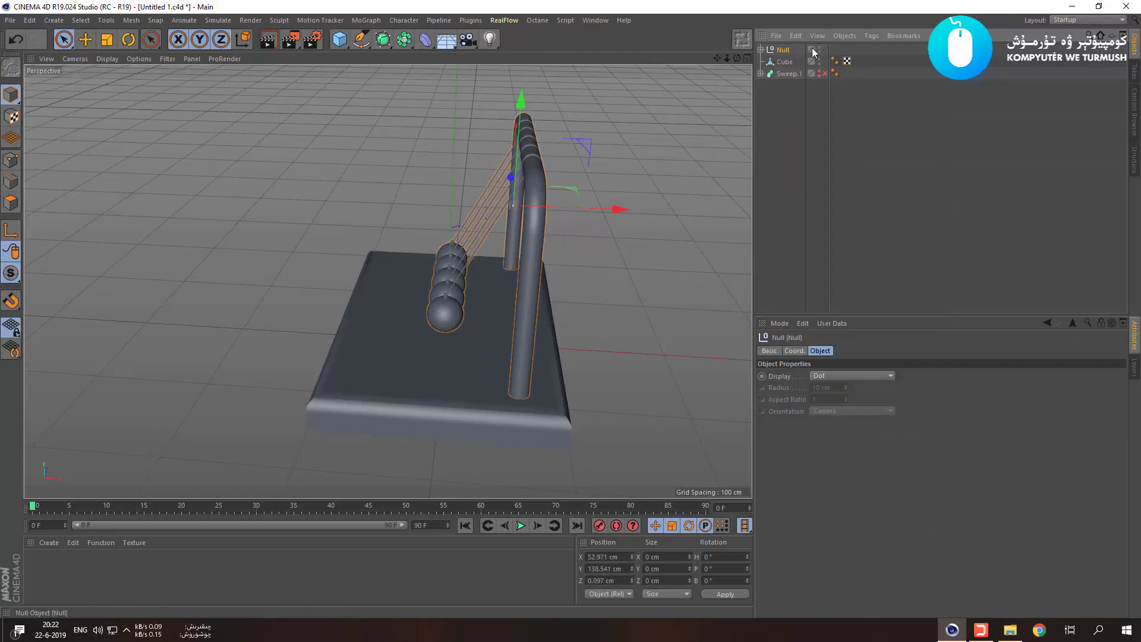
pyautogui.click(574, 189)
pyautogui.click(784, 51)
pyautogui.moveTo(610, 208); pyautogui.dragTo(567, 207)
pyautogui.hotkey('ctrl', 'z')
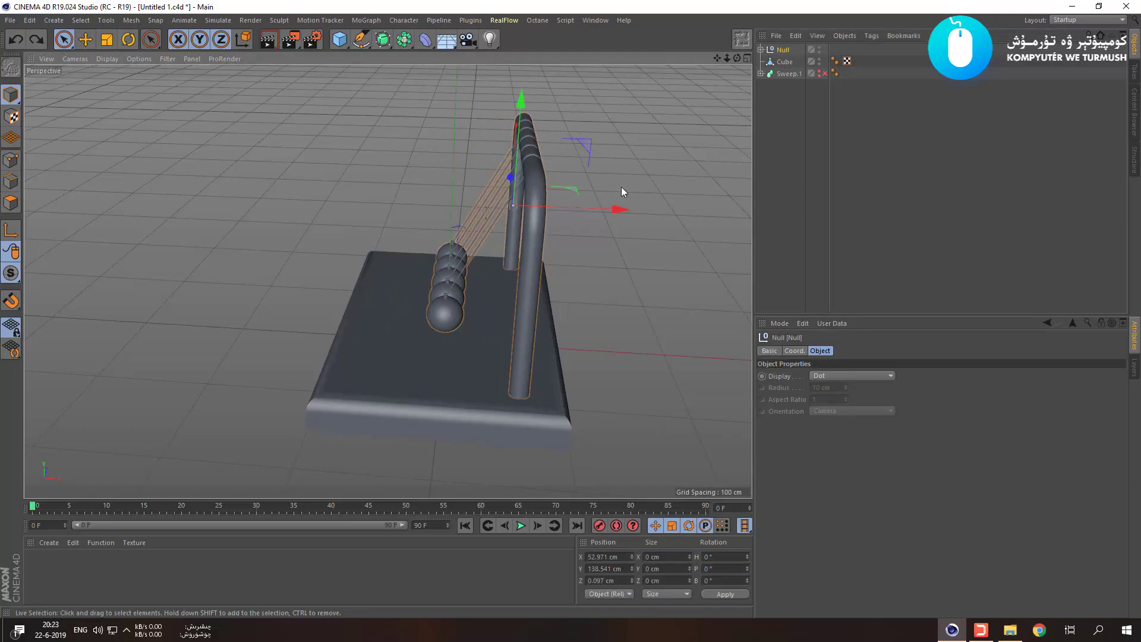
pyautogui.click(784, 62)
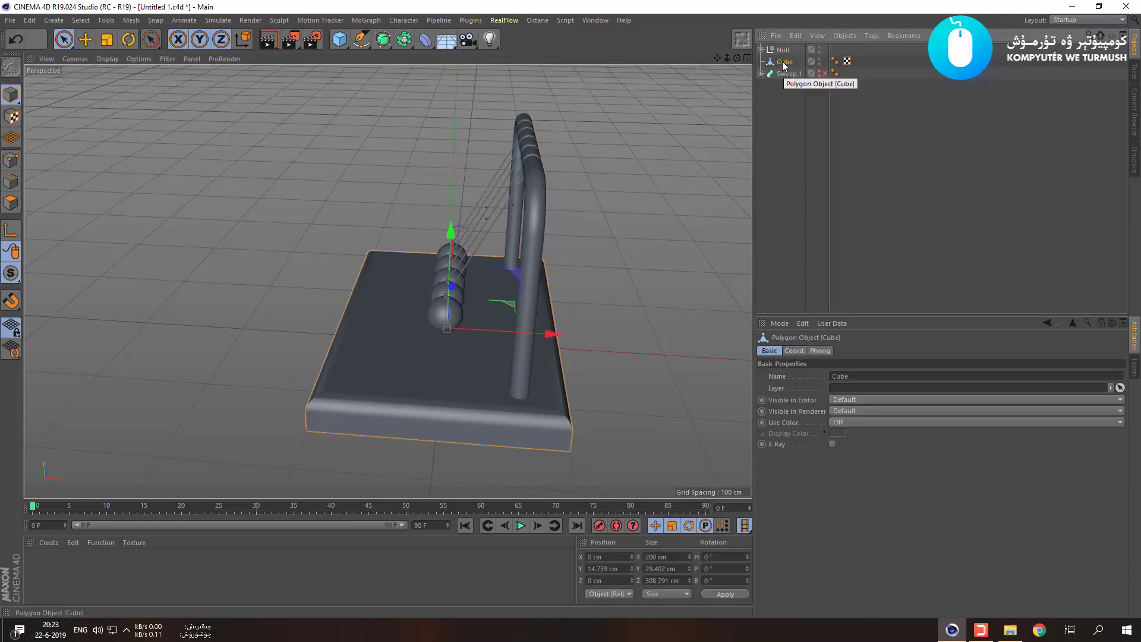
# Expand the new main group and collapse the five ball nulls inside it.
pyautogui.click(783, 49)
pyautogui.click(761, 49)
pyautogui.click(795, 204)
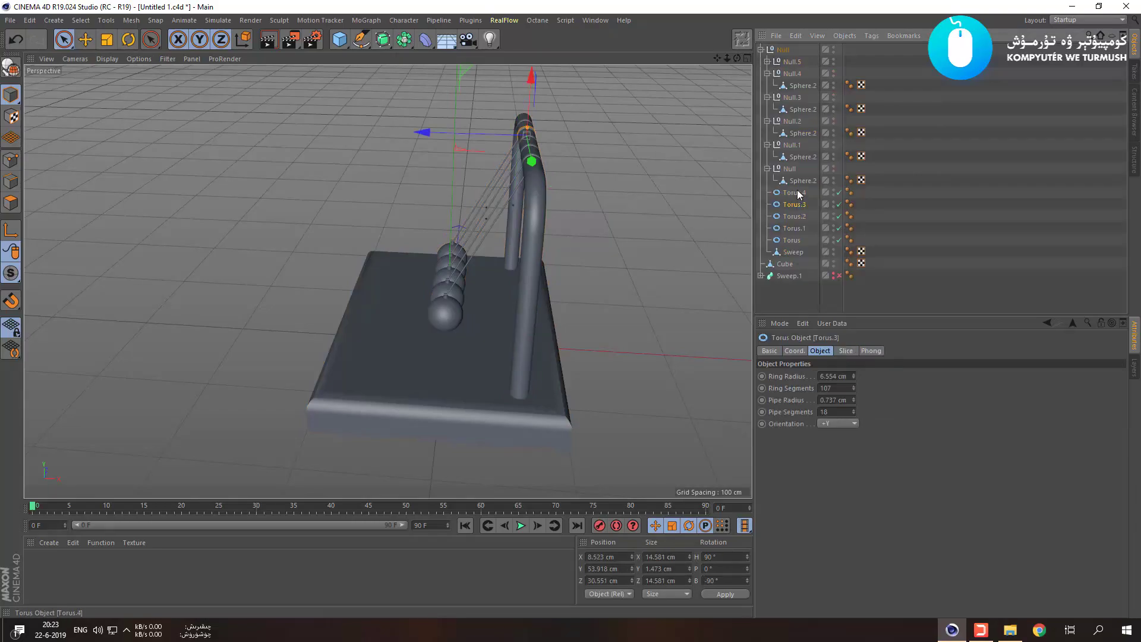
pyautogui.click(798, 181)
pyautogui.click(767, 168)
pyautogui.click(767, 145)
pyautogui.click(767, 121)
pyautogui.click(768, 97)
pyautogui.click(767, 74)
# Select the five ball nulls, Null.4 through Null, and shift their shared axis centre to about X 3.316 cm.
pyautogui.click(790, 74)
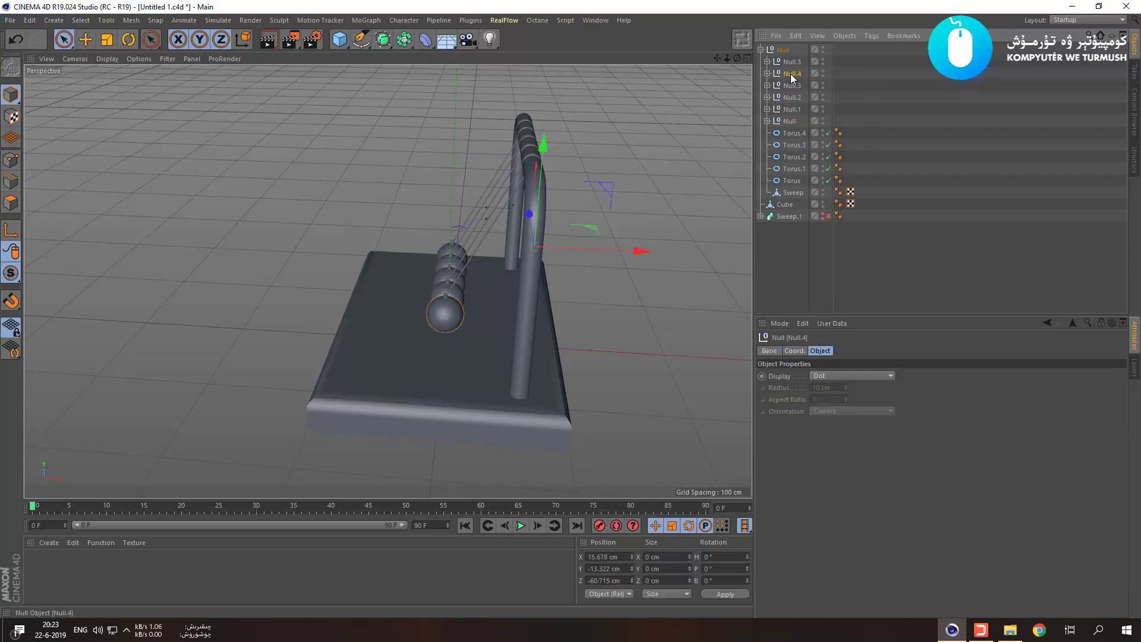
pyautogui.click(792, 61)
pyautogui.click(793, 74)
pyautogui.keyDown('shift'); pyautogui.click(790, 119); pyautogui.keyUp('shift')
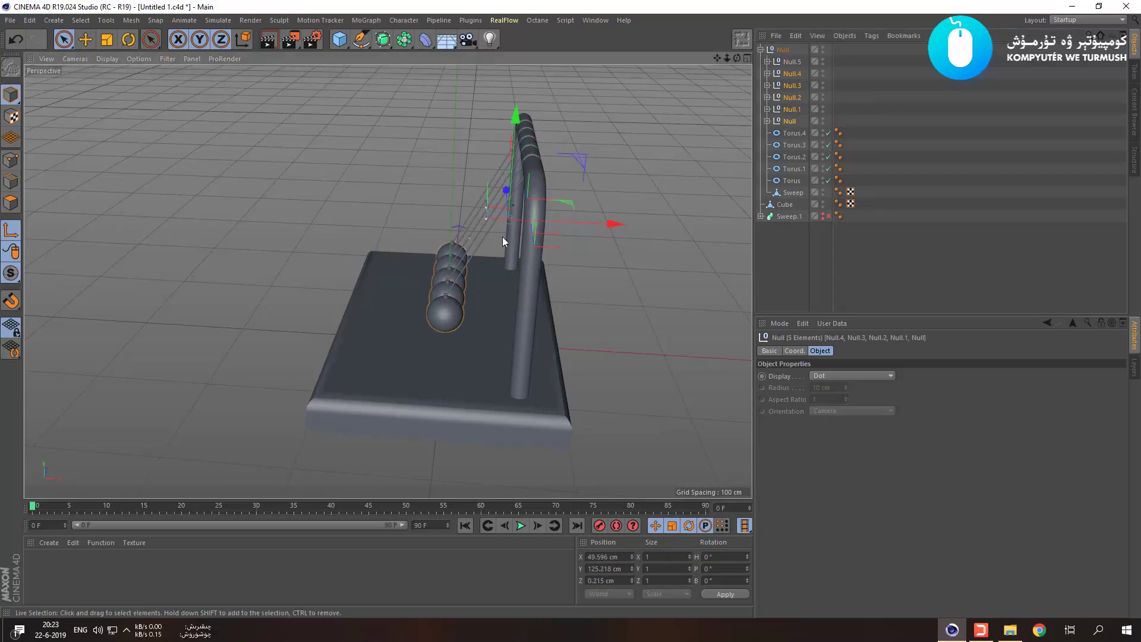
pyautogui.moveTo(600, 220)
pyautogui.mouseDown()
pyautogui.moveTo(547, 227)
pyautogui.moveTo(604, 299)
pyautogui.moveTo(593, 270)
pyautogui.moveTo(614, 235)
pyautogui.mouseUp()
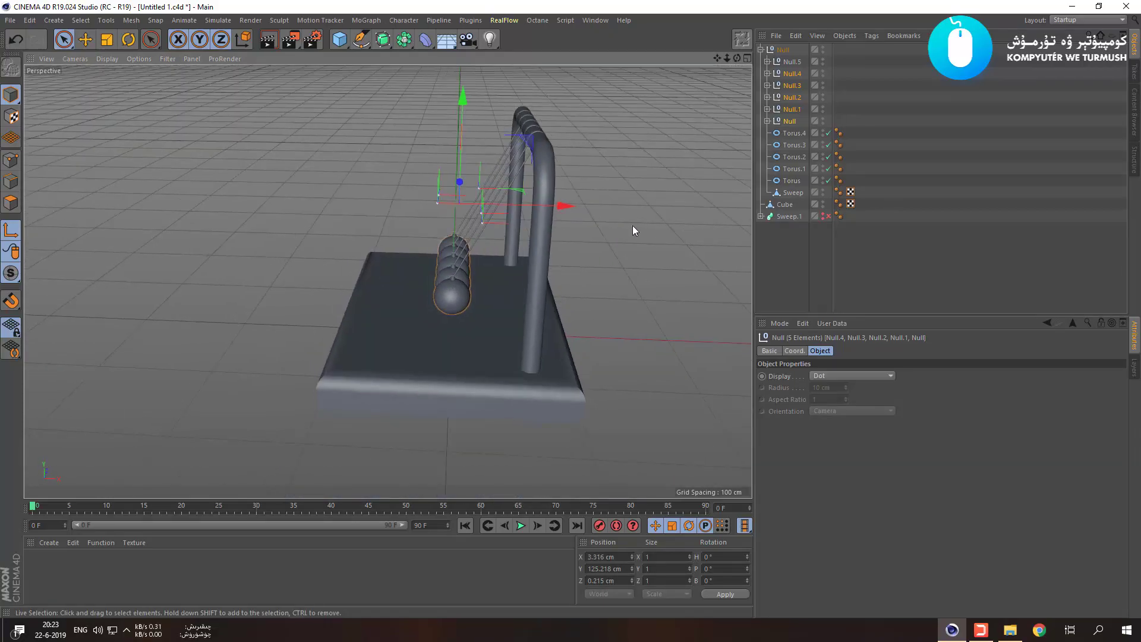
# Group the five ball nulls into a separate top-level null outside the main group and hide it in the viewport.
pyautogui.moveTo(787, 84); pyautogui.dragTo(790, 63)
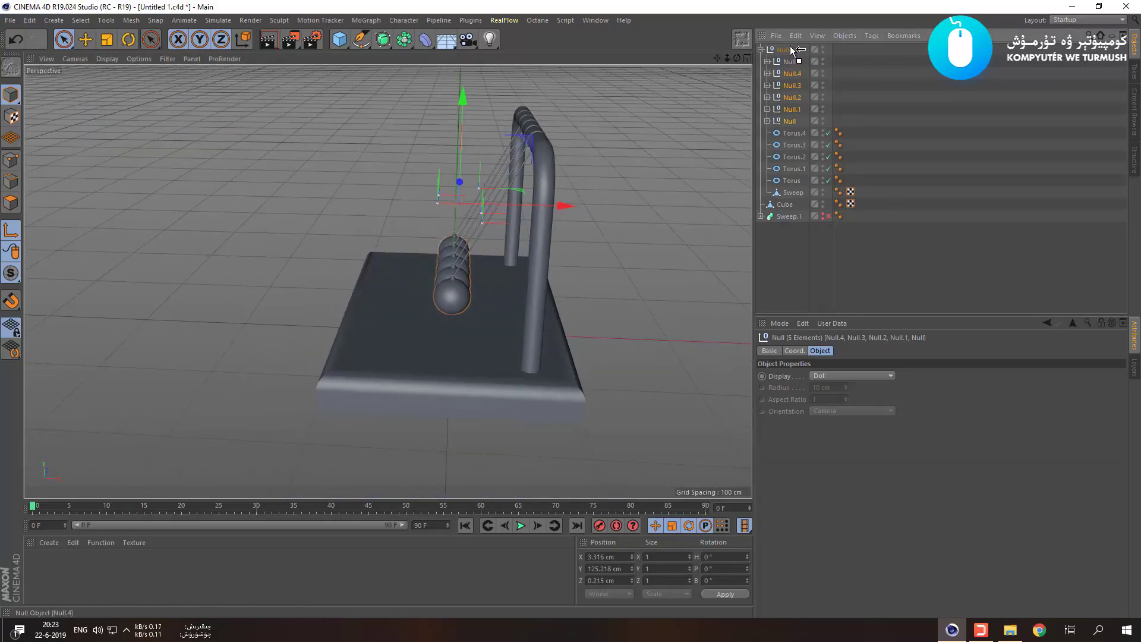
pyautogui.rightClick(789, 73)
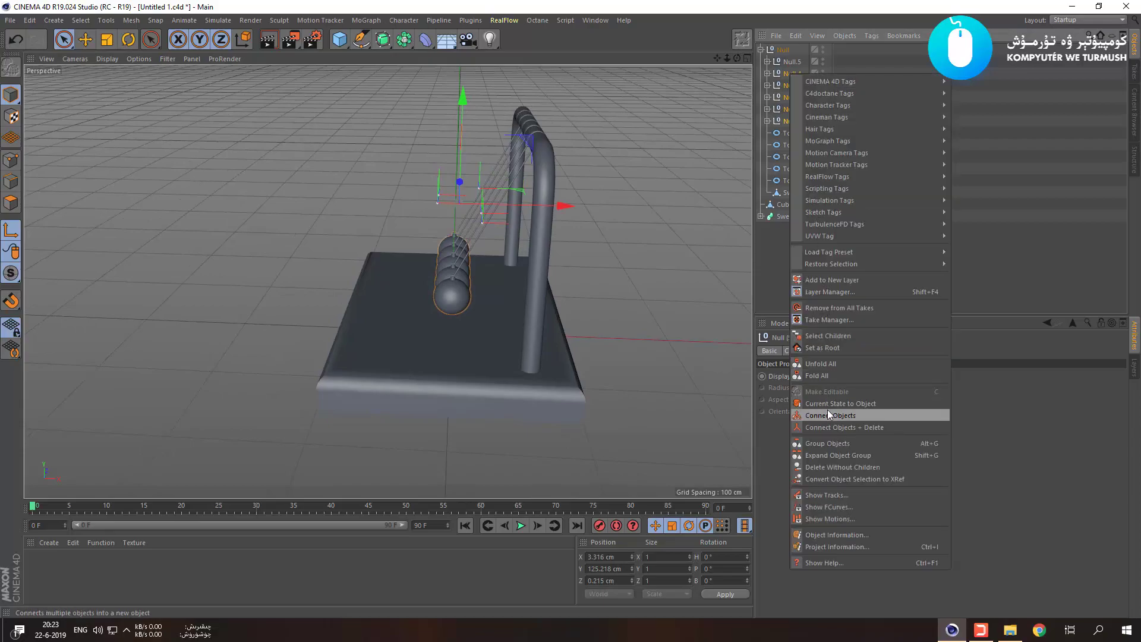
pyautogui.click(832, 444)
pyautogui.moveTo(786, 58); pyautogui.dragTo(786, 56)
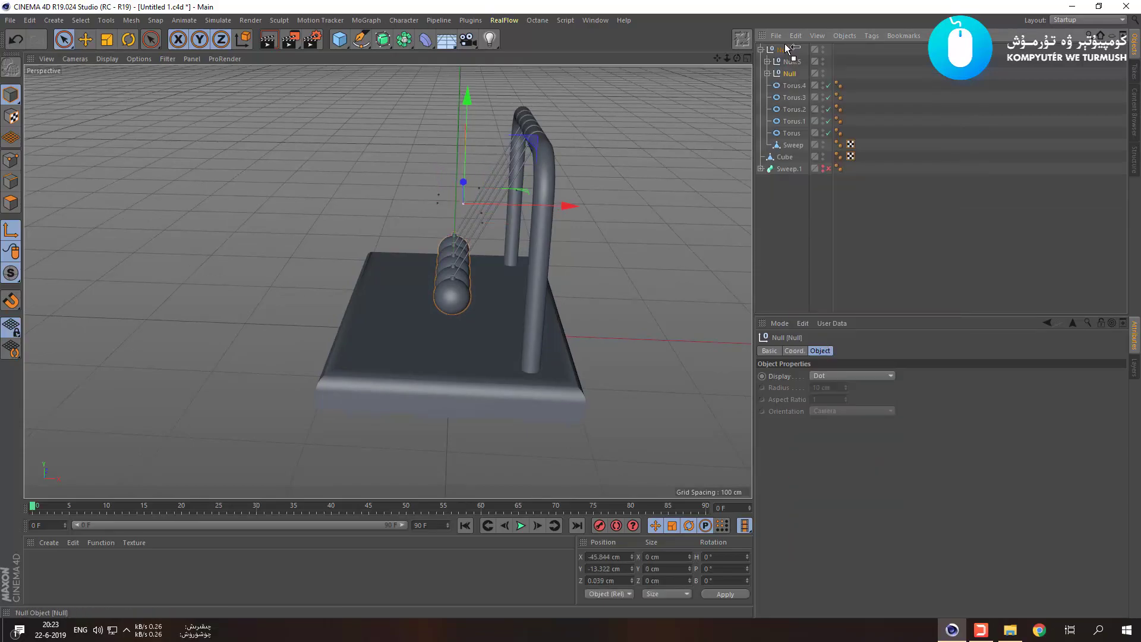
pyautogui.click(822, 47)
# Shift the axis of the rail-and-strings group in the top view to about X -0.144 cm, near the base's centre line.
pyautogui.click(544, 173)
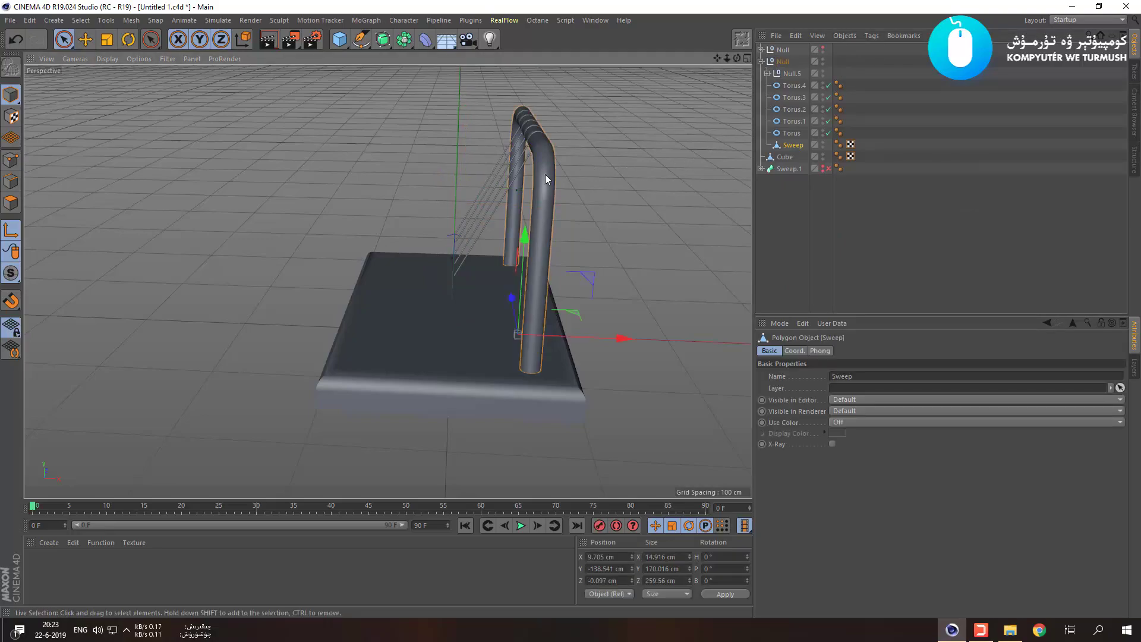
pyautogui.click(783, 61)
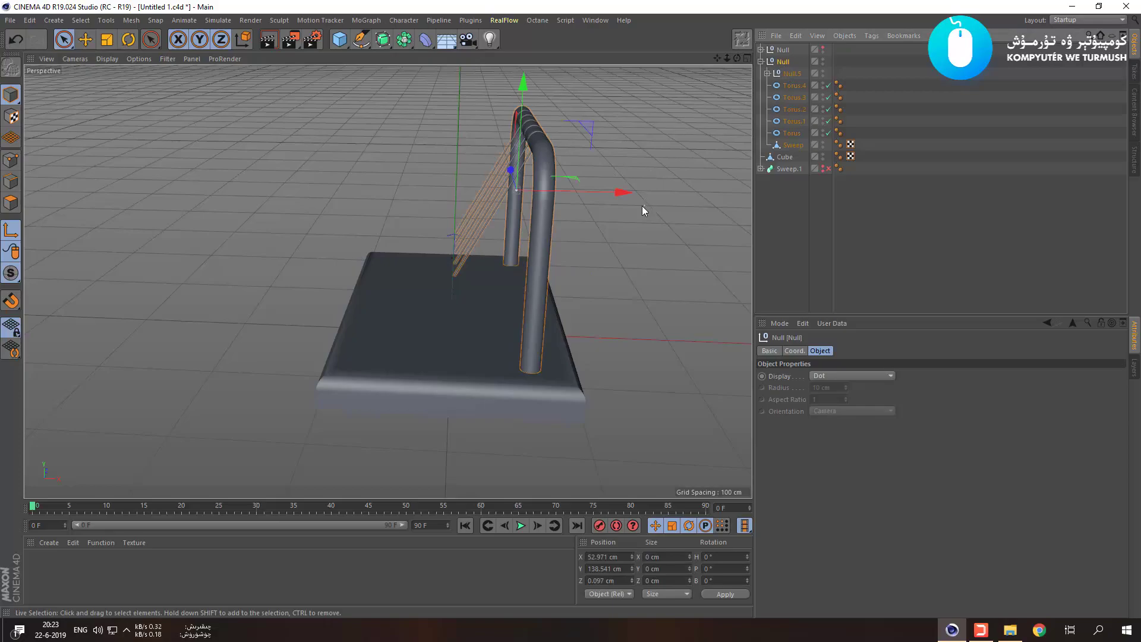
pyautogui.moveTo(594, 225)
pyautogui.keyDown('alt'); pyautogui.mouseDown()
pyautogui.moveTo(678, 287)
pyautogui.moveTo(636, 276)
pyautogui.moveTo(674, 279)
pyautogui.moveTo(583, 232)
pyautogui.moveTo(594, 230)
pyautogui.mouseUp(); pyautogui.keyUp('alt')
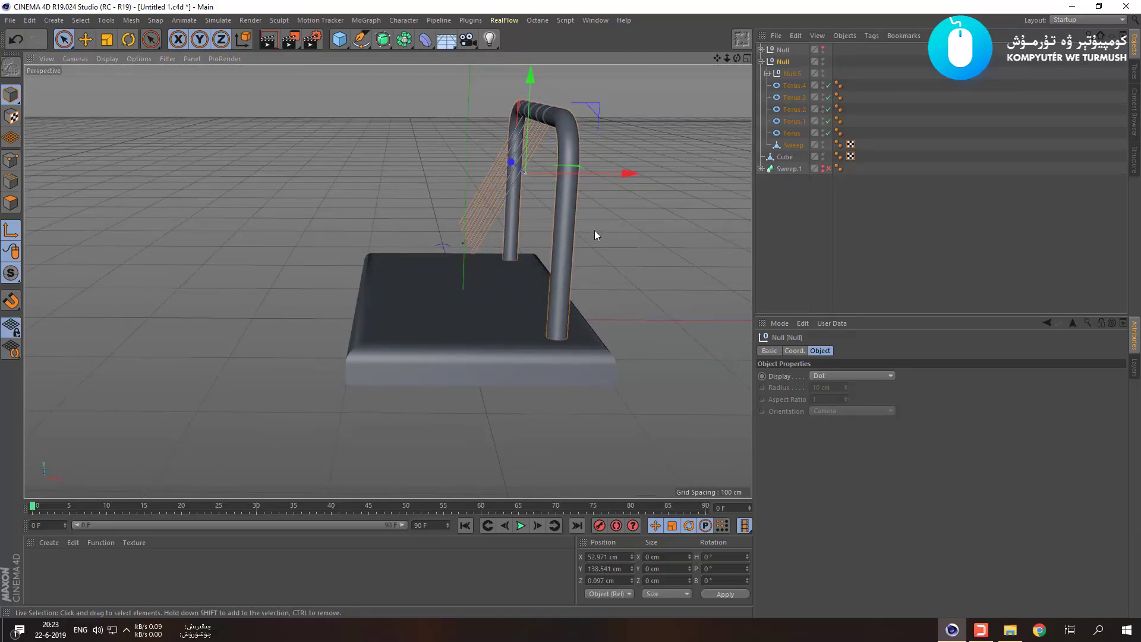
pyautogui.middleClick(513, 239)
pyautogui.scroll(-10, 536, 204)
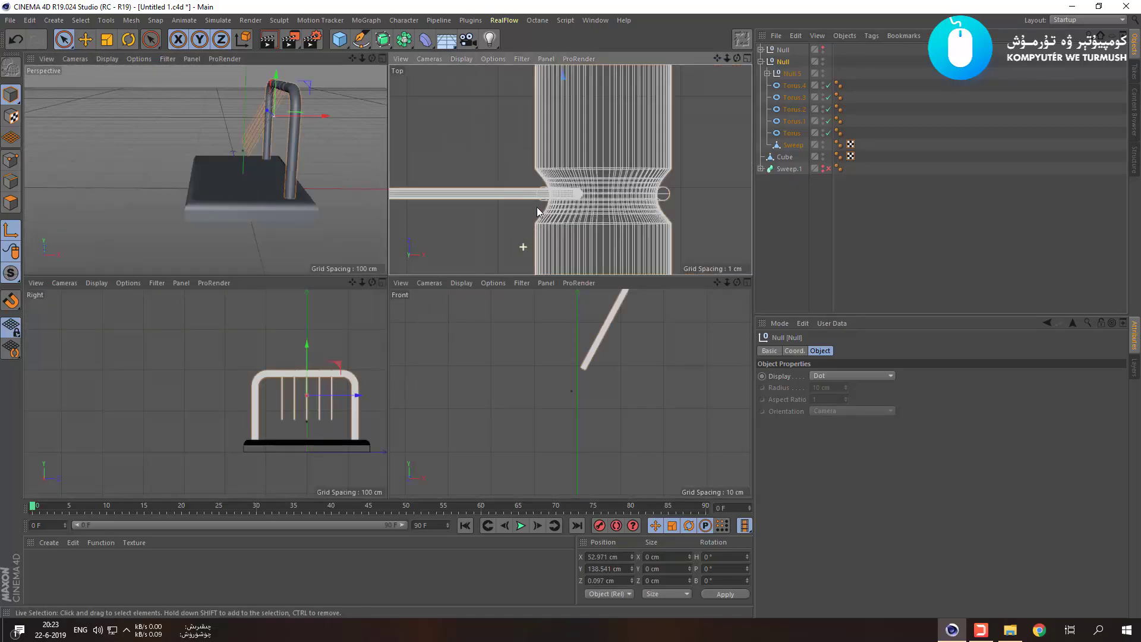
pyautogui.middleClick(504, 169)
pyautogui.scroll(5, 247, 313)
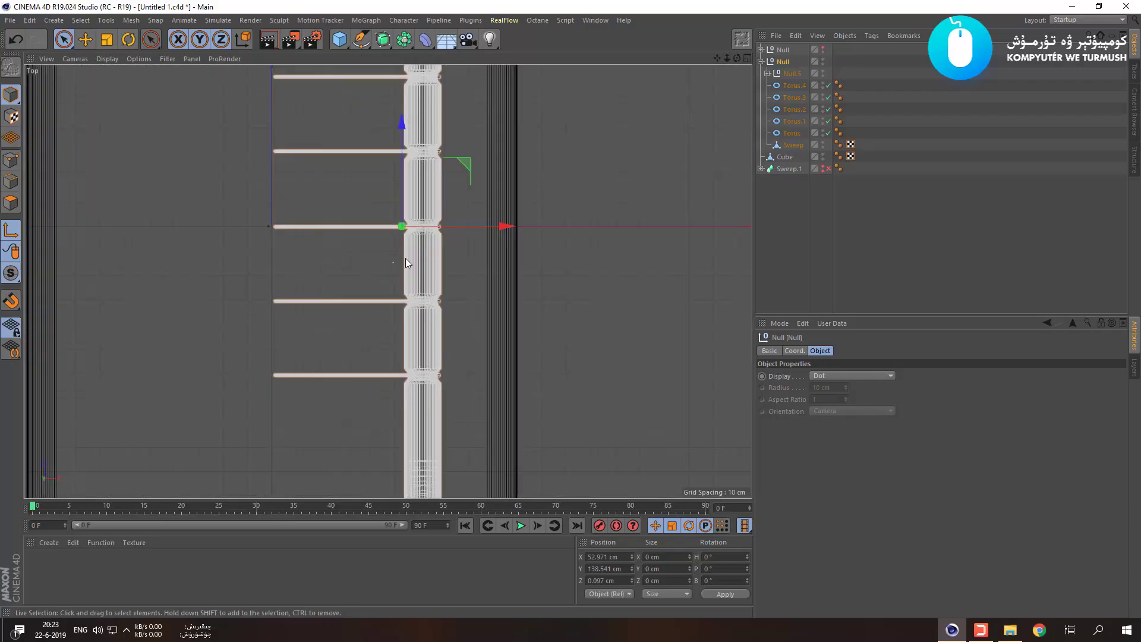
pyautogui.moveTo(483, 225); pyautogui.dragTo(388, 232)
pyautogui.hotkey('ctrl', 'z')
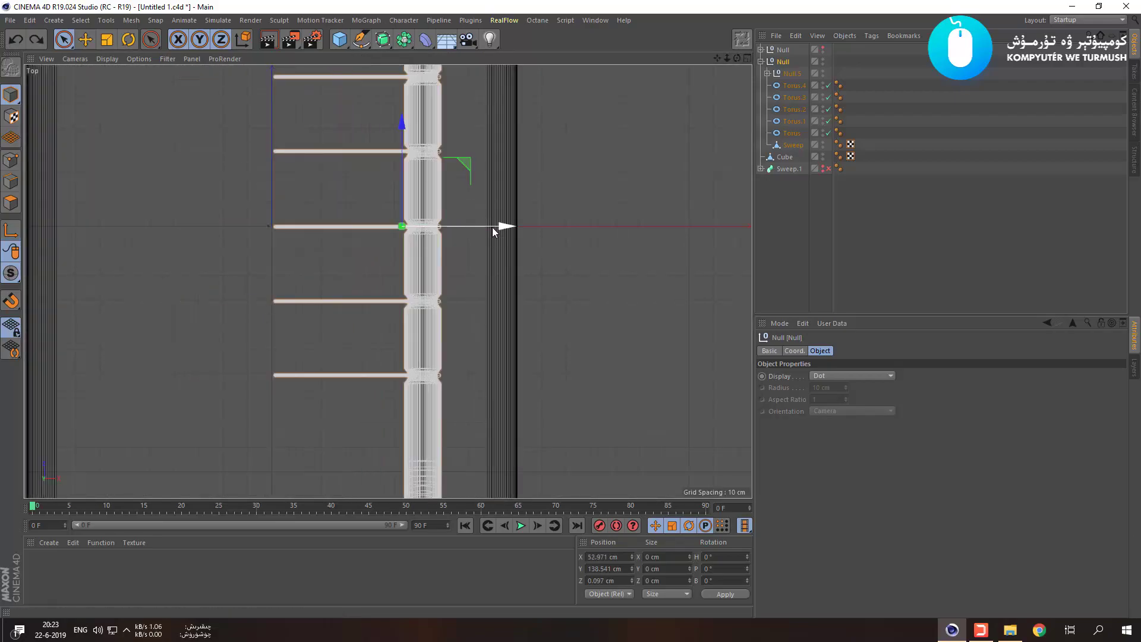
pyautogui.moveTo(497, 224); pyautogui.dragTo(376, 226)
pyautogui.scroll(-4, 354, 255)
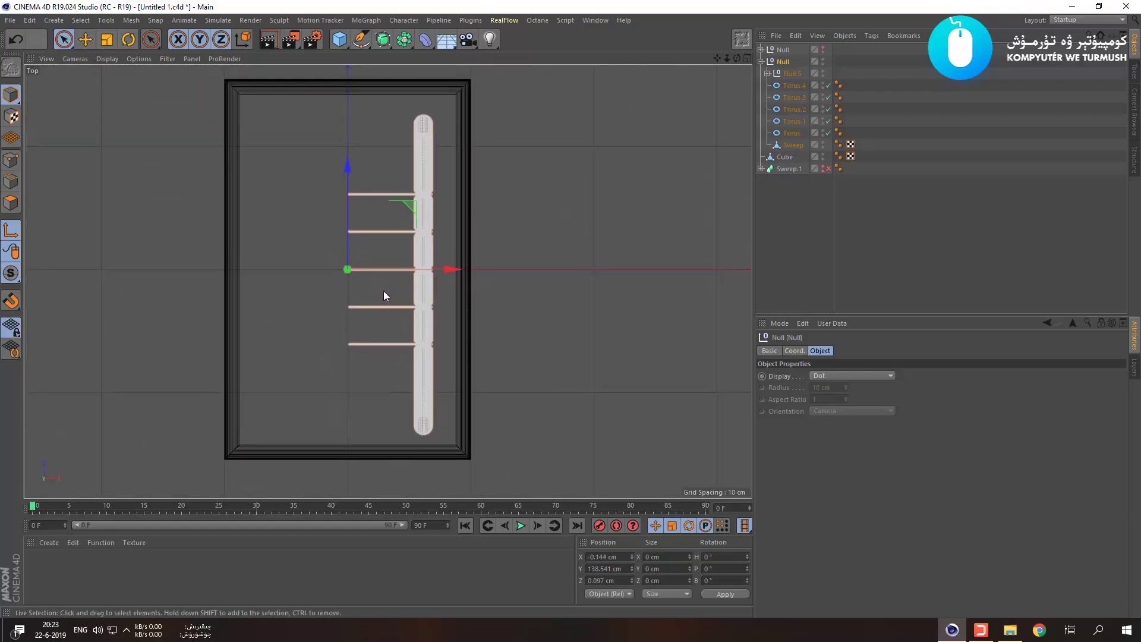
pyautogui.press('r')
pyautogui.moveTo(405, 249); pyautogui.dragTo(268, 349)
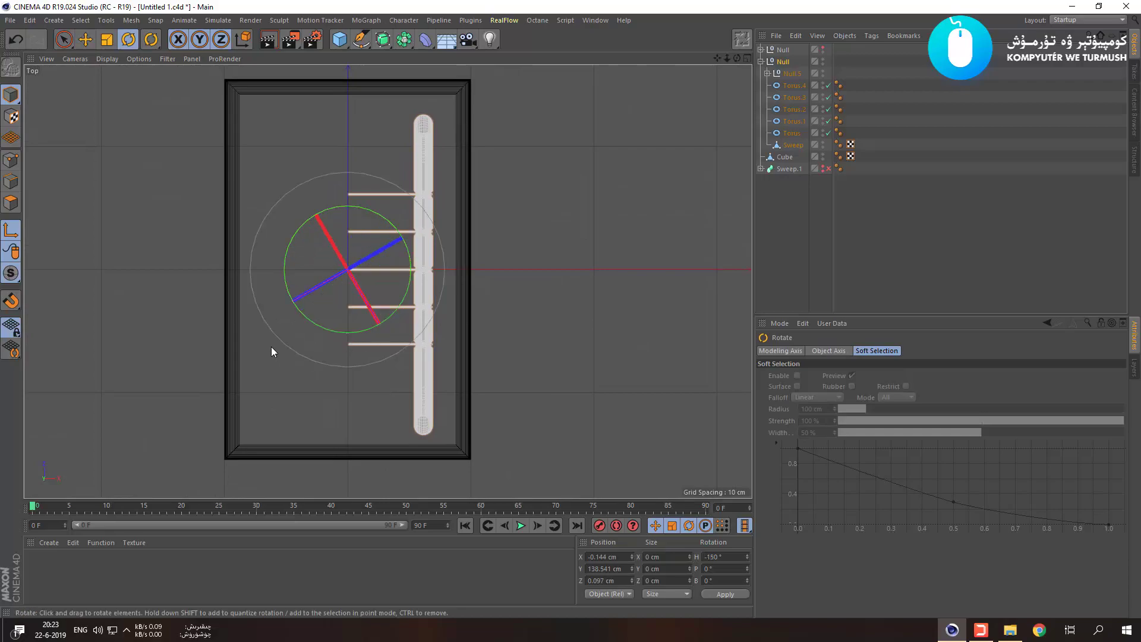
pyautogui.hotkey('ctrl', 'z')
pyautogui.press('l')
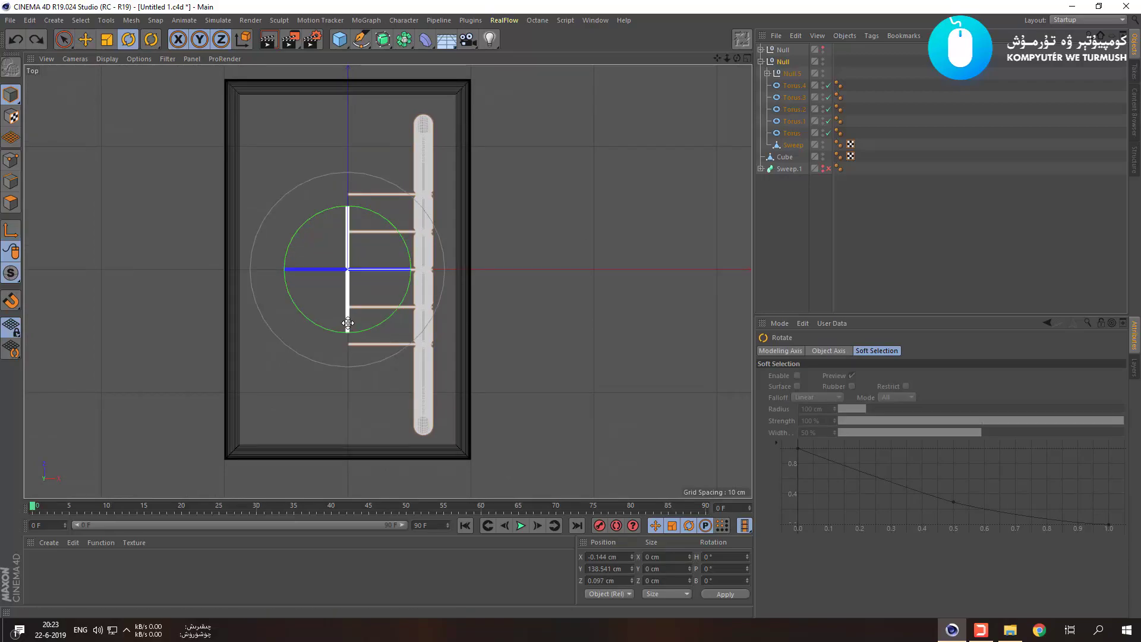
pyautogui.press('space')
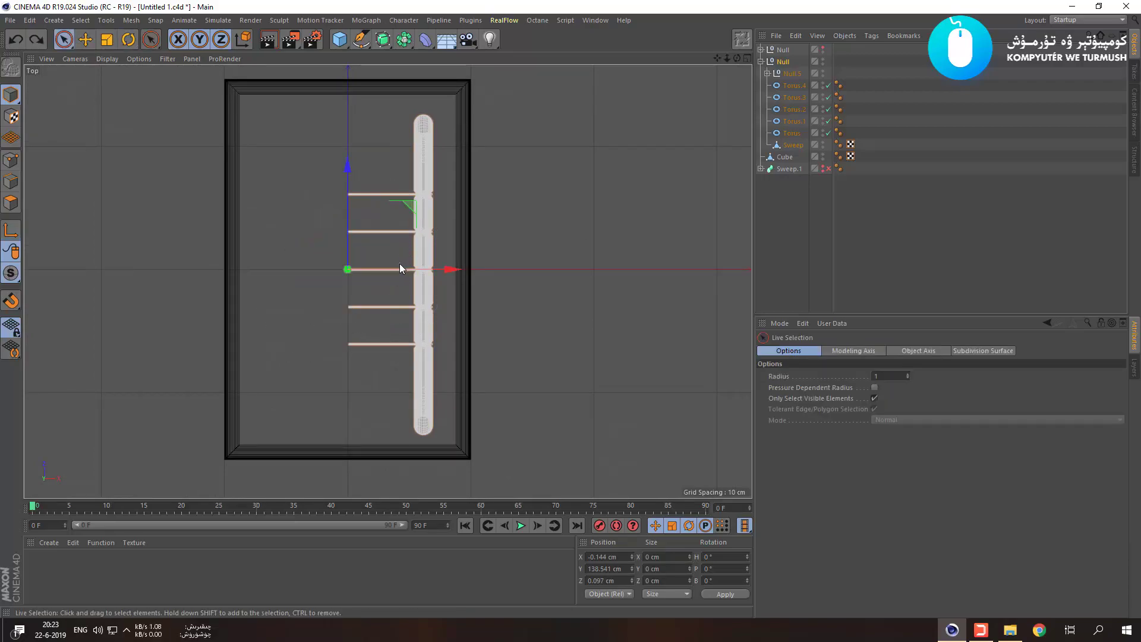
pyautogui.press('l')
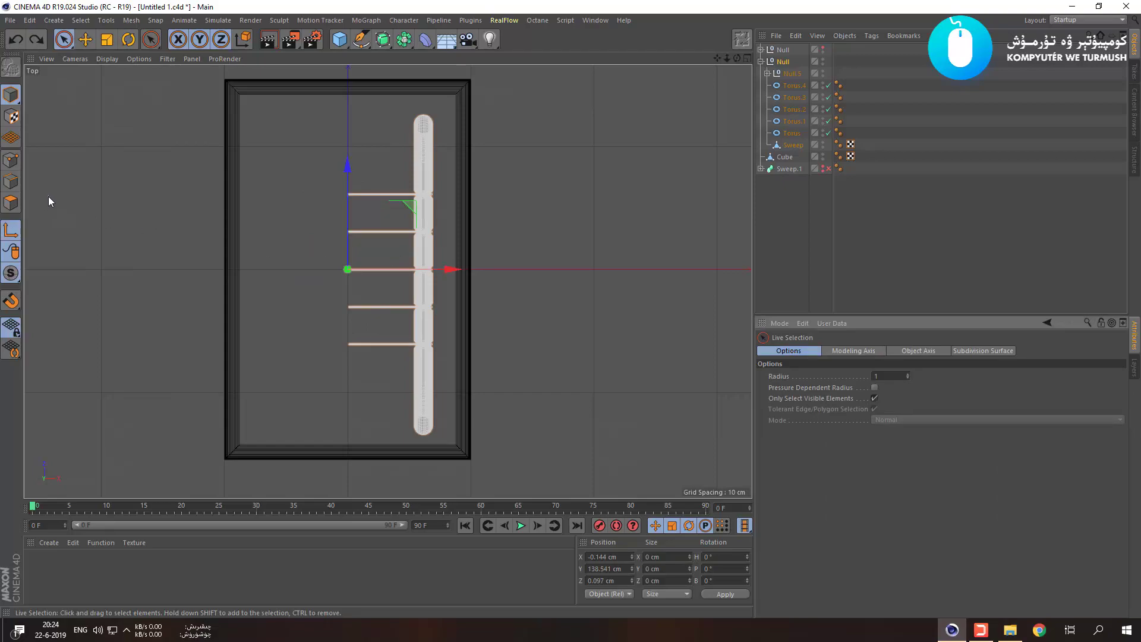
pyautogui.press('r')
pyautogui.moveTo(381, 217); pyautogui.dragTo(498, 261)
pyautogui.hotkey('ctrl', 'z')
# Duplicate the rail-and-strings group and rotate the copy to a heading of -180° so it stands on the opposite side of the base.
pyautogui.click(784, 63)
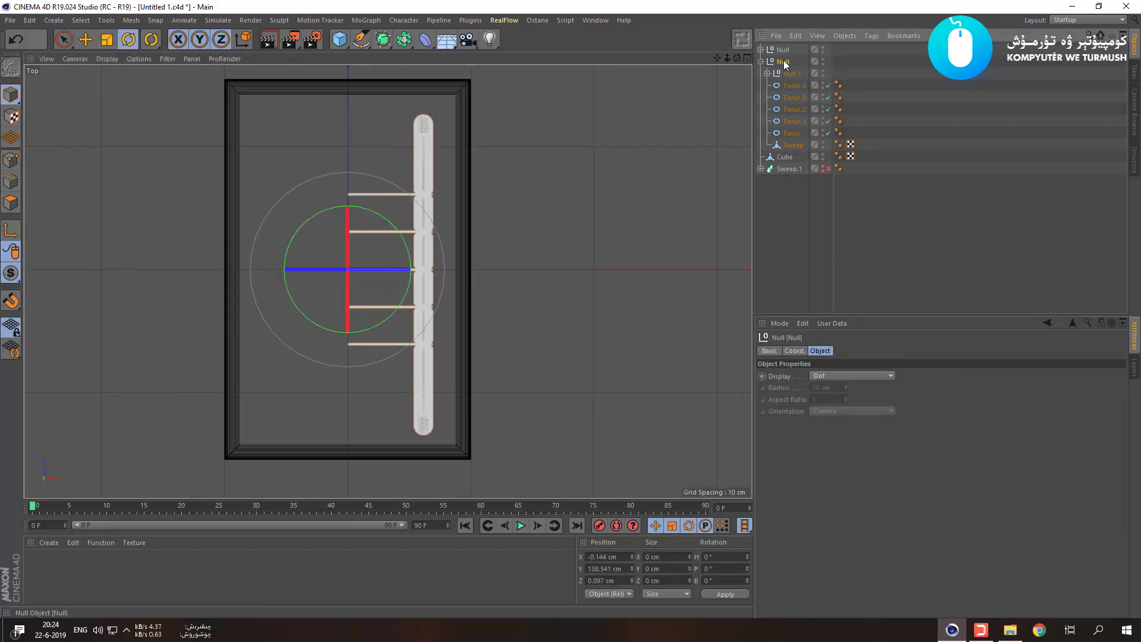
pyautogui.click(762, 62)
pyautogui.click(762, 62)
pyautogui.hotkey('ctrl', 'c')
pyautogui.hotkey('ctrl', 'v')
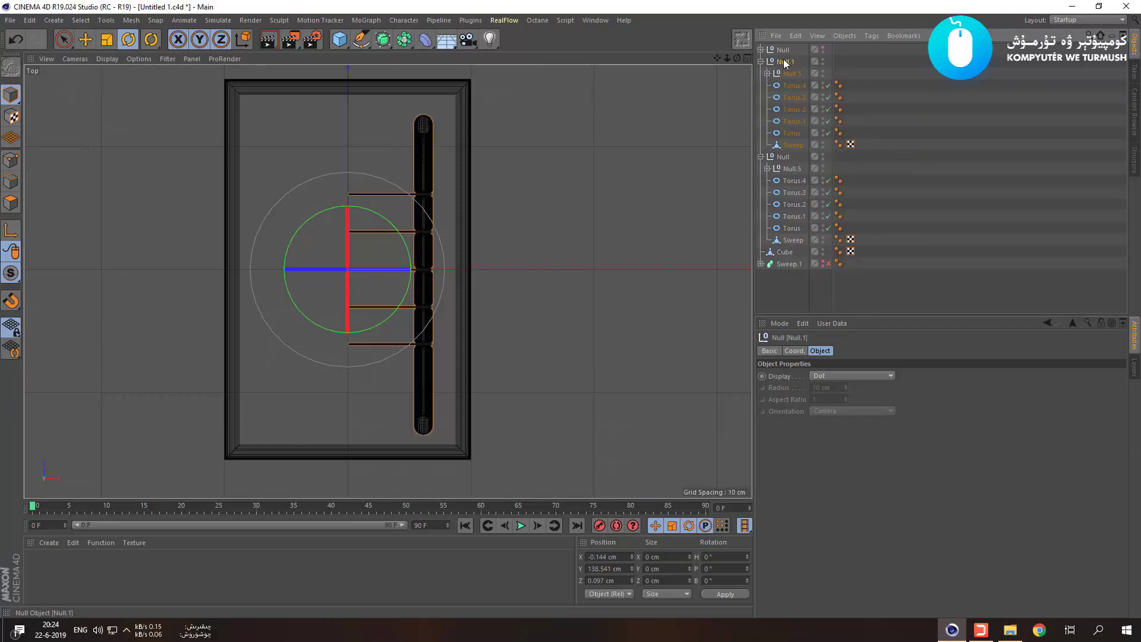
pyautogui.moveTo(390, 227); pyautogui.dragTo(301, 337)
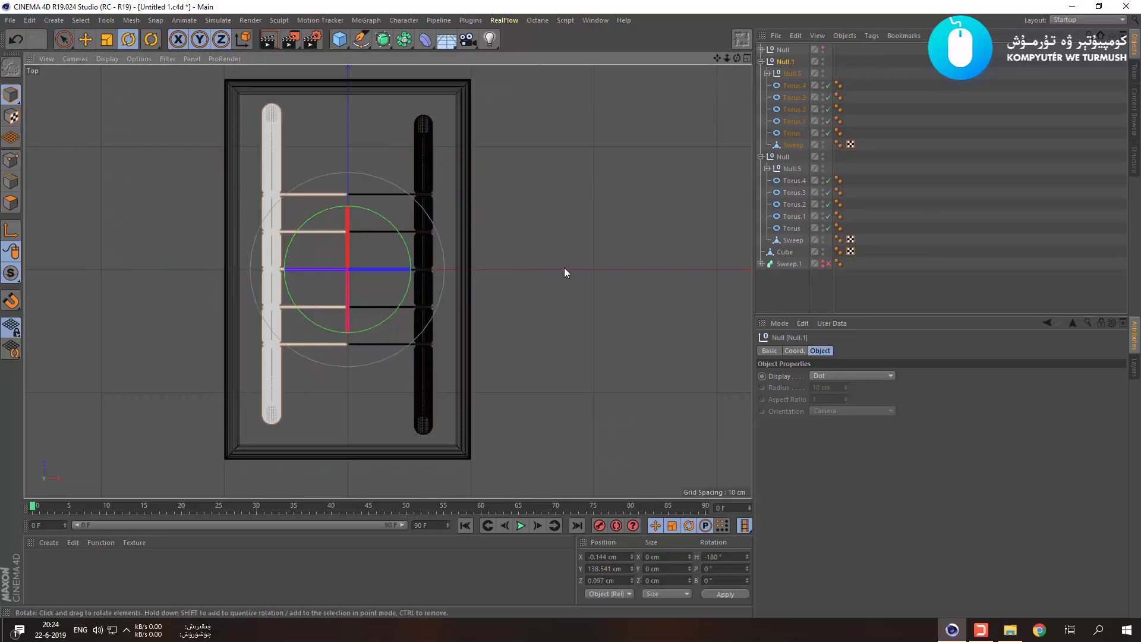
pyautogui.middleClick(565, 266)
pyautogui.middleClick(295, 176)
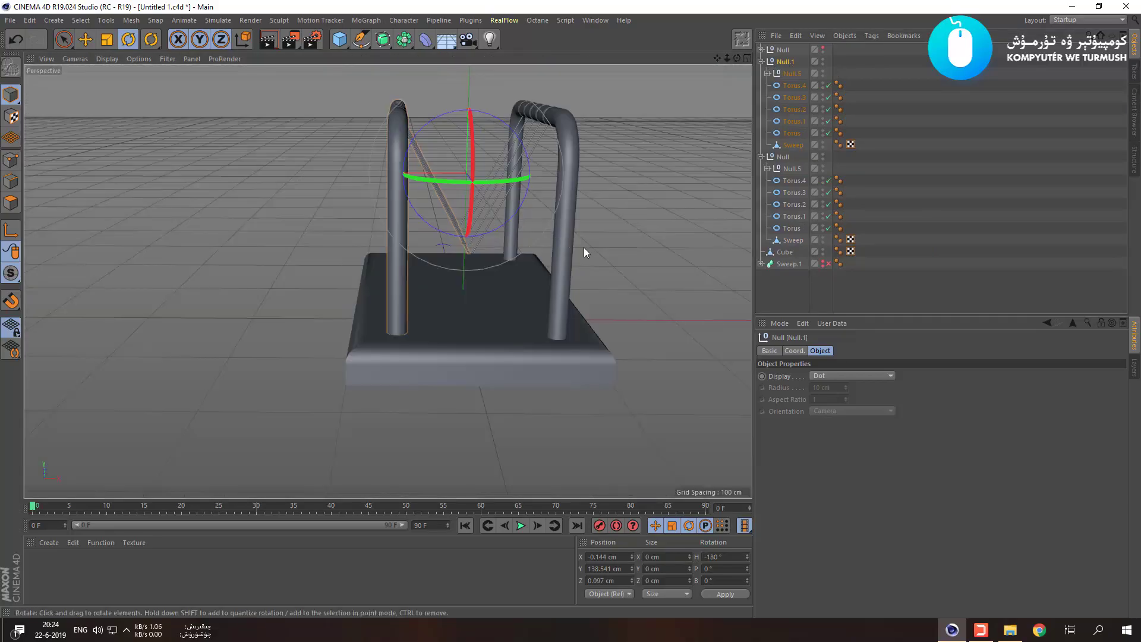
pyautogui.scroll(8, 537, 262)
pyautogui.keyDown('alt'); pyautogui.moveTo(447, 223); pyautogui.dragTo(454, 219); pyautogui.keyUp('alt')
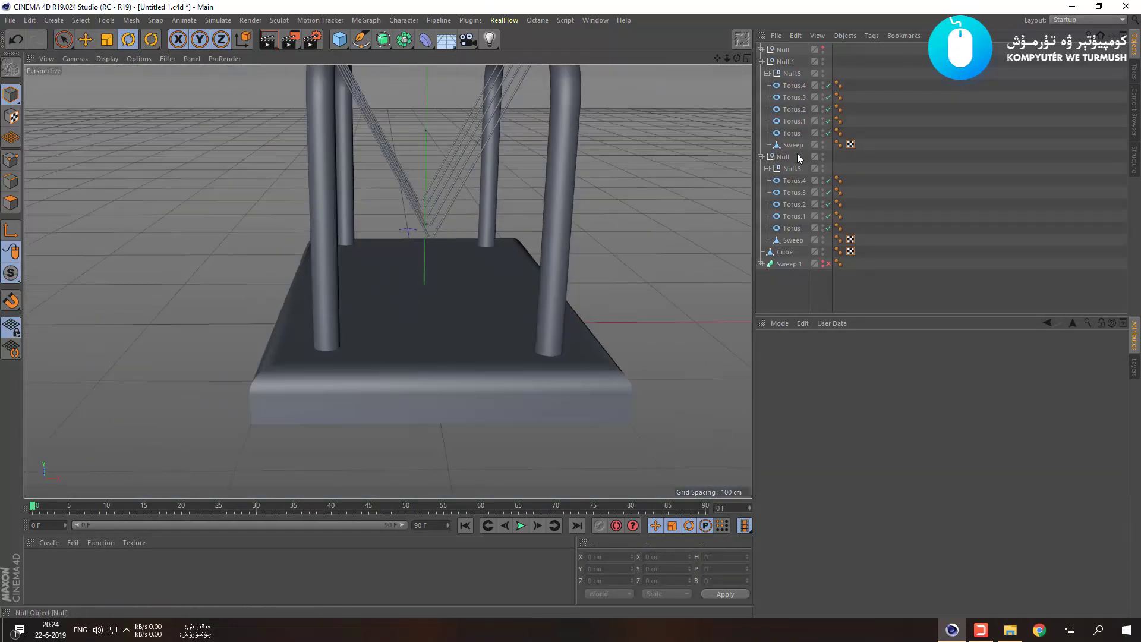
# Collapse the copied rail-and-strings group in the object hierarchy.
pyautogui.click(823, 156)
pyautogui.click(823, 155)
pyautogui.click(823, 143)
pyautogui.click(823, 142)
pyautogui.click(760, 61)
pyautogui.hotkey('ctrl', 's')
# Check which parts belong to the original rail-and-strings group, then examine both rails from above.
pyautogui.click(781, 86)
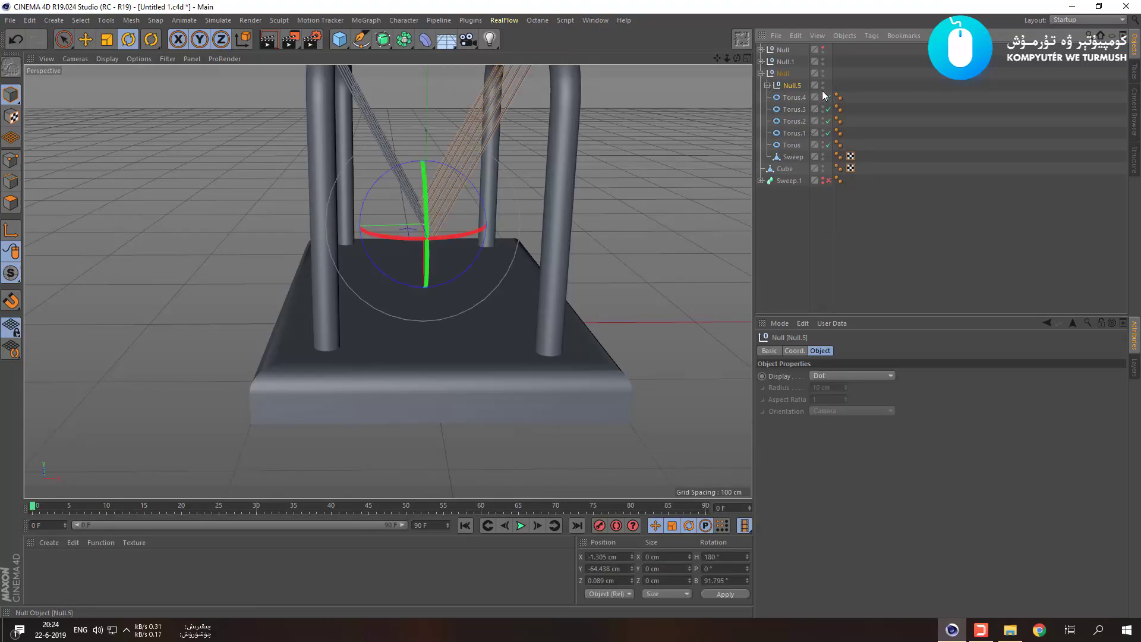
pyautogui.hotkey('ctrl', 'v')
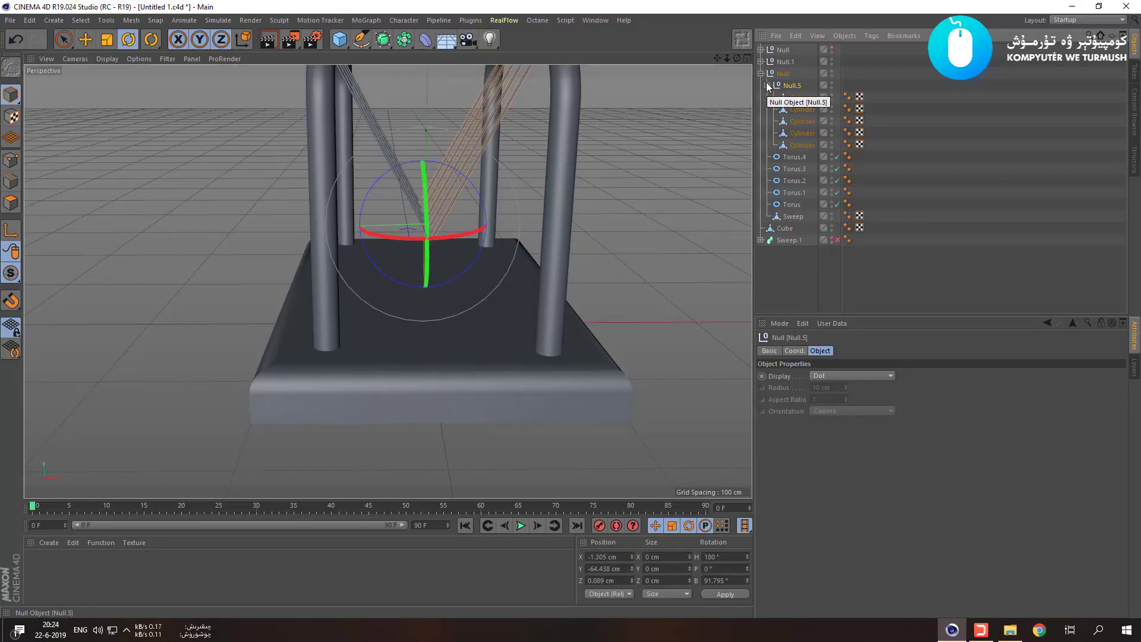
pyautogui.click(766, 85)
pyautogui.click(787, 99)
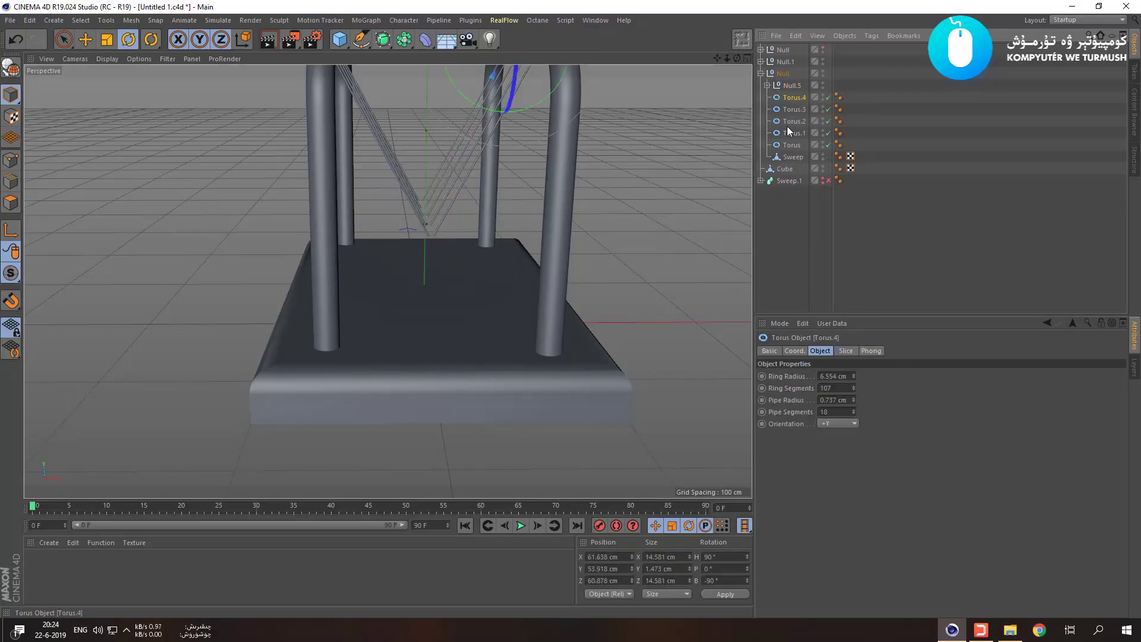
pyautogui.keyDown('shift'); pyautogui.click(789, 157); pyautogui.keyUp('shift')
pyautogui.click(671, 170)
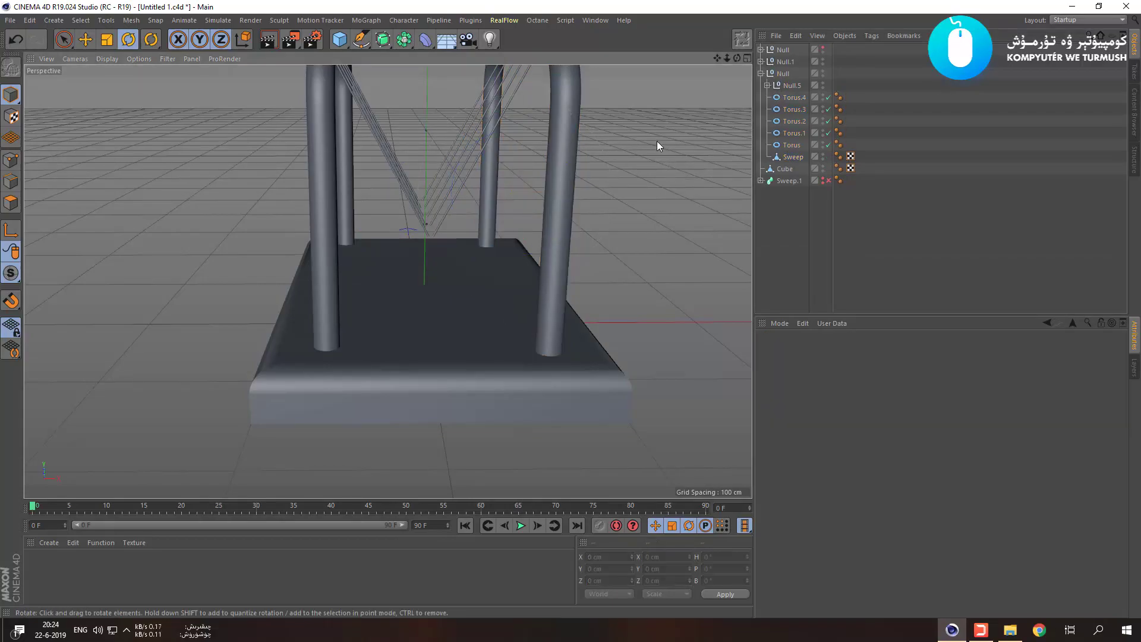
pyautogui.middleClick(604, 205)
pyautogui.middleClick(358, 179)
pyautogui.scroll(-4, 357, 180)
pyautogui.keyDown('alt'); pyautogui.moveTo(431, 181); pyautogui.dragTo(404, 216); pyautogui.keyUp('alt')
pyautogui.middleClick(404, 216)
pyautogui.middleClick(508, 200)
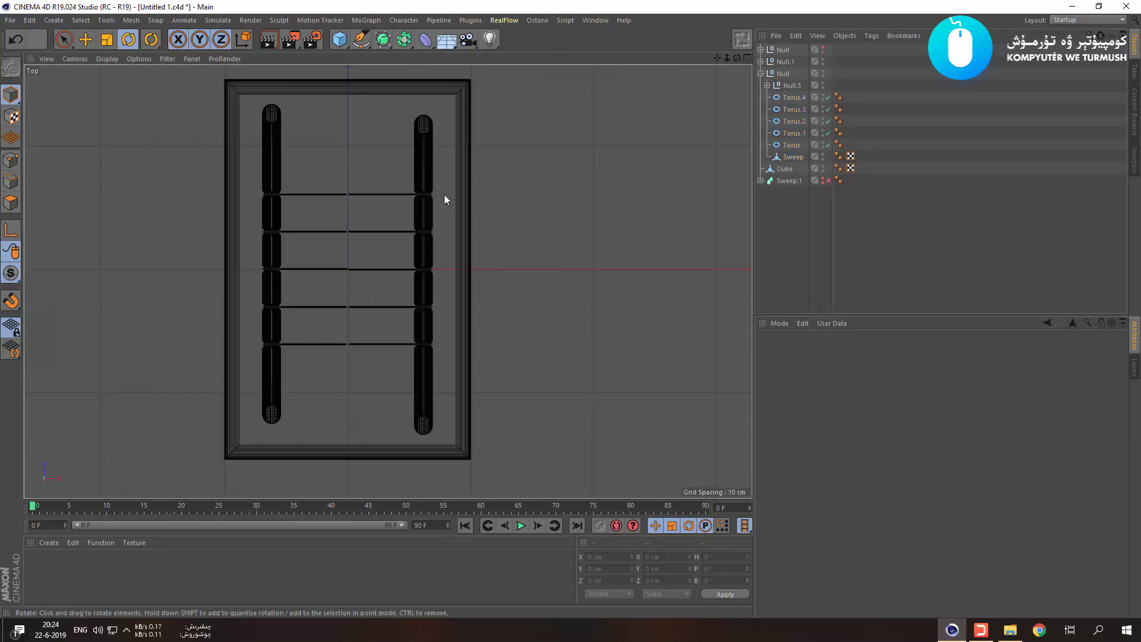
# Try to move the original rail sweep along X in the top view, and undo the move.
pyautogui.click(429, 221)
pyautogui.press('e')
pyautogui.moveTo(438, 269); pyautogui.dragTo(573, 268)
pyautogui.hotkey('ctrl', 'z')
# Make the hidden group of five balls visible in the perspective view.
pyautogui.middleClick(577, 232)
pyautogui.middleClick(267, 169)
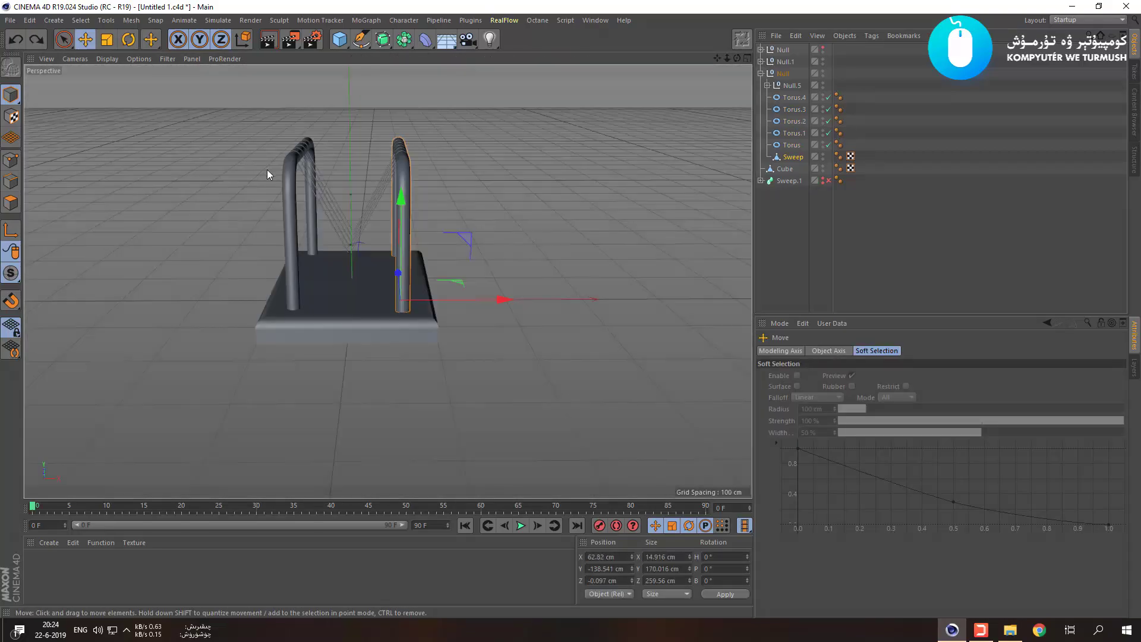
pyautogui.click(436, 204)
pyautogui.scroll(4, 272, 219)
pyautogui.keyDown('alt'); pyautogui.moveTo(293, 216); pyautogui.dragTo(354, 236, button='middle'); pyautogui.keyUp('alt')
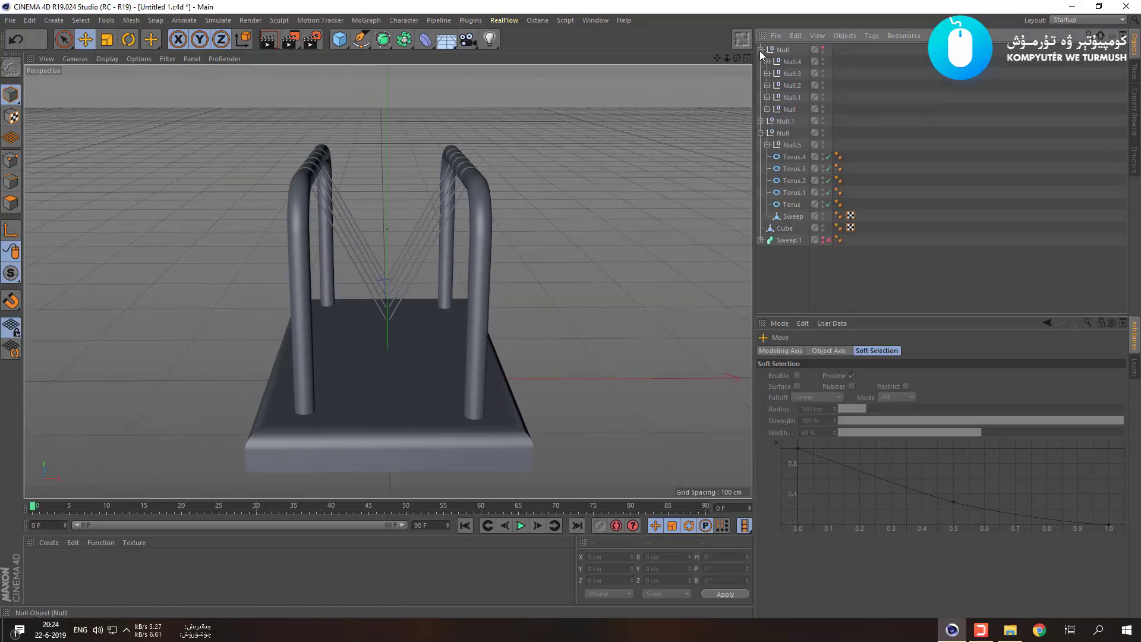
pyautogui.click(823, 48)
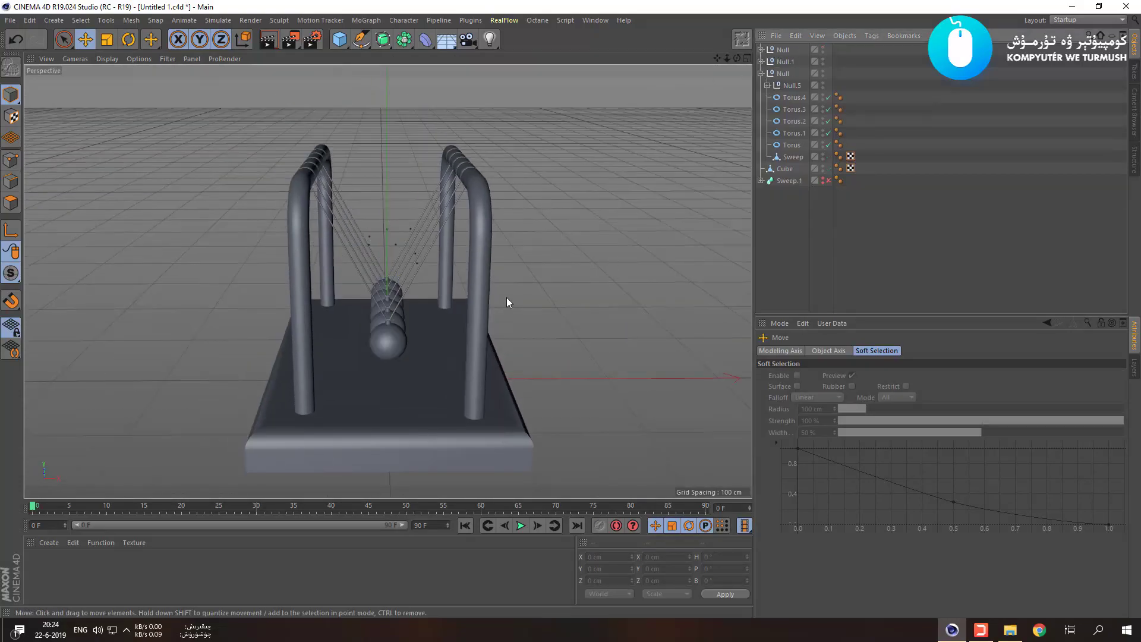
# Move the axis of the front ball onto its centre in the top view, at about X -21.8 cm.
pyautogui.click(386, 340)
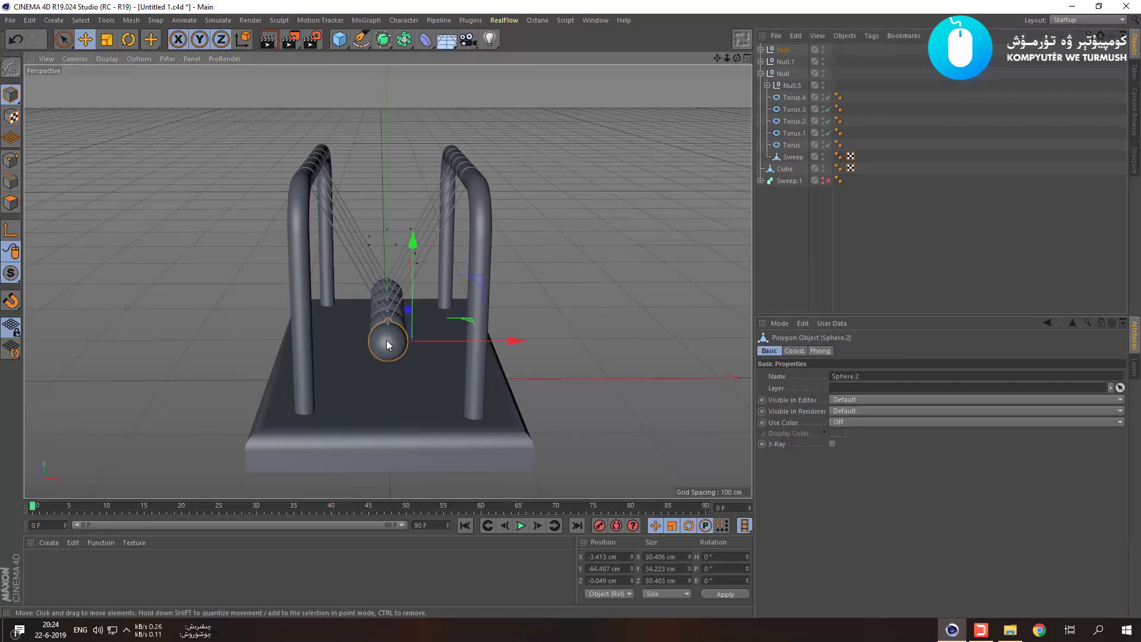
pyautogui.scroll(5, 384, 348)
pyautogui.scroll(1, 393, 344)
pyautogui.middleClick(399, 337)
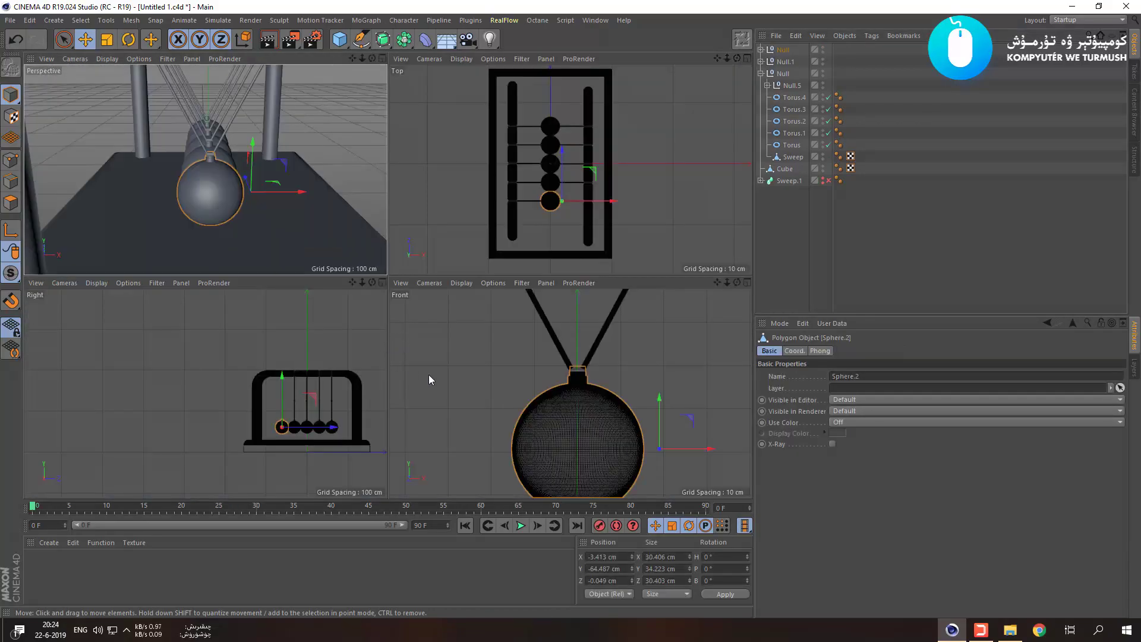
pyautogui.middleClick(562, 224)
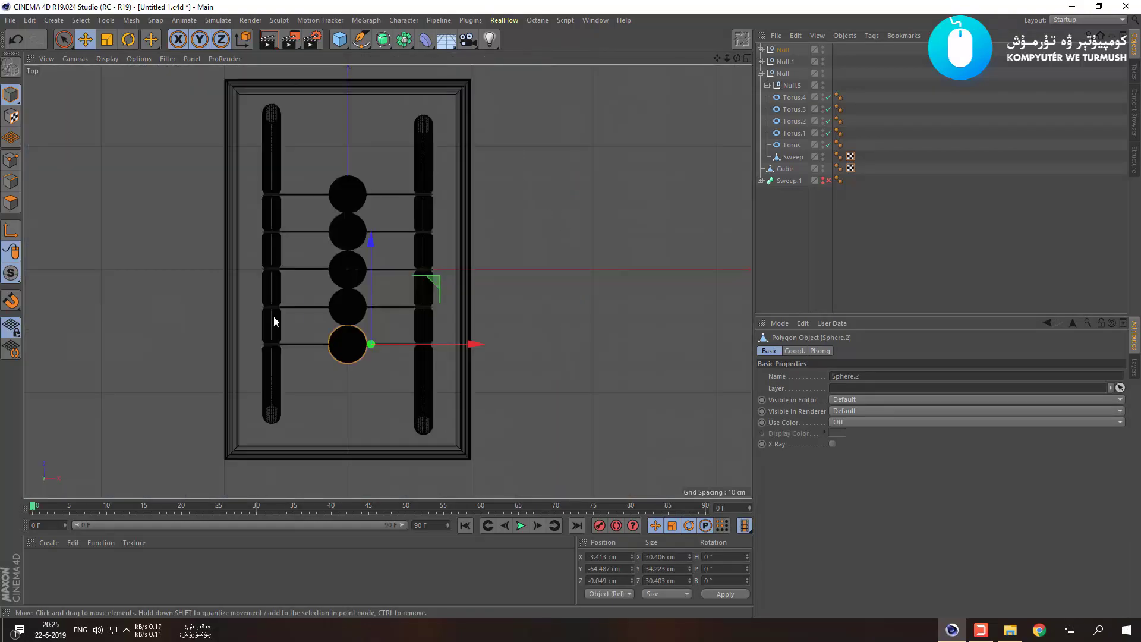
pyautogui.scroll(4, 273, 324)
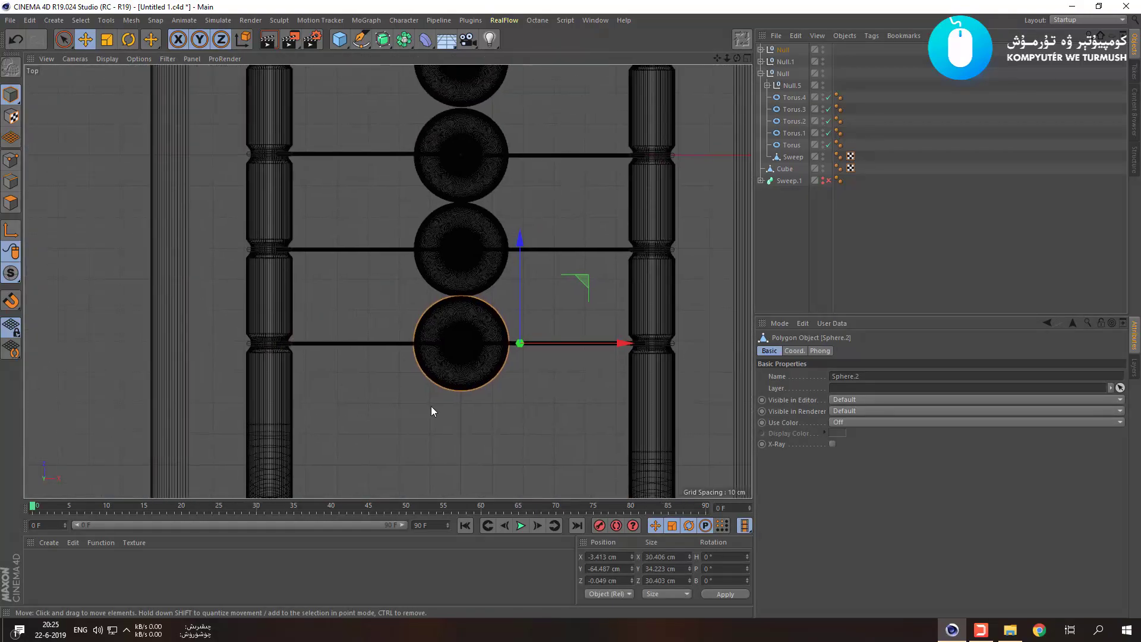
pyautogui.moveTo(612, 344); pyautogui.dragTo(560, 349)
pyautogui.click(606, 557)
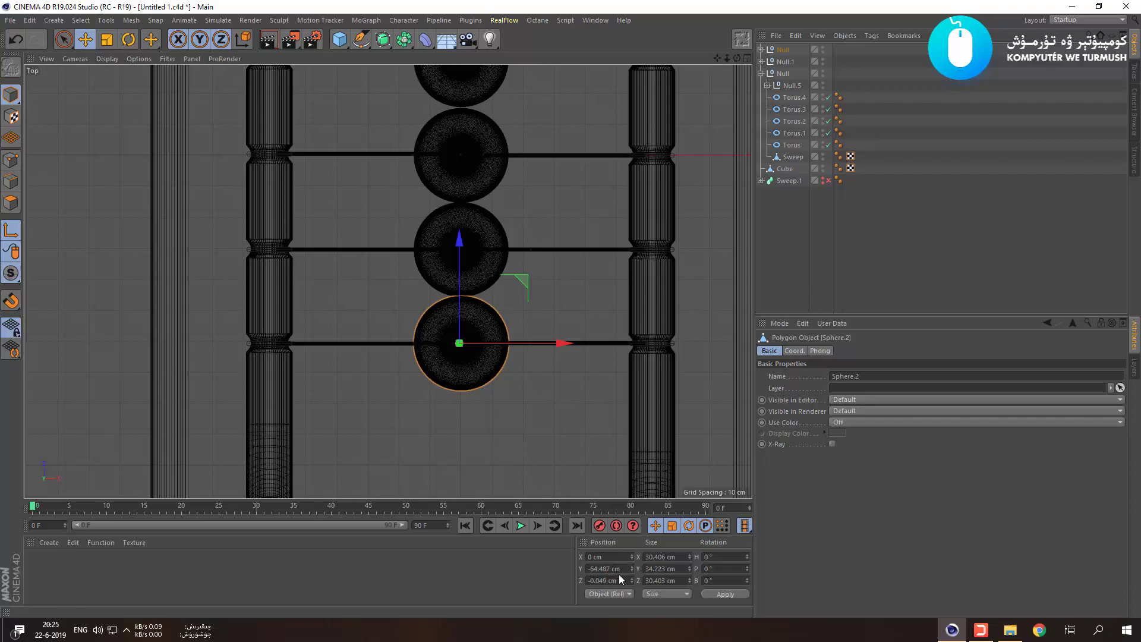
pyautogui.moveTo(520, 343); pyautogui.dragTo(524, 343)
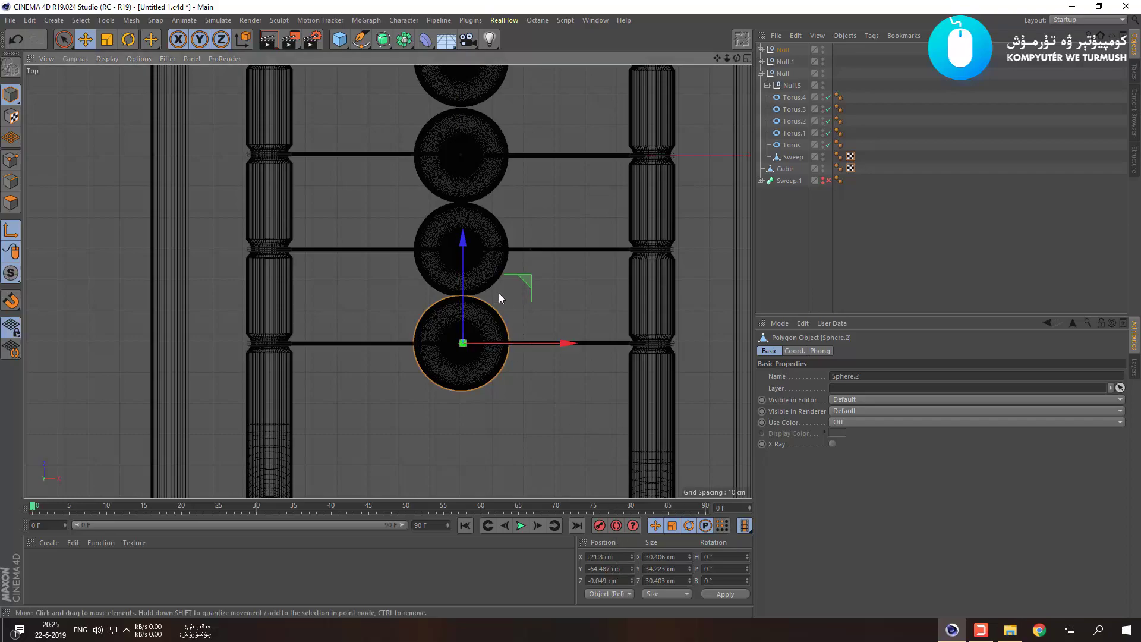
# Move the axes of Null.3 and Null.2 in the ball group along X onto their balls' centre line.
pyautogui.click(762, 50)
pyautogui.click(779, 72)
pyautogui.moveTo(607, 249); pyautogui.dragTo(544, 249)
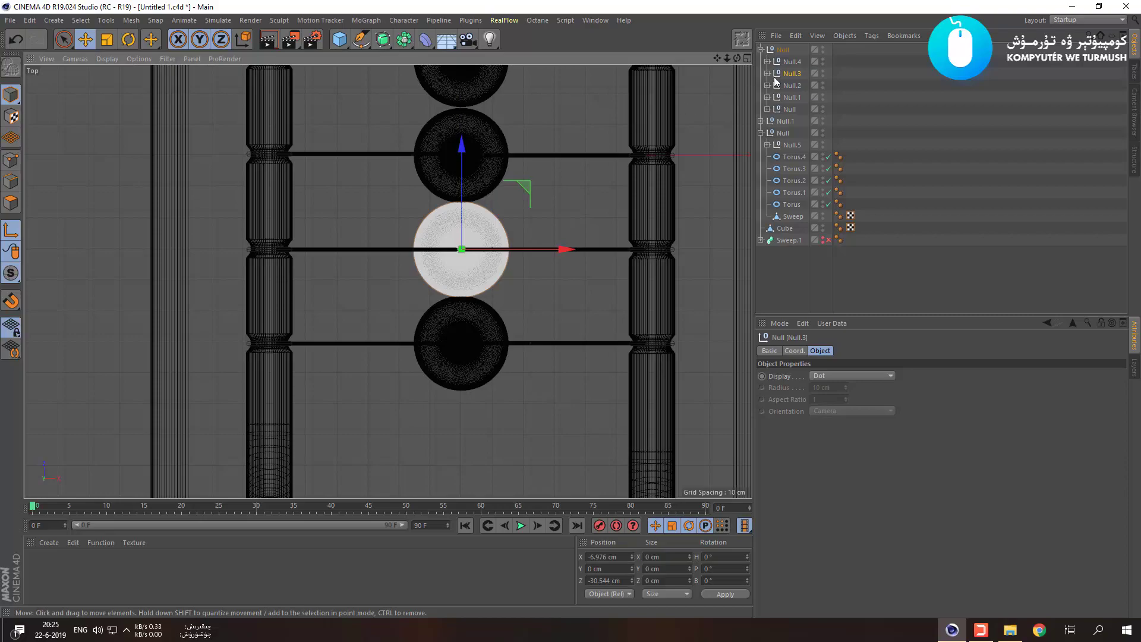
pyautogui.click(791, 86)
pyautogui.scroll(-3, 504, 190)
pyautogui.keyDown('alt'); pyautogui.moveTo(492, 195); pyautogui.dragTo(452, 325, button='middle'); pyautogui.keyUp('alt')
pyautogui.moveTo(569, 175); pyautogui.dragTo(524, 177)
# Move the axes of Null.1 and Null in the ball group onto their balls' centres, at about X -7.063 cm.
pyautogui.click(791, 98)
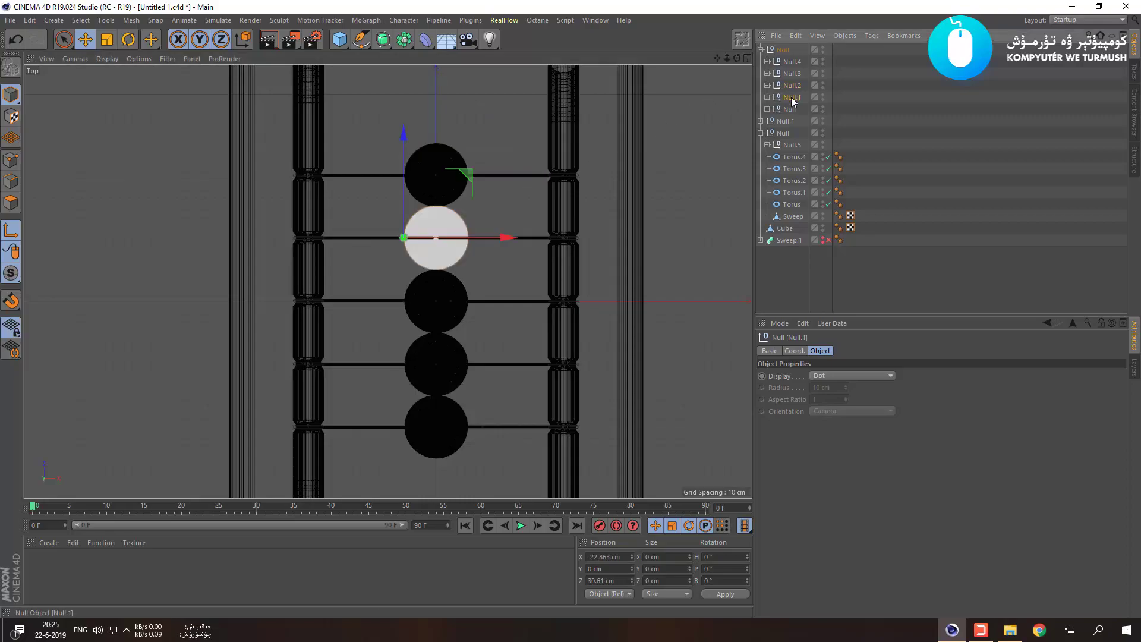
pyautogui.moveTo(522, 239); pyautogui.dragTo(538, 239)
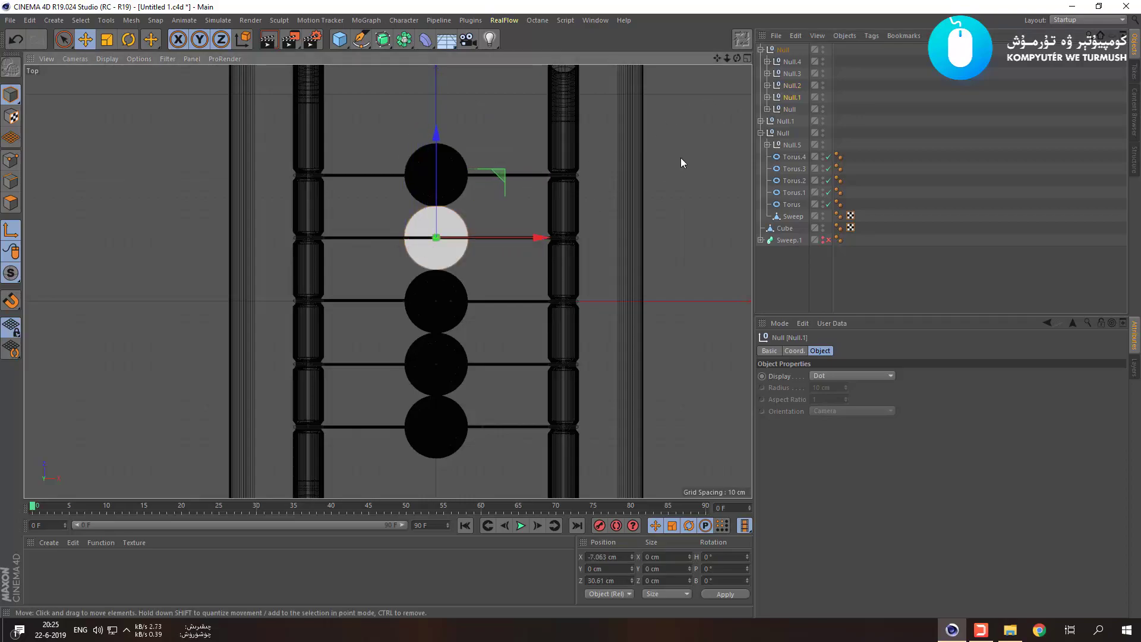
pyautogui.click(789, 109)
pyautogui.moveTo(508, 301); pyautogui.dragTo(541, 304)
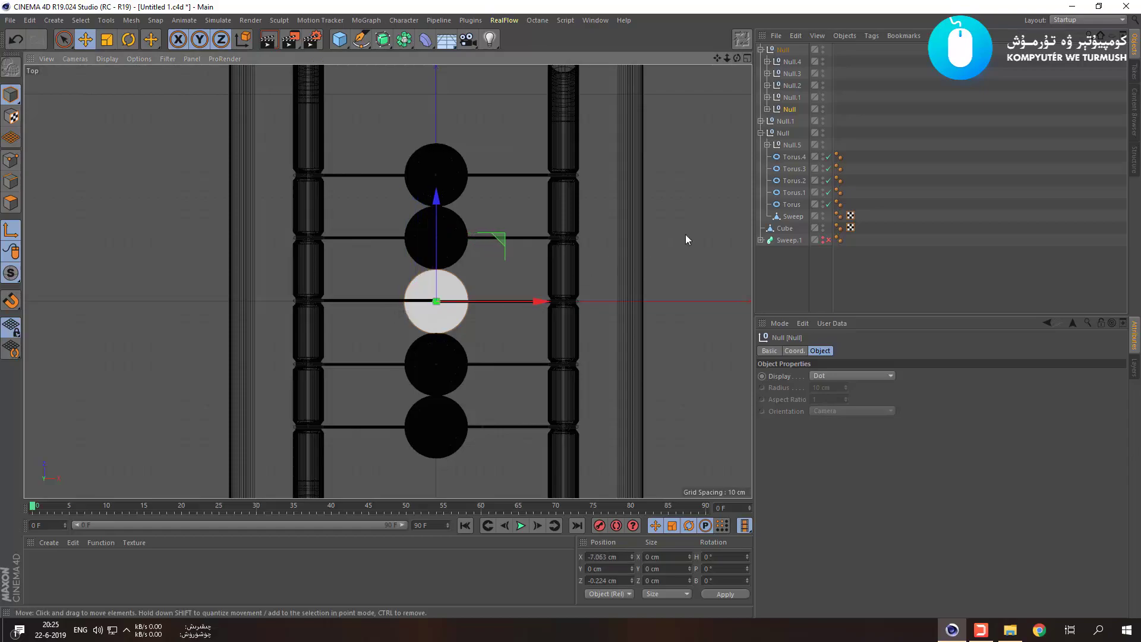
# Collapse the ball group, hide it in the viewport and clear the selection.
pyautogui.click(761, 49)
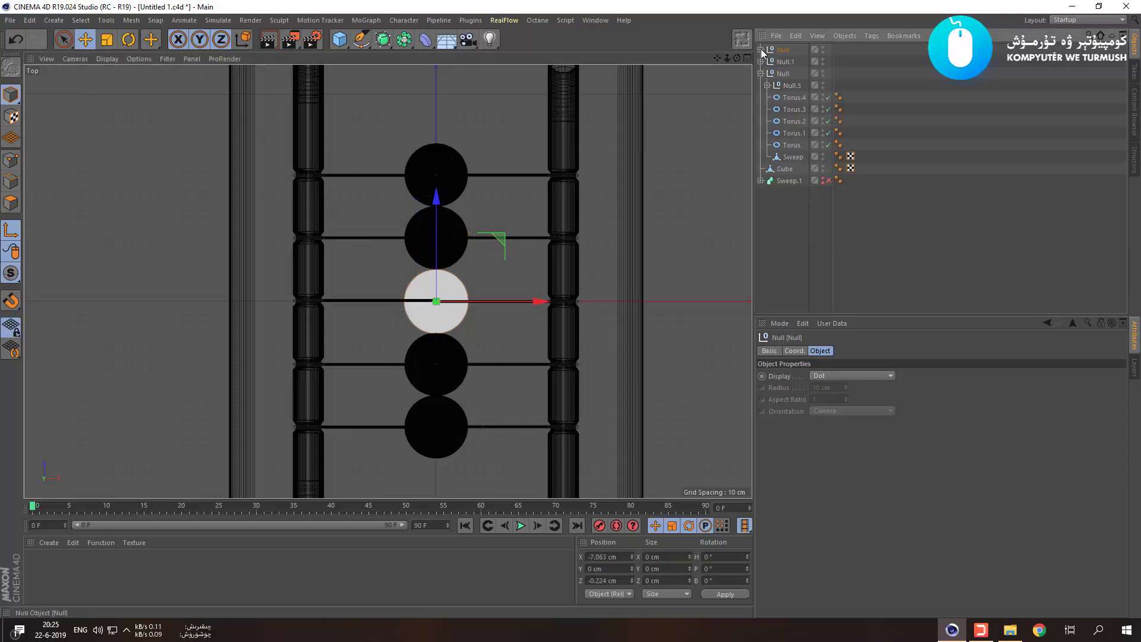
pyautogui.click(822, 48)
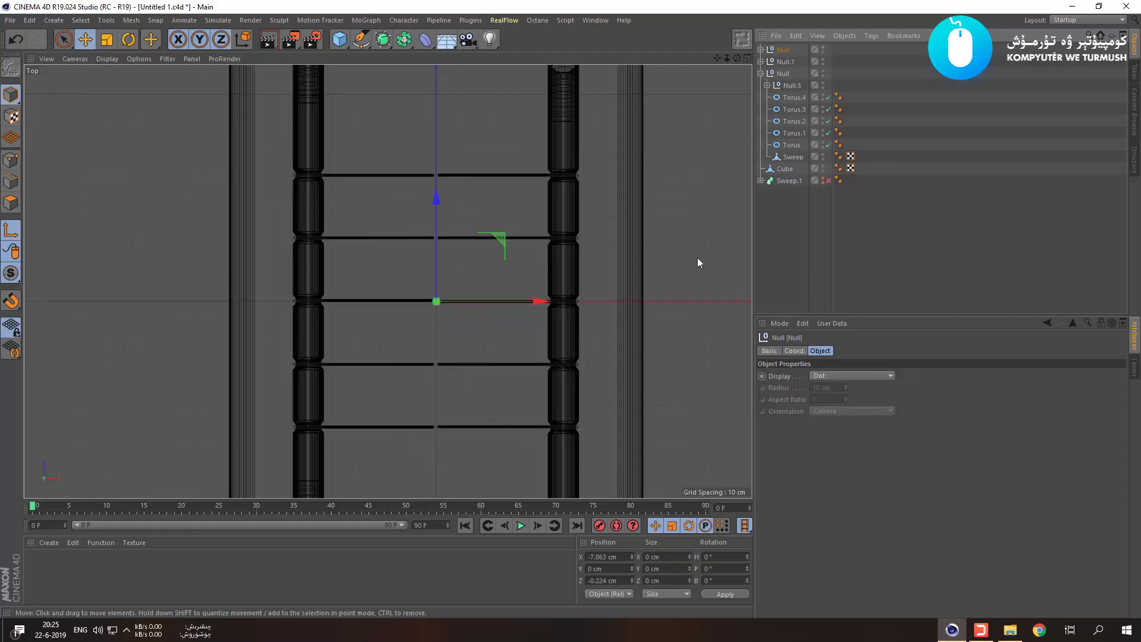
pyautogui.click(787, 222)
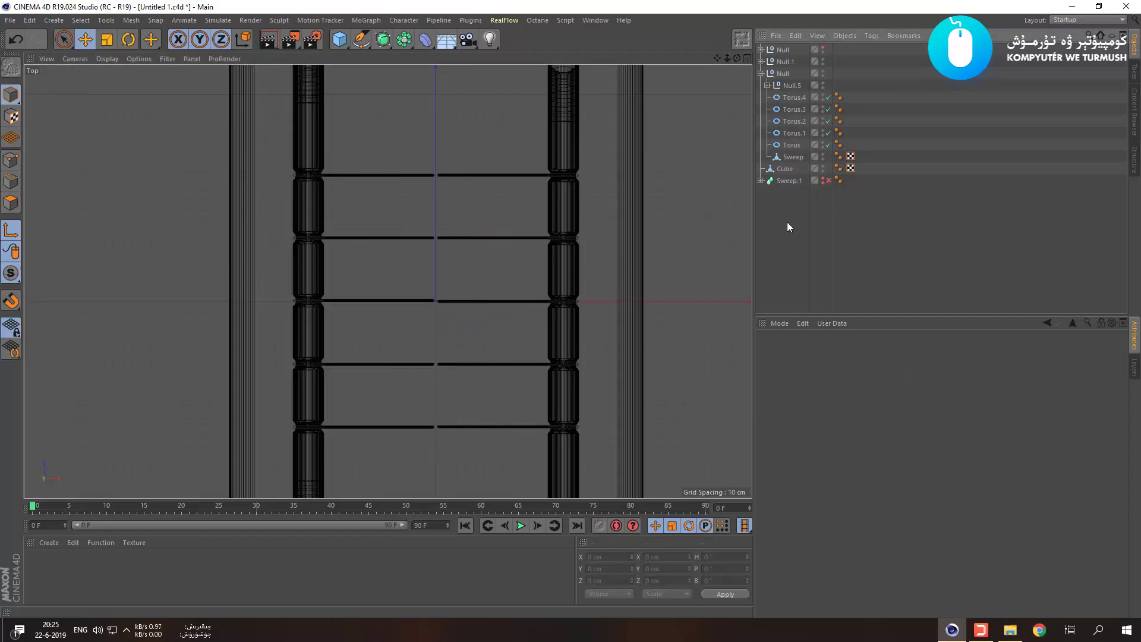
# Try to shift the copied rail-and-strings group about 0.078 cm along Z to line up its strings, and undo the shift.
pyautogui.scroll(5, 379, 276)
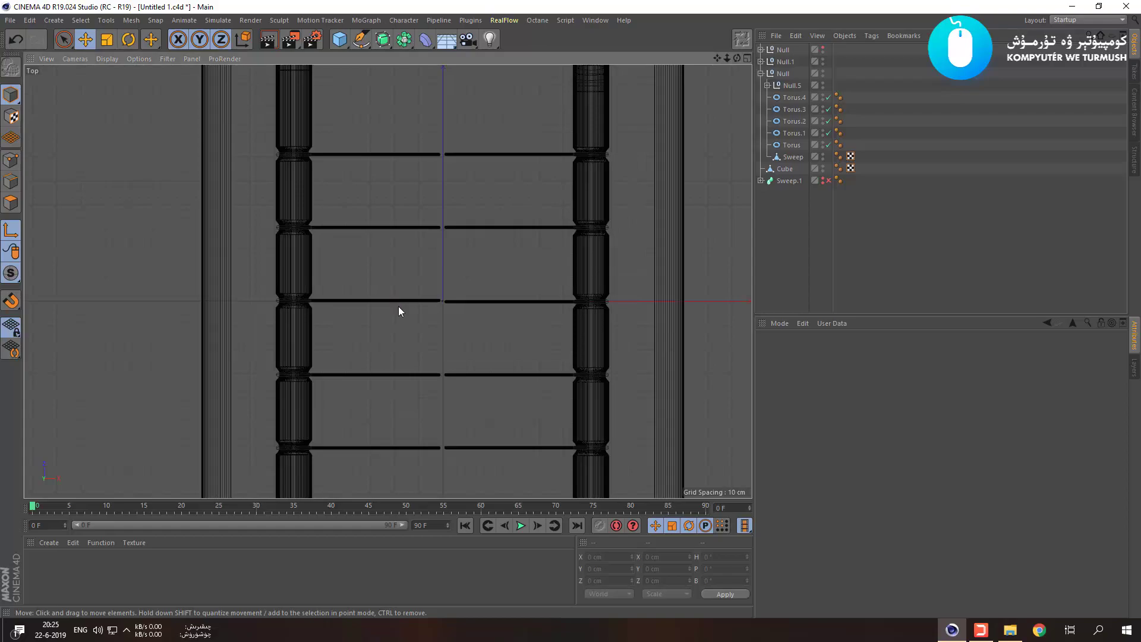
pyautogui.scroll(5, 457, 318)
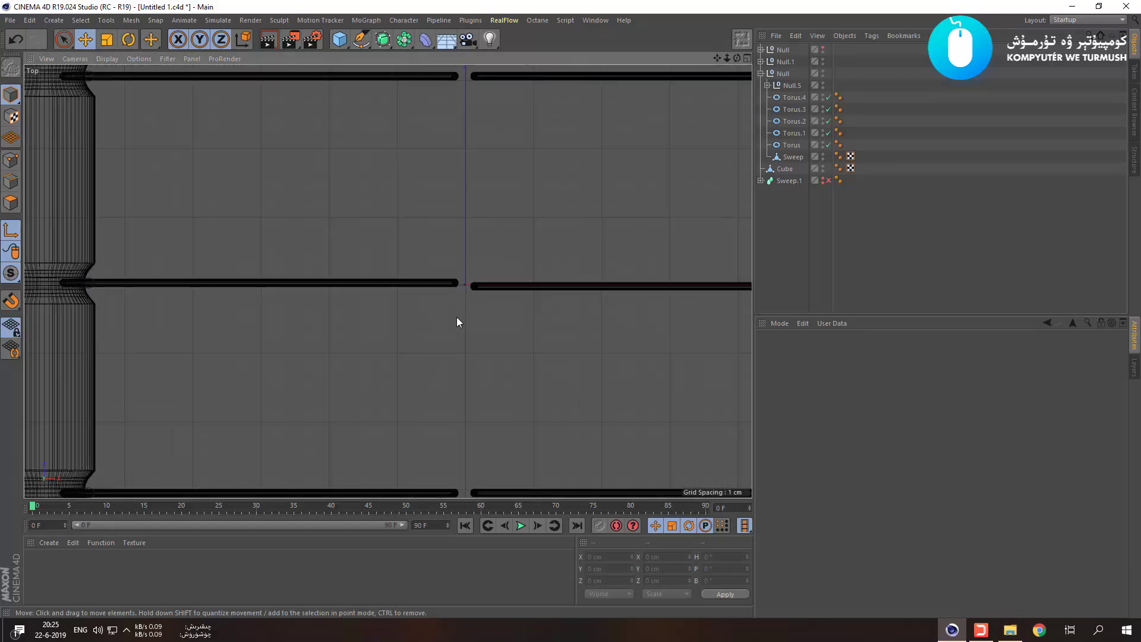
pyautogui.scroll(-3, 458, 315)
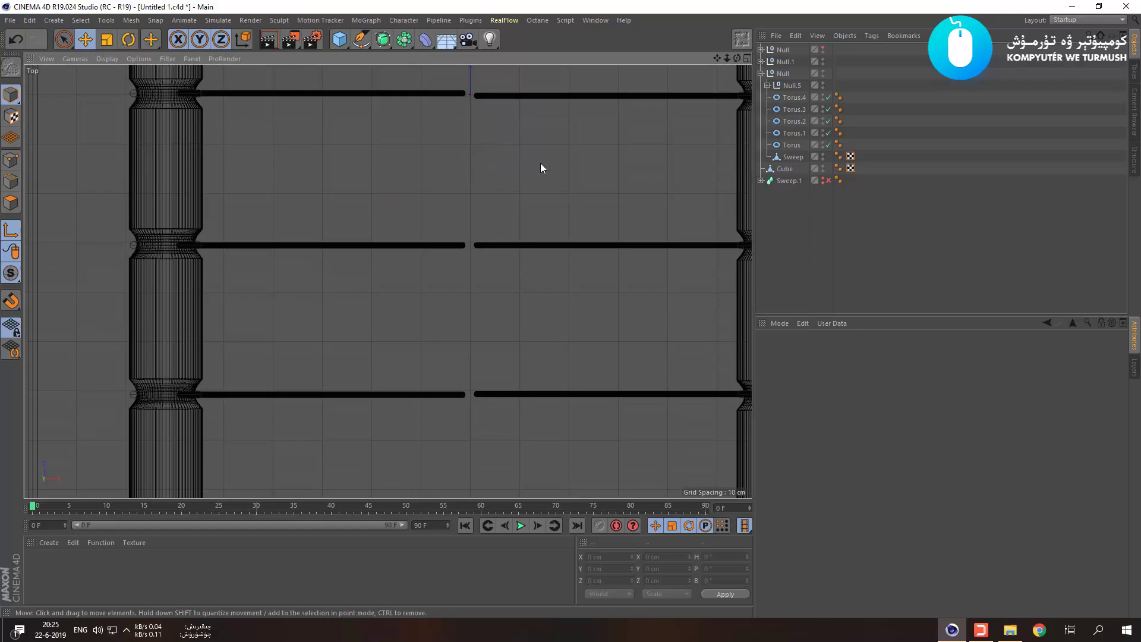
pyautogui.click(785, 62)
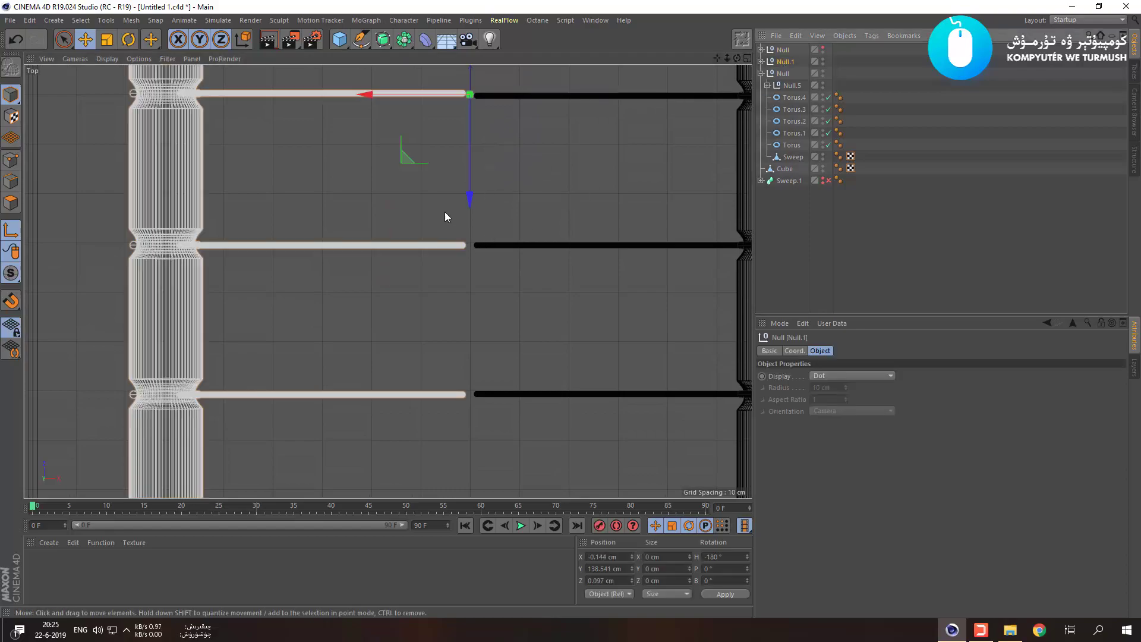
pyautogui.scroll(1, 470, 202)
pyautogui.scroll(5, 469, 202)
pyautogui.moveTo(466, 142); pyautogui.dragTo(470, 147)
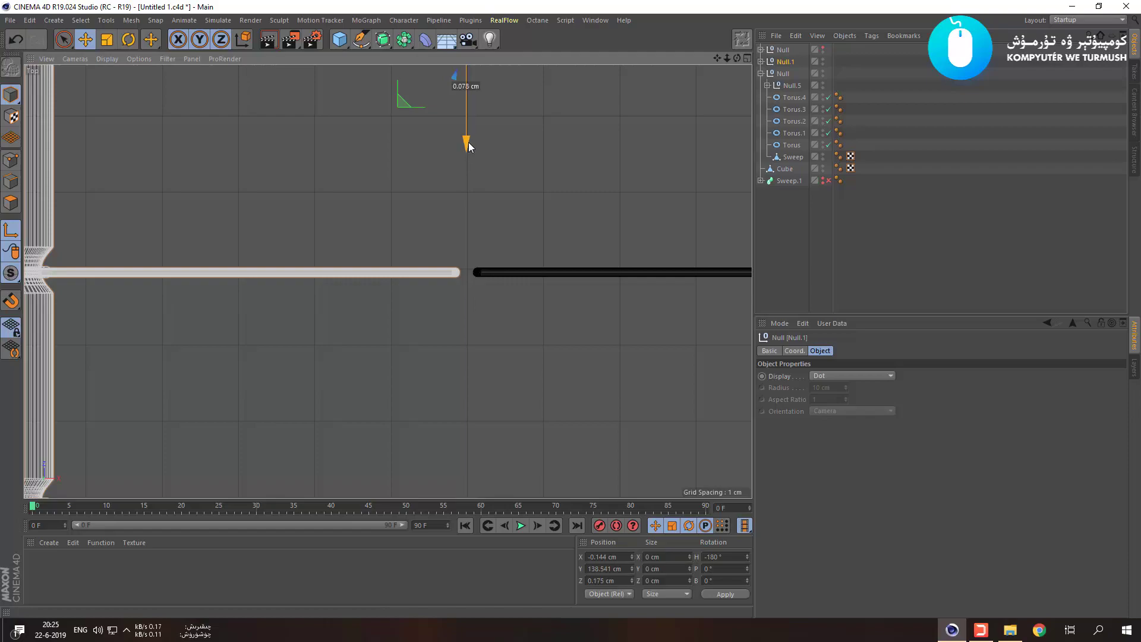
pyautogui.hotkey('ctrl', 'z')
pyautogui.moveTo(466, 142); pyautogui.dragTo(466, 144)
# Inspect in the top view how the strings of both rails line up along the centre line.
pyautogui.scroll(-5, 465, 146)
pyautogui.keyDown('alt'); pyautogui.moveTo(456, 181); pyautogui.dragTo(445, 221, button='middle'); pyautogui.keyUp('alt')
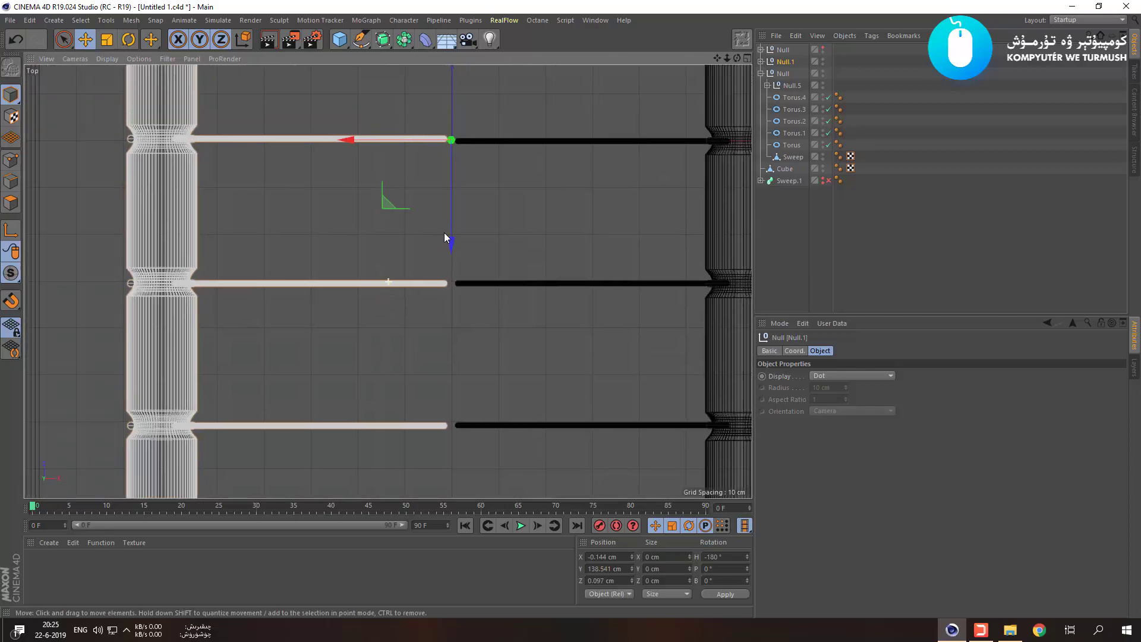
pyautogui.scroll(2, 439, 203)
pyautogui.scroll(2, 458, 208)
pyautogui.click(502, 228)
pyautogui.scroll(-8, 501, 228)
pyautogui.scroll(5, 503, 133)
pyautogui.keyDown('alt'); pyautogui.moveTo(501, 136); pyautogui.dragTo(473, 377, button='middle'); pyautogui.keyUp('alt')
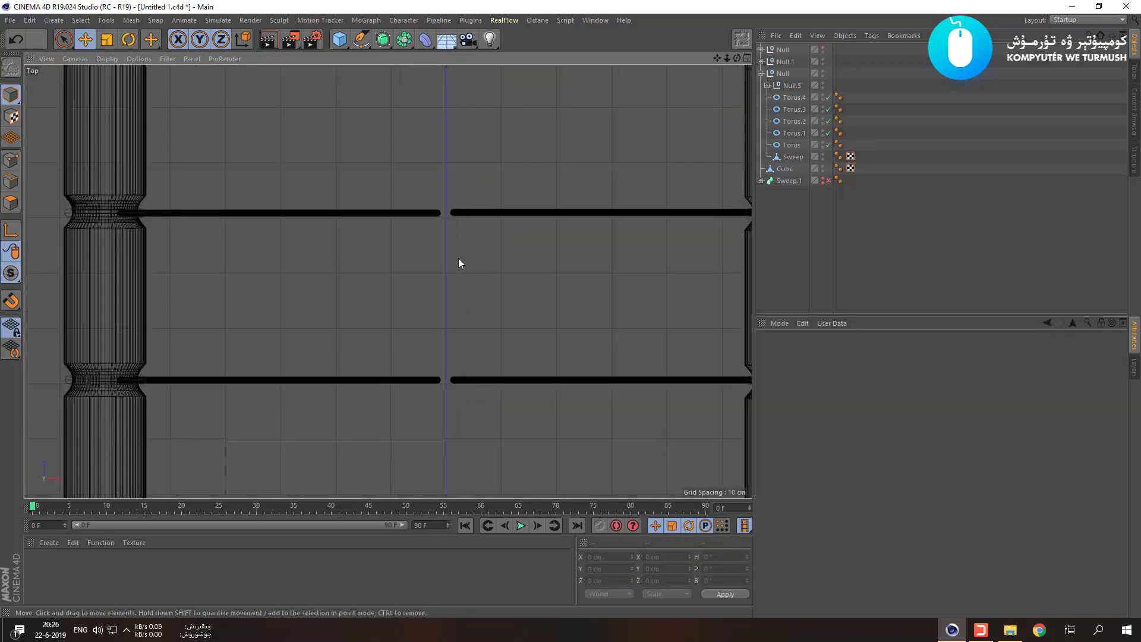
pyautogui.scroll(-5, 458, 258)
pyautogui.keyDown('alt'); pyautogui.moveTo(454, 236); pyautogui.dragTo(449, 329, button='middle'); pyautogui.keyUp('alt')
pyautogui.keyDown('alt'); pyautogui.moveTo(469, 262); pyautogui.dragTo(473, 146, button='middle'); pyautogui.keyUp('alt')
pyautogui.scroll(-7, 473, 146)
pyautogui.scroll(2, 480, 227)
pyautogui.scroll(4, 480, 227)
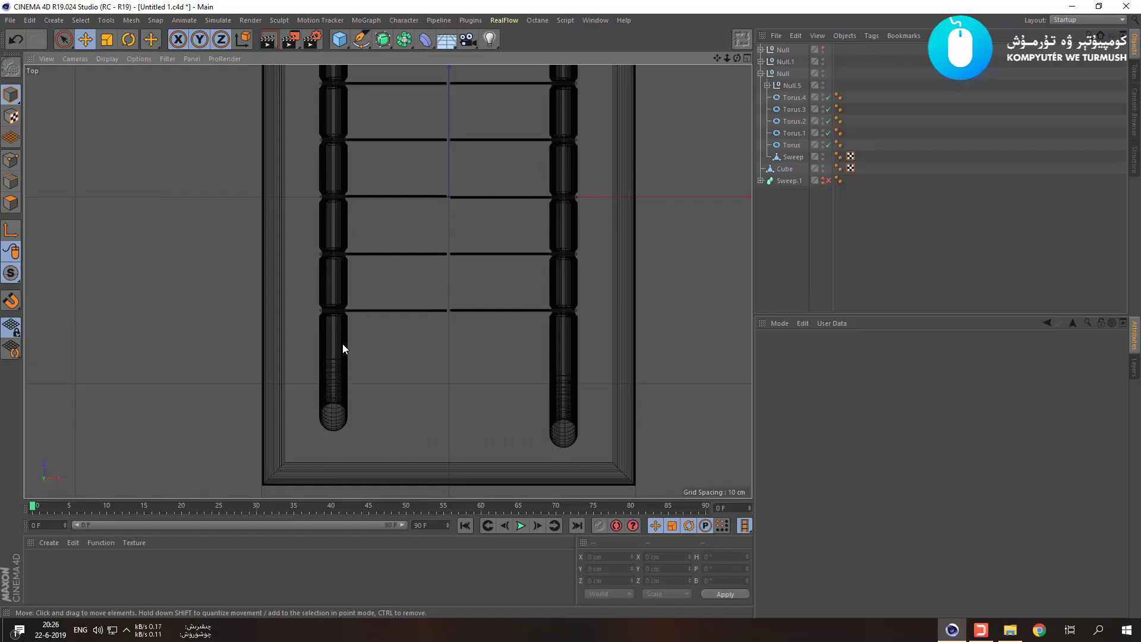
pyautogui.keyDown('alt'); pyautogui.moveTo(437, 304); pyautogui.dragTo(395, 396, button='middle'); pyautogui.keyUp('alt')
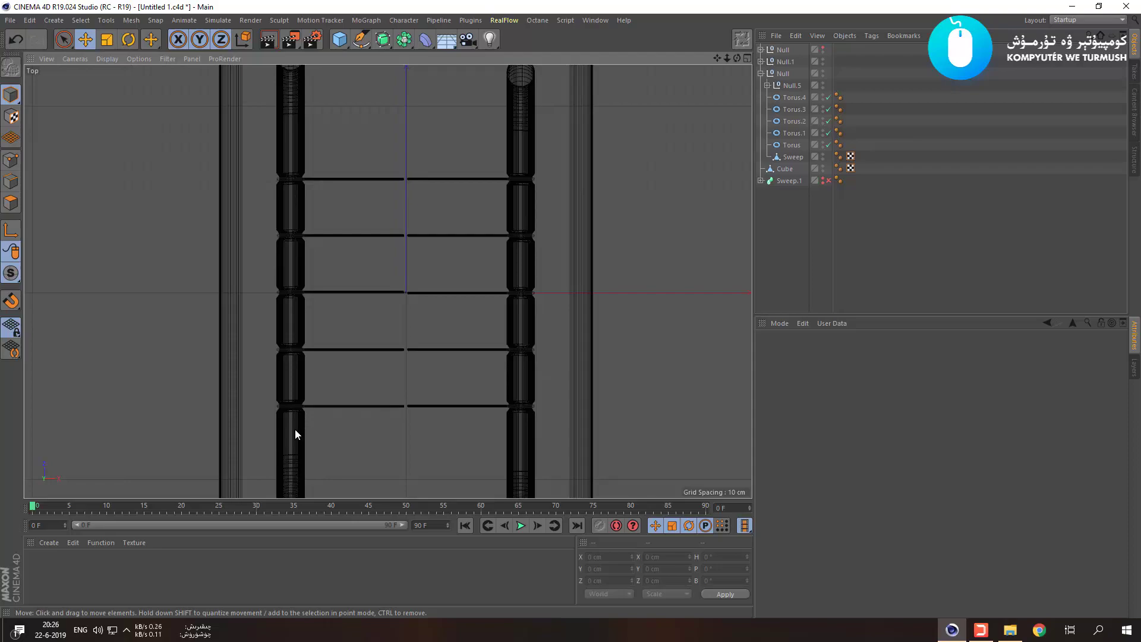
# Expand the ball group, select the copied rail sweep and examine its placement against the opposite rail from several views.
pyautogui.click(761, 49)
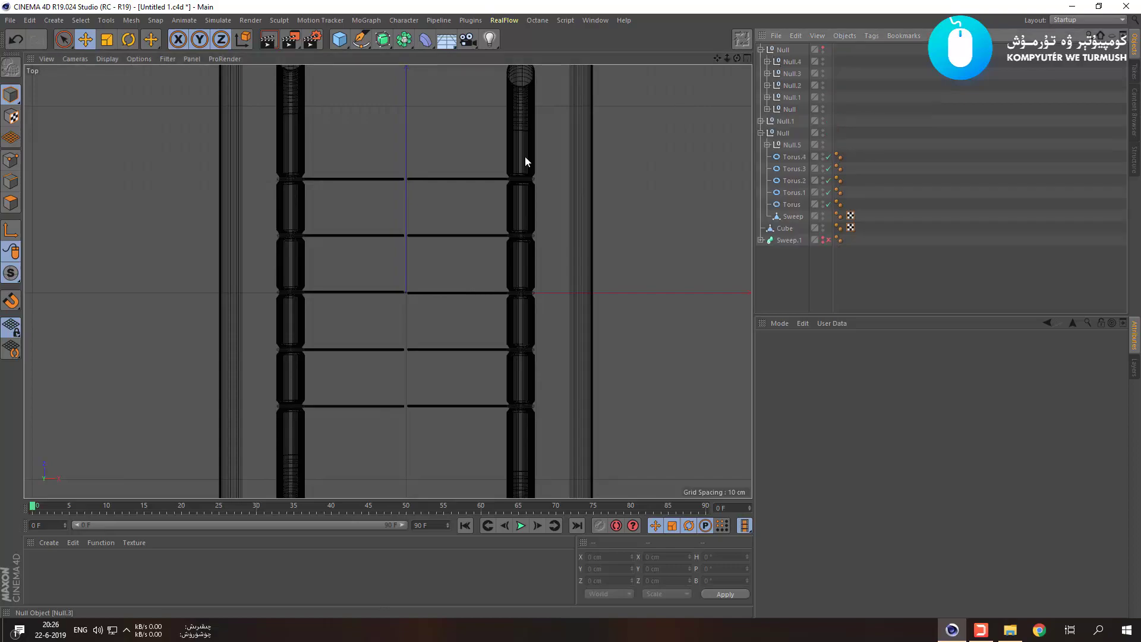
pyautogui.click(296, 129)
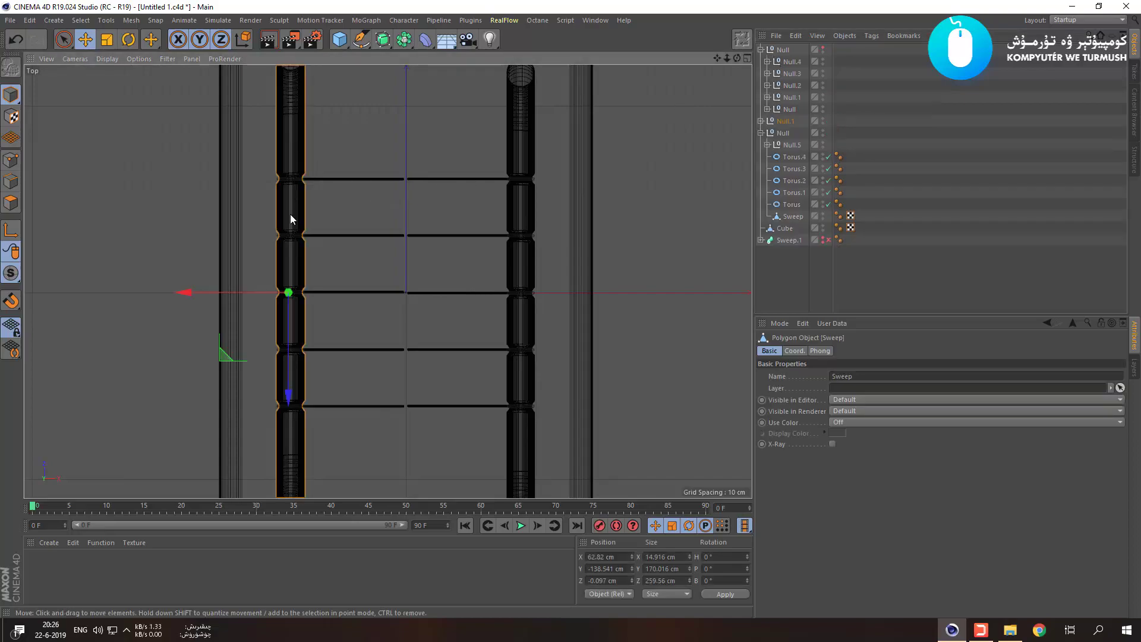
pyautogui.press('h')
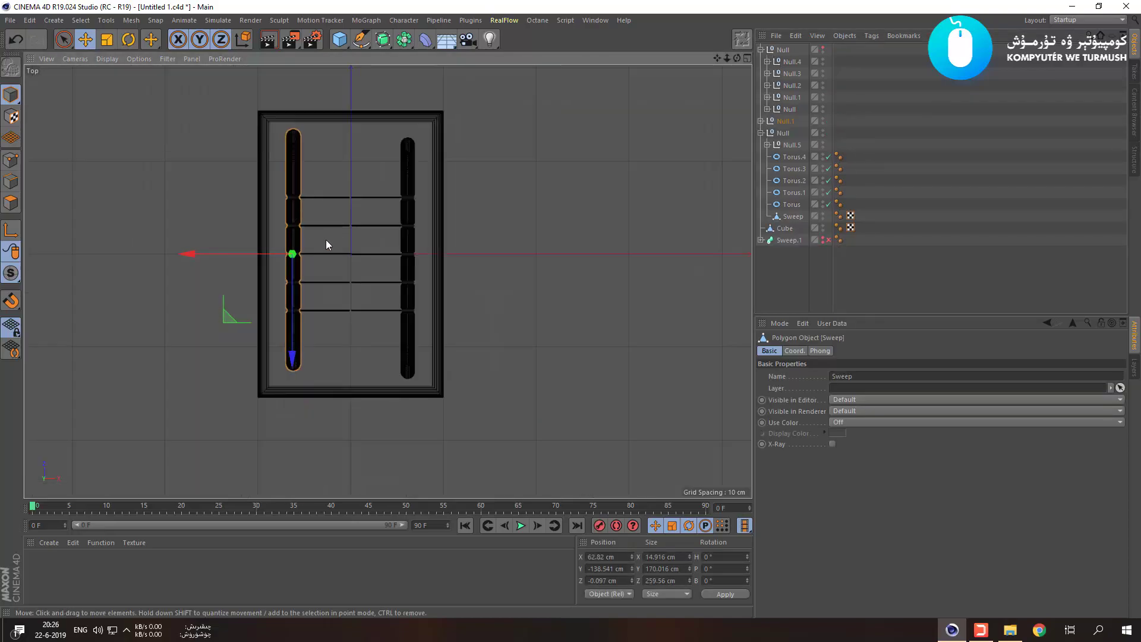
pyautogui.middleClick(325, 240)
pyautogui.middleClick(315, 236)
pyautogui.scroll(-5, 280, 220)
pyautogui.keyDown('alt'); pyautogui.moveTo(280, 220); pyautogui.dragTo(342, 211); pyautogui.keyUp('alt')
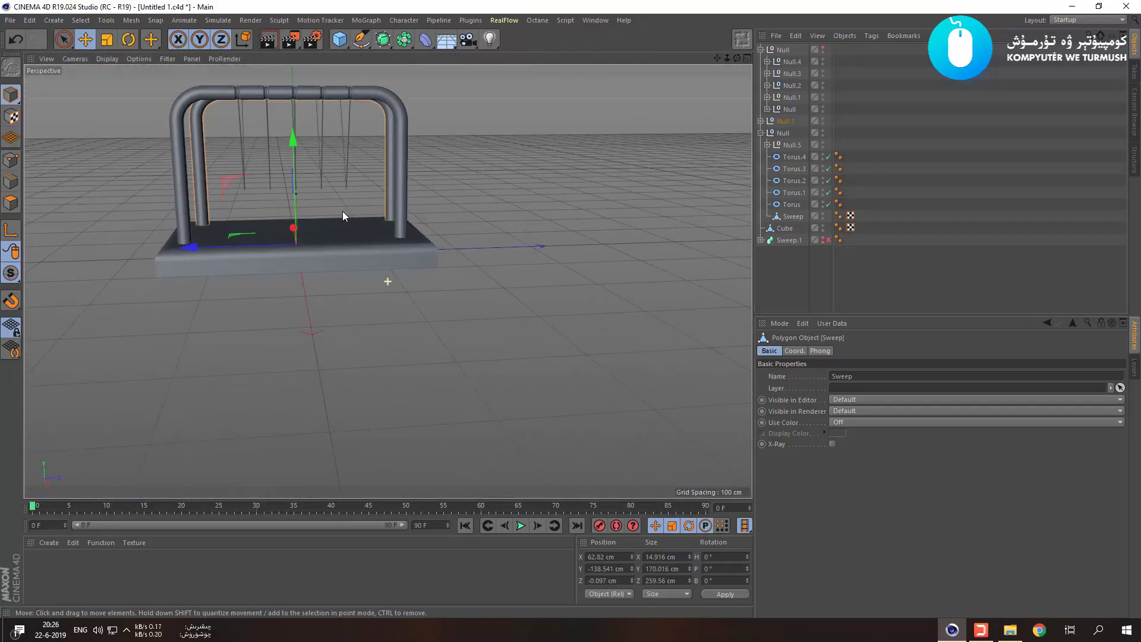
pyautogui.middleClick(340, 212)
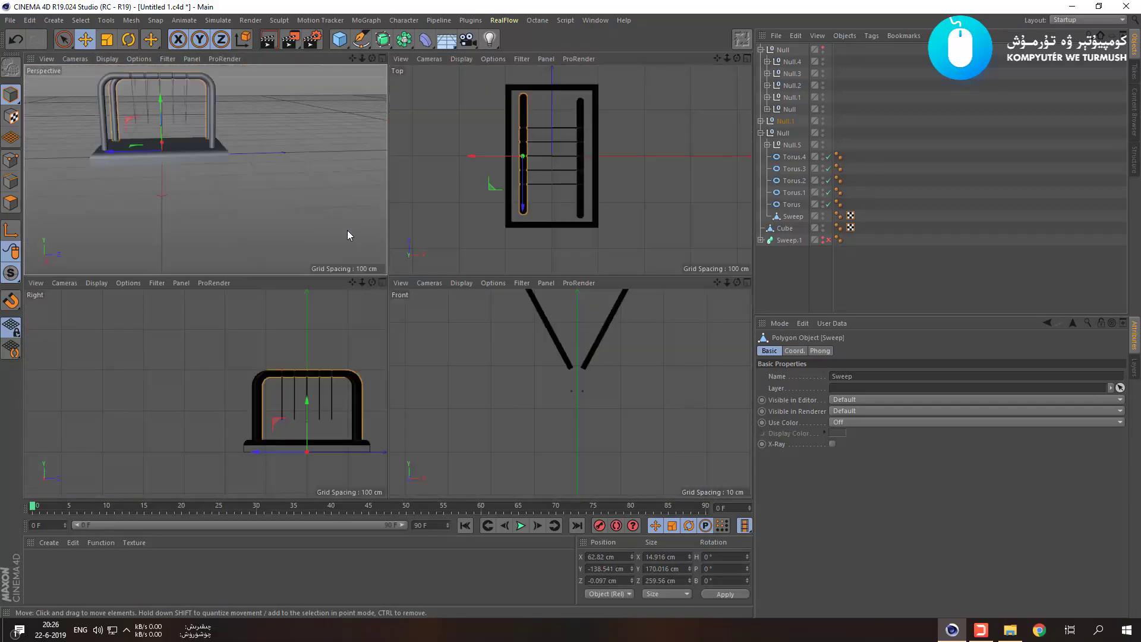
# Try to move the copied rail sweep about 10.9 cm along Z in the top view, and undo the move.
pyautogui.middleClick(267, 213)
pyautogui.middleClick(291, 232)
pyautogui.middleClick(536, 191)
pyautogui.click(536, 191)
pyautogui.scroll(4, 325, 298)
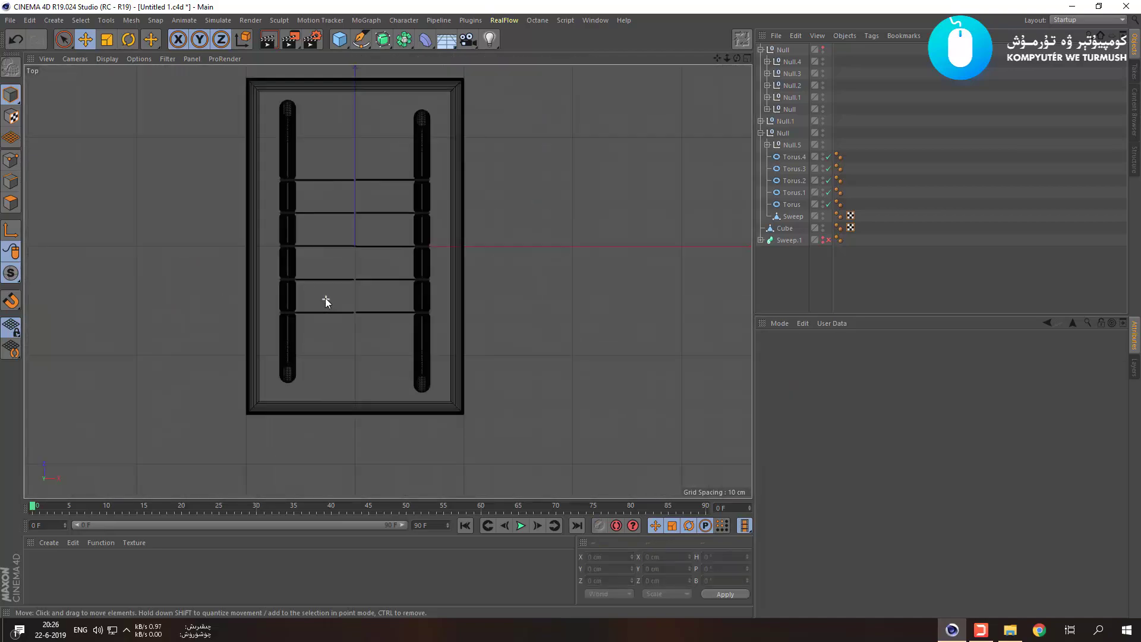
pyautogui.scroll(2, 326, 294)
pyautogui.keyDown('alt'); pyautogui.moveTo(326, 331); pyautogui.dragTo(327, 355, button='middle'); pyautogui.keyUp('alt')
pyautogui.scroll(-1, 326, 347)
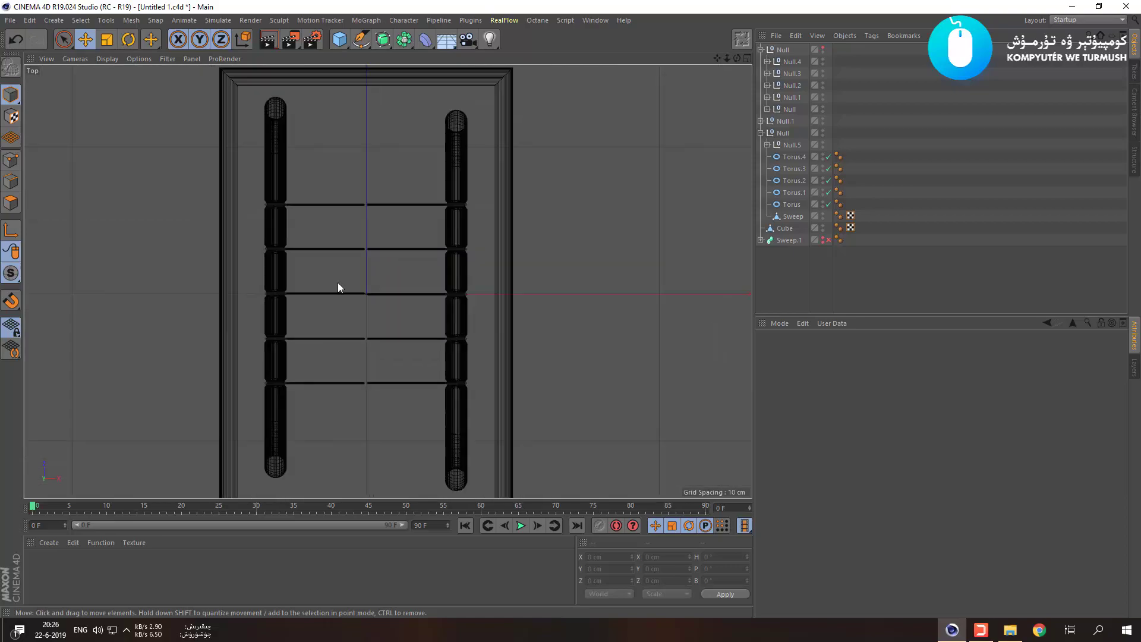
pyautogui.click(276, 195)
pyautogui.moveTo(272, 313); pyautogui.dragTo(272, 332)
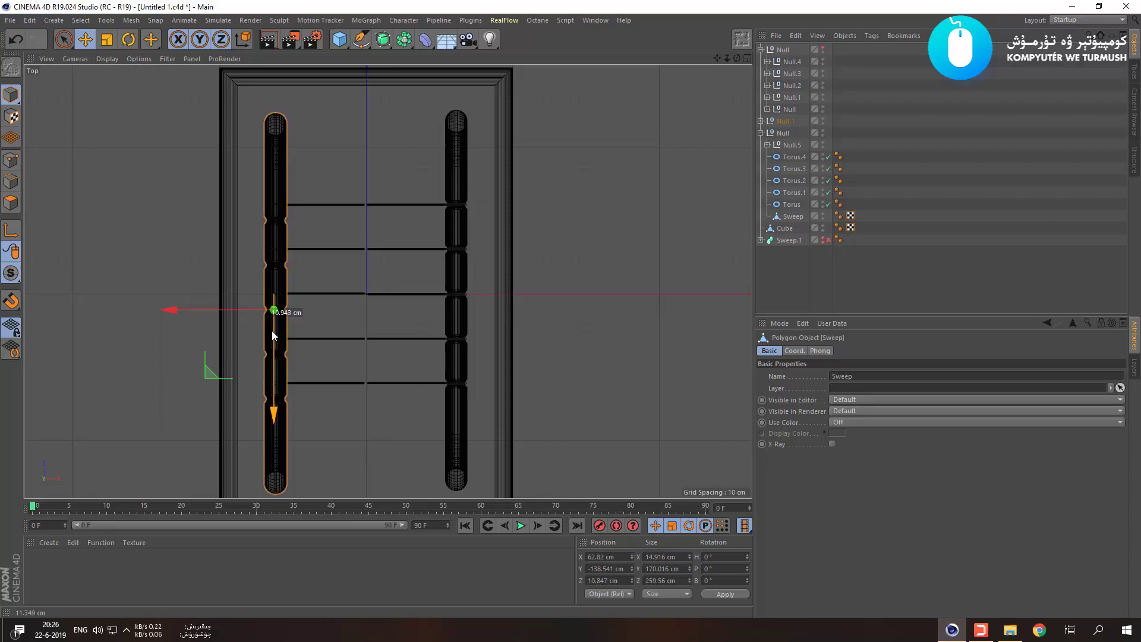
pyautogui.click(598, 247)
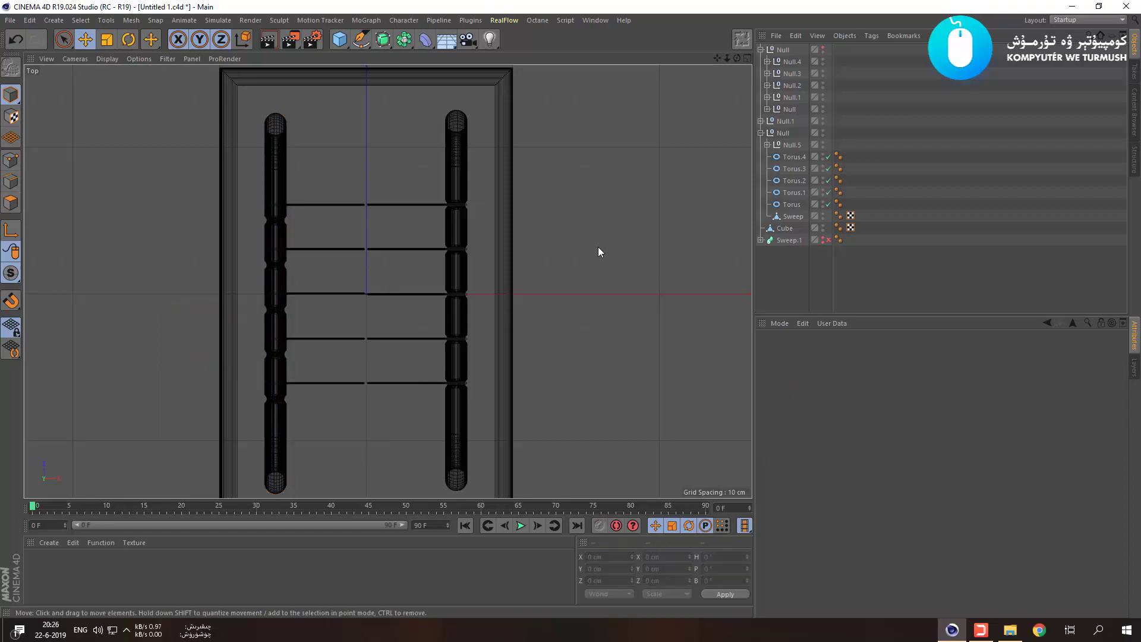
pyautogui.hotkey('ctrl', 'z')
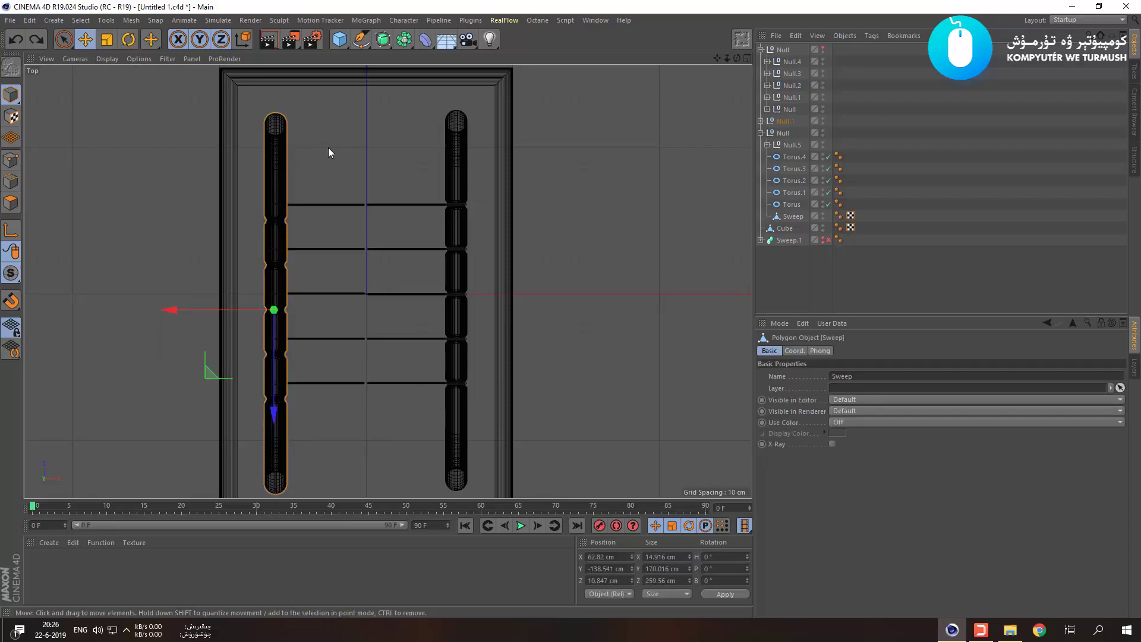
pyautogui.hotkey('ctrl', 'z')
# Rotate the copied rail sweep about half a turn around its vertical axis to align its ends with the opposite rail, and deselect it.
pyautogui.press('r')
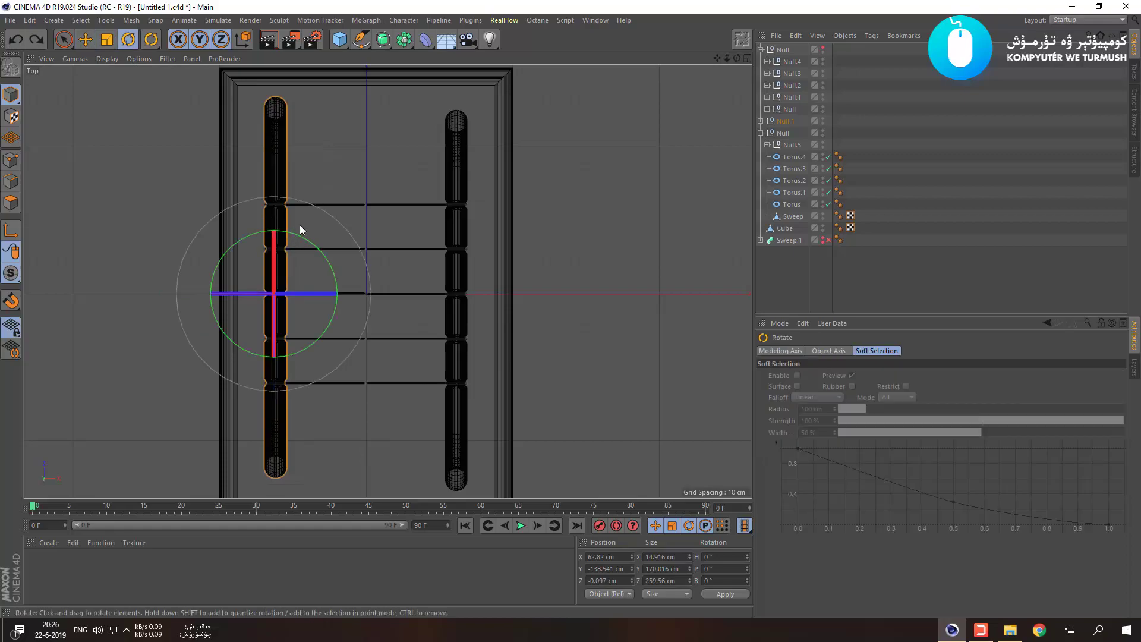
pyautogui.moveTo(302, 234); pyautogui.dragTo(225, 368)
pyautogui.click(63, 40)
pyautogui.click(119, 148)
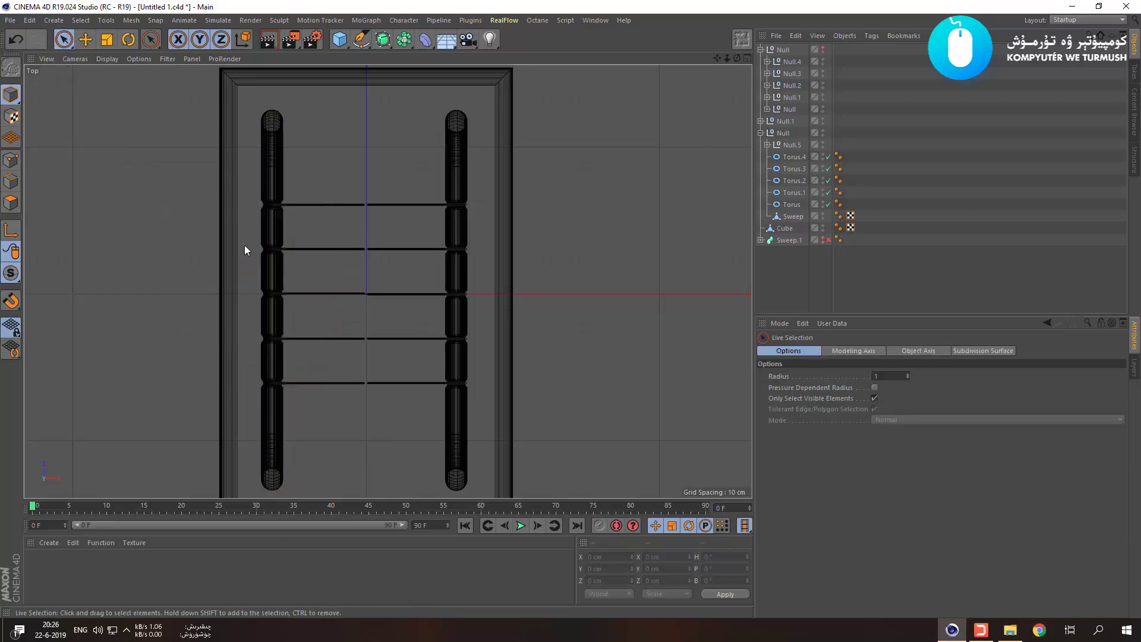
# Try to shift and rotate the middle string cylinder on the copied rail, and undo the changes.
pyautogui.scroll(10, 364, 286)
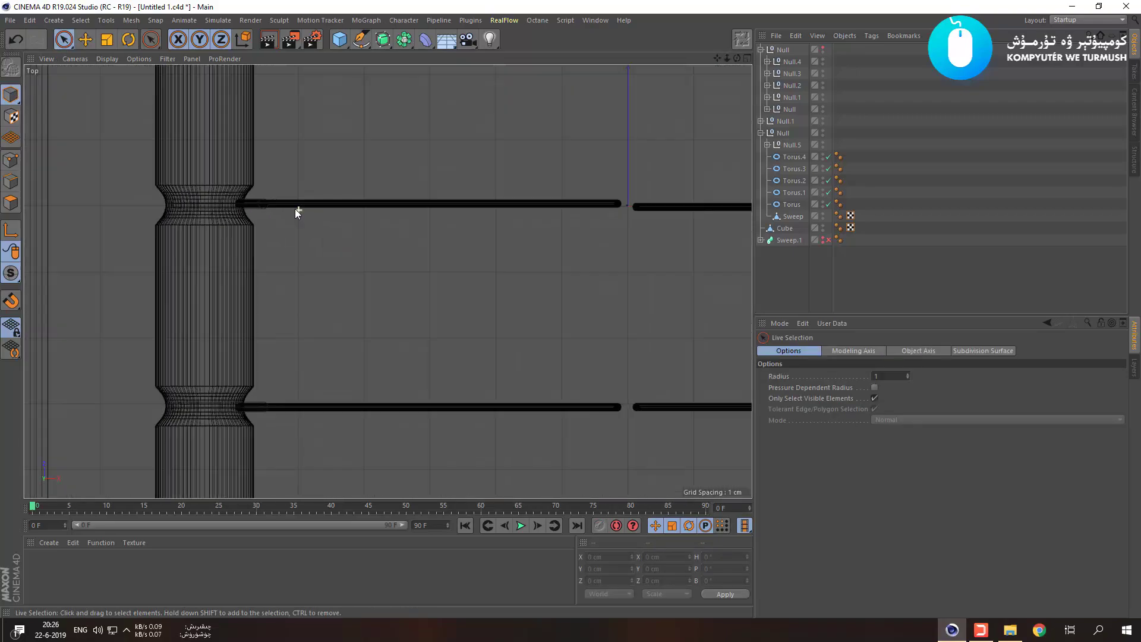
pyautogui.scroll(-3, 237, 206)
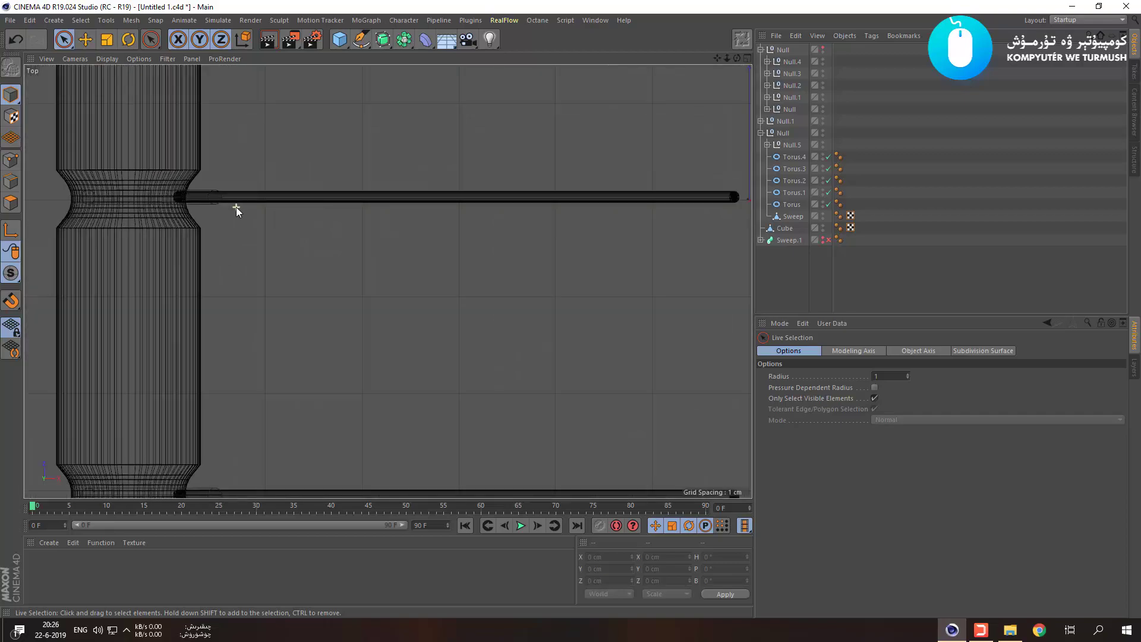
pyautogui.click(311, 203)
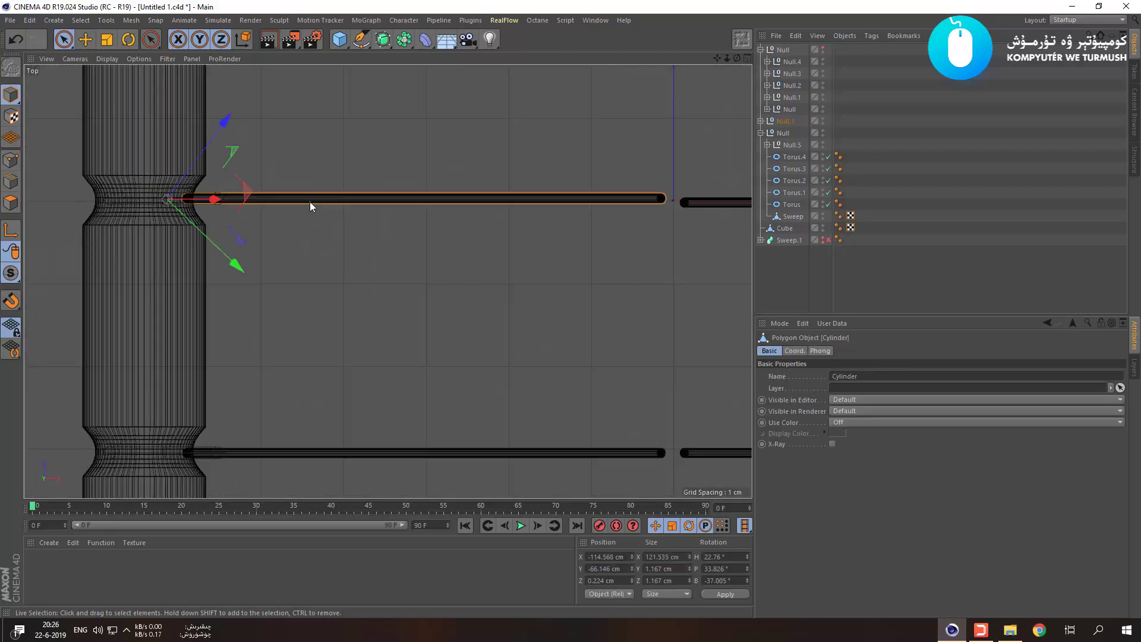
pyautogui.scroll(5, 183, 188)
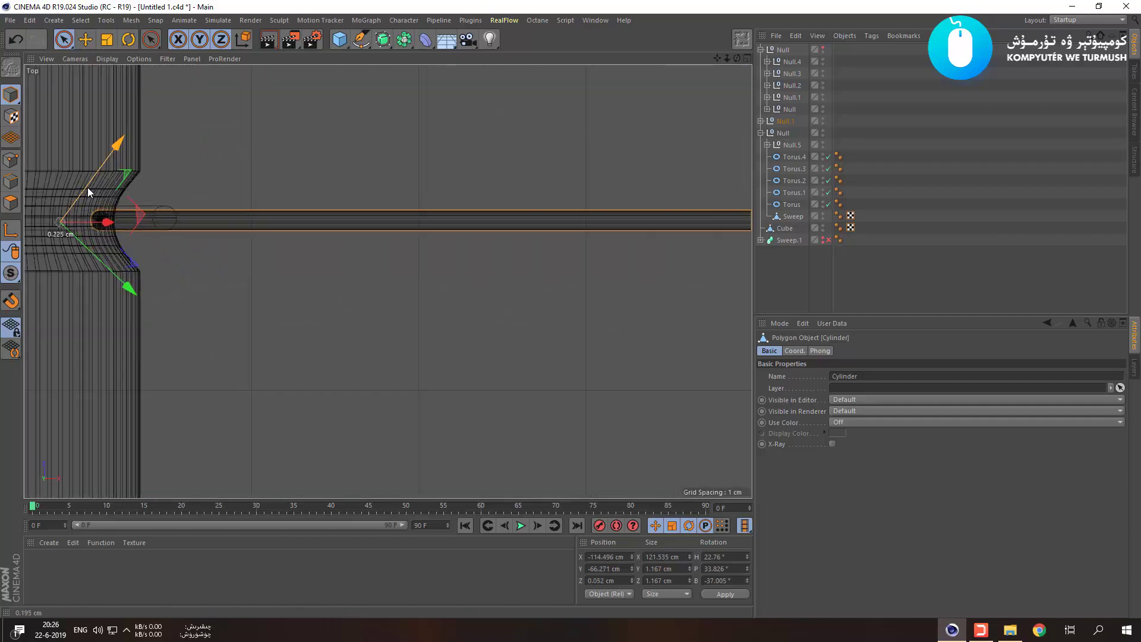
pyautogui.scroll(-2, 523, 223)
pyautogui.press('r')
pyautogui.moveTo(510, 231); pyautogui.dragTo(544, 231)
pyautogui.press('space')
pyautogui.hotkey('ctrl', 'z')
# Move the middle string cylinder's axis along its length to near the string's end at the centre line.
pyautogui.moveTo(552, 248)
pyautogui.keyDown('alt'); pyautogui.mouseDown(button='middle')
pyautogui.moveTo(265, 262)
pyautogui.moveTo(278, 253)
pyautogui.mouseUp(button='middle'); pyautogui.keyUp('alt')
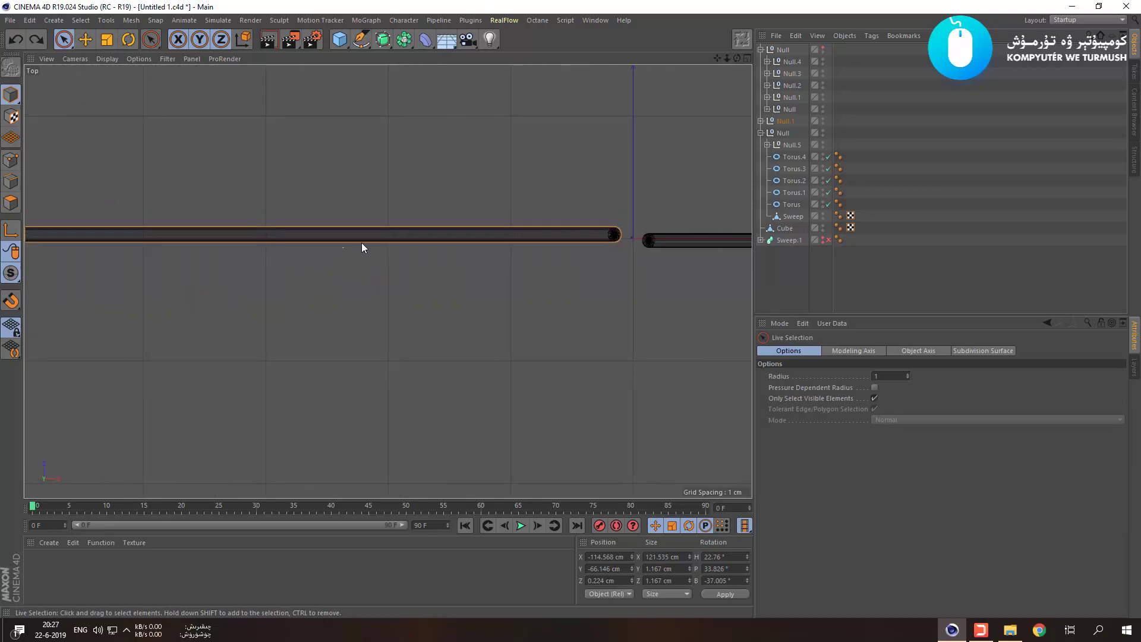
pyautogui.scroll(-3, 135, 239)
pyautogui.moveTo(52, 237); pyautogui.dragTo(268, 239)
pyautogui.hotkey('ctrl', 'z')
pyautogui.moveTo(51, 237); pyautogui.dragTo(384, 239)
pyautogui.scroll(6, 382, 232)
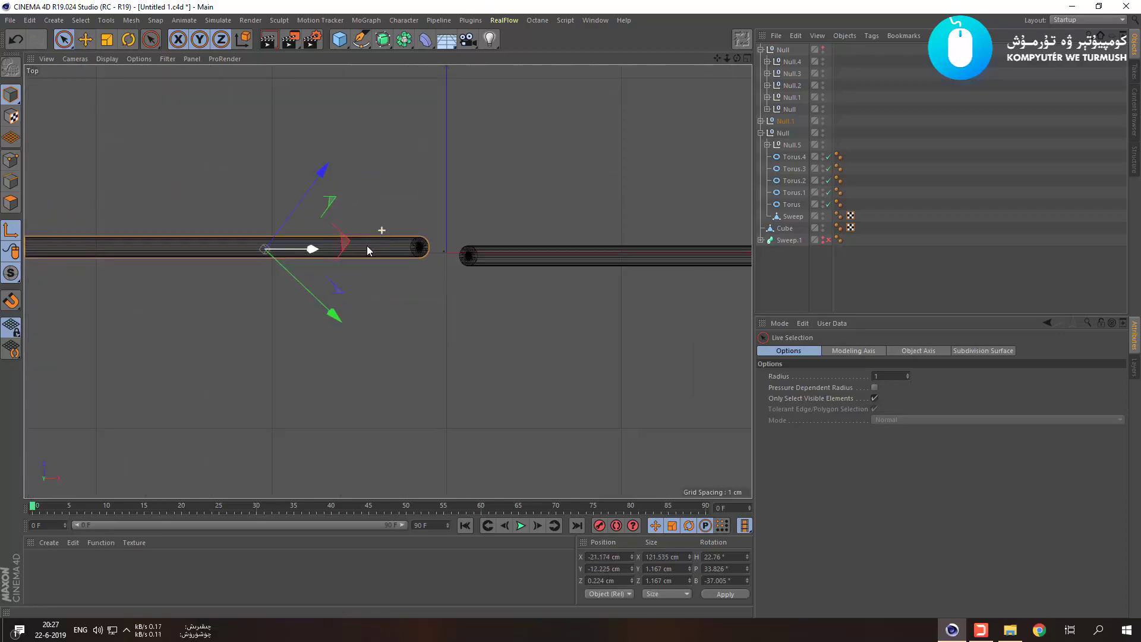
pyautogui.moveTo(271, 251); pyautogui.dragTo(422, 250)
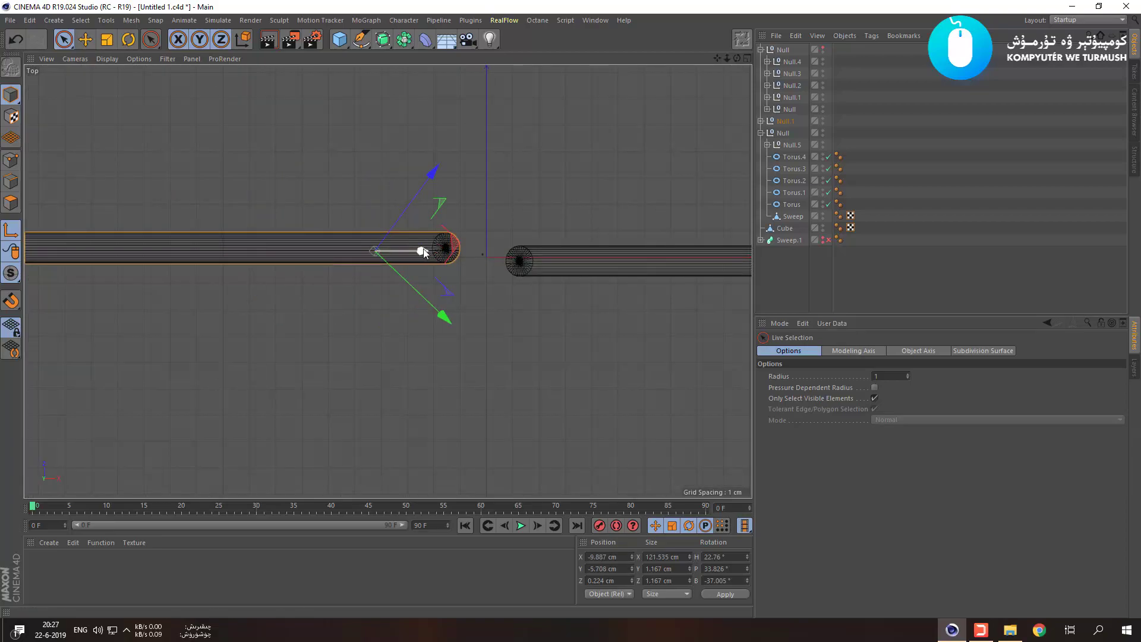
# Try to shift the middle string about 0.5 cm along Z to line it up with the opposite string, and undo the shift.
pyautogui.click(429, 240)
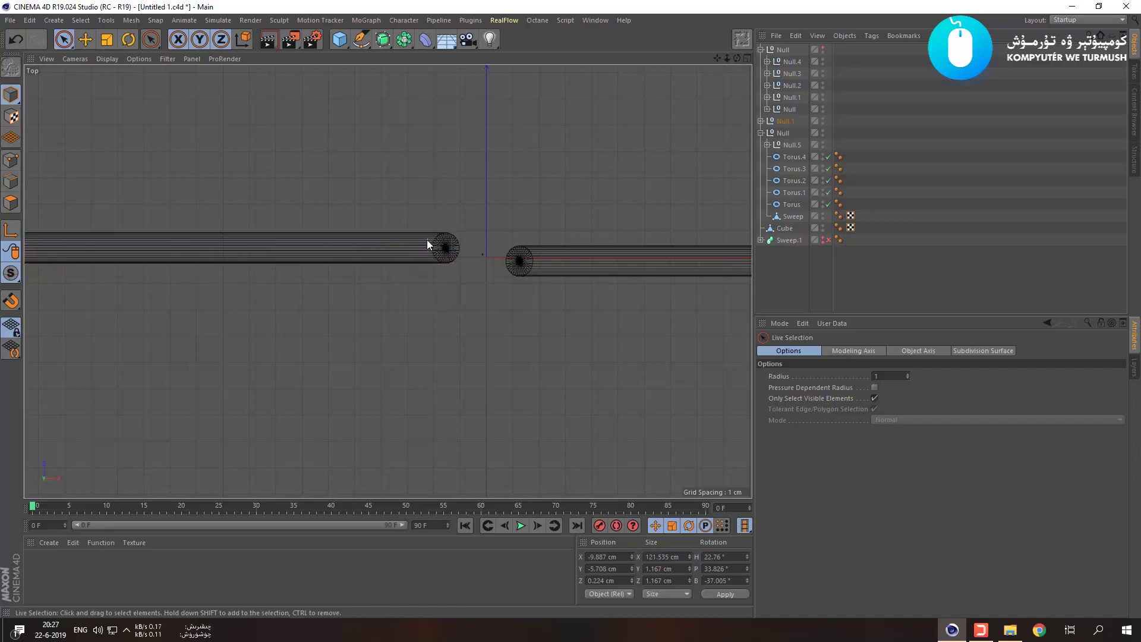
pyautogui.moveTo(452, 245); pyautogui.dragTo(451, 260)
pyautogui.scroll(-5, 453, 255)
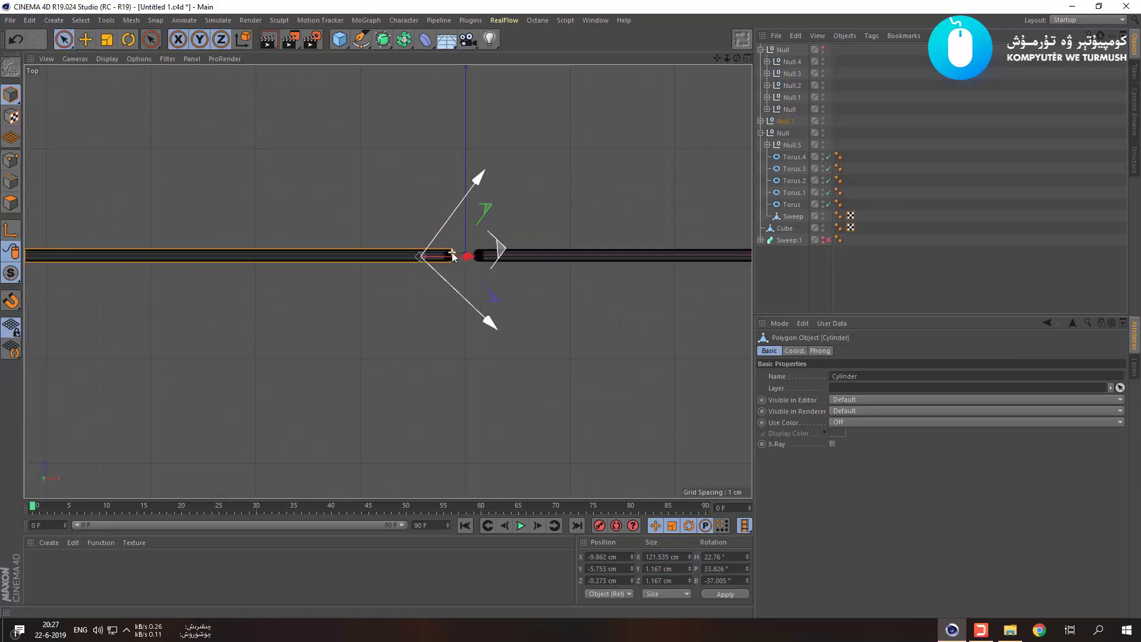
pyautogui.hotkey('ctrl', 'z')
pyautogui.middleClick(380, 262)
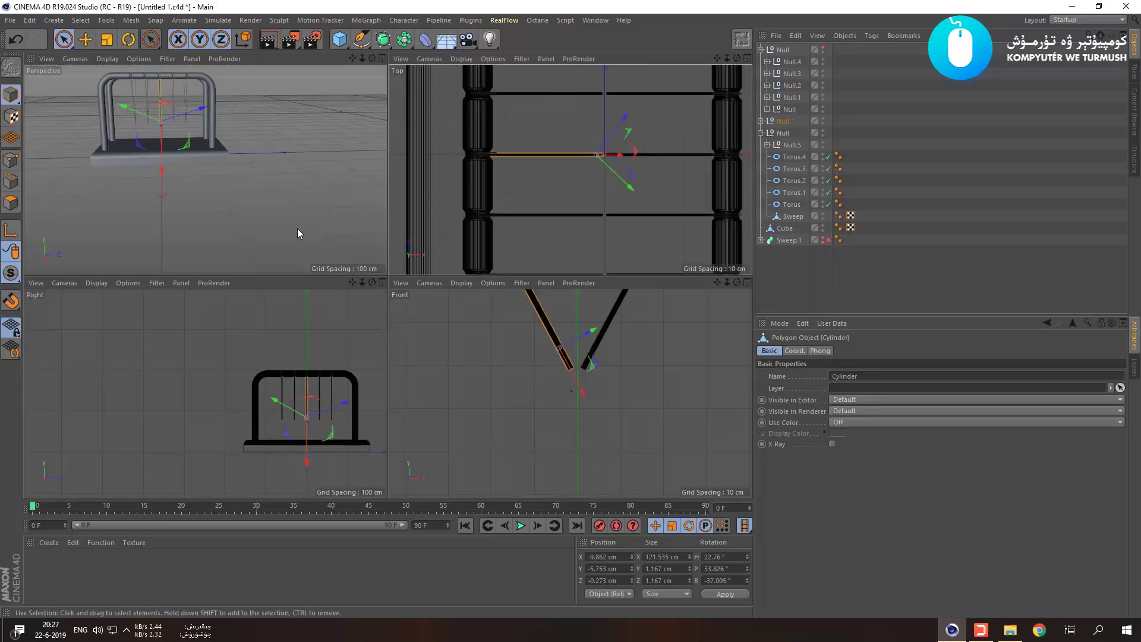
pyautogui.middleClick(490, 216)
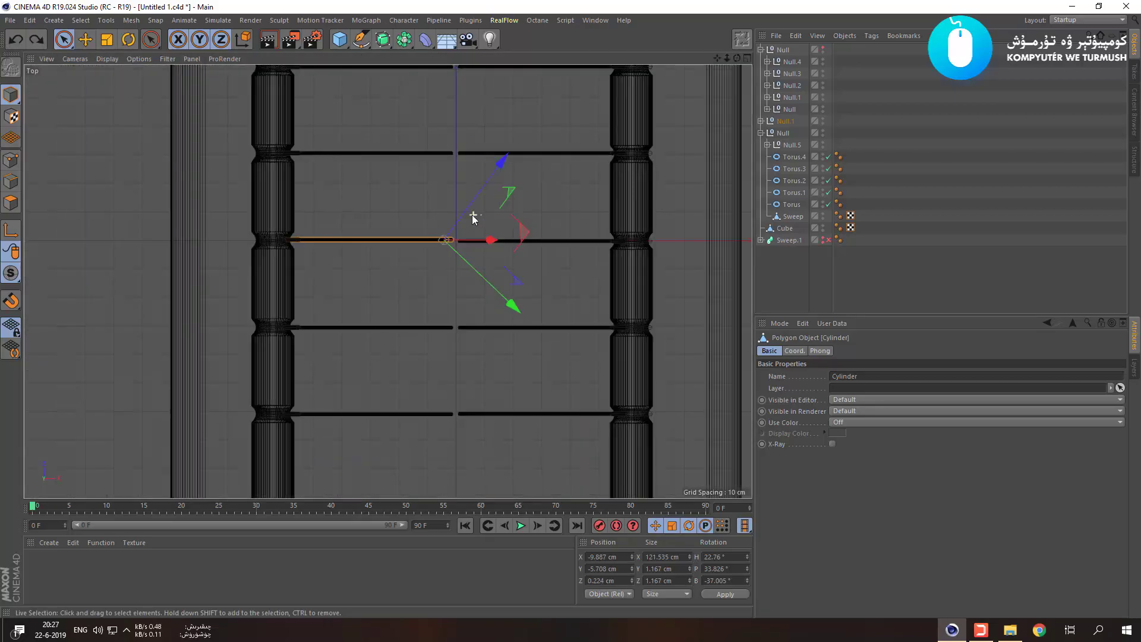
# Clear the selection, show the ball group in the perspective viewport and examine the whole cradle from several angles.
pyautogui.middleClick(471, 216)
pyautogui.middleClick(187, 198)
pyautogui.click(227, 249)
pyautogui.click(343, 342)
pyautogui.keyDown('alt'); pyautogui.moveTo(387, 281); pyautogui.dragTo(537, 334); pyautogui.keyUp('alt')
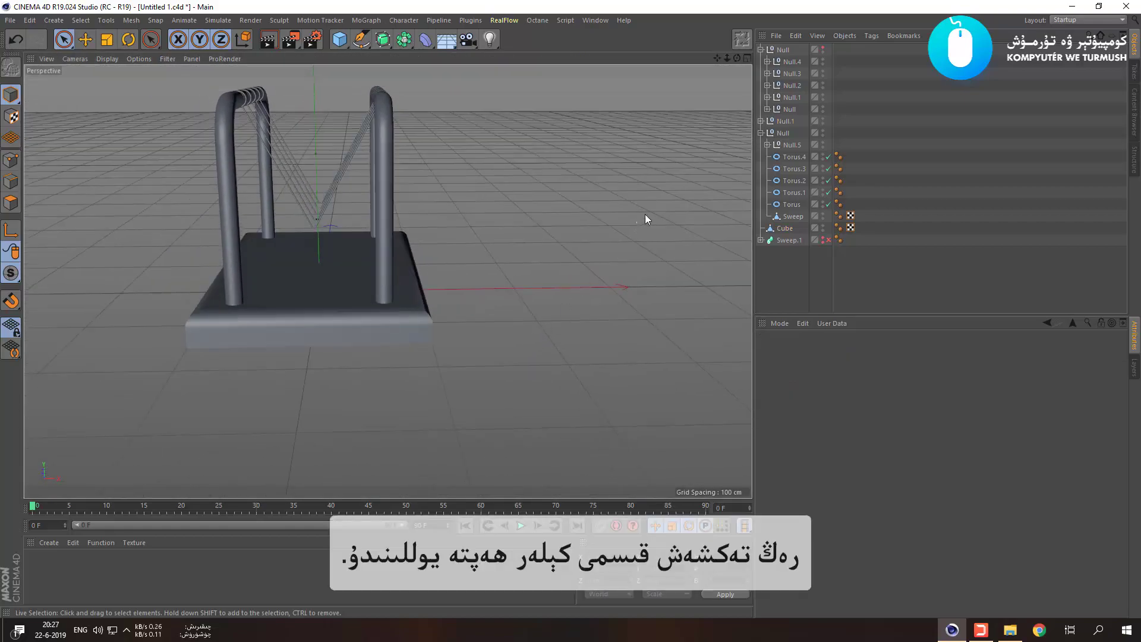
pyautogui.click(822, 47)
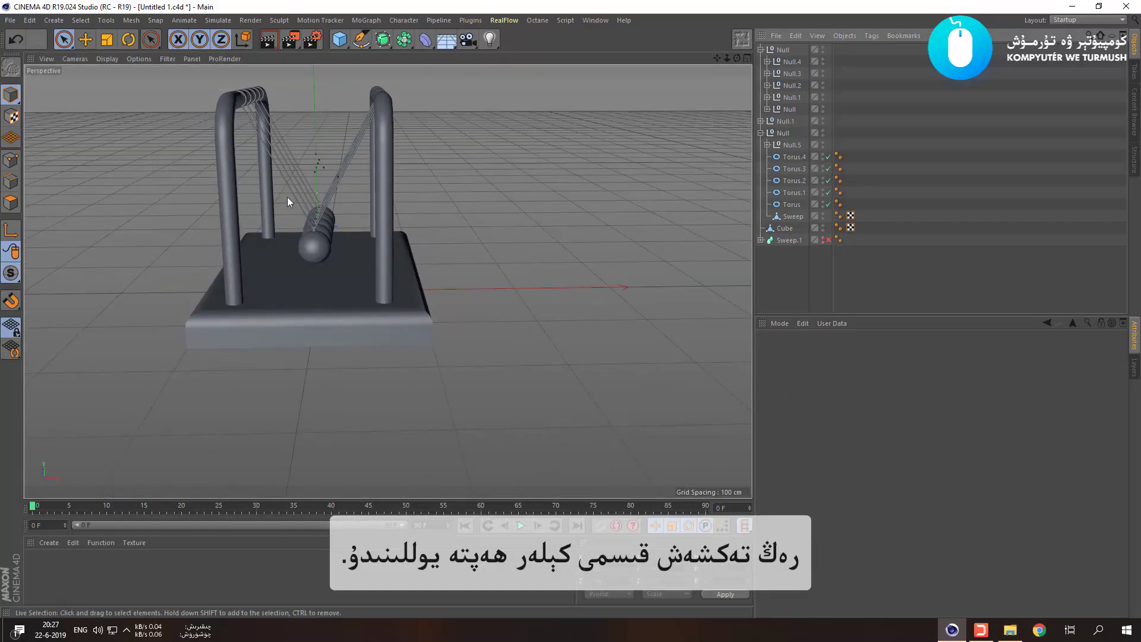
pyautogui.keyDown('alt'); pyautogui.moveTo(262, 213); pyautogui.dragTo(439, 230, button='right'); pyautogui.keyUp('alt')
pyautogui.scroll(10, 398, 235)
pyautogui.scroll(-3, 303, 237)
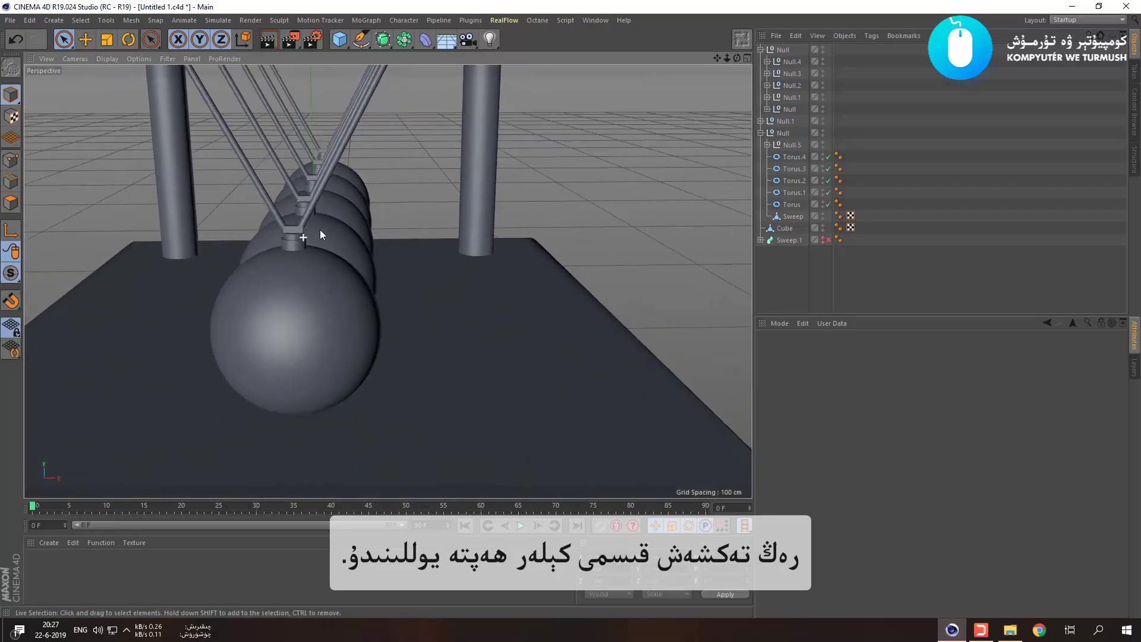
pyautogui.keyDown('alt'); pyautogui.moveTo(384, 197); pyautogui.dragTo(223, 312); pyautogui.keyUp('alt')
pyautogui.scroll(-8, 229, 287)
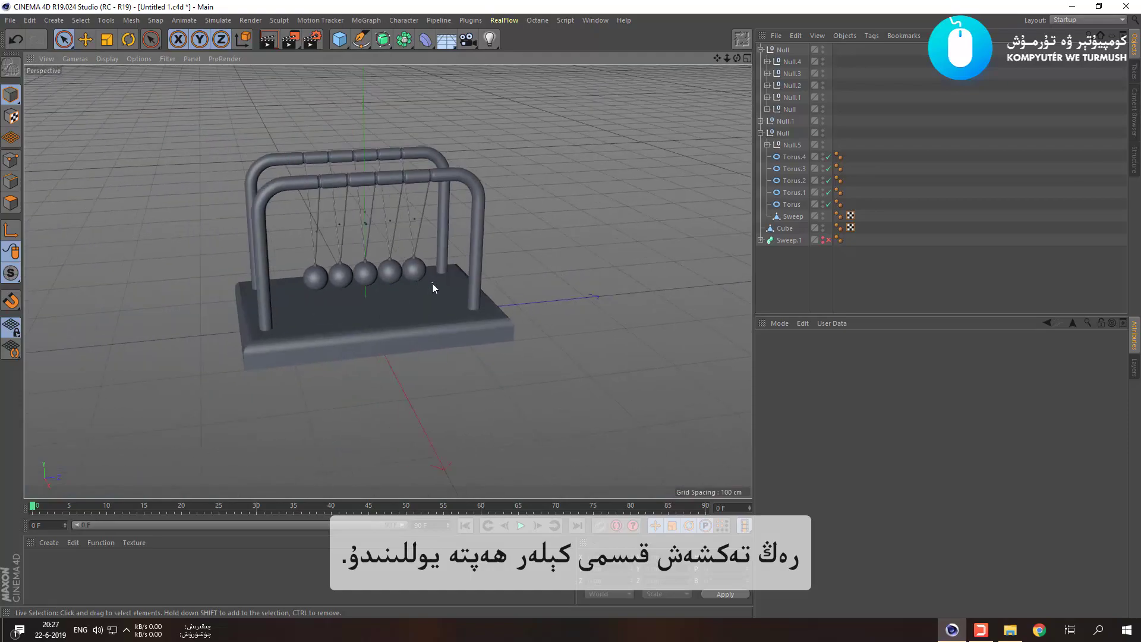
pyautogui.keyDown('alt'); pyautogui.moveTo(588, 356); pyautogui.dragTo(506, 339); pyautogui.keyUp('alt')
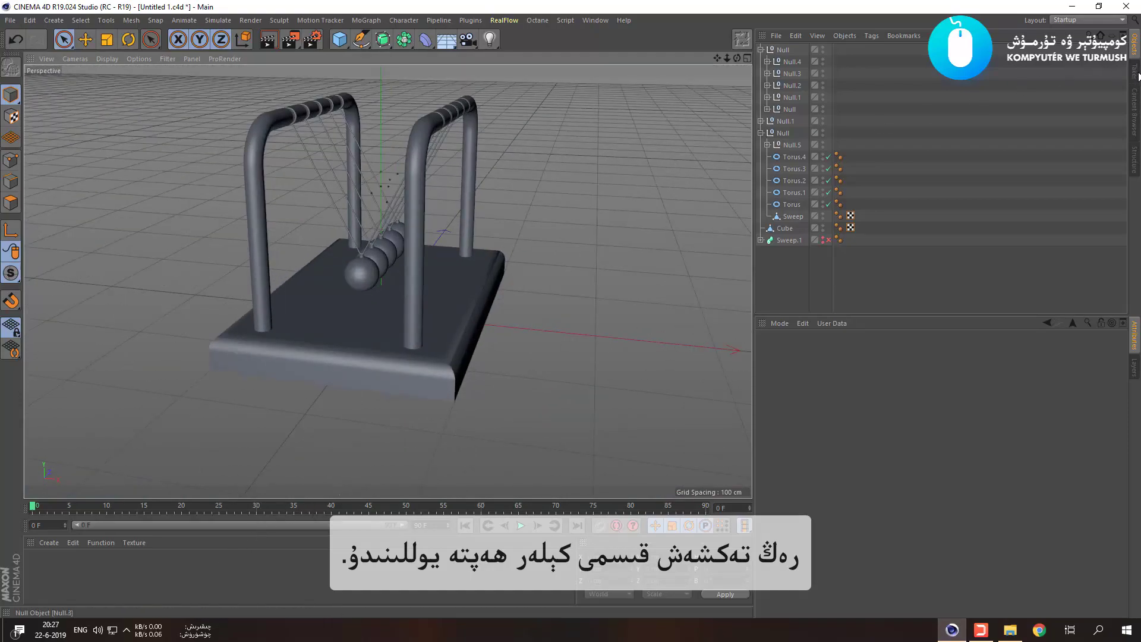
pyautogui.click(1136, 113)
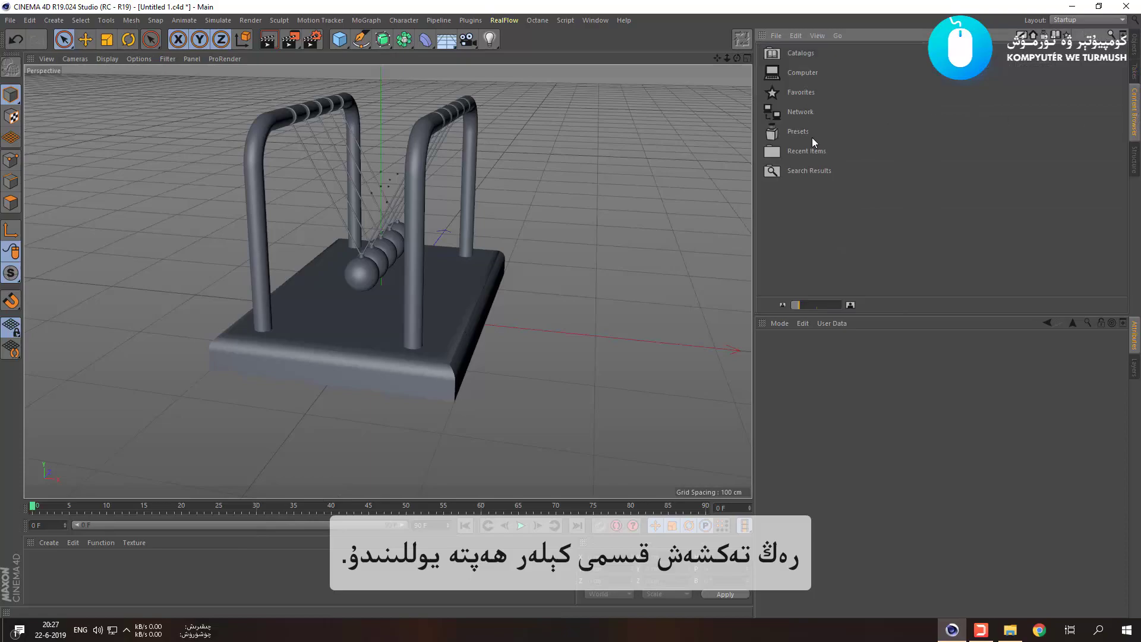
pyautogui.click(812, 131)
pyautogui.click(1066, 36)
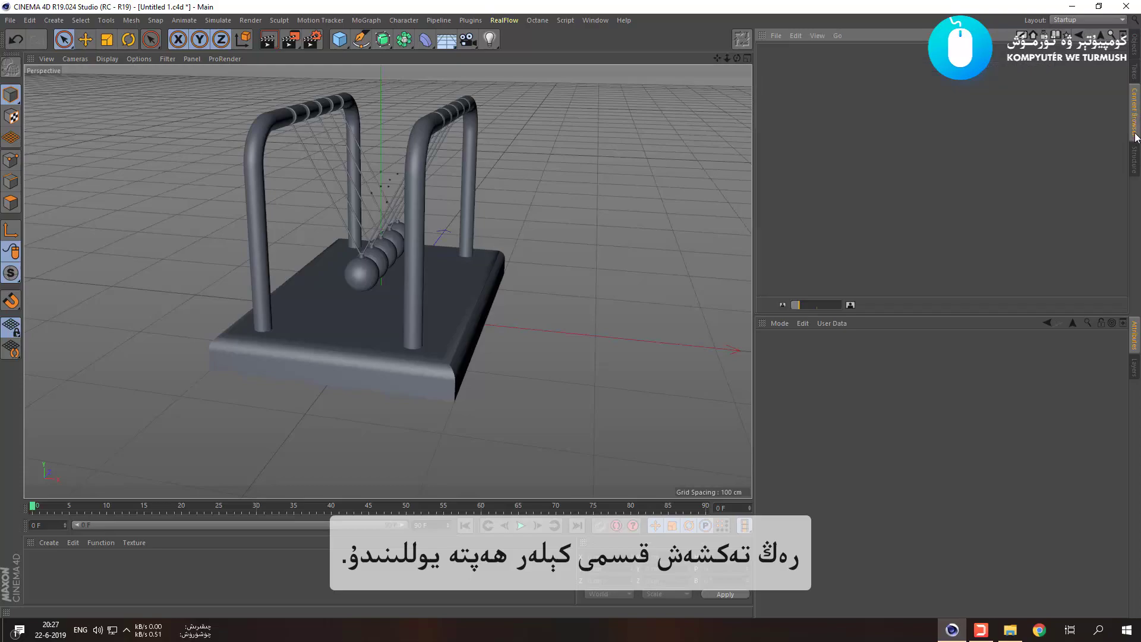
pyautogui.click(1135, 46)
pyautogui.click(1136, 128)
pyautogui.click(1137, 162)
# Render a preview of the completed cradle in the perspective view and return to the shaded viewport.
pyautogui.hotkey('ctrl', 's')
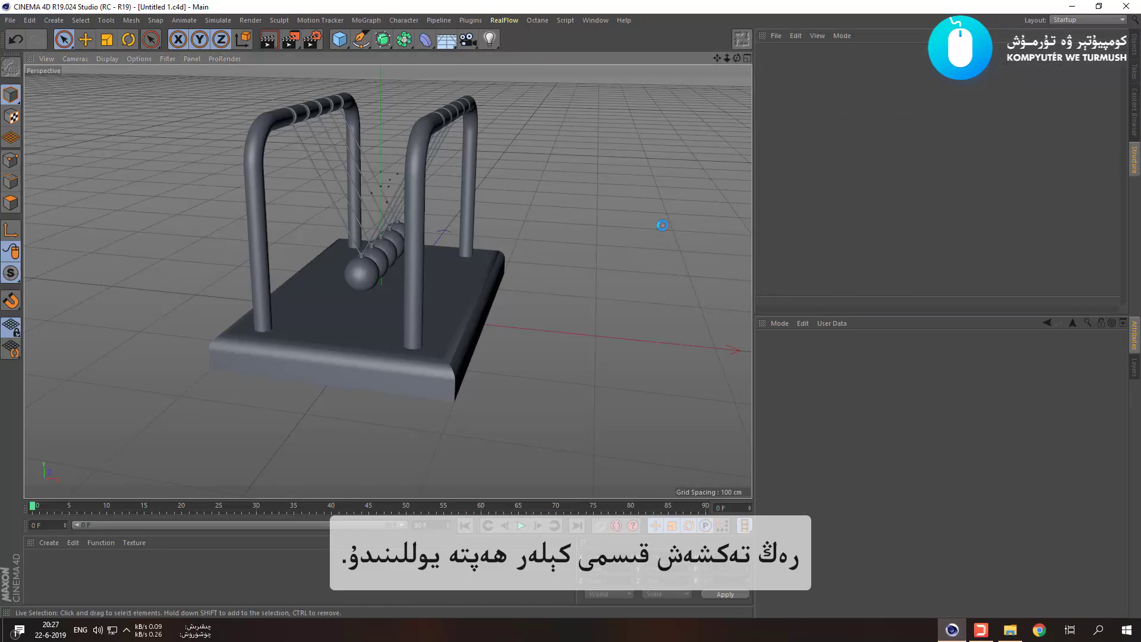
pyautogui.hotkey('ctrl', 'r')
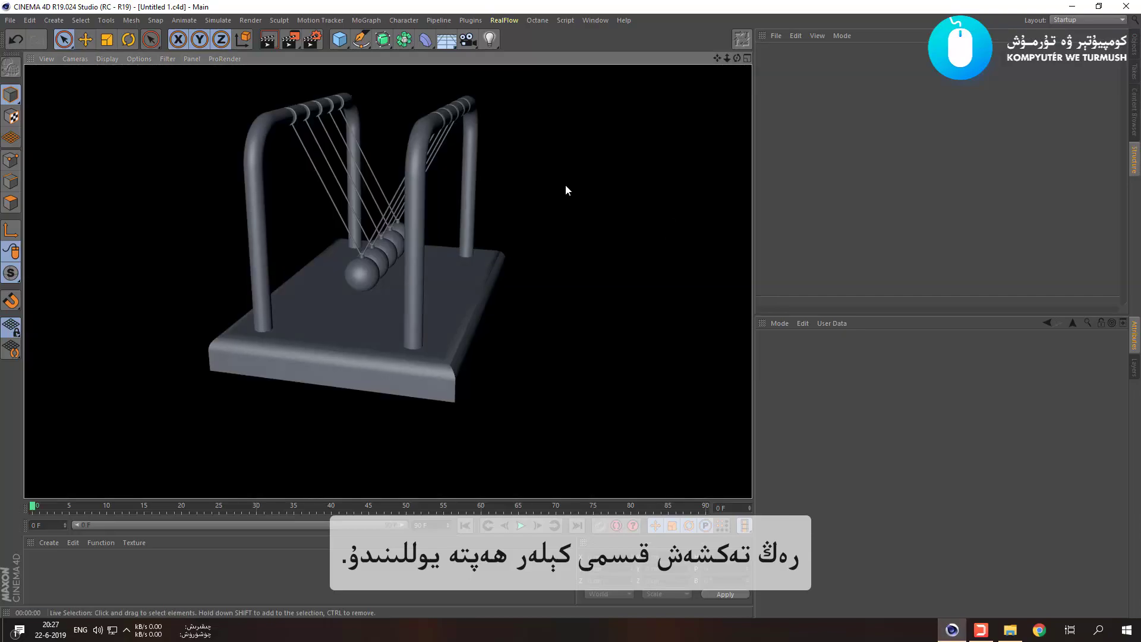
pyautogui.click(566, 186)
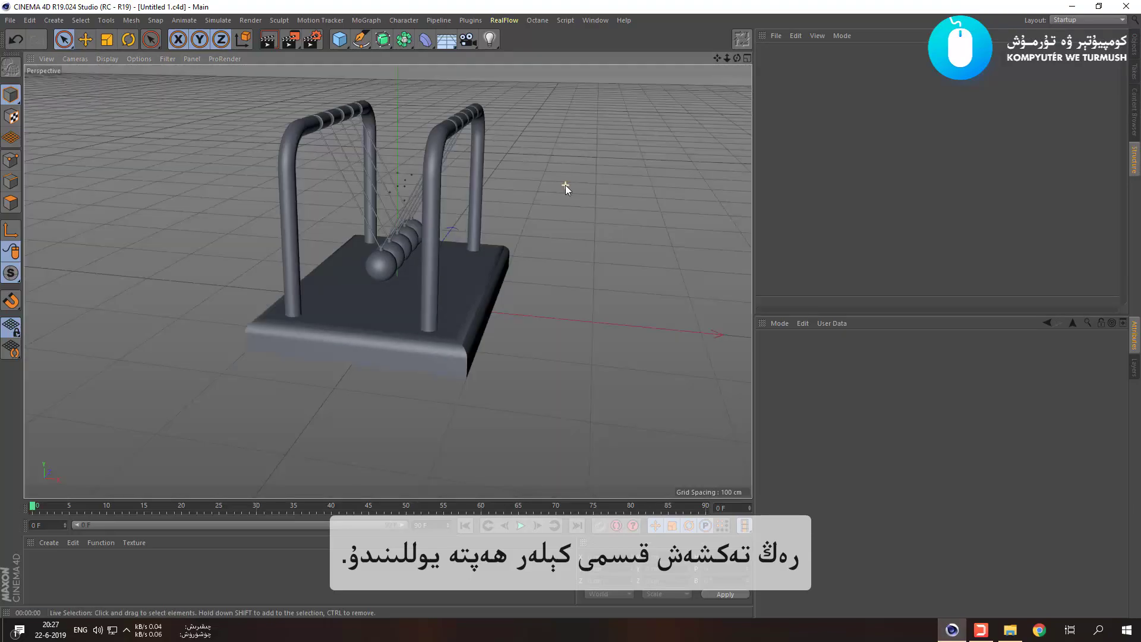
pyautogui.scroll(-2, 540, 201)
pyautogui.click(986, 632)
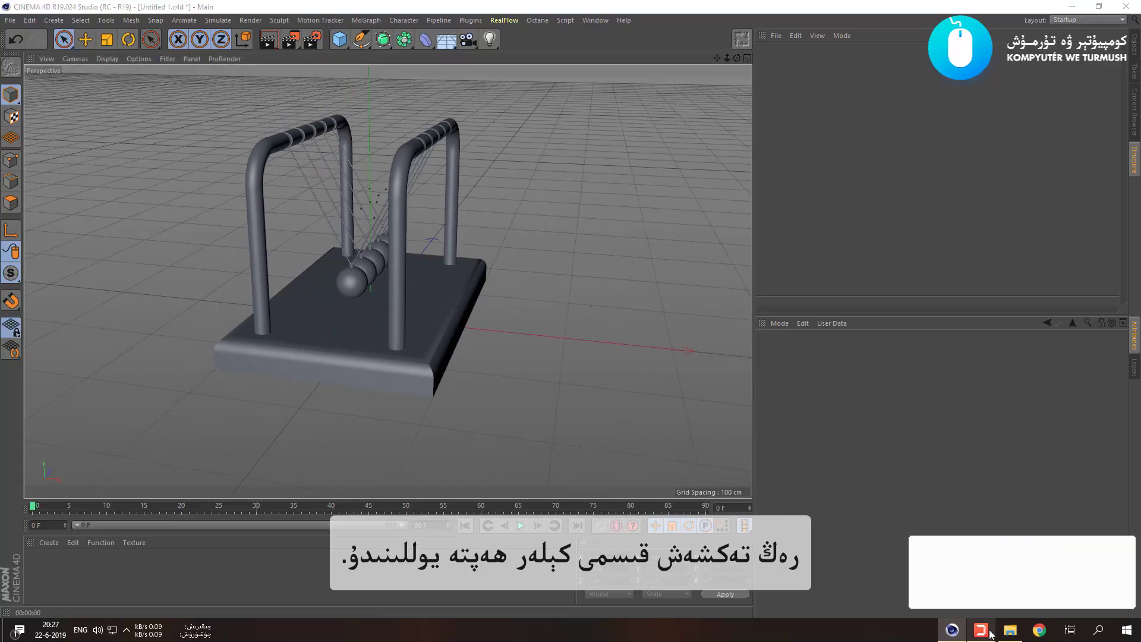
pyautogui.click(987, 630)
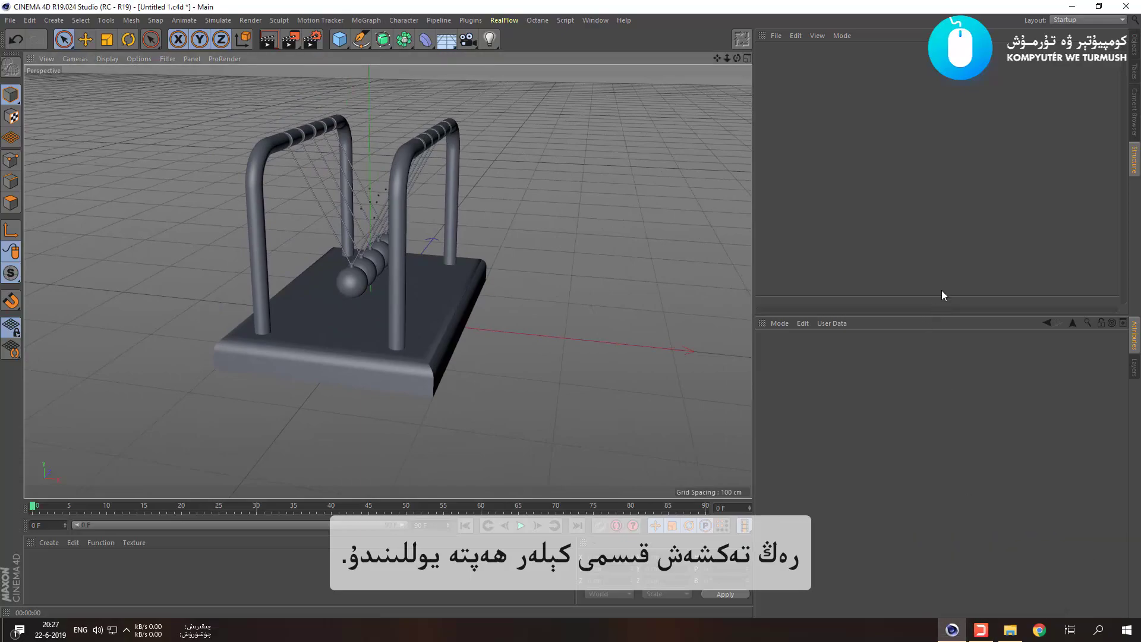
pyautogui.click(981, 630)
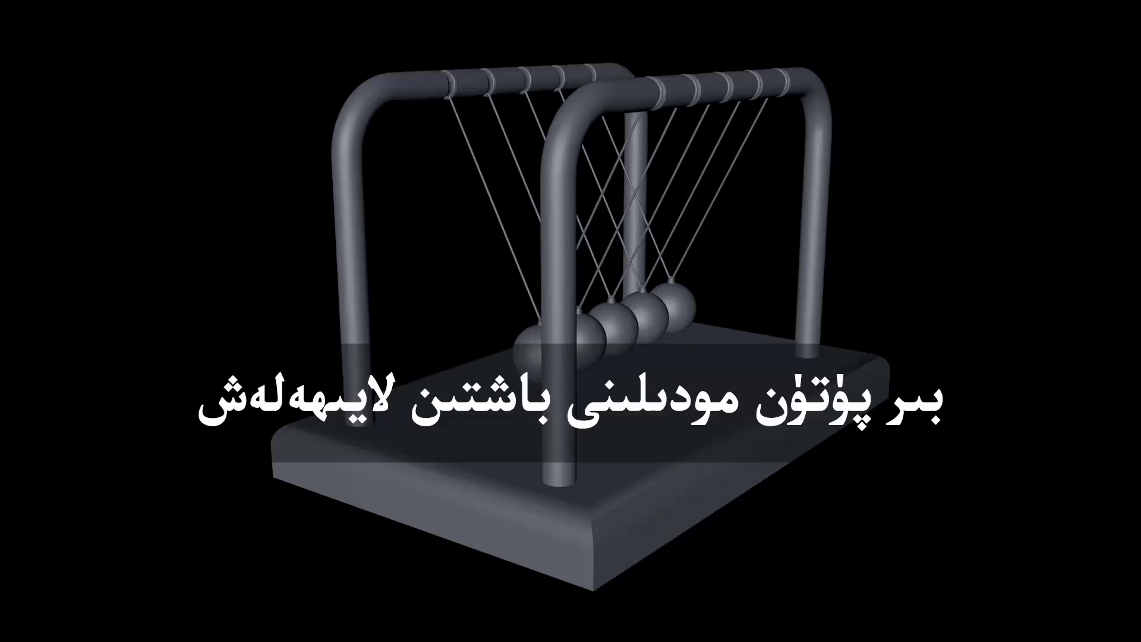